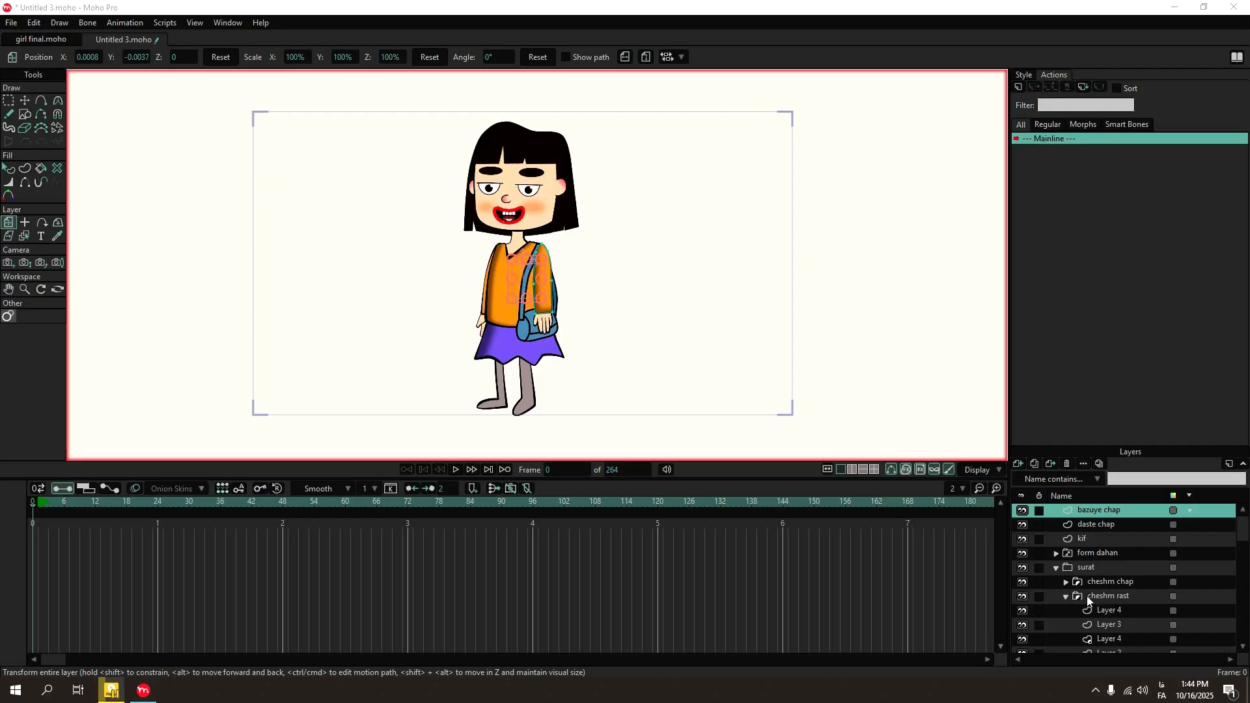
In Layer 2 of the cheshm chap group, copy the eye white and place the duplicate over the character's other eye.
left_click(1066, 596)
left_click(1106, 581)
left_click(1066, 581)
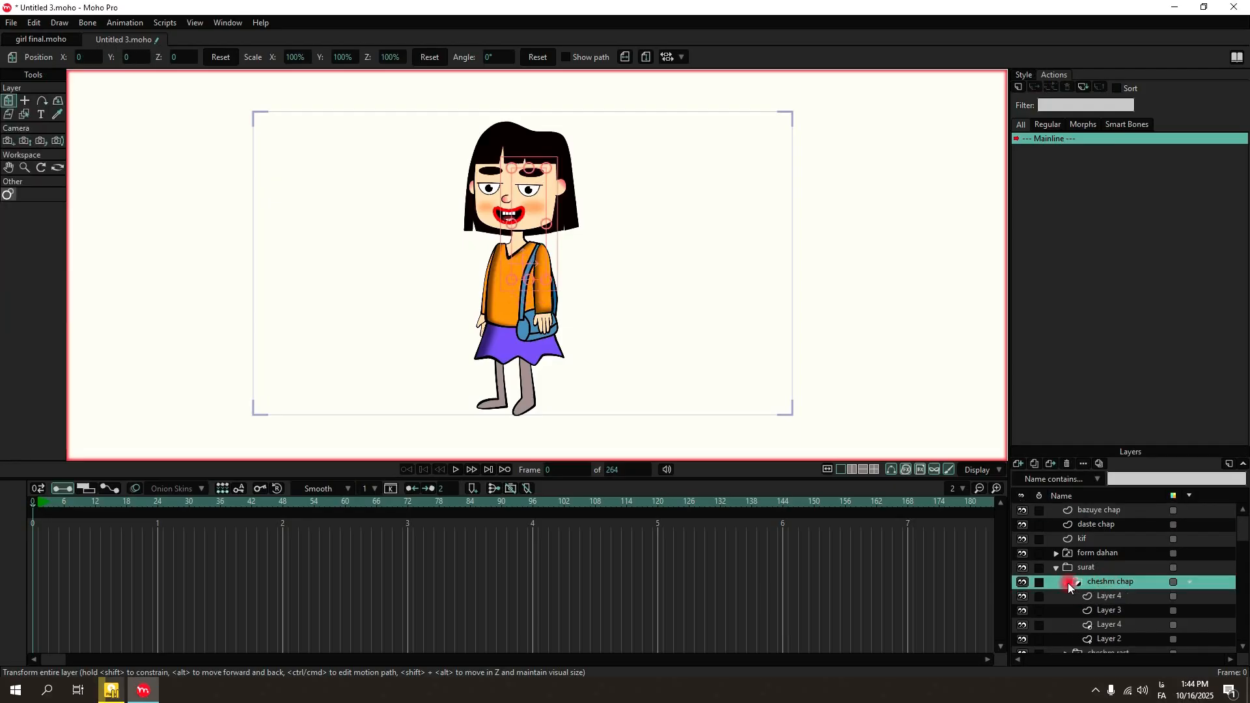
scroll(1124, 615, "down", 1)
left_click(1116, 624)
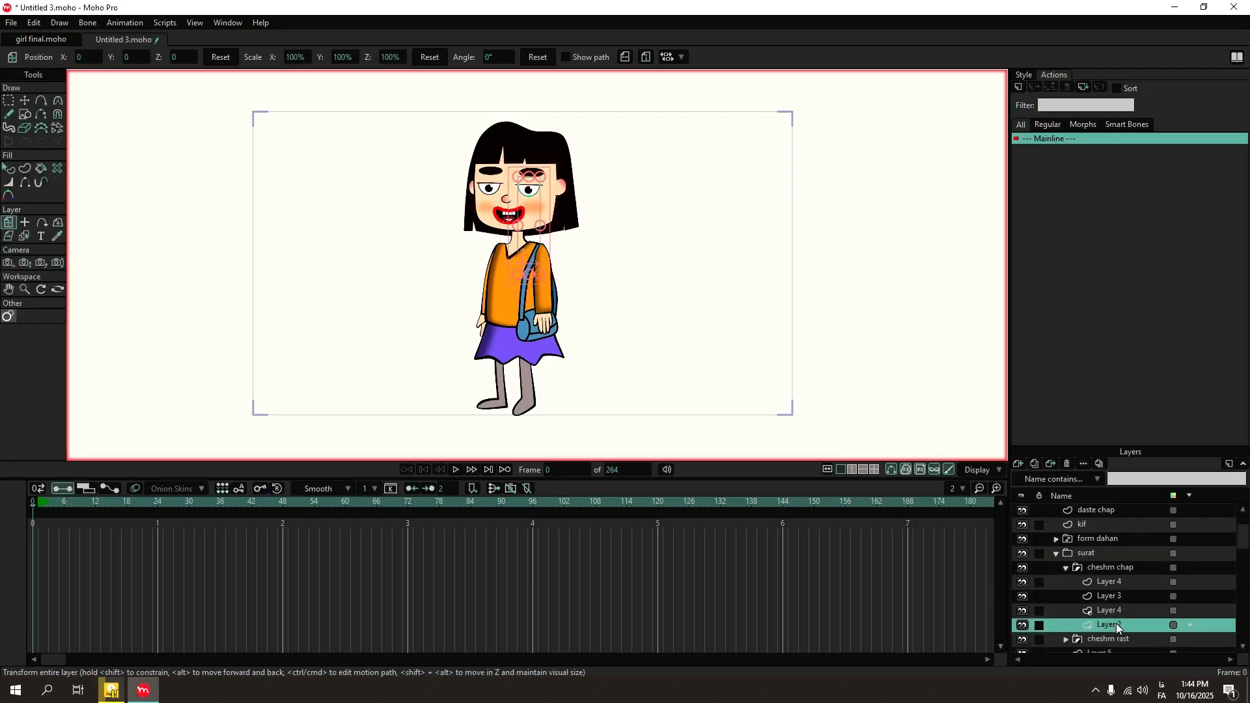
scroll(497, 168, "up", 5)
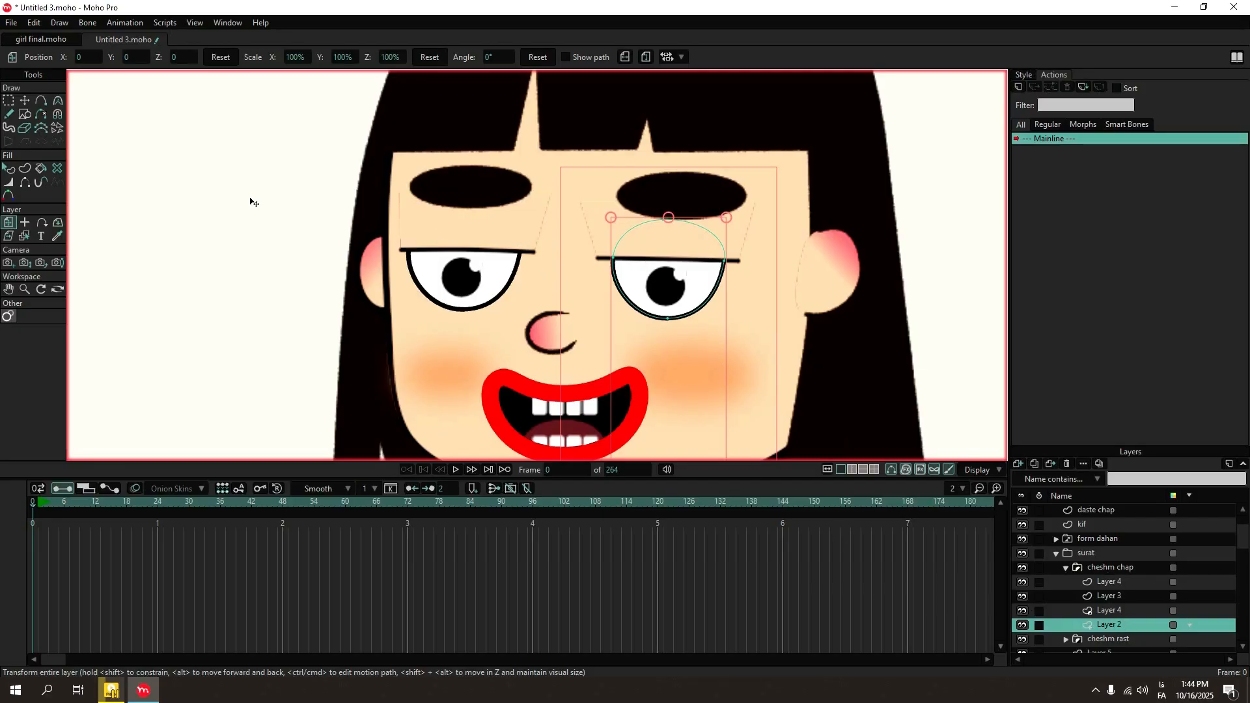
left_click(24, 101)
left_click(684, 274)
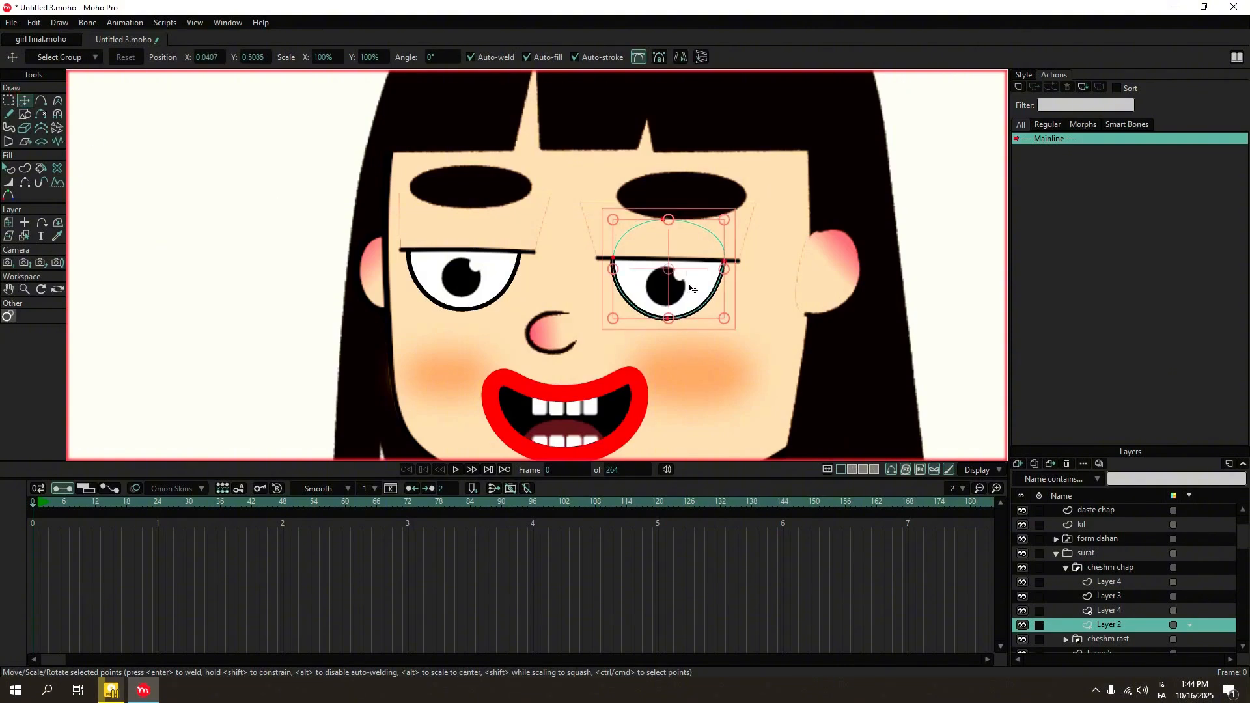
left_click_drag(691, 280, 488, 289)
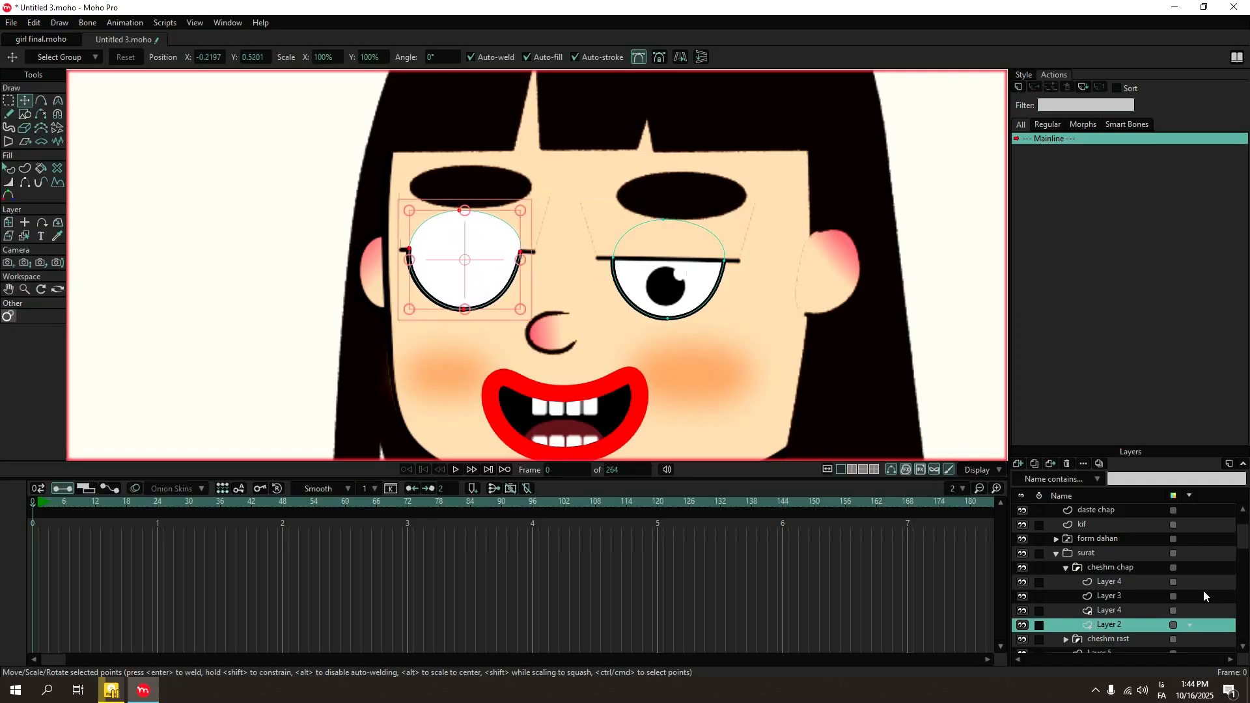
Duplicate the pupil with its white highlight in the Layer 4 above Layer 2 and place the copy in the other eye.
left_click(1109, 610)
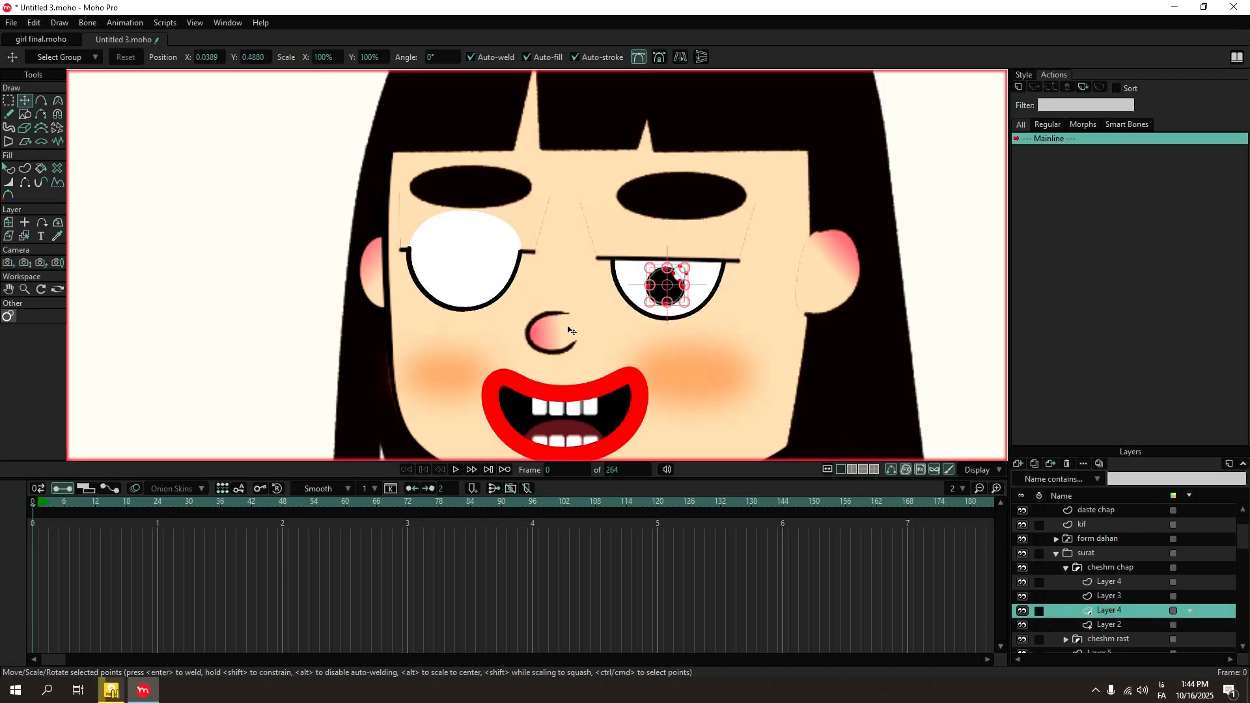
scroll(676, 275, "up", 5)
double_click(701, 267)
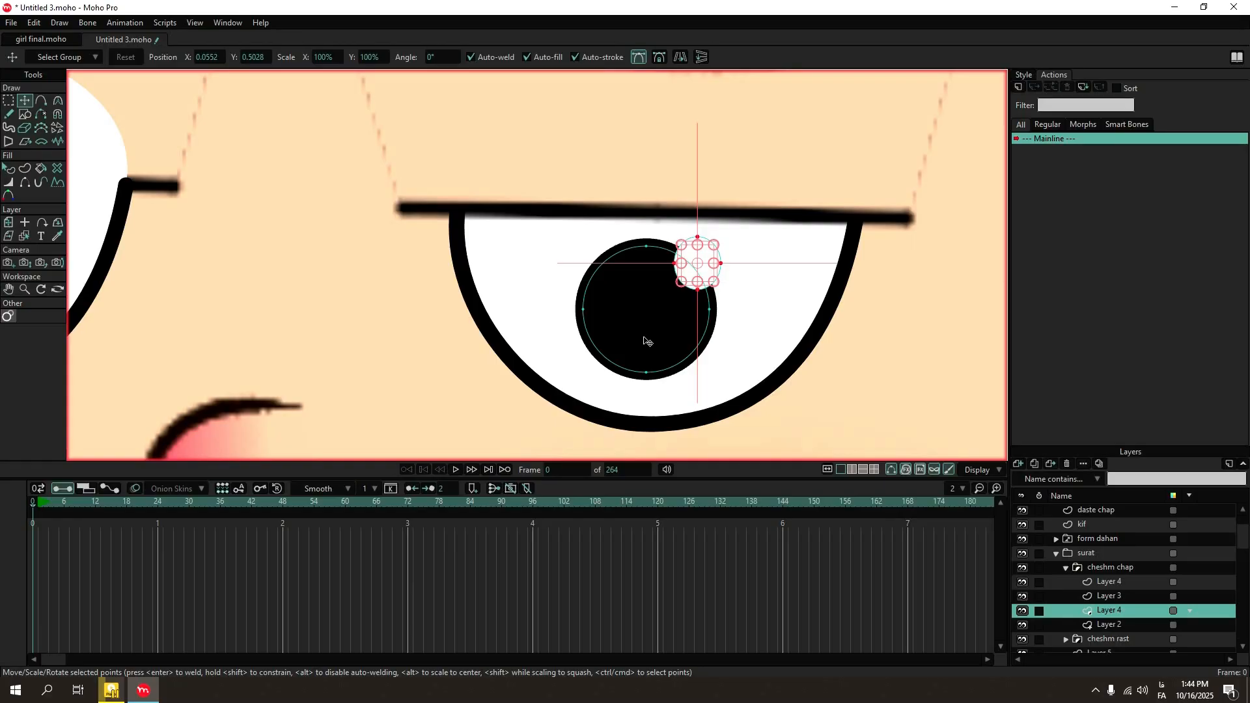
left_click(650, 297, "shift")
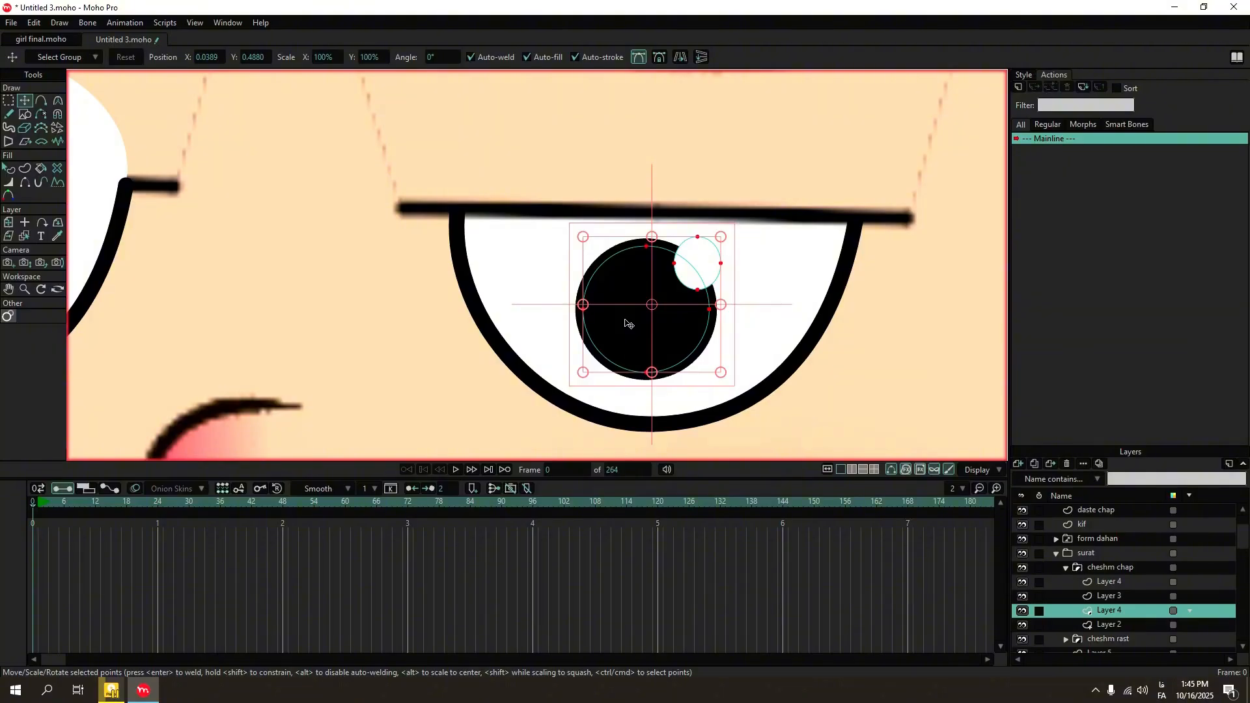
scroll(631, 323, "down", 3)
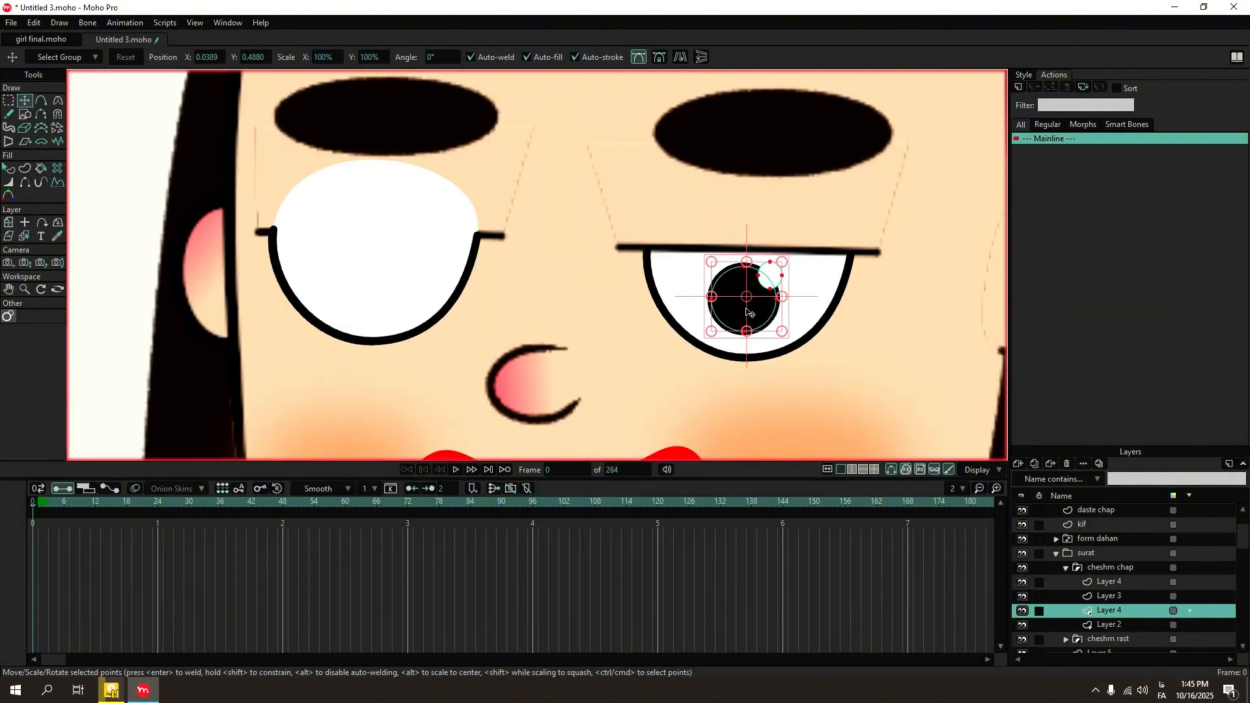
left_click_drag(749, 313, 374, 293)
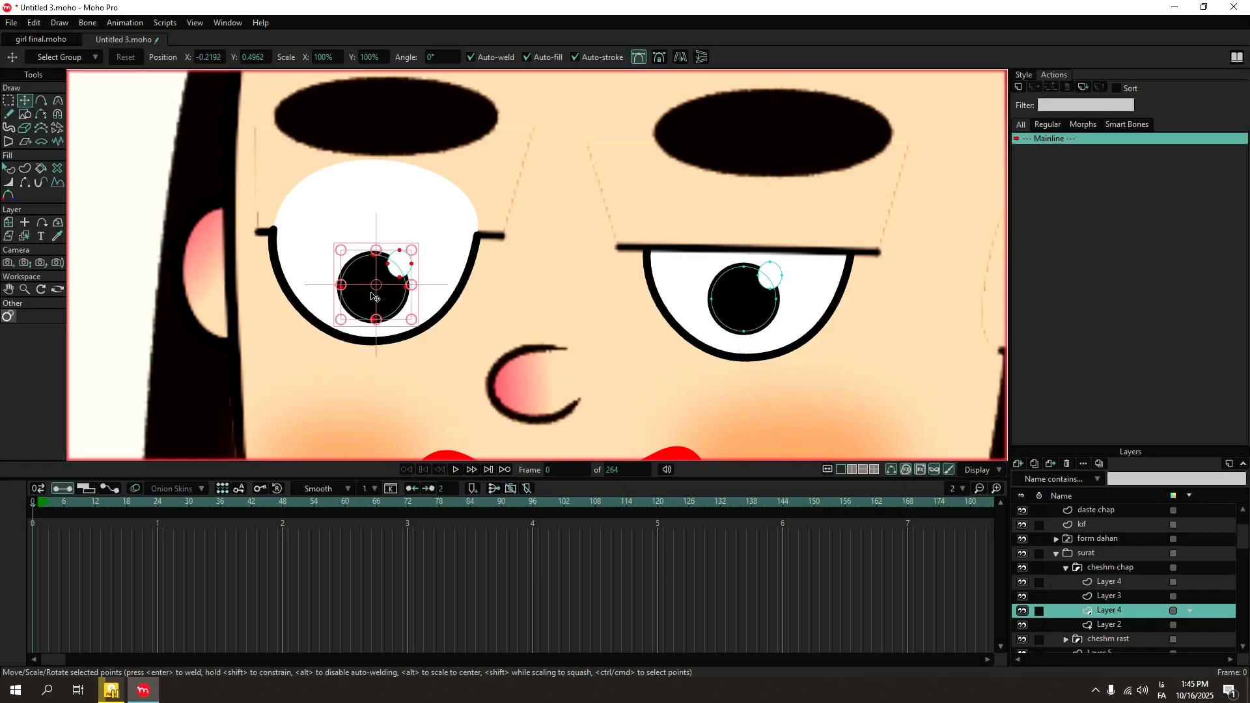
Copy and paste the eyelid shape in Layer 3 onto the other eye, adjusting its corner points to match the original lid.
left_click(1109, 596)
key("ctrl+a")
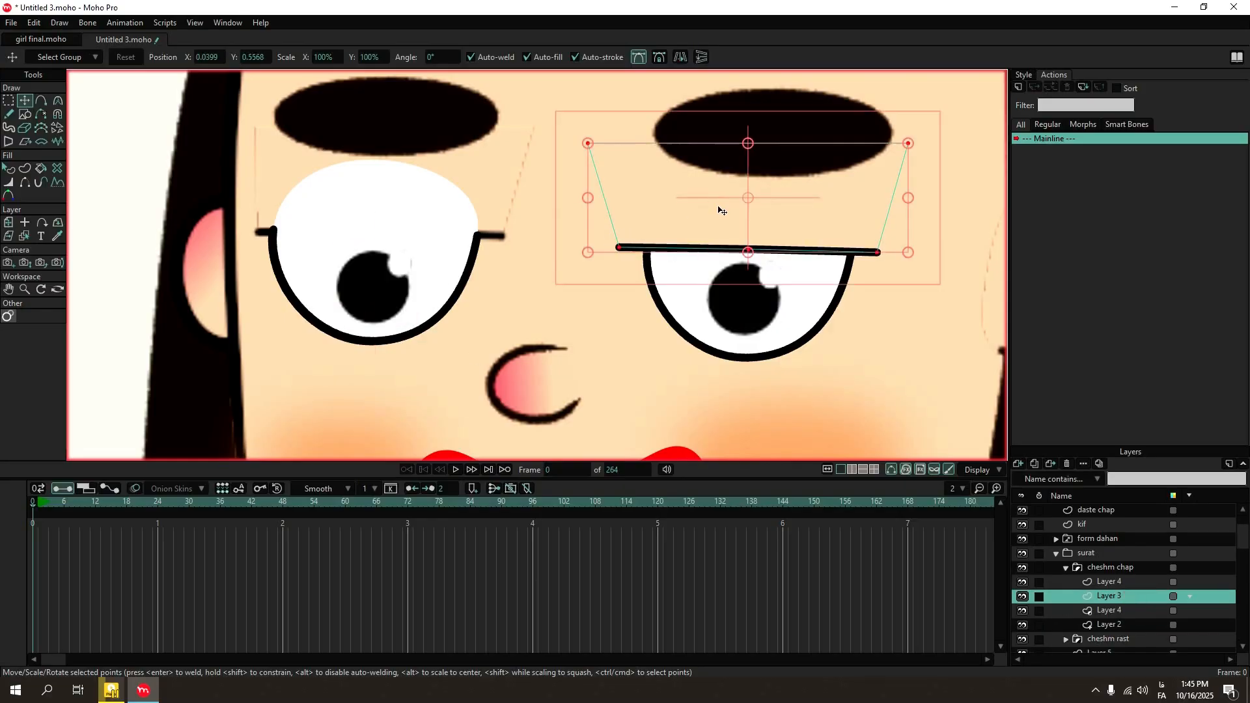
key("ctrl+c")
key("ctrl+v")
left_click_drag(718, 209, 371, 177)
left_click_drag(219, 127, 254, 127)
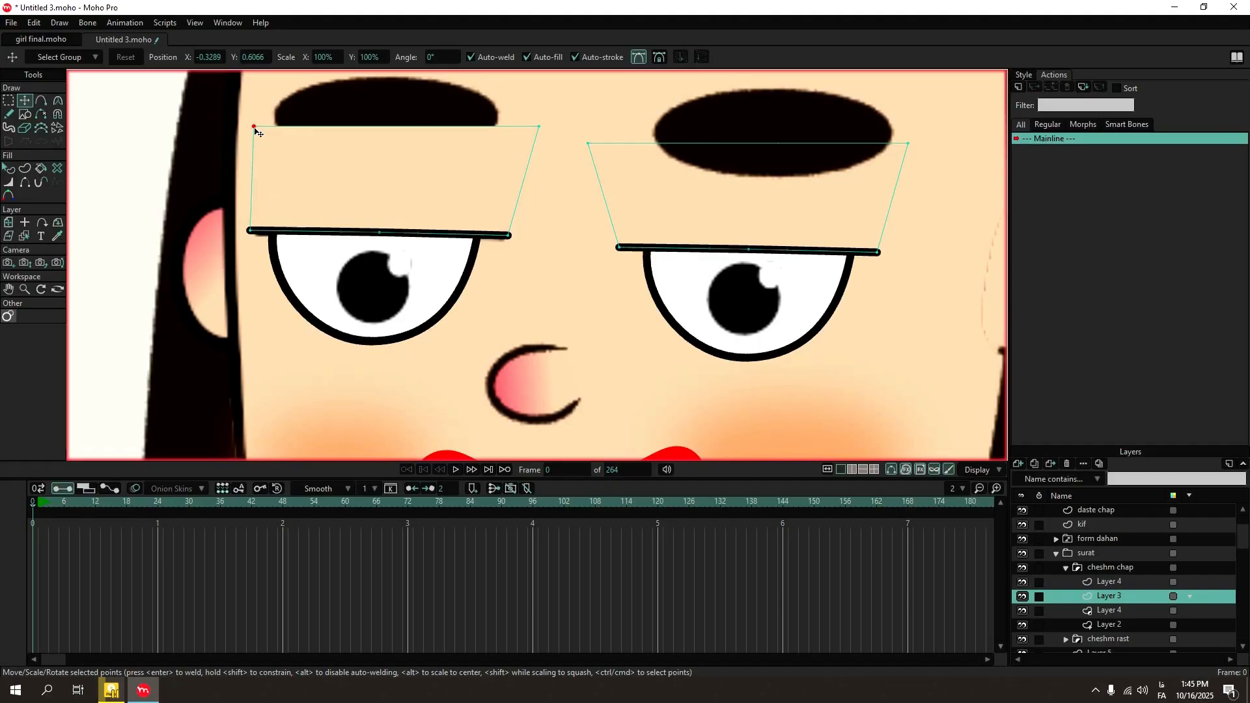
left_click(250, 231)
left_click_drag(509, 236, 505, 236)
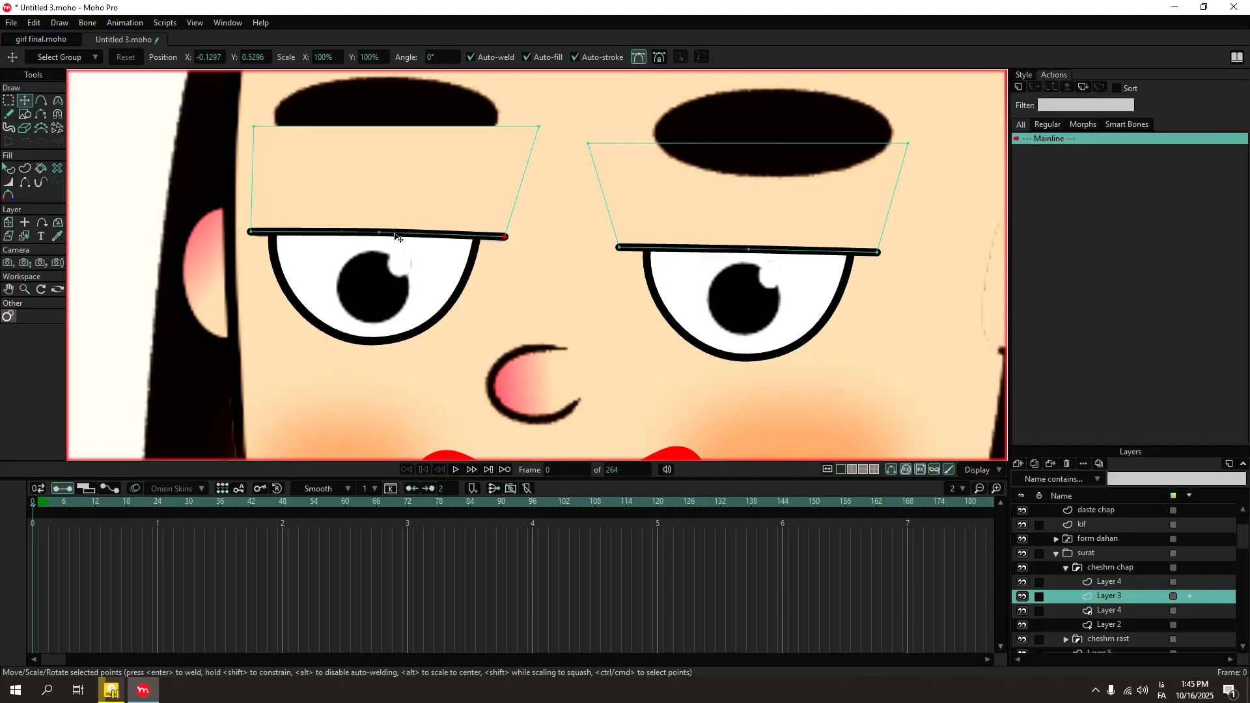
Copy the eyebrow in the topmost Layer 4 of cheshm chap and paste it over the brow of the other eye.
left_click(1100, 582)
left_click(761, 118)
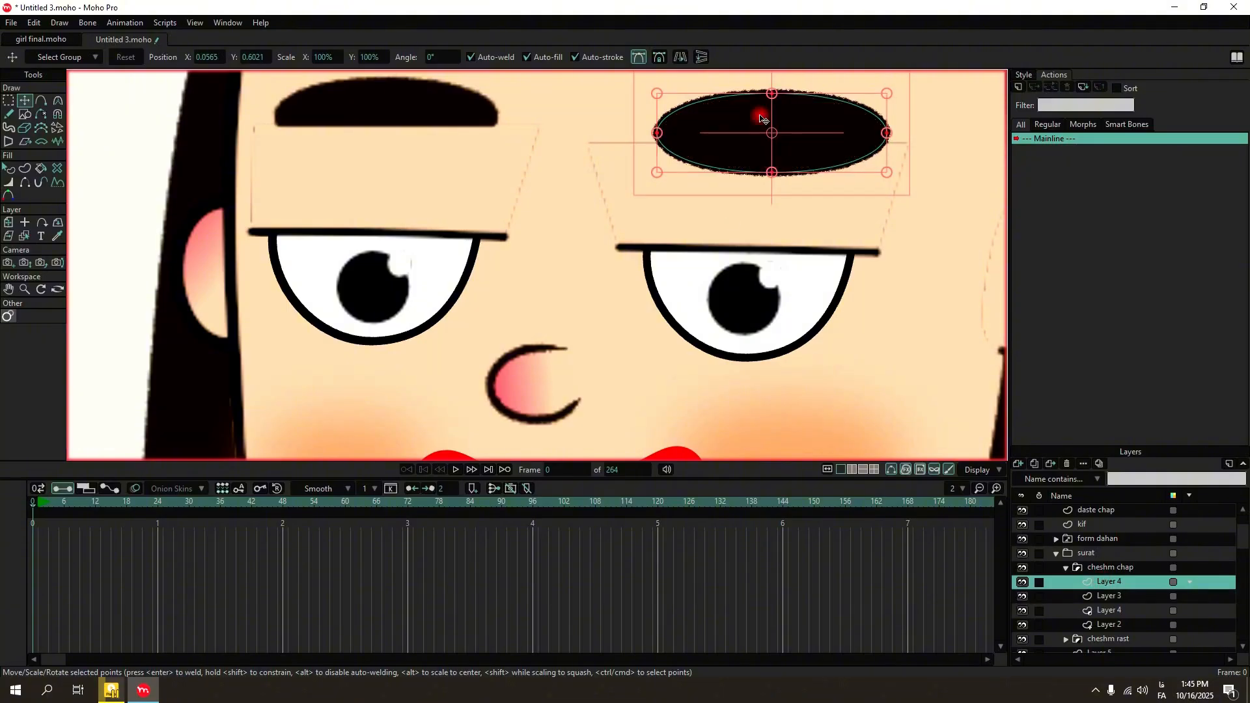
key("ctrl+c")
key("ctrl+v")
left_click_drag(748, 132, 360, 111)
left_click_drag(379, 132, 380, 113)
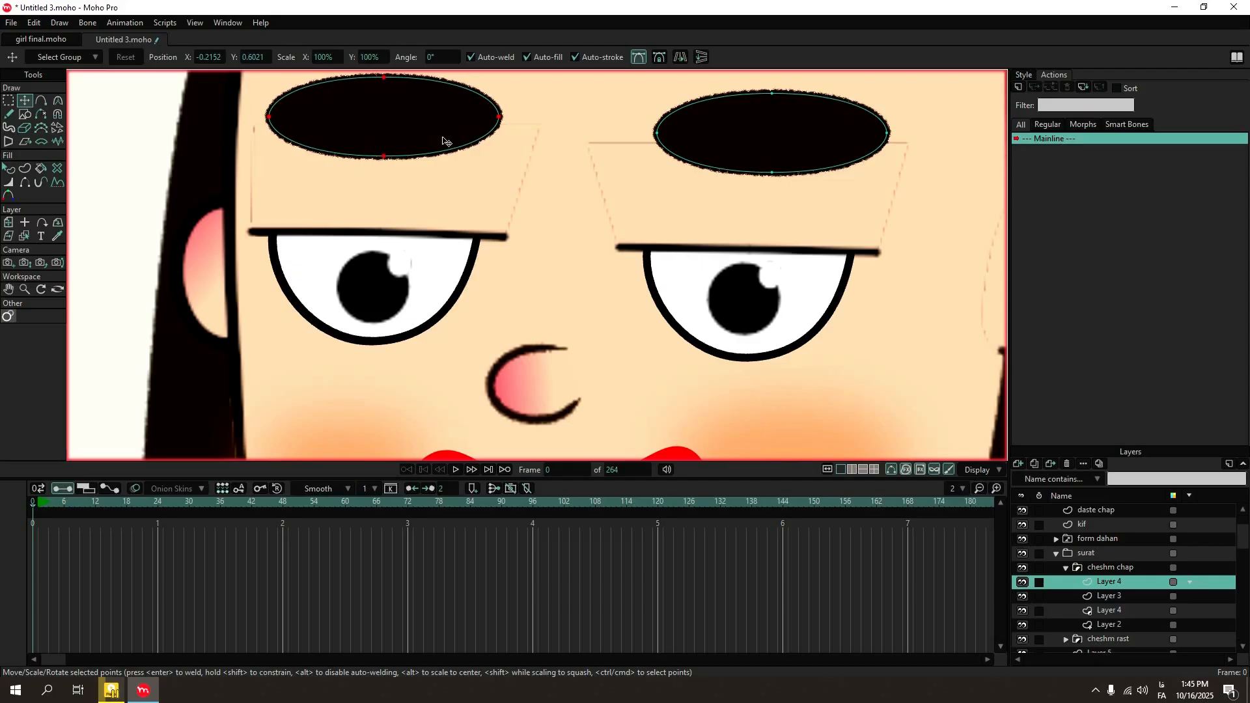
Rename the cheshm chap group as cheshmha.
double_click(1099, 567)
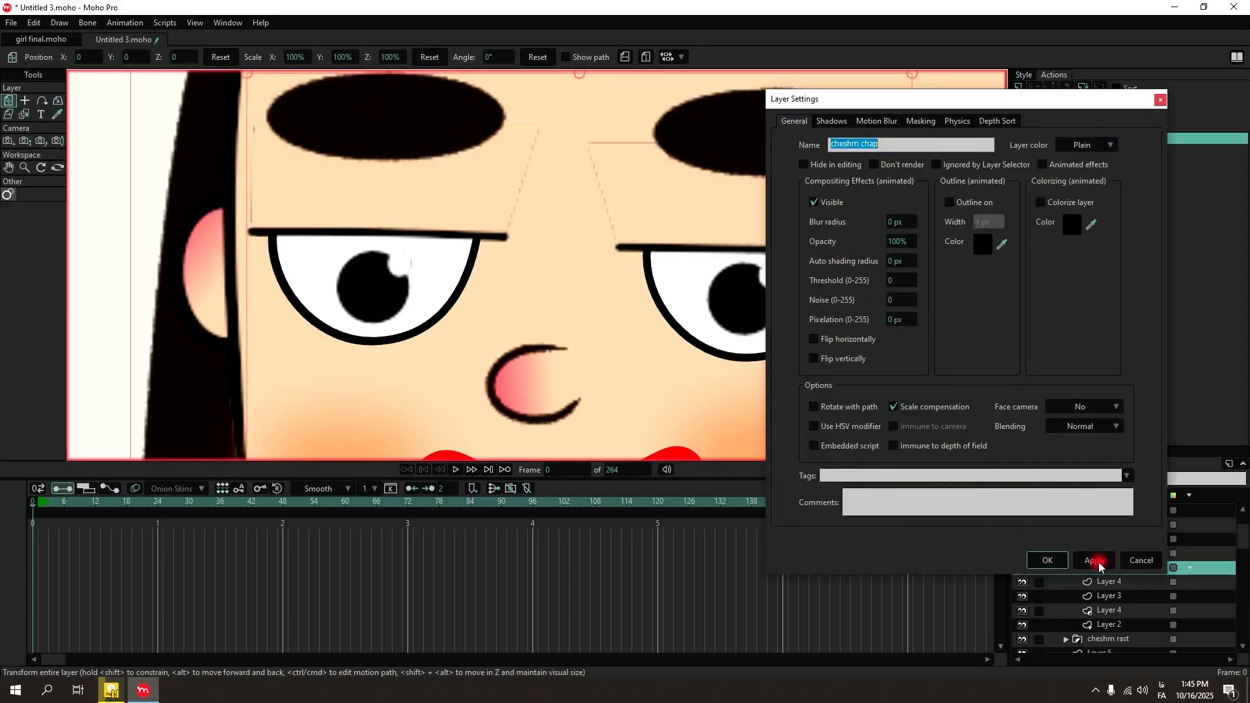
type("زاث")
key("BackSpace")
key("BackSpace")
key("BackSpace")
key("alt+shift")
type("cheshmha")
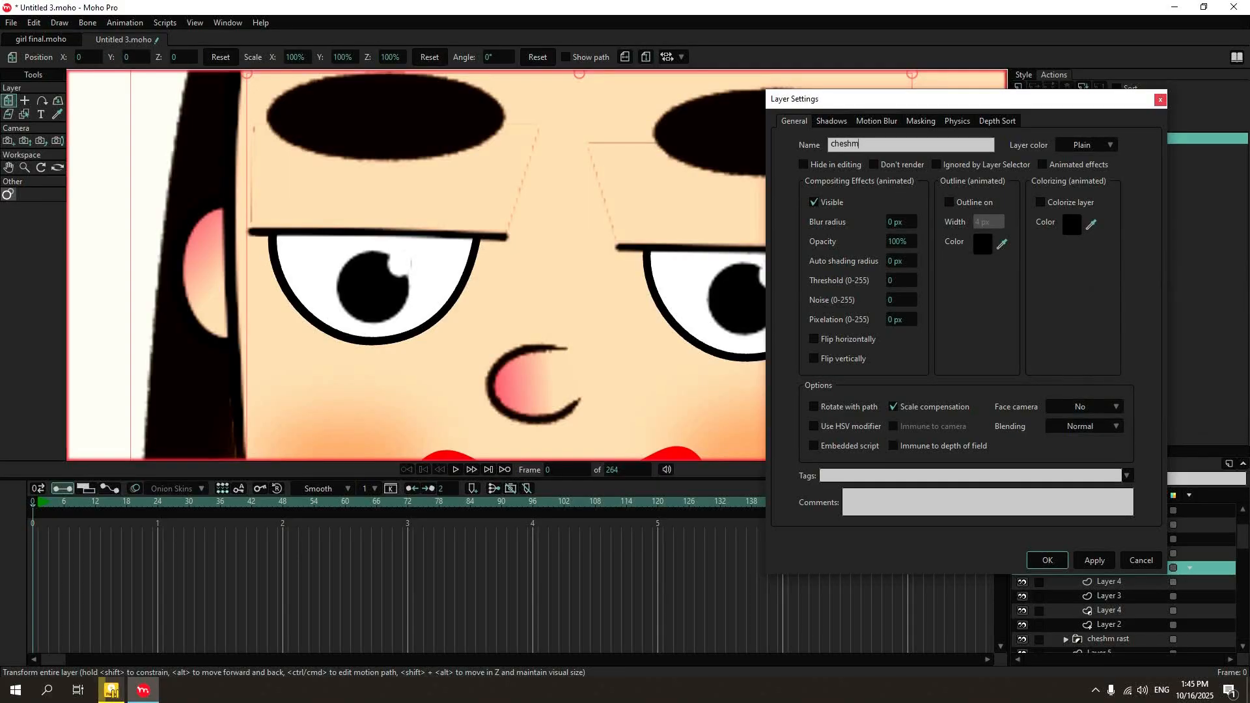
left_click(1064, 562)
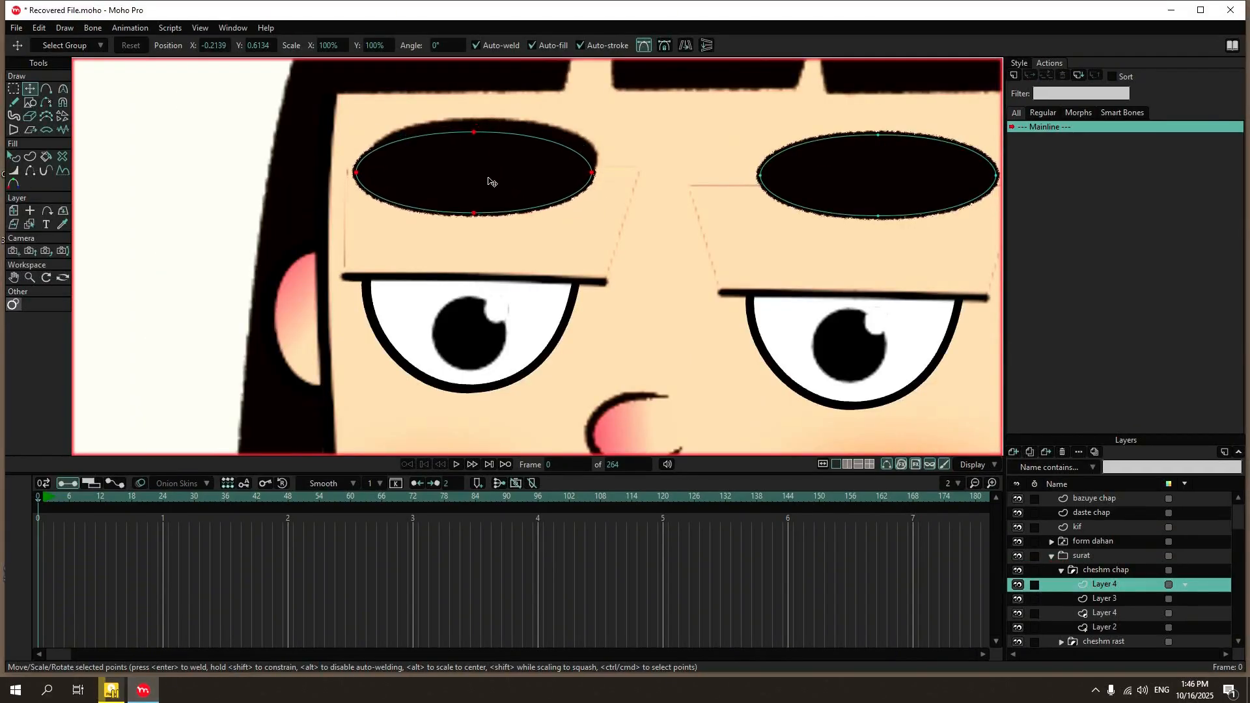
Nudge the copied eyebrow into place and delete the redundant cheshm rast group from the surat folder.
left_click_drag(489, 179, 485, 178)
left_click(1061, 570)
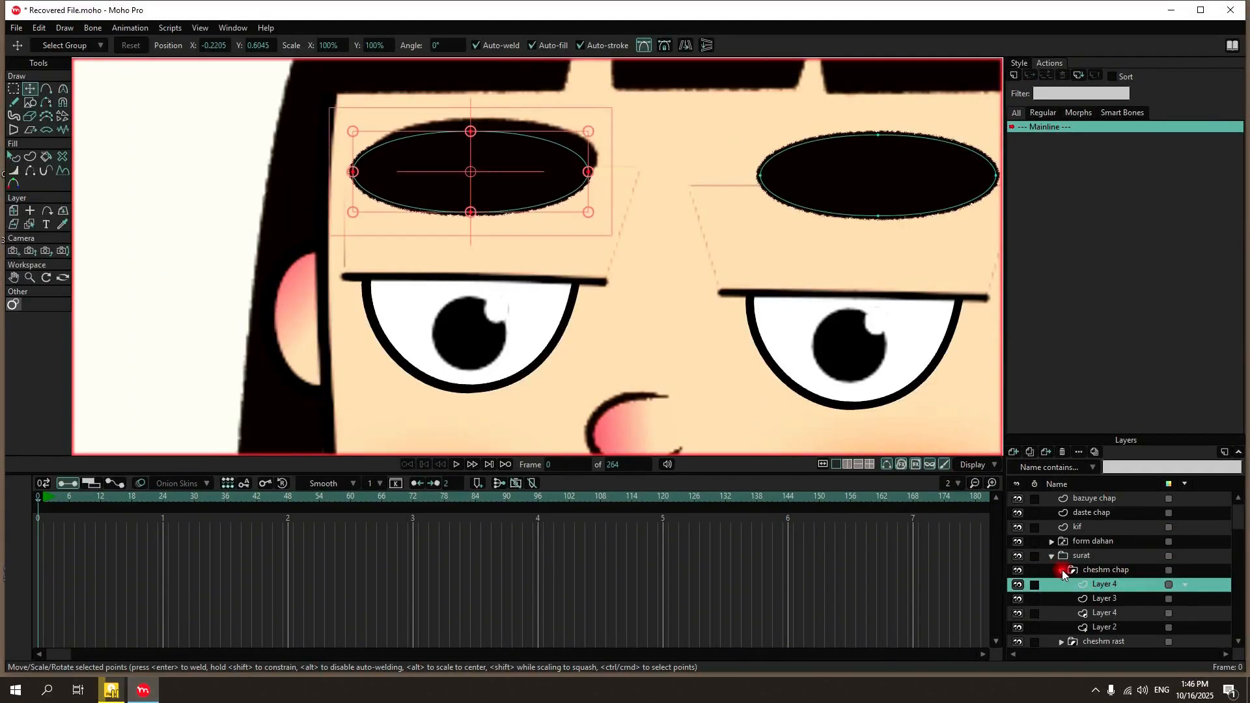
left_click(1088, 571)
left_click(1100, 586)
left_click(1063, 453)
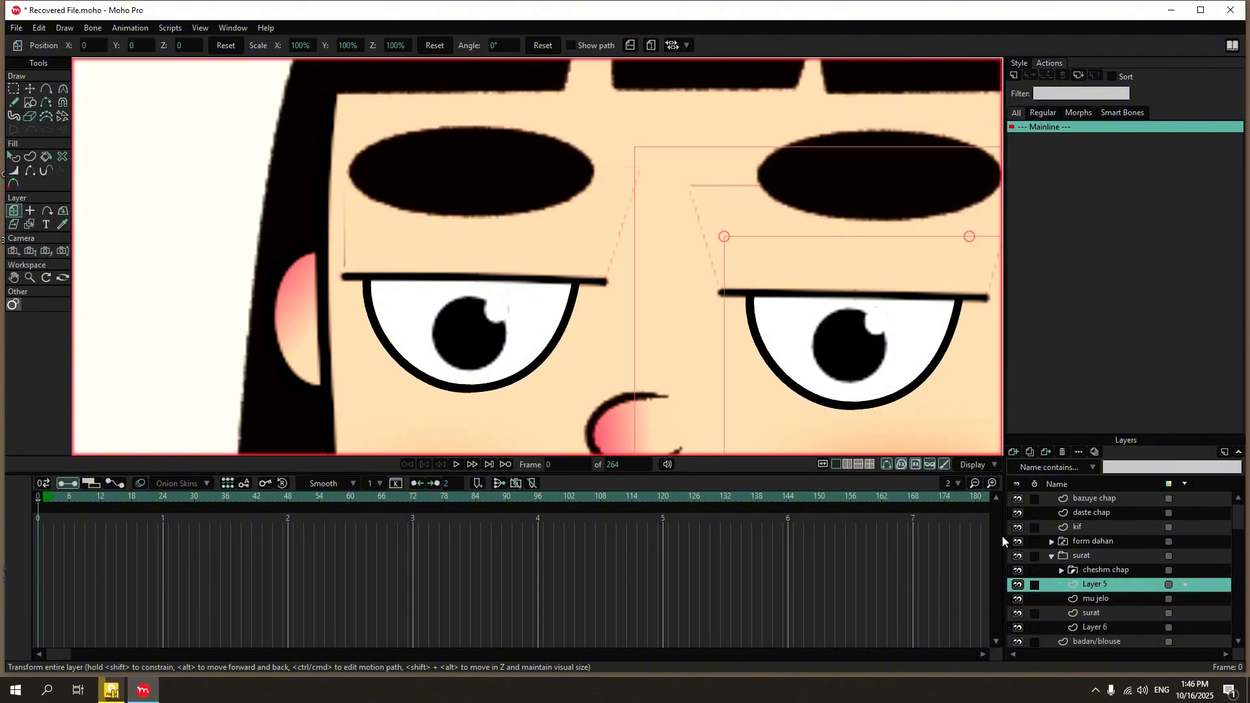
Render a preview of frame 0 and inspect the character's face and body up close.
scroll(460, 228, "down", 8)
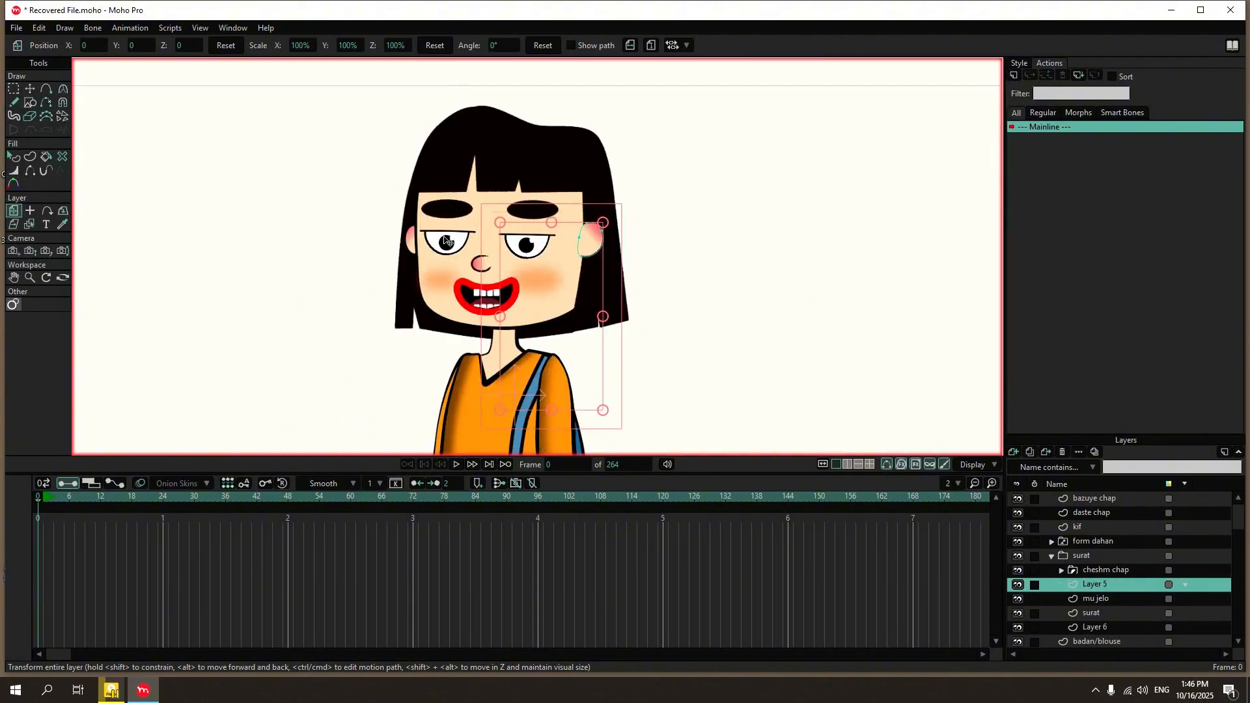
key("ctrl+r")
scroll(469, 225, "down", 1)
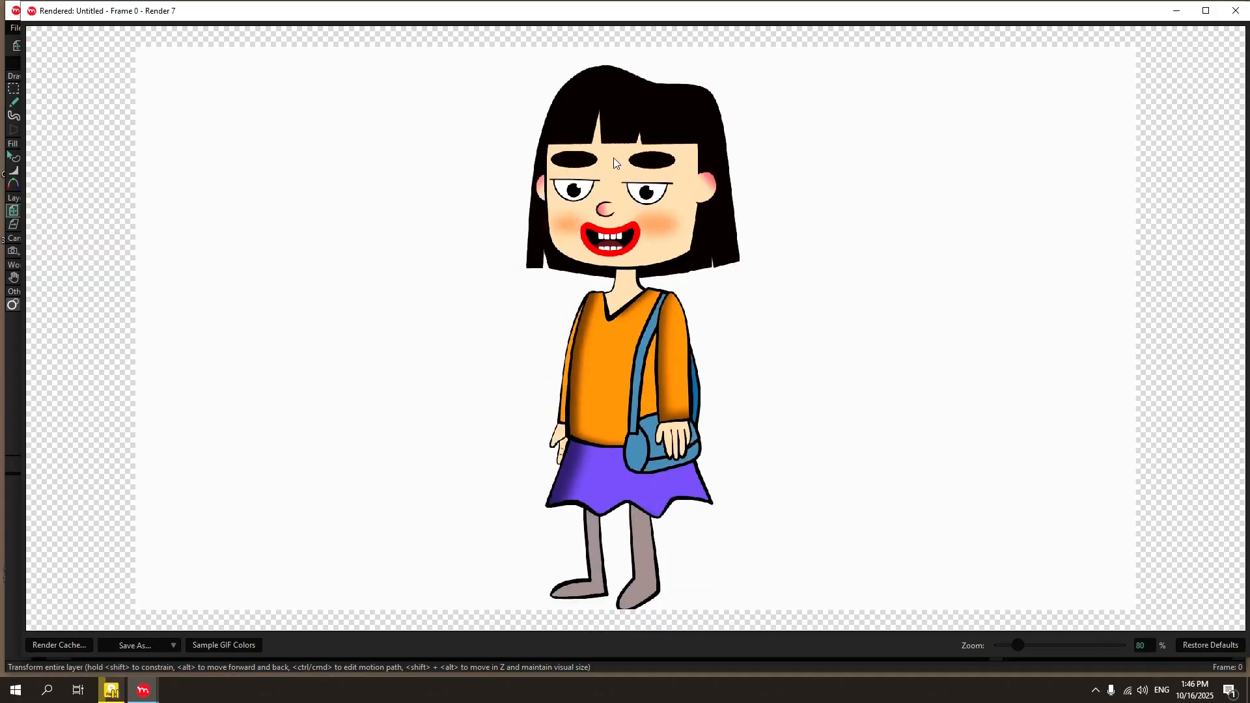
scroll(637, 157, "up", 2)
scroll(576, 302, "up", 1)
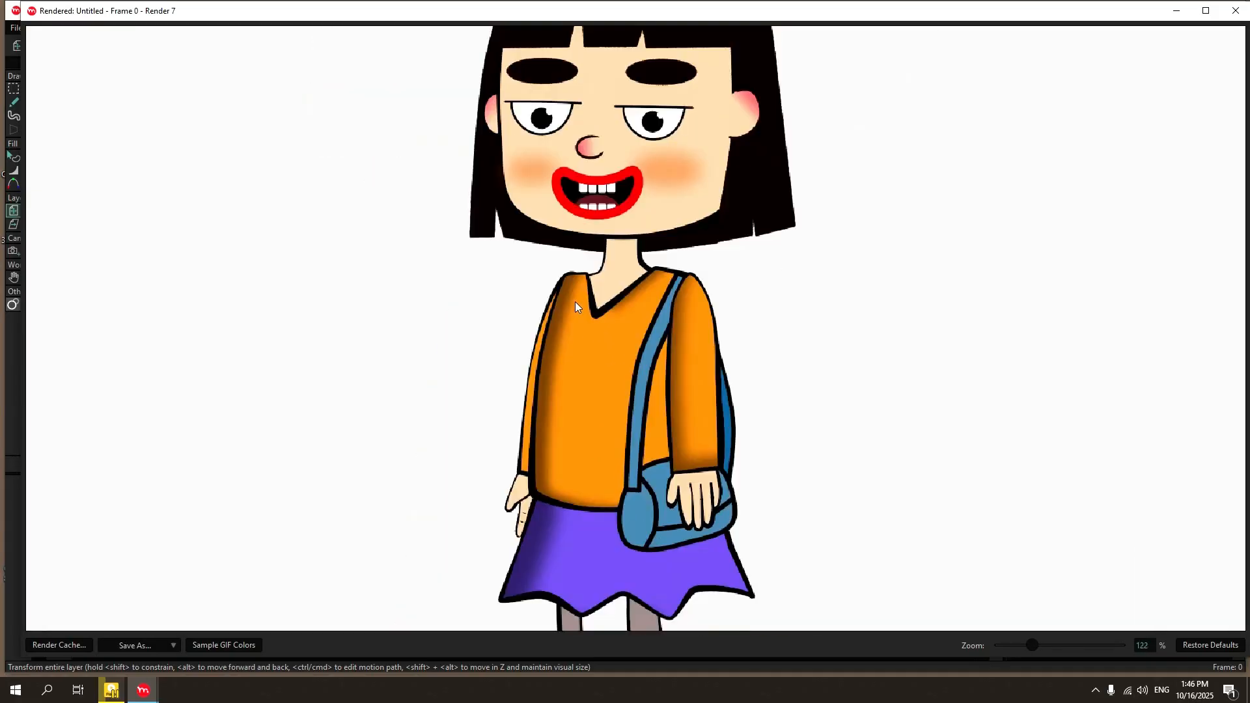
left_click(1235, 10)
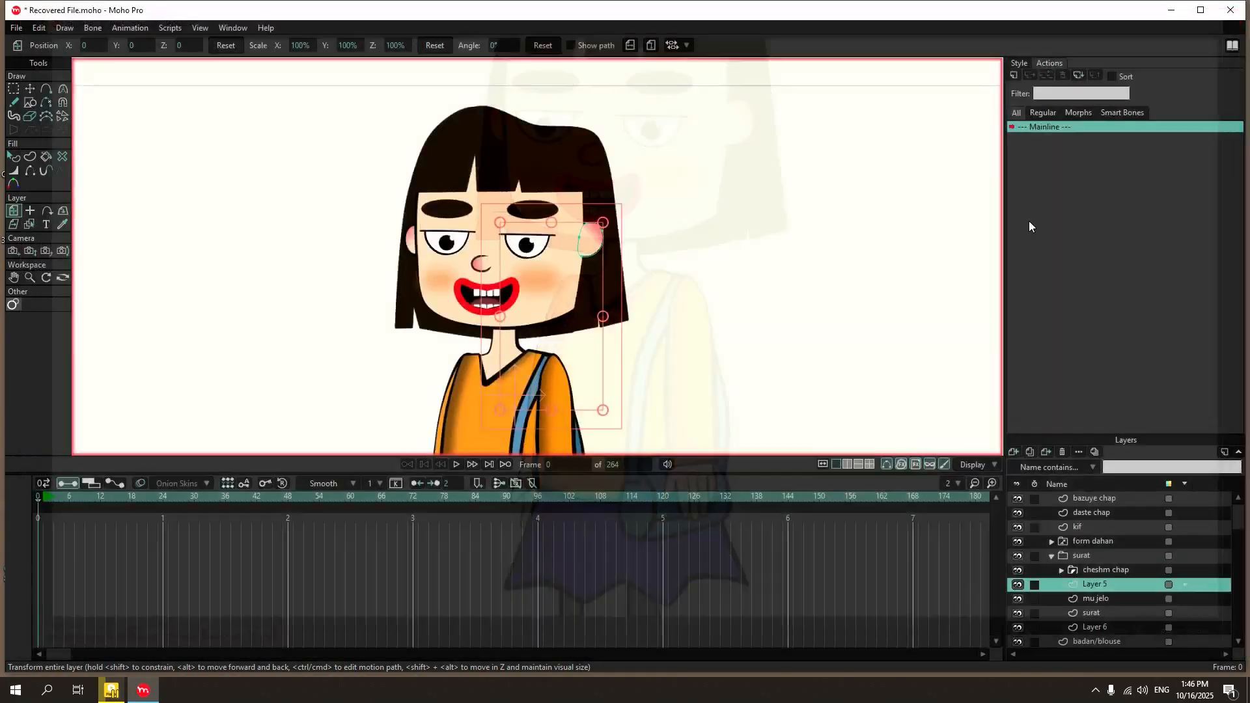
Lower the copied eye white in Layer 2 of cheshm chap to line up with the original eye.
left_click(1111, 627)
scroll(399, 201, "up", 4)
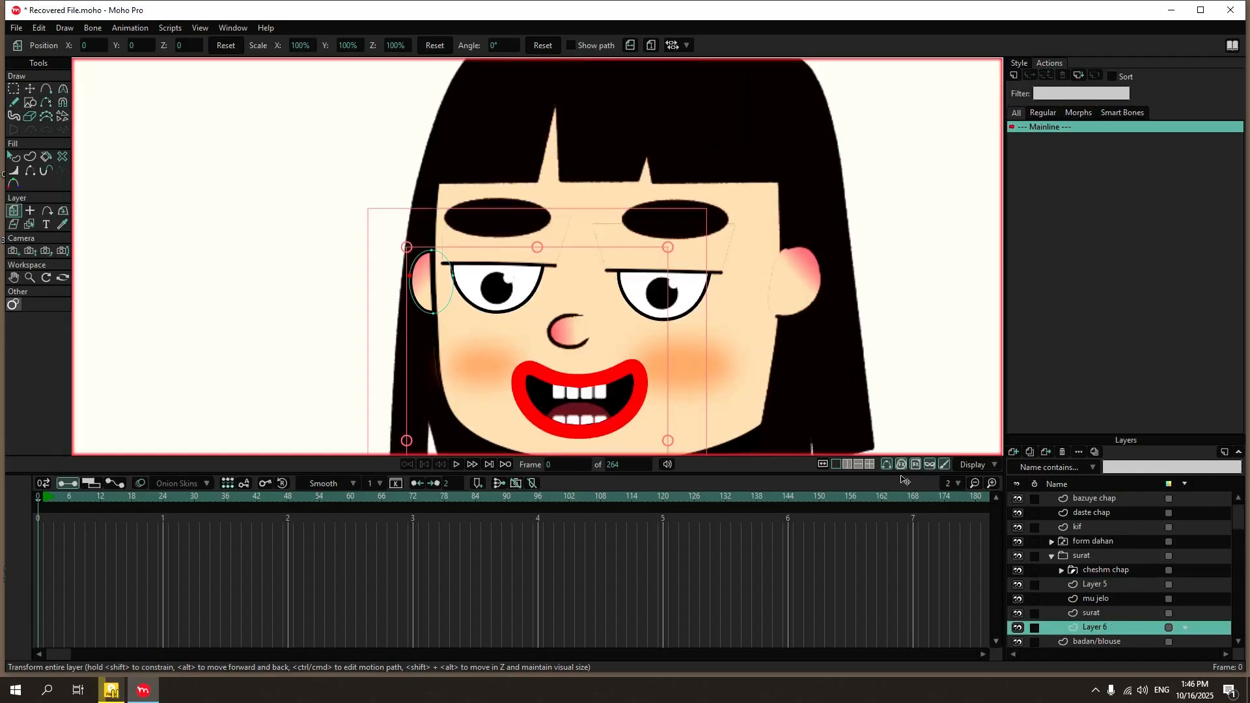
left_click(1062, 570)
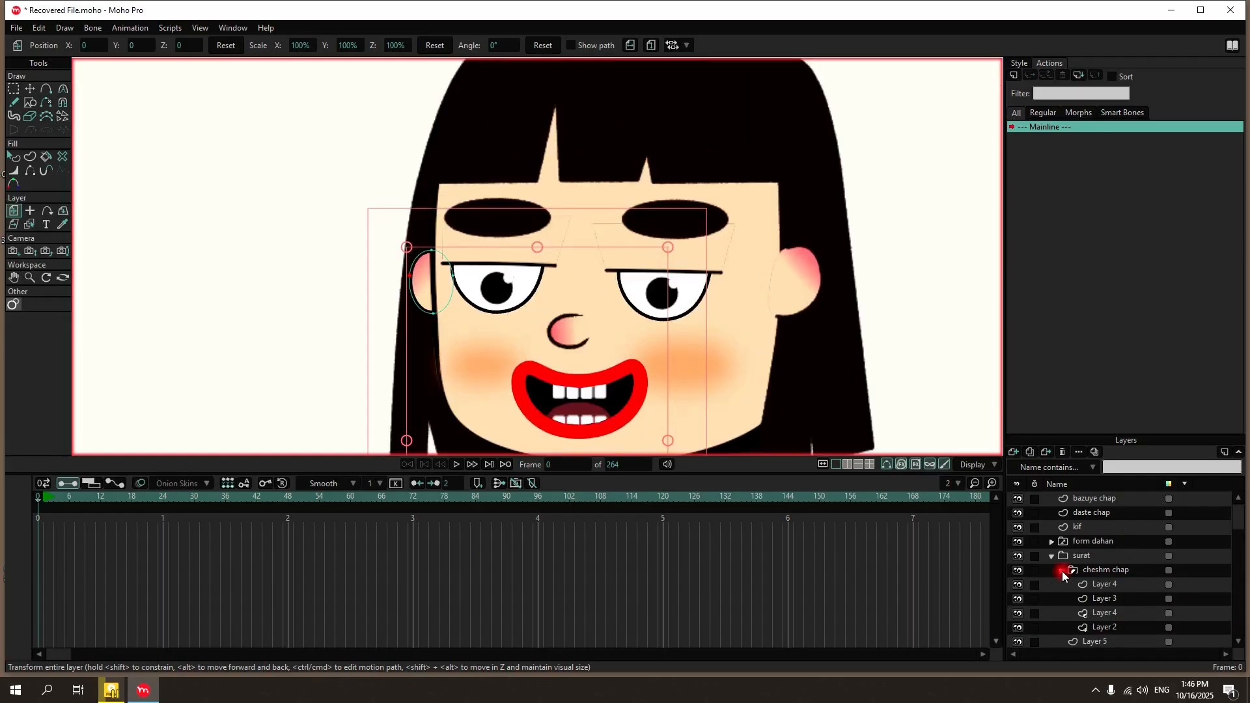
left_click(1111, 628)
scroll(480, 269, "up", 2)
left_click(30, 89)
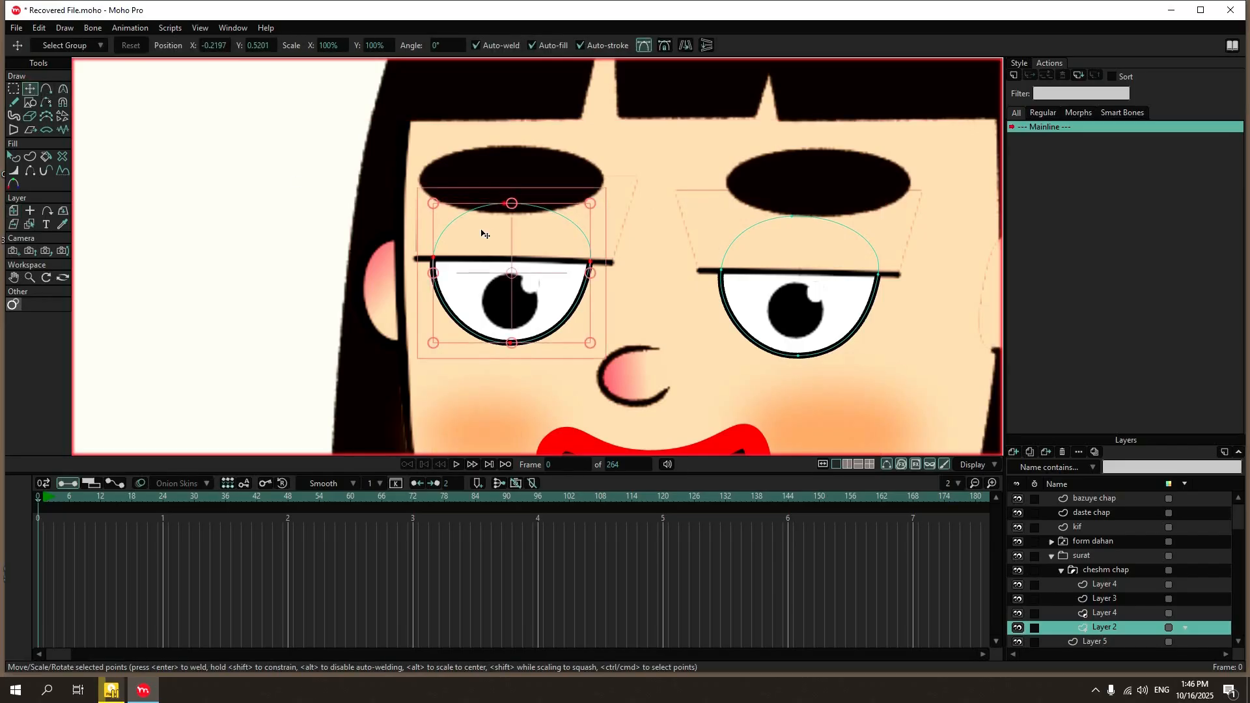
left_click_drag(524, 243, 404, 410)
Select the copied pupil and its highlight in the lower Layer 4 and shift them down to fit the lowered eye white.
left_click(1131, 615)
left_click(14, 89)
scroll(541, 283, "up", 2)
scroll(540, 283, "up", 1)
left_click(34, 87)
scroll(396, 319, "down", 2)
left_click_drag(441, 328, 441, 337)
Move the copied eyelid in Layer 3 down to meet the lowered eye, and select the cheshm chap group.
left_click(1171, 597)
left_click(515, 226)
left_click_drag(519, 229, 515, 235)
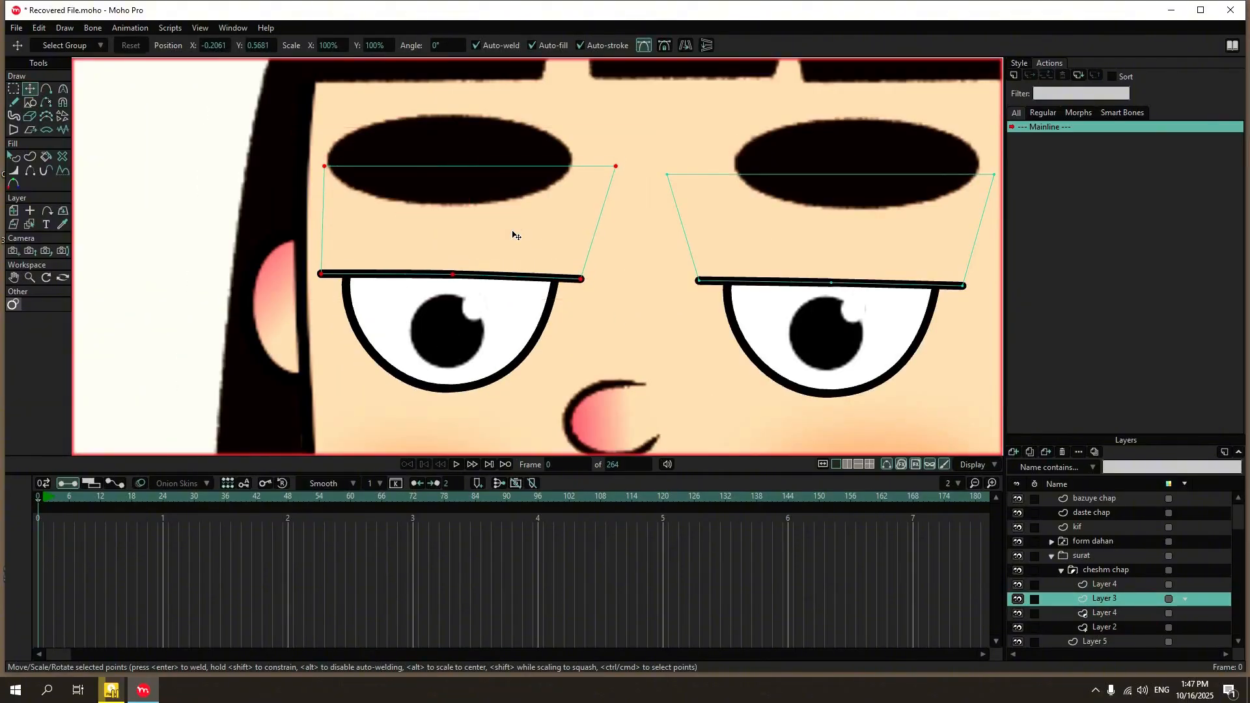
left_click(1107, 571)
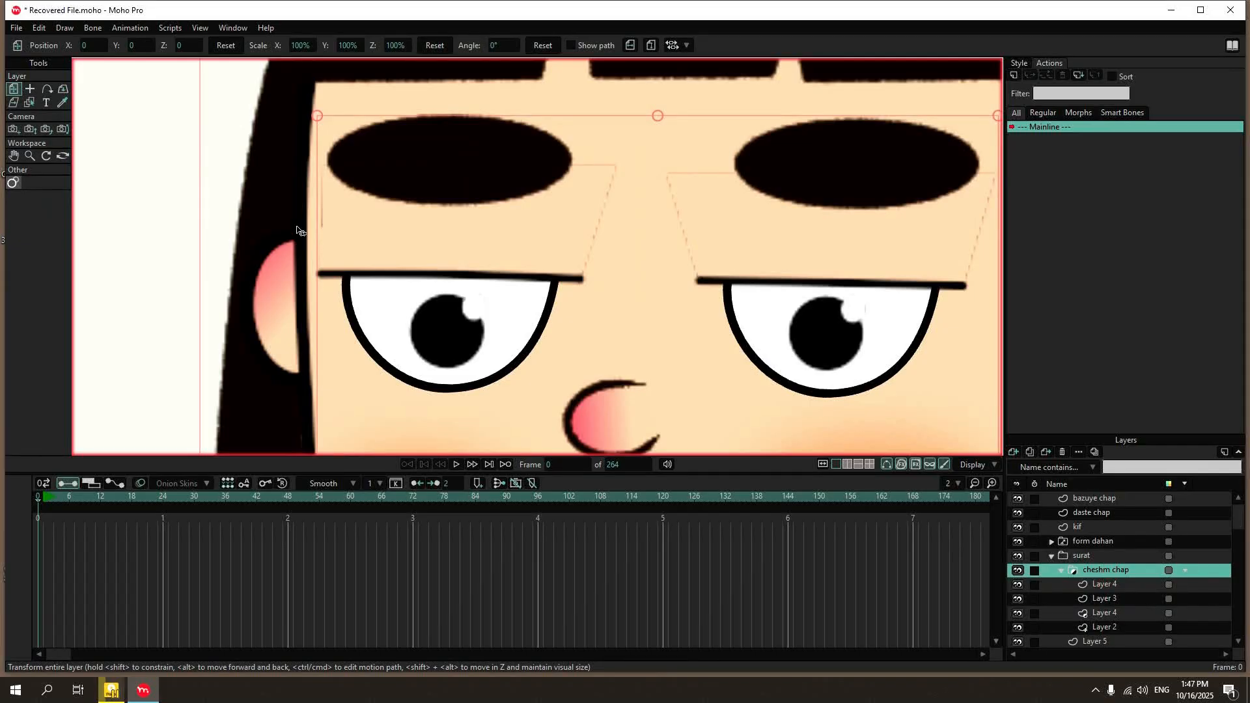
Render another preview of frame 0 to check the alignment of the two eyes.
key("ctrl+r")
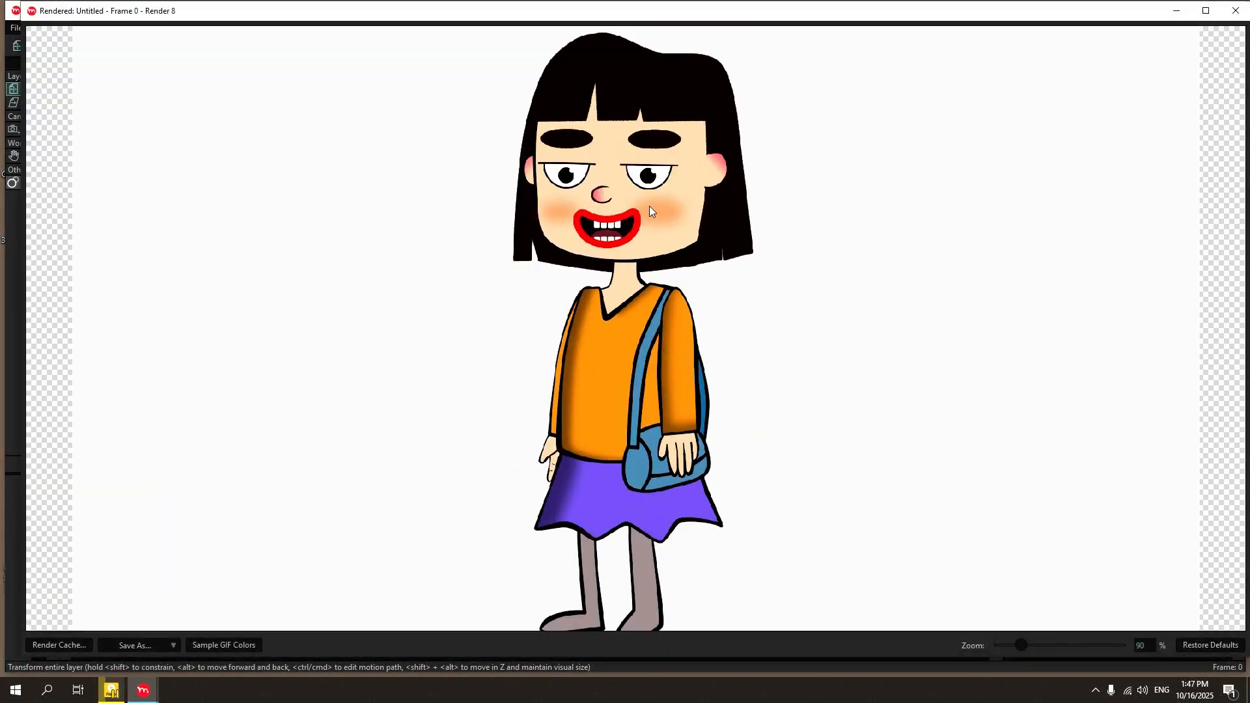
scroll(637, 304, "down", 2)
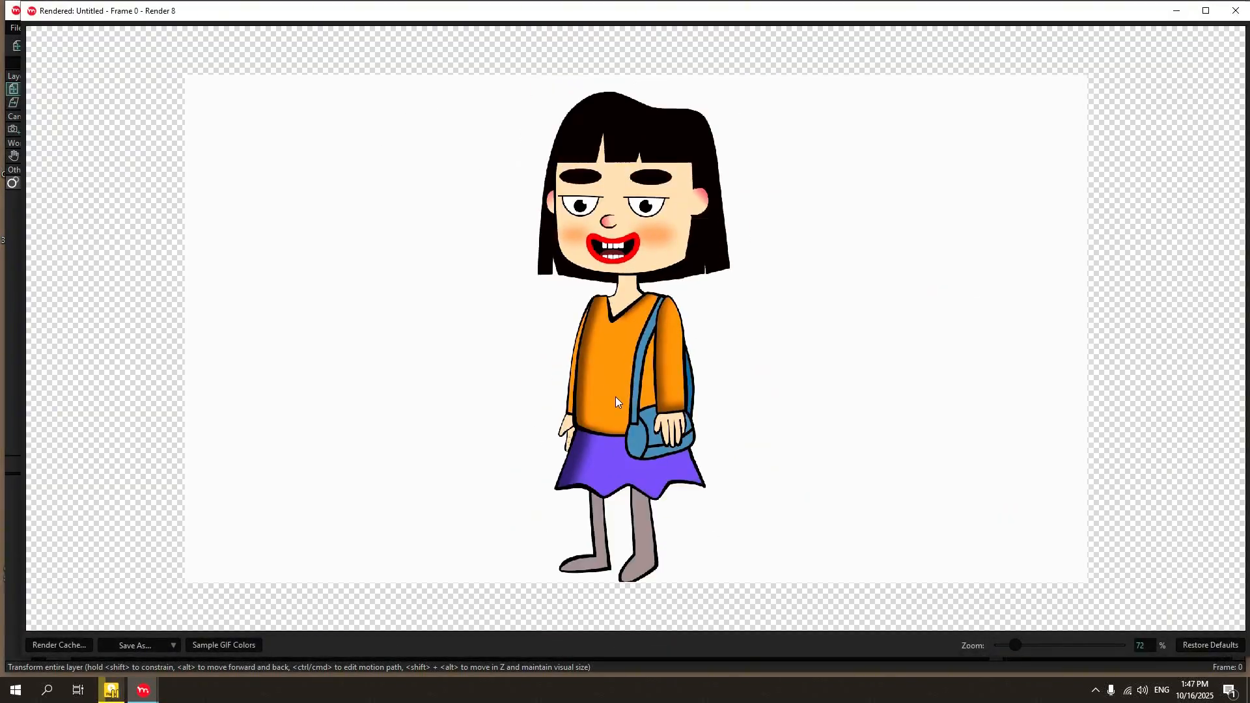
left_click(1243, 13)
scroll(383, 236, "down", 7)
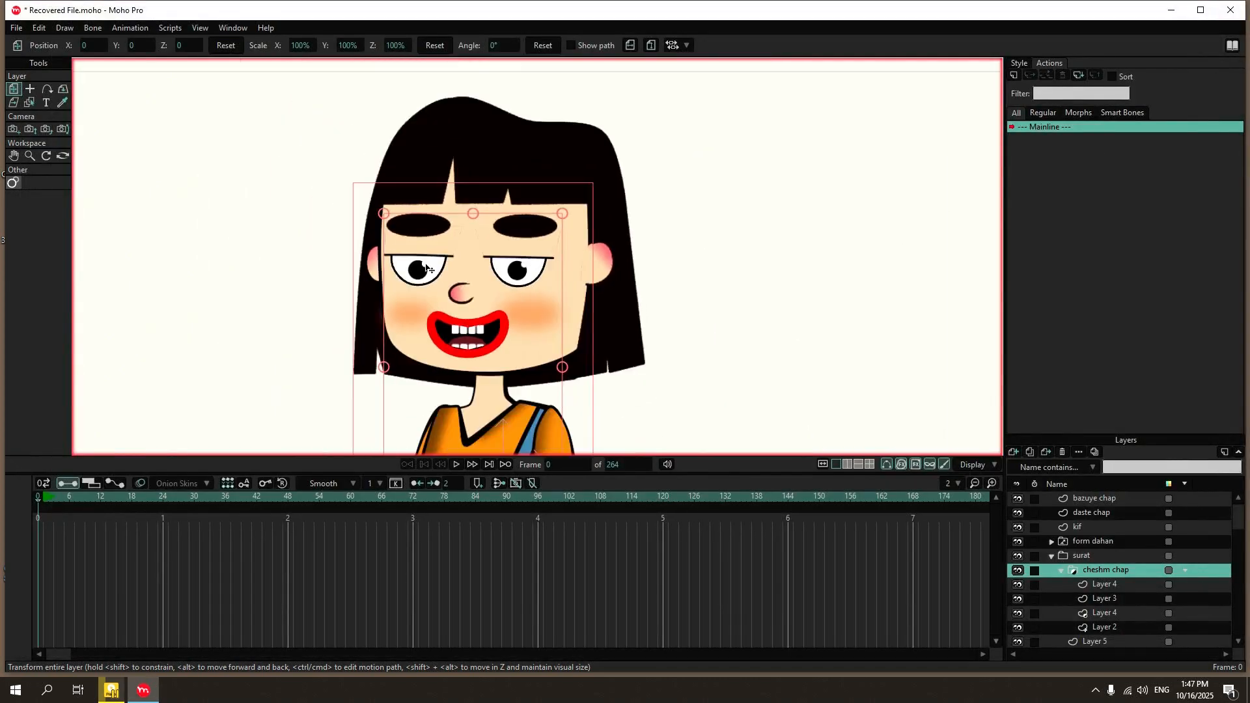
Collapse the merged cheshm chap eye group and rename it as cheshmha.
left_click(1062, 570)
double_click(1086, 570)
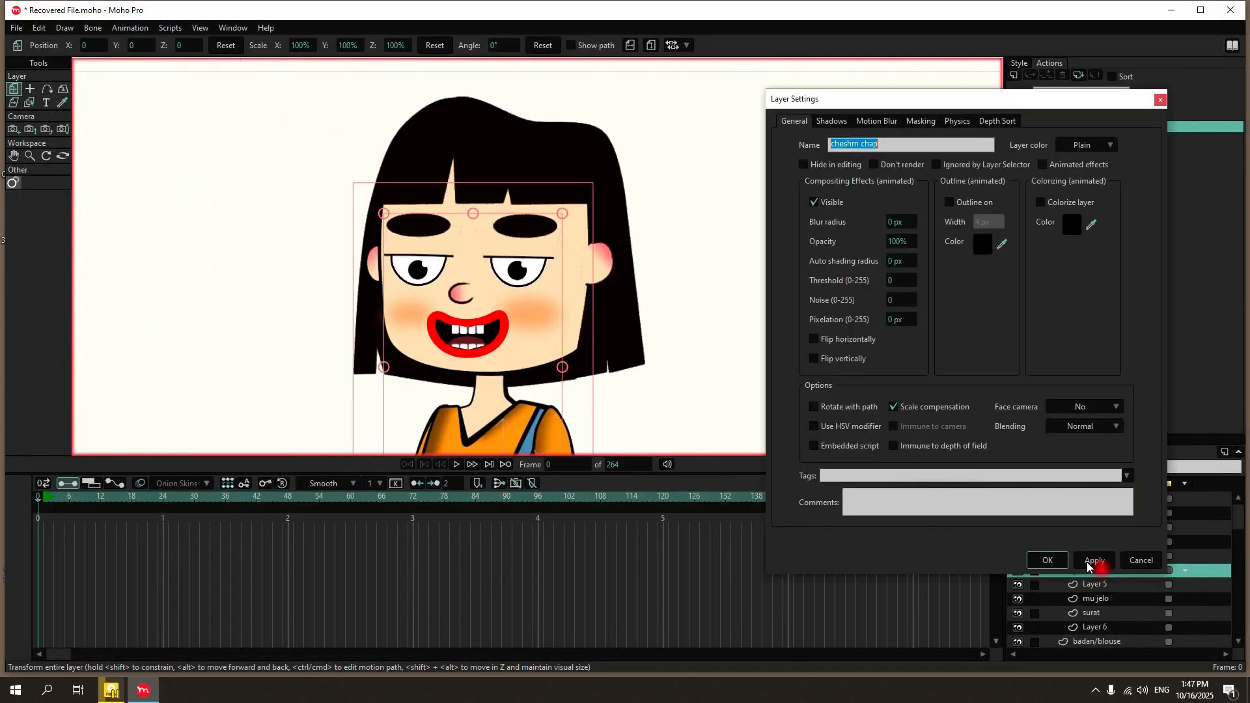
type("cheshm")
left_click(1048, 561)
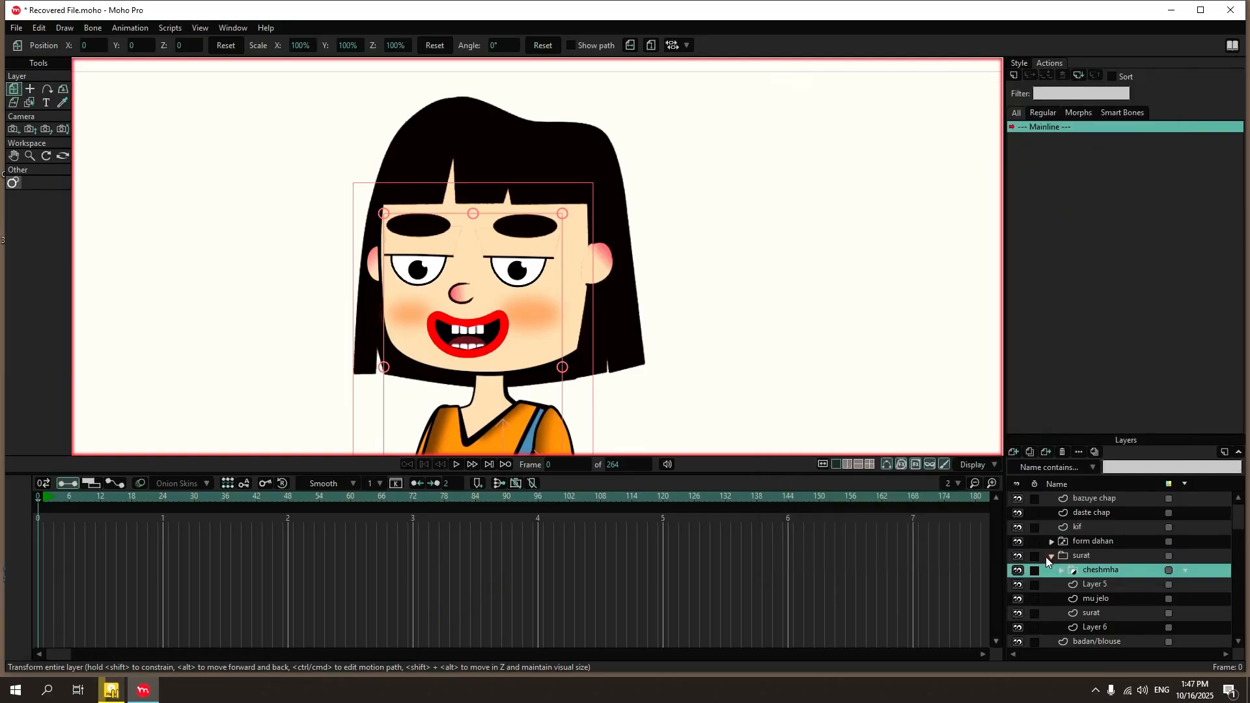
Save the project under the name character in the Essentials folder of the language learning drive.
left_click(17, 28)
left_click(44, 145)
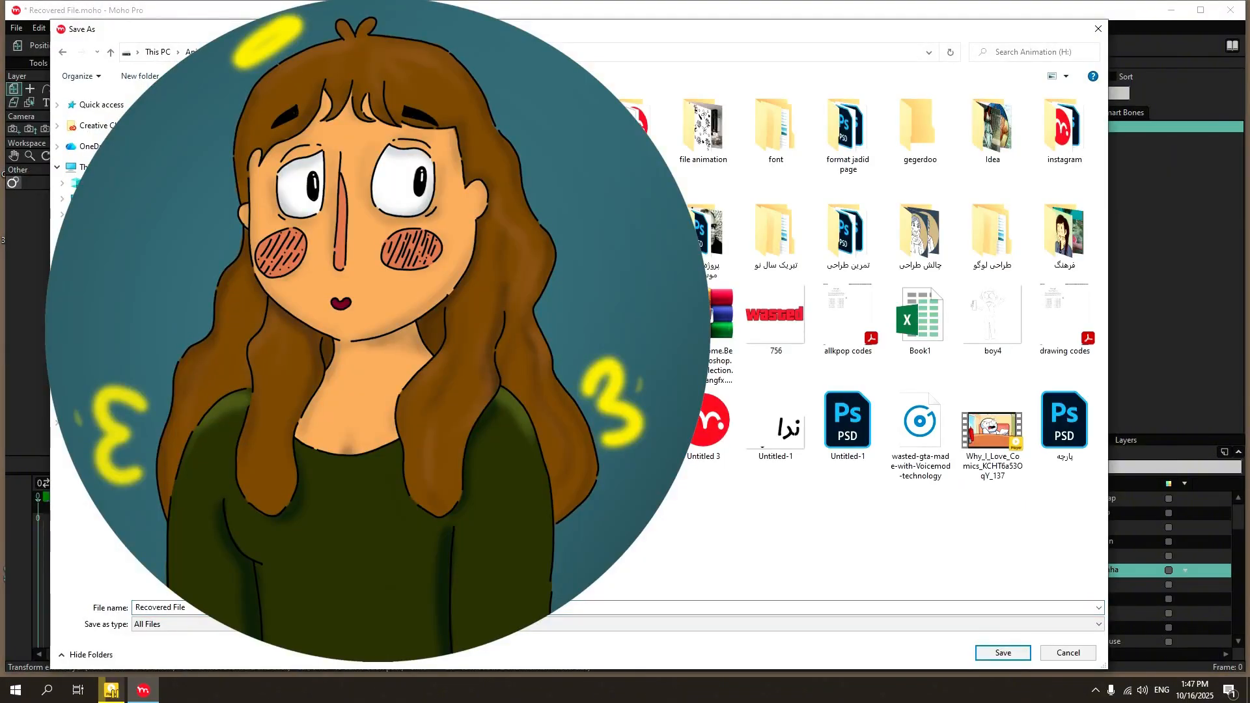
left_click(107, 391)
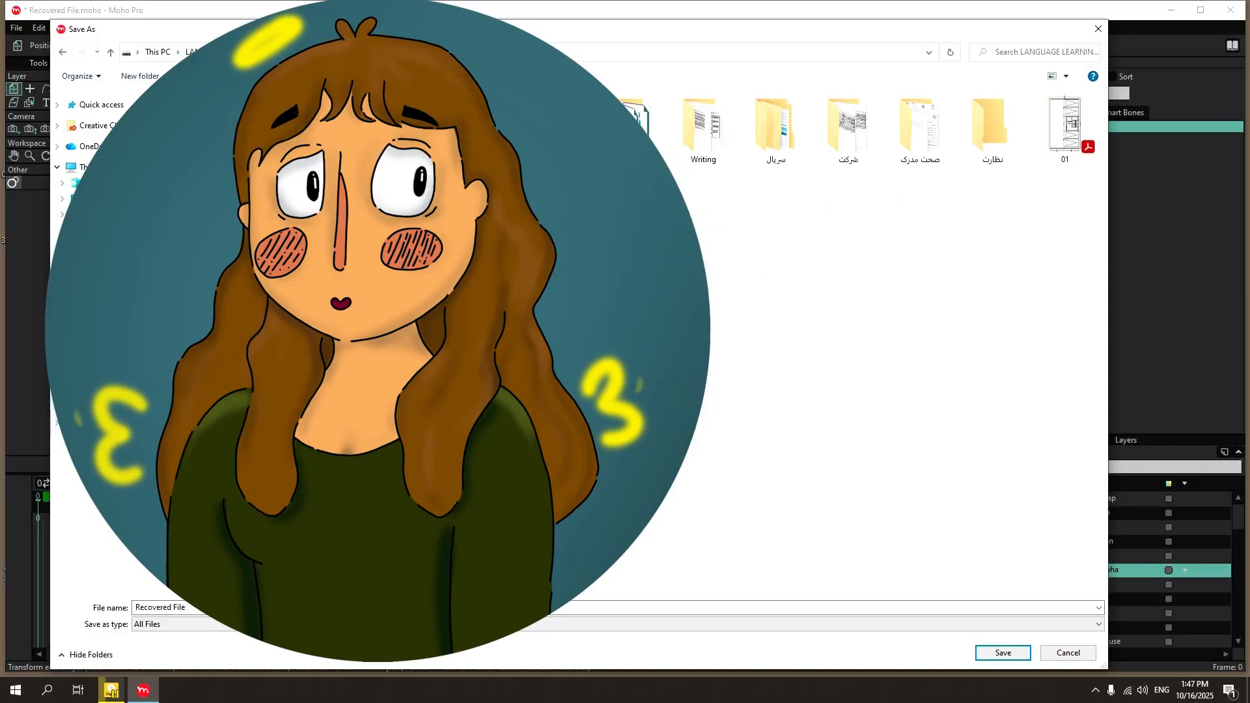
double_click(269, 127)
double_click(270, 127)
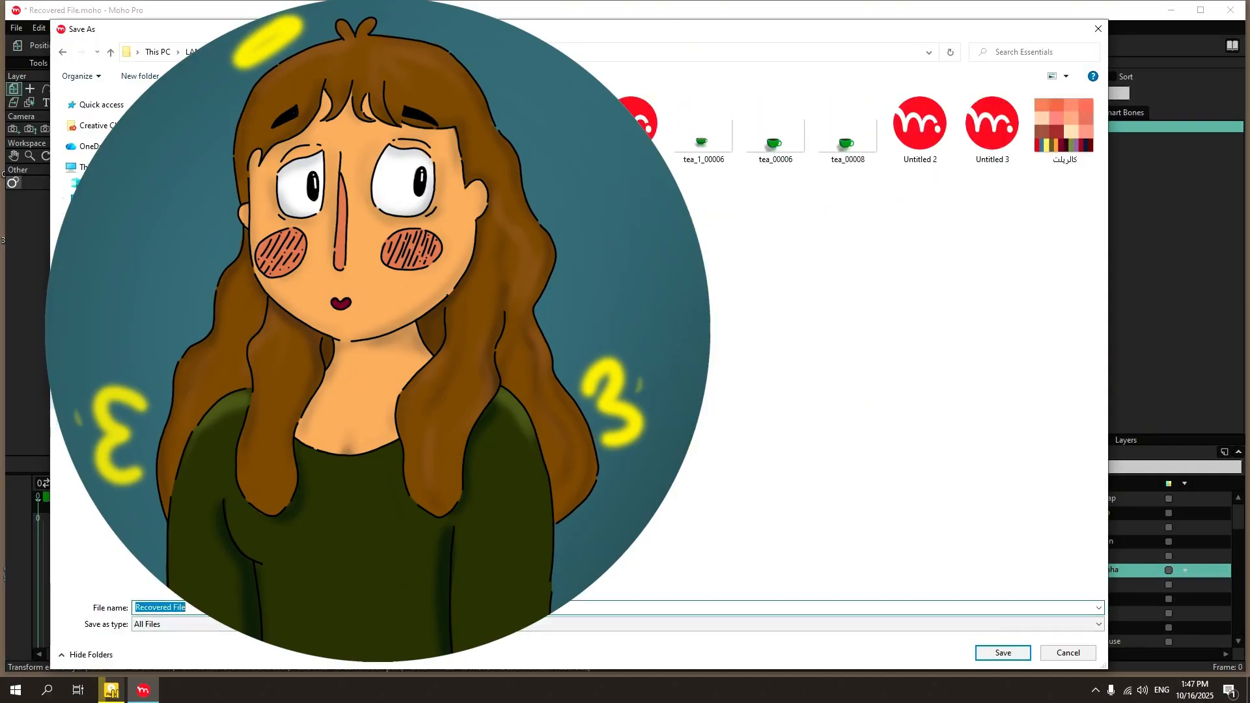
type("character")
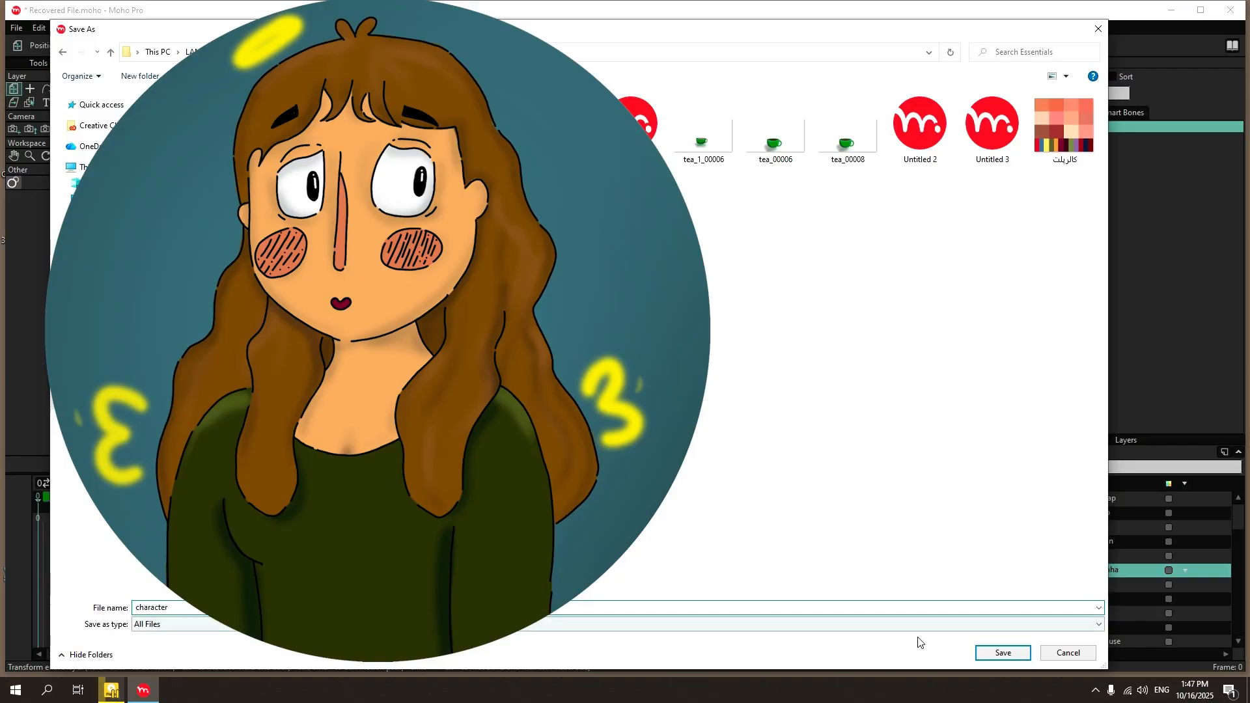
left_click(1006, 651)
Select all of the character's layers and group them together.
scroll(675, 256, "down", 5)
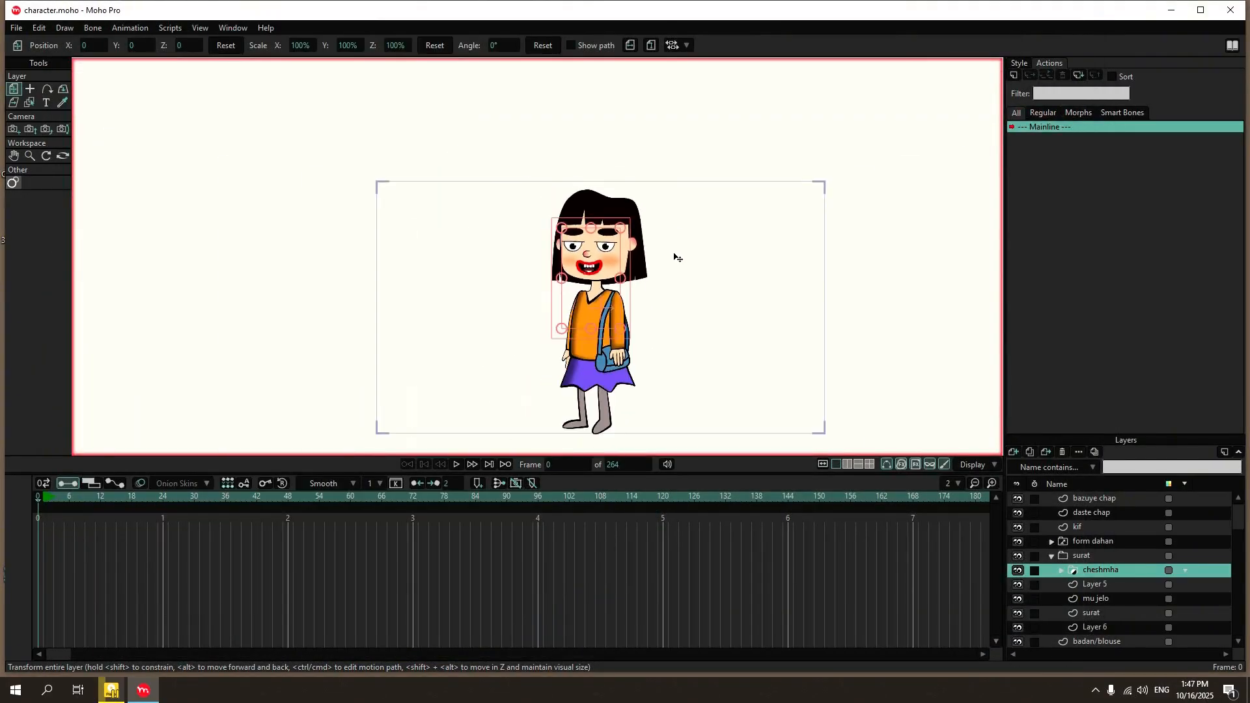
scroll(703, 360, "up", 4)
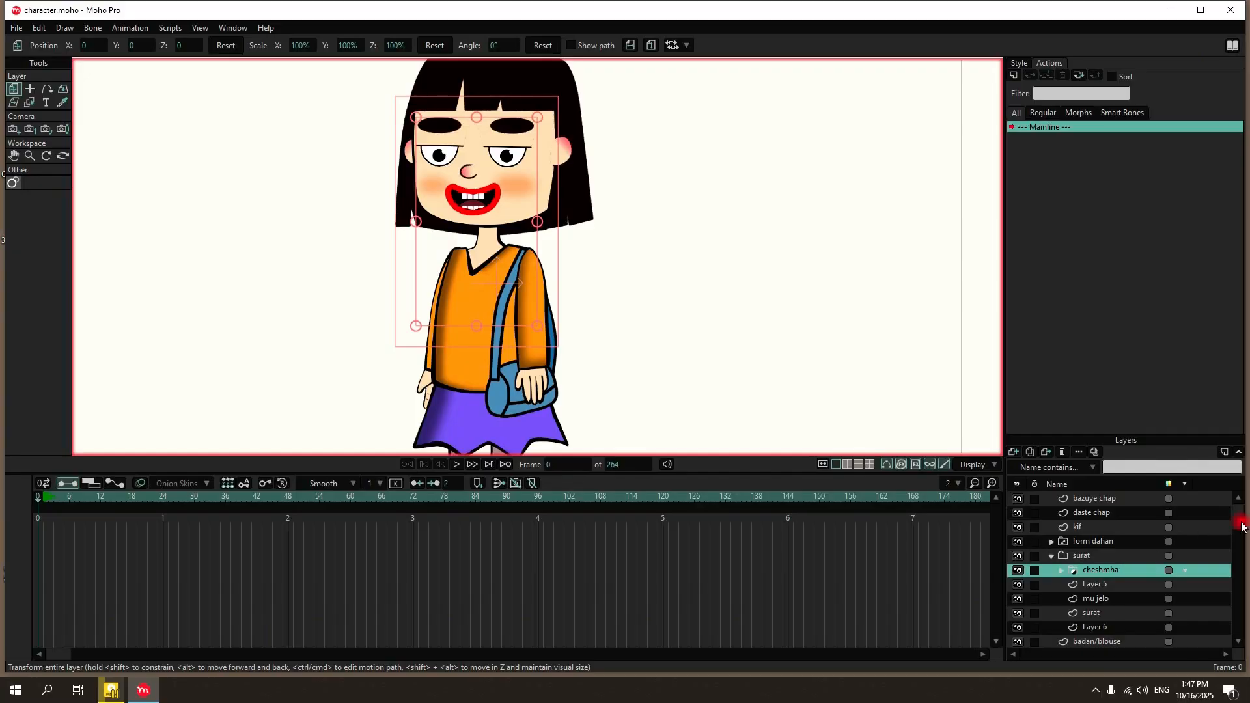
left_click_drag(1242, 522, 1242, 630)
left_click(1136, 634)
scroll(1133, 625, "up", 3)
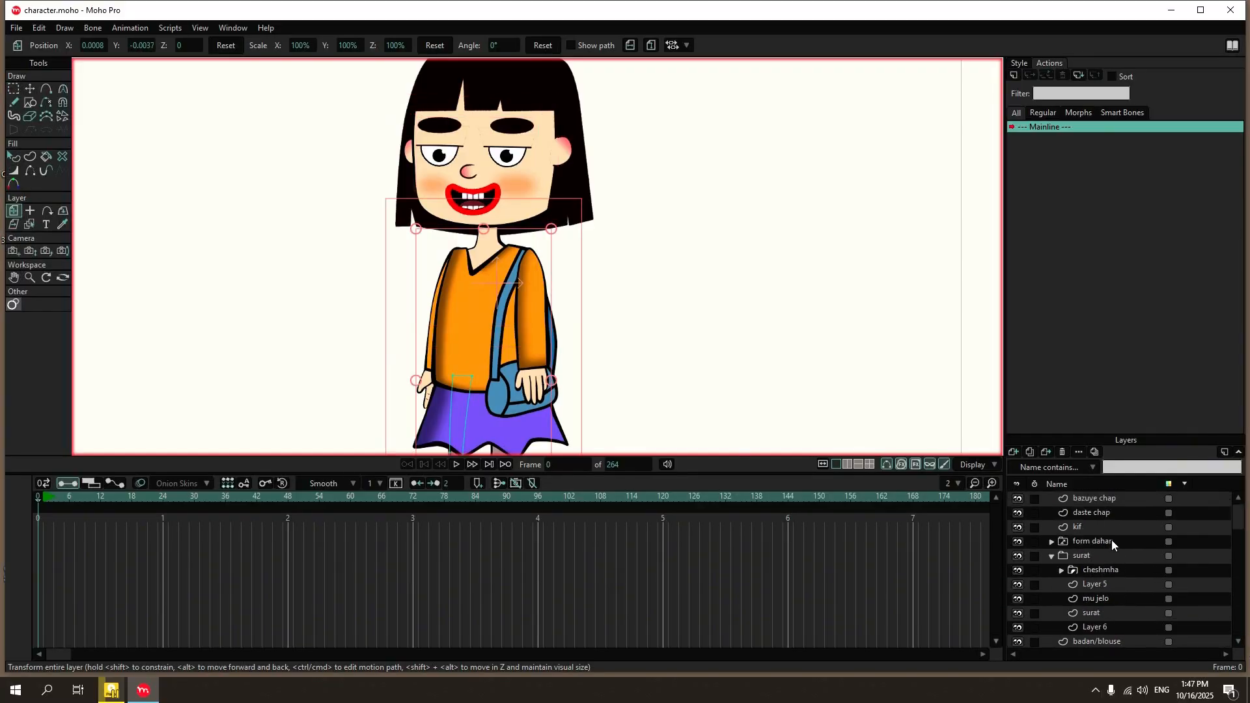
left_click(1093, 498, "shift")
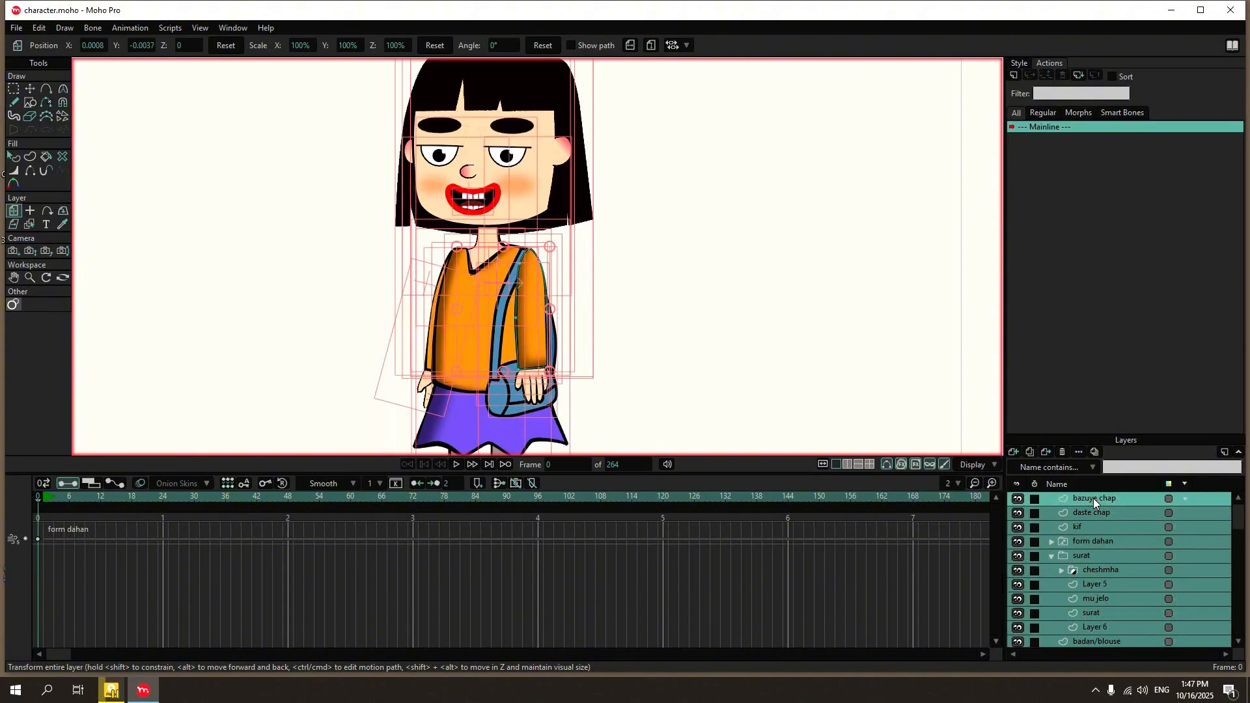
right_click(1096, 499)
left_click(1132, 563)
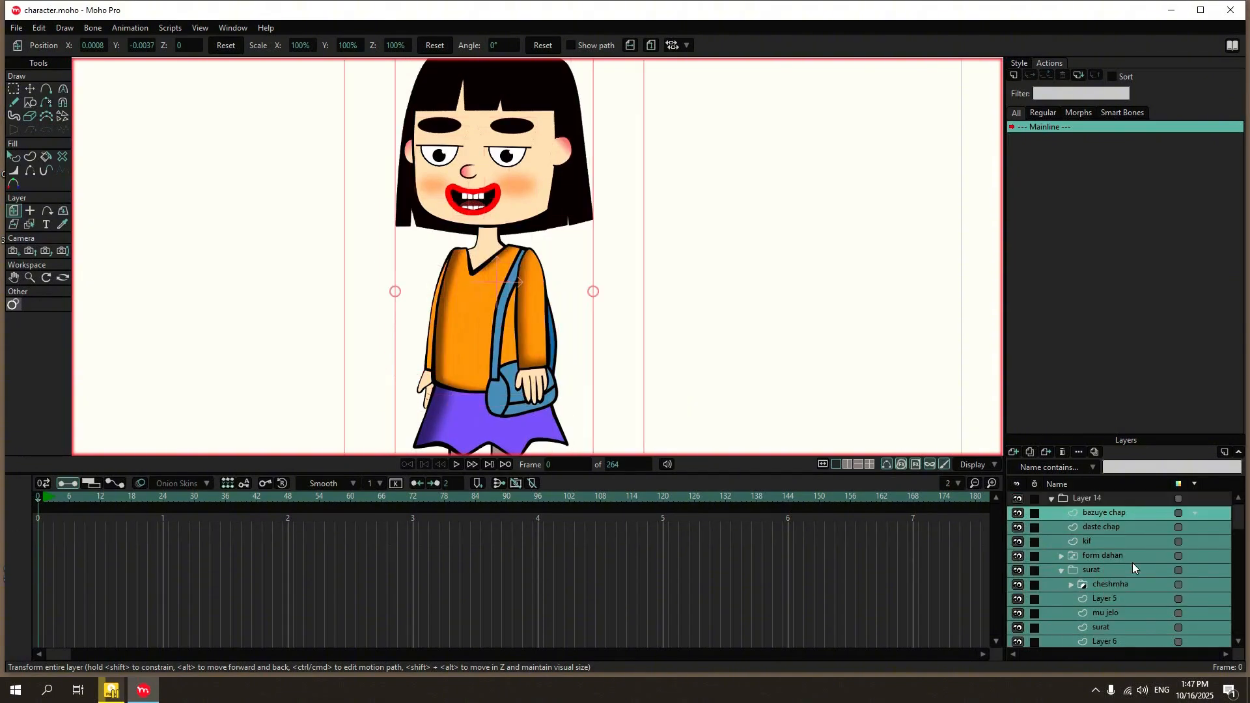
Collapse the new Layer 14 group and convert it to a bone layer.
left_click(1054, 503)
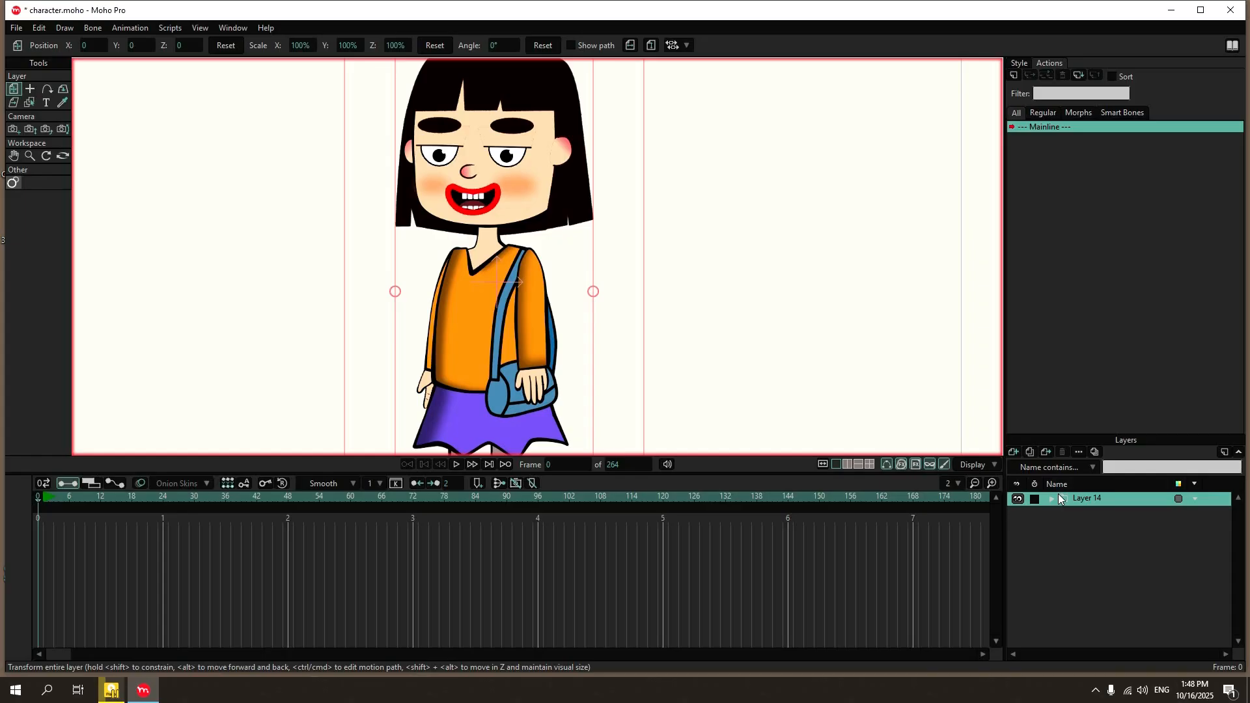
right_click(1059, 498)
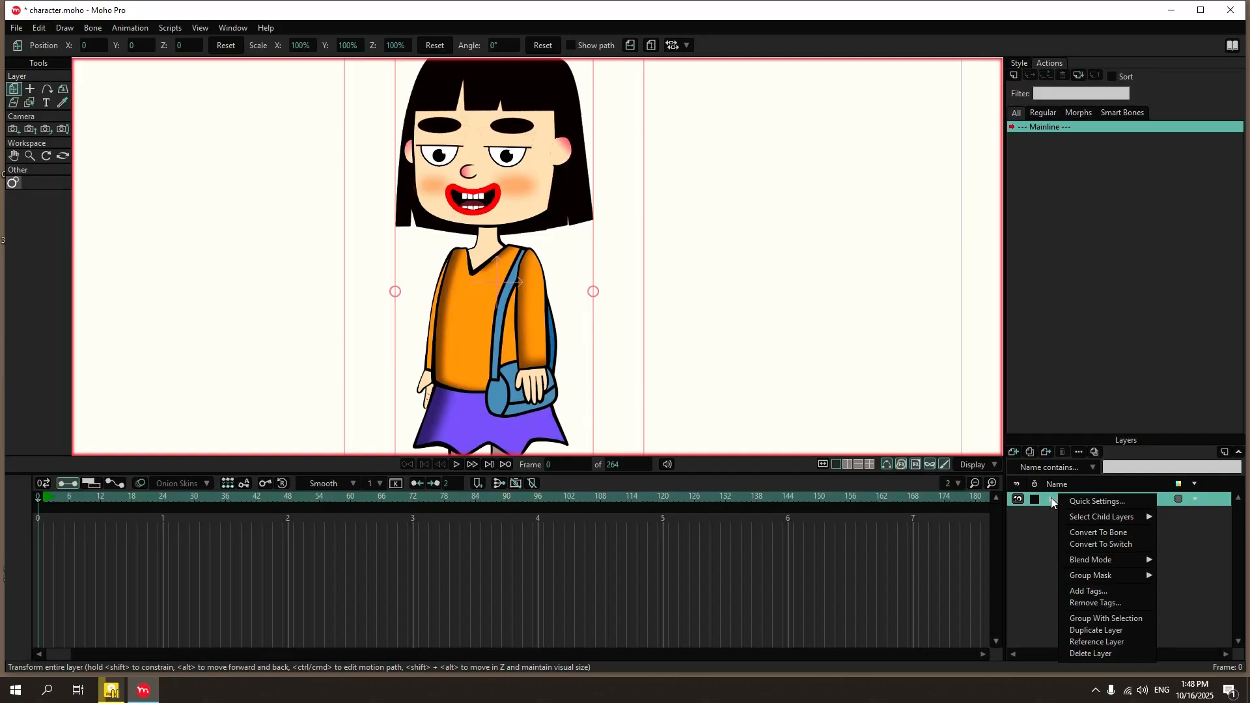
left_click(1100, 535)
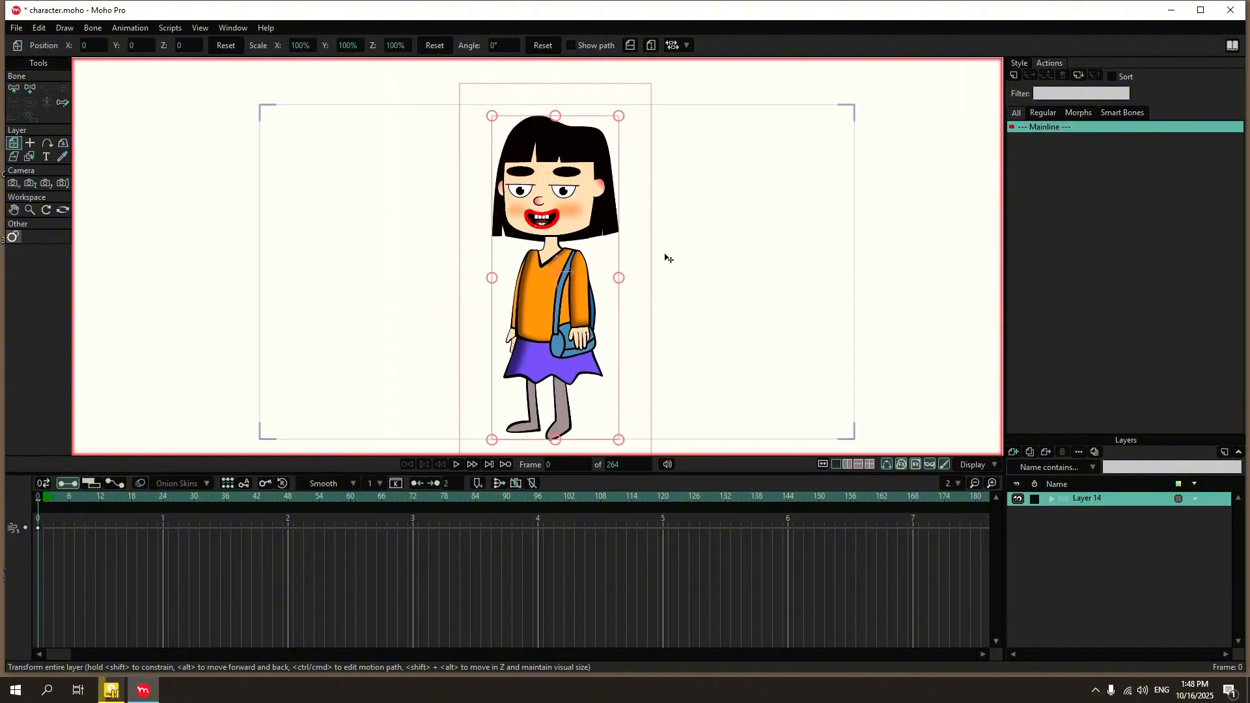
scroll(665, 257, "down", 2)
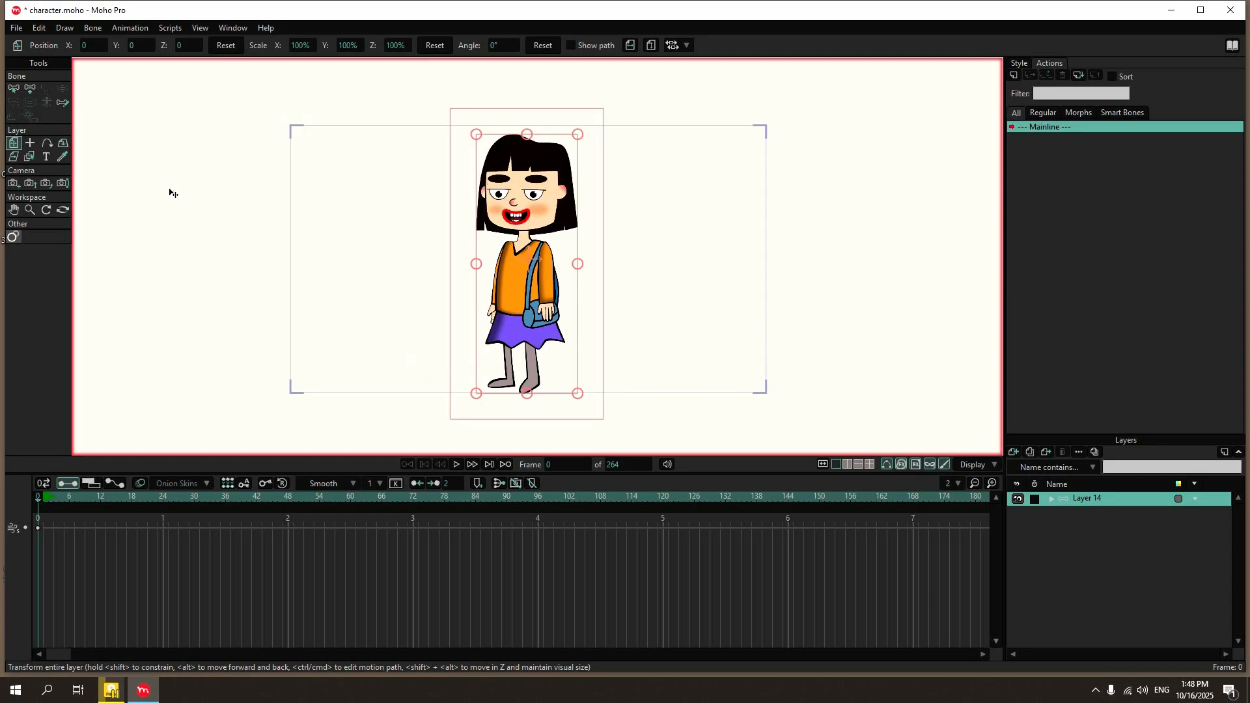
Add a horizontal root bone starting at the middle of the torso and extending out past the handbag side.
left_click(30, 89)
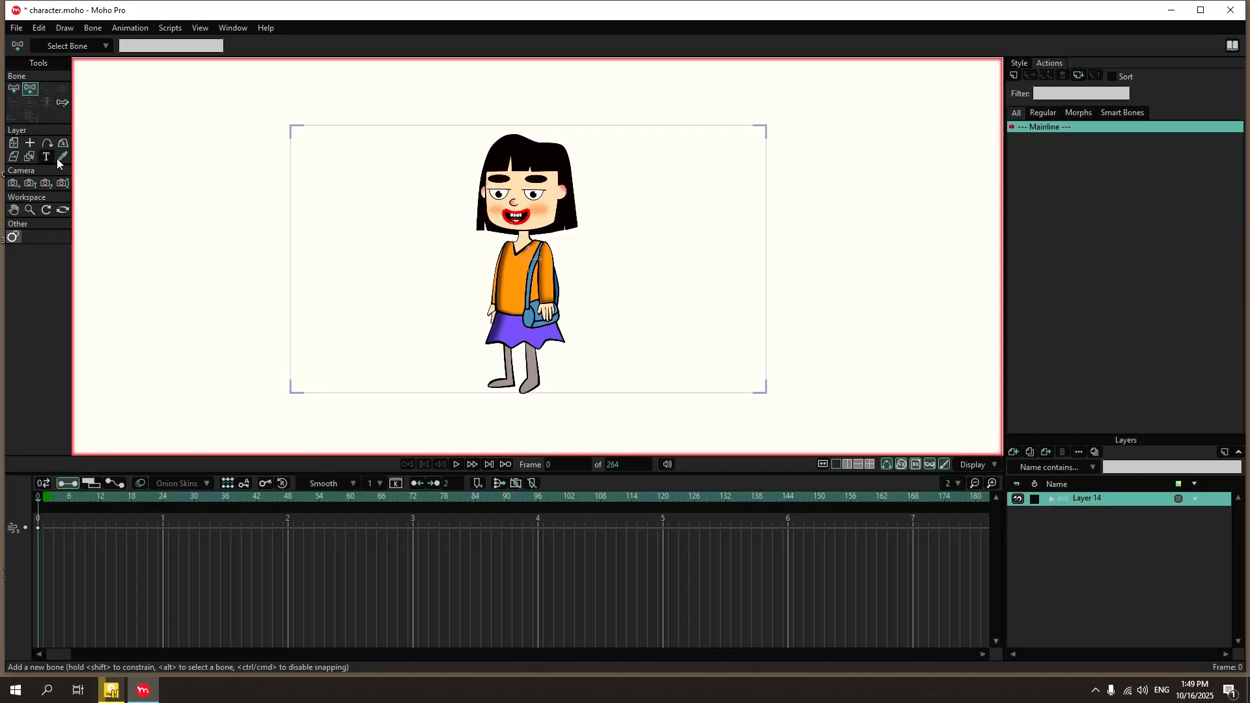
scroll(435, 280, "up", 2)
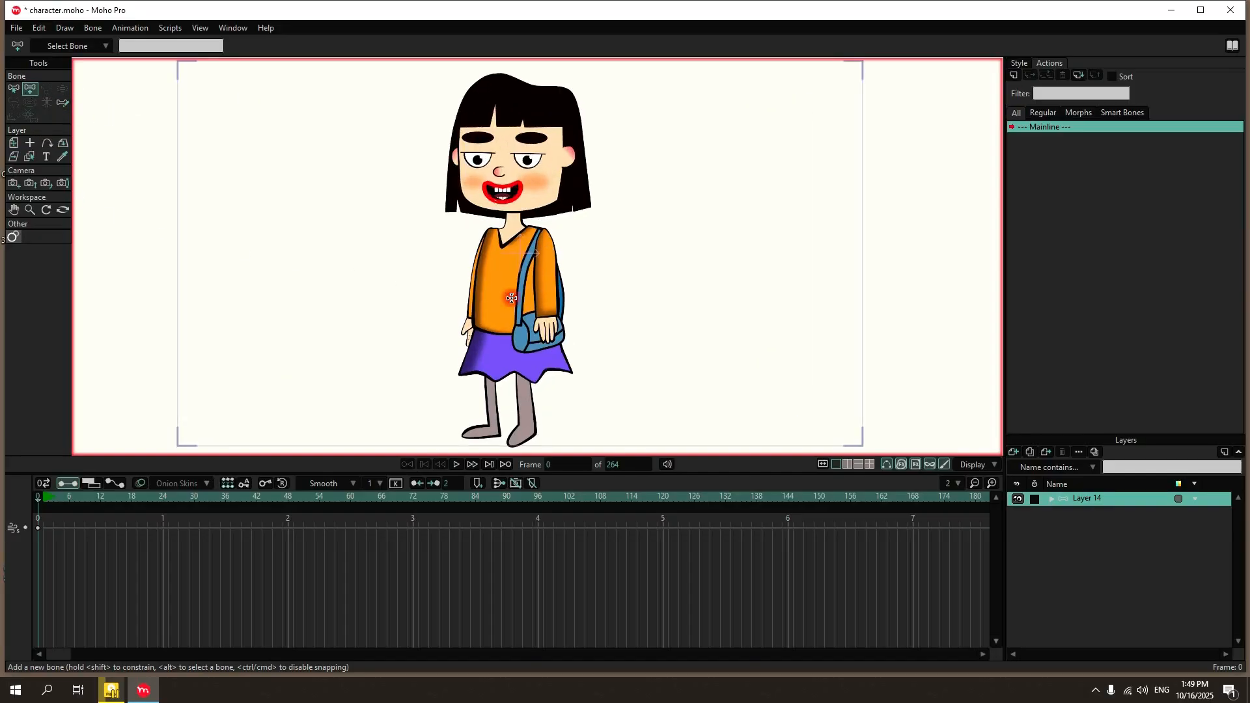
left_click_drag(513, 299, 691, 298)
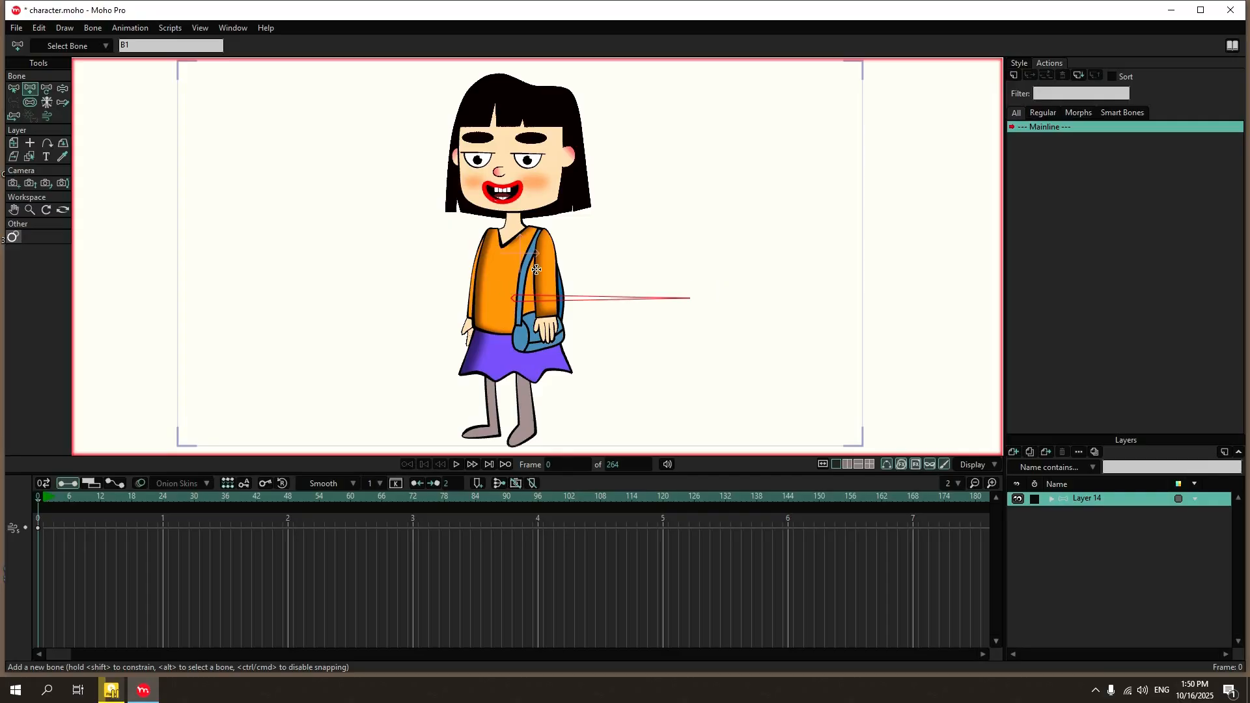
Draw a trial bone beside the torso to inspect its parent link to the root bone, and delete it.
left_click_drag(604, 244, 728, 191)
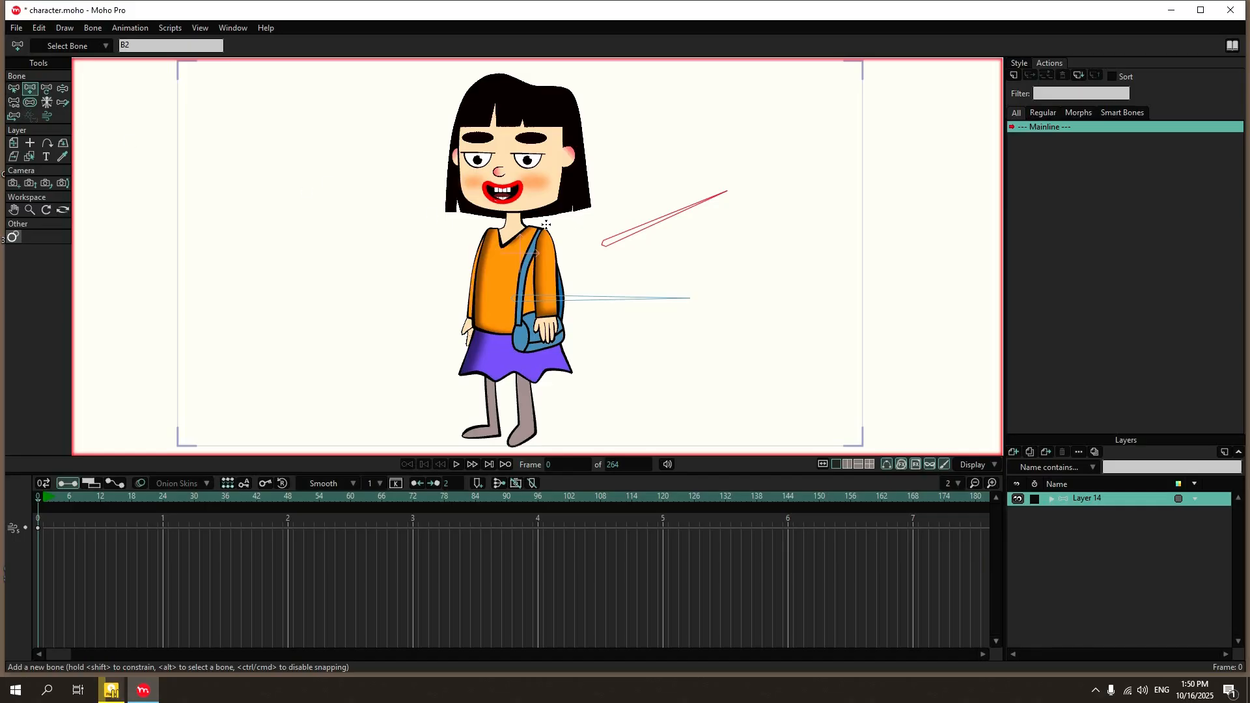
left_click(15, 105)
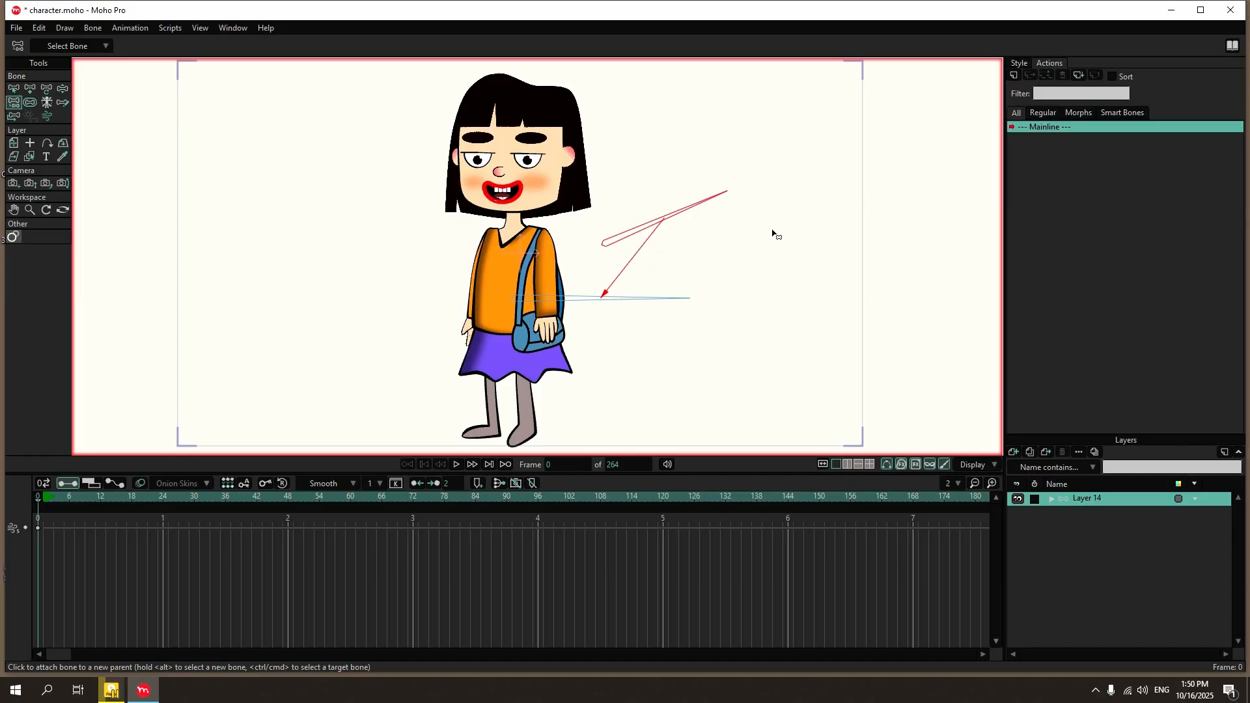
left_click(800, 251)
left_click(13, 89)
left_click(755, 142)
left_click_drag(755, 142, 654, 242)
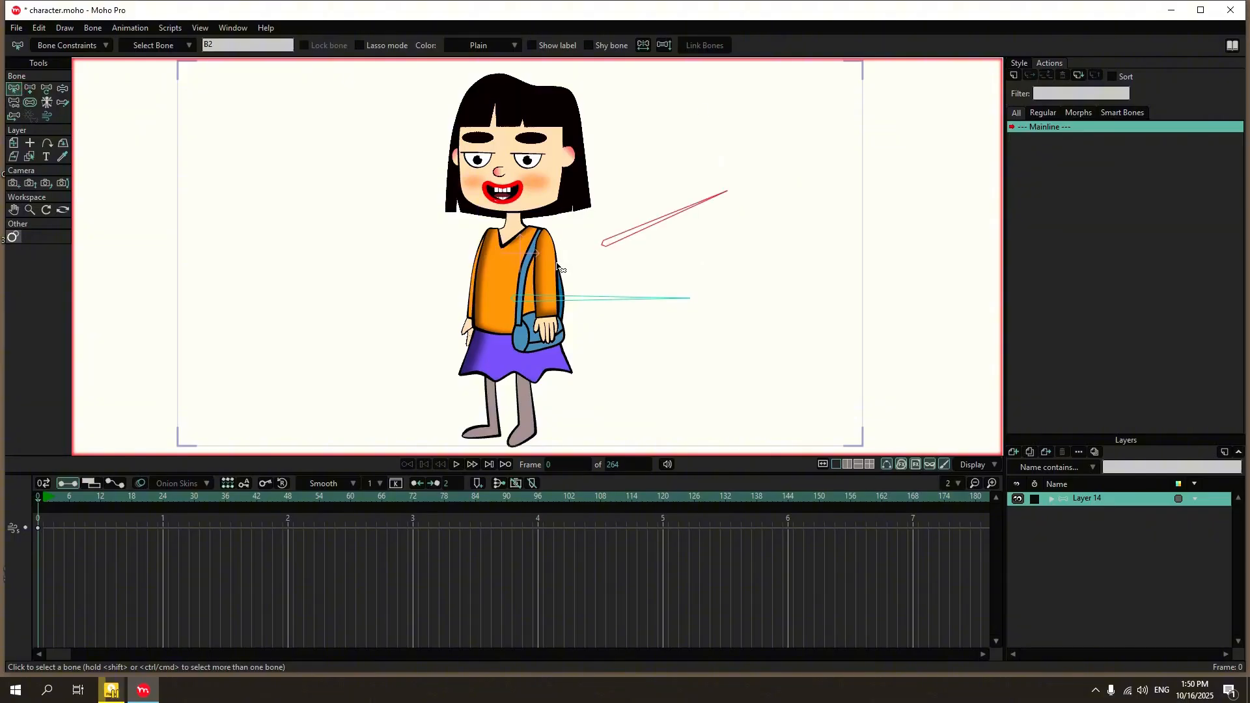
key("Delete")
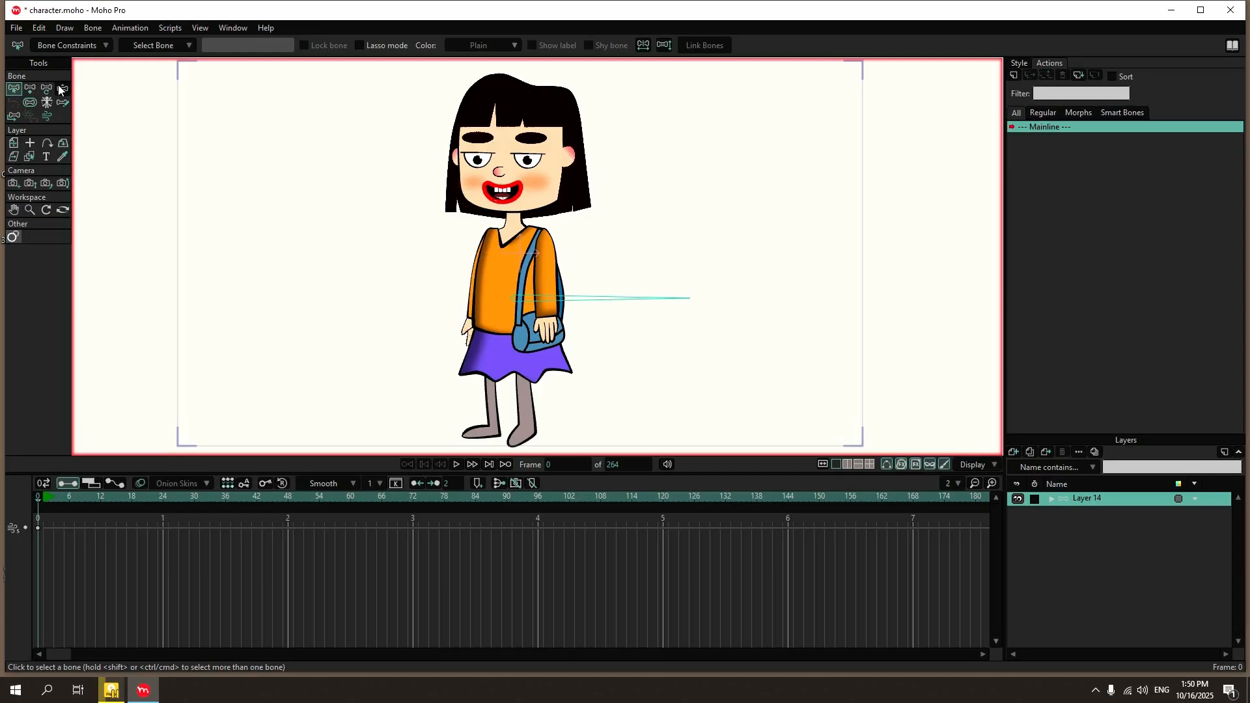
Add a spine bone from the root bone's base up to the neck, and a head bone from the neck to the fringe.
left_click(33, 90)
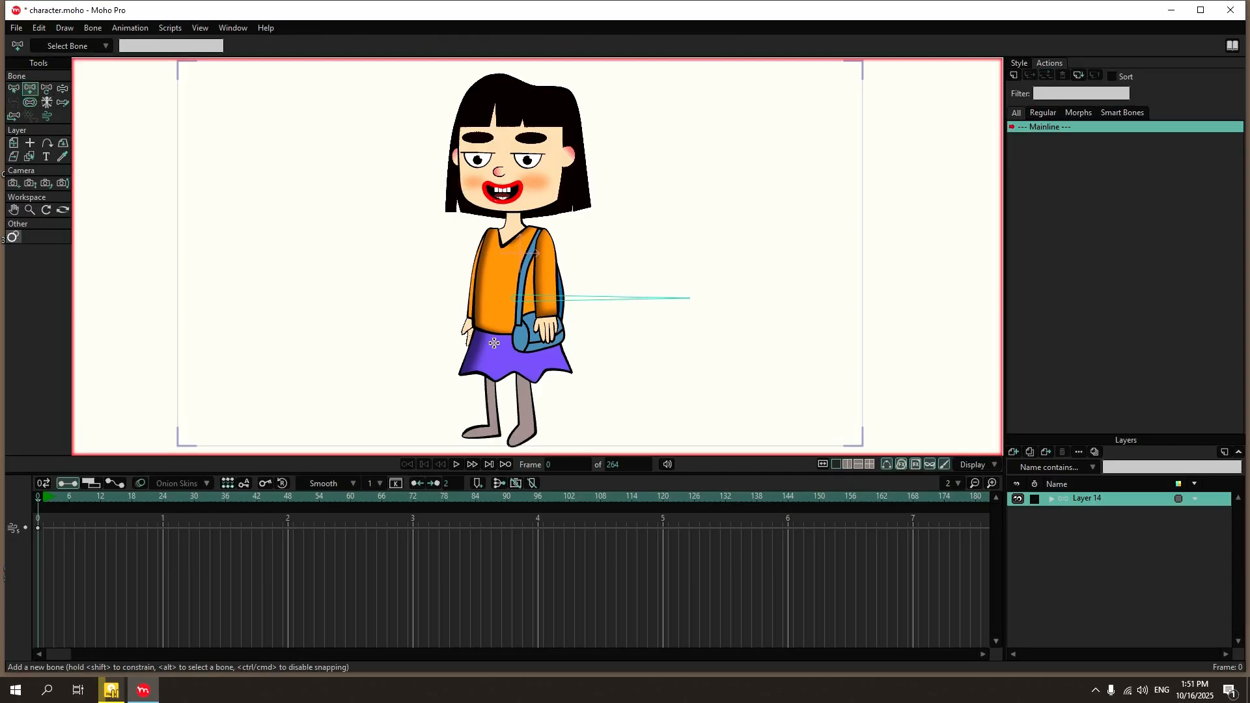
left_click_drag(510, 297, 511, 225)
left_click_drag(510, 221, 512, 123)
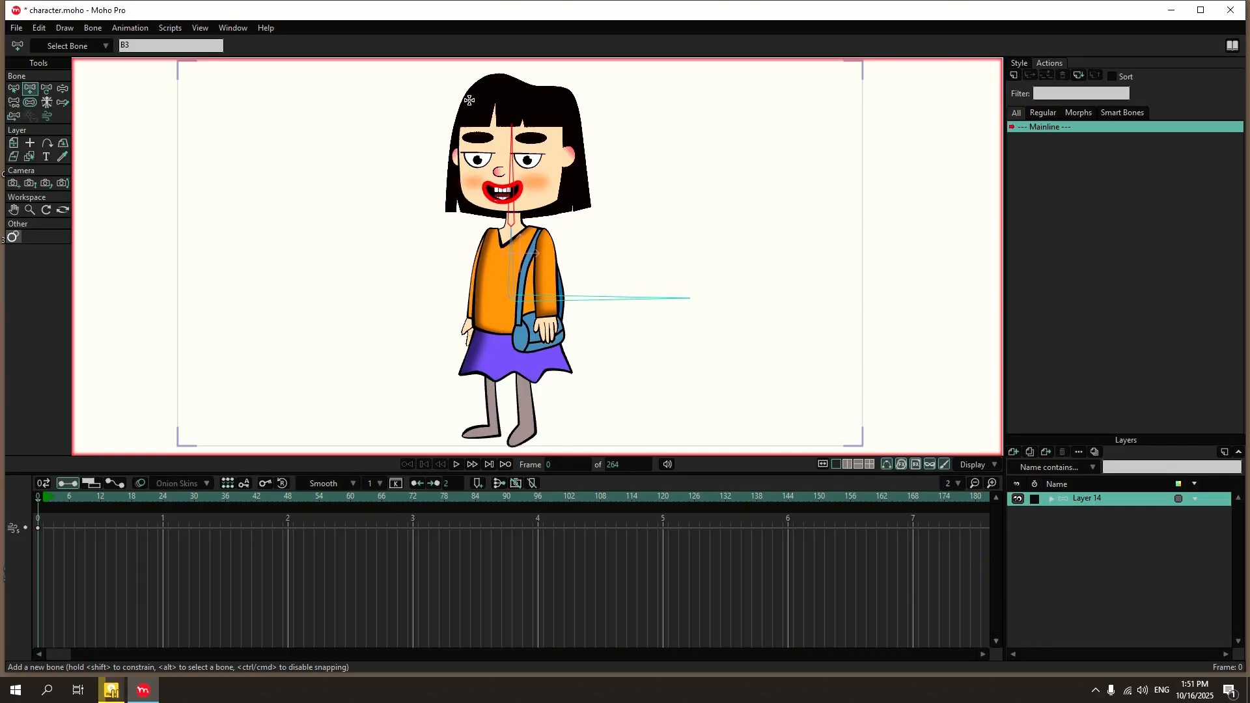
Select the spine bone as parent and add upper-arm and forearm bones down the arm without the handbag.
left_click(13, 90)
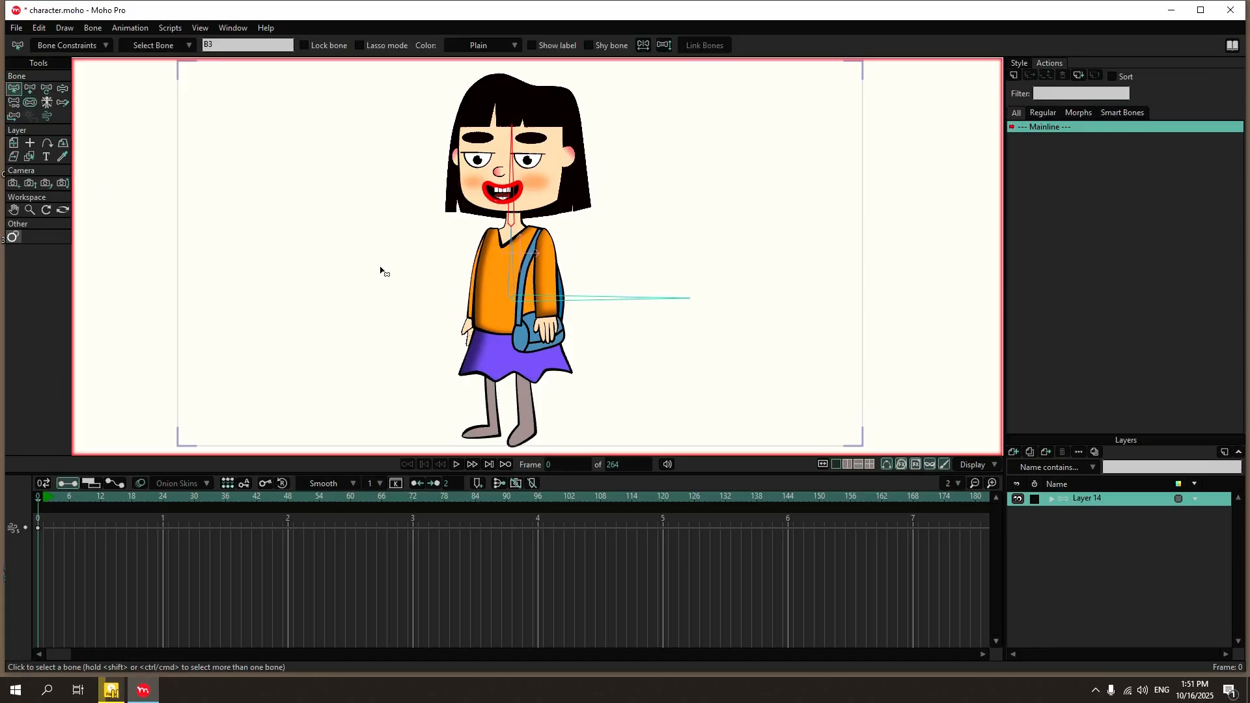
left_click(514, 265)
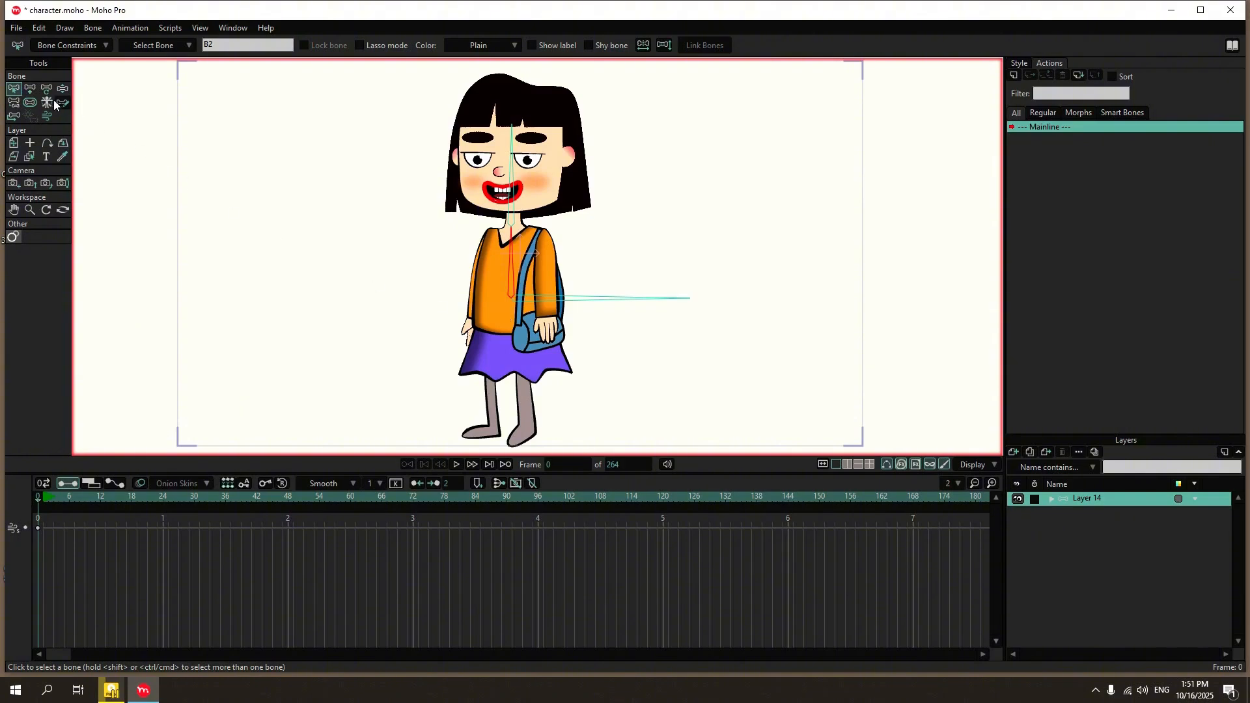
left_click(30, 88)
left_click_drag(487, 229, 470, 349)
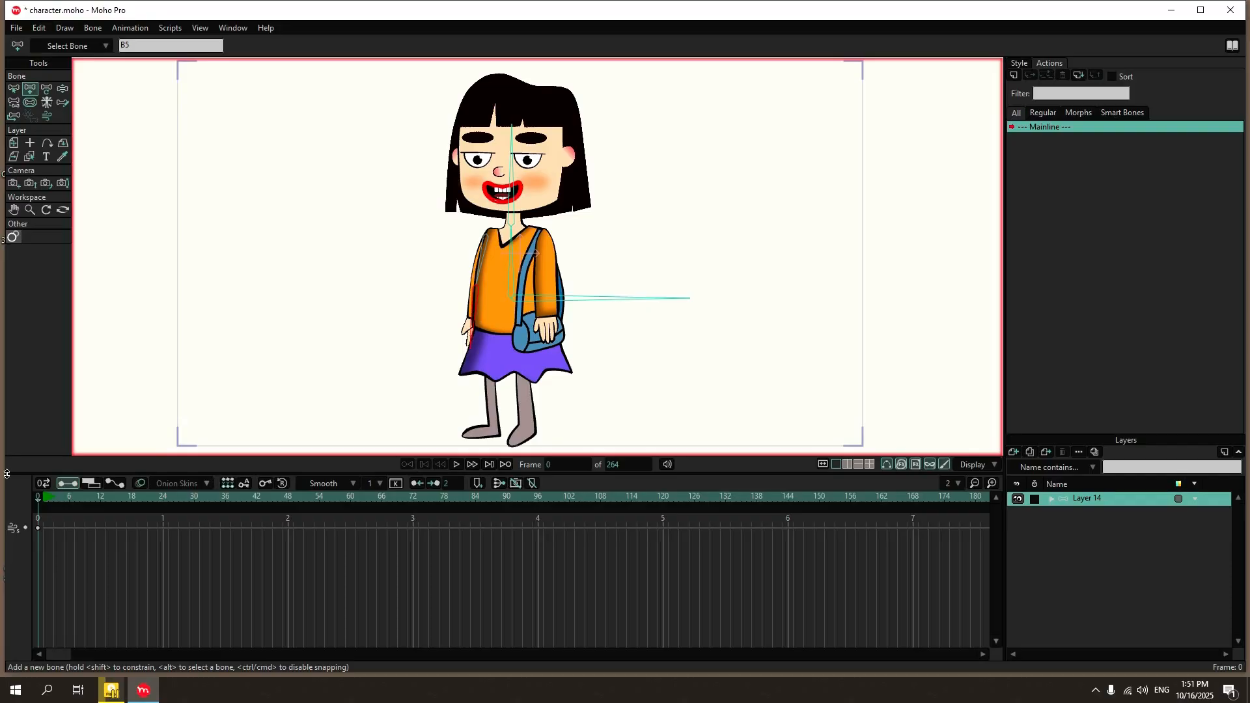
Select the spine bone again and add upper-arm and forearm bones down the arm on the handbag side.
left_click(14, 88)
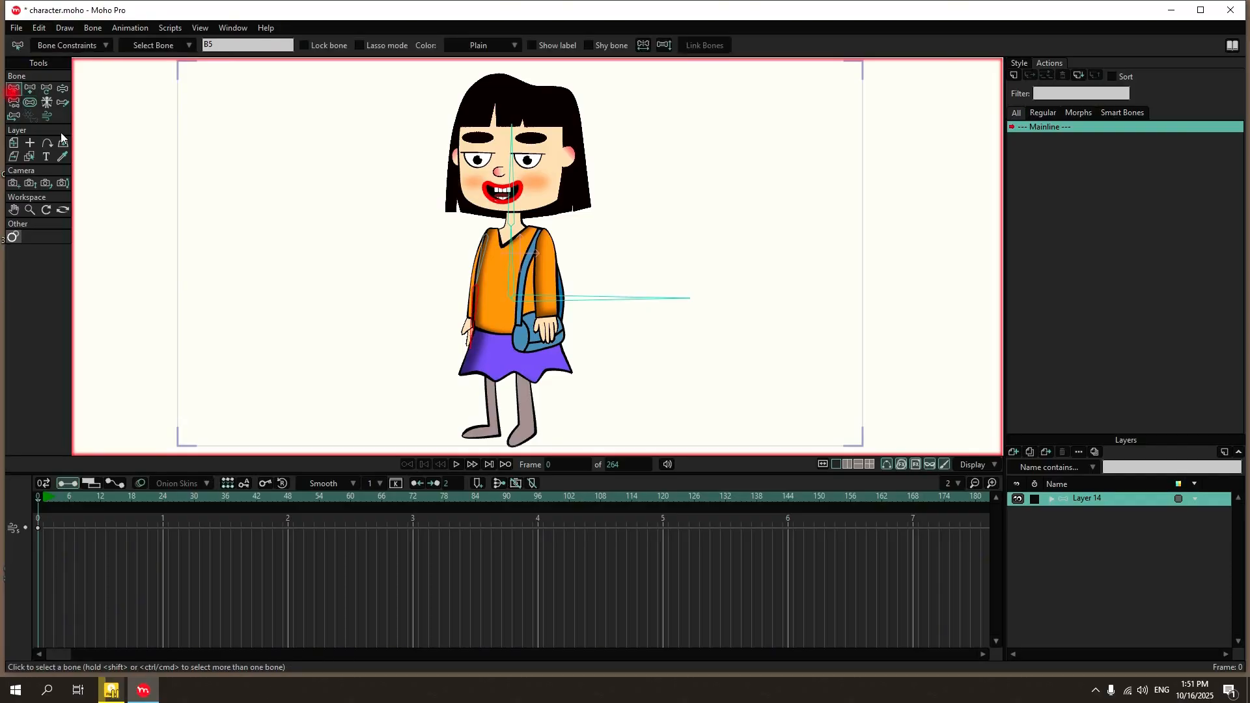
left_click(510, 267)
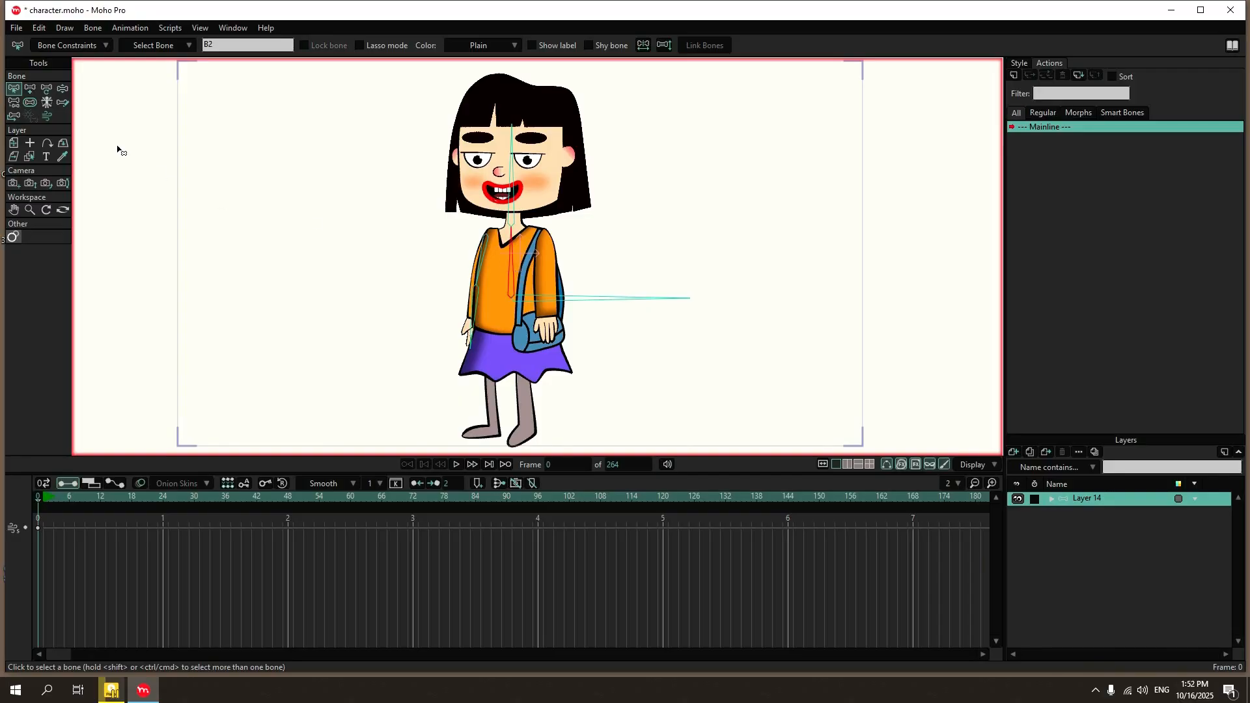
left_click(30, 89)
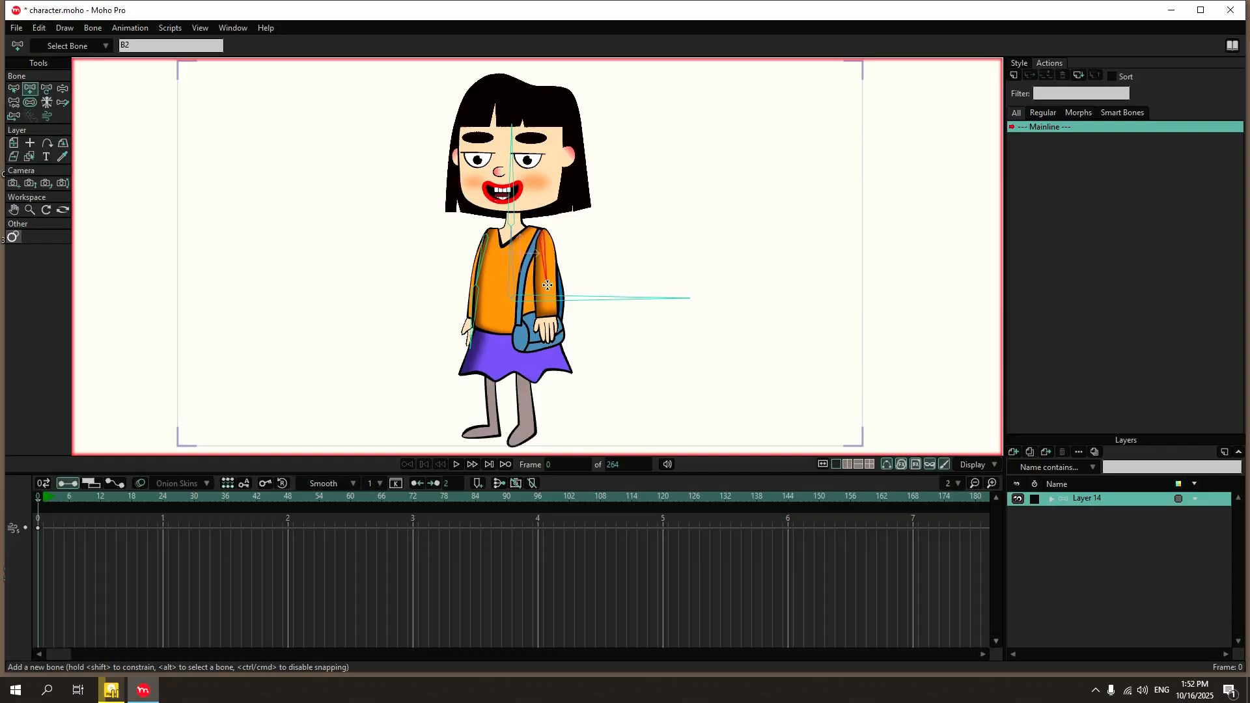
left_click_drag(548, 287, 548, 334)
Add a hip bone downward from the root bone, and a chain of leg and foot bones on the leg away from the handbag.
left_click(14, 89)
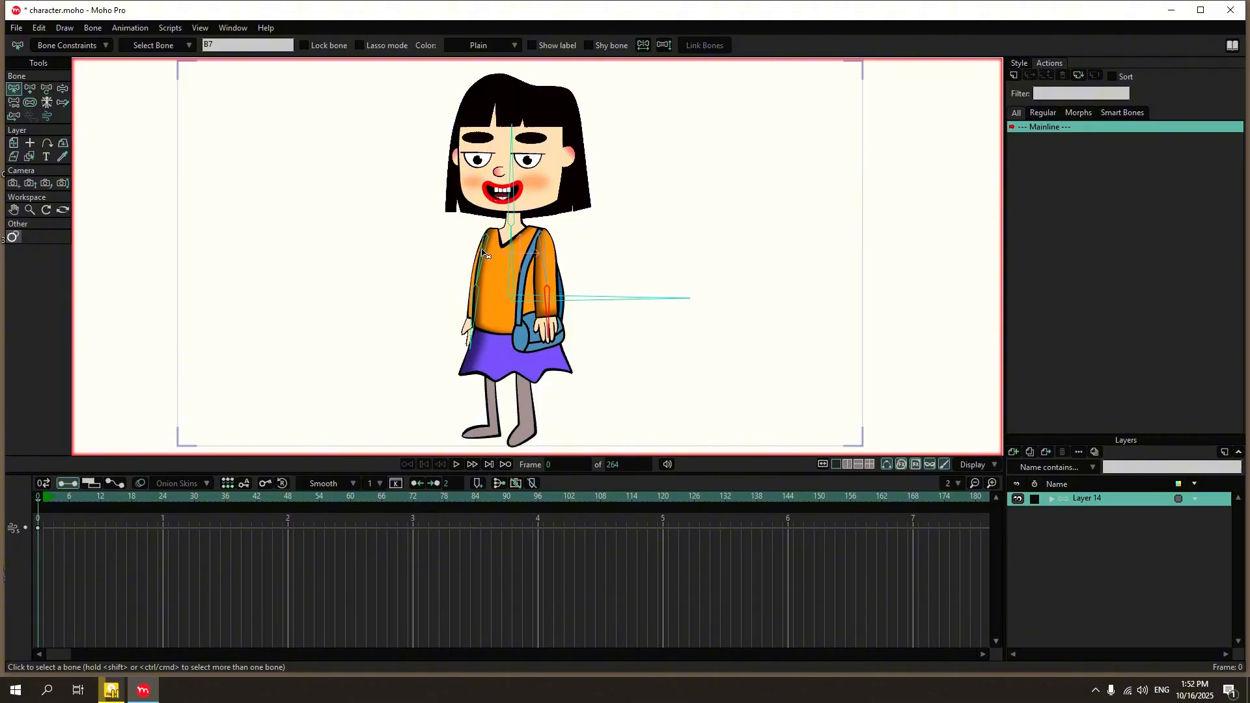
left_click(529, 305)
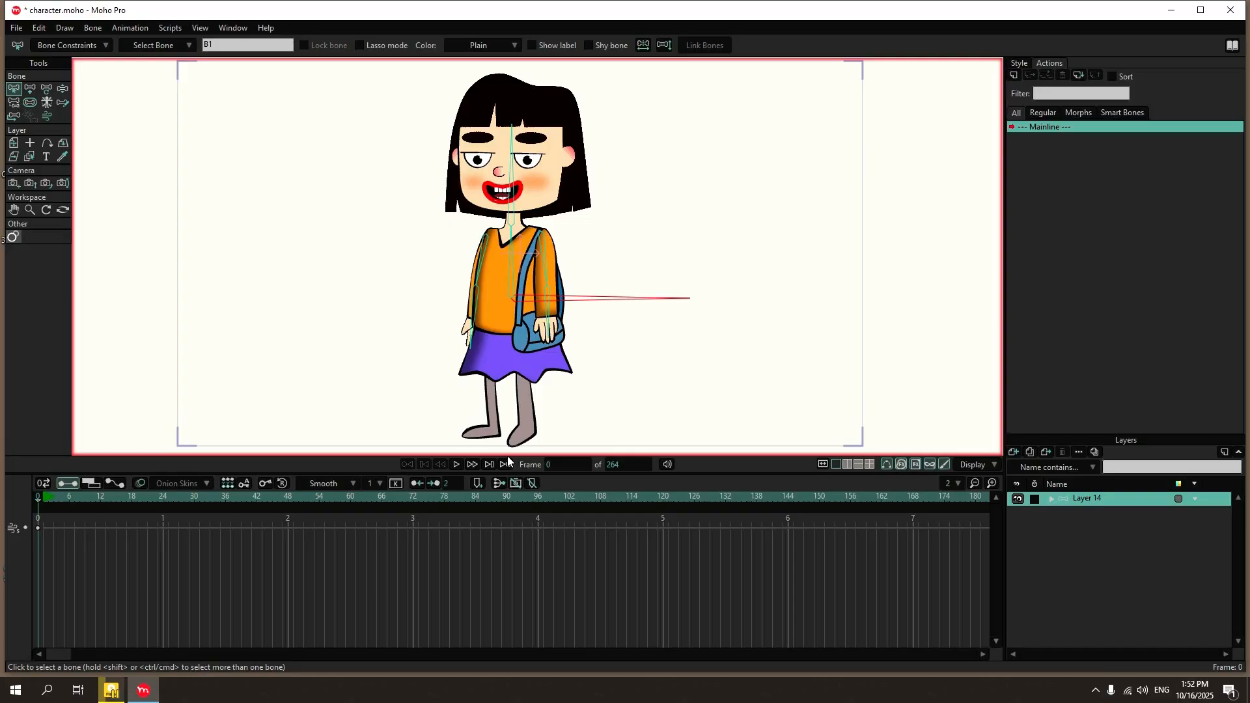
left_click(30, 89)
left_click_drag(511, 299, 512, 345)
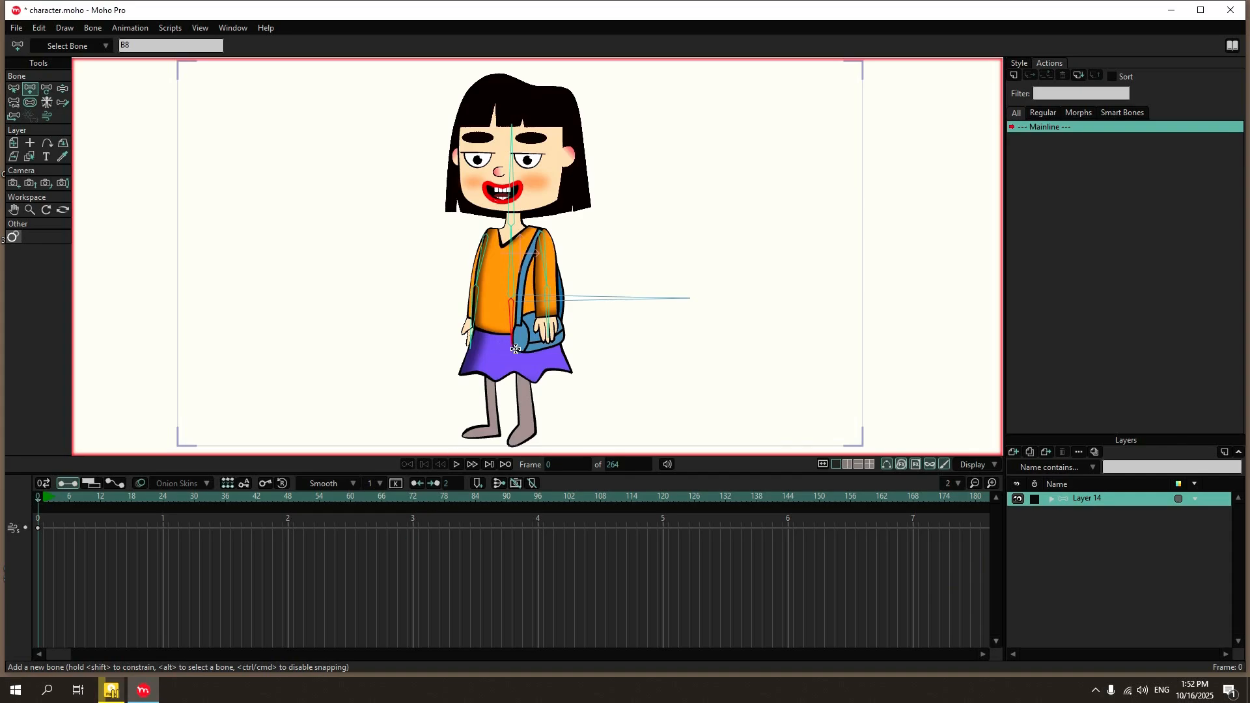
left_click_drag(490, 332, 463, 435)
Select the hip bone as parent and add thigh, shin and foot bones down the leg on the handbag side.
key("z")
left_click(513, 316)
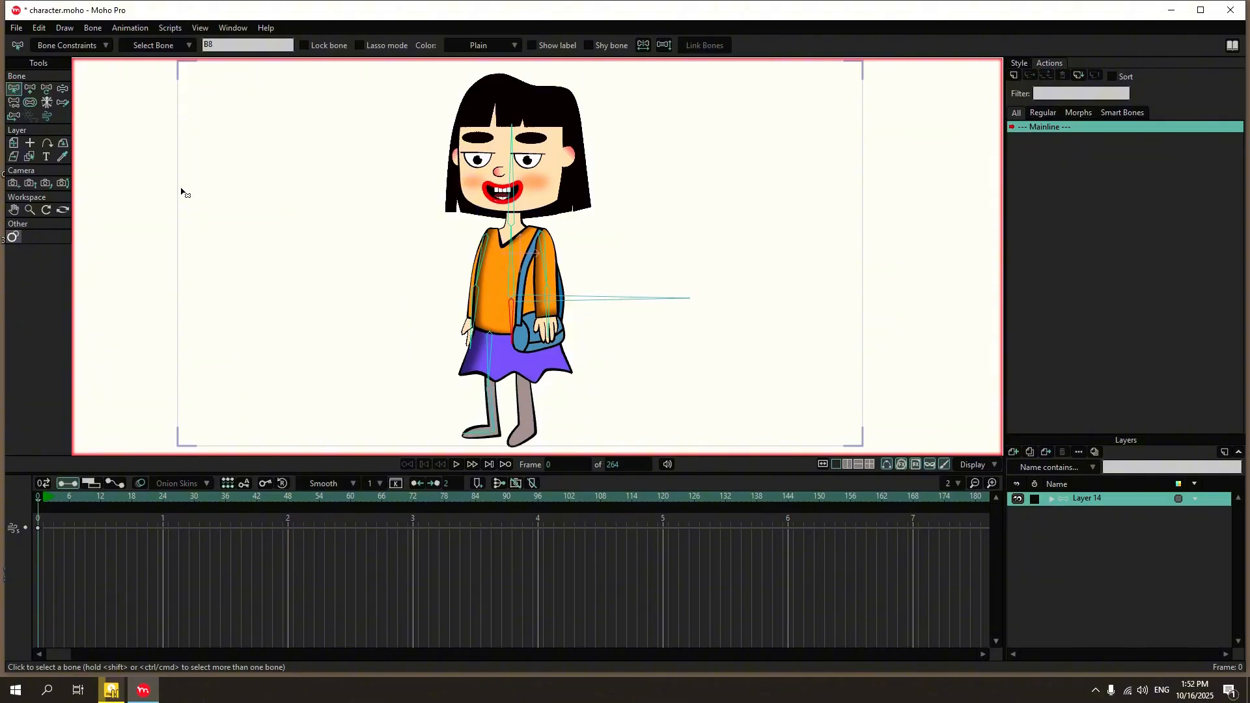
left_click(30, 88)
left_click_drag(521, 333, 511, 446)
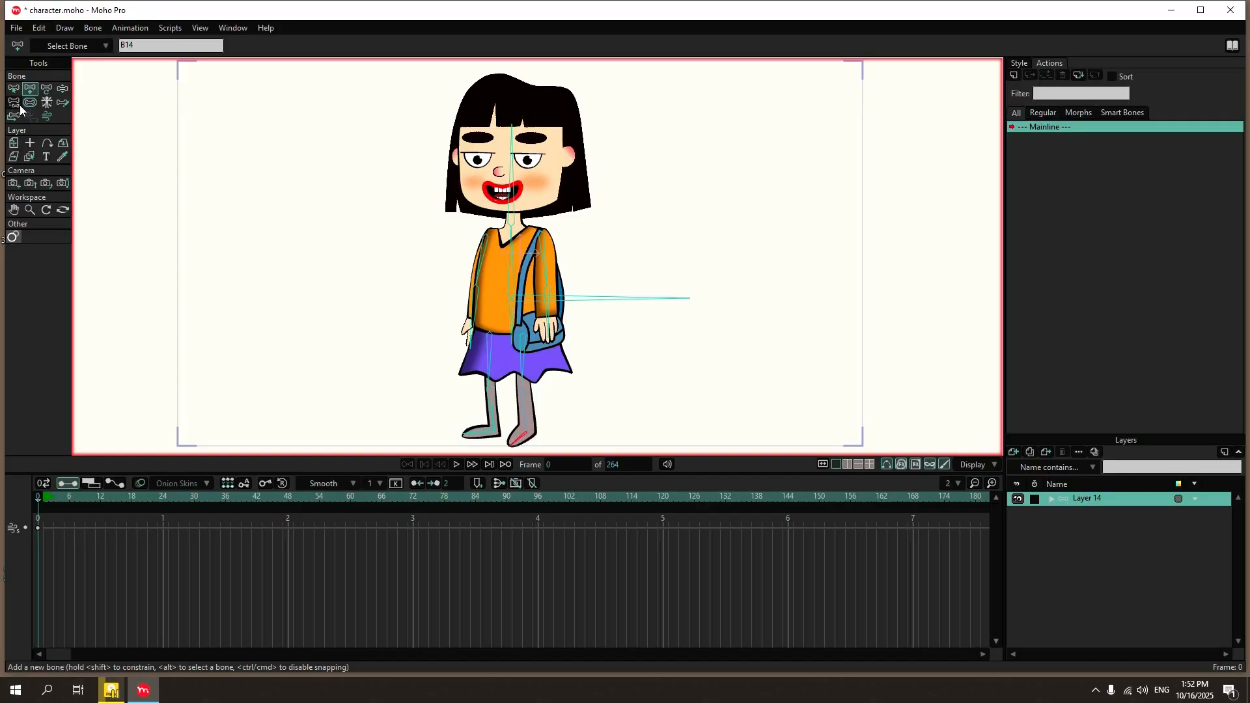
Test how the skeleton deforms the character by moving both arms with Manipulate Bones, and return to selecting bones.
left_click(14, 89)
left_click(63, 89)
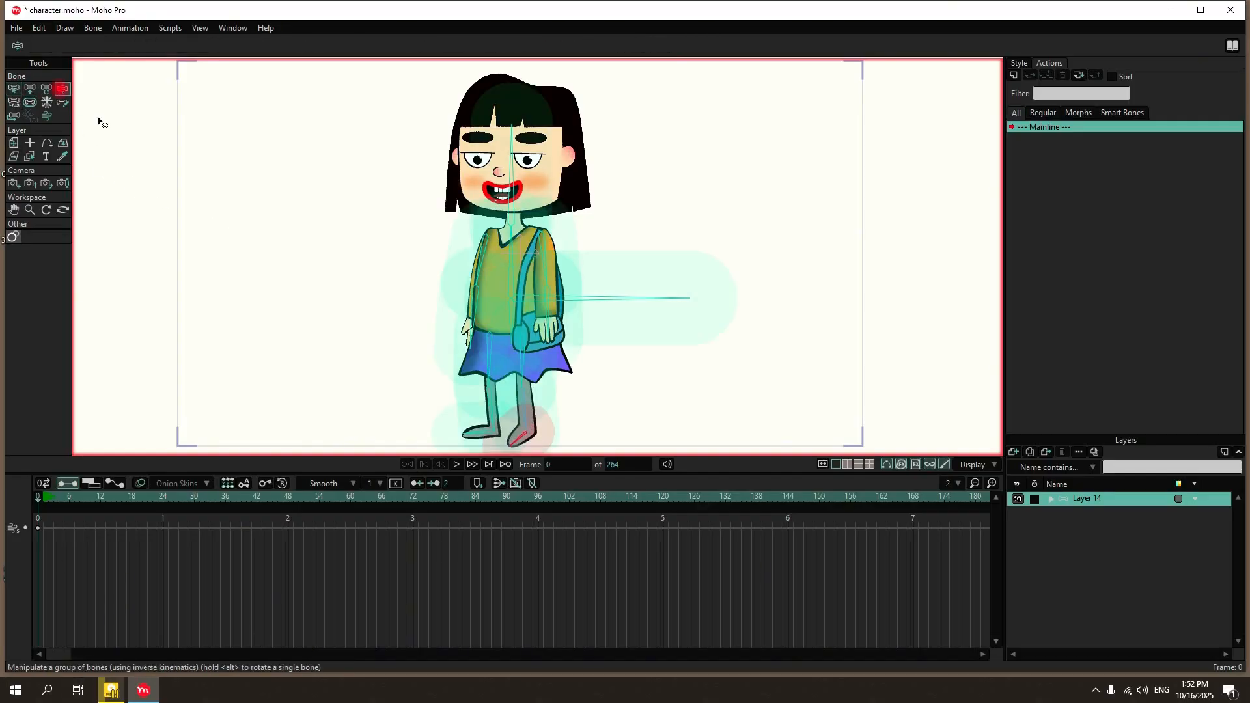
left_click_drag(468, 328, 397, 262)
left_click_drag(496, 263, 469, 140)
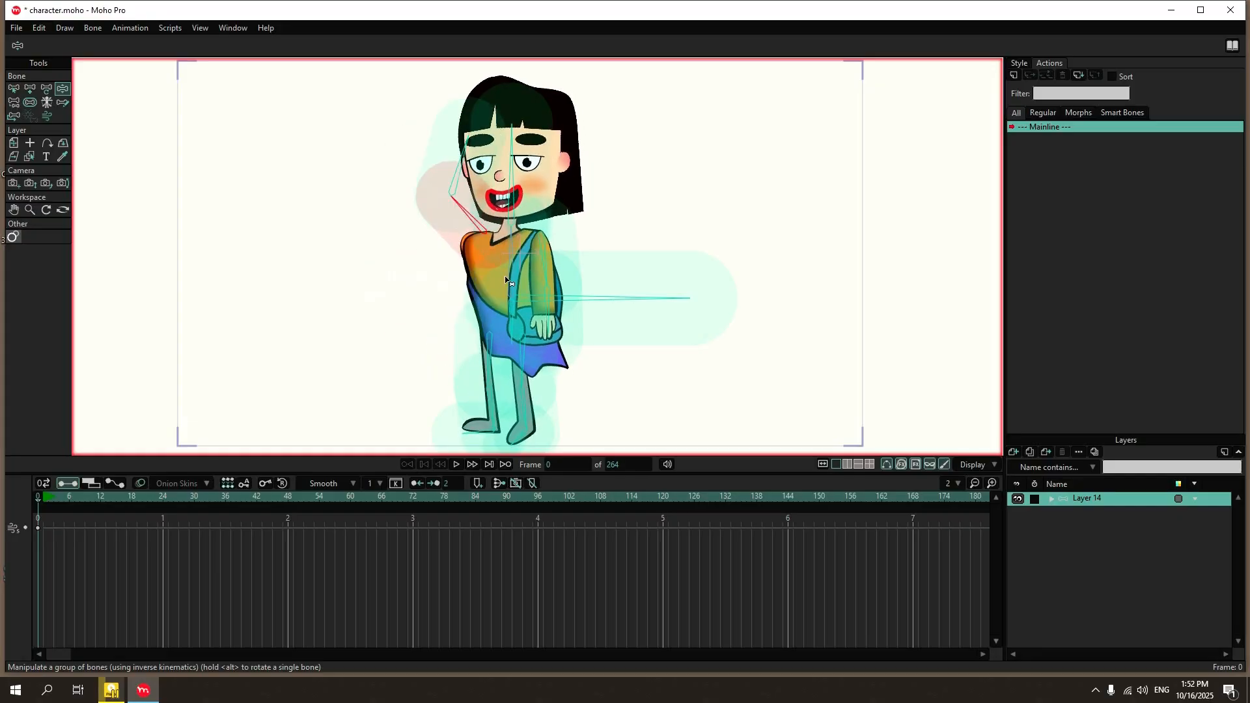
left_click_drag(558, 293, 658, 270)
left_click(13, 90)
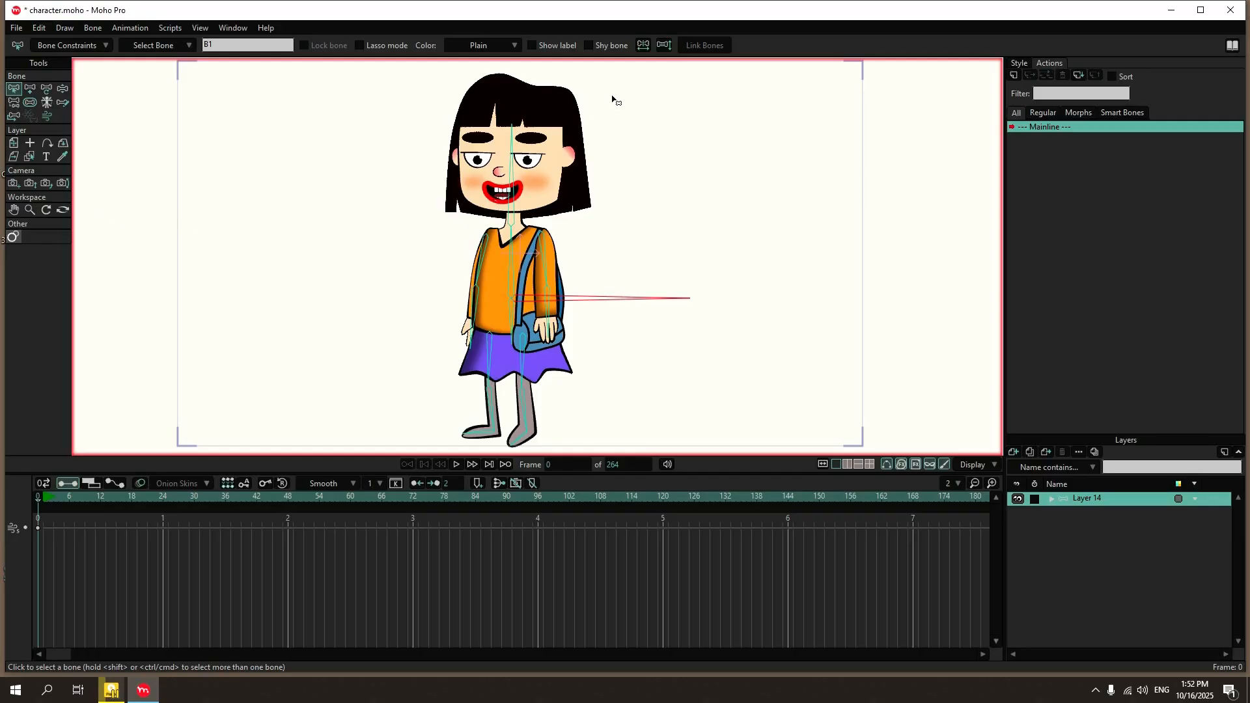
Select all bones of the skeleton and set their bone strength to 0.
left_click_drag(678, 91, 381, 449)
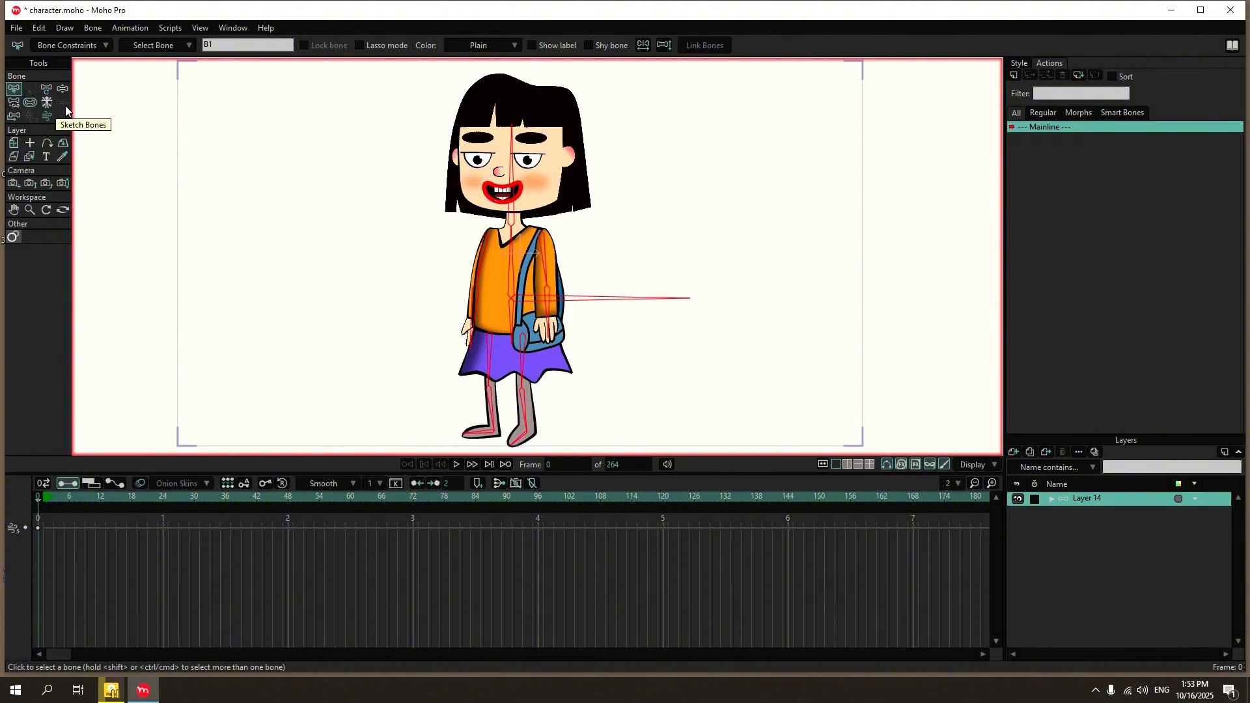
left_click(31, 103)
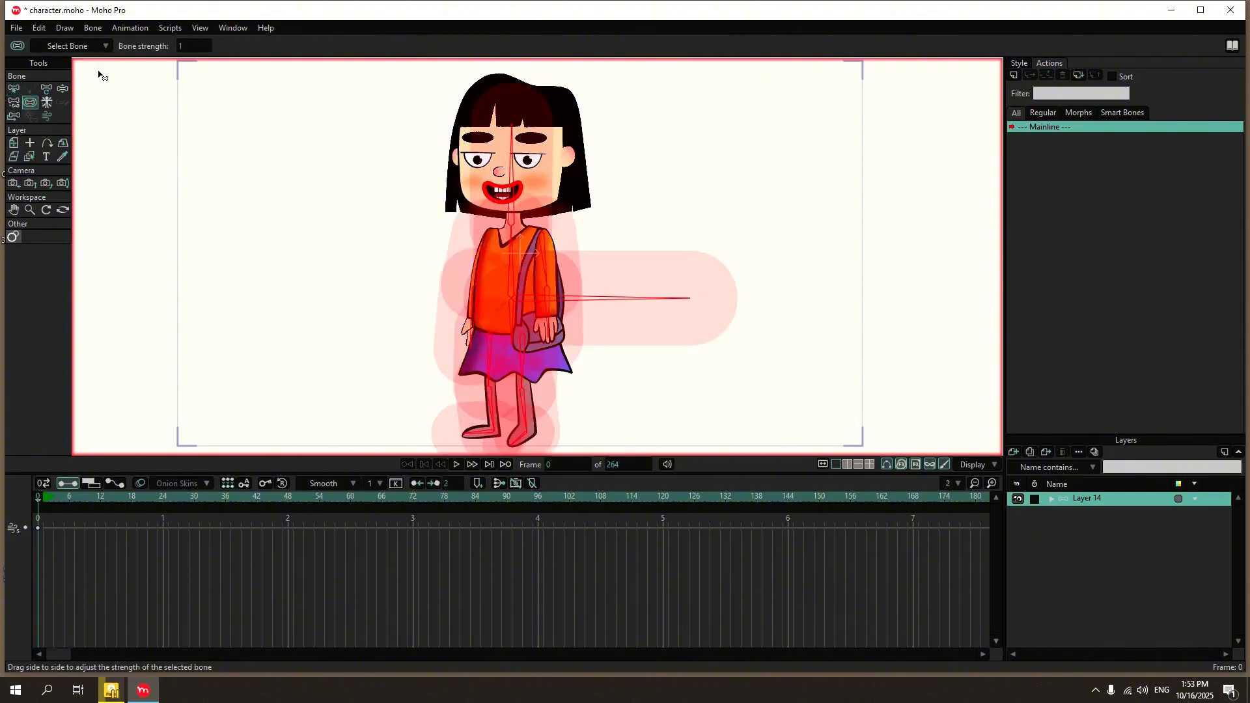
left_click(188, 45)
type("0")
key("Return")
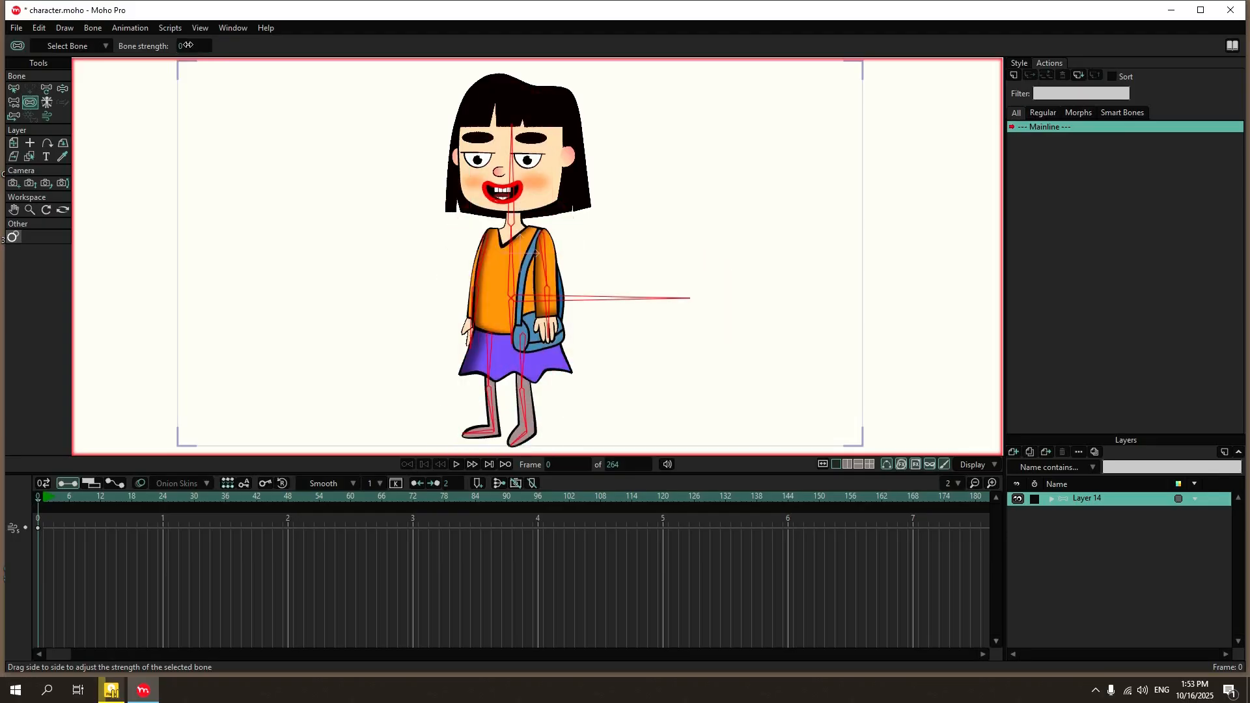
Test the zero-strength skeleton by moving the head and both arms with Manipulate Bones, and return to selecting bones.
left_click(60, 89)
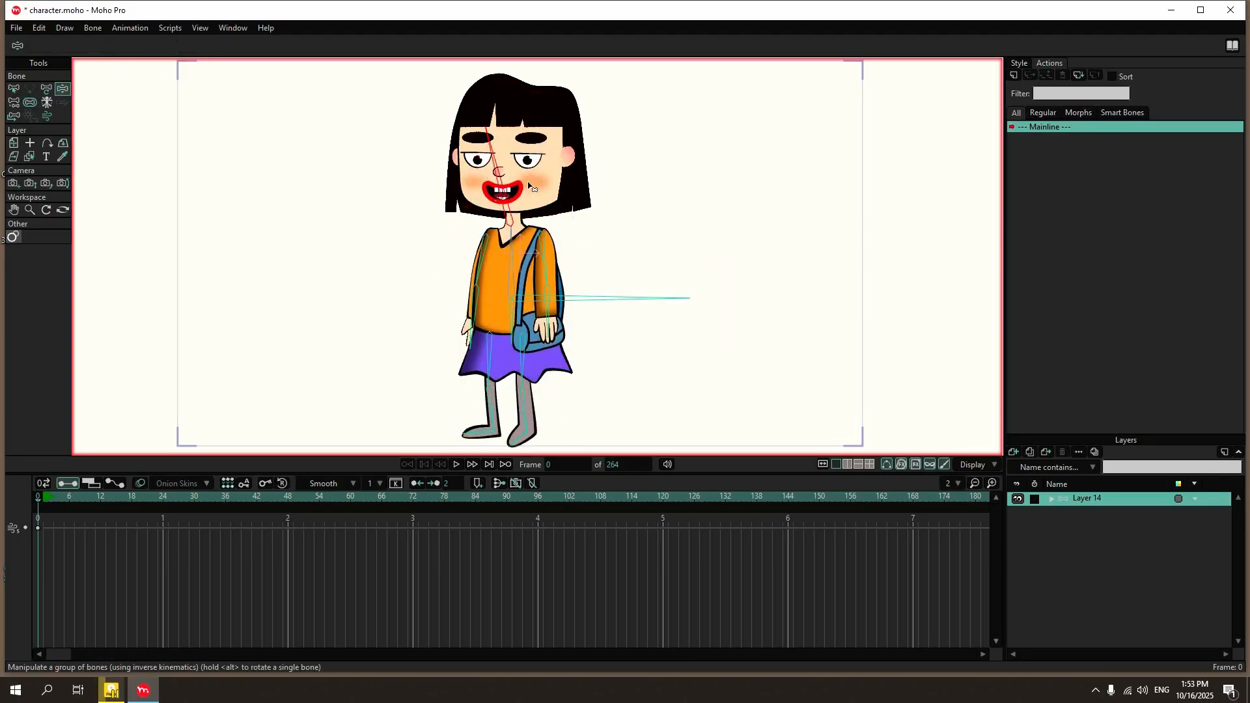
left_click_drag(465, 319, 446, 370)
left_click_drag(548, 312, 575, 404)
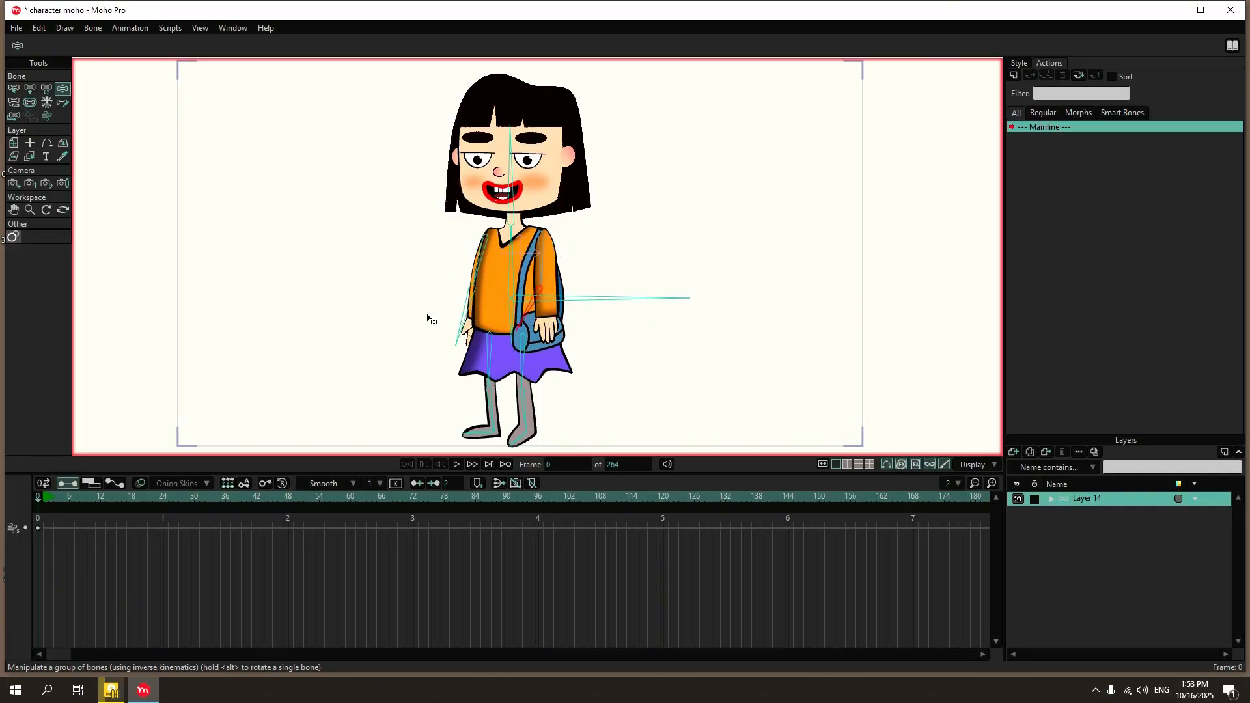
left_click(14, 89)
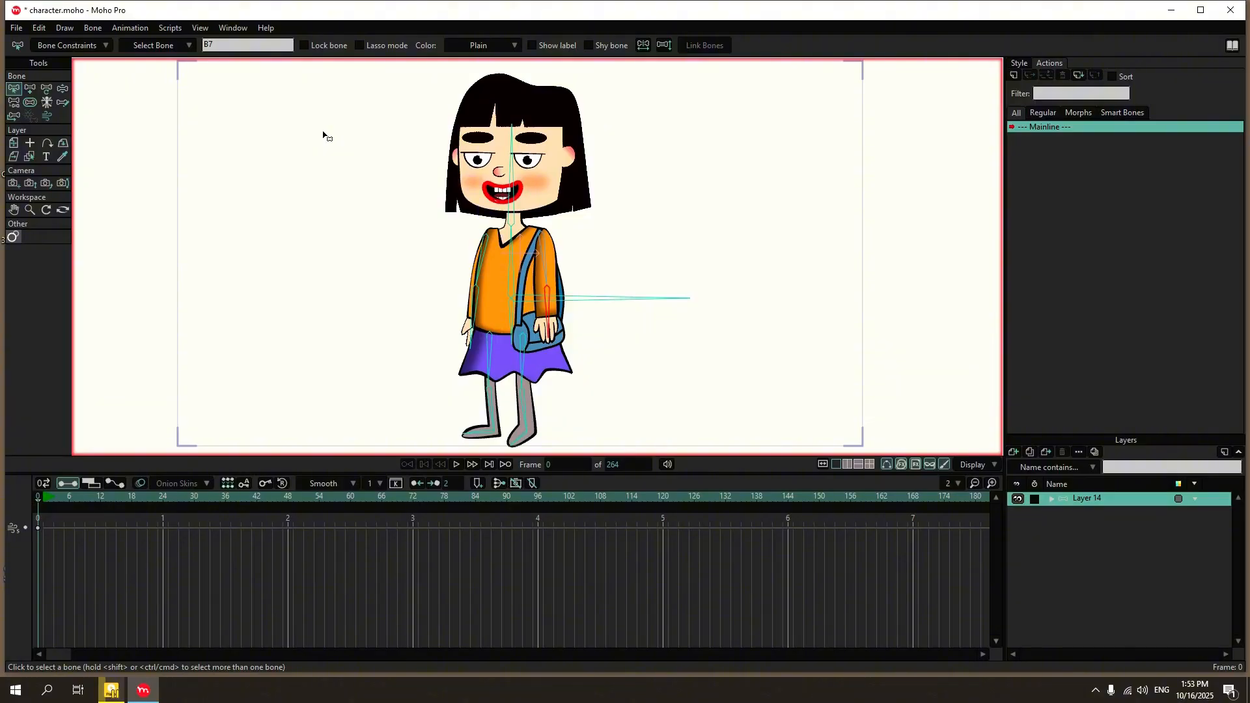
Expand the Layer 14 bone layer, collapse the surat group inside it, and bind surat to the head bone with Bind Layer.
left_click(1052, 499)
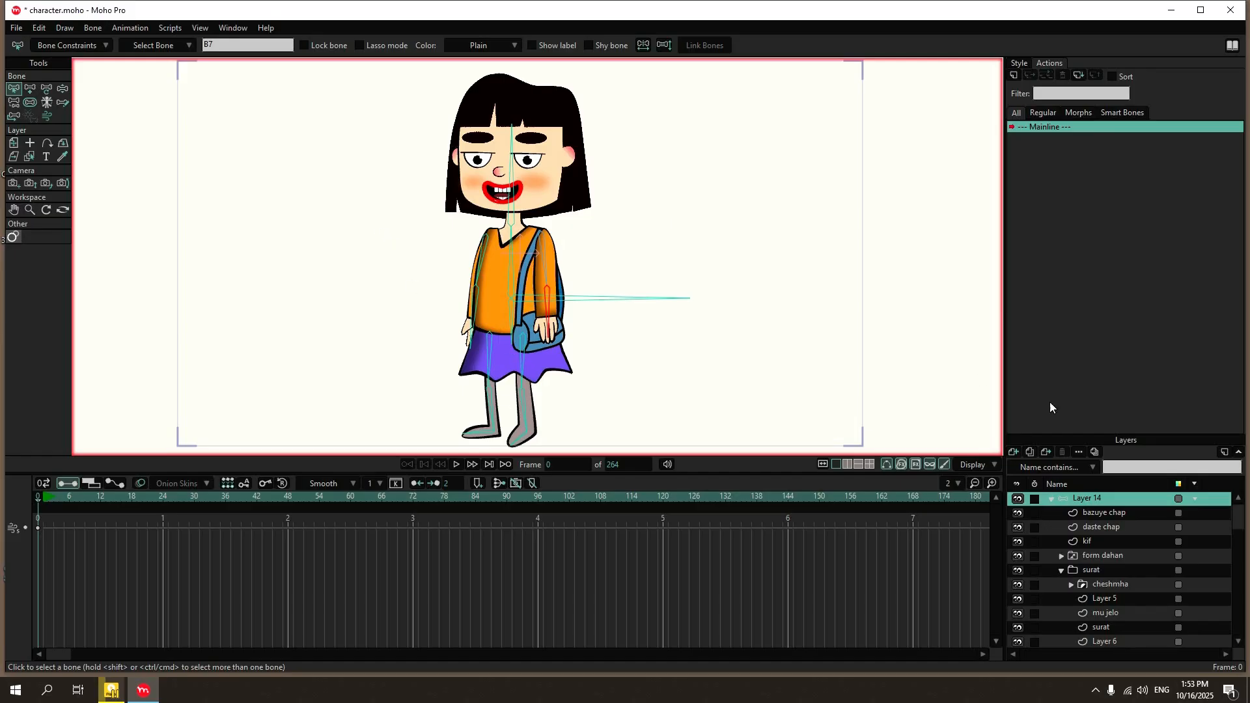
left_click(1061, 571)
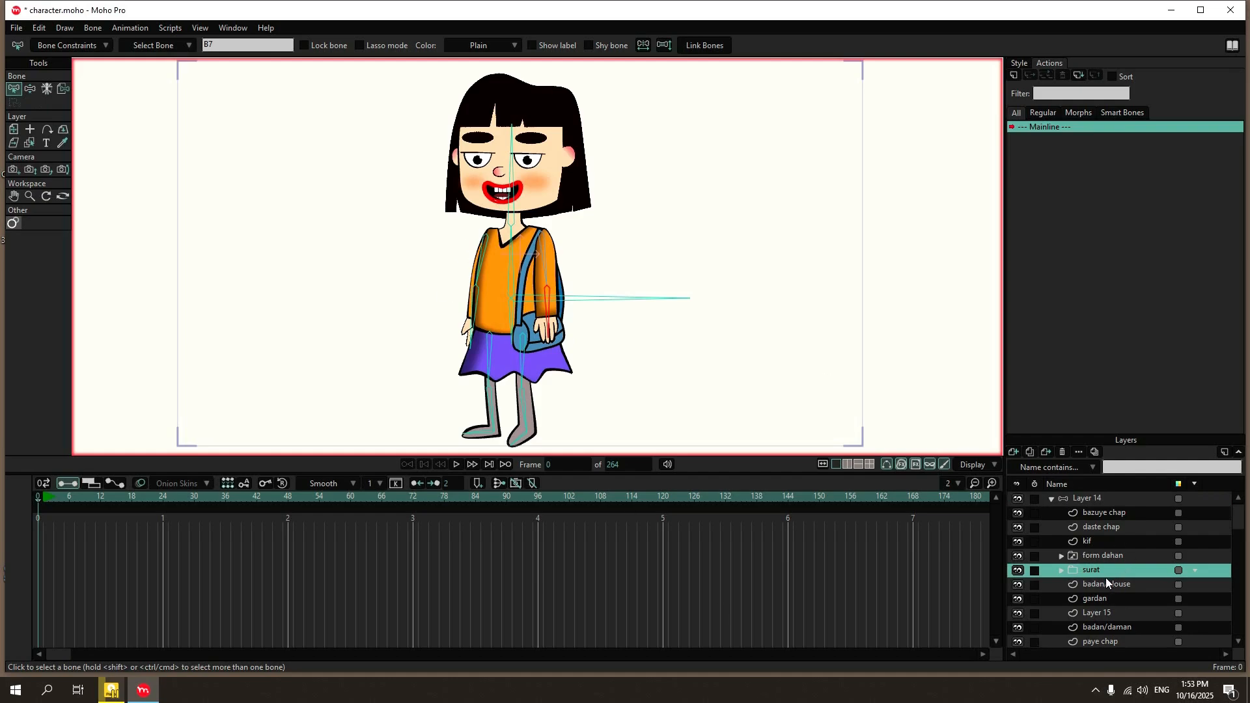
scroll(507, 116, "up", 3)
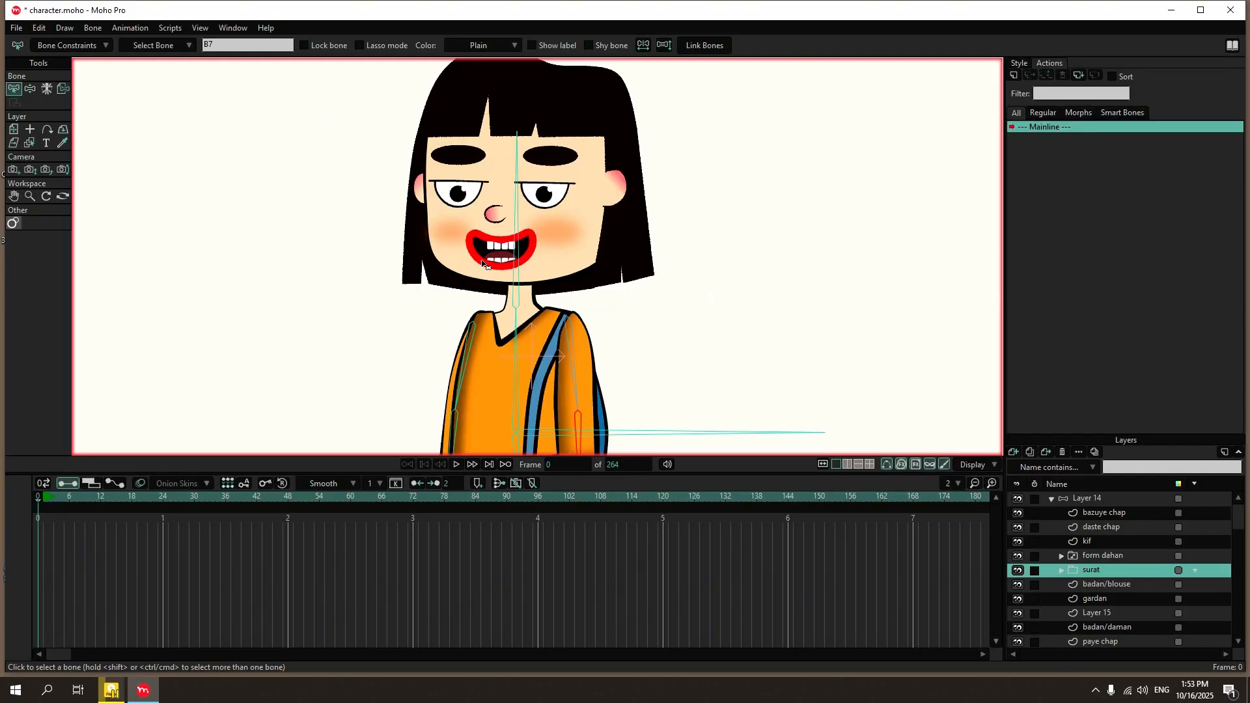
left_click(63, 89)
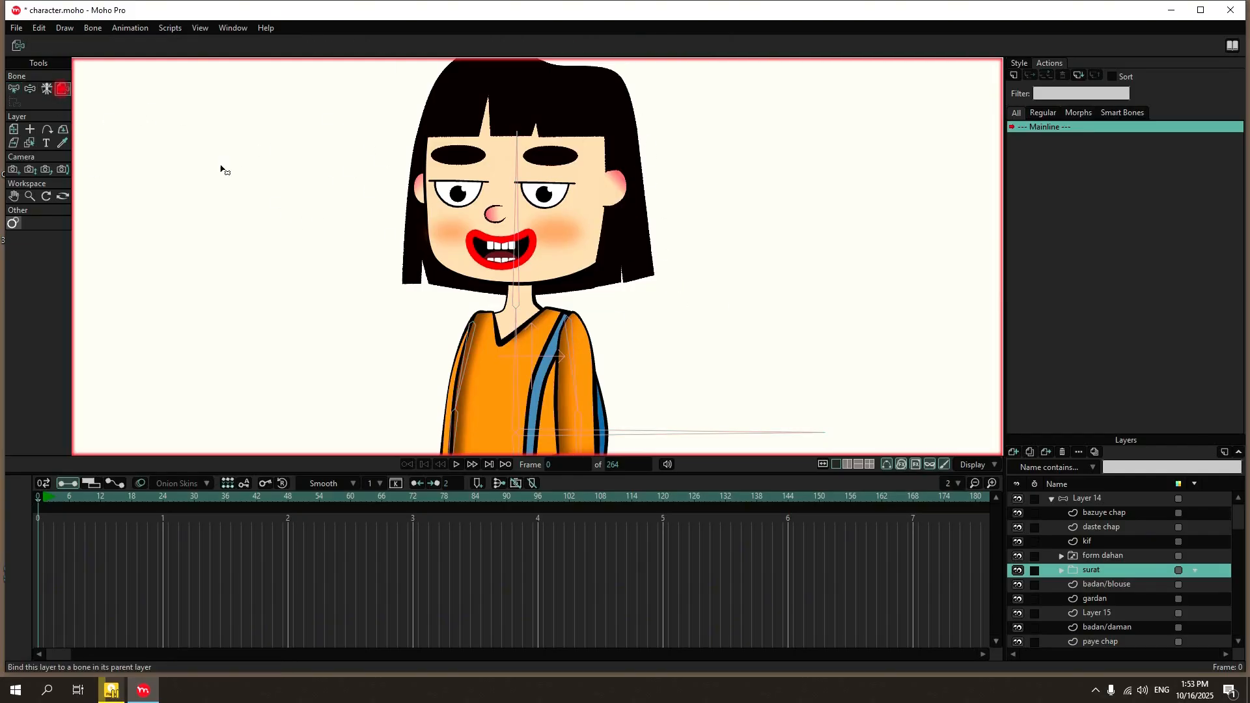
left_click(516, 225)
scroll(538, 263, "down", 1)
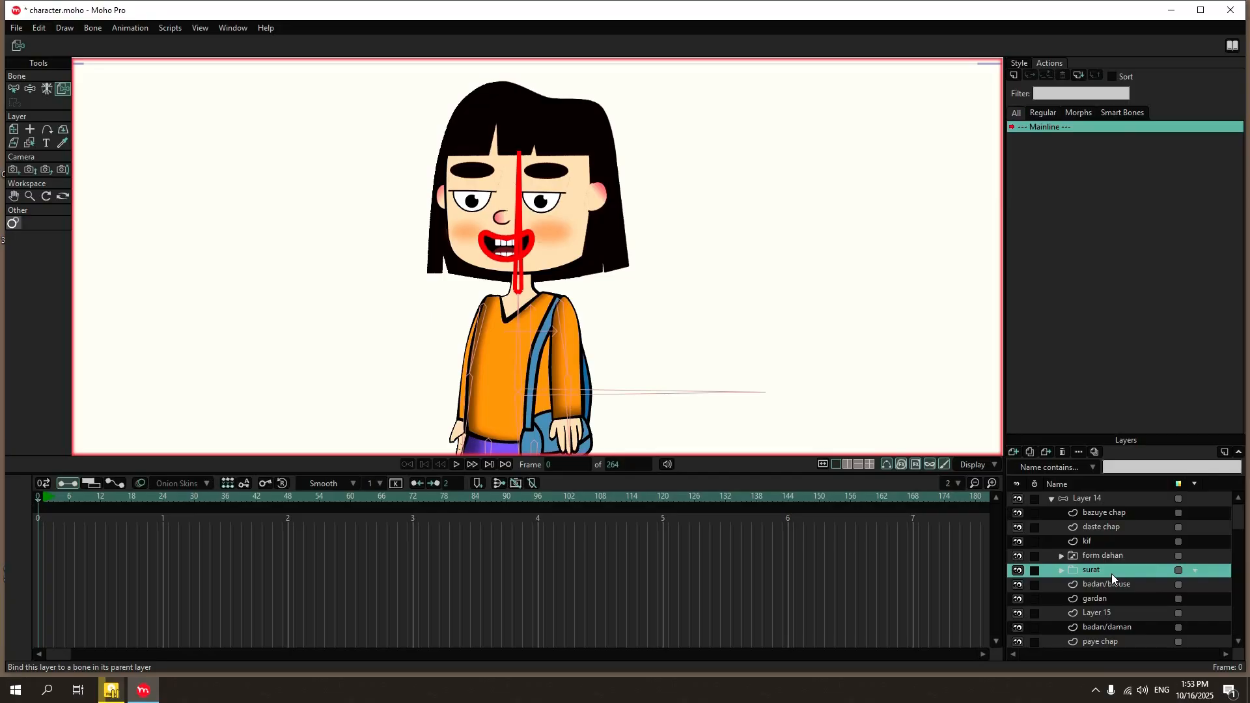
Select Layer 14 and test the face binding by tilting the head with Manipulate Bones, ending in Select Bone.
left_click(62, 89)
left_click(1082, 499)
left_click(63, 89)
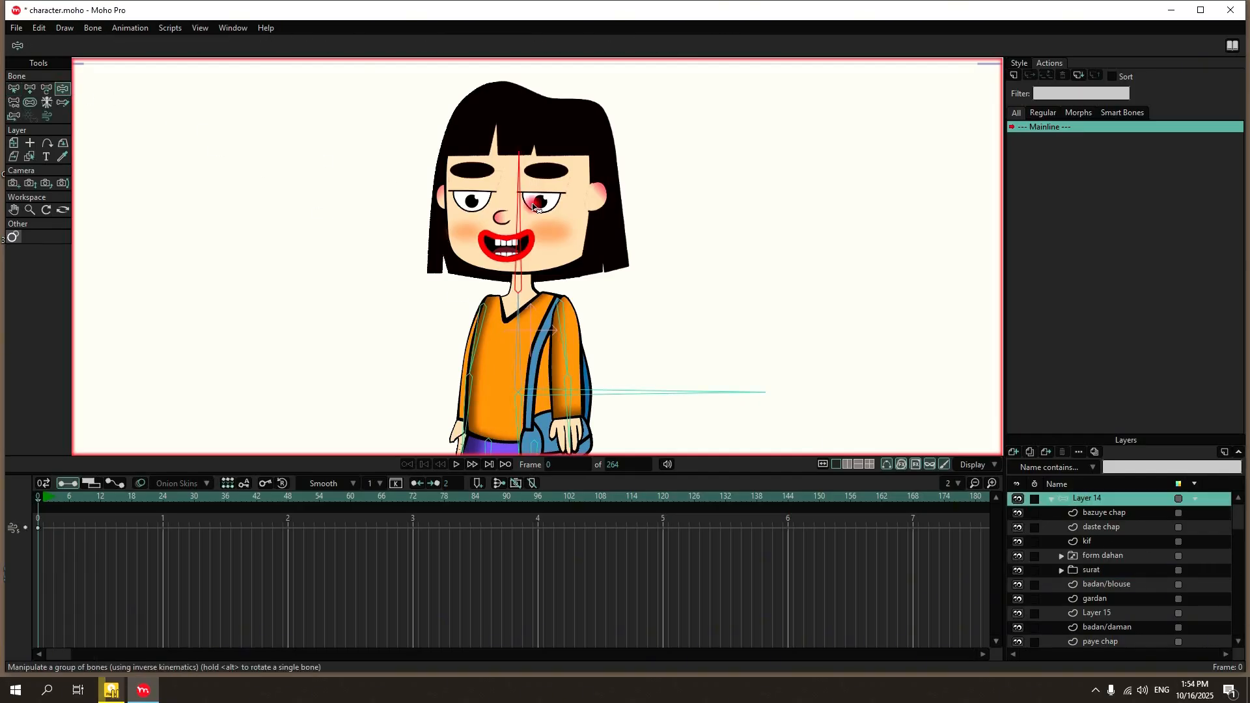
mouse_move(533, 207)
left_mouse_down()
mouse_move(566, 195)
mouse_move(460, 194)
mouse_move(560, 194)
mouse_move(476, 176)
mouse_move(528, 193)
mouse_move(391, 254)
mouse_move(332, 301)
mouse_move(531, 192)
mouse_move(570, 207)
mouse_move(532, 195)
left_mouse_up()
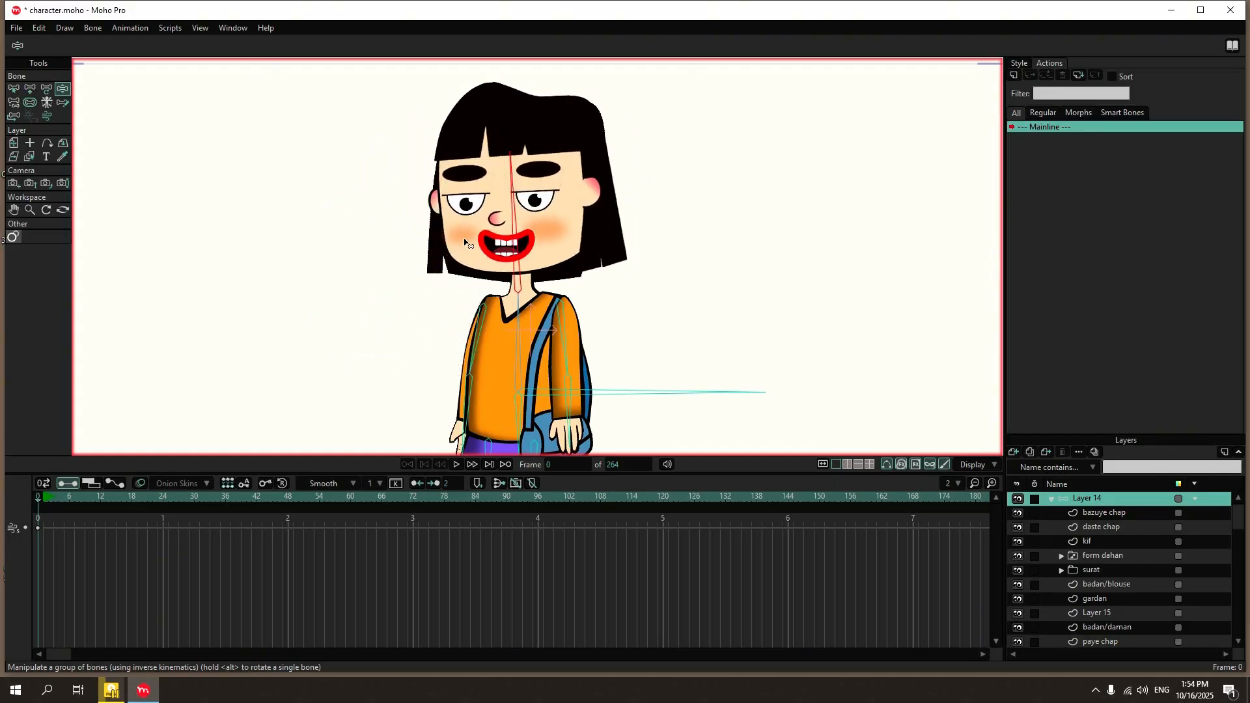
left_click(14, 88)
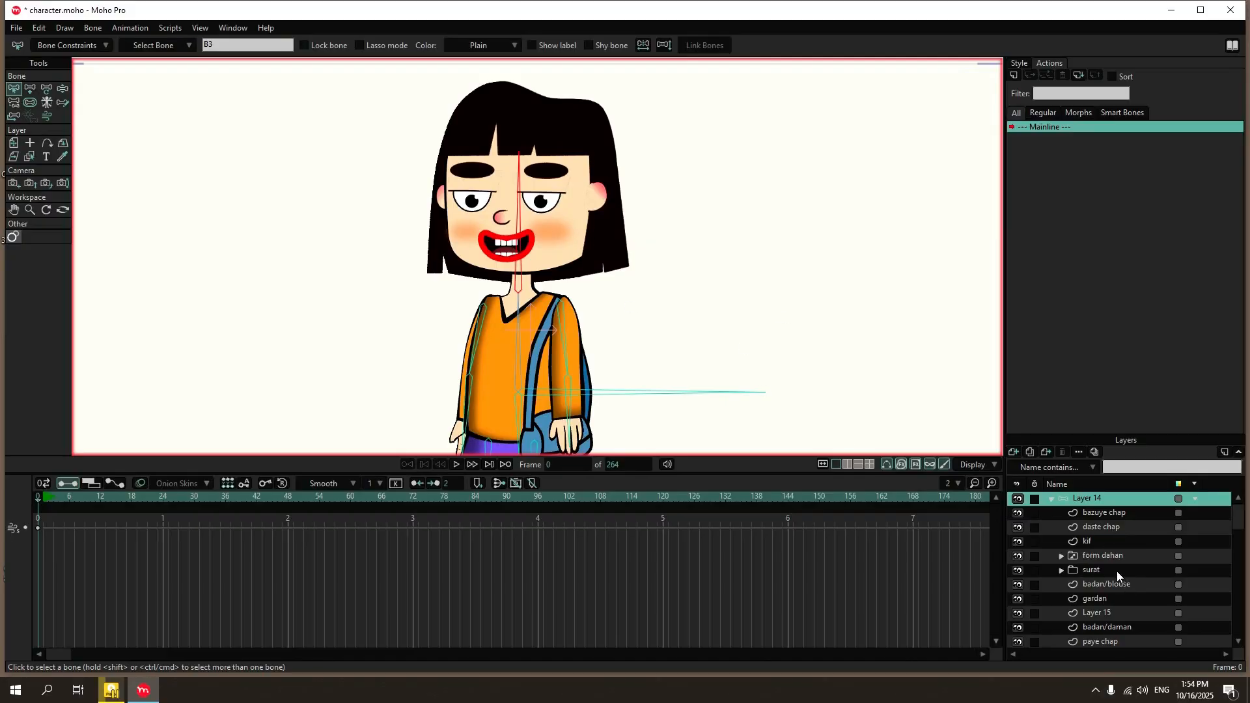
Bind the form dahan mouth layer to the head bone with Bind Layer.
left_click(1107, 556)
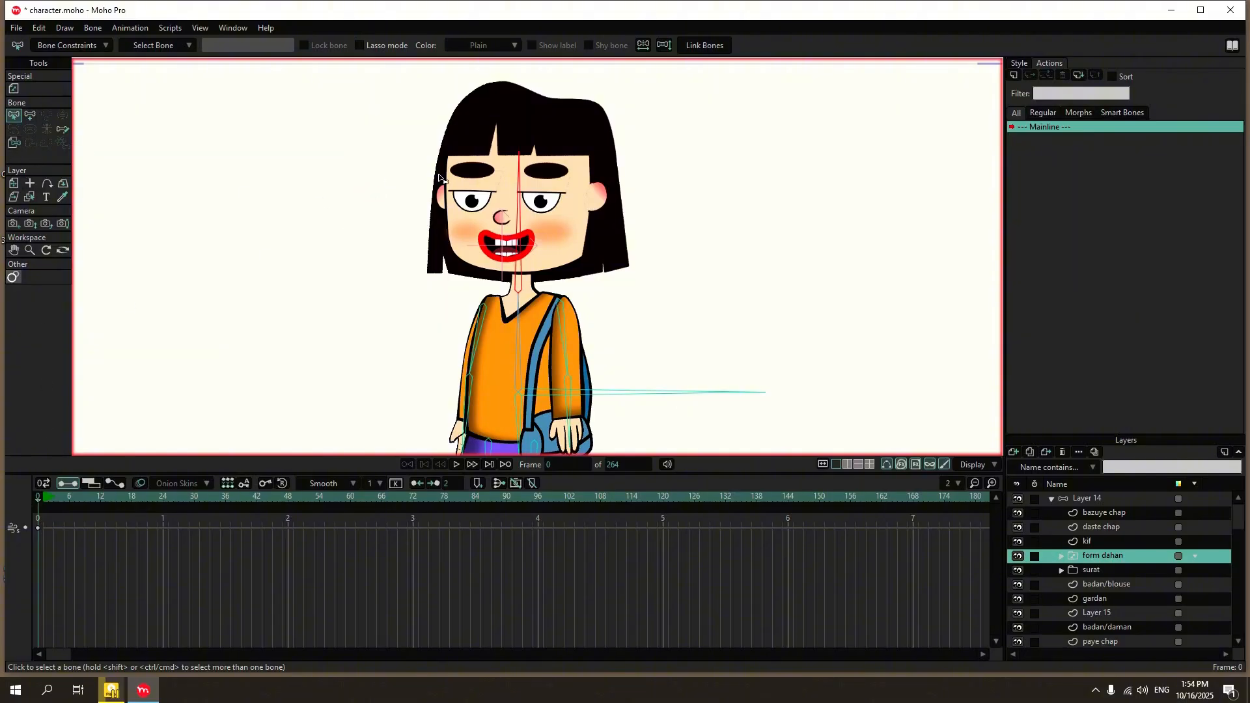
left_click(14, 144)
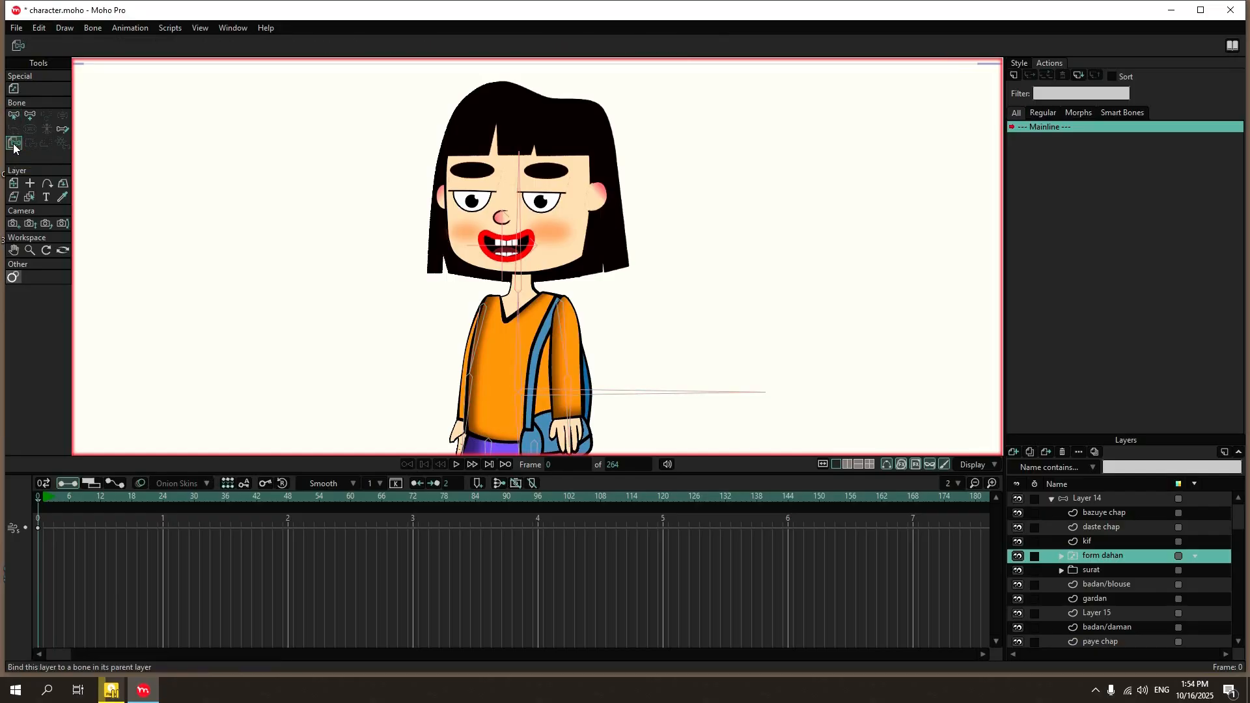
left_click(524, 225)
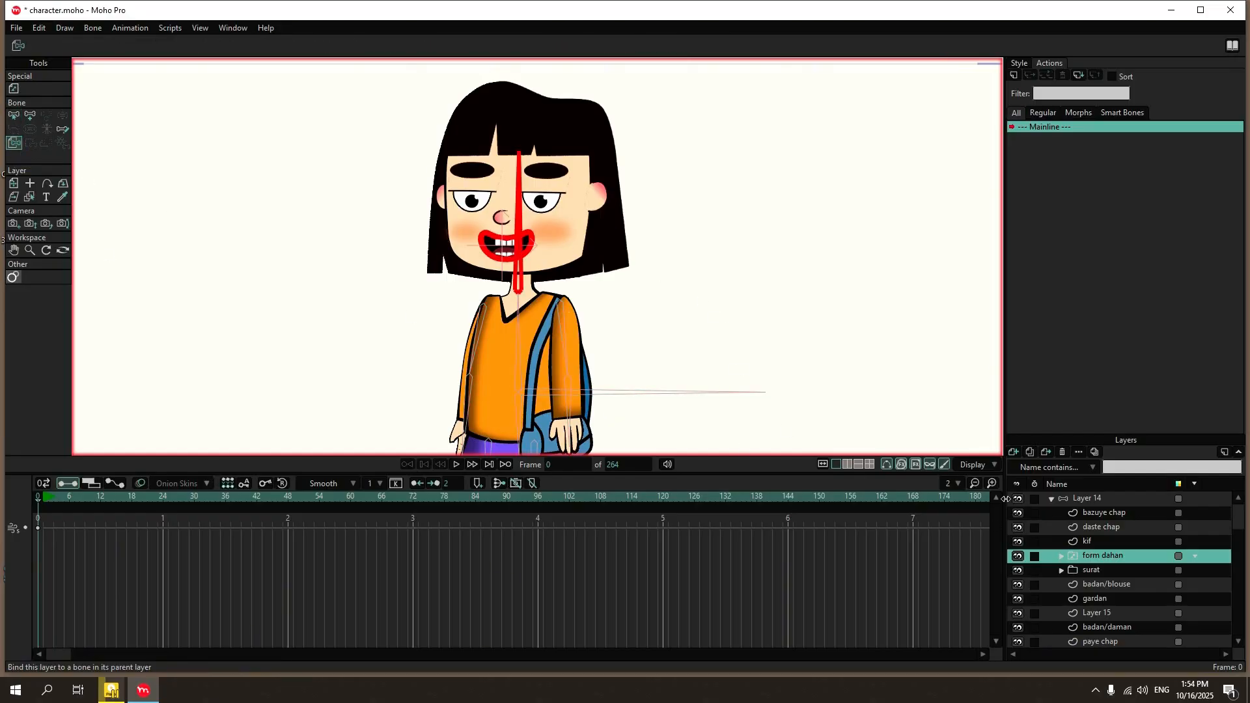
Select Layer 14 and rotate the head bone to check that the mouth follows the face, ending in Select Bone.
left_click(1096, 501)
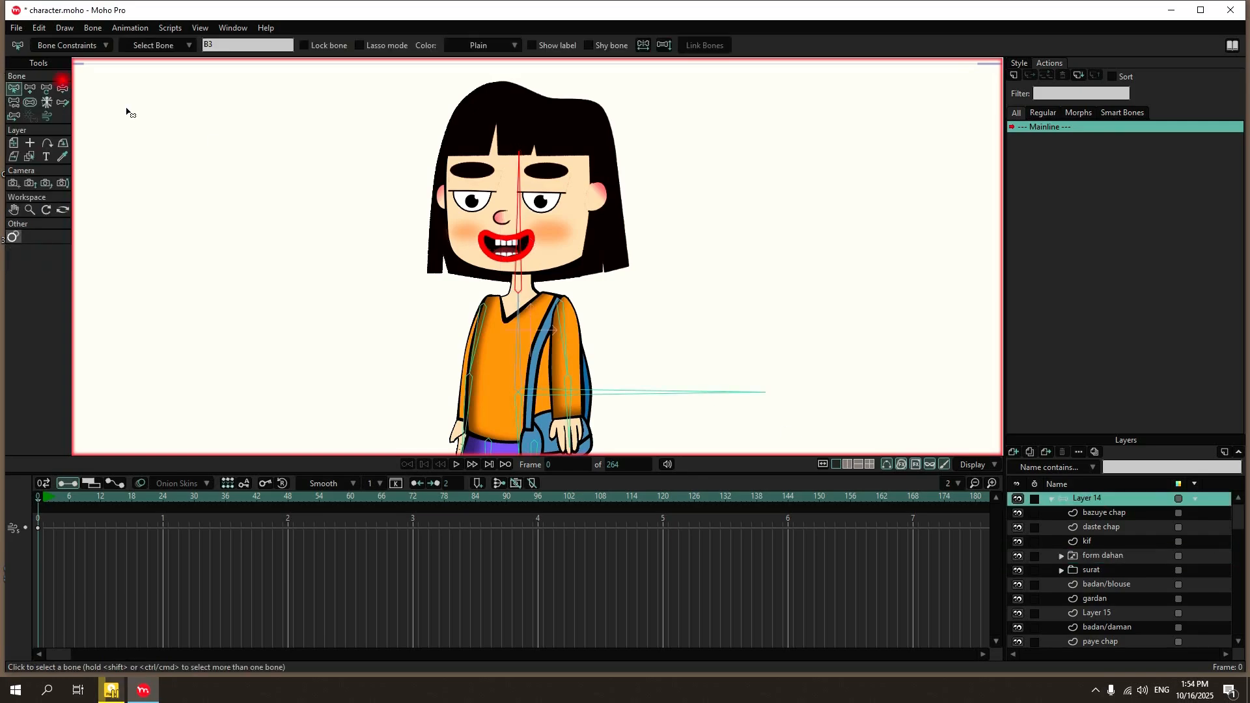
left_click(63, 88)
left_click_drag(519, 234, 492, 208)
left_click(13, 89)
Tilt the head again from Layer 14 with Manipulate Bones to check how the back hair behaves.
left_click(1111, 515)
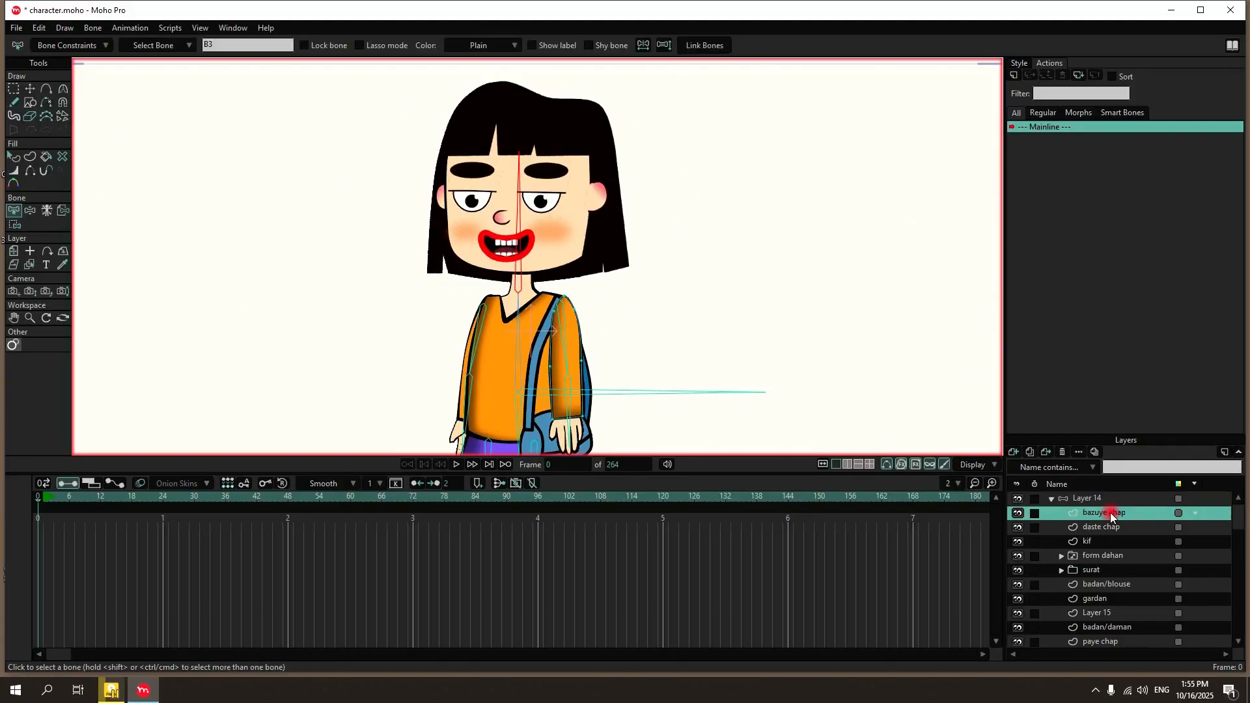
left_click(1119, 498)
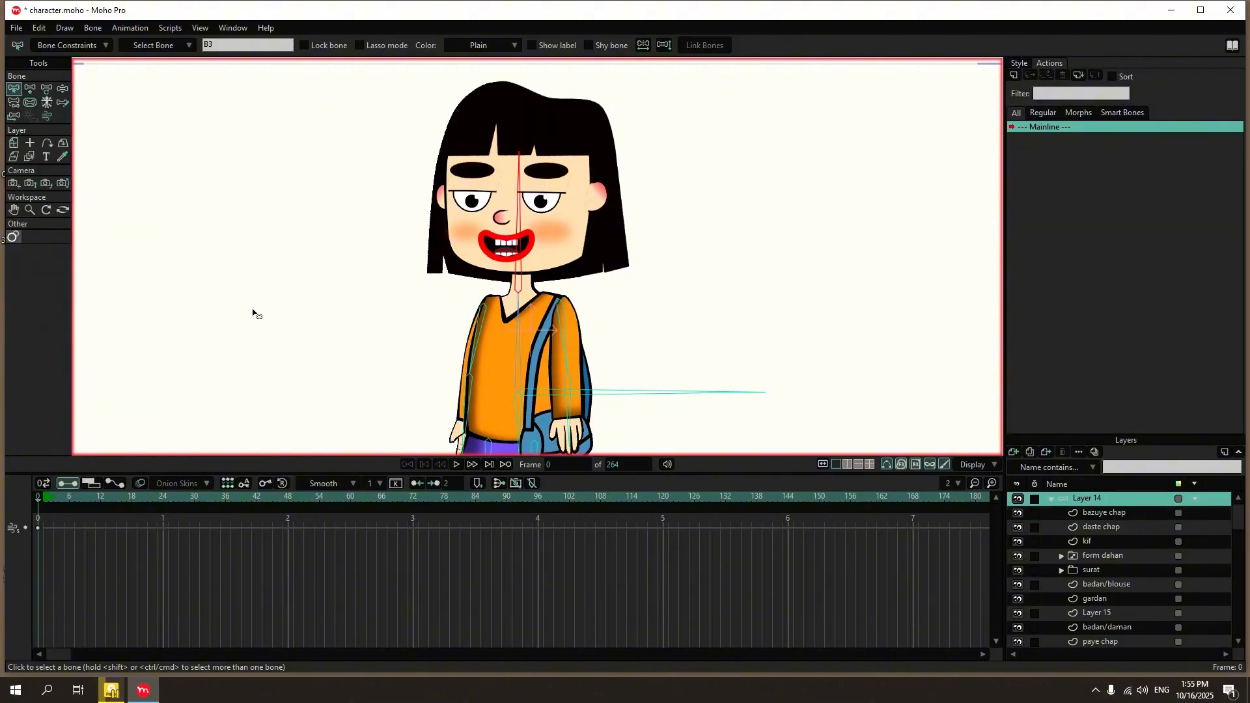
scroll(490, 253, "down", 3)
scroll(490, 254, "up", 4)
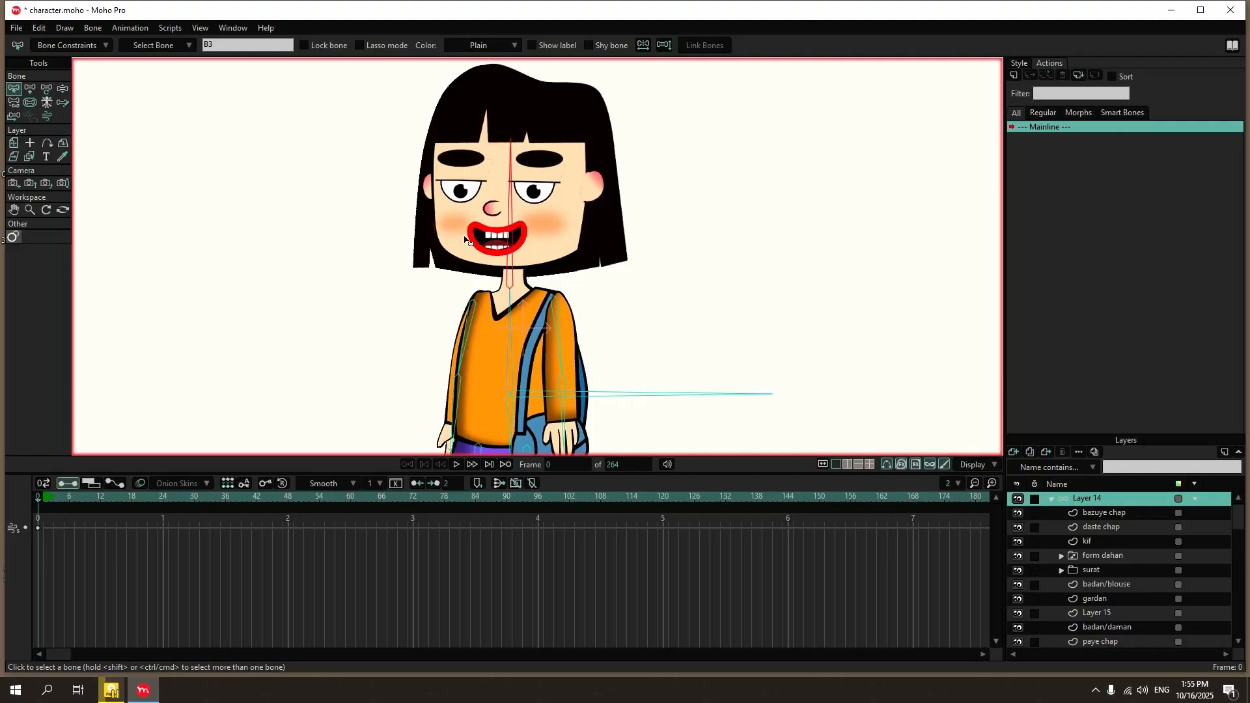
left_click(63, 89)
left_click_drag(524, 210, 490, 199)
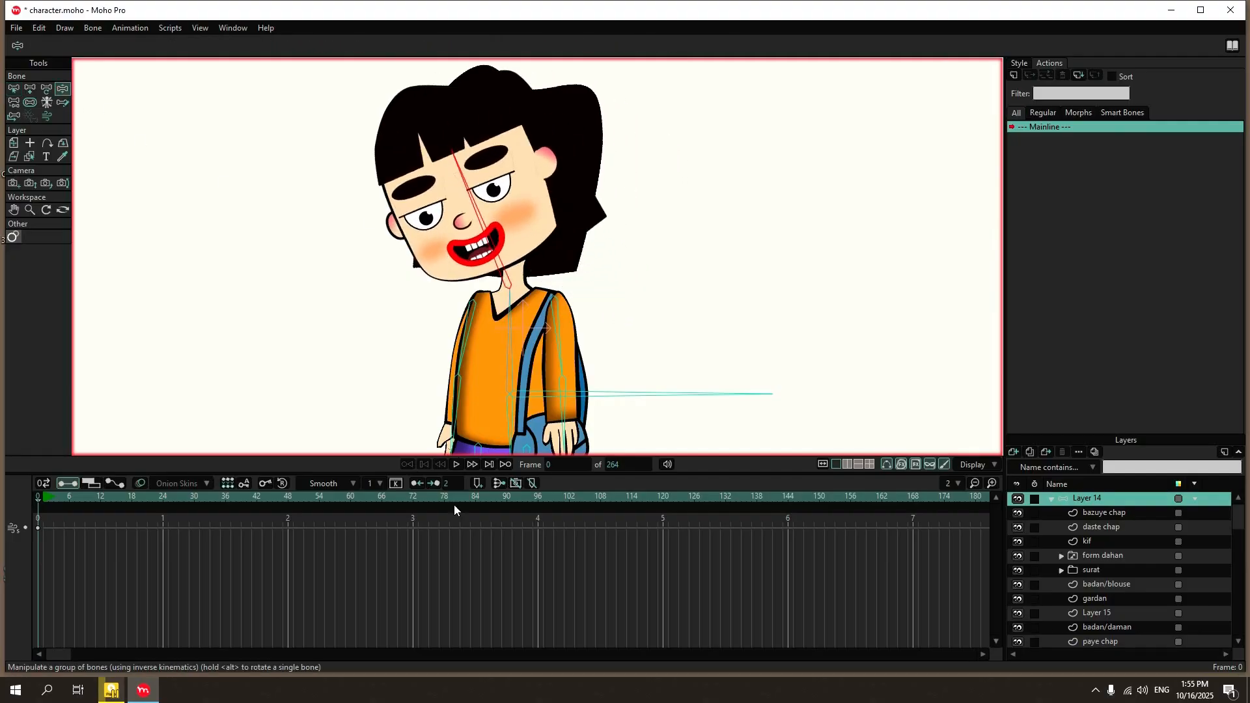
left_click(14, 89)
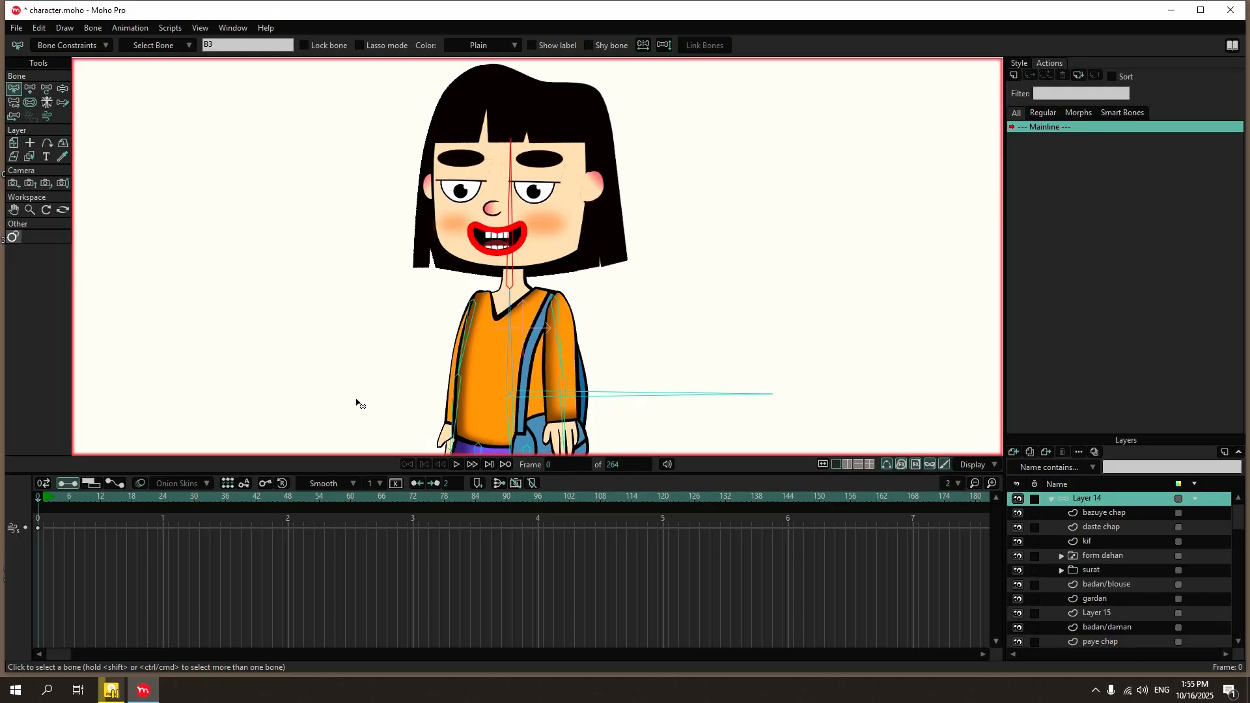
Look through the layers in Layer 14 and toggle the visibility of surat and Layer 15 to identify the back-hair layer.
scroll(1125, 539, "down", 3)
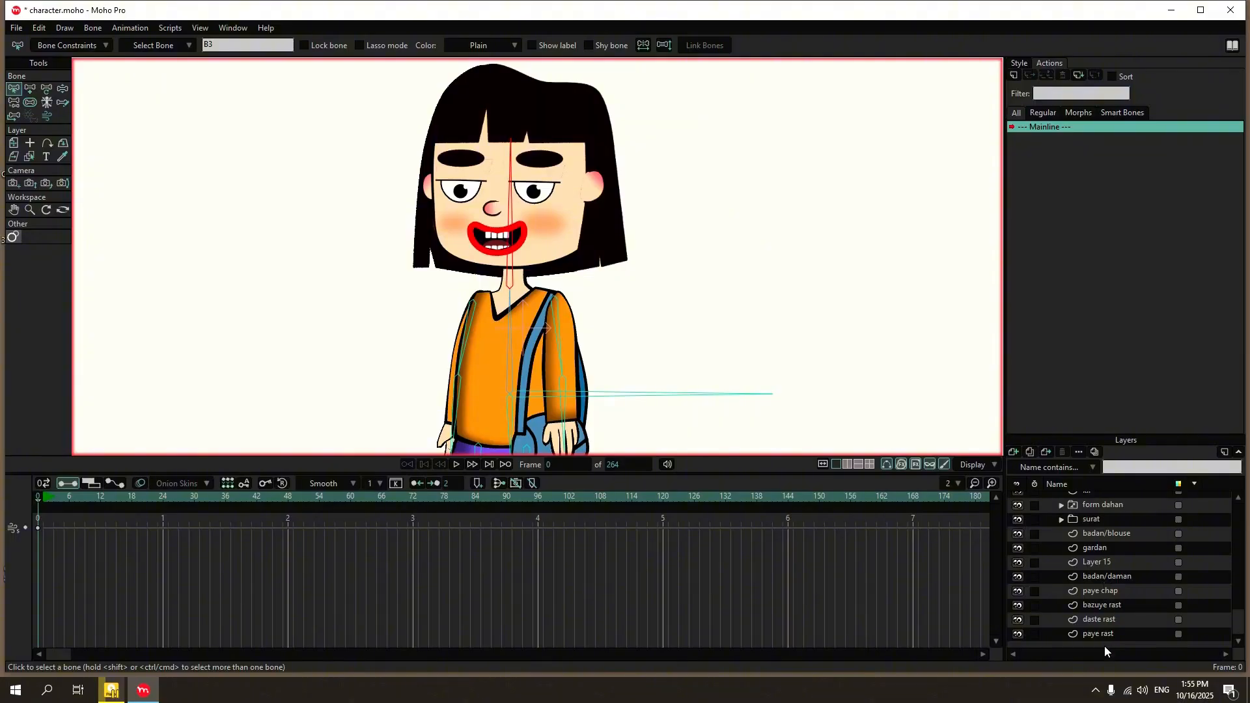
scroll(1110, 608, "up", 3)
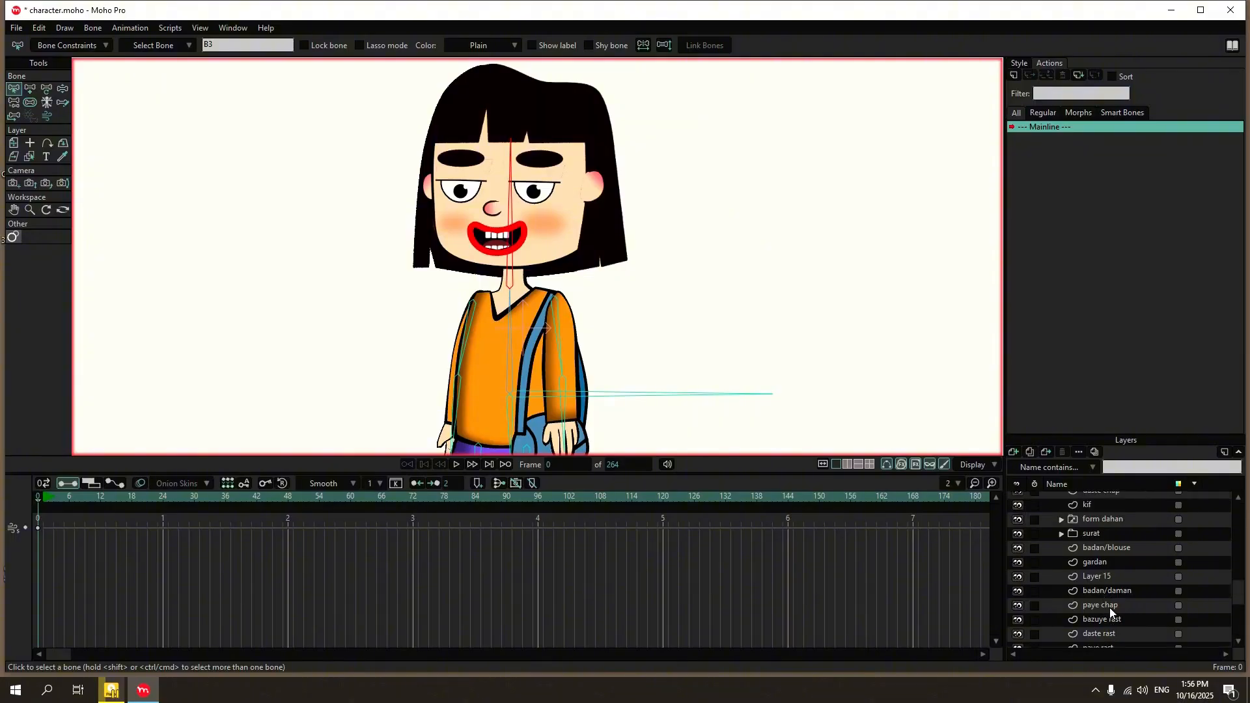
scroll(1111, 603, "down", 1)
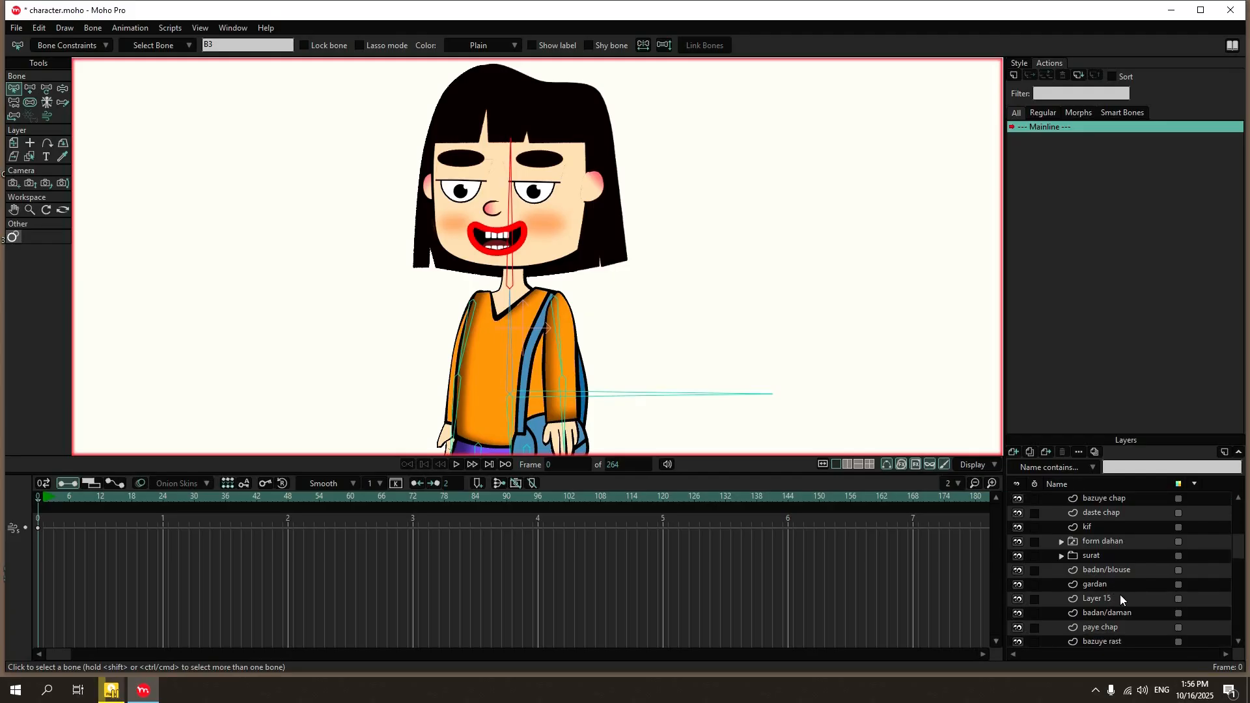
scroll(1120, 599, "down", 2)
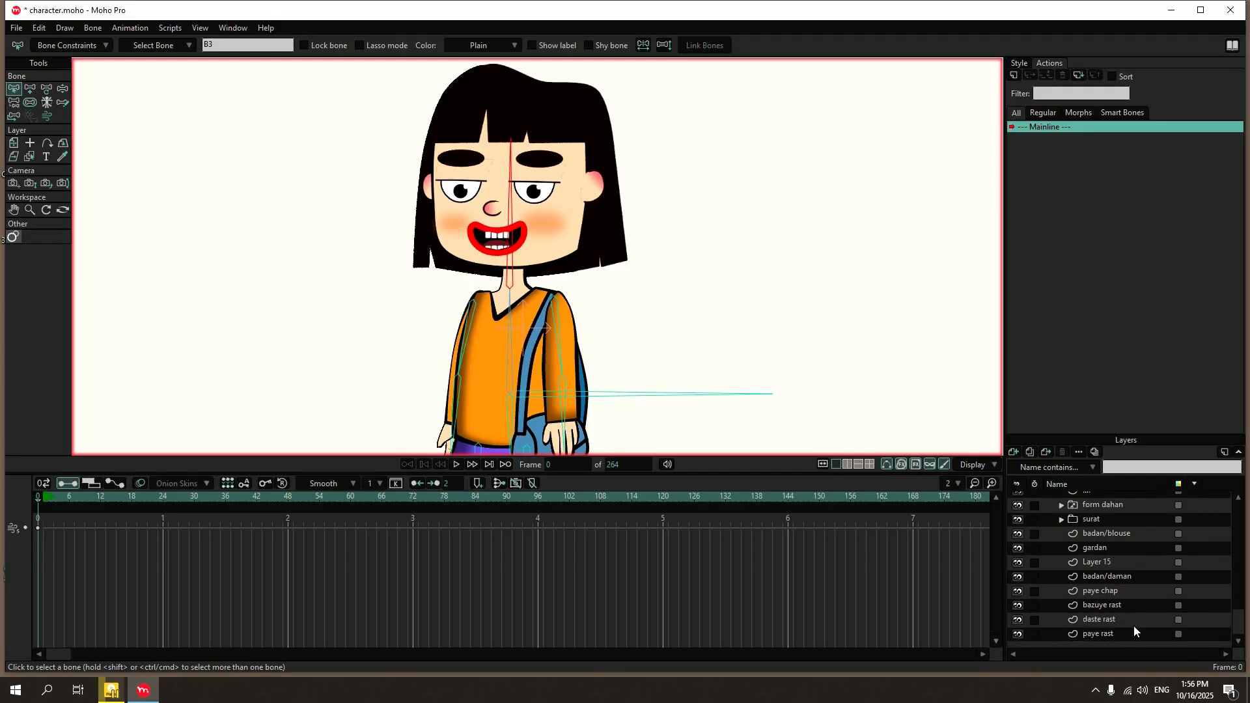
scroll(1134, 632, "up", 2)
left_click(1021, 550)
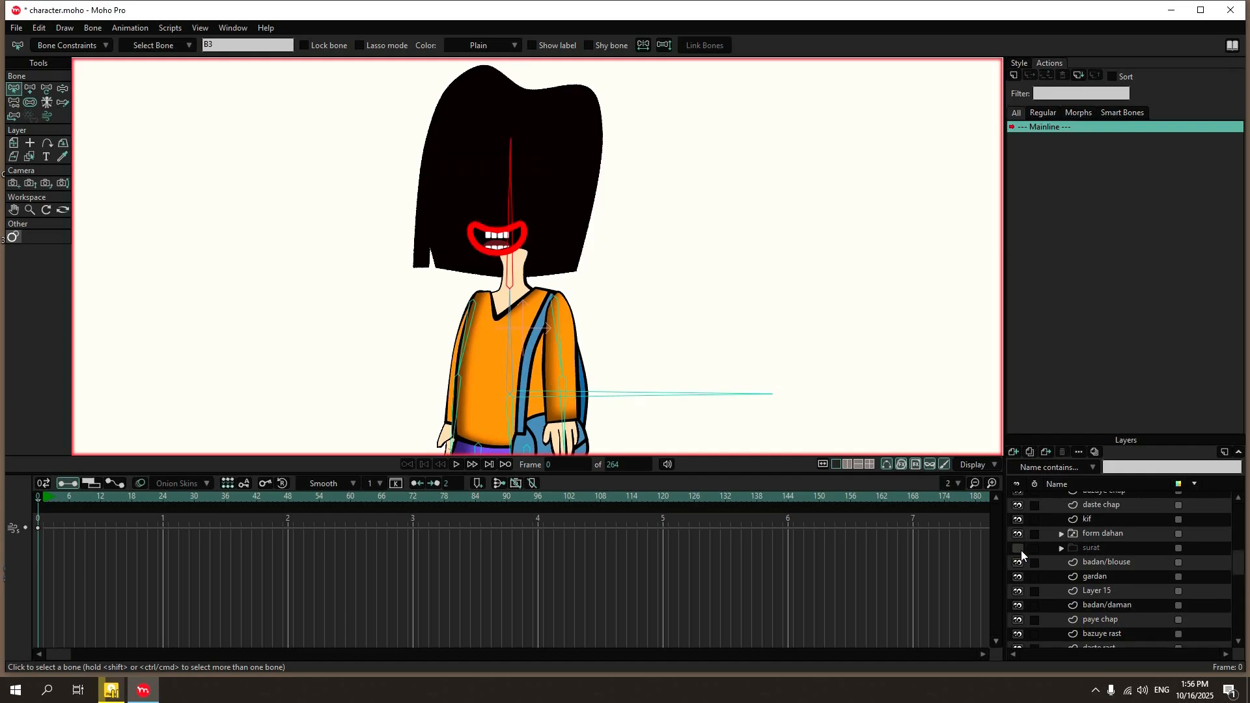
left_click(1021, 550)
left_click(1020, 566)
left_click(1020, 565)
left_click(1019, 591)
left_click(1021, 591)
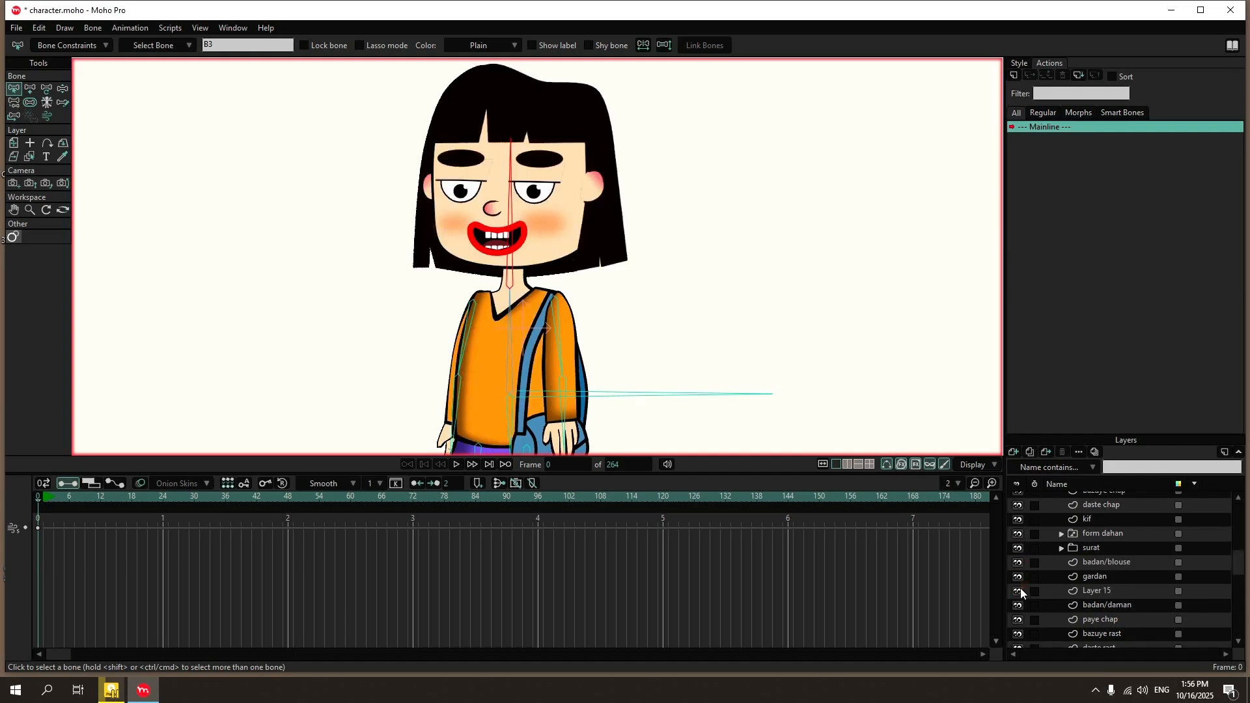
left_click(1021, 591)
left_click(1021, 590)
Bind the back-hair layer, Layer 15, to the head bone with Bind Layer.
left_click(1100, 594)
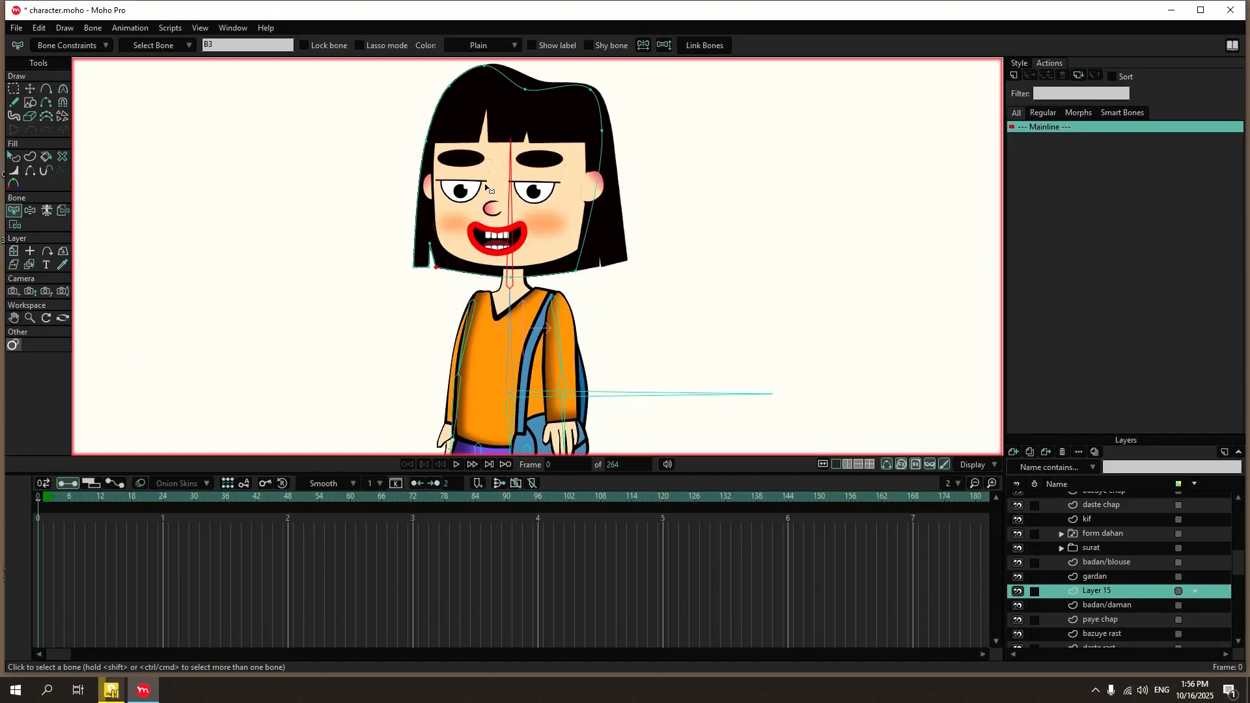
left_click(65, 213)
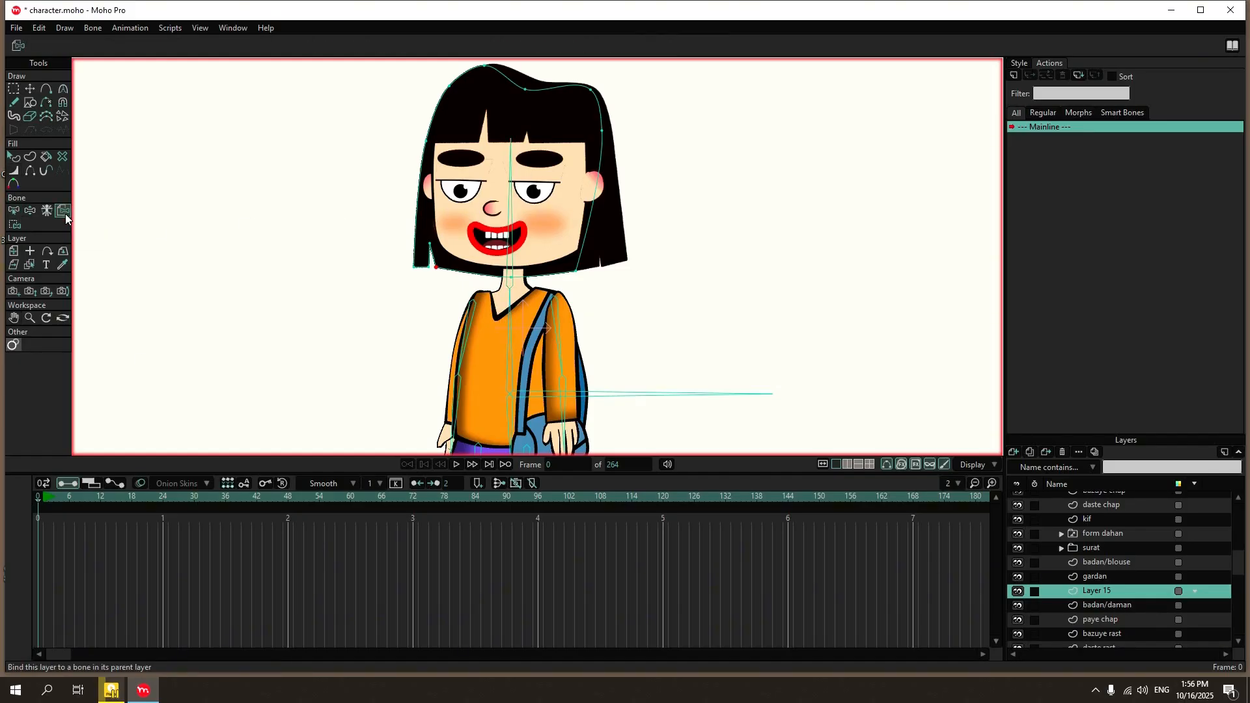
left_click(508, 241)
scroll(1121, 550, "up", 1)
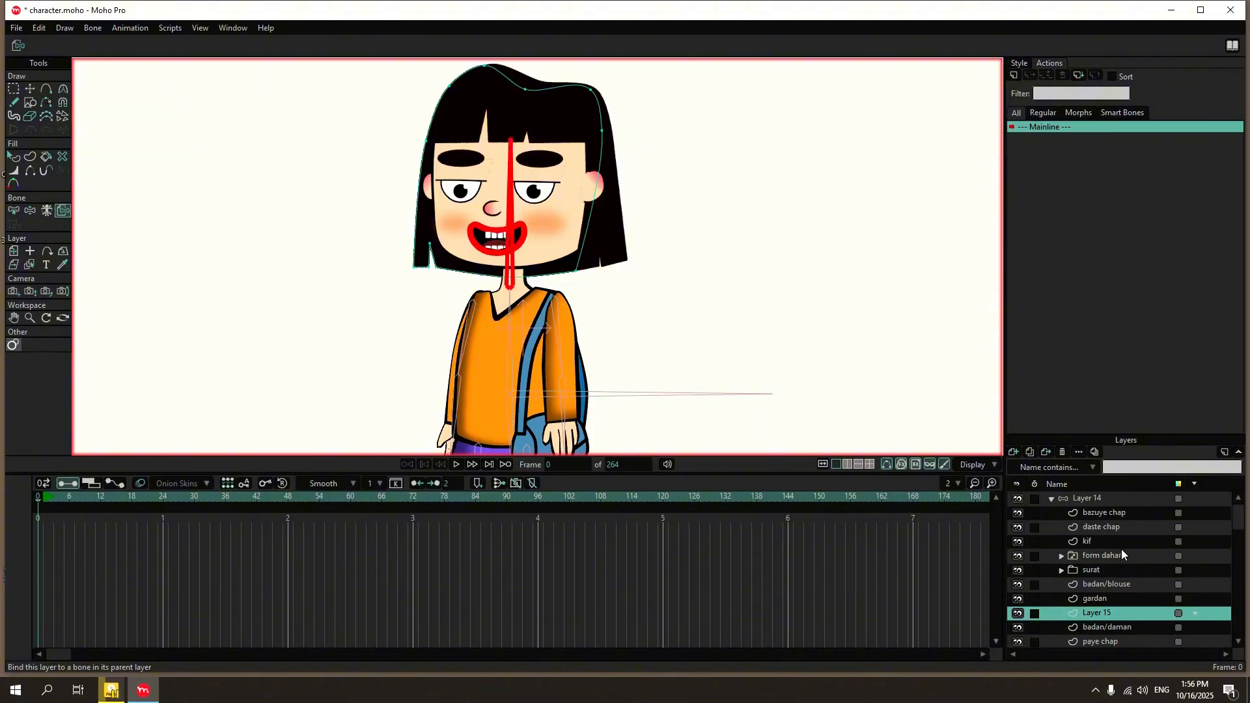
Select Layer 14 and tilt the head with Manipulate Bones to check that the back hair follows.
left_click(1112, 502)
left_click(61, 90)
left_click_drag(510, 235, 532, 219)
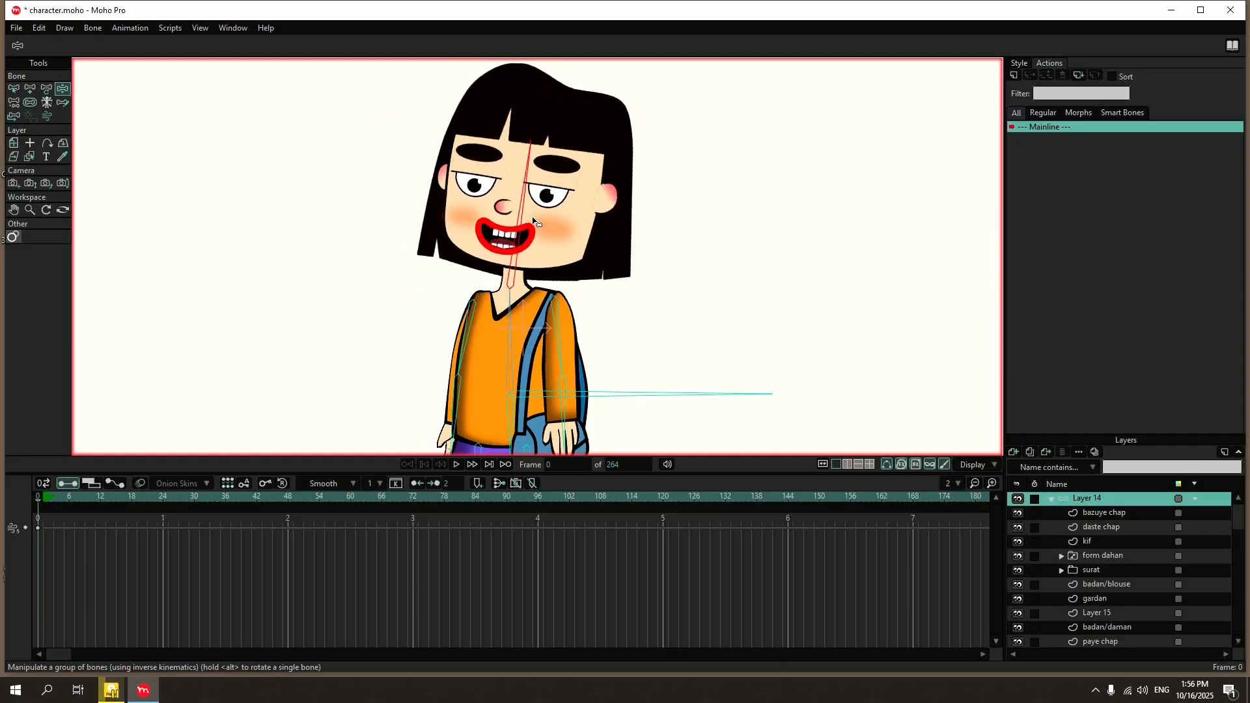
Bind the neck layer, gardan, to the head bone with Bind Layer.
left_click(1133, 598)
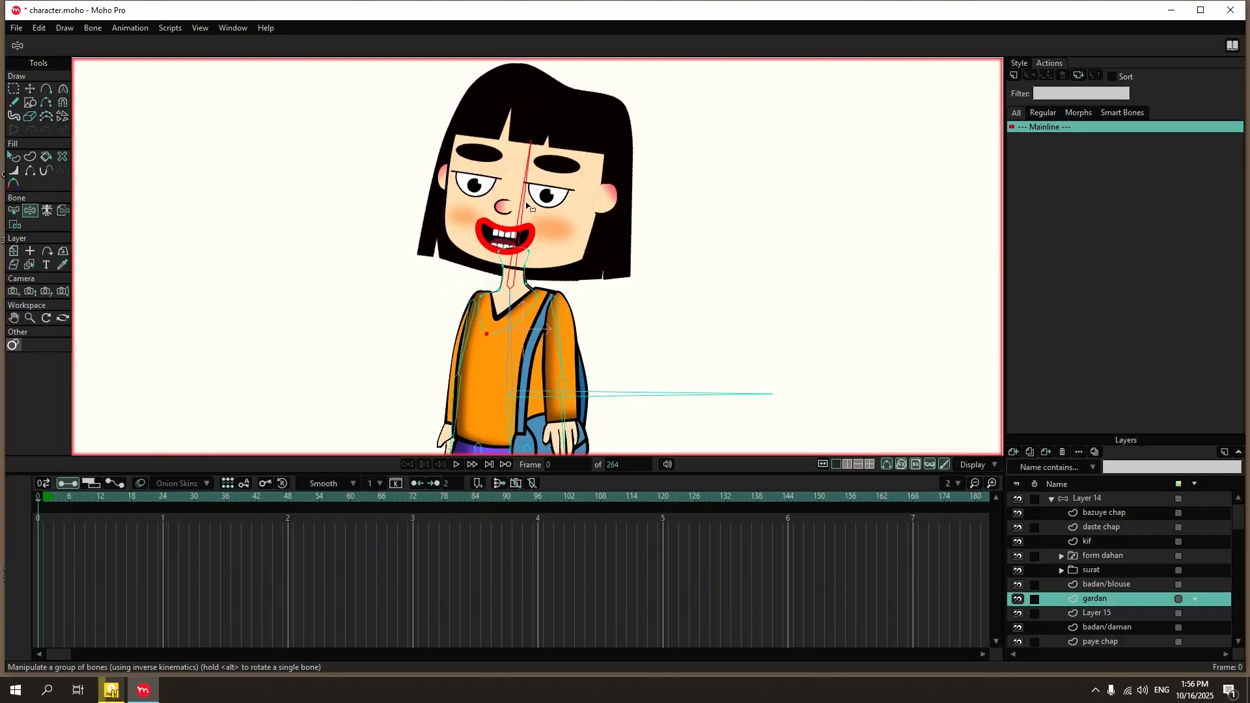
key("g")
left_click(63, 211)
Tilt the head from Layer 14 with Manipulate Bones to check how the neck behaves.
left_click(1105, 499)
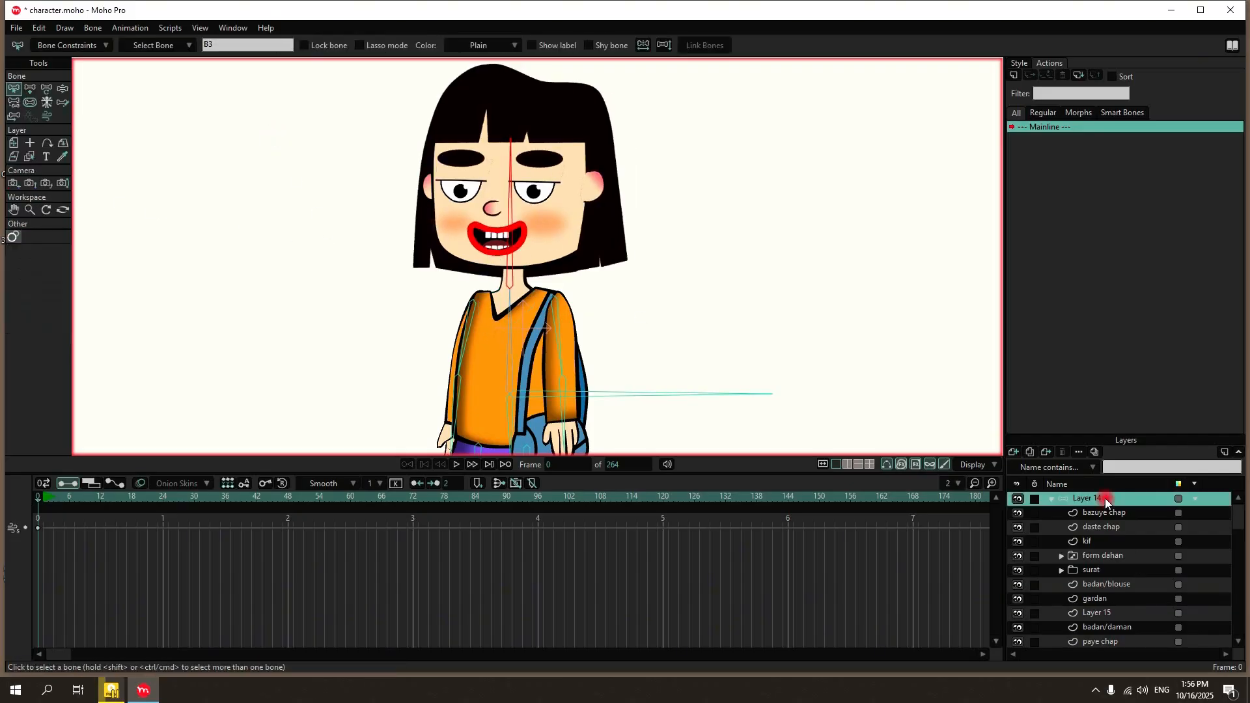
left_click(63, 89)
left_click_drag(510, 144, 610, 222)
left_click_drag(537, 270, 495, 307)
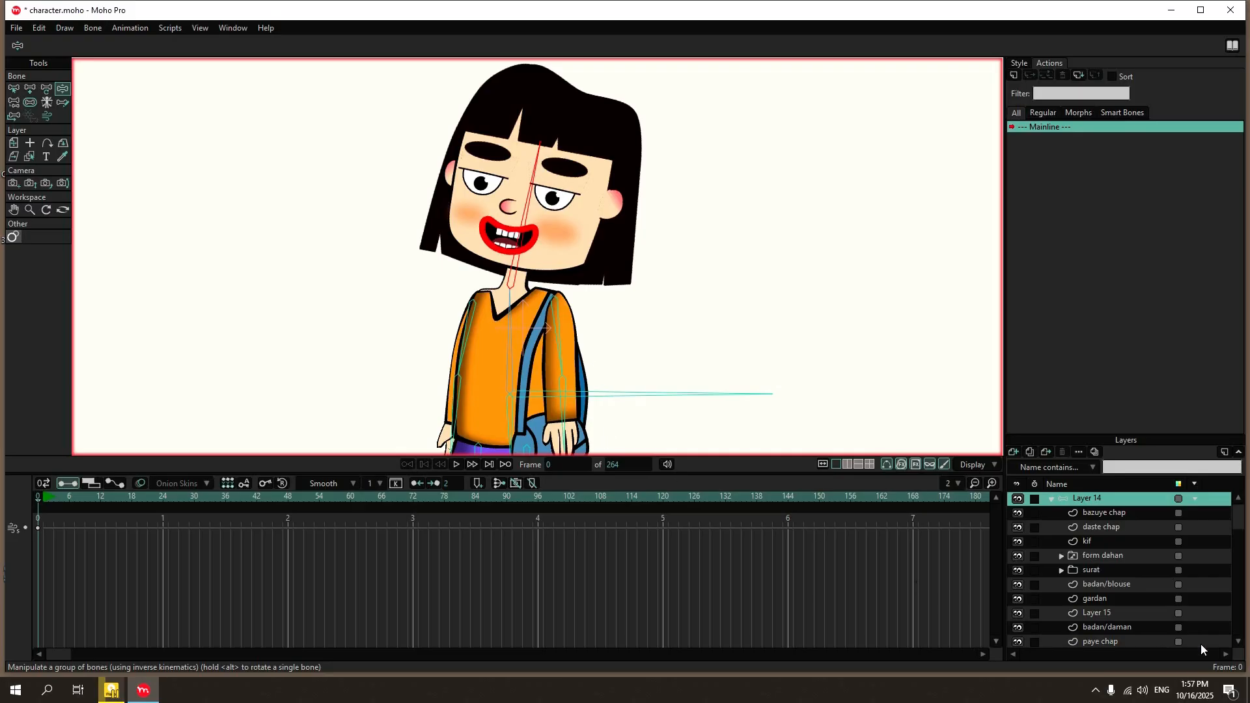
Release the gardan neck layer from the head bone with Bind Layer so it is bound to no single bone.
left_click(1107, 600)
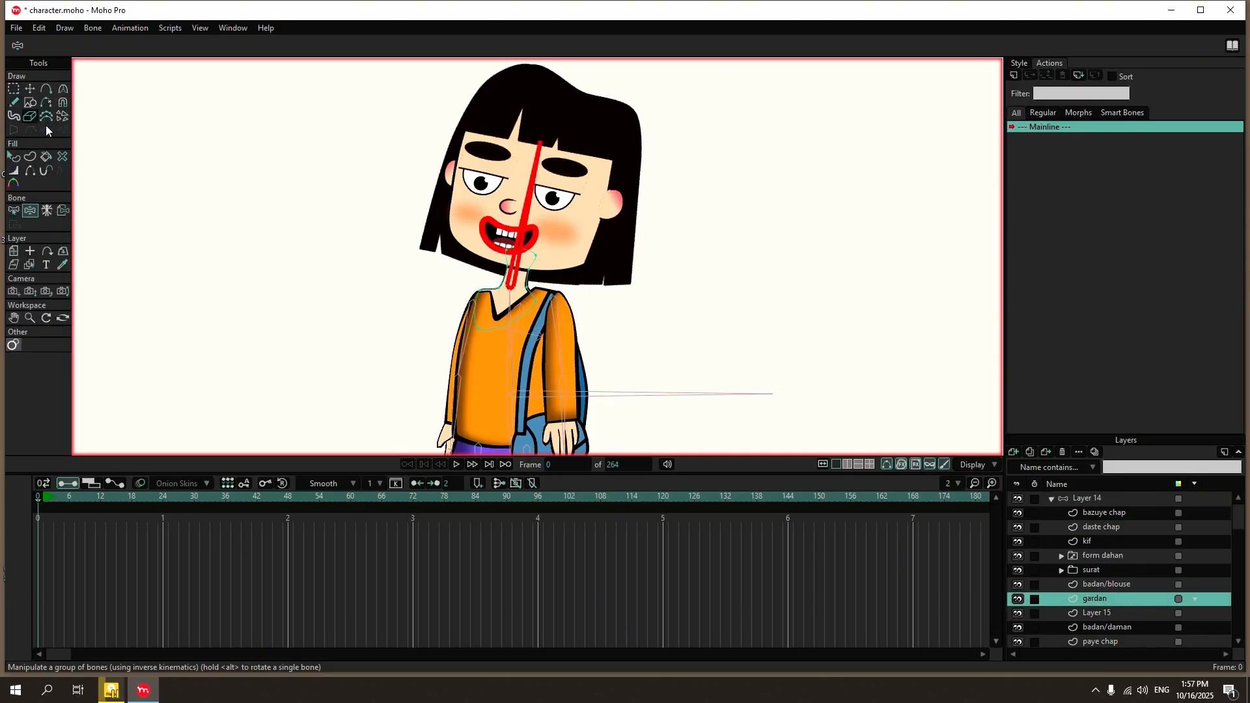
left_click(1101, 498)
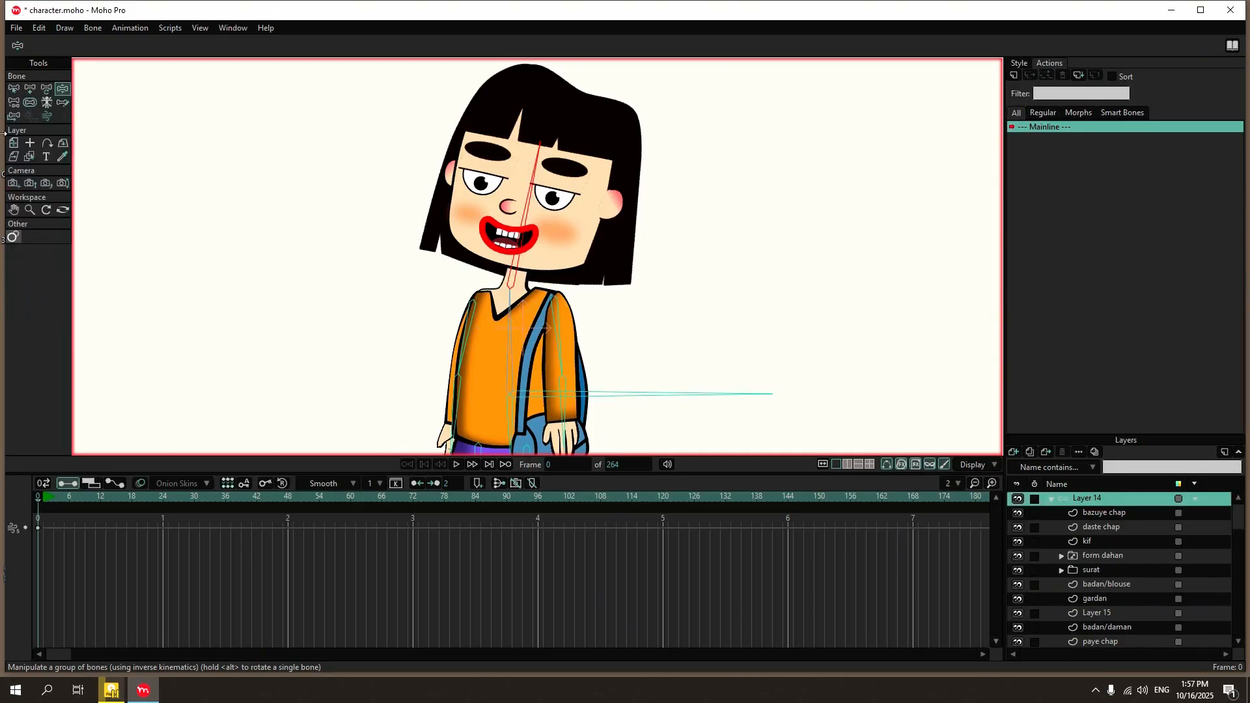
left_click(16, 90)
left_click(191, 134)
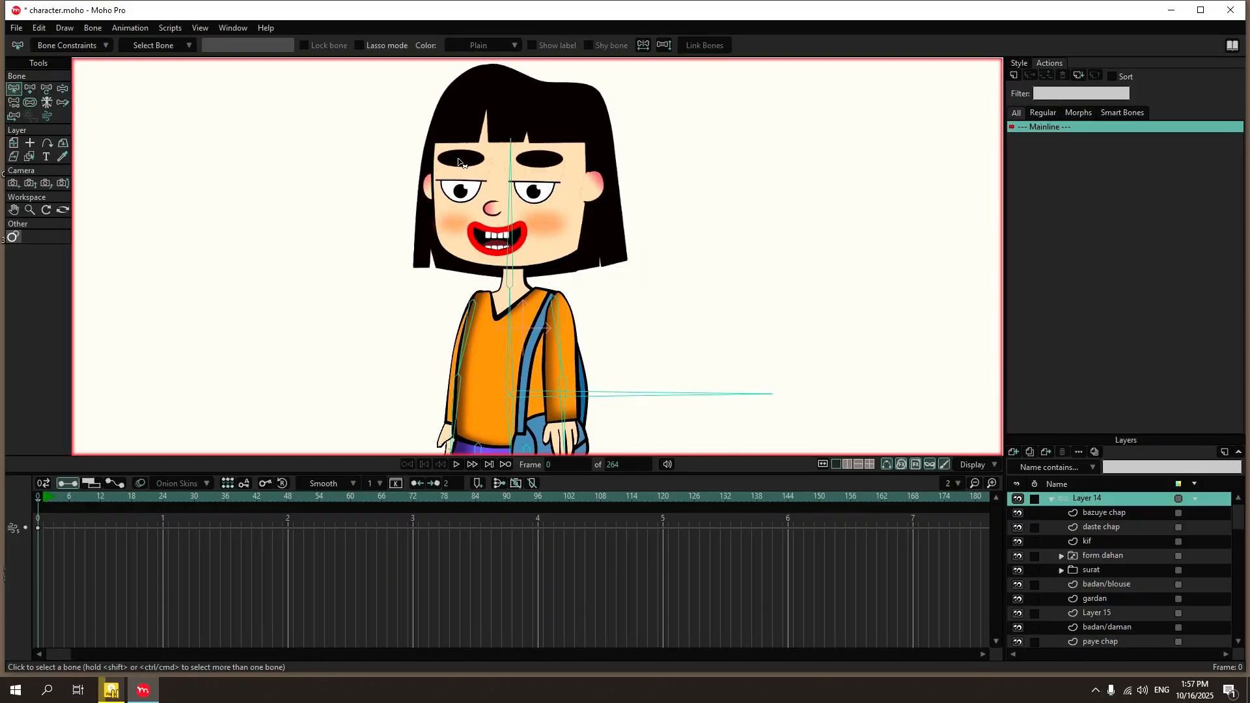
left_click(1126, 598)
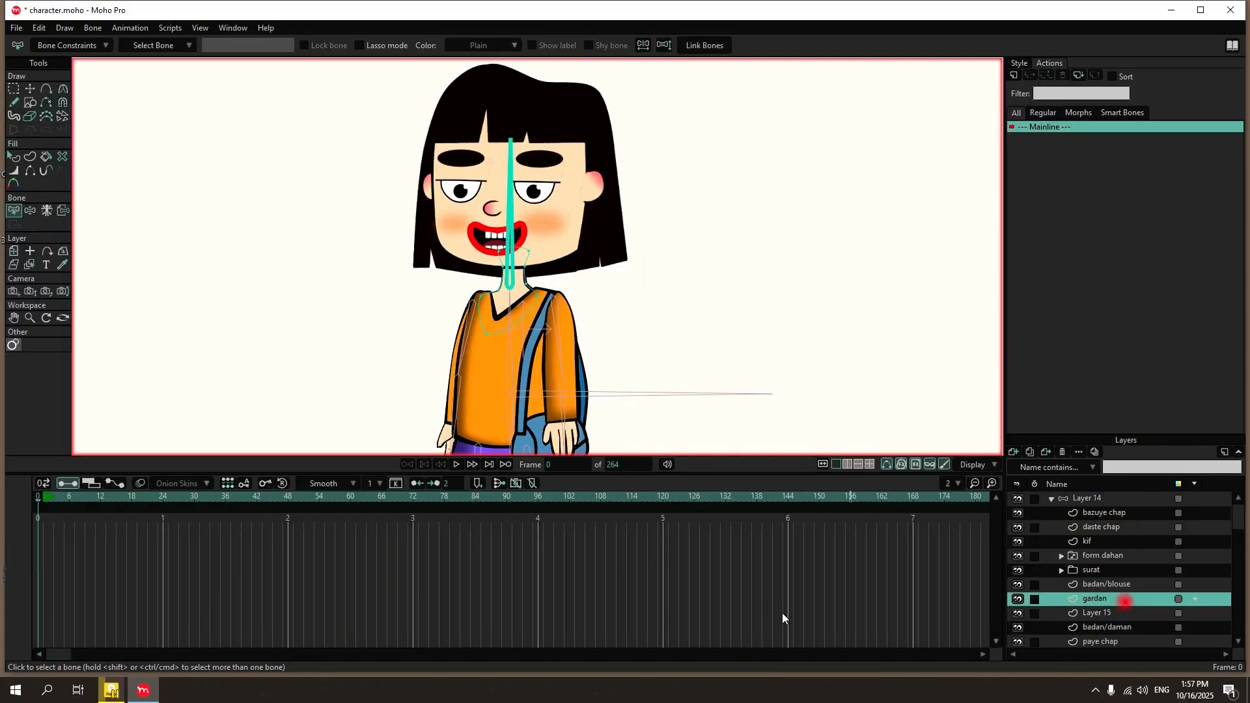
left_click(63, 210)
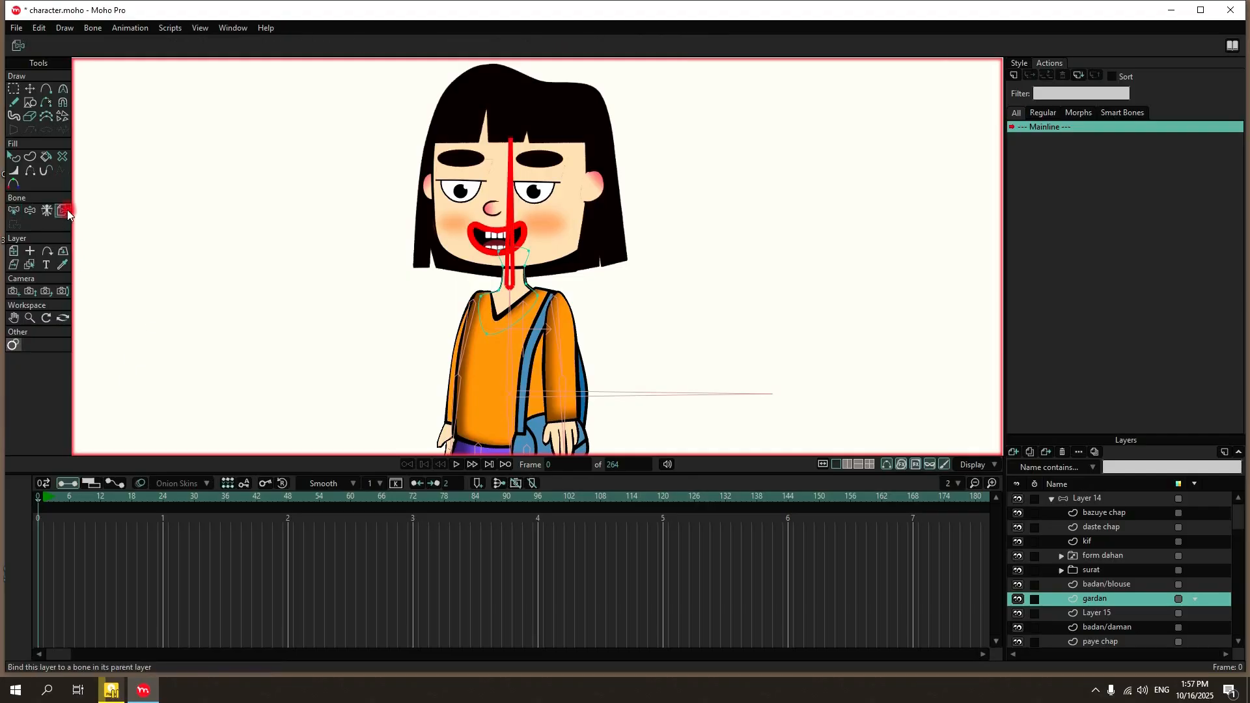
left_click(198, 191)
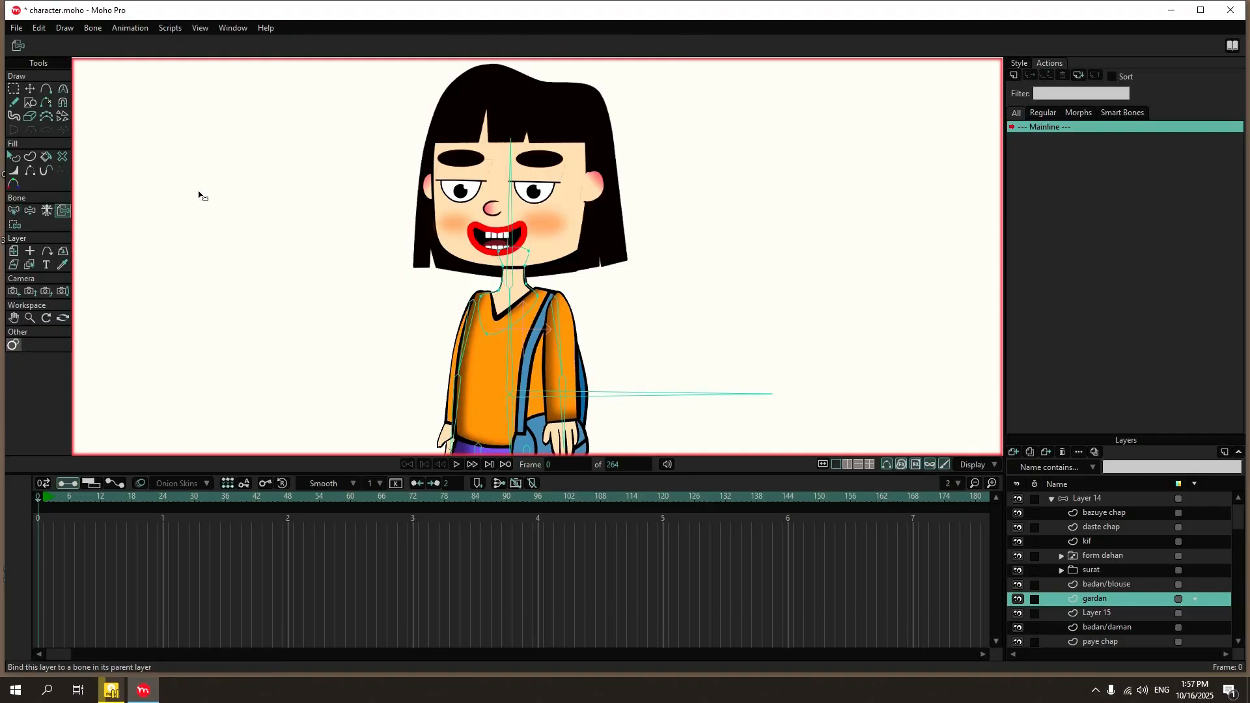
left_click(511, 214)
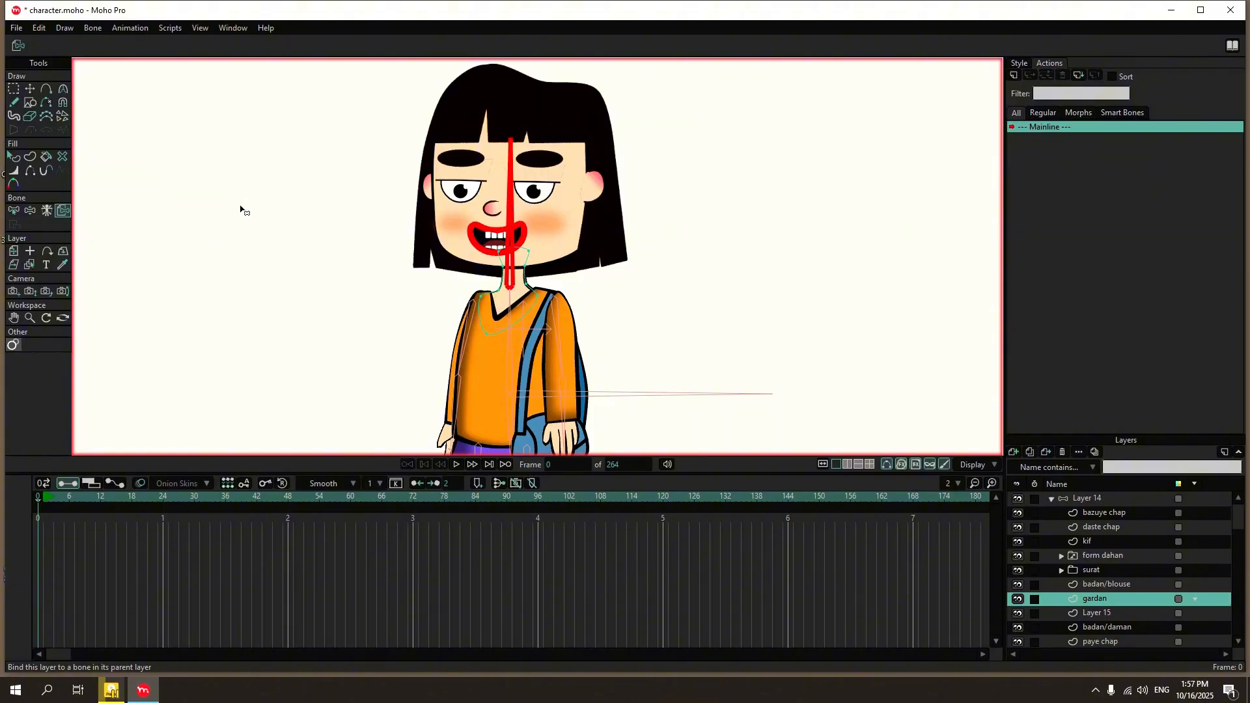
left_click(327, 232)
left_click(513, 237)
left_click(270, 263)
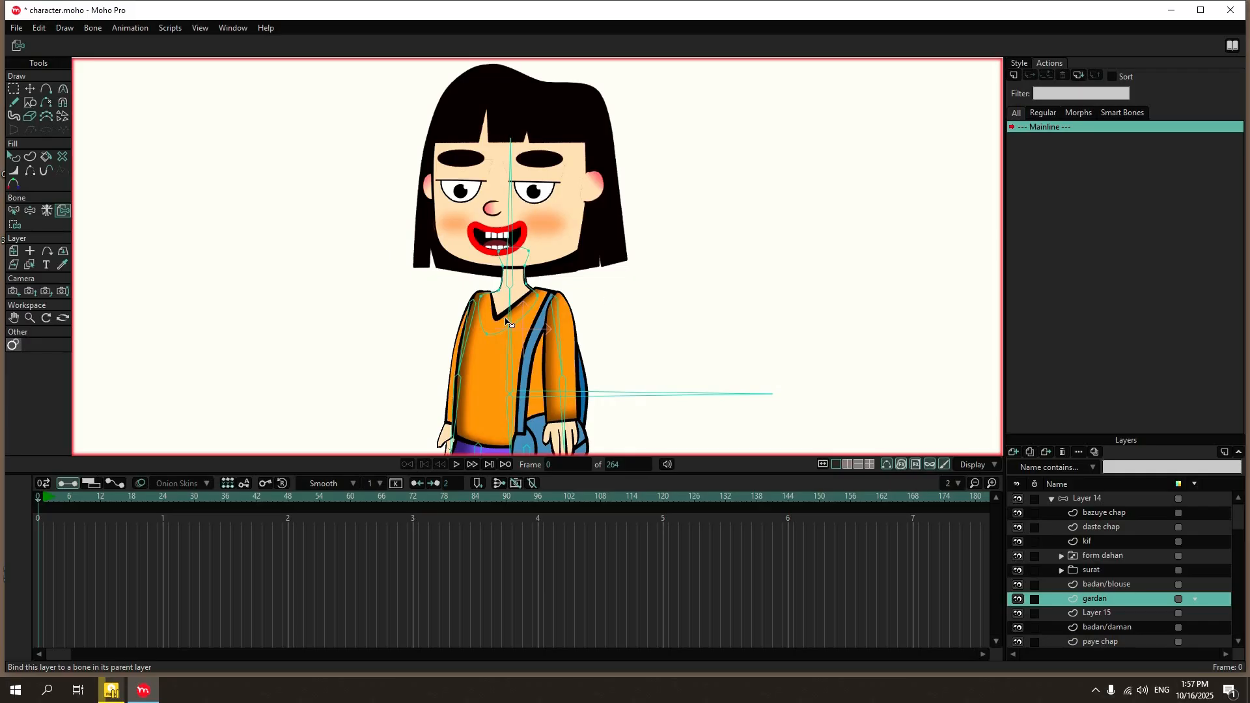
Bind the four upper points of the gardan neck layer to head bone B3 with Bind Points.
key("b")
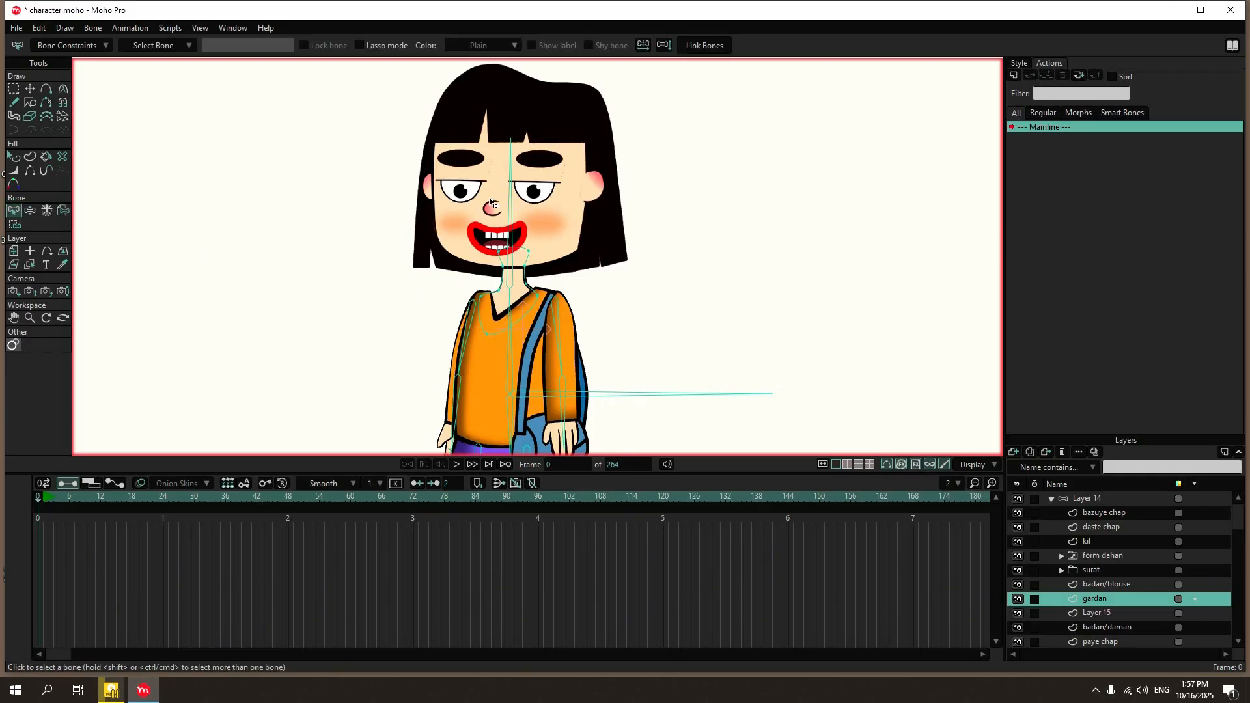
left_click(510, 202)
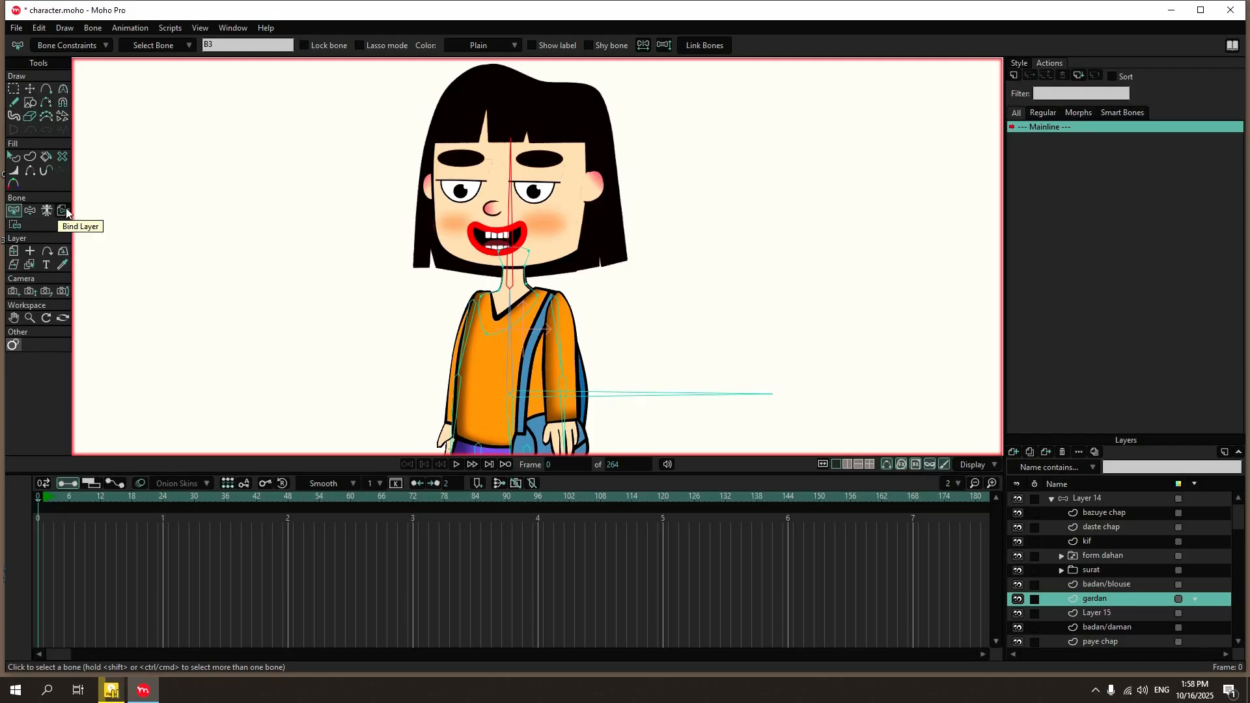
left_click(15, 226)
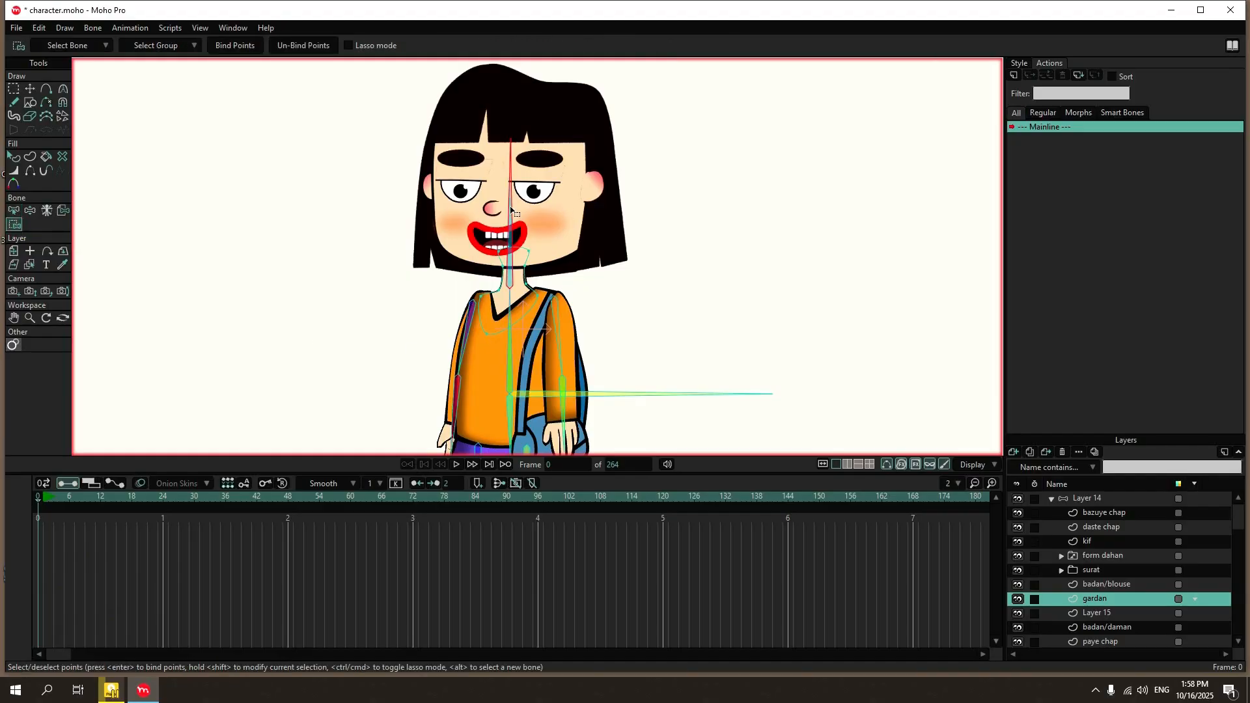
left_click_drag(480, 223, 571, 276)
left_click(250, 44)
scroll(485, 248, "up", 5)
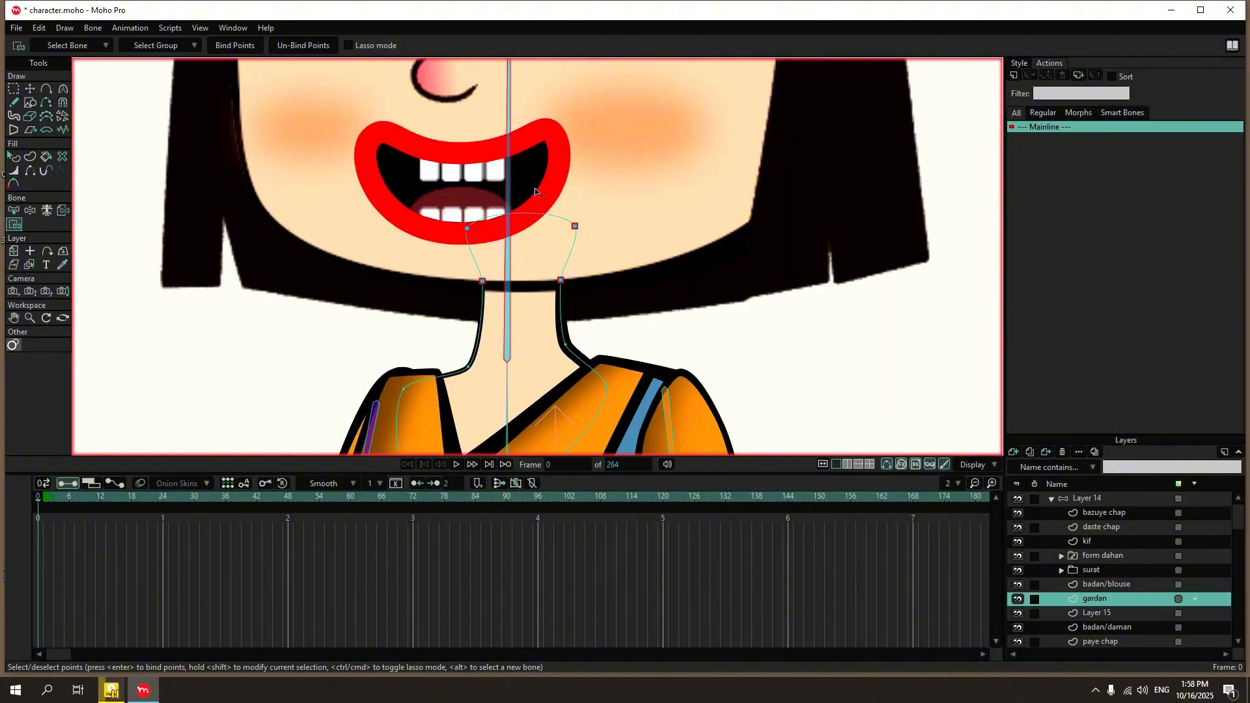
Bind the remaining lower points of the gardan neck layer to torso bone B2 with Bind Points.
key("b")
scroll(470, 119, "down", 4)
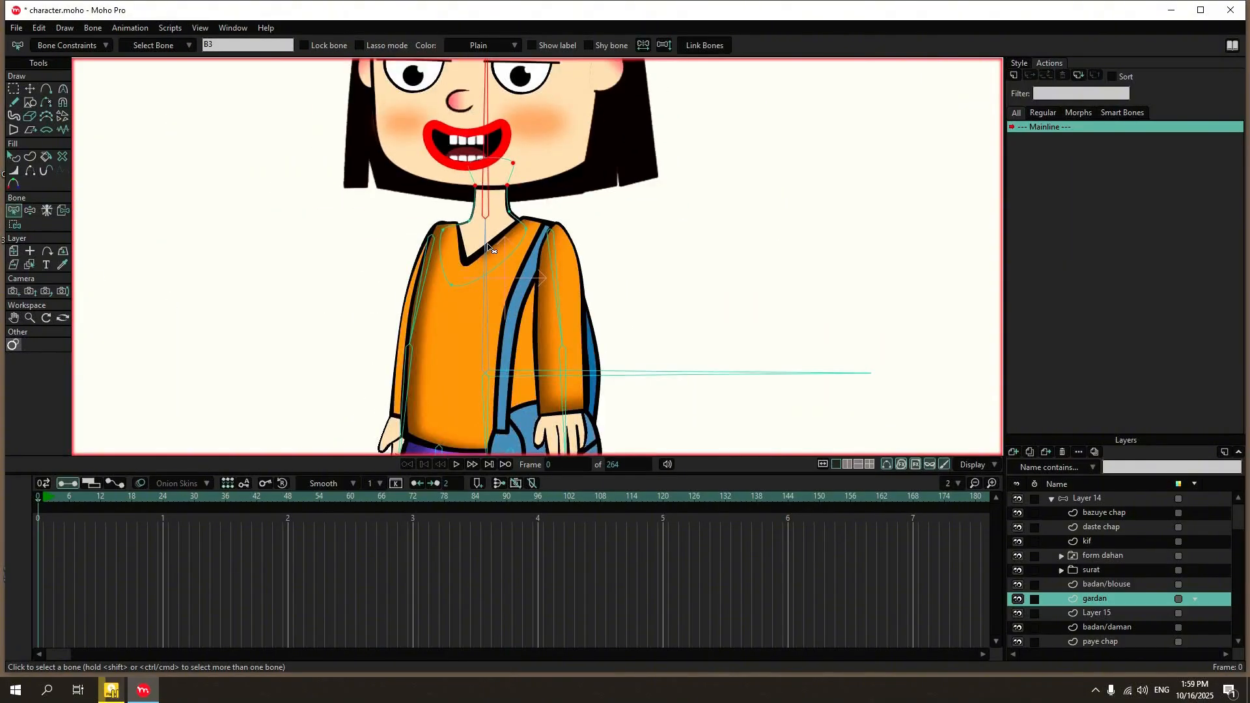
left_click(487, 247)
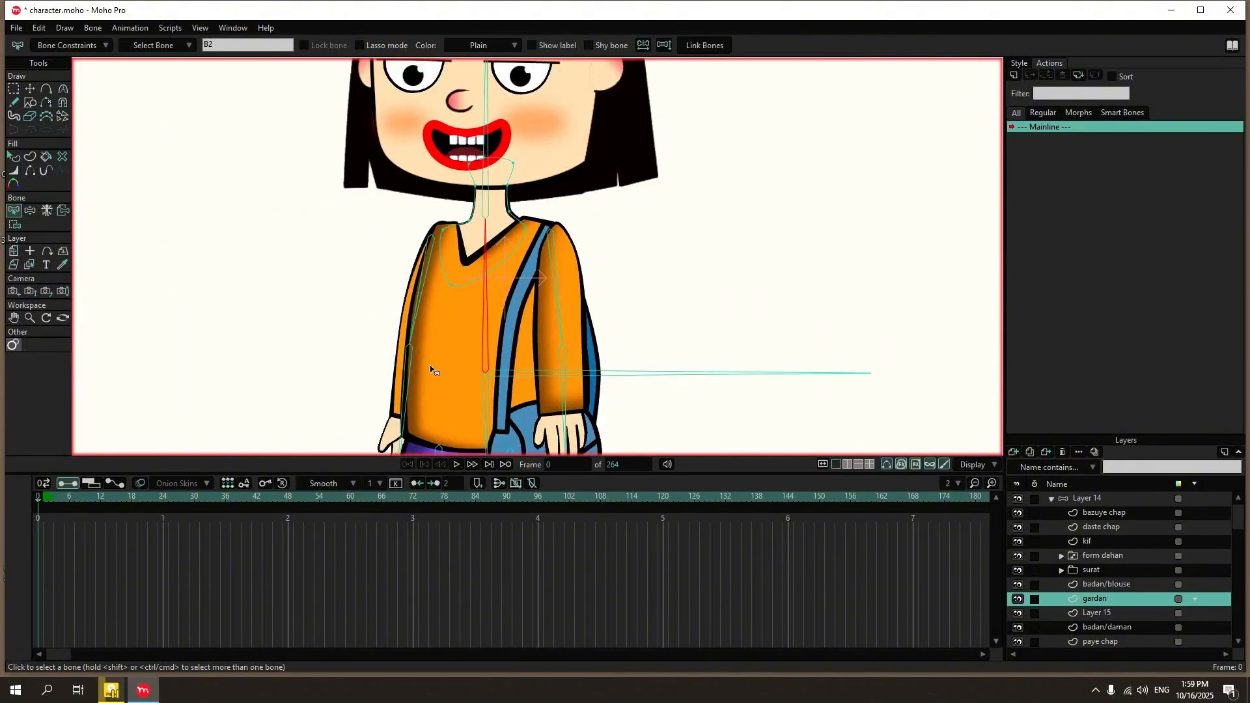
left_click(13, 225)
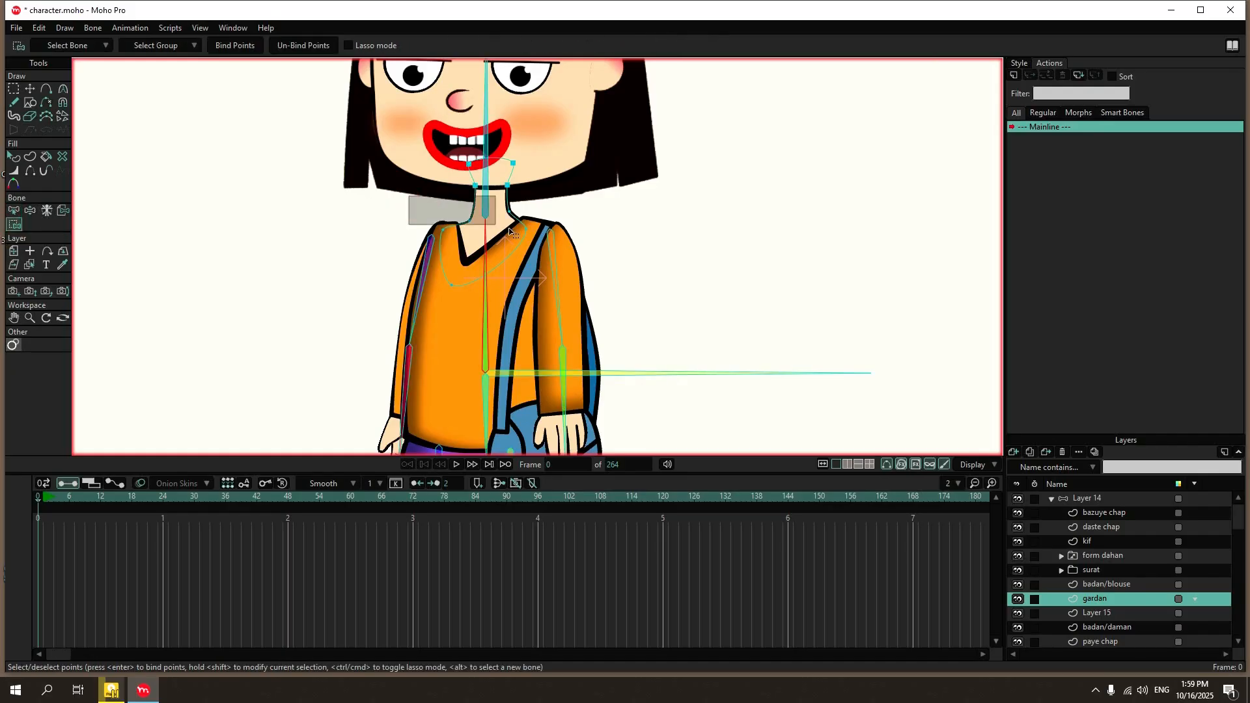
left_click_drag(510, 232, 562, 300)
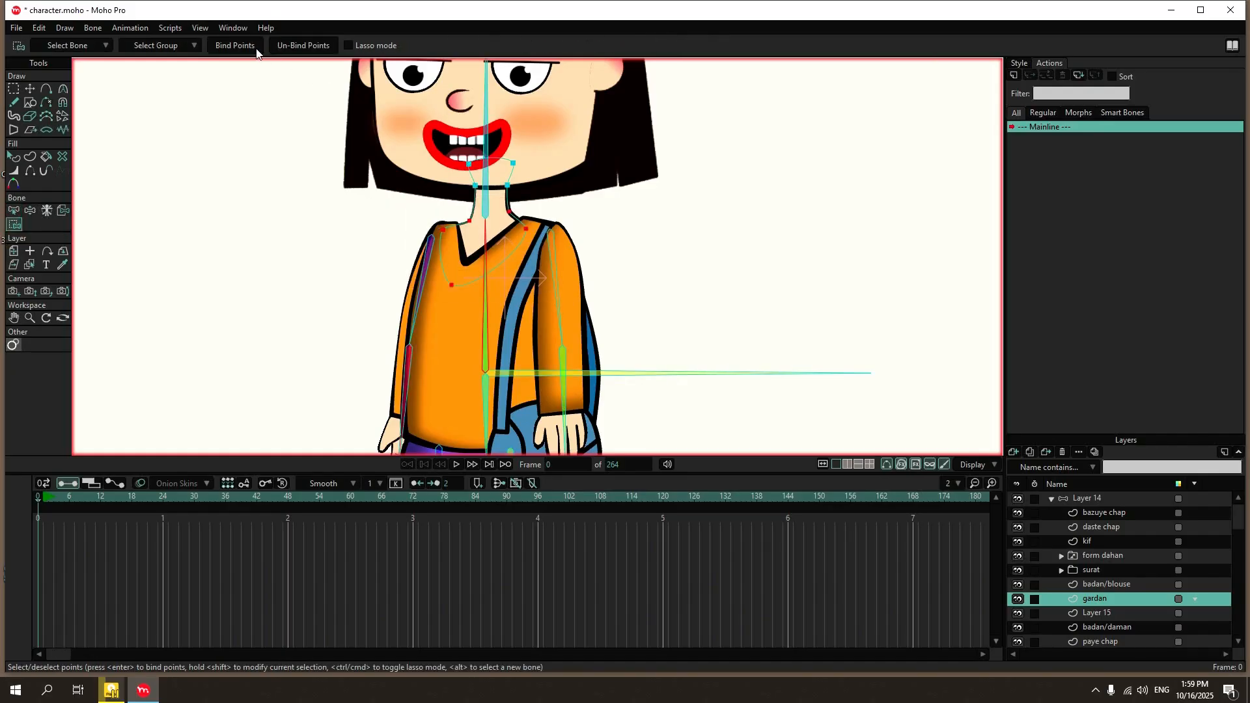
scroll(468, 372, "up", 2)
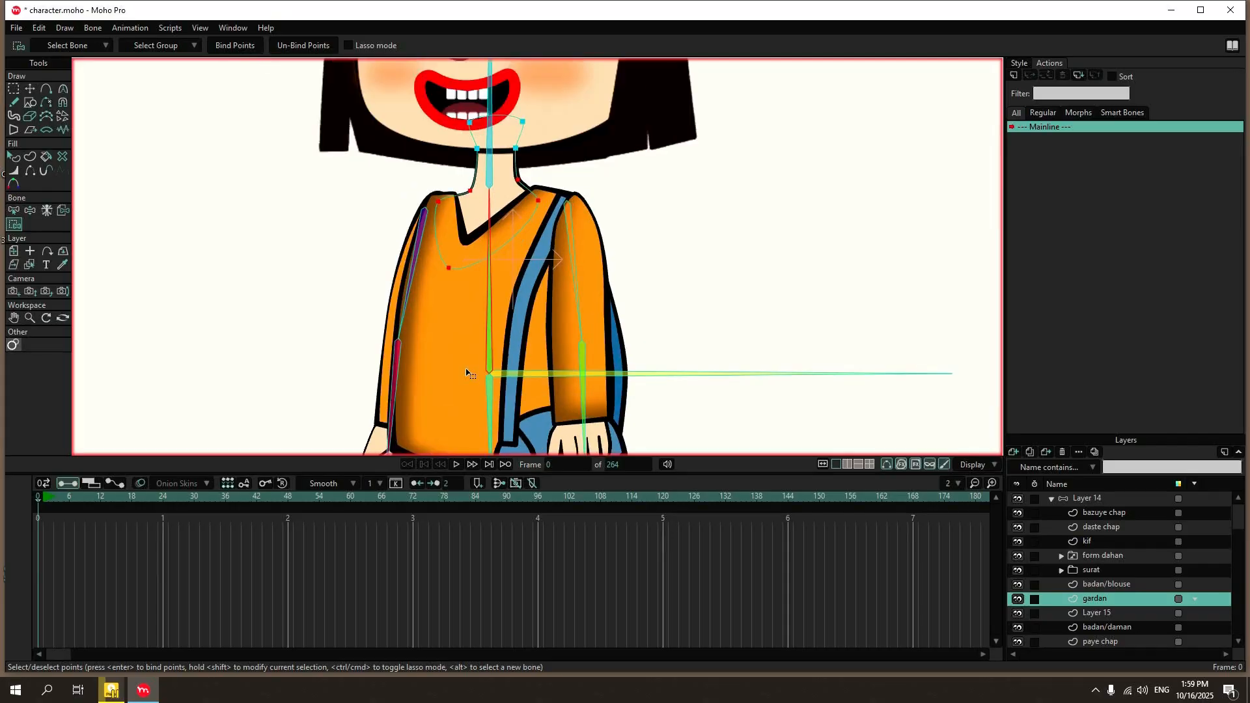
left_click(236, 44)
scroll(448, 177, "up", 6)
scroll(449, 184, "down", 6)
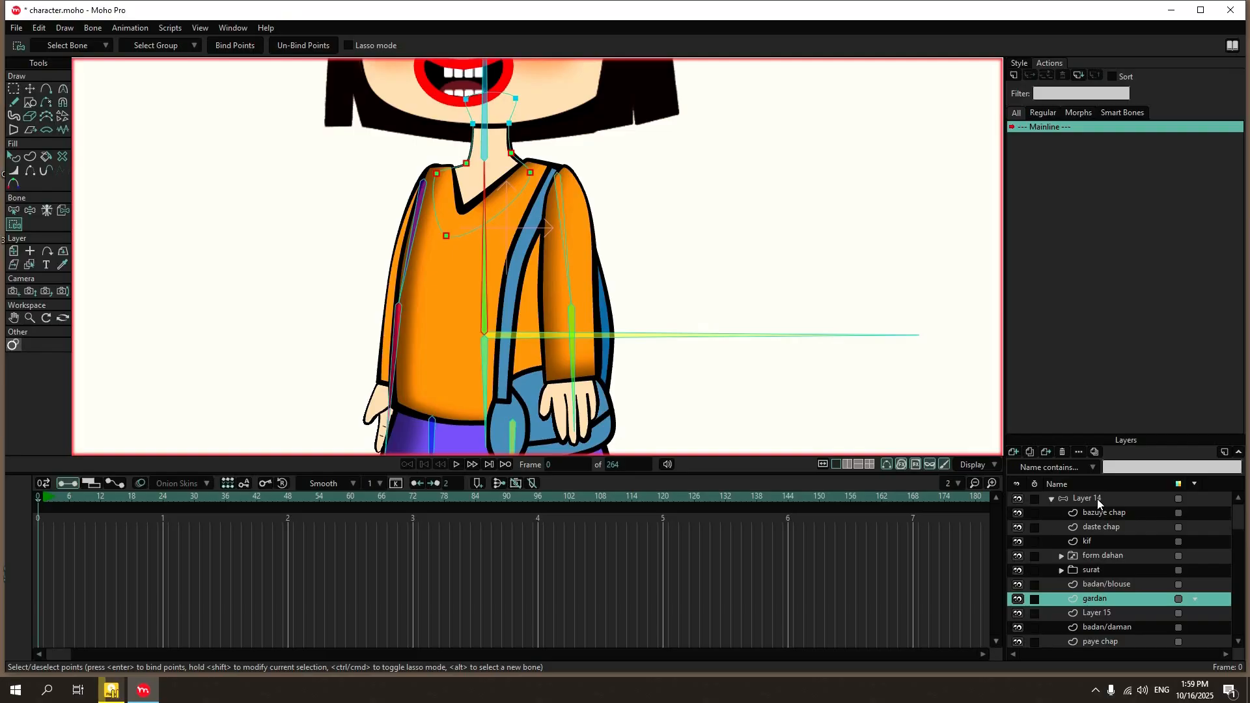
Tilt the head from Layer 14 with Manipulate Bones to check how the neck bends.
left_click(1097, 499)
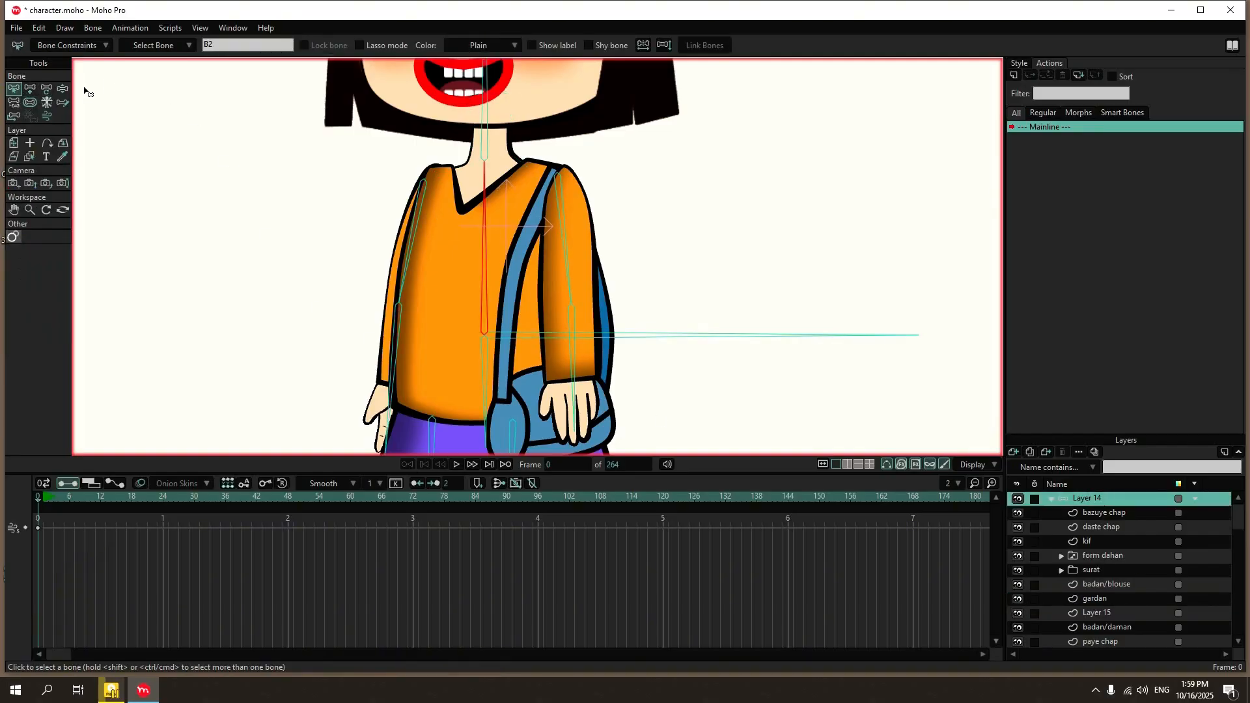
key("z")
scroll(495, 239, "down", 2)
scroll(494, 235, "down", 7)
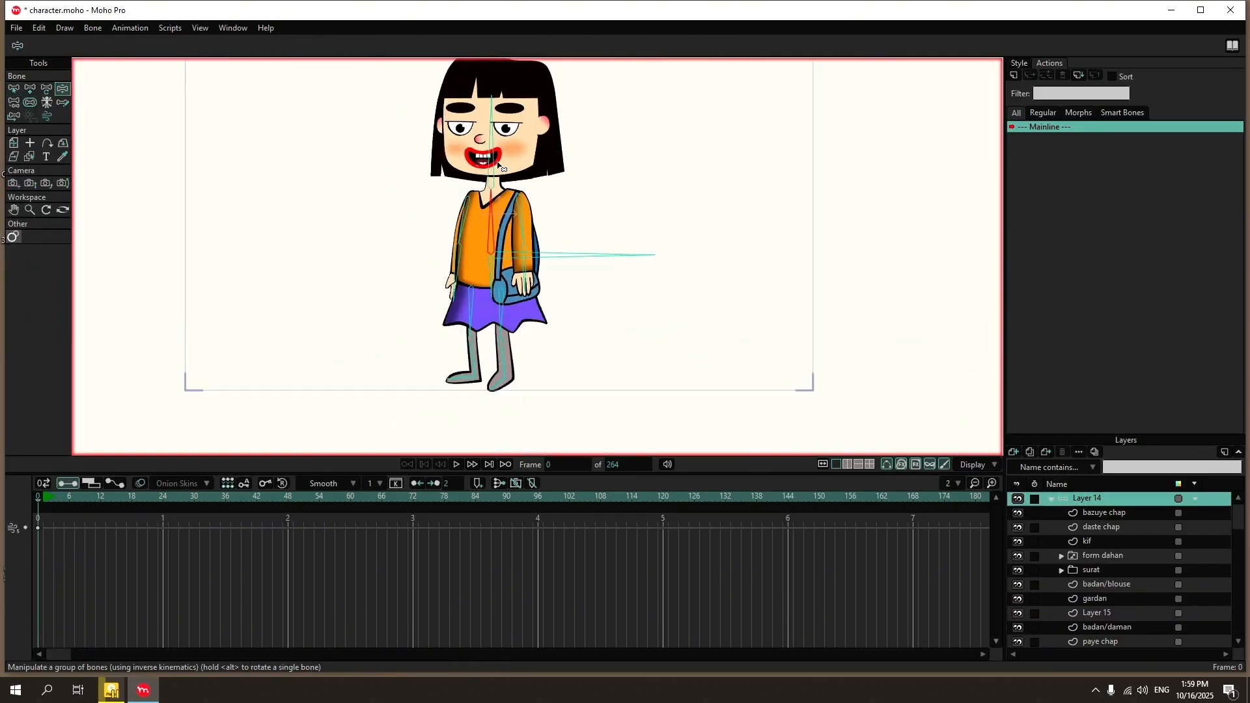
scroll(491, 107, "up", 2)
left_click_drag(492, 109, 459, 129)
scroll(515, 178, "up", 5)
scroll(466, 143, "down", 4)
scroll(467, 143, "down", 2)
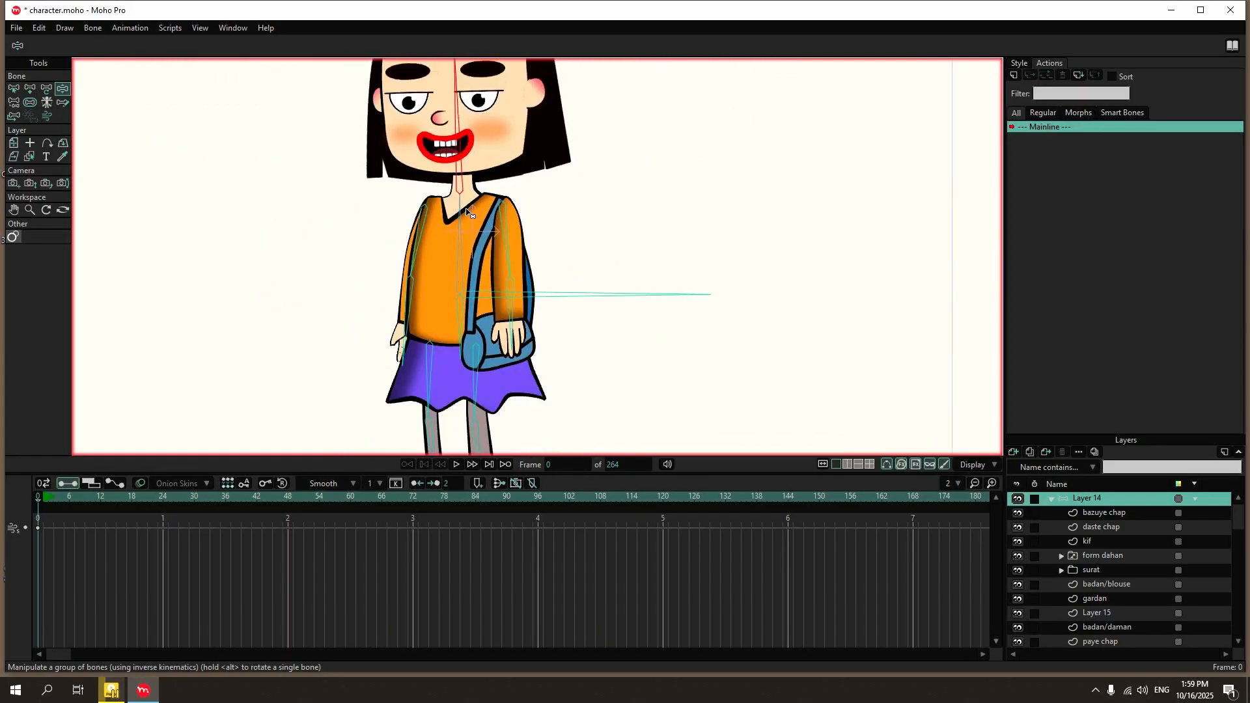
Try moving the torso bone and the horizontal root bone with Manipulate Bones, and undo each move.
left_click_drag(464, 217, 374, 226)
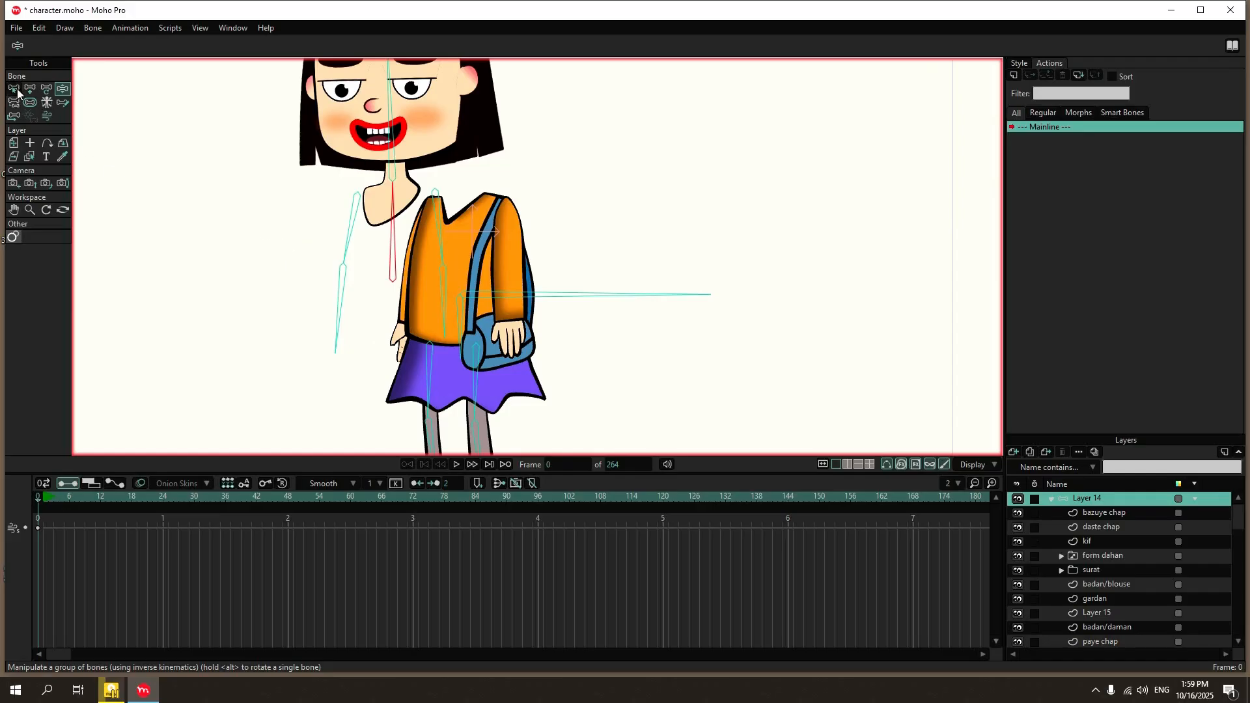
key("ctrl+z")
scroll(315, 157, "down", 4)
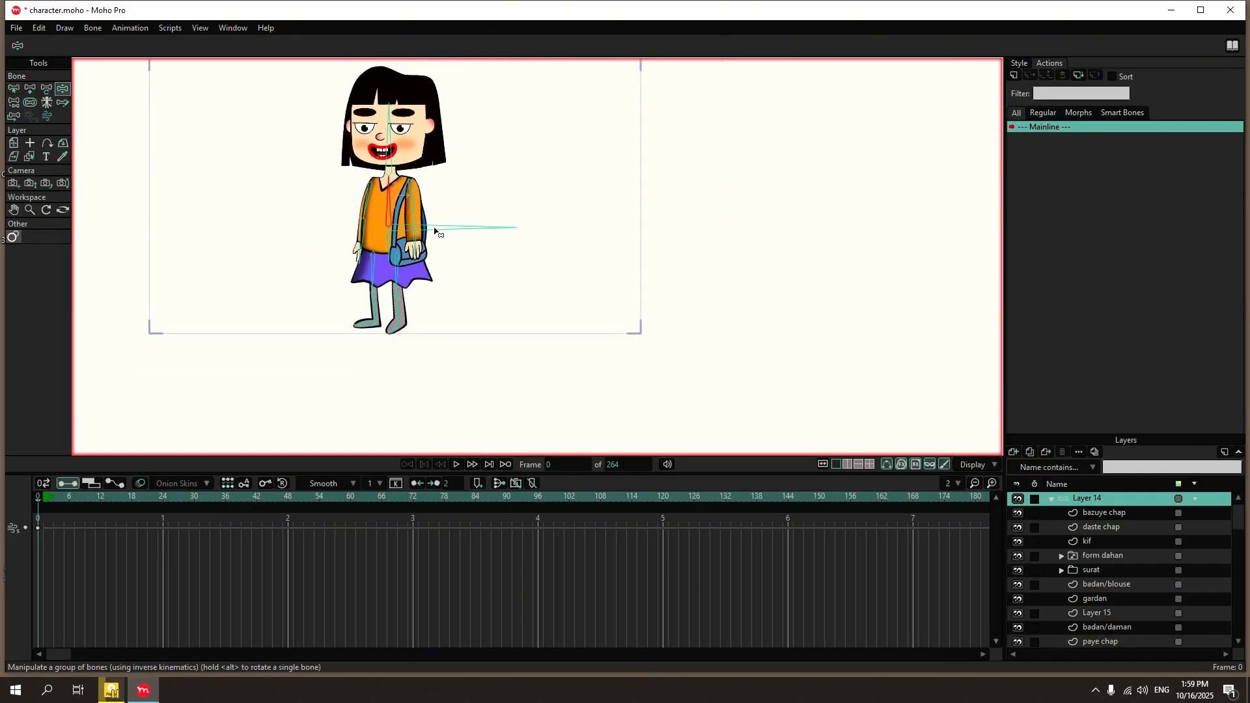
left_click_drag(437, 229, 470, 318)
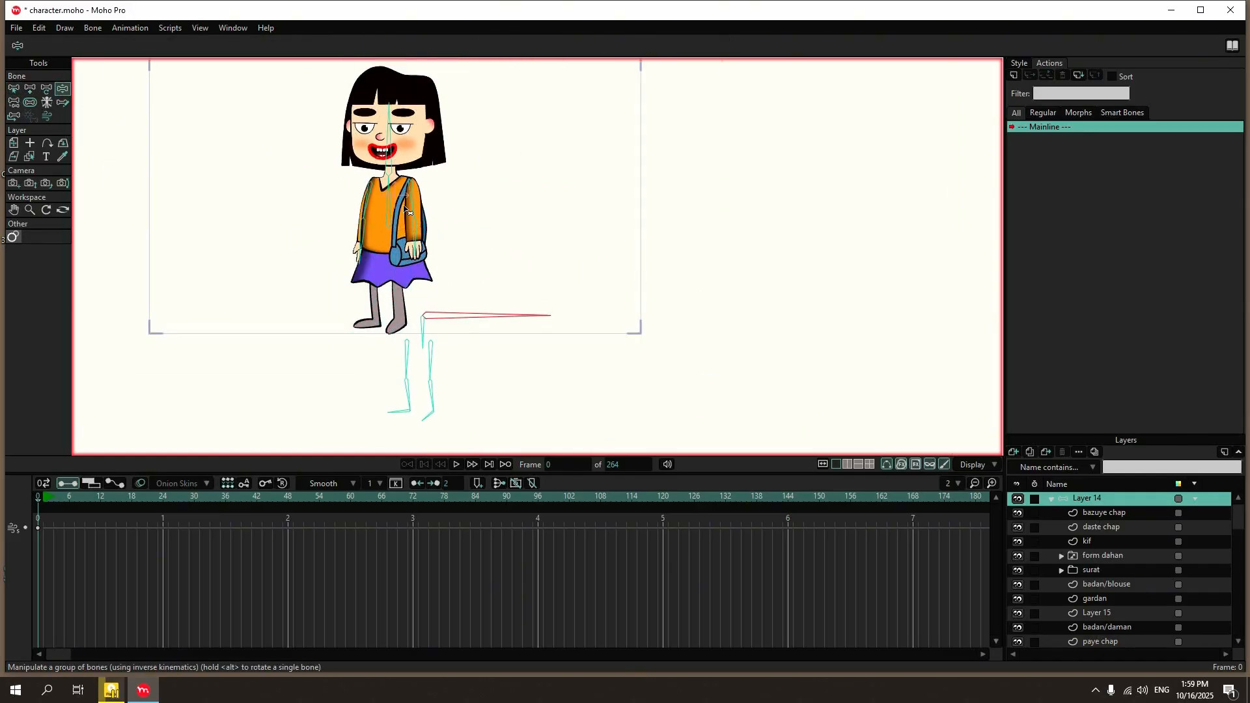
left_click_drag(393, 199, 570, 119)
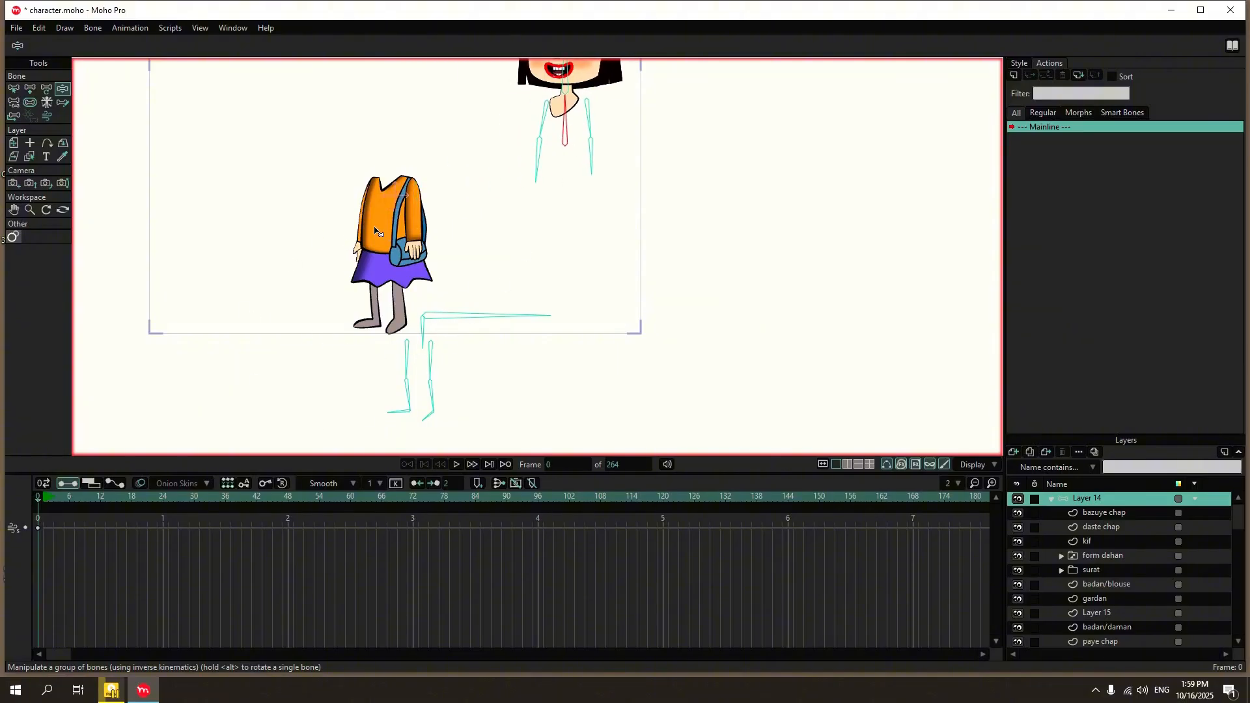
key("ctrl+z")
key("ctrl+z")
scroll(405, 197, "up", 5)
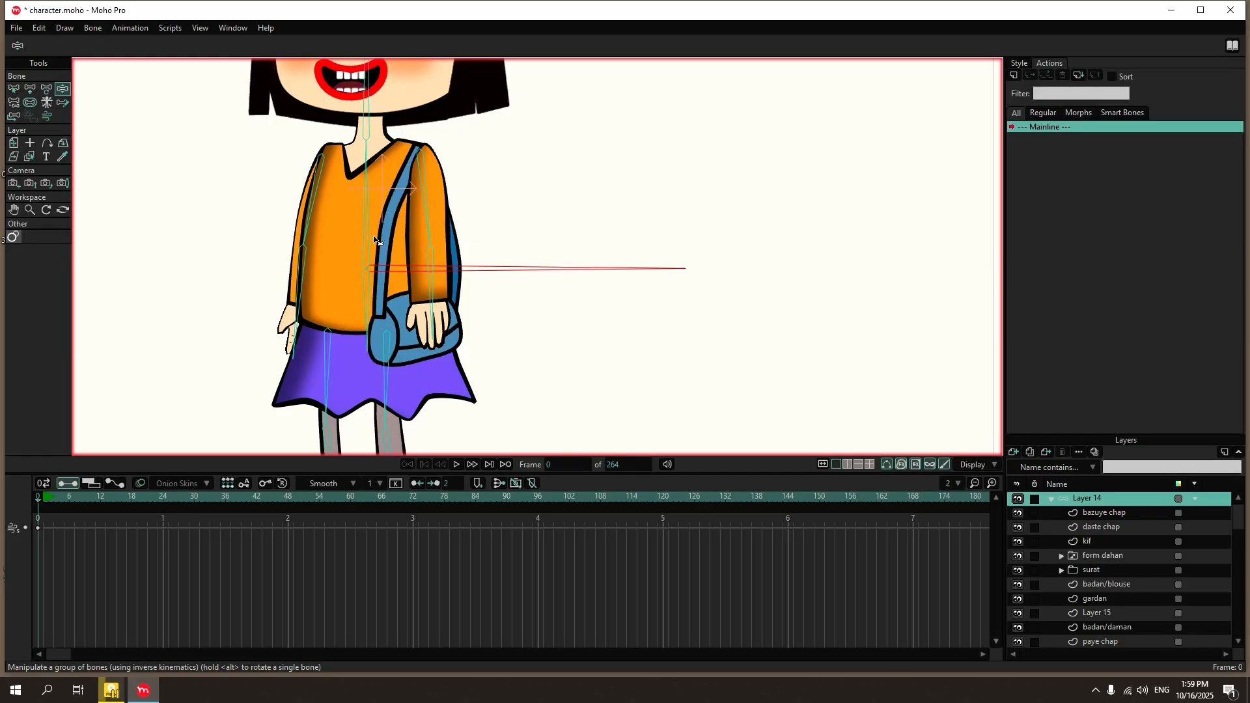
left_click_drag(376, 241, 714, 174)
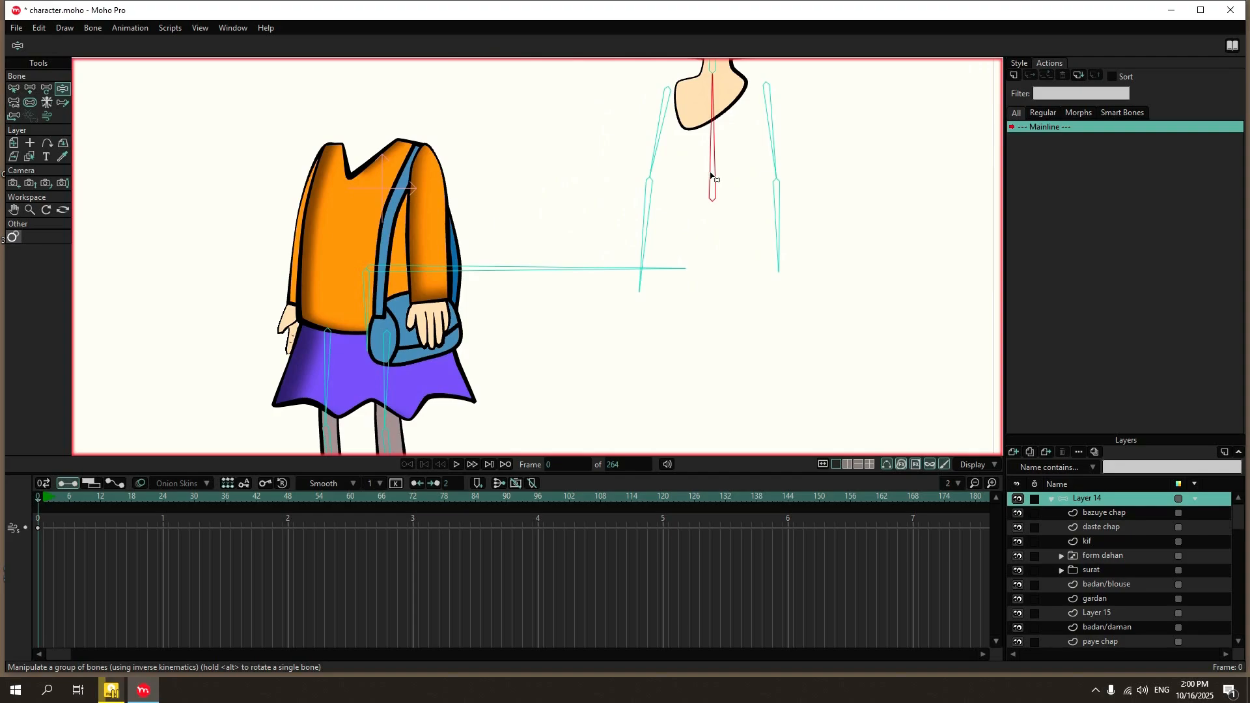
key("ctrl+z")
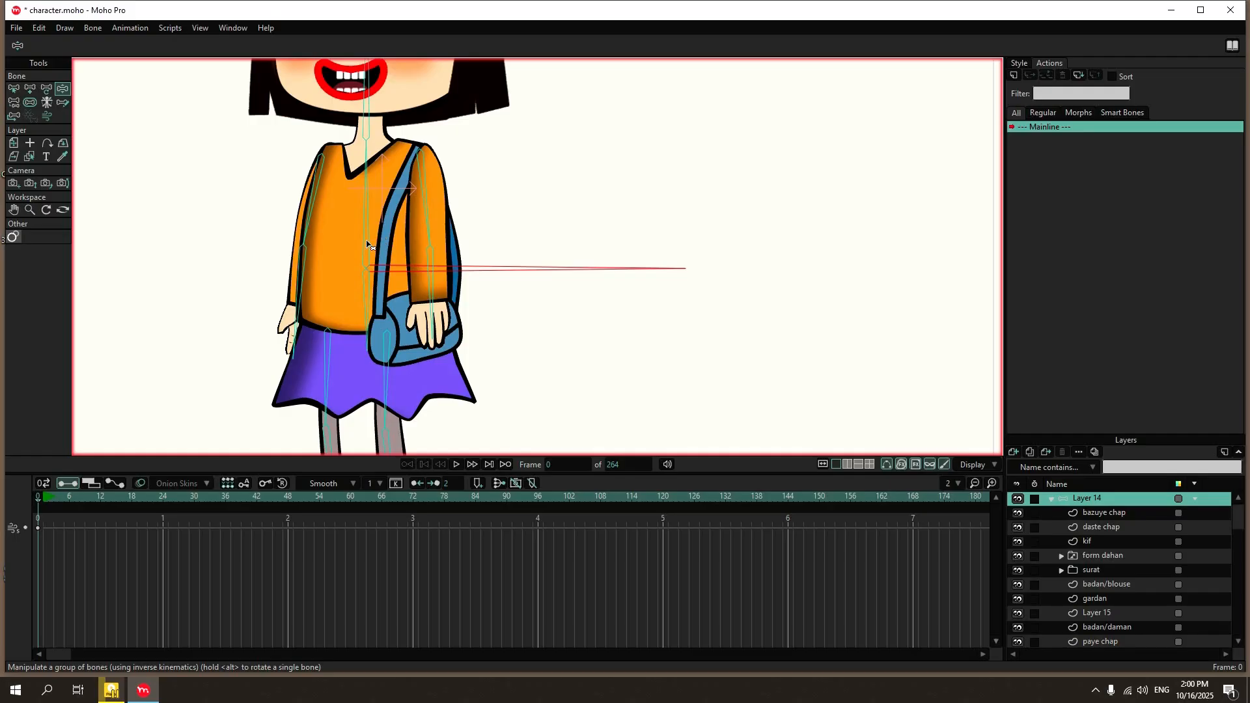
Attach the torso bone to the horizontal root bone as its parent with Reparent Bone.
left_click(367, 204)
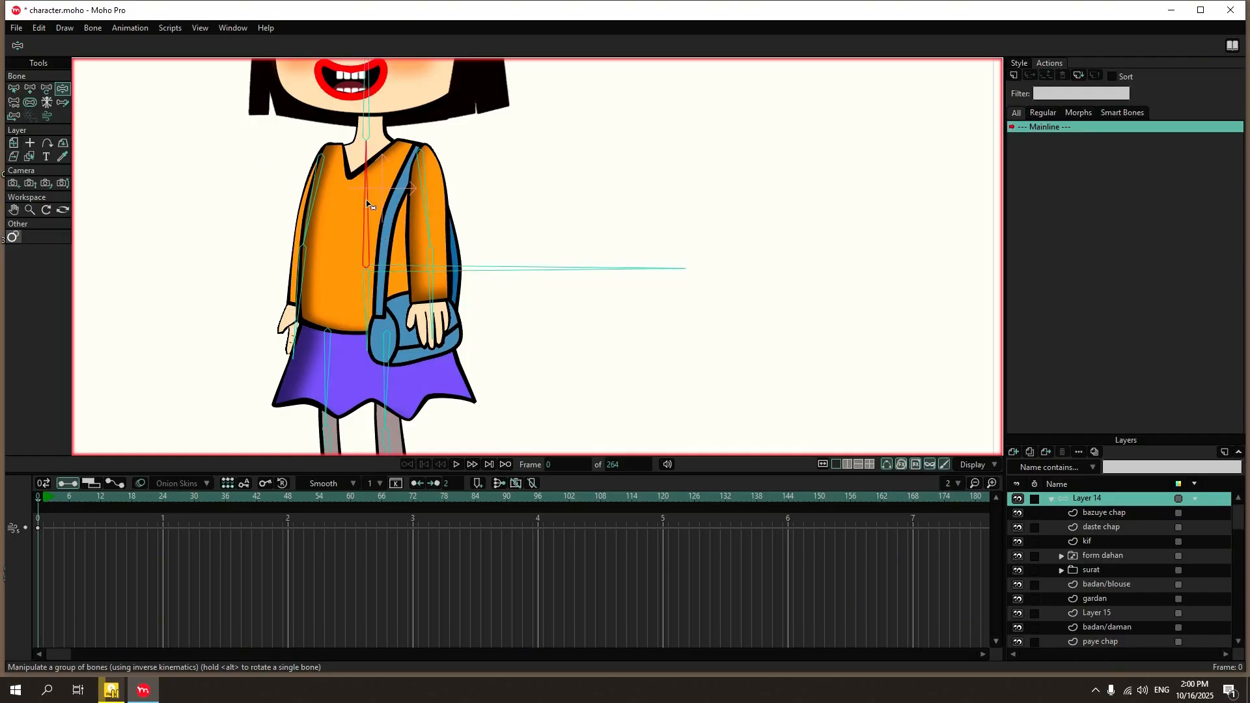
left_click(17, 99)
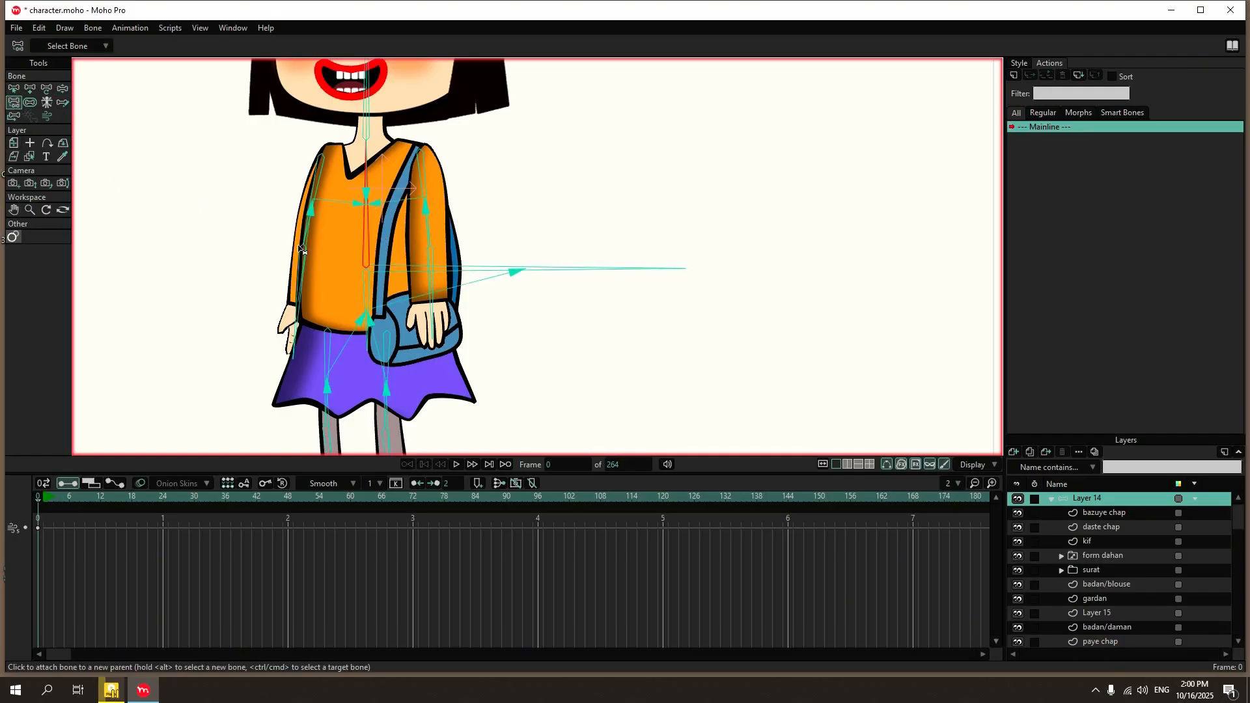
left_click(409, 268)
Move the horizontal root bone with Manipulate Bones to check that the whole skeleton follows.
left_click(60, 88)
scroll(381, 163, "down", 4)
left_click_drag(472, 196, 583, 190)
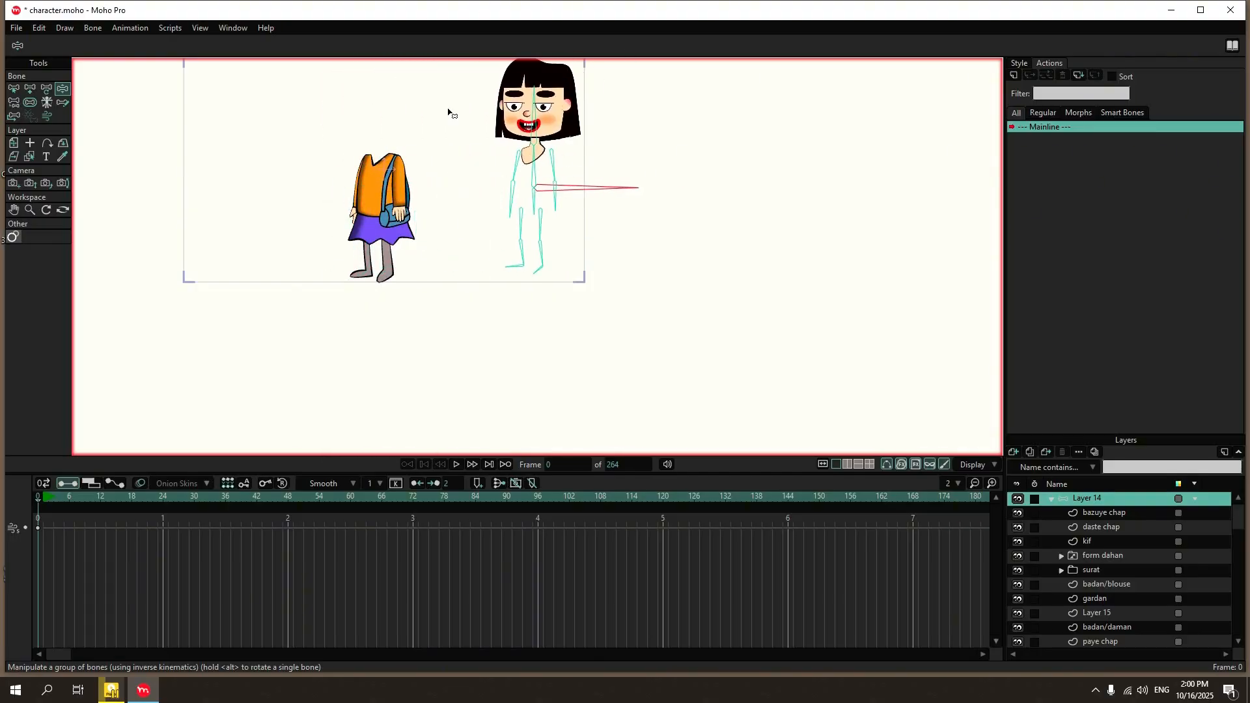
Bind the upper points of the badan/blouse layer to the upper torso bone with Bind Points.
left_click(14, 88)
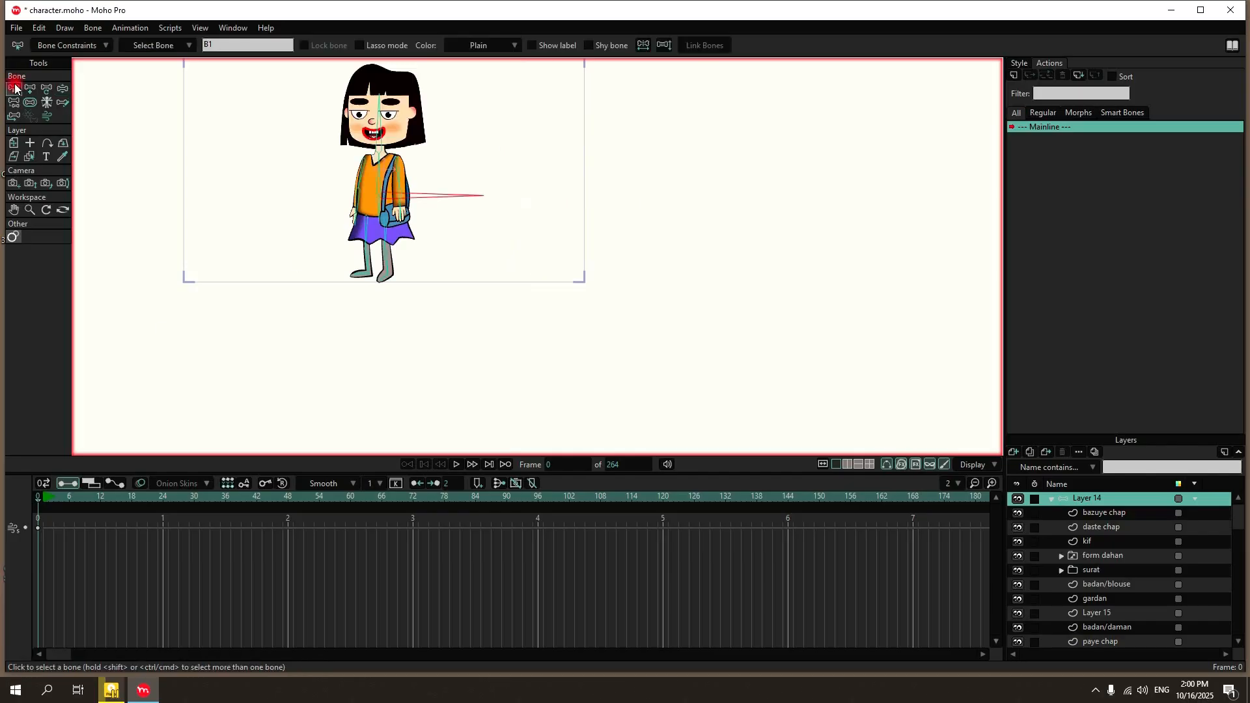
scroll(388, 189, "up", 5)
scroll(390, 187, "down", 2)
scroll(387, 184, "up", 3)
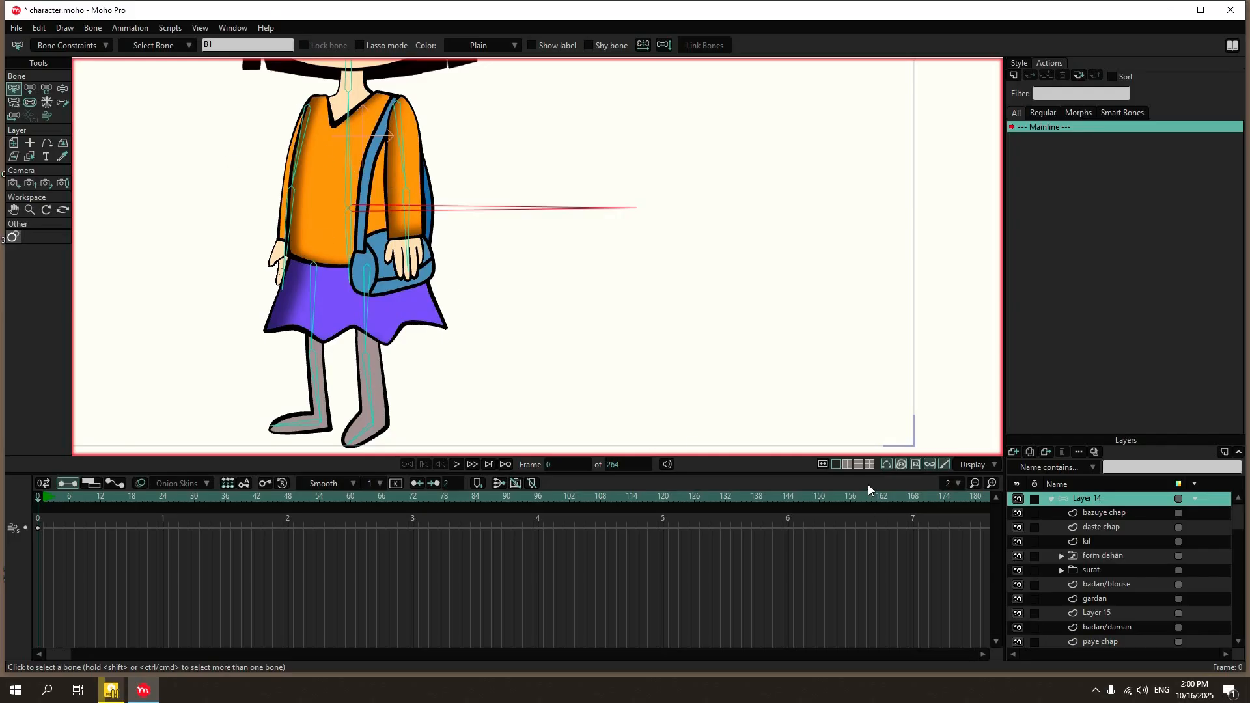
left_click(1146, 585)
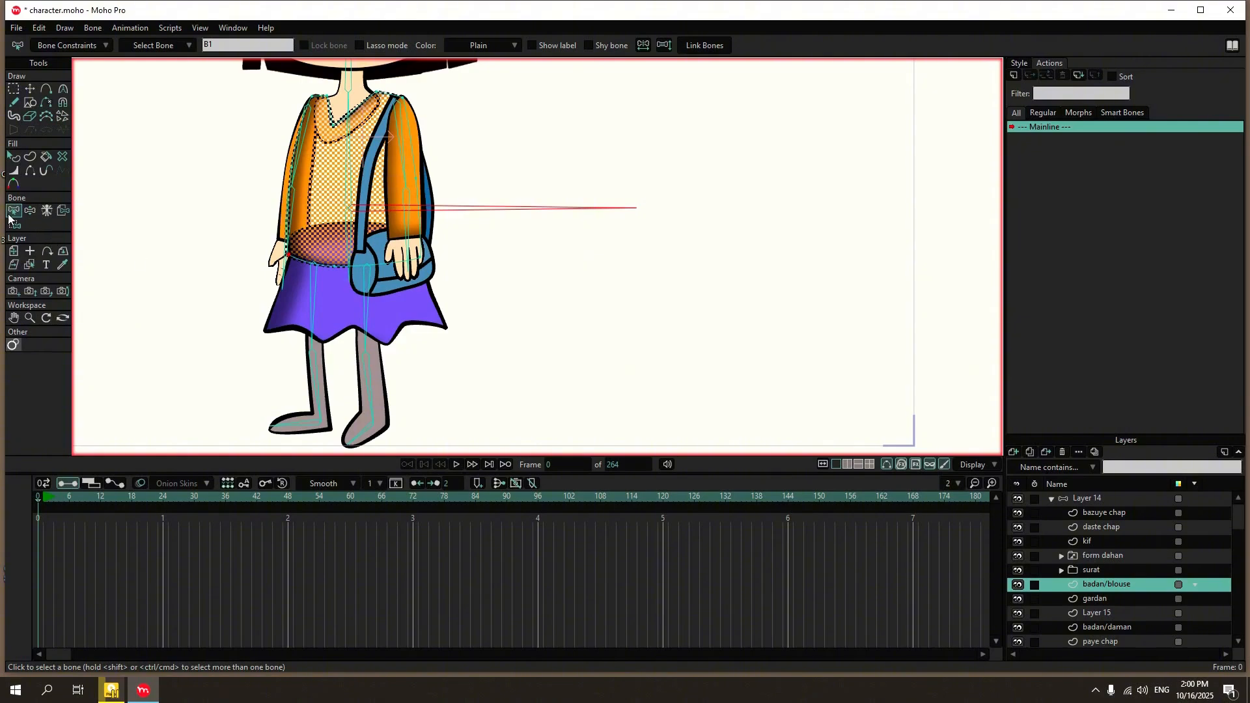
left_click(352, 171)
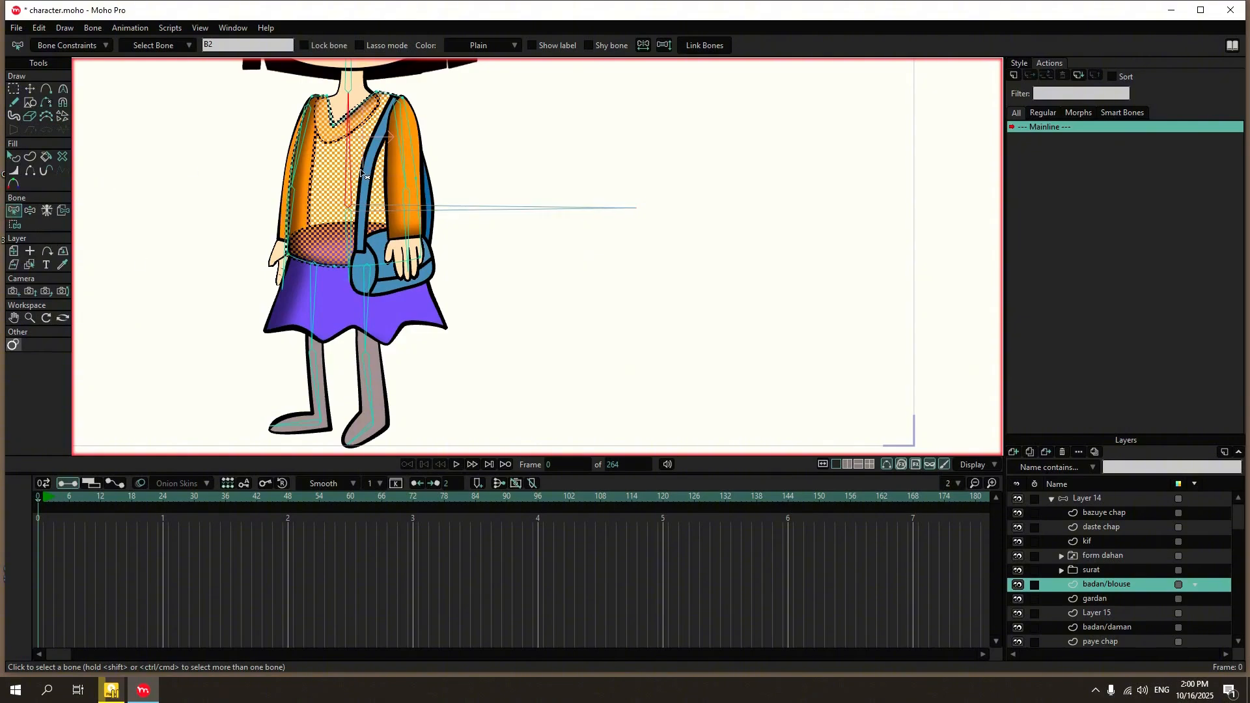
left_click(14, 224)
left_click_drag(234, 78, 479, 188)
left_click(228, 49)
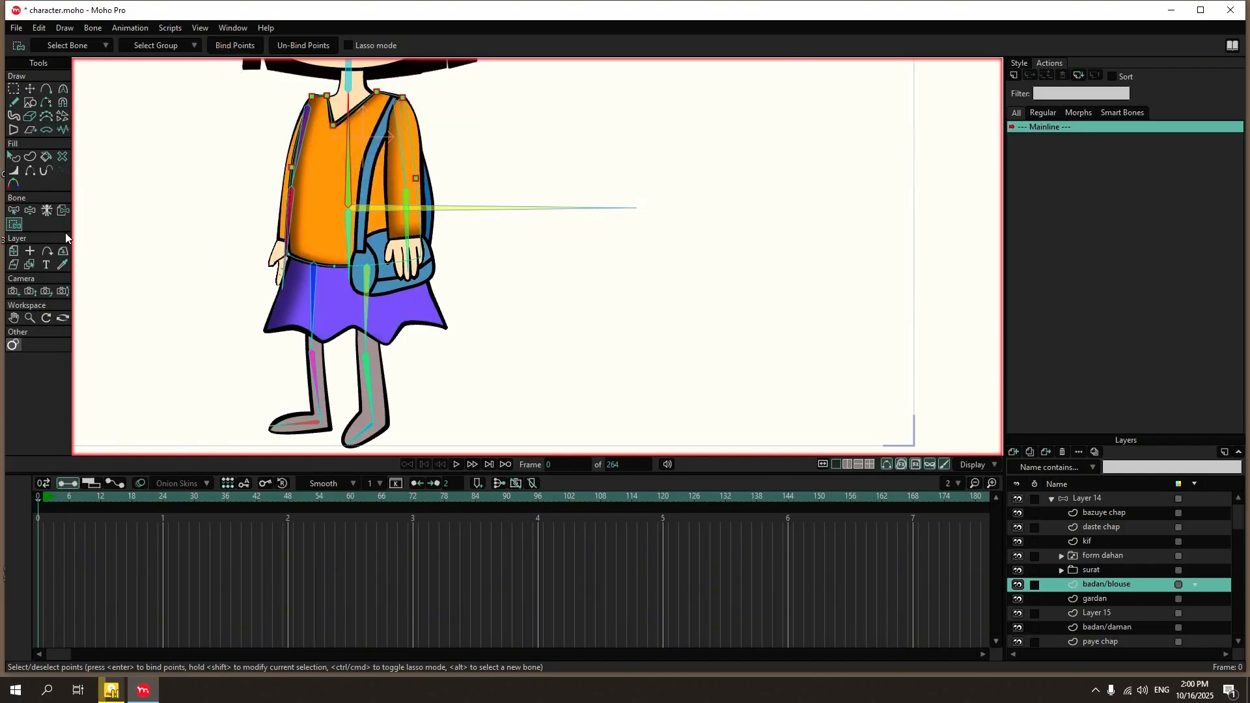
Bind the blouse's lower hem points to the short hip bone below the root bone.
left_click(14, 210)
left_click(14, 224)
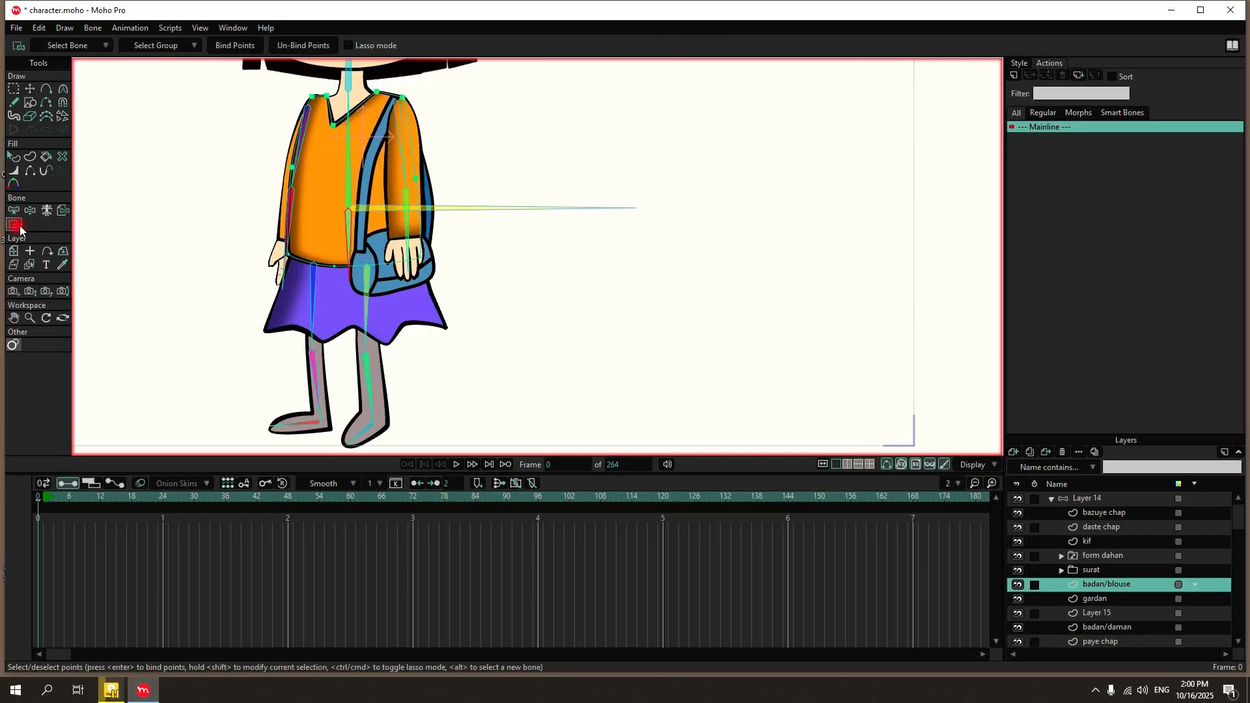
left_click_drag(187, 224, 553, 304)
left_click(226, 50)
scroll(321, 250, "up", 3)
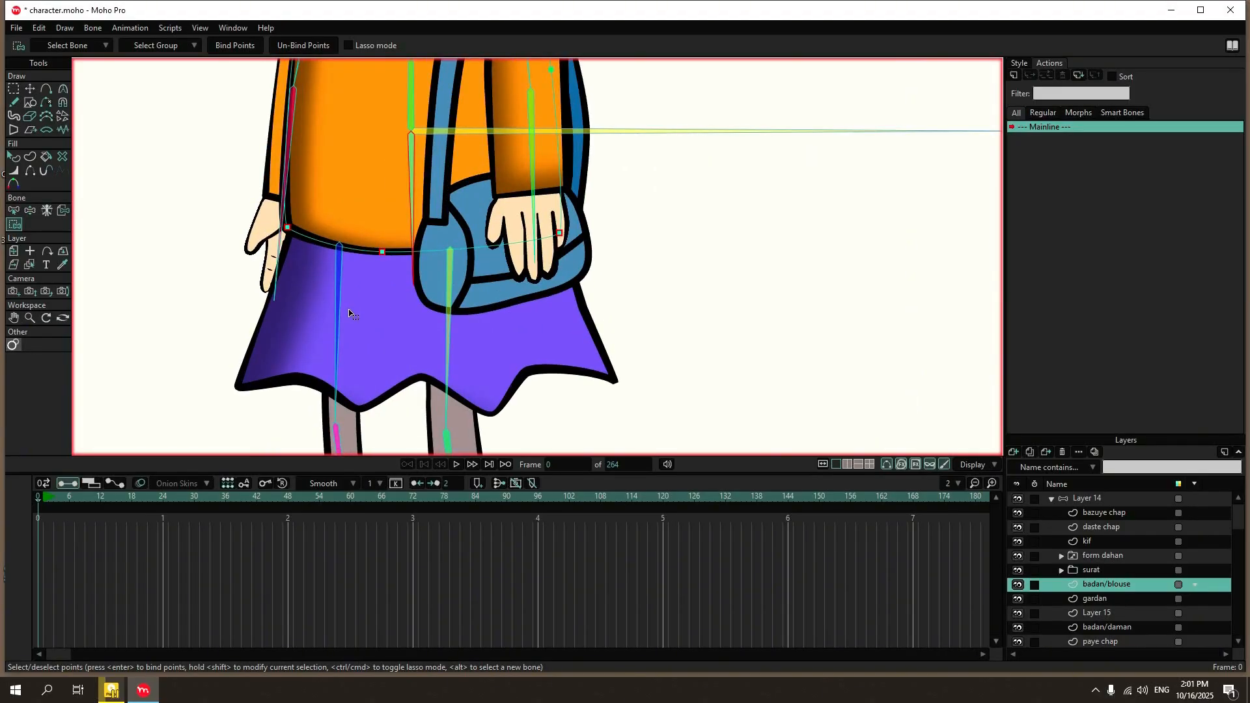
scroll(661, 300, "down", 3)
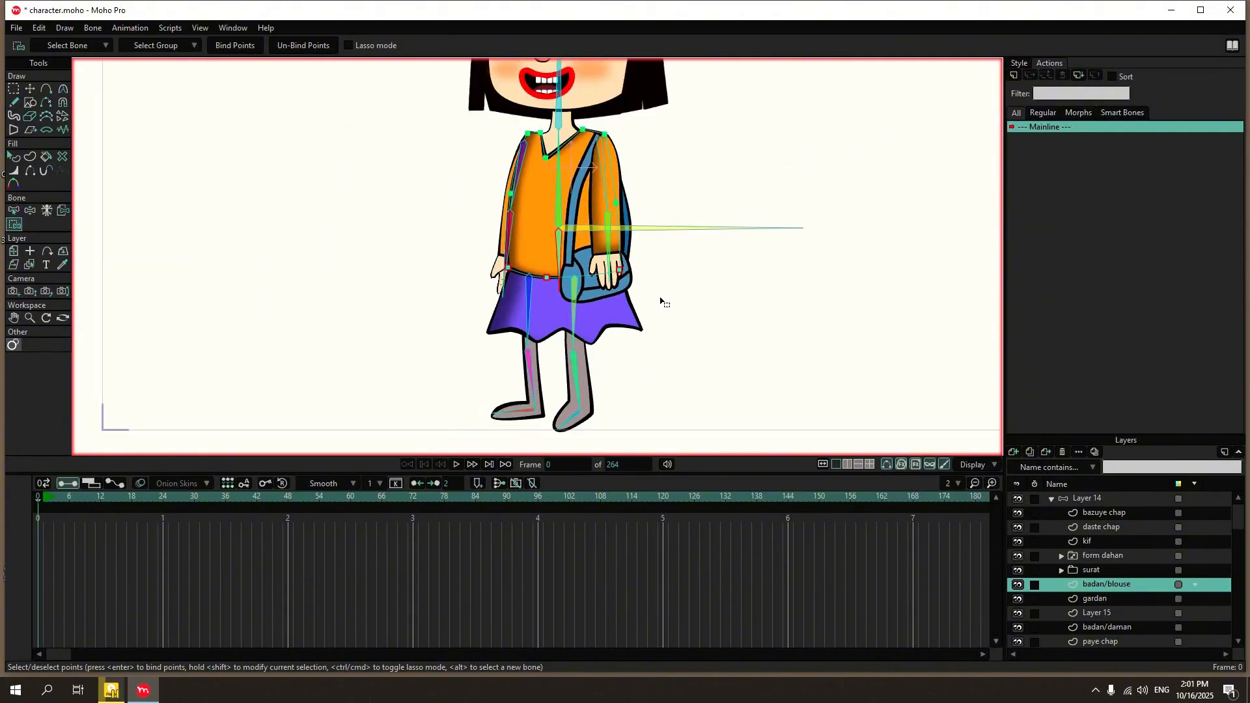
scroll(612, 120, "up", 3)
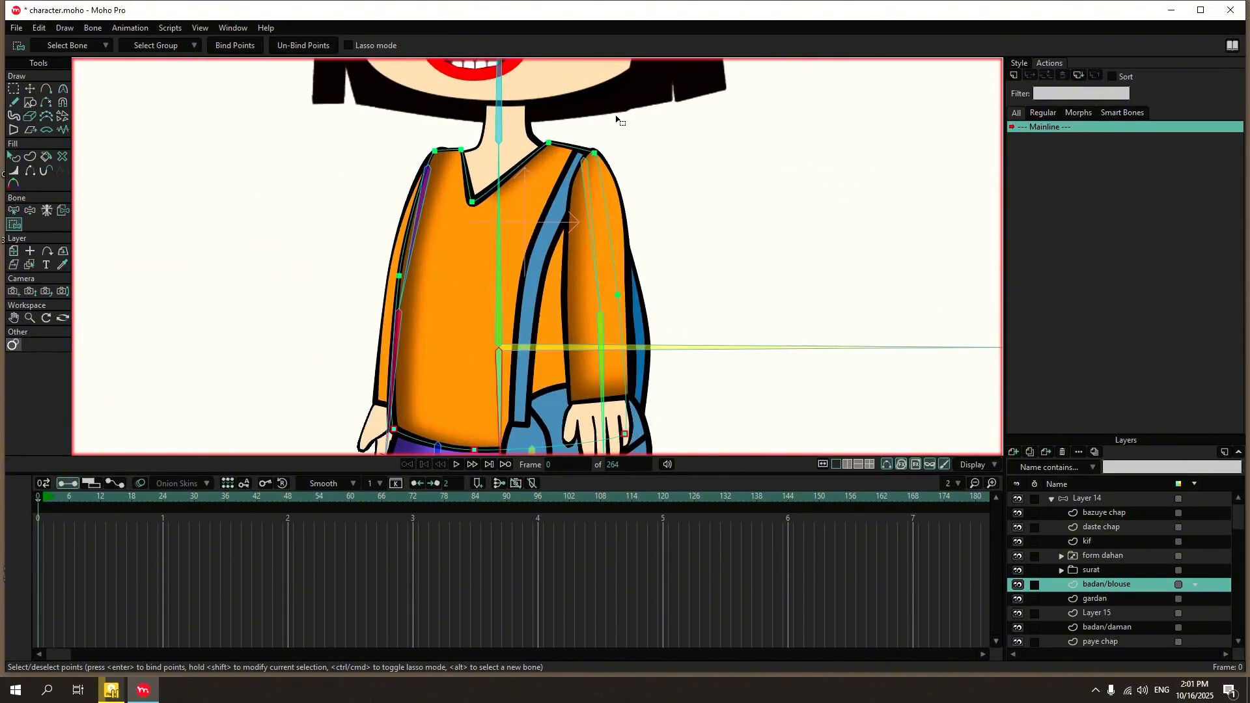
scroll(579, 228, "down", 2)
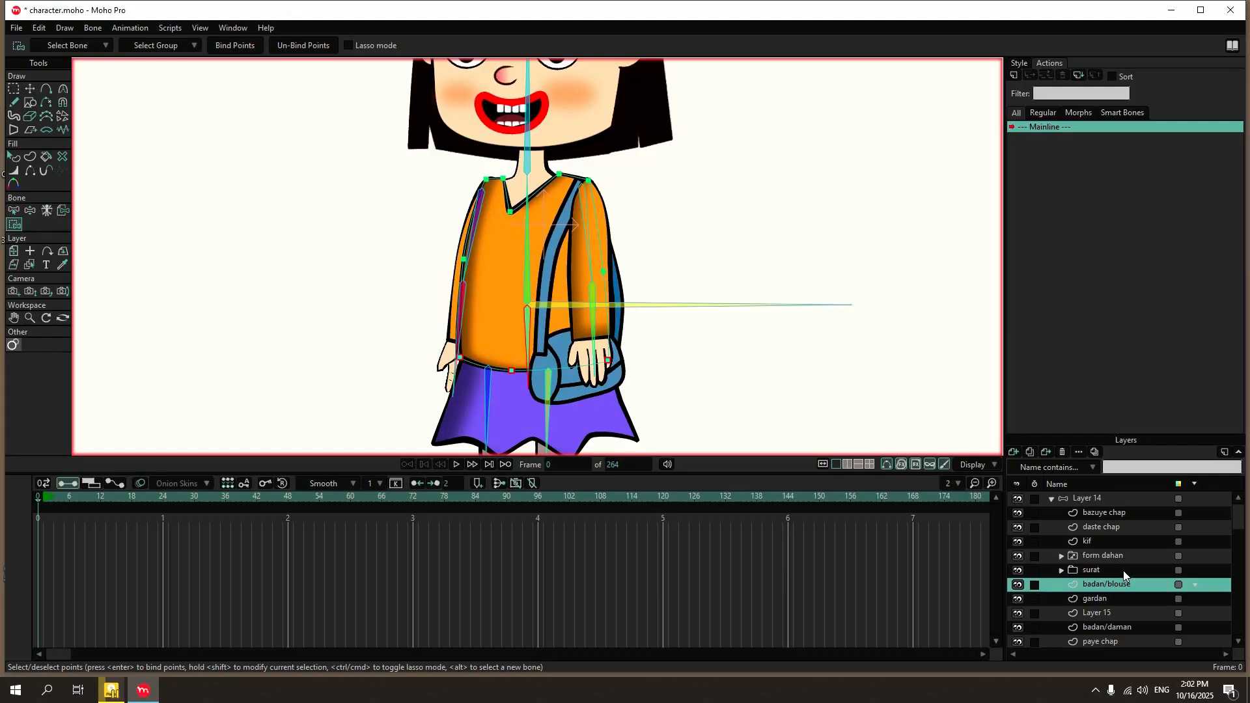
Bind the whole kif bag layer to the upper torso bone with Bind Layer.
left_click(1107, 543)
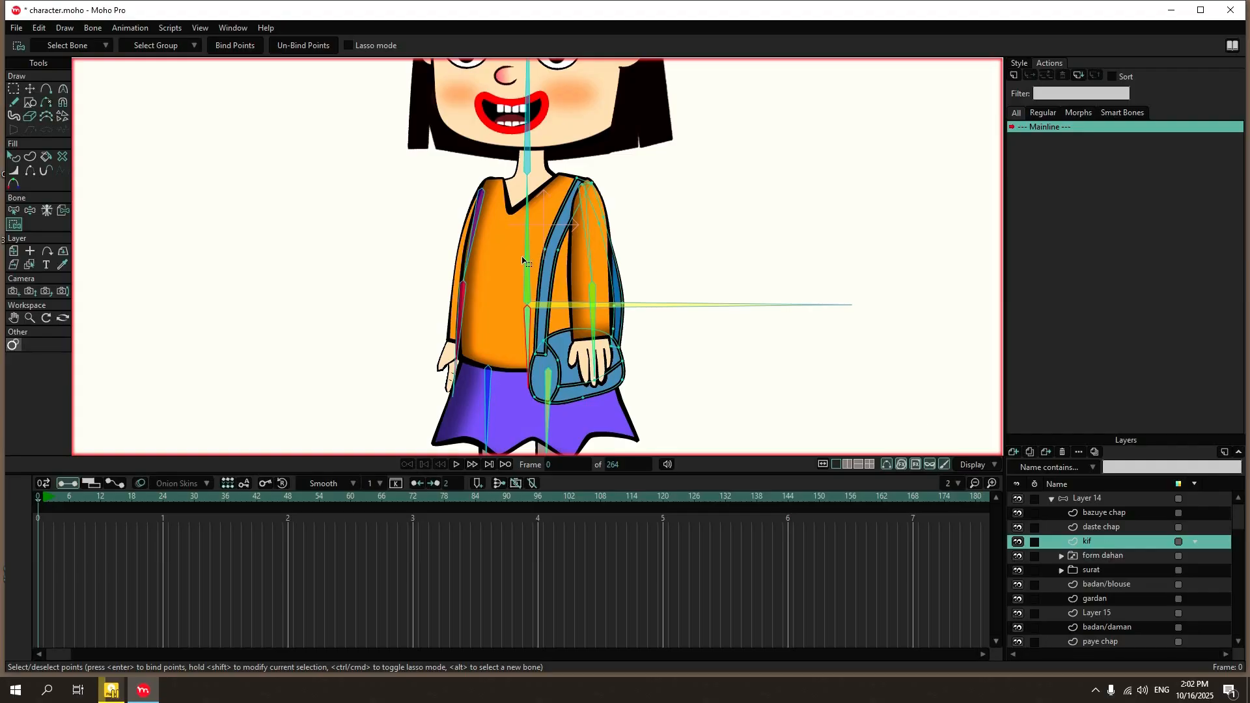
left_click(63, 211)
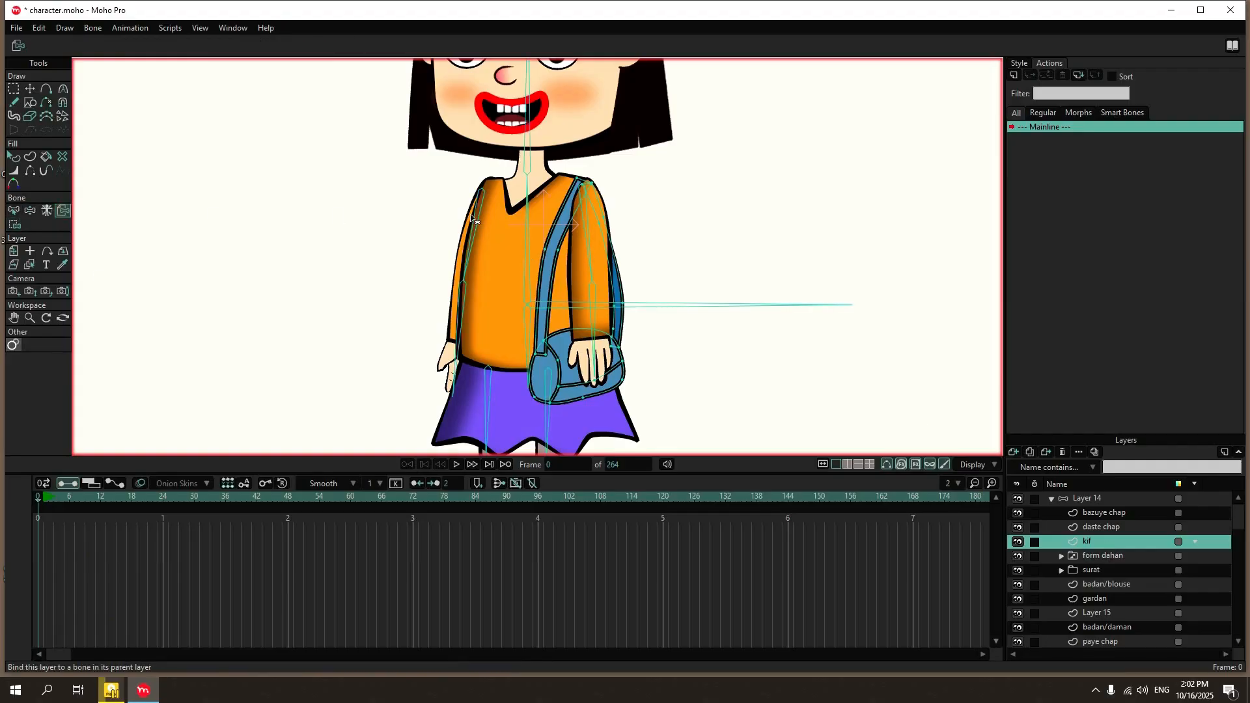
left_click(524, 221)
Bend the torso from Layer 14 with Manipulate Bones to check how the blouse and bag follow.
left_click(1092, 499)
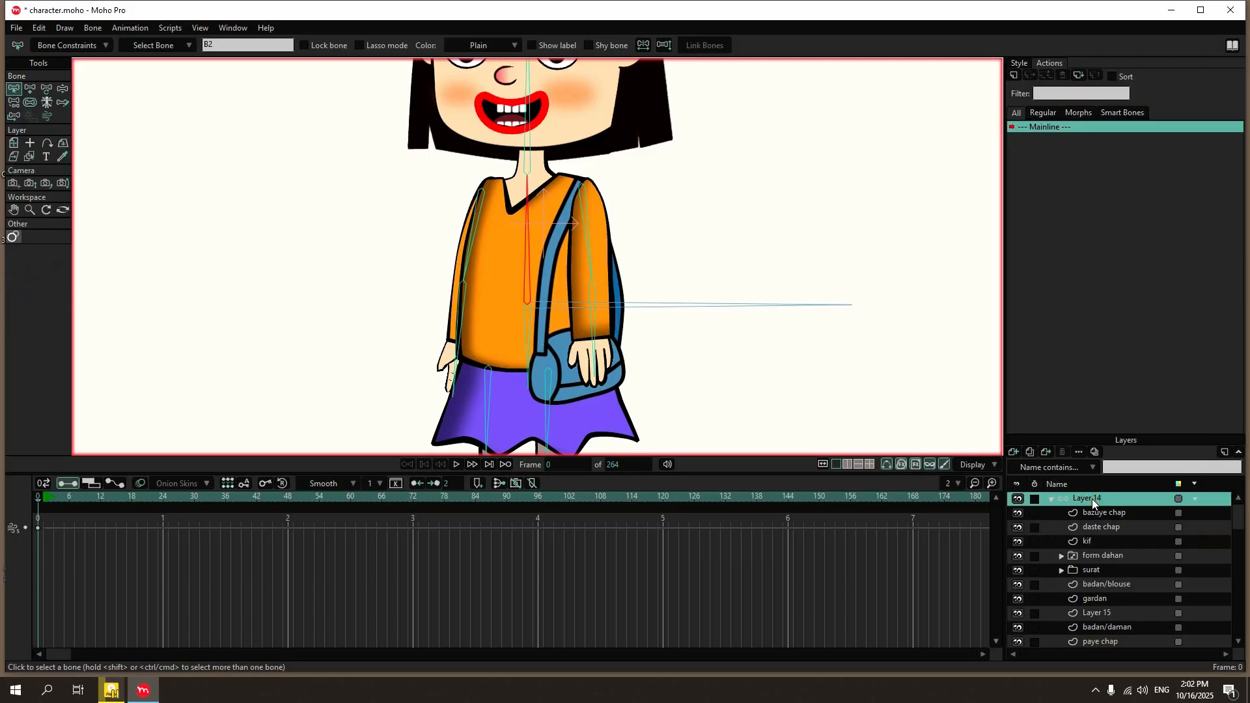
left_click(62, 89)
left_click_drag(526, 248, 521, 285)
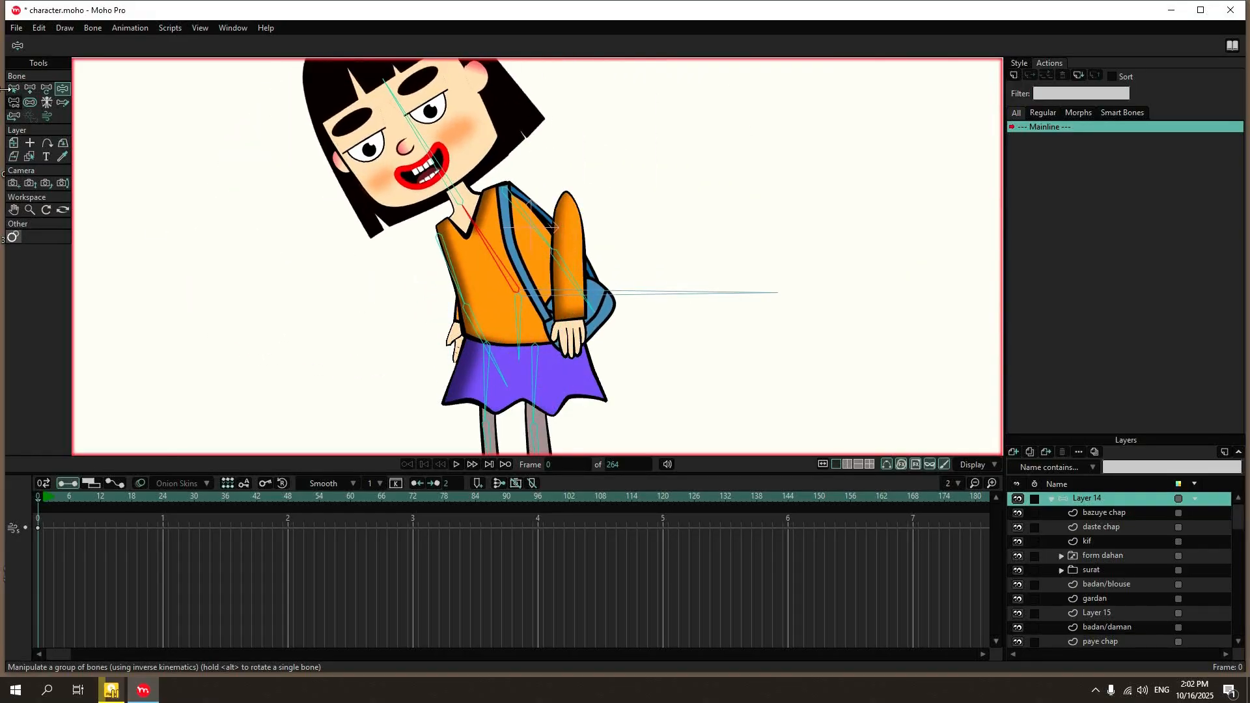
left_click(11, 90)
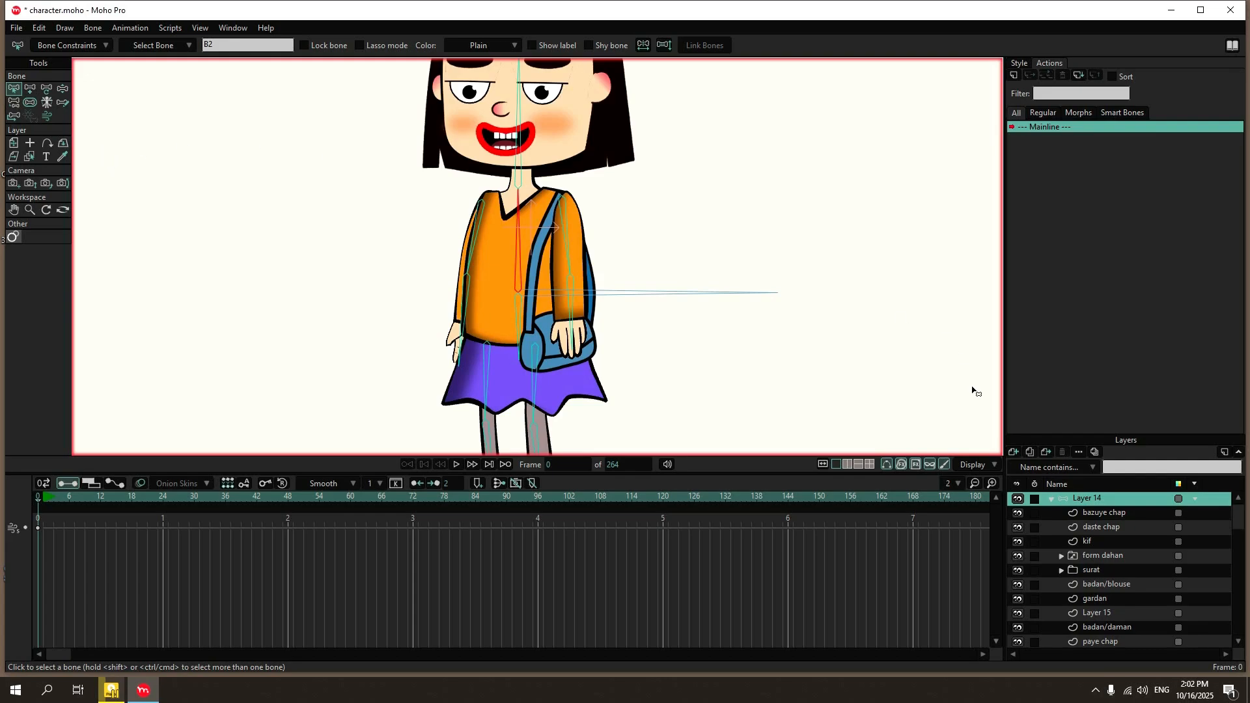
Bind the bazuye chap sleeve's upper points to its upper-arm bone and its cuff points to the forearm bone.
scroll(1116, 525, "down", 2)
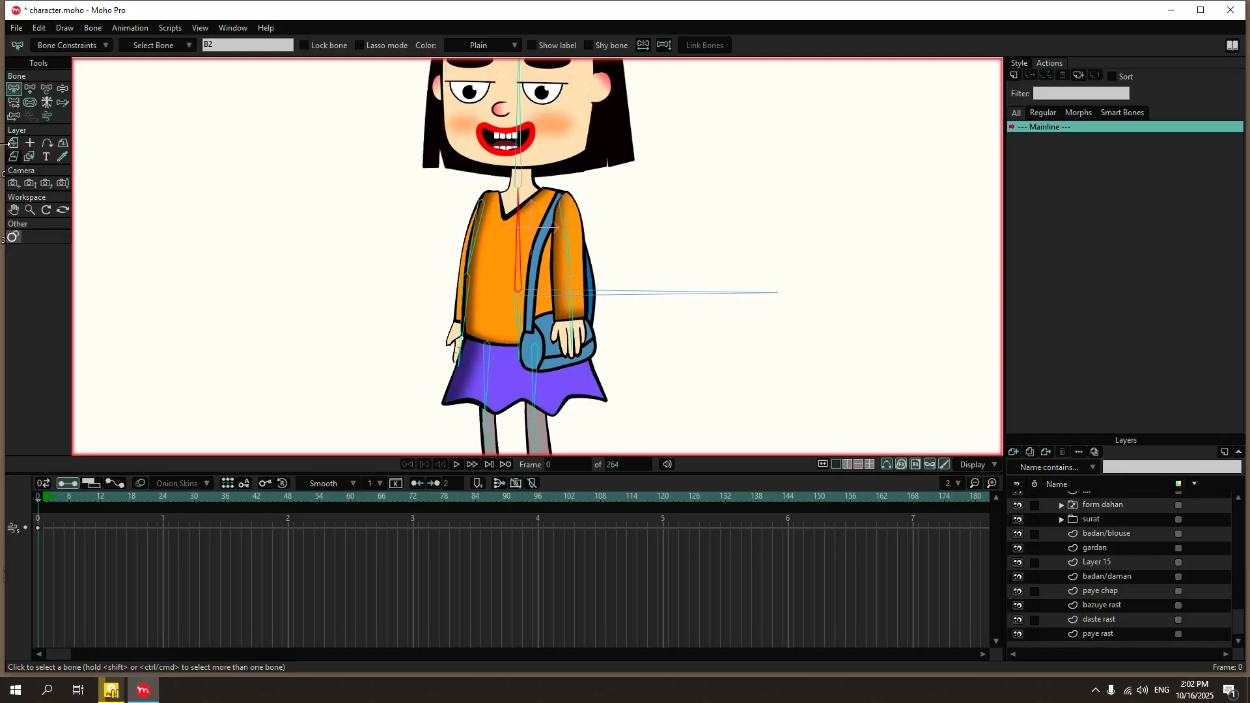
scroll(650, 213, "down", 1)
scroll(1220, 557, "up", 2)
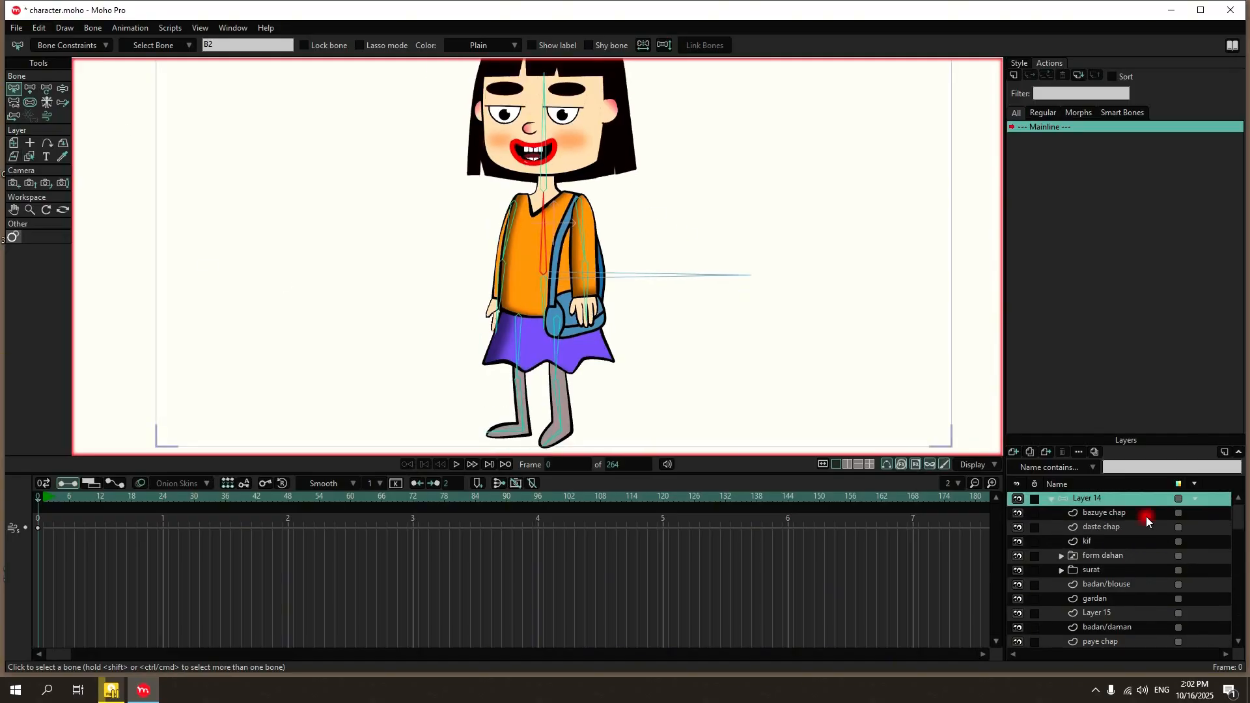
left_click(1146, 517)
scroll(600, 231, "up", 2)
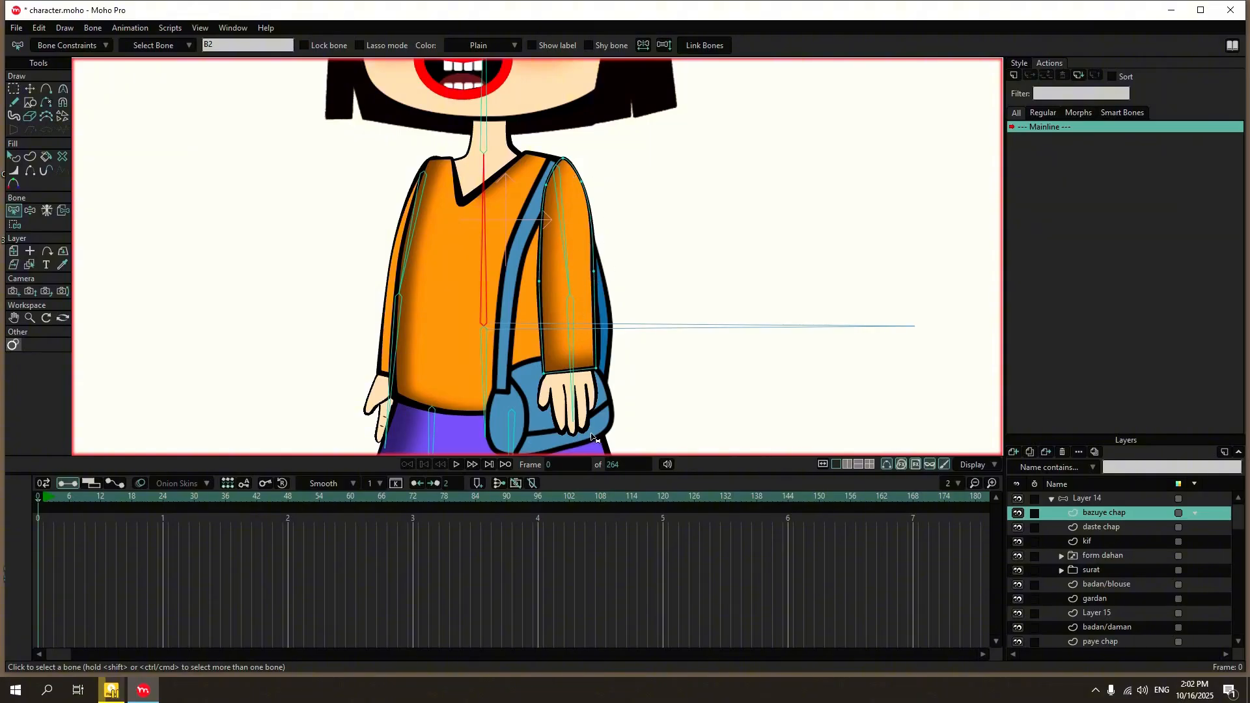
left_click(574, 216)
left_click(14, 224)
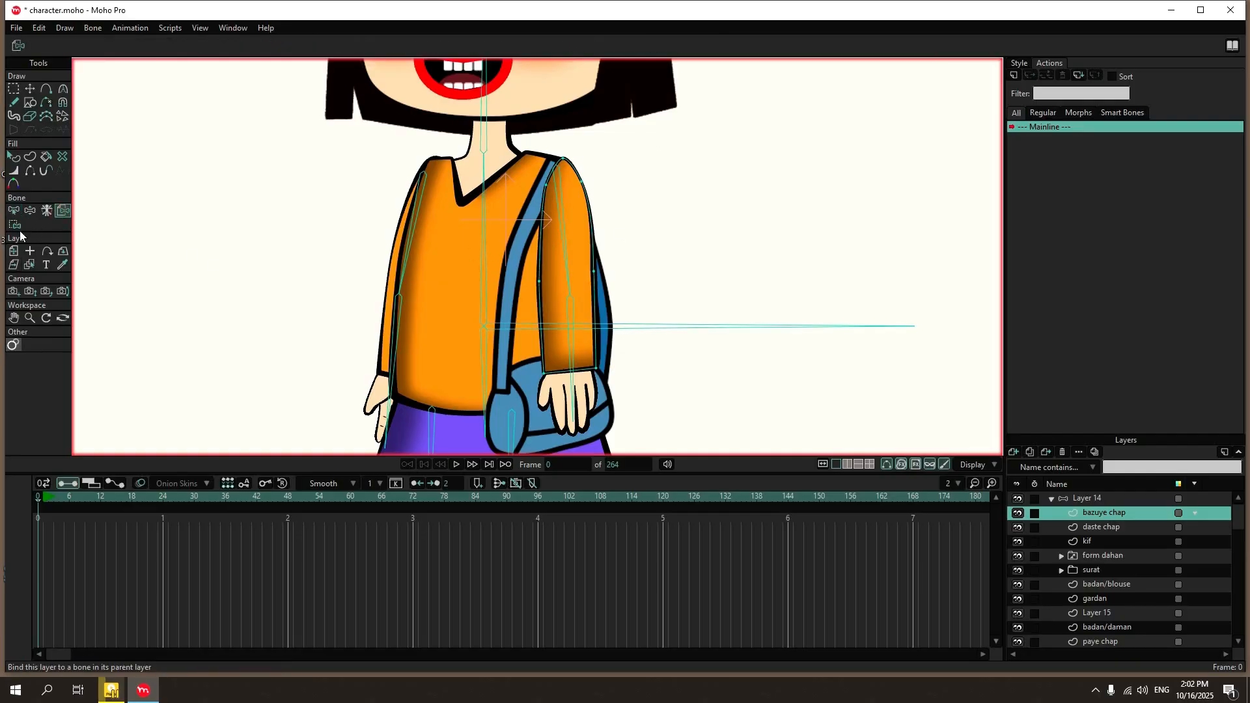
left_click_drag(614, 132, 532, 302)
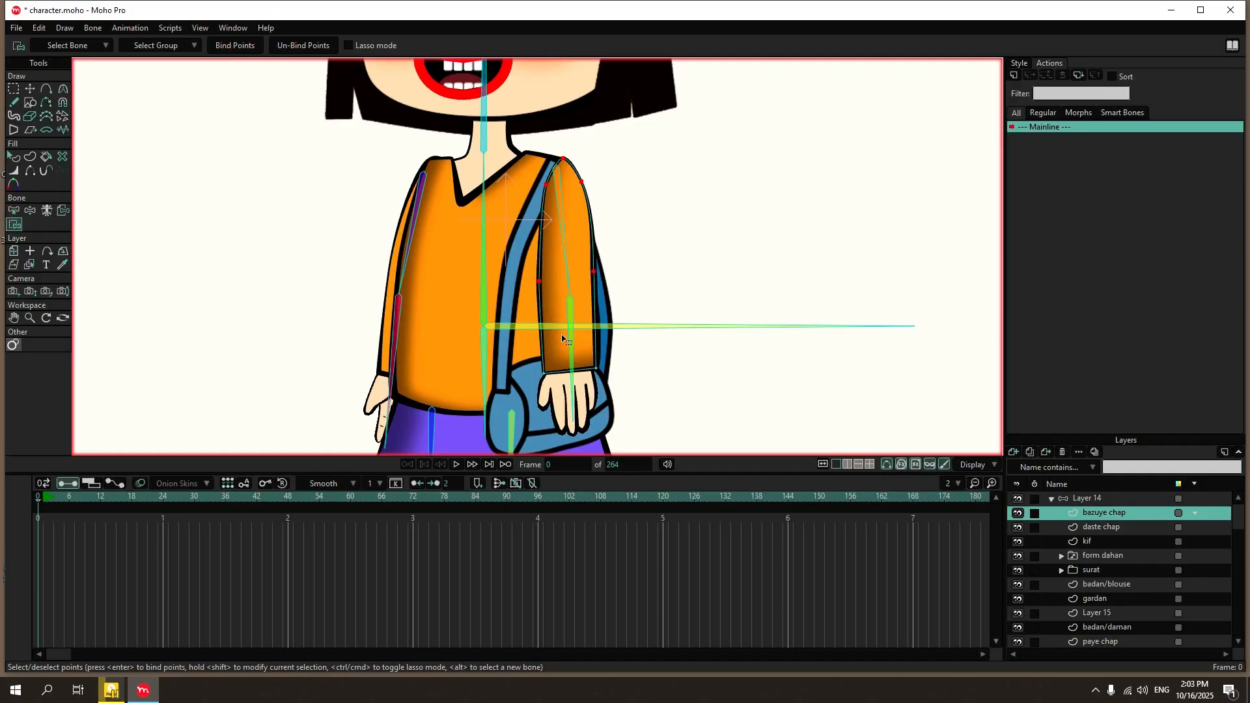
key("z")
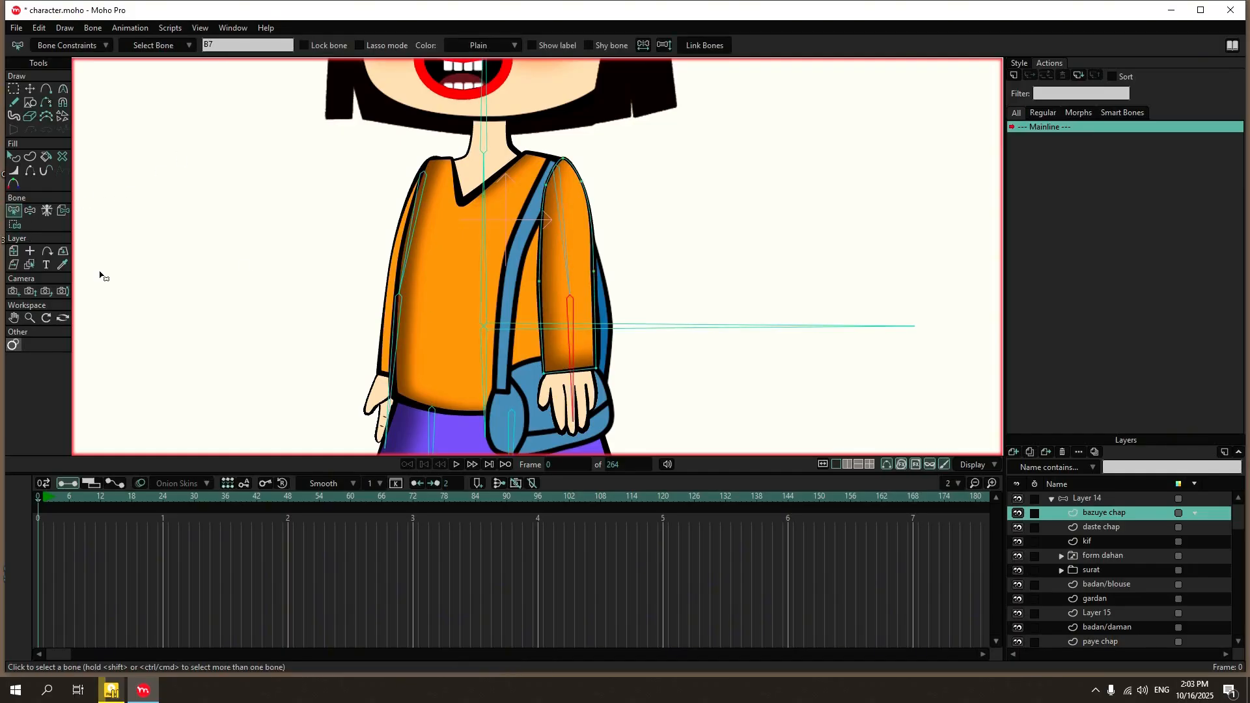
left_click(14, 224)
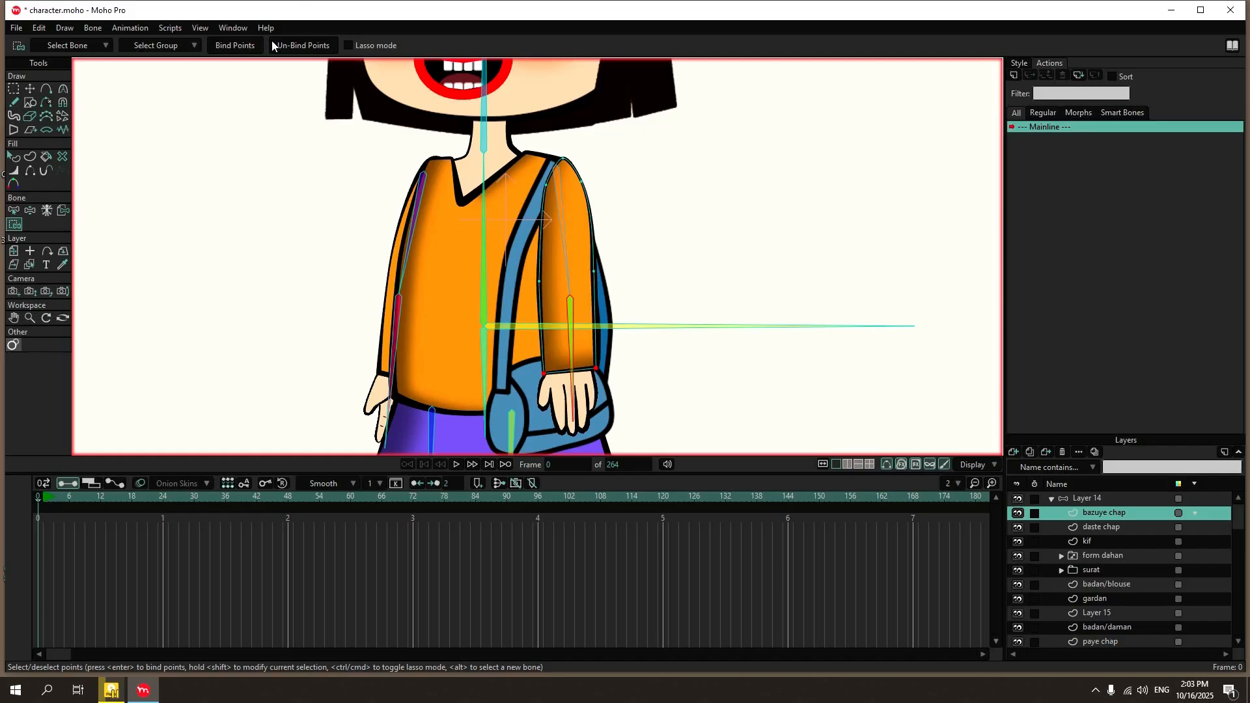
Bind the daste chap hand layer to the forearm bone of the same arm.
left_click(1103, 529)
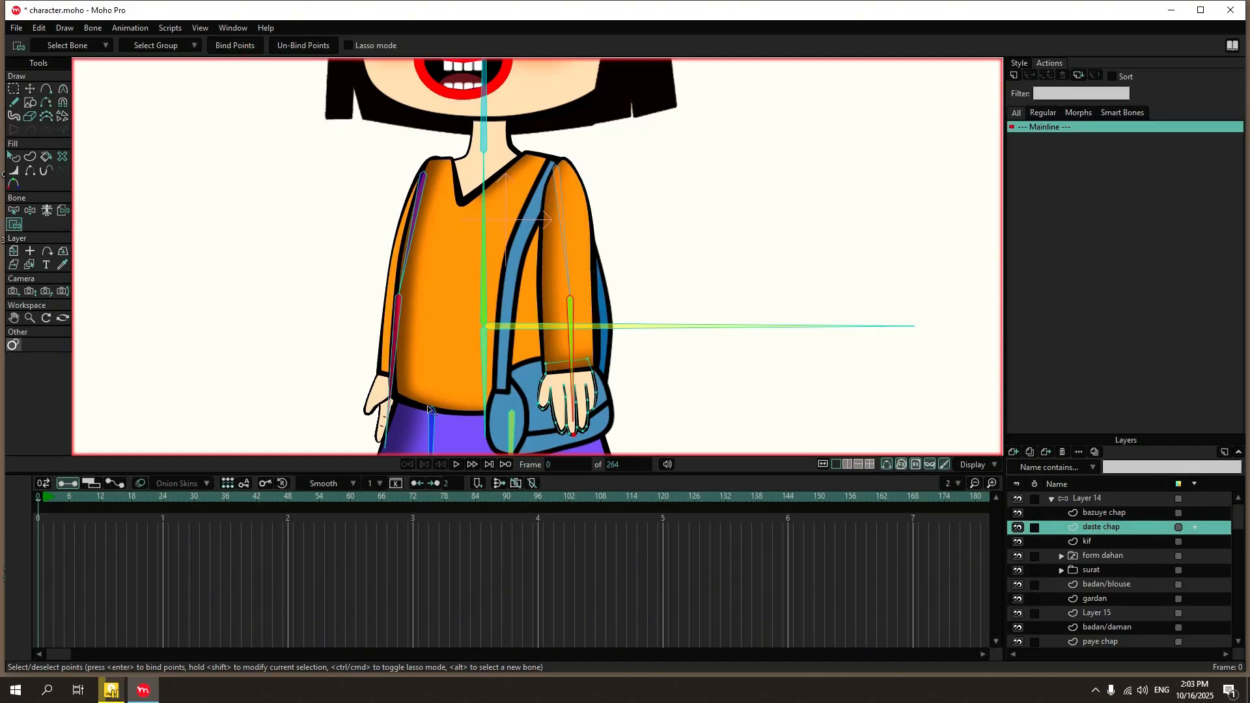
left_click(63, 210)
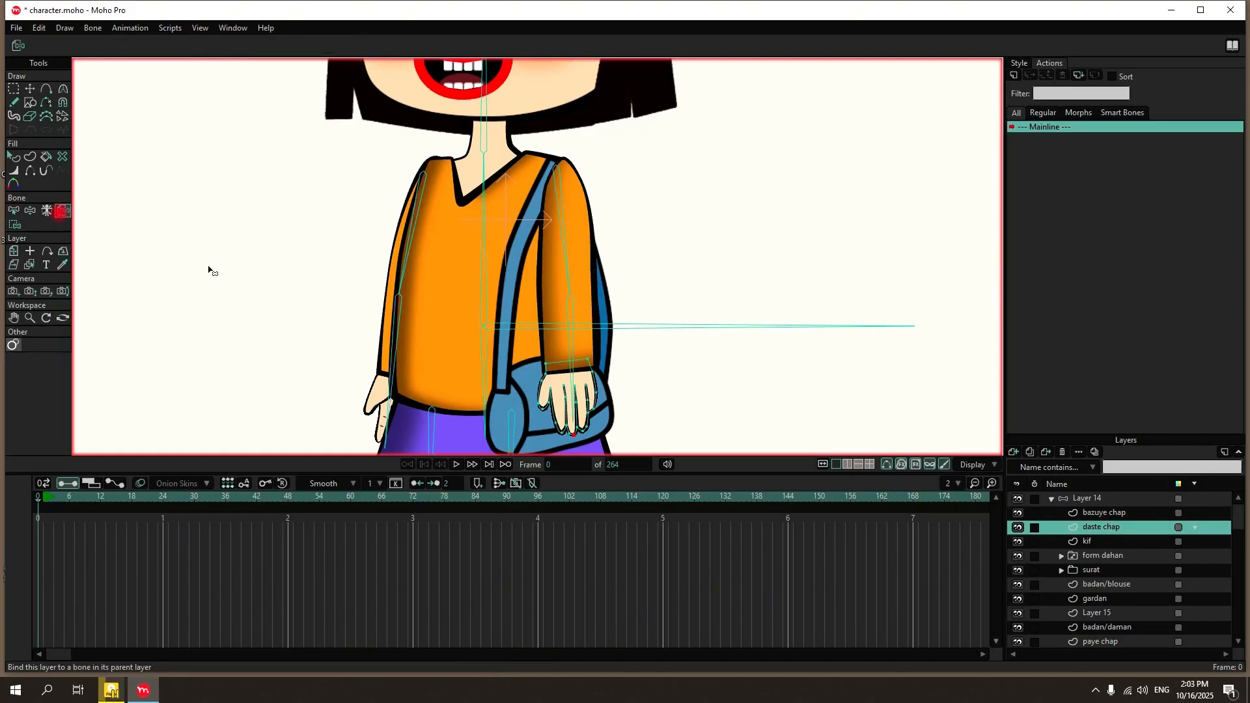
left_click(571, 352)
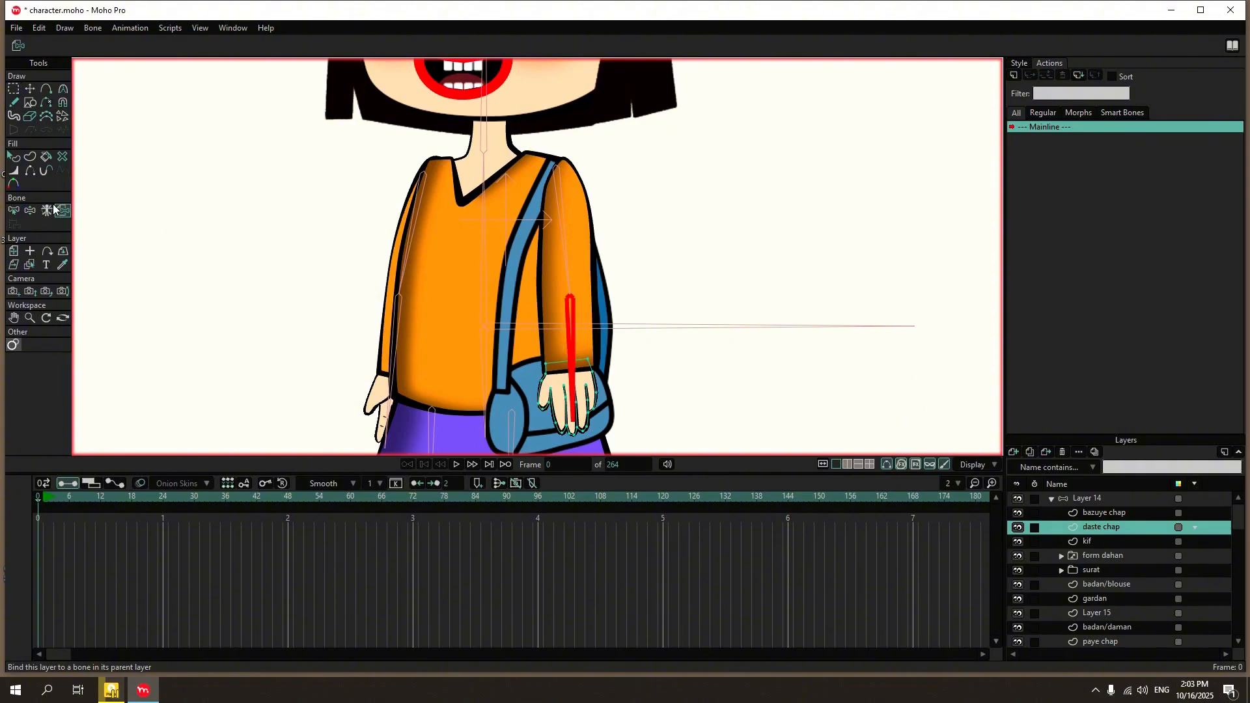
Bind the upper points of the bazuye rast sleeve layer to its upper-arm bone.
scroll(1127, 561, "down", 3)
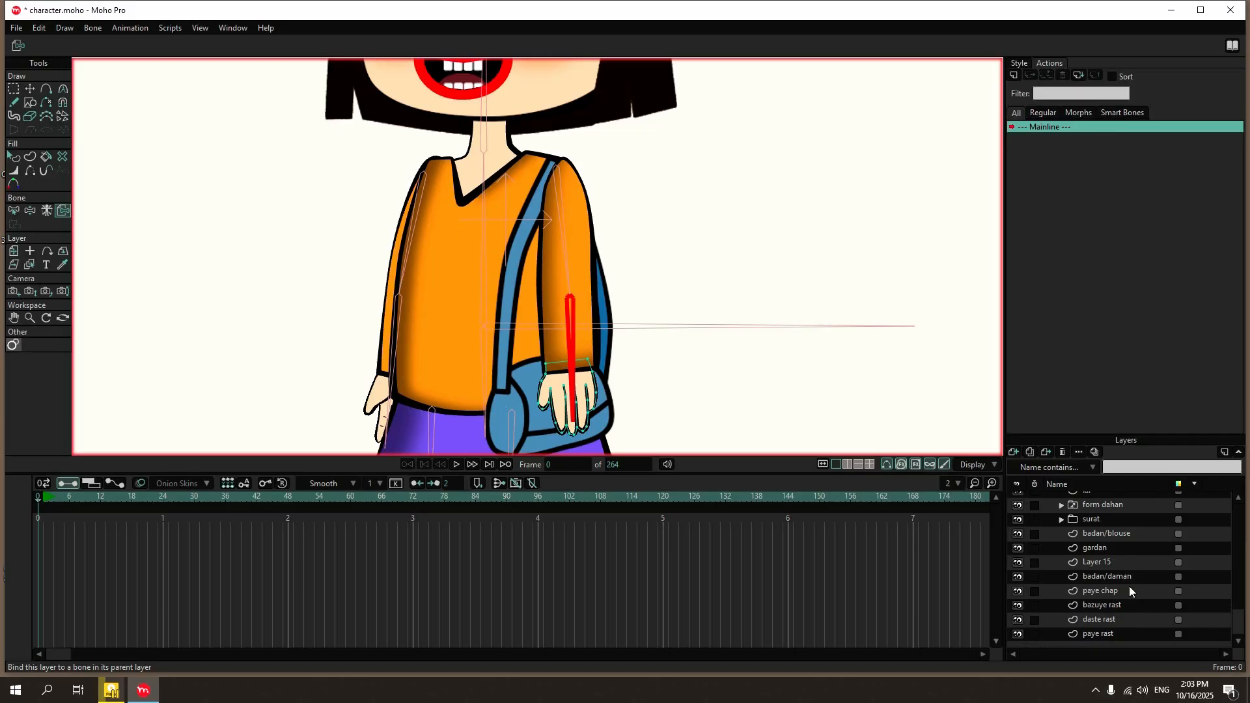
left_click(1129, 606)
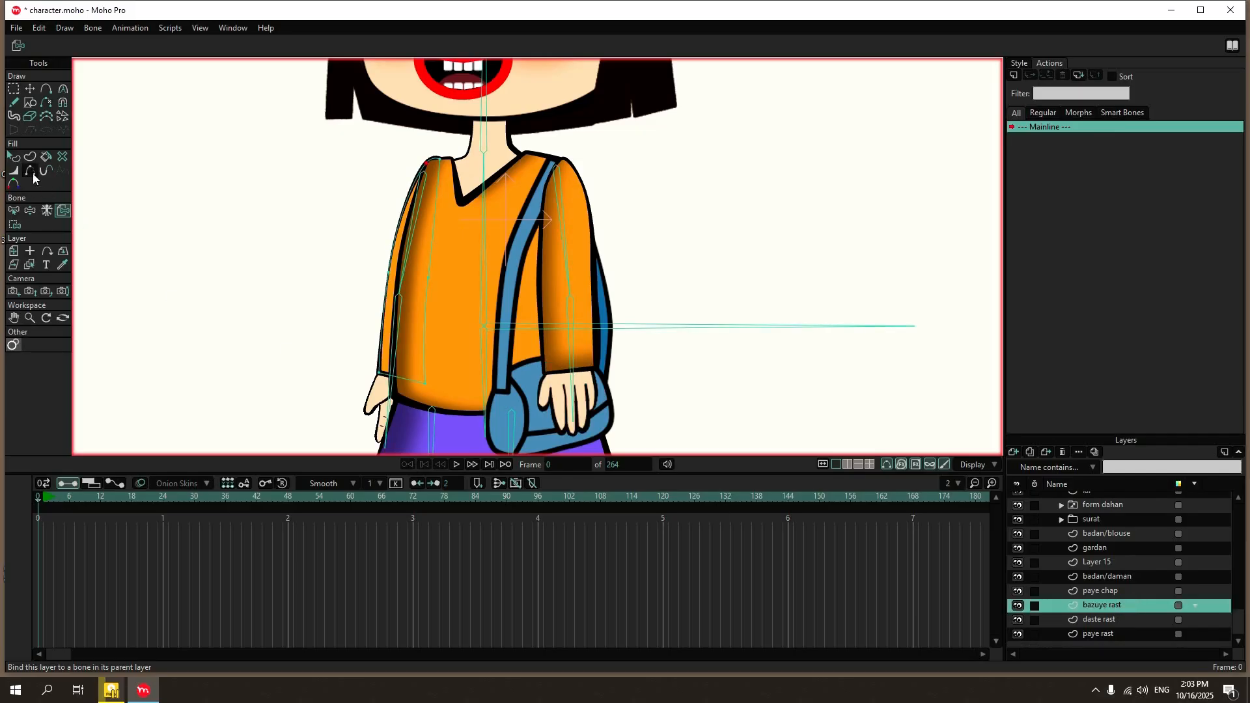
left_click(13, 211)
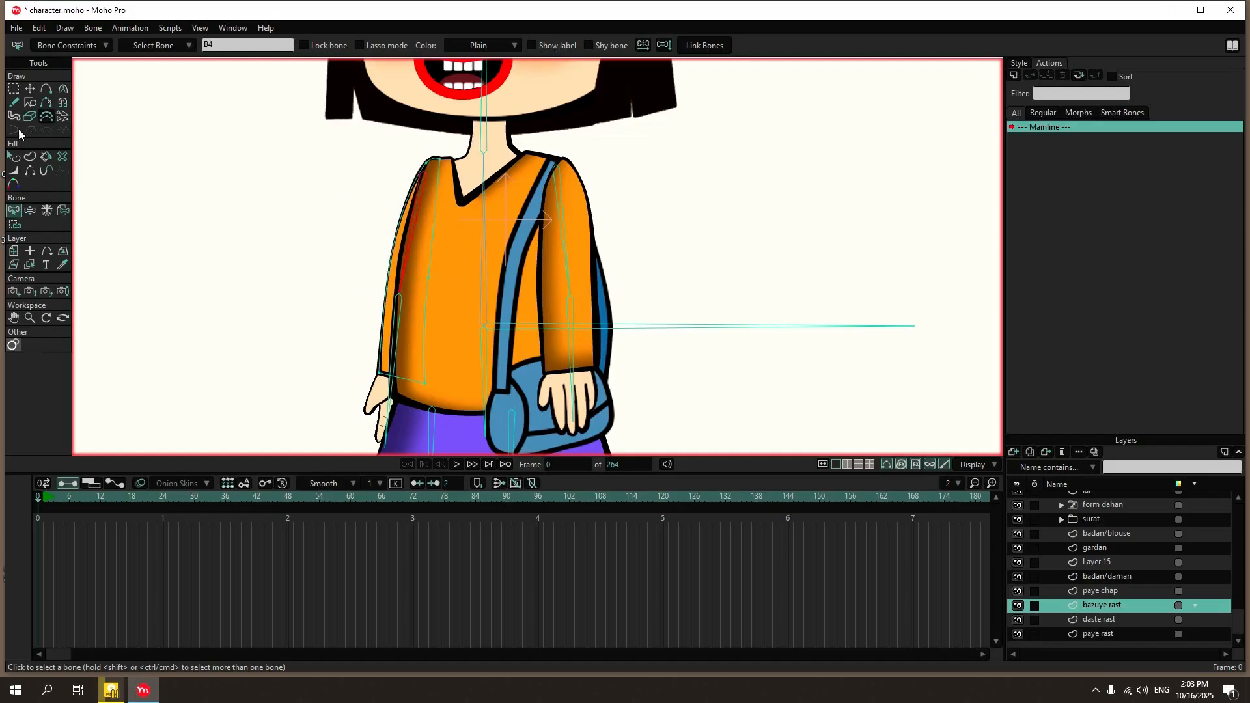
left_click(14, 224)
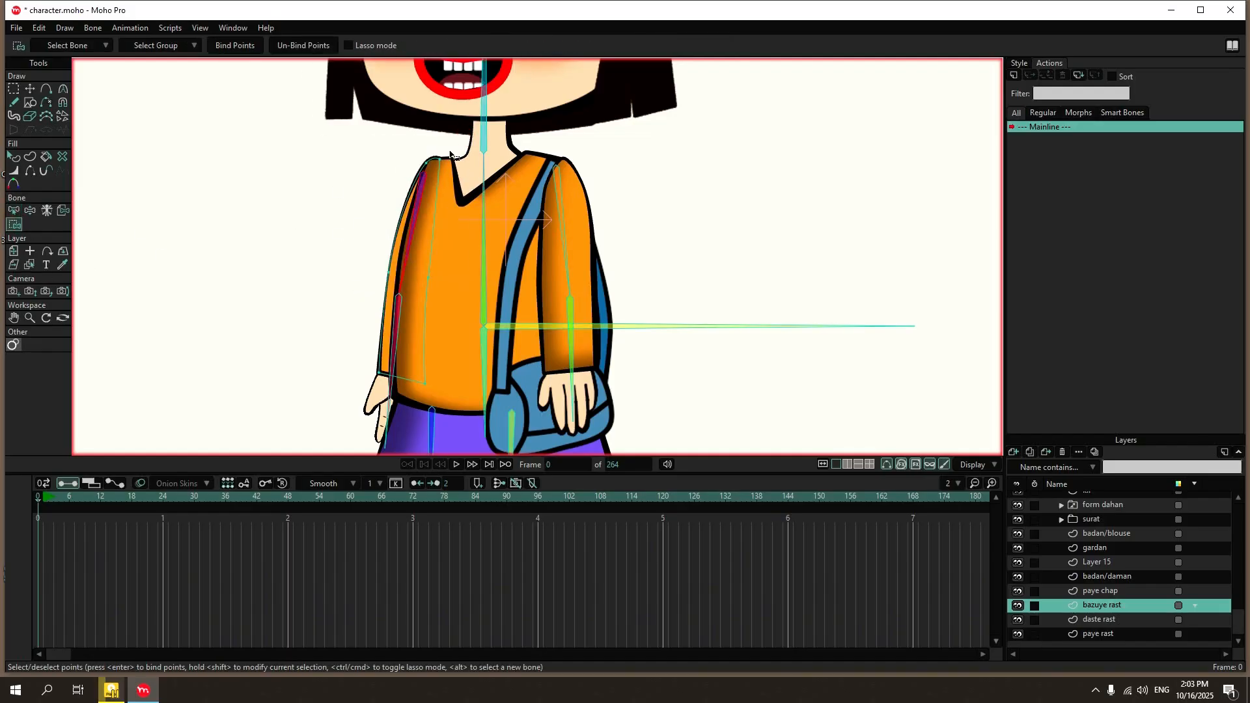
left_click_drag(450, 155, 352, 299)
Bind the lower cuff points of the bazuye rast sleeve to its forearm bone.
left_click(14, 210)
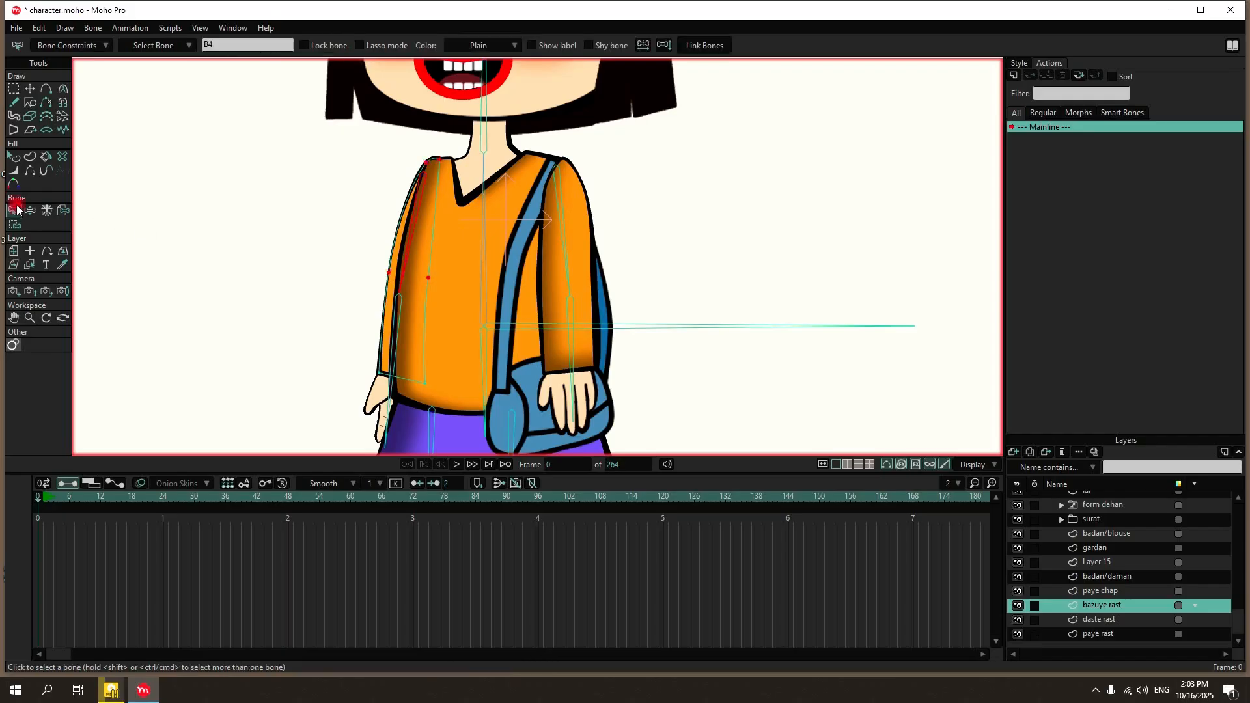
left_click(399, 312)
left_click(14, 224)
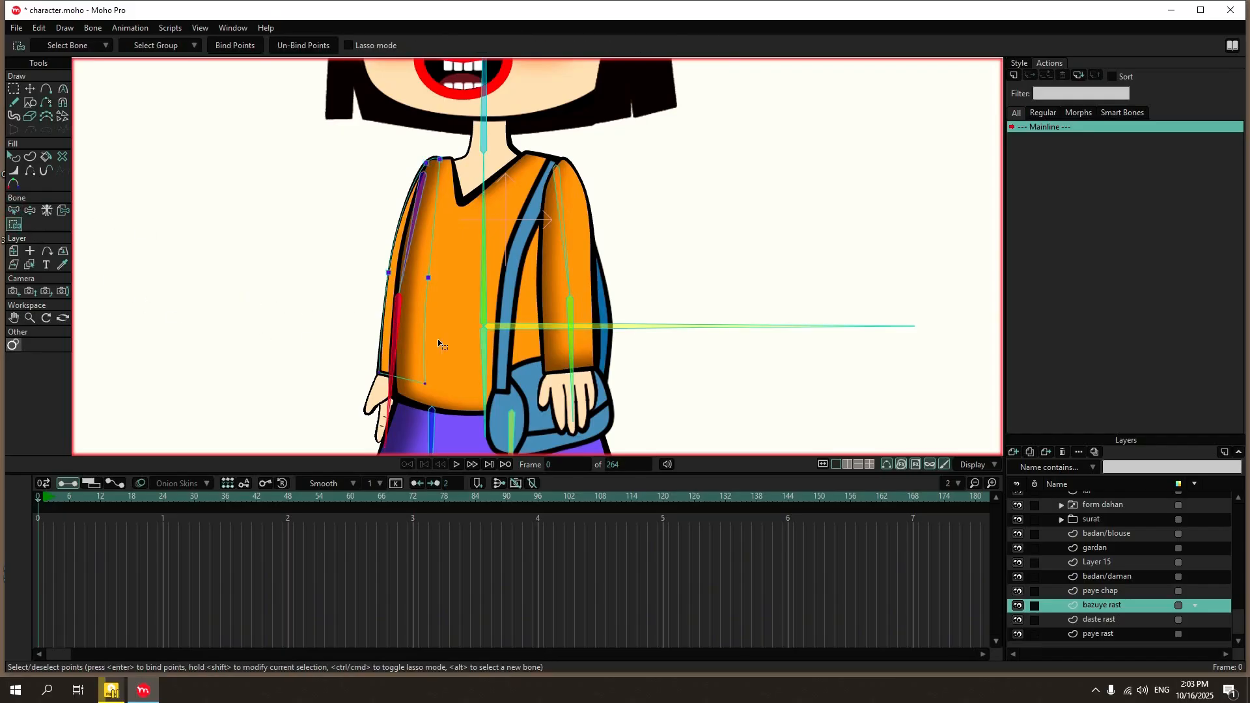
left_click_drag(439, 344, 327, 411)
left_click(238, 49)
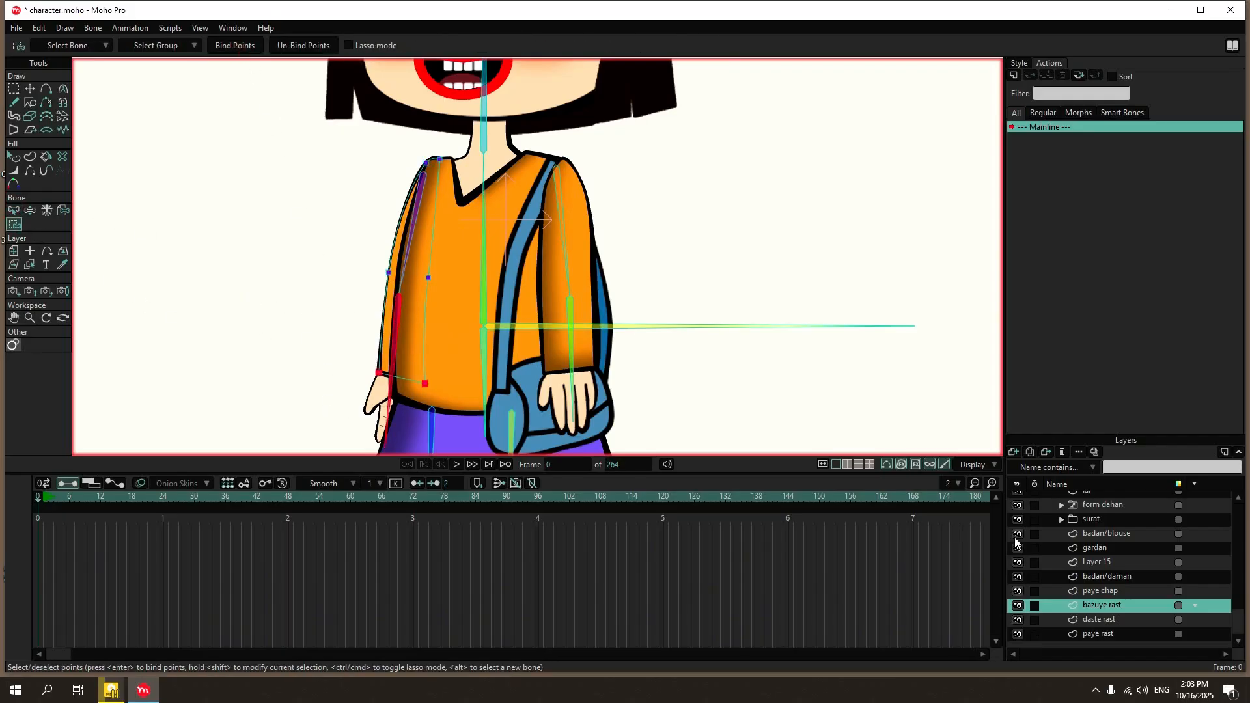
Bind the daste rast hand layer to the forearm bone of the same arm.
left_click(1117, 617)
left_click(63, 211)
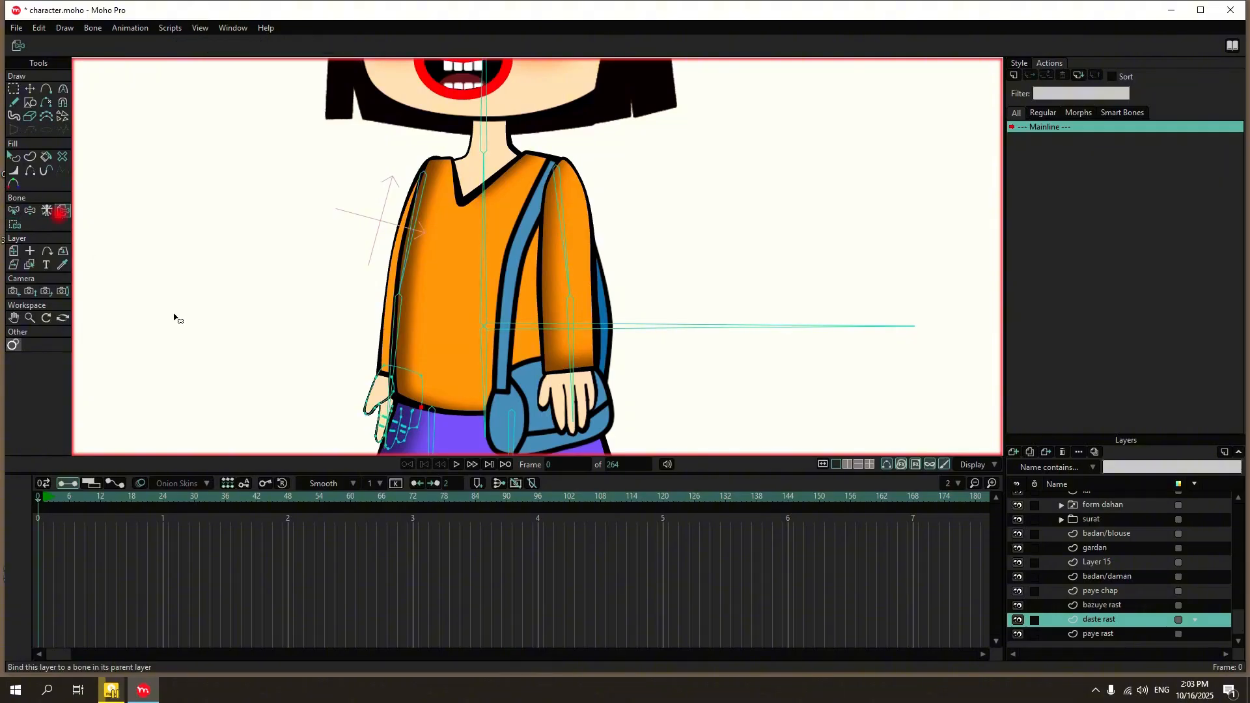
left_click(398, 347)
Test the Layer 14 rig by bending the torso bone sideways with Manipulate Bones.
scroll(465, 335, "down", 4)
scroll(466, 336, "up", 3)
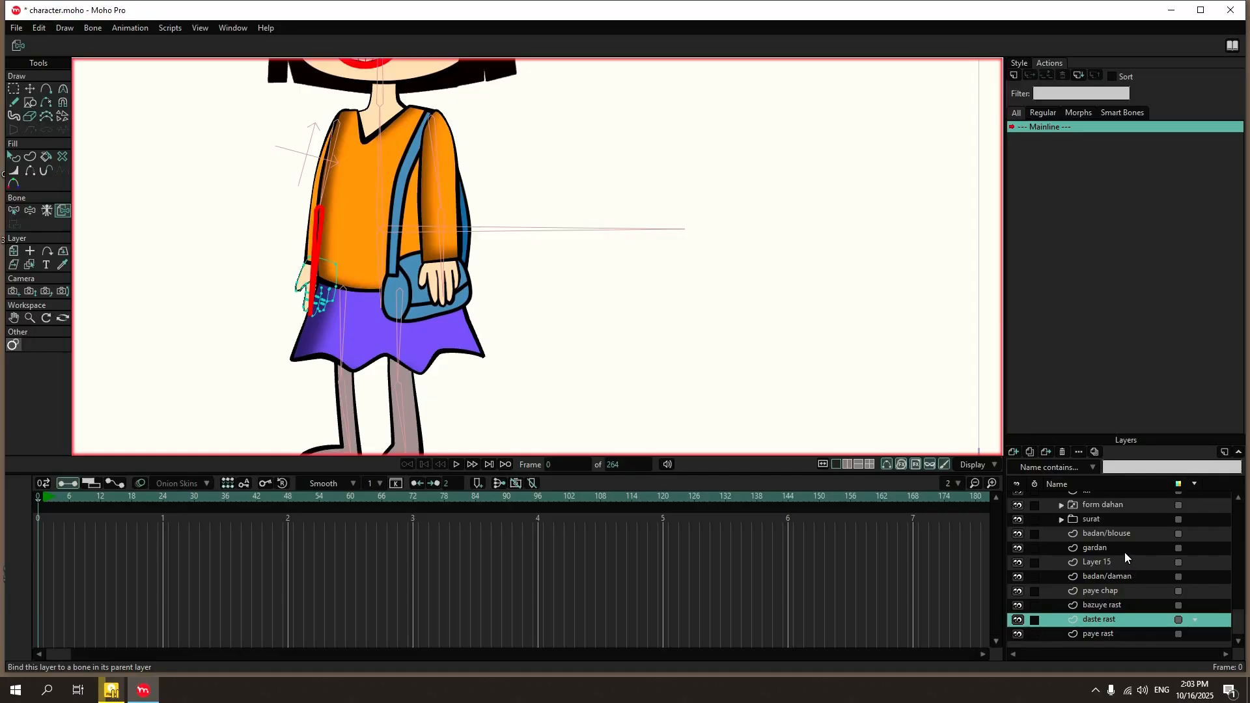
scroll(1126, 555, "up", 2)
scroll(1119, 541, "down", 2)
scroll(1119, 536, "up", 2)
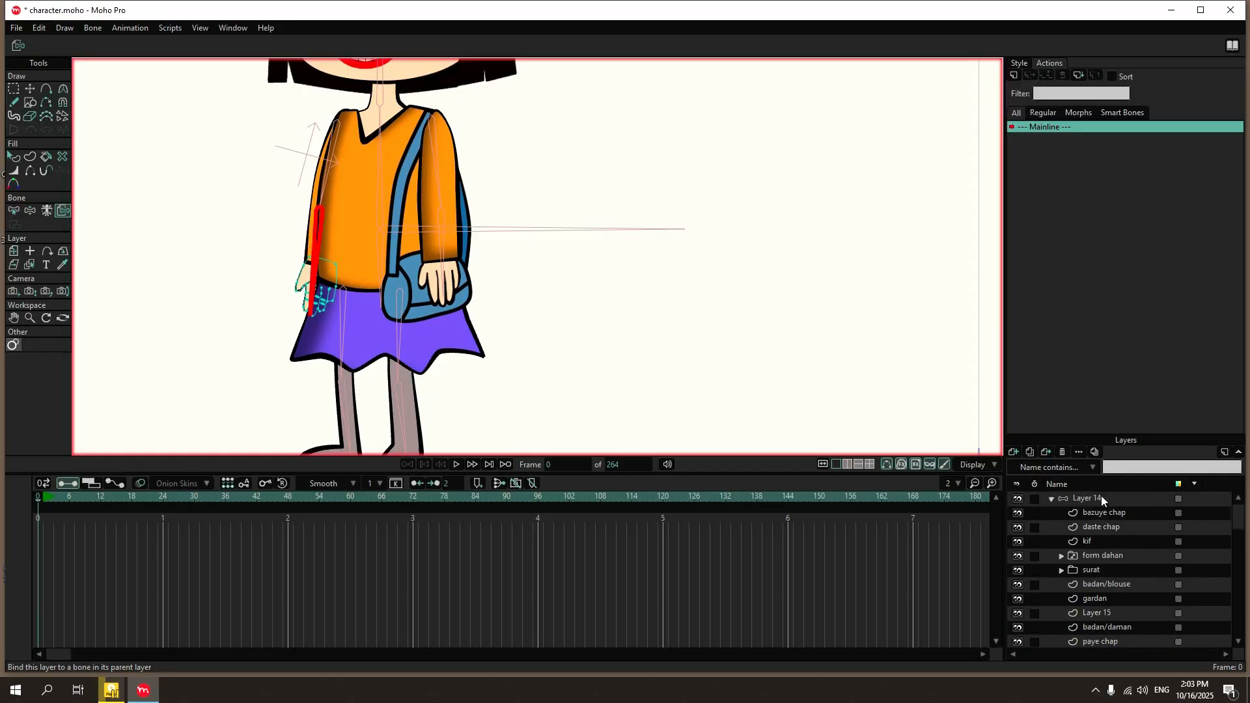
left_click(1102, 499)
left_click(62, 89)
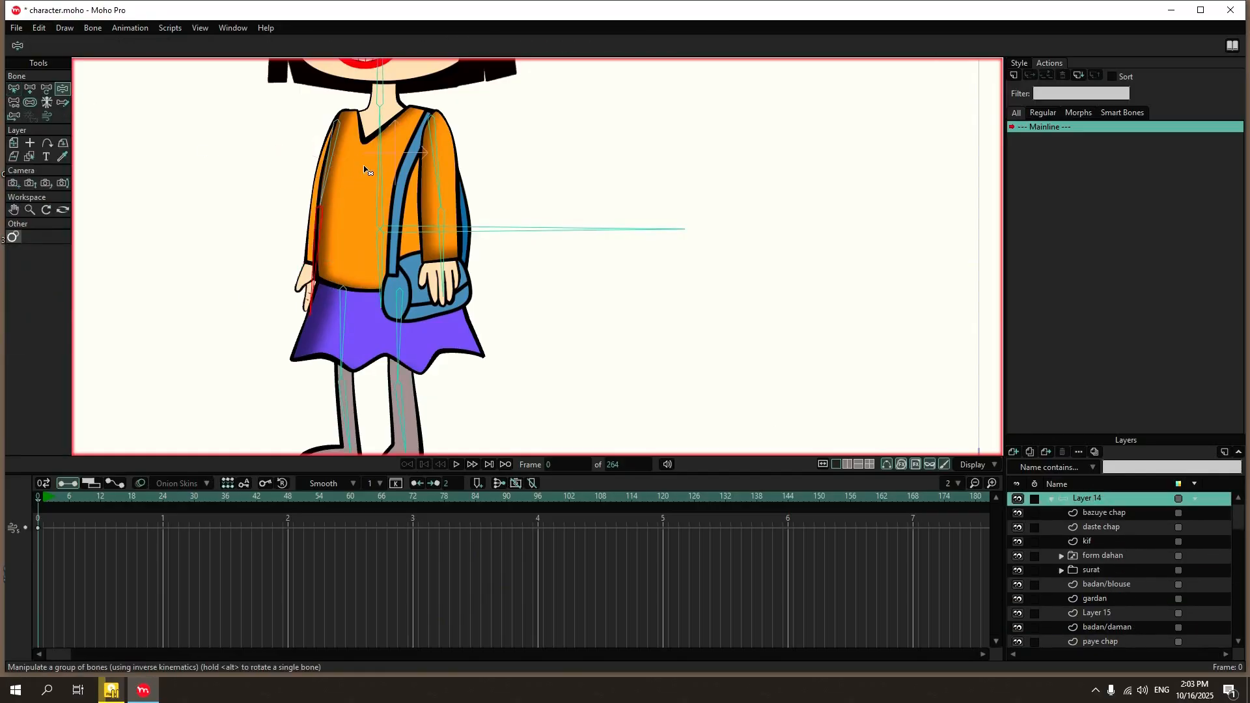
left_click_drag(364, 170, 339, 183)
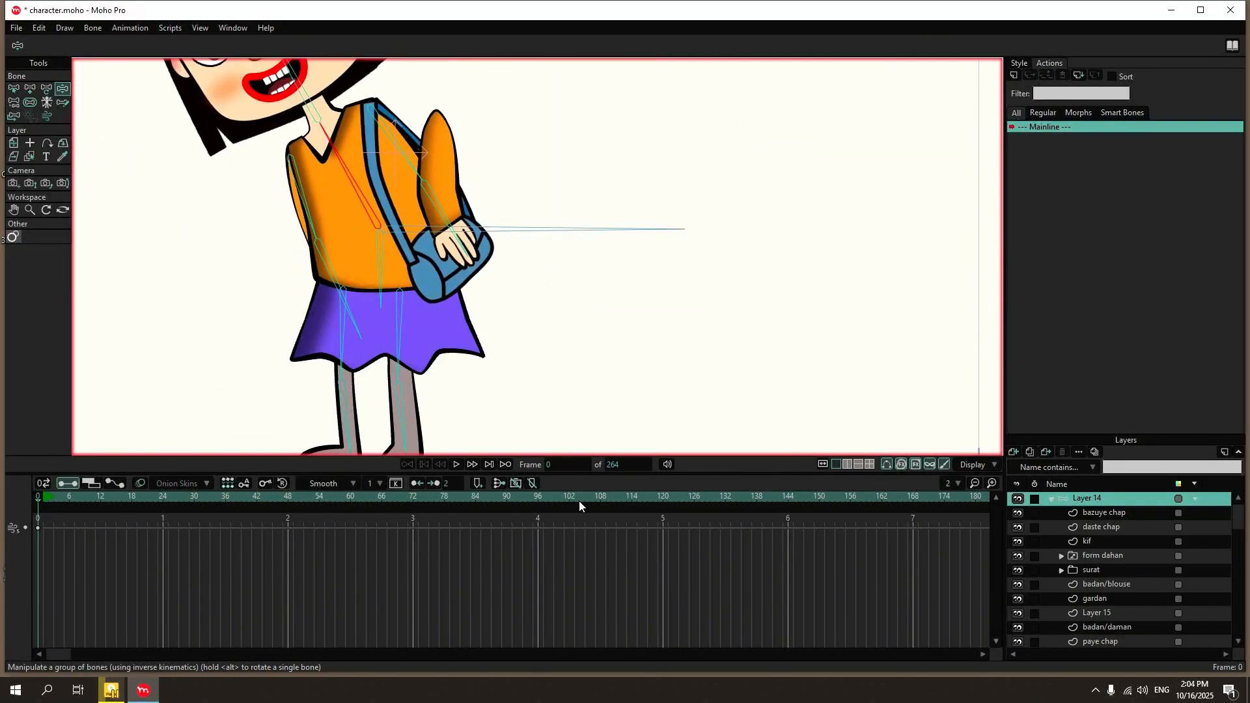
Bind the upper points of the bazuye chap sleeve layer to its upper-arm bone.
left_click(1127, 514)
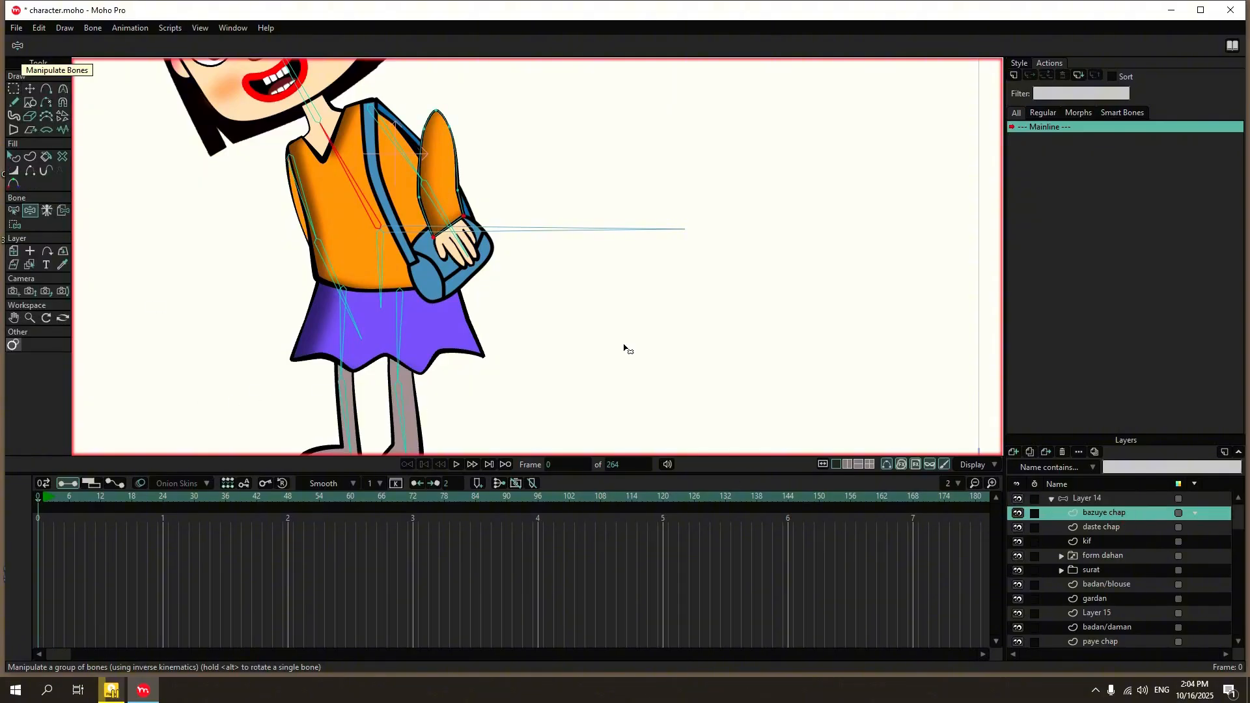
left_click(14, 211)
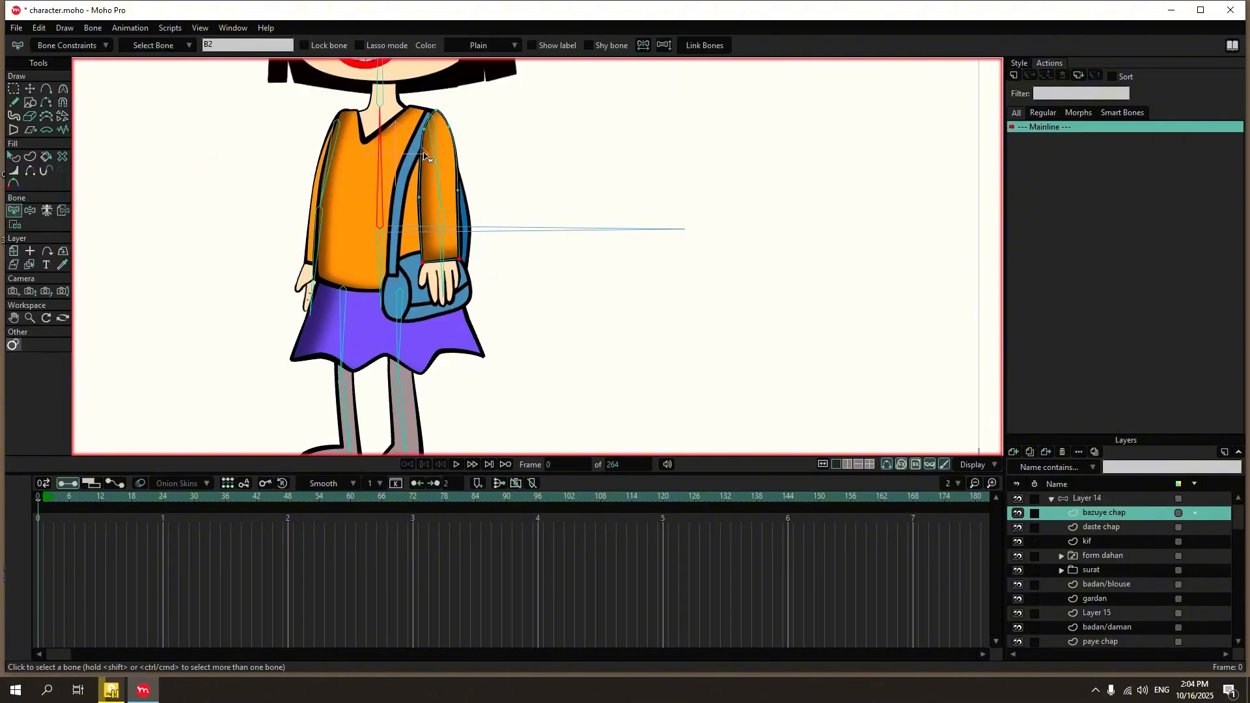
left_click(14, 225)
scroll(495, 101, "up", 3)
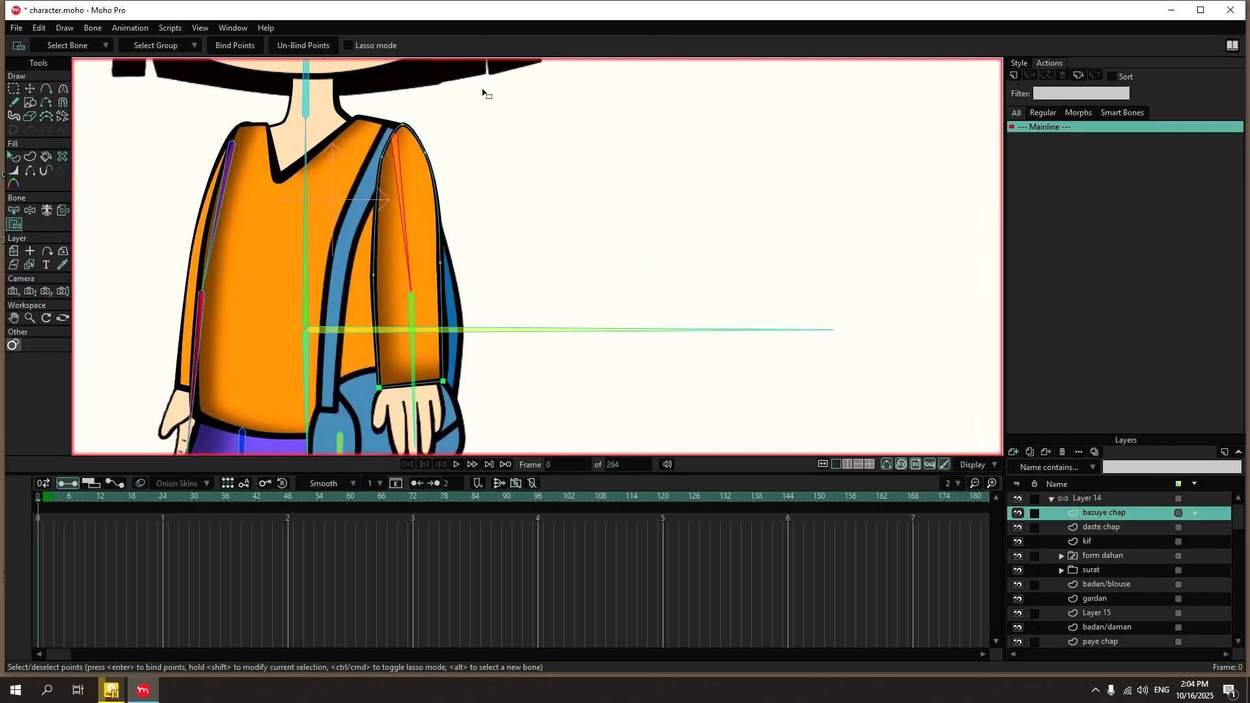
left_click_drag(463, 103, 348, 285)
left_click(219, 45)
Test the Layer 14 rig by bending the torso and posing both arms with Manipulate Bones.
left_click(1086, 498)
scroll(338, 203, "down", 3)
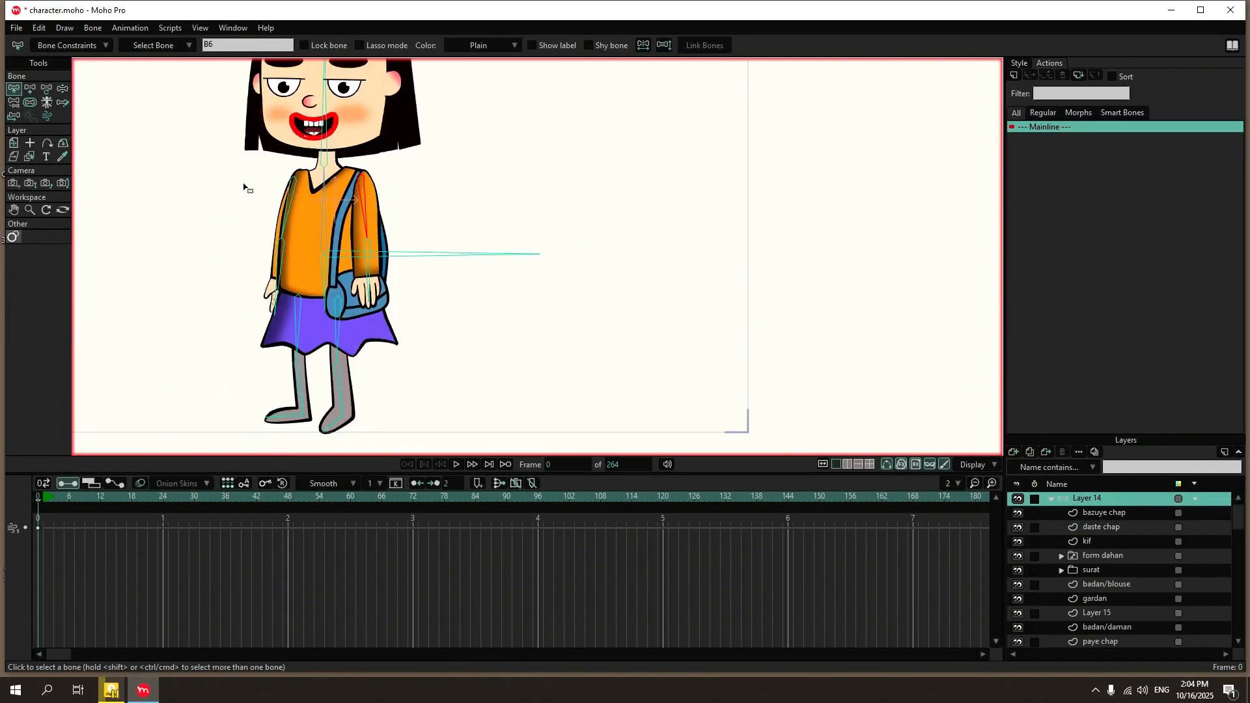
left_click(62, 89)
mouse_move(331, 219)
left_mouse_down()
mouse_move(254, 208)
mouse_move(371, 215)
mouse_move(350, 231)
left_mouse_up()
scroll(349, 231, "down", 1)
left_click_drag(260, 213, 366, 260)
scroll(421, 272, "down", 2)
left_click_drag(365, 303, 330, 272)
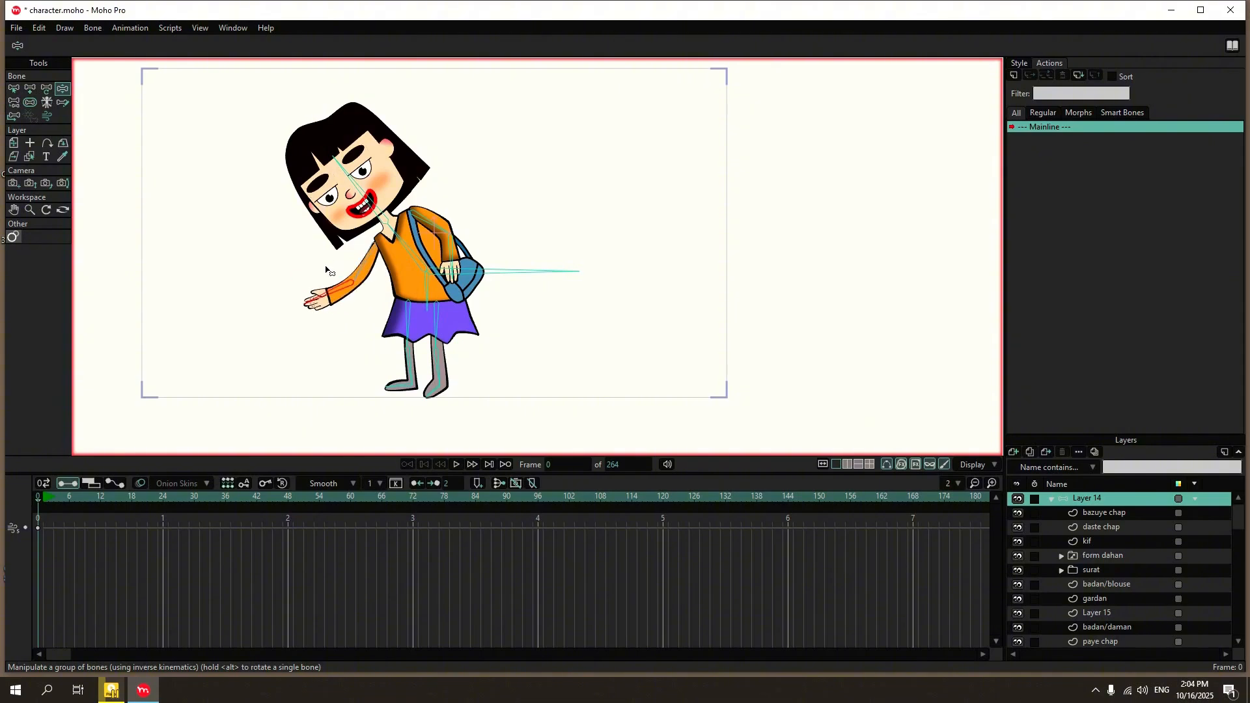
left_click_drag(460, 242, 477, 390)
scroll(430, 246, "up", 3)
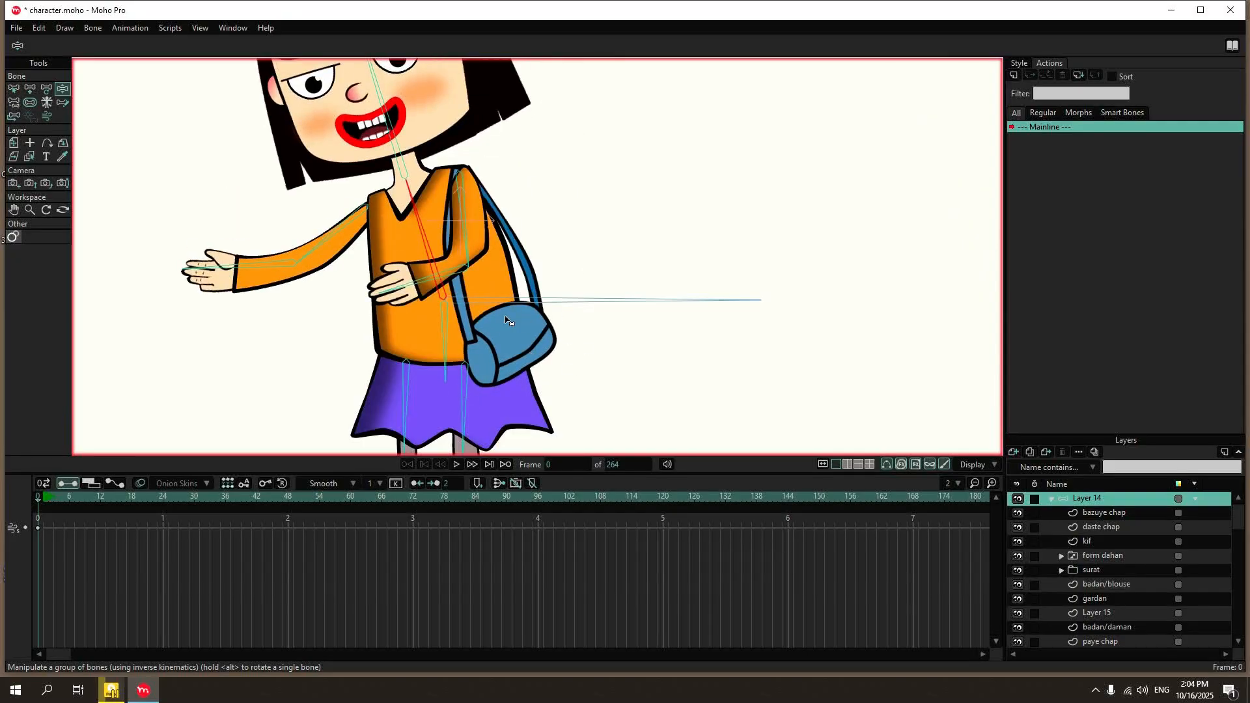
Release the kif bag layer from its layer binding to the upper torso bone.
left_click(446, 316)
left_click(28, 157)
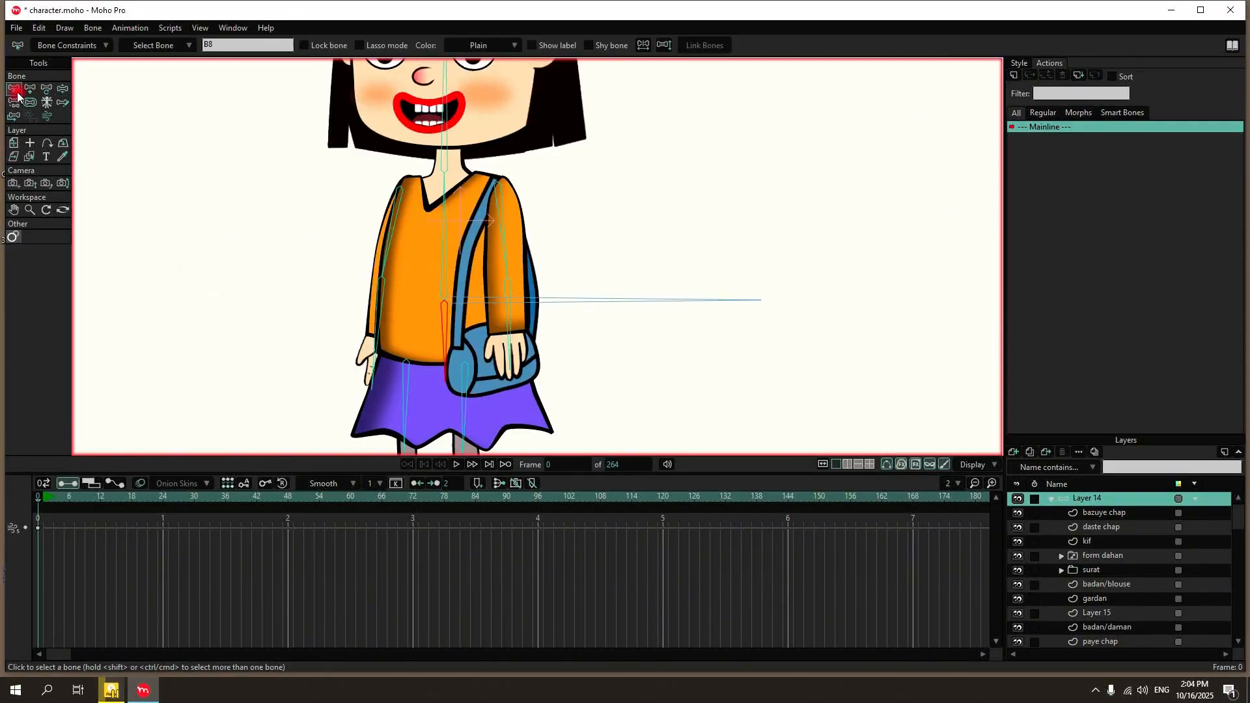
left_click(625, 202)
left_click(1120, 544)
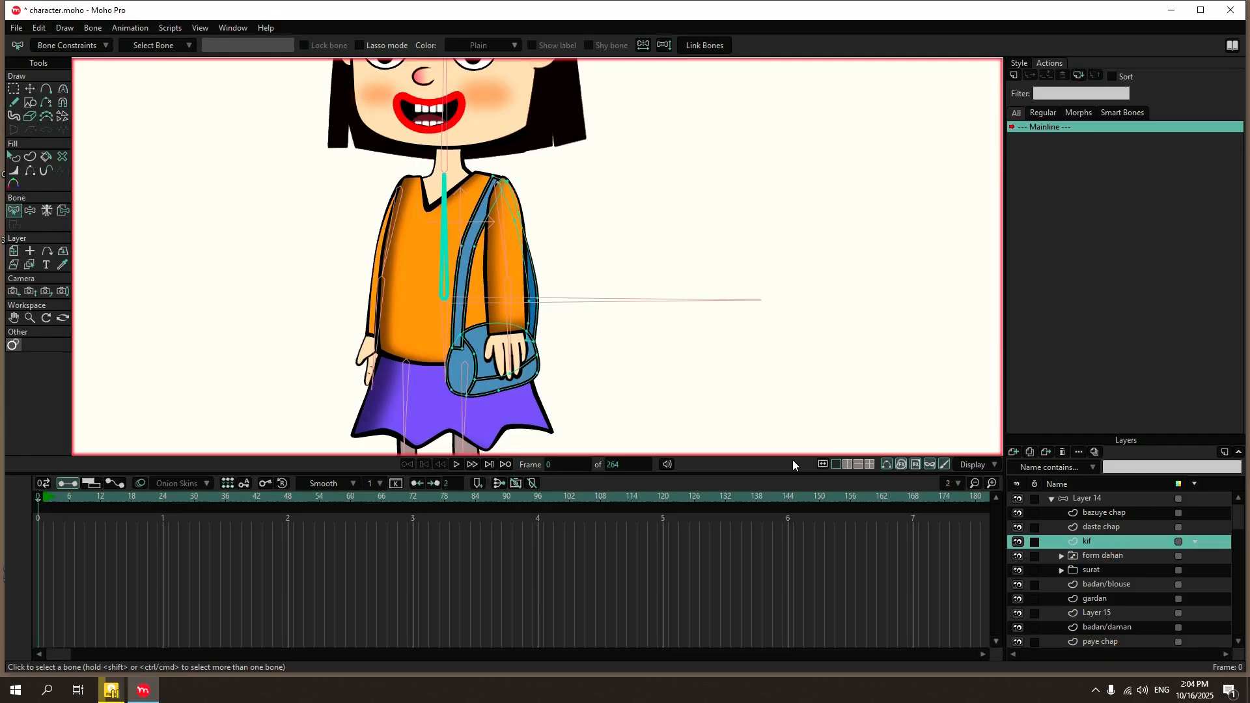
left_click(64, 211)
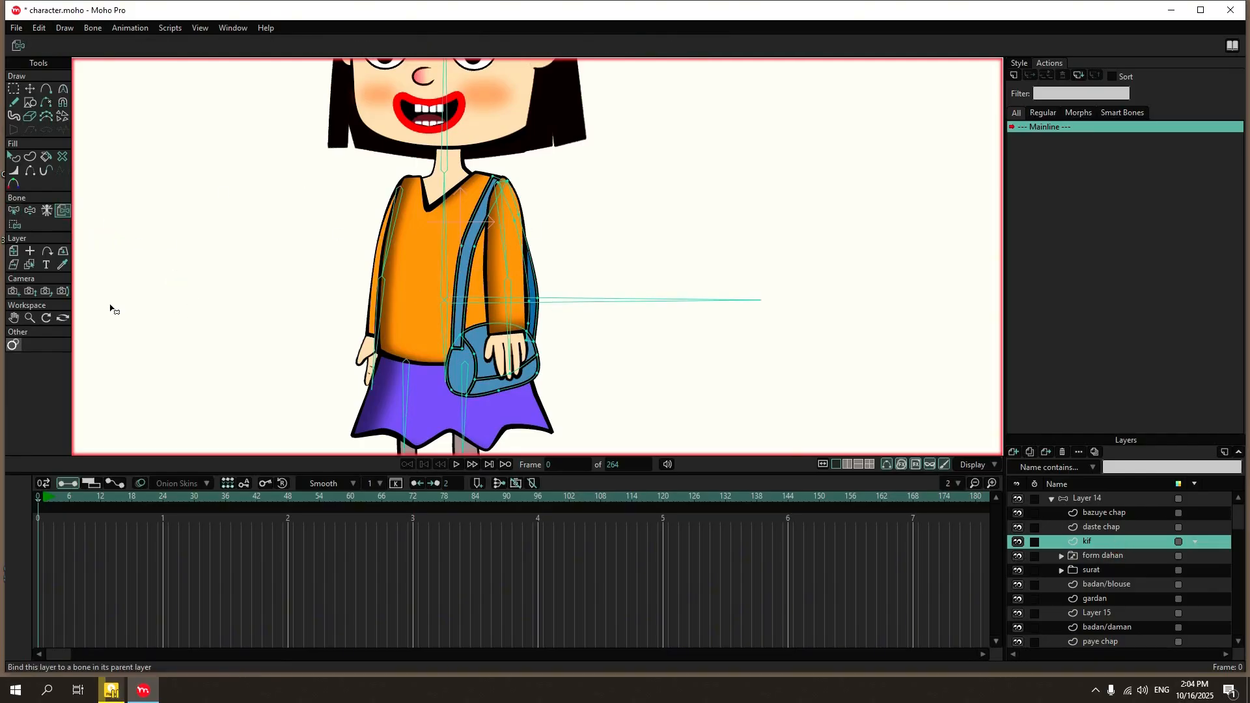
Bind the upper strap points of the kif bag layer to the upper torso bone.
left_click(11, 226)
left_click(13, 211)
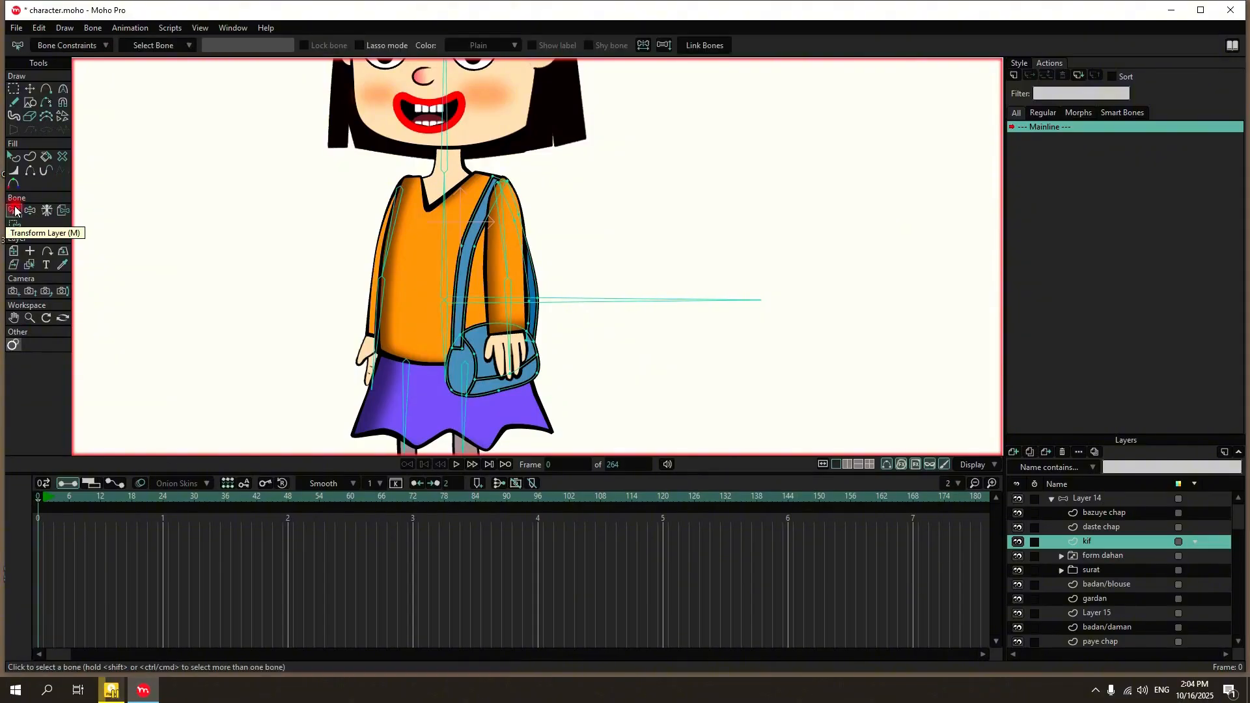
key("i")
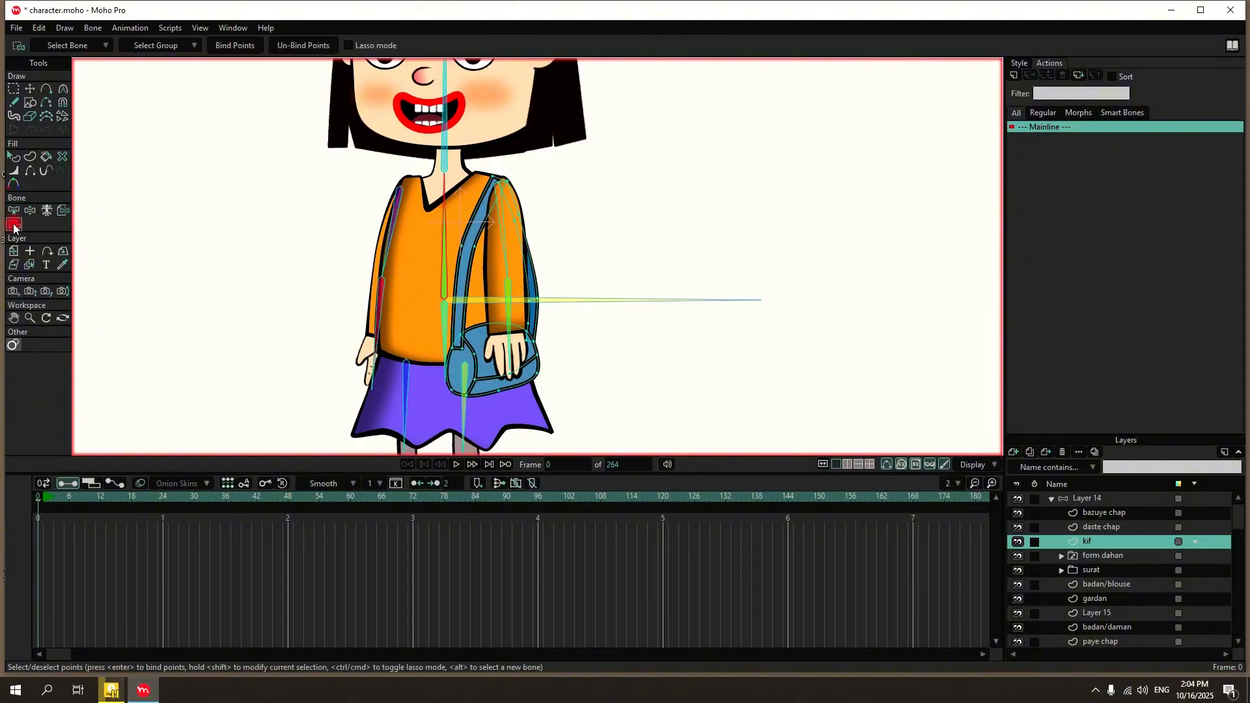
left_click_drag(417, 158, 578, 296)
left_click_drag(411, 176, 638, 306)
left_click(241, 45)
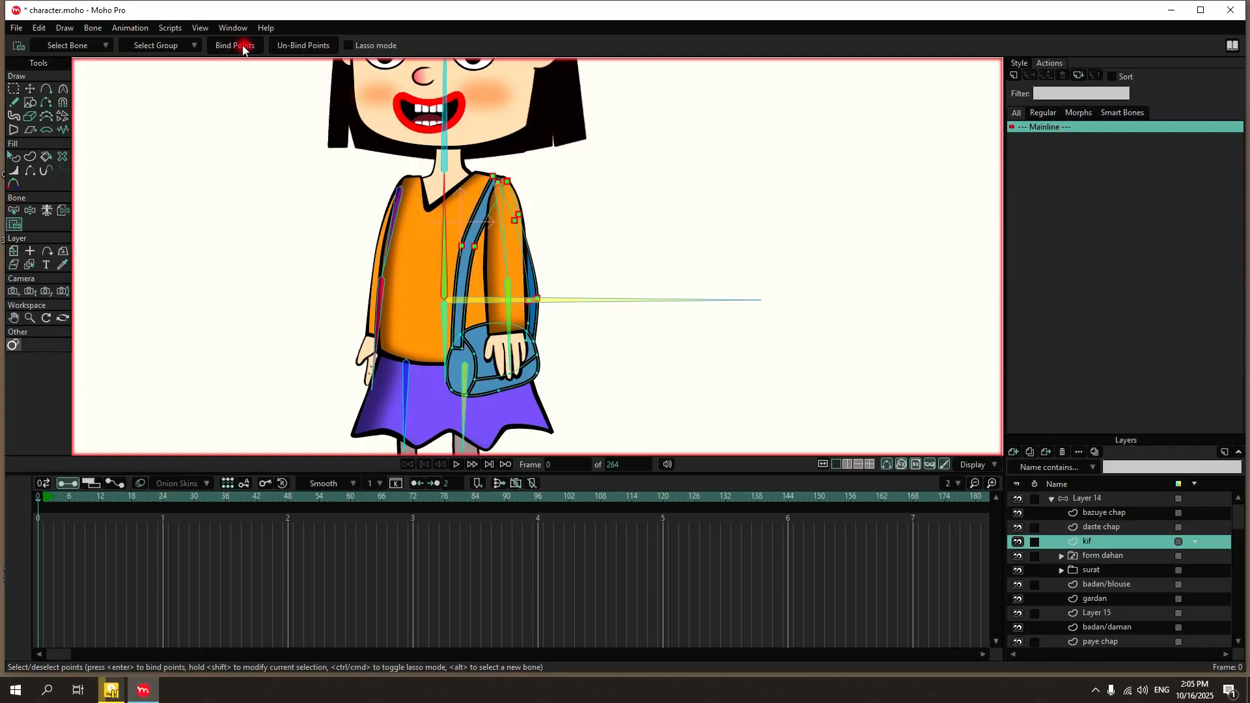
Bind the lower bag points of the kif layer to the lower torso bone.
left_click(13, 211)
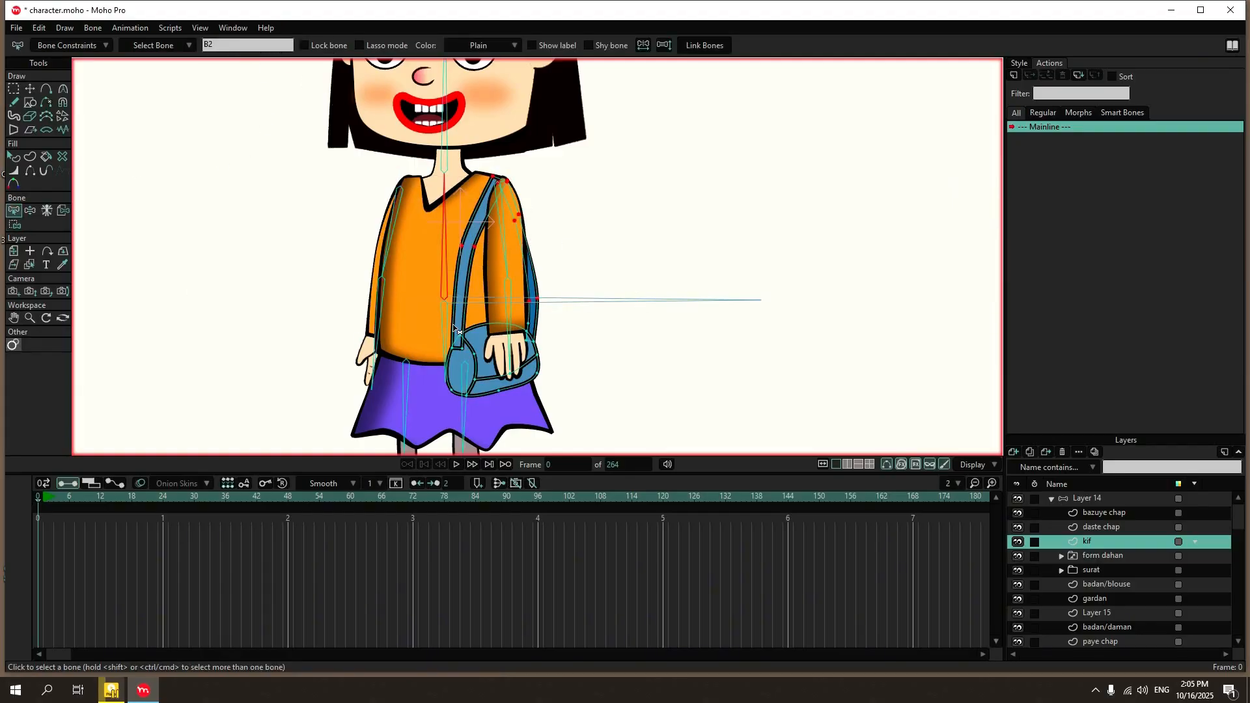
left_click(445, 327)
left_click(14, 224)
left_click_drag(417, 318, 555, 402)
left_click(238, 45)
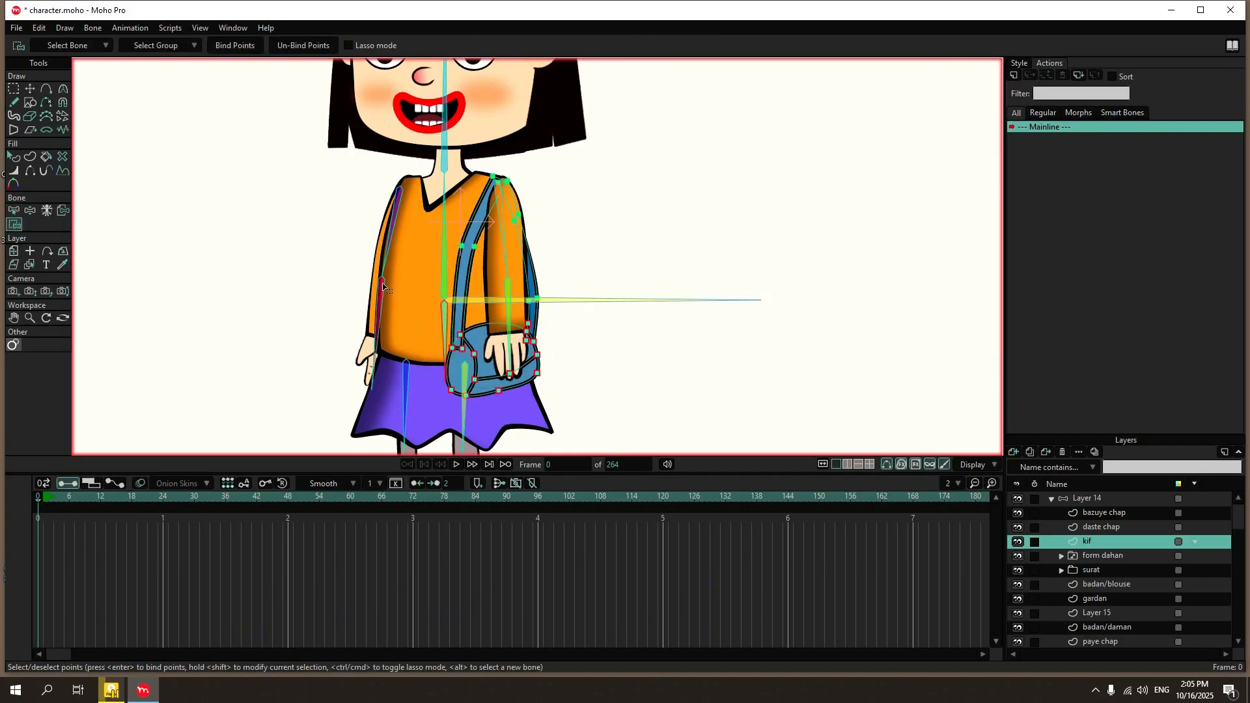
Test how the bag follows by bending the torso bone and moving the horizontal root bone of Layer 14.
left_click(1115, 499)
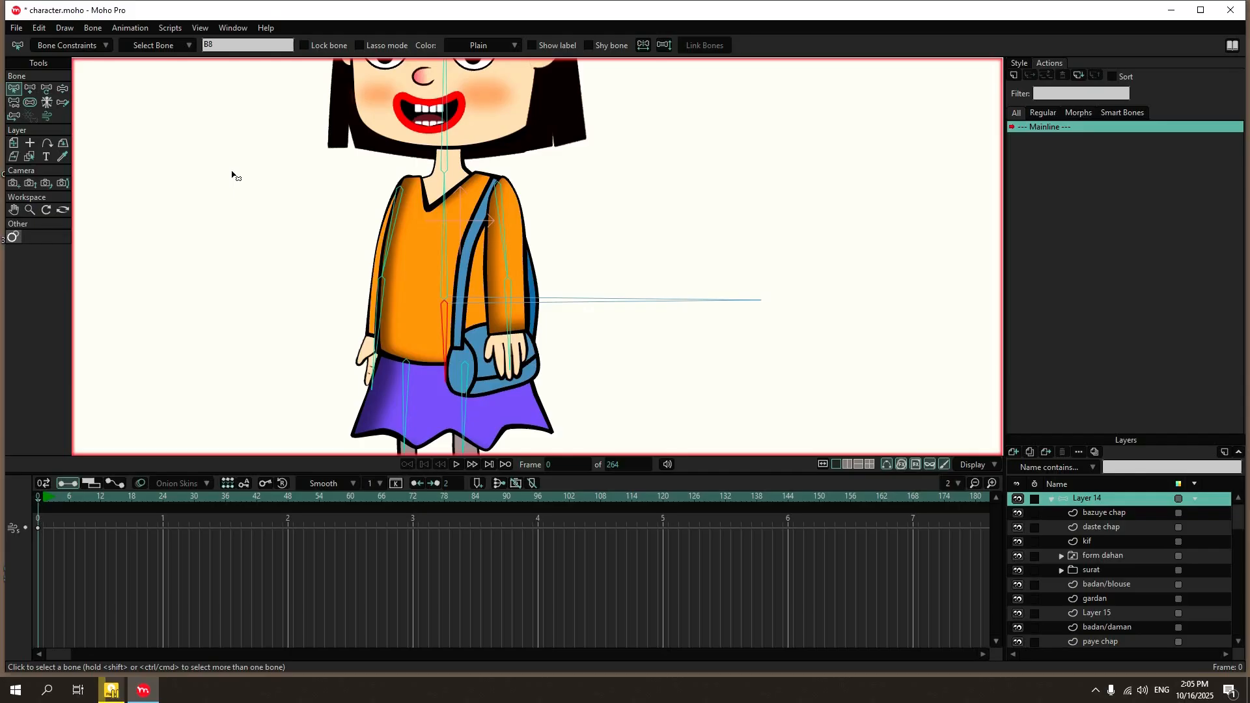
left_click(63, 90)
scroll(299, 257, "down", 3)
mouse_move(379, 231)
left_mouse_down()
mouse_move(318, 253)
mouse_move(433, 251)
mouse_move(364, 247)
left_mouse_up()
left_click(436, 282)
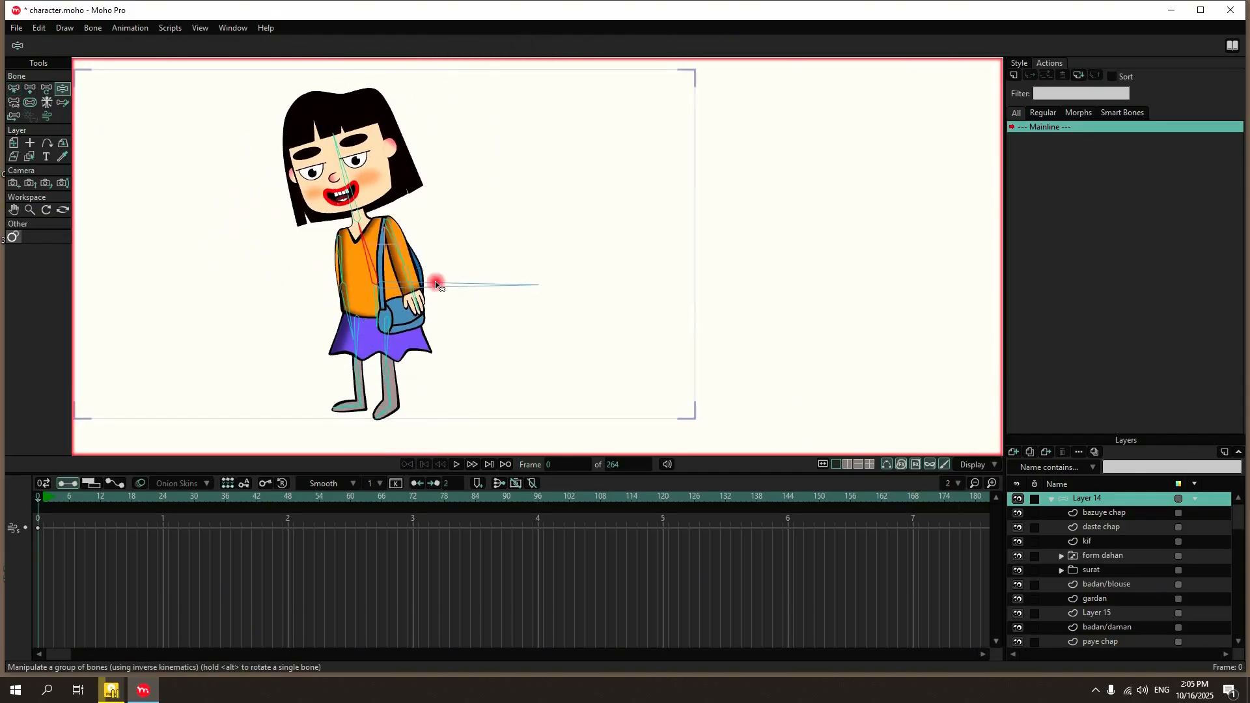
mouse_move(436, 285)
left_mouse_down()
mouse_move(394, 267)
mouse_move(260, 271)
mouse_move(450, 273)
left_mouse_up()
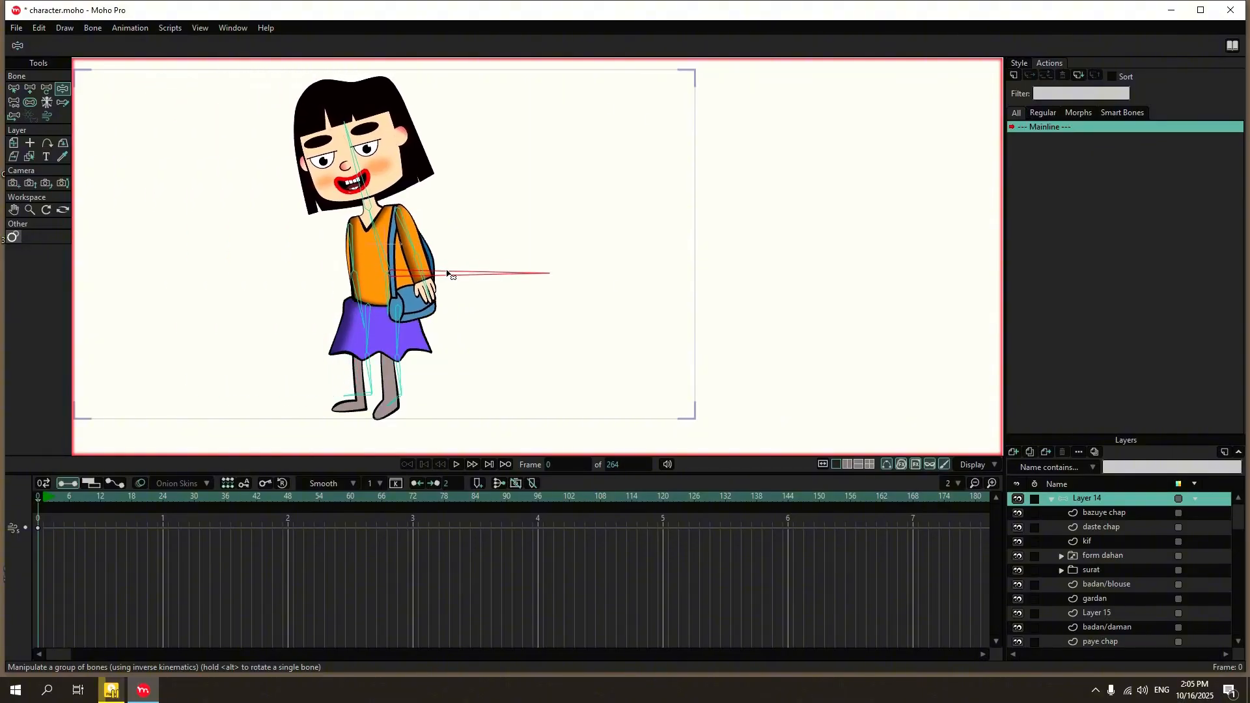
Test-pose both arms away from the body and tilt the torso to examine the bag's deformation.
left_click(13, 92)
left_click(411, 301)
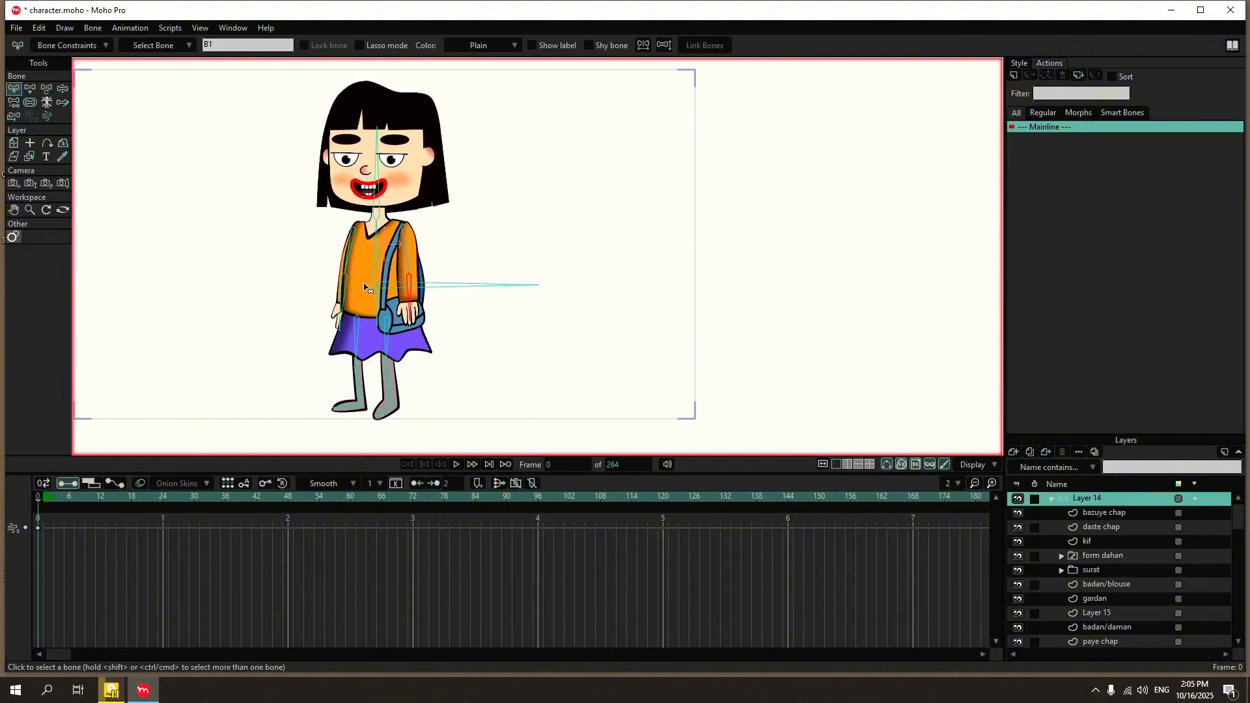
left_click(63, 90)
left_click_drag(411, 303, 488, 295)
left_click_drag(362, 252, 400, 280)
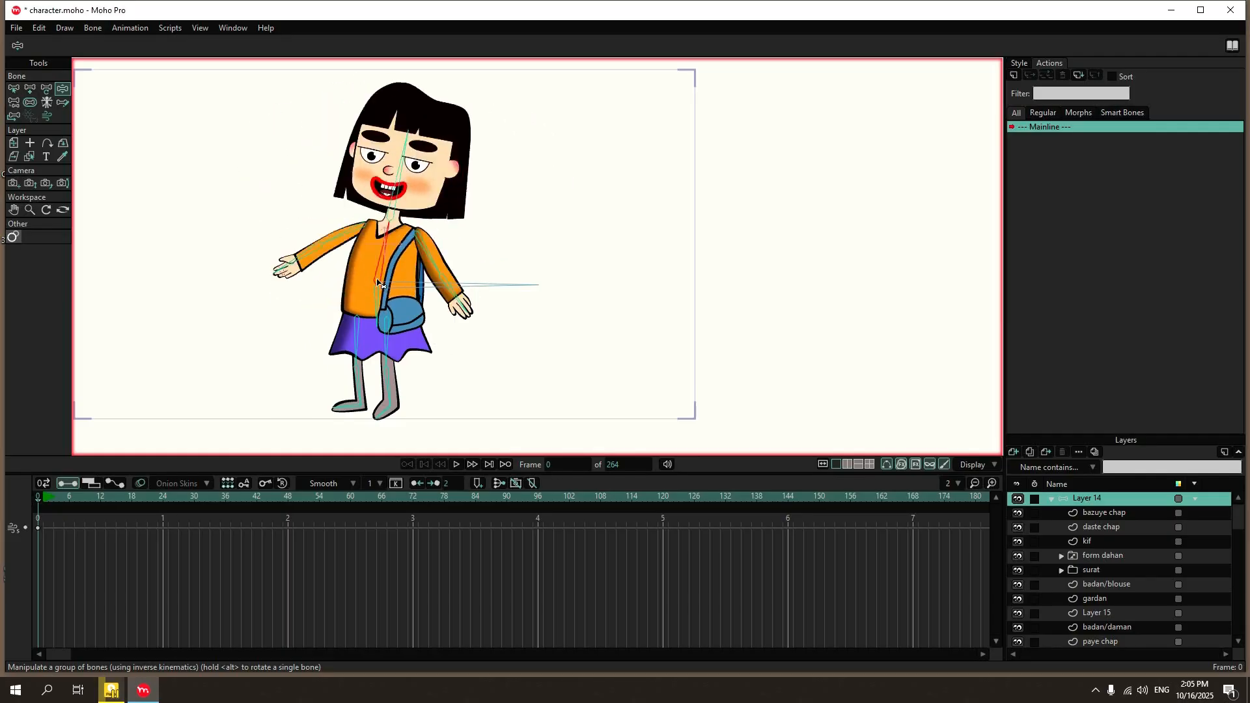
scroll(404, 325, "up", 4)
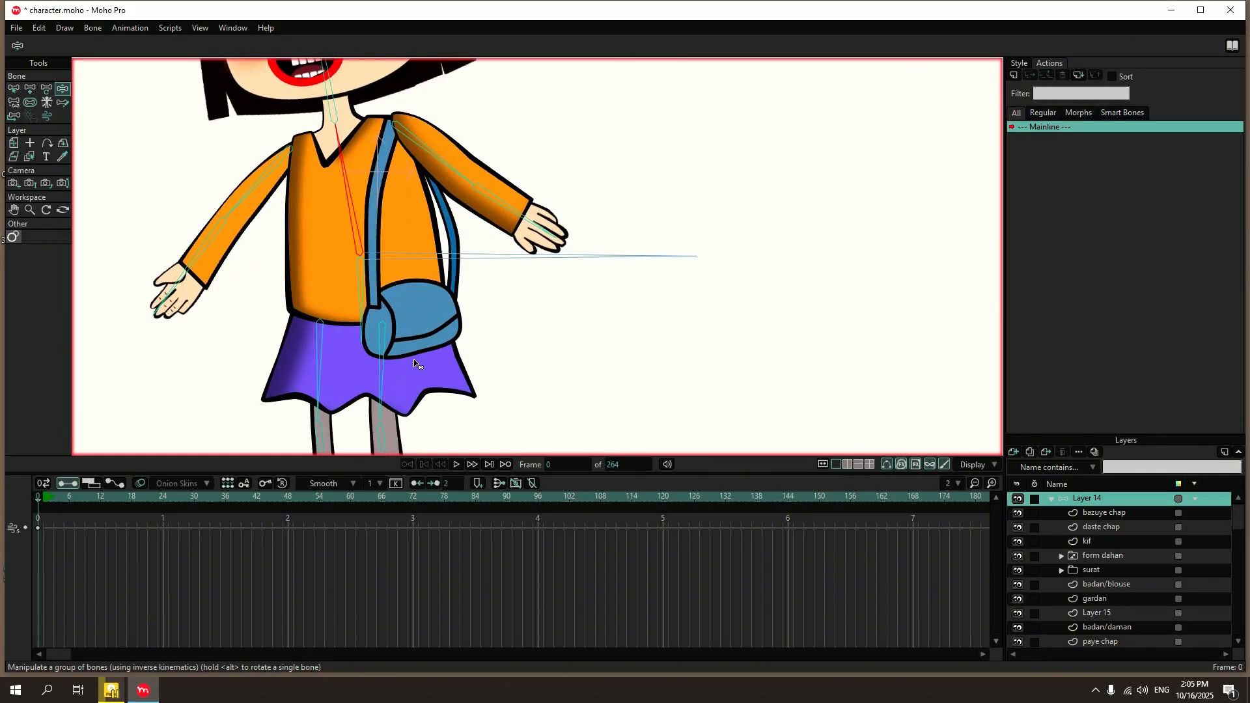
left_click_drag(356, 228, 399, 255)
Unbind all points of the kif bag layer from their bones.
left_click(13, 90)
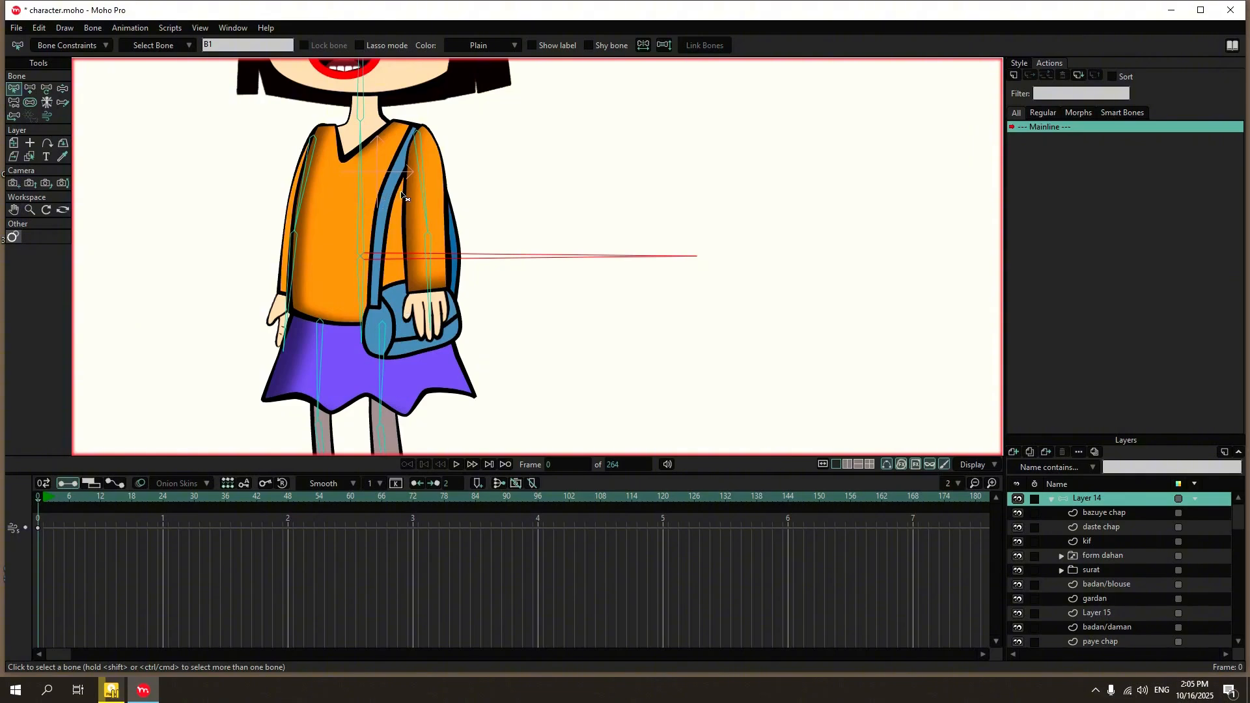
left_click(1094, 542)
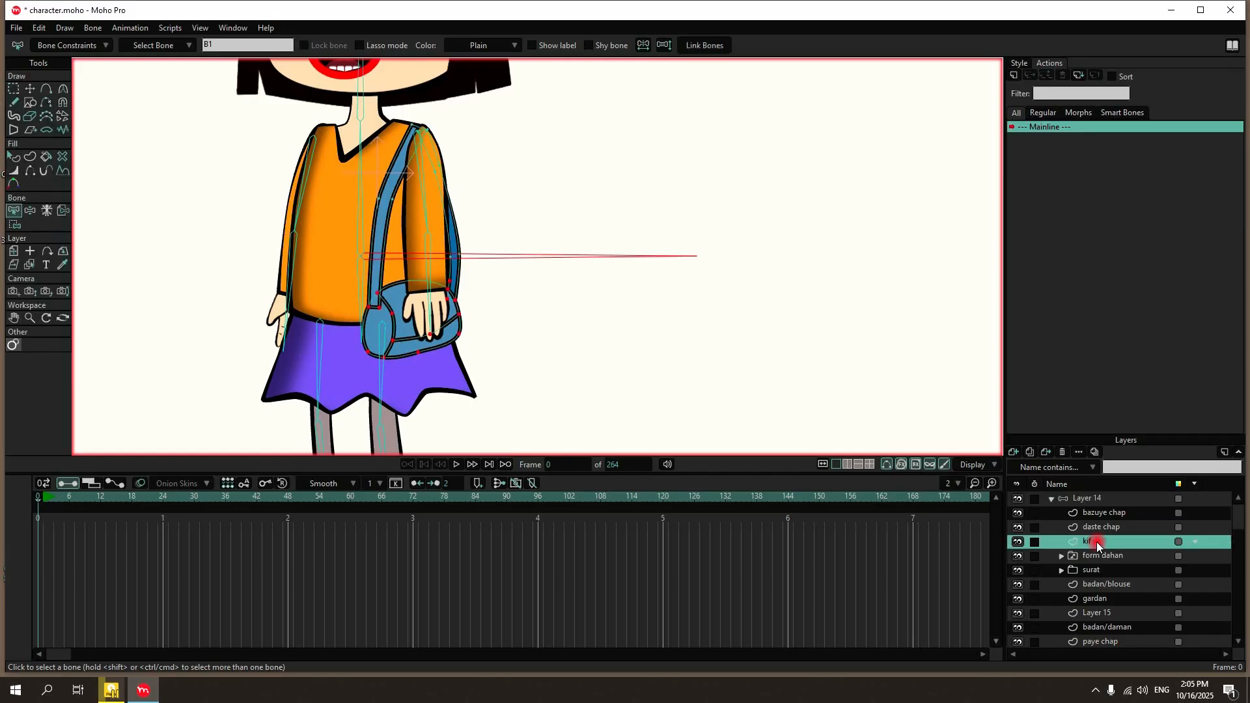
left_click(14, 210)
left_click(601, 204)
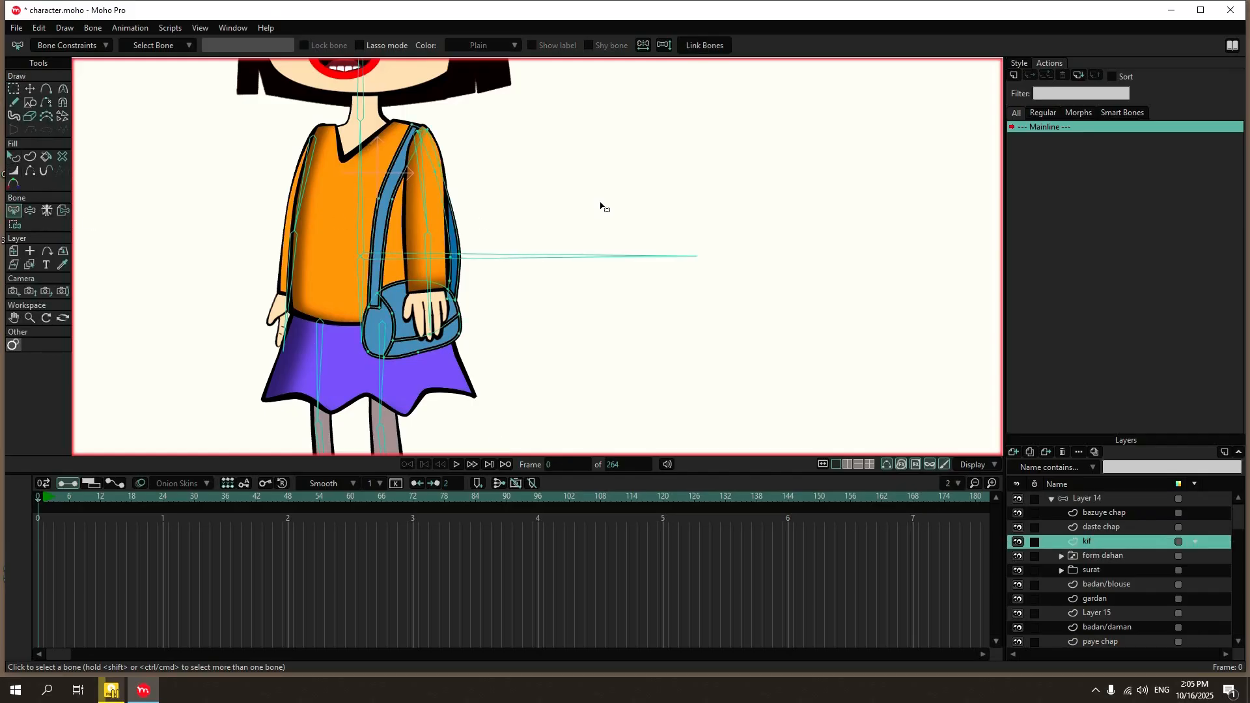
left_click(360, 150)
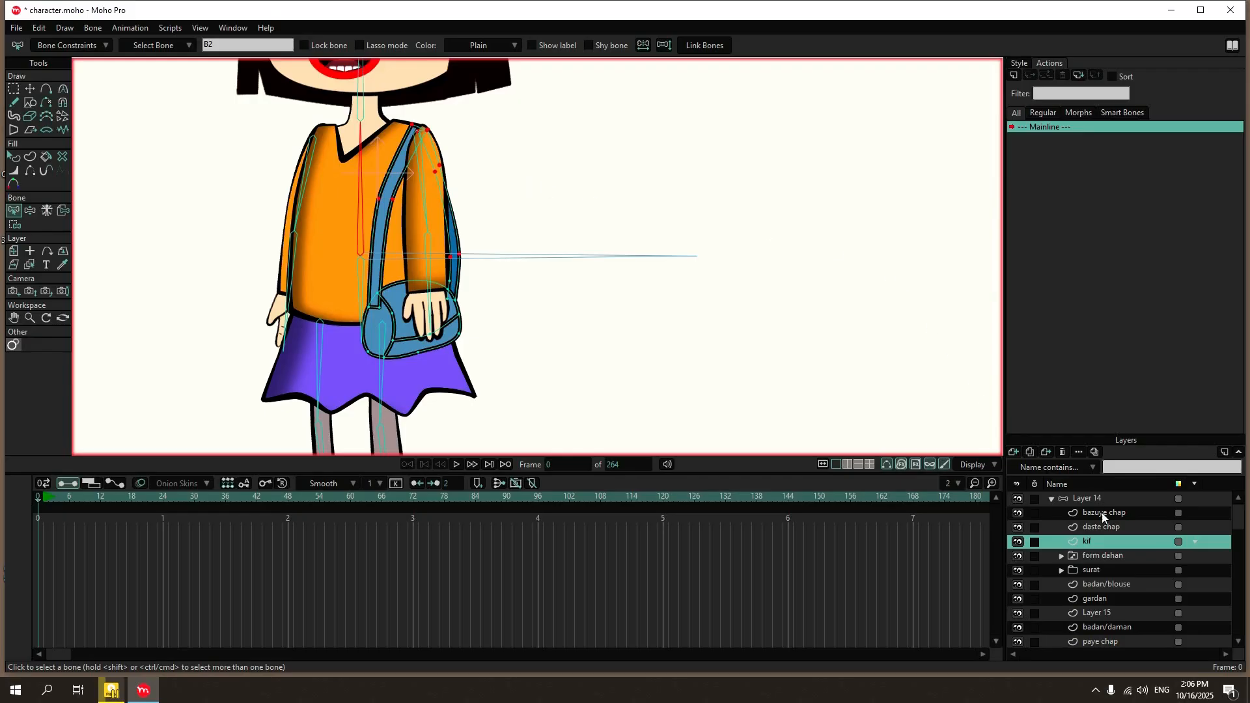
left_click(16, 225)
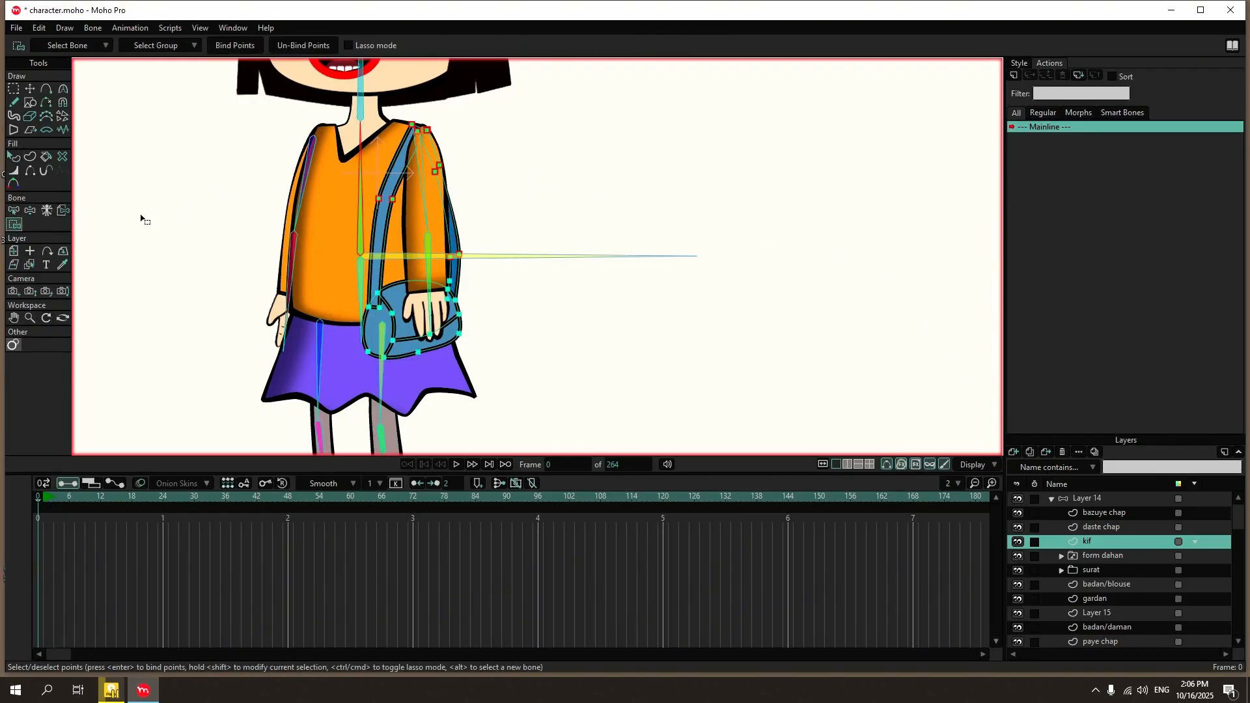
left_click_drag(312, 103, 530, 392)
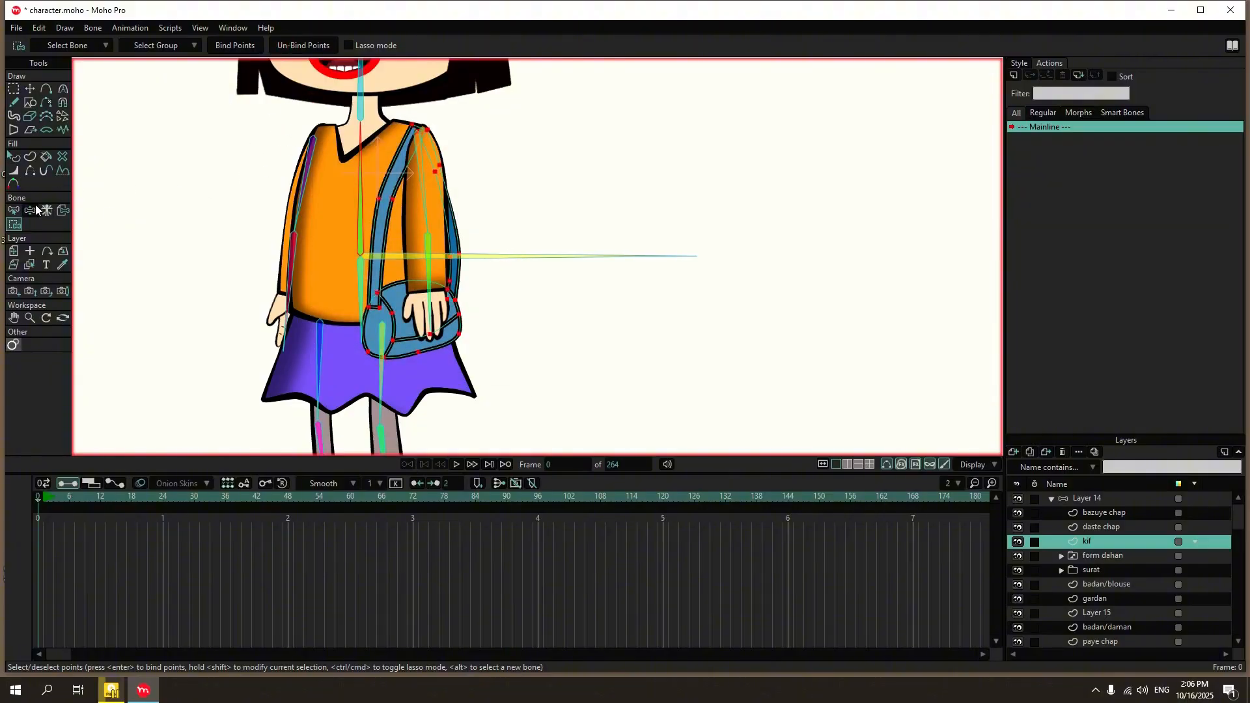
left_click(241, 196)
Add a two-bone chain for the bag to Layer 14, parented to the upper torso bone, running from the strap's shoulder end down through the bag.
left_click(1101, 498)
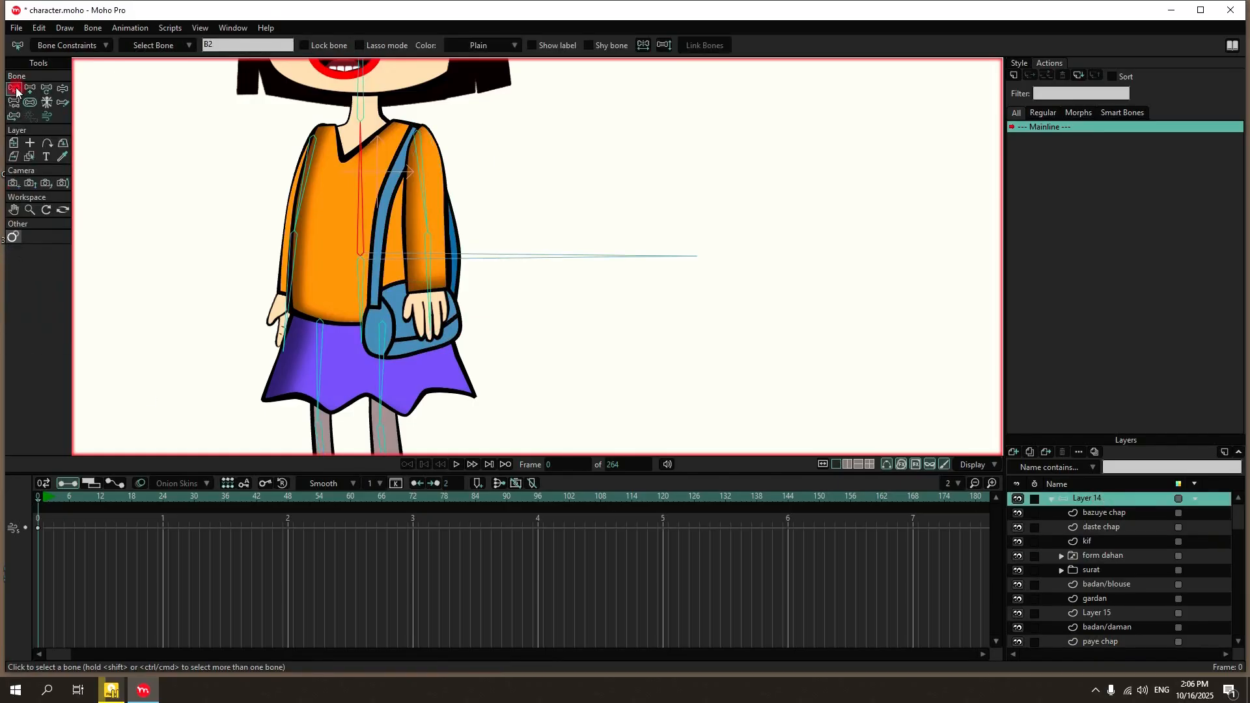
left_click(138, 97)
left_click(363, 150)
left_click(30, 88)
left_click_drag(414, 128, 423, 352)
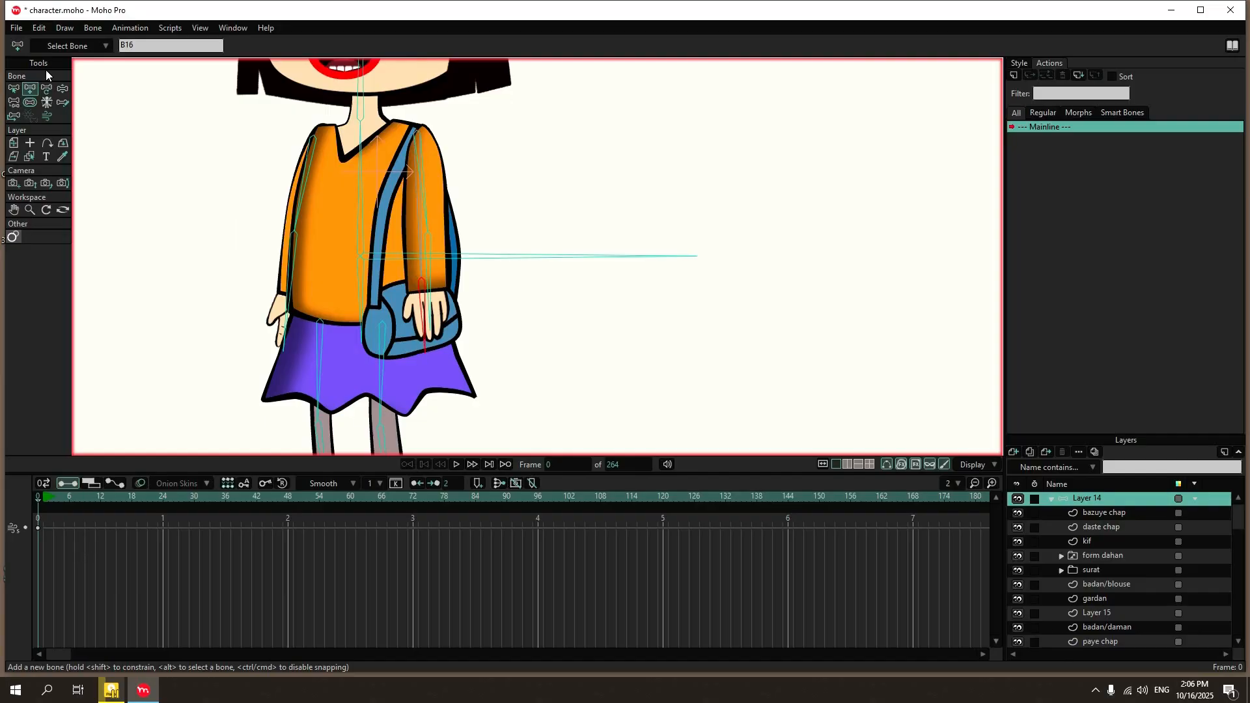
Bind the strap points of the kif layer to the upper bag bone running down from the shoulder.
left_click(14, 88)
left_click(420, 220)
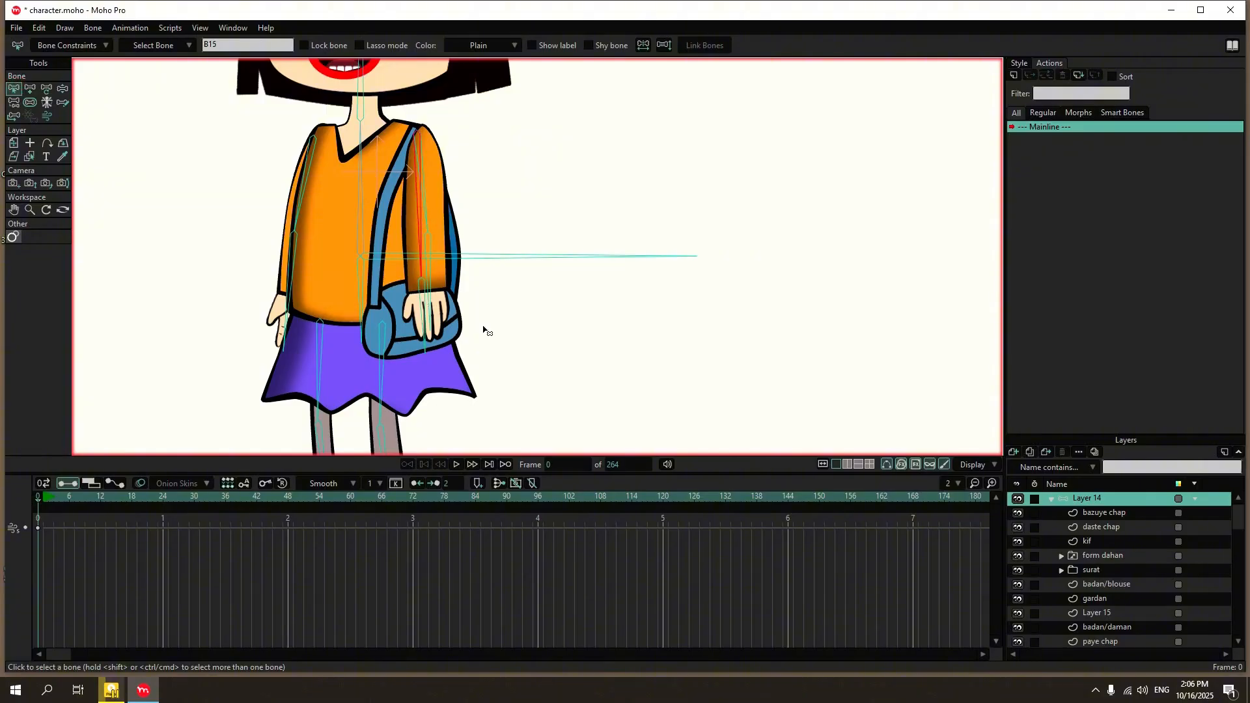
left_click(1115, 541)
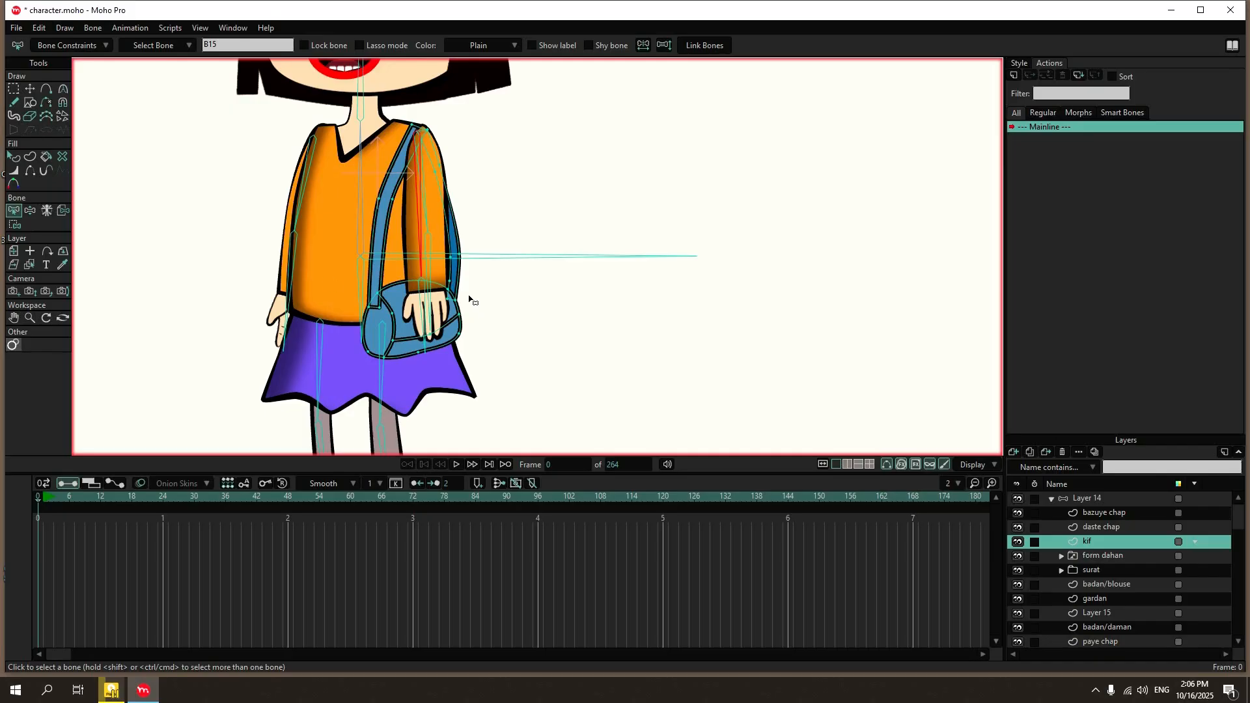
left_click(14, 224)
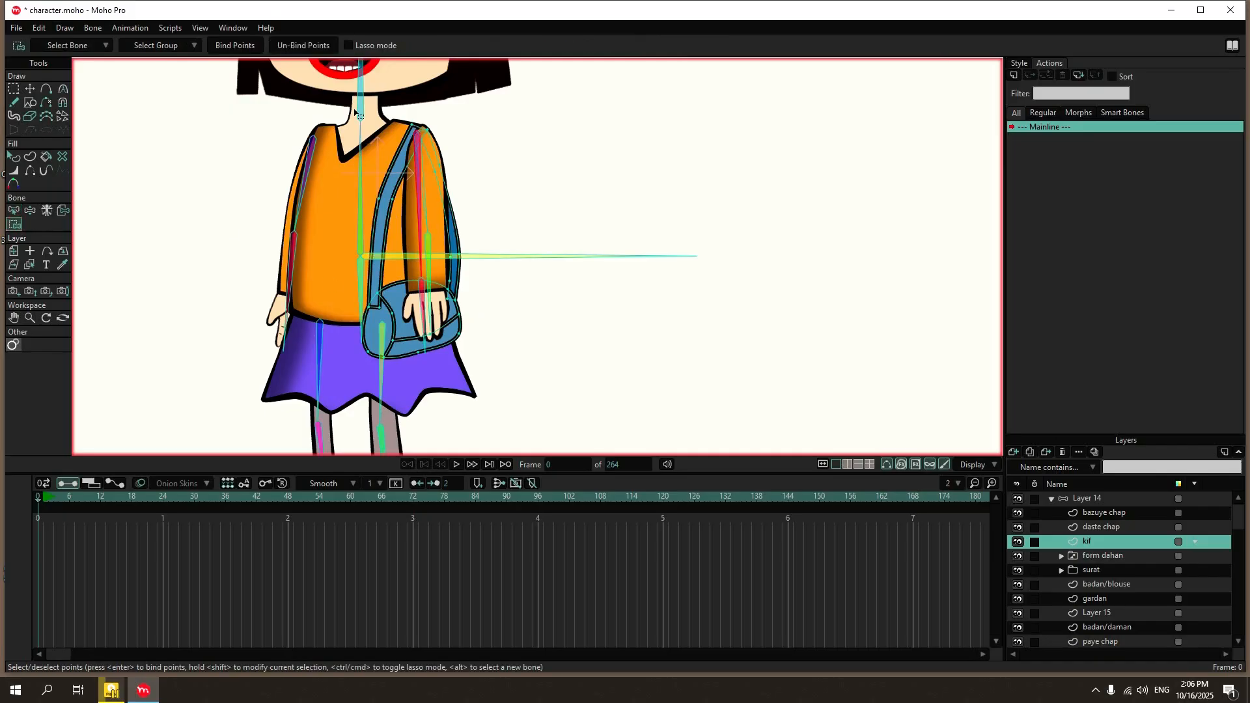
left_click_drag(334, 82, 494, 270)
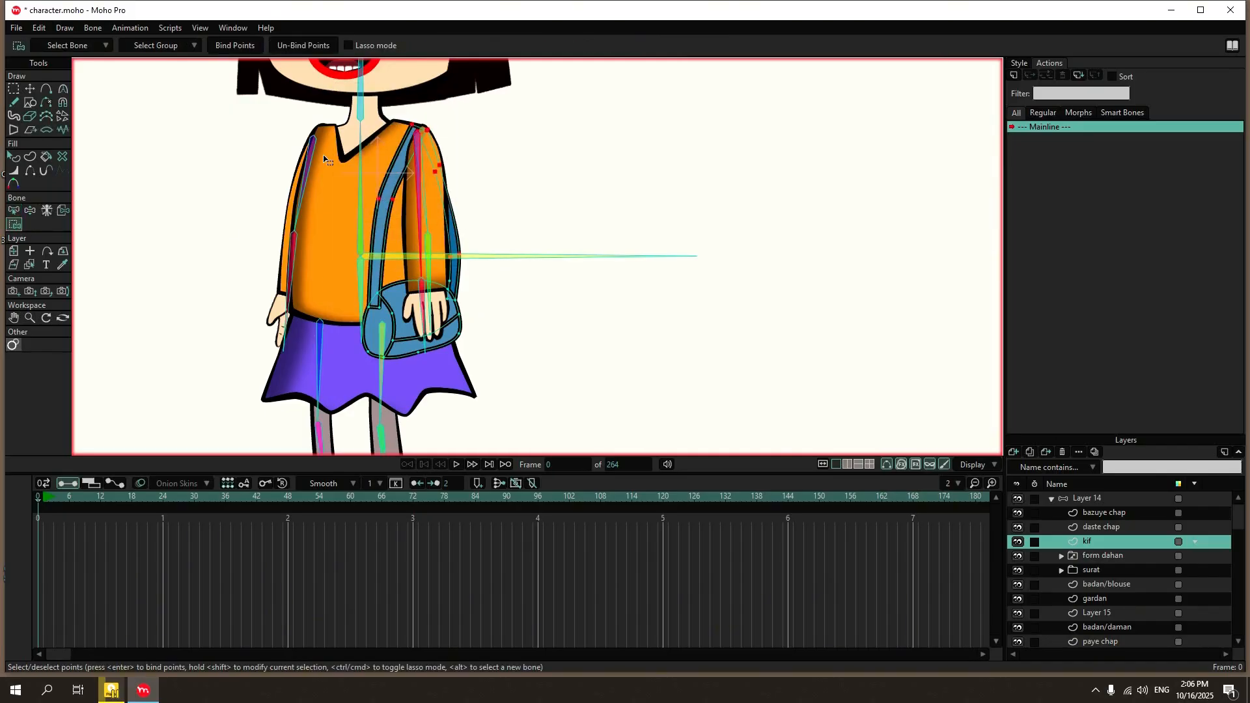
left_click(229, 37)
Bind the bag body points of the kif layer to the lower bag bone.
left_click(14, 211)
left_click(422, 293)
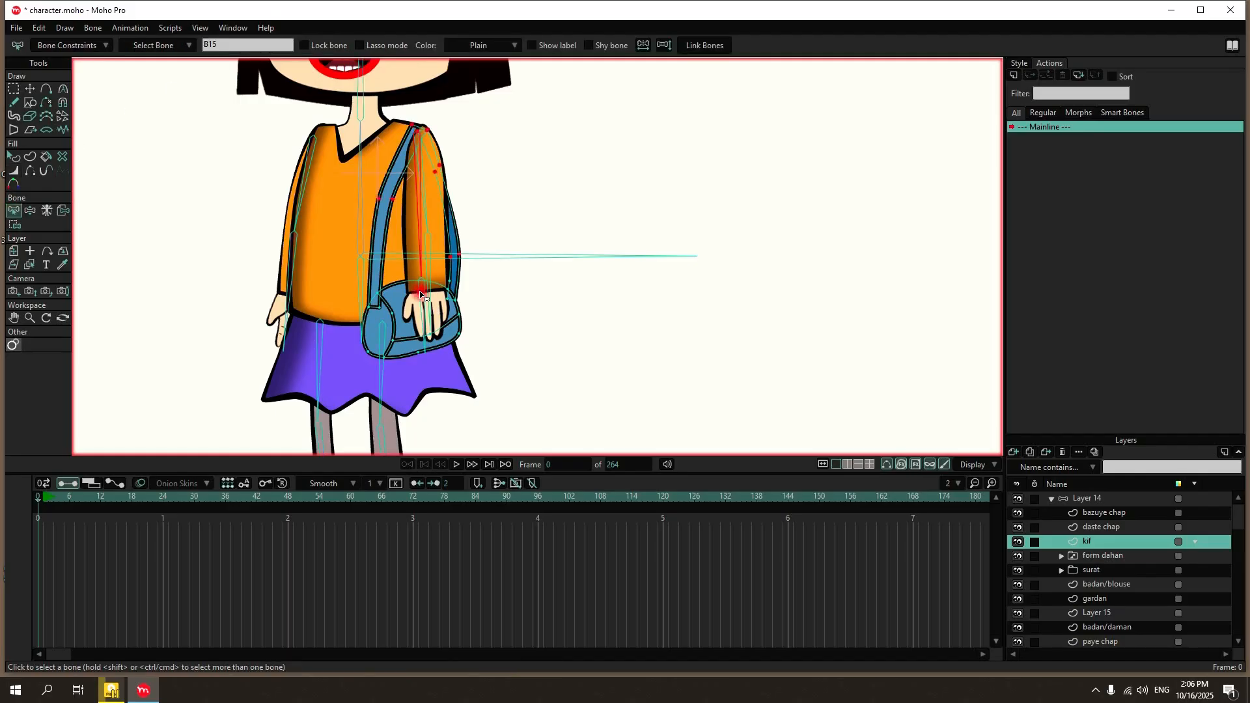
left_click(422, 297)
left_click(14, 224)
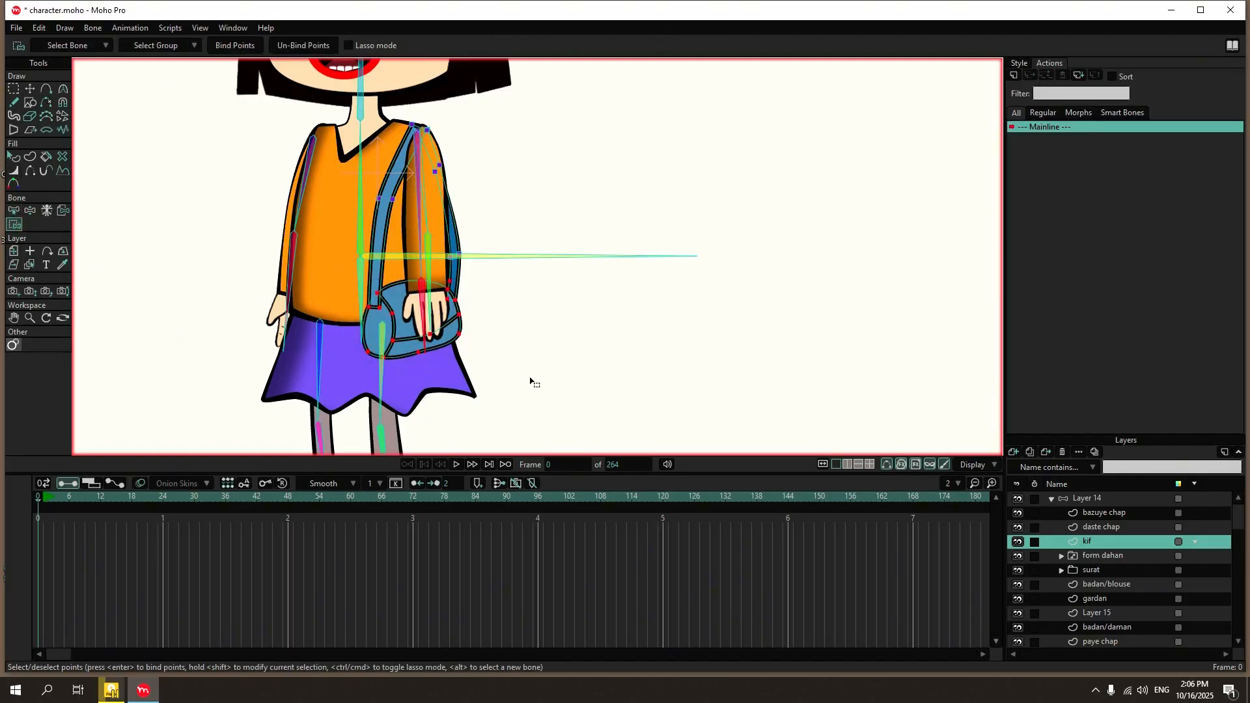
left_click(235, 48)
Set the bone strength of both bag bones in Layer 14 to 0.
left_click(1073, 502)
scroll(613, 378, "down", 2)
left_click(519, 267)
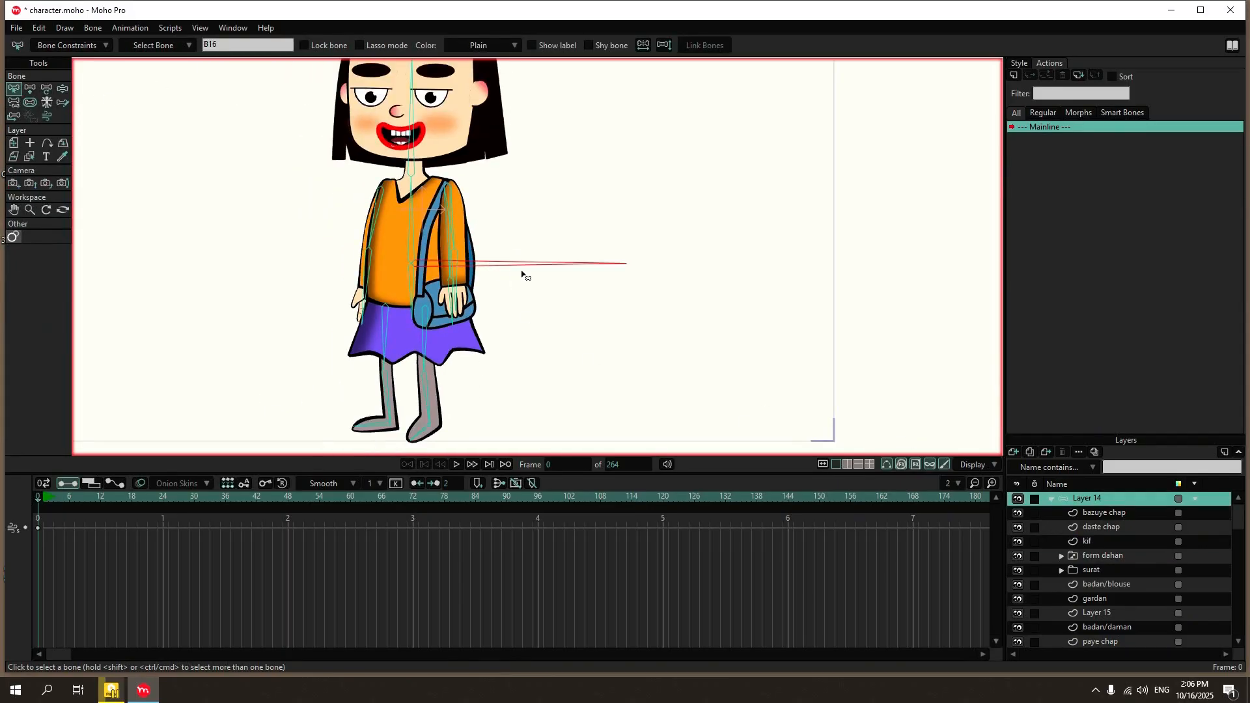
left_click(409, 239)
left_click(62, 88)
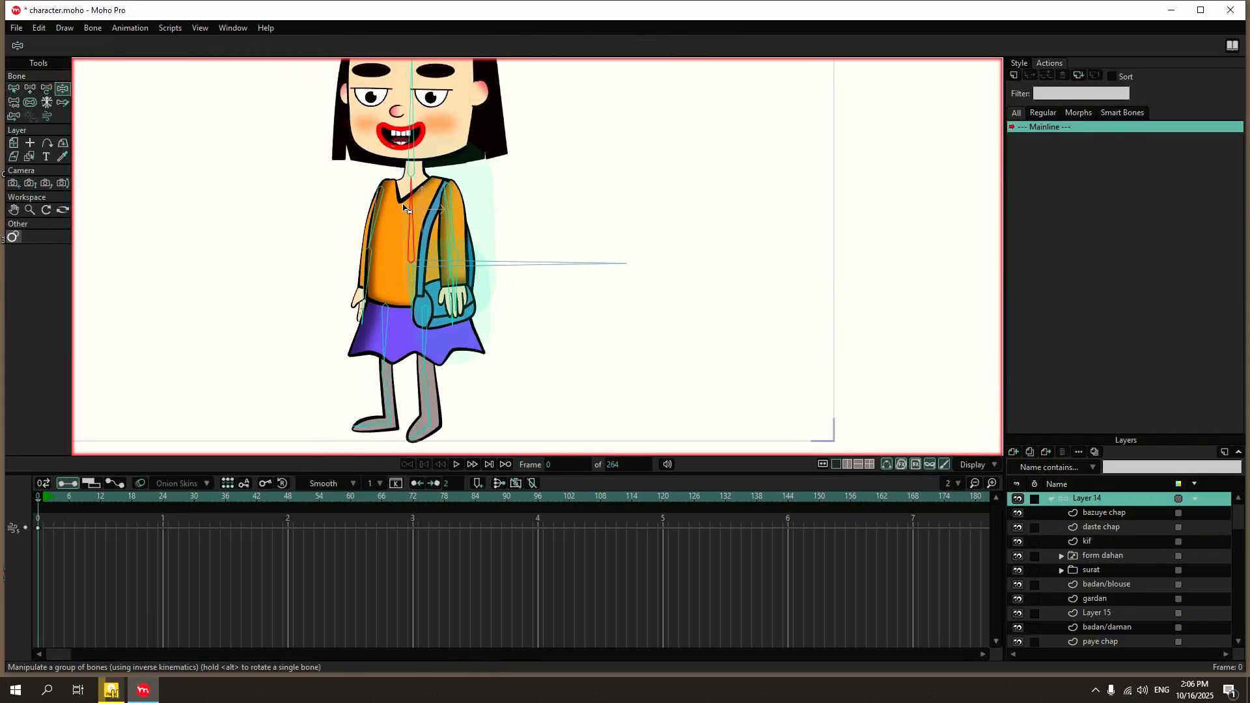
left_click(14, 91)
scroll(449, 285, "up", 2)
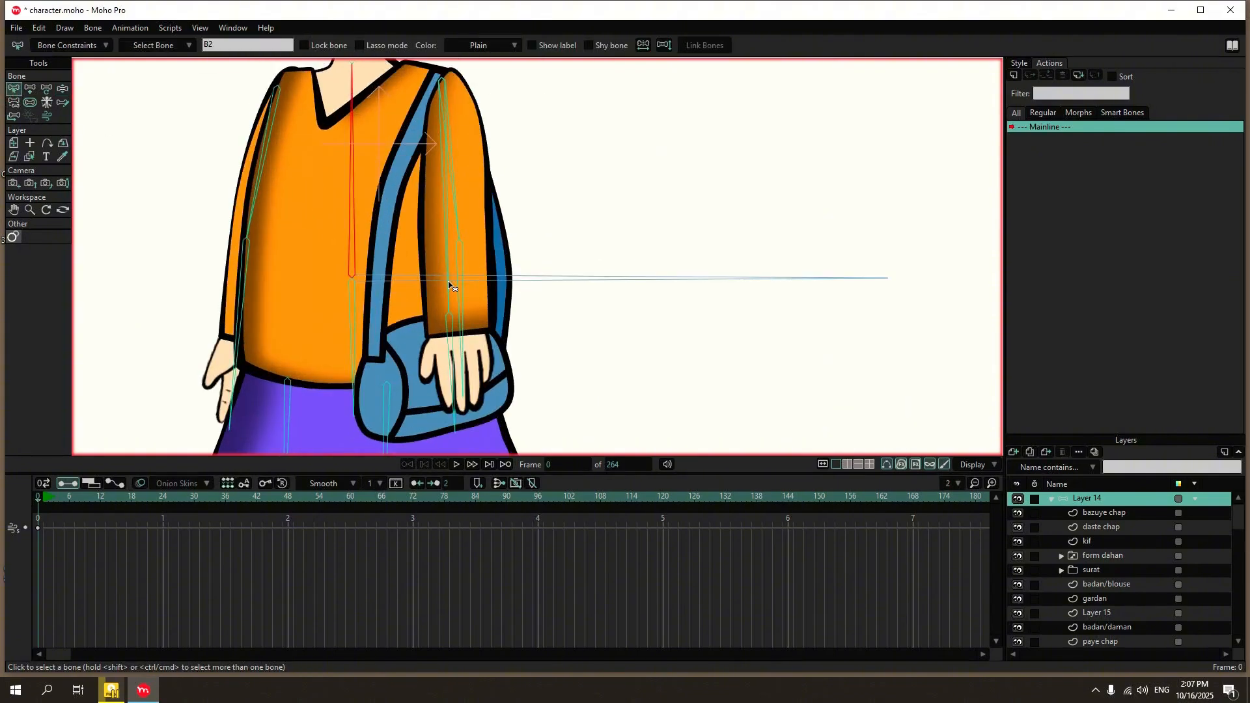
left_click(450, 225)
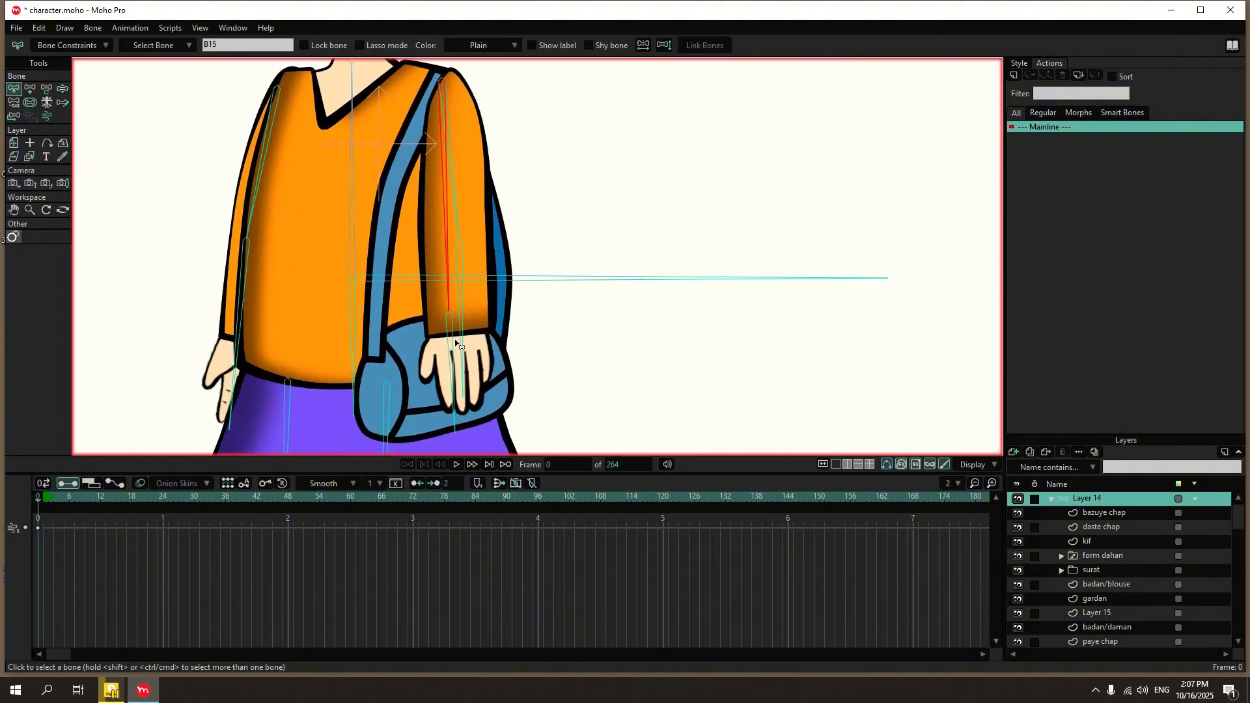
left_click(30, 102)
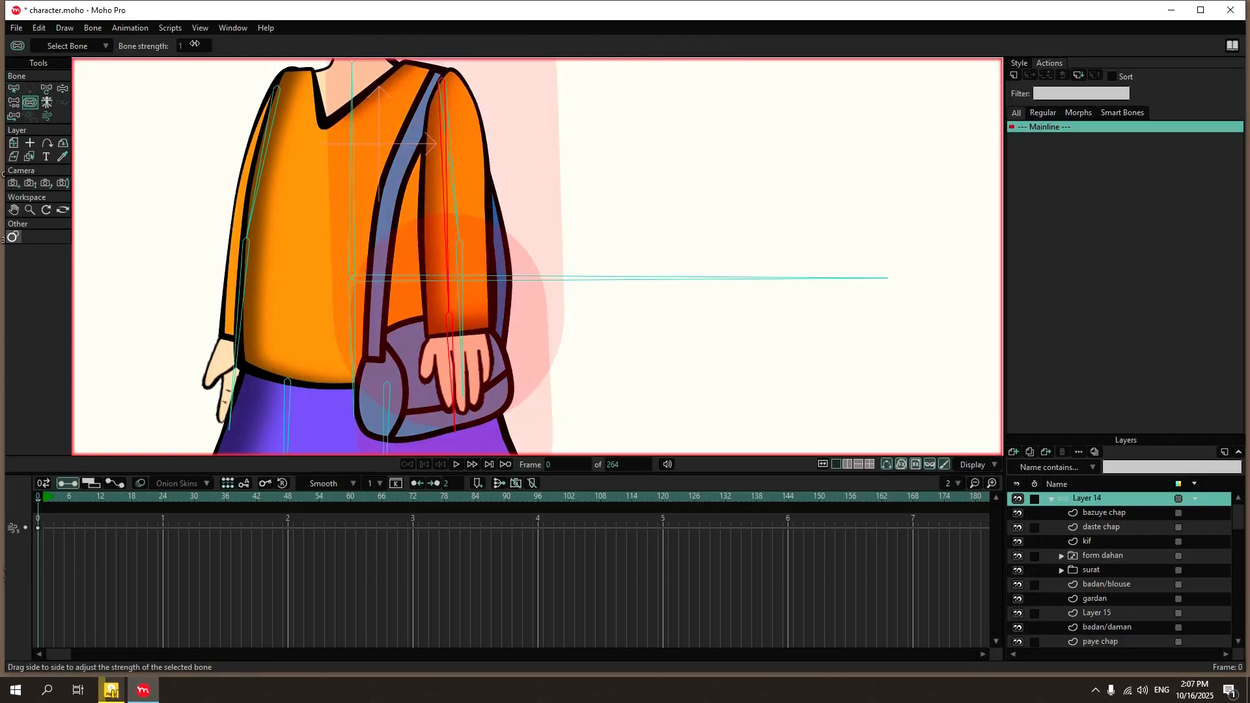
left_click(203, 43)
key("Return")
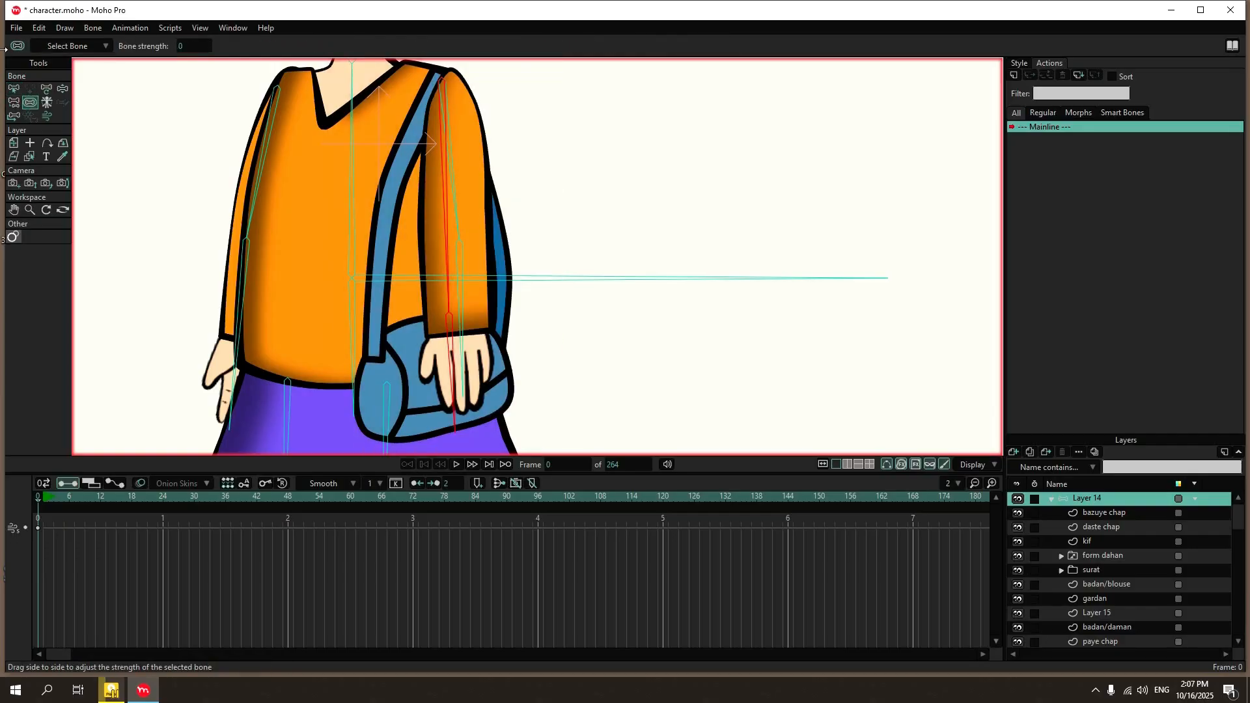
Test-pose the torso and the bag bones of Layer 14 with Manipulate Bones to examine how the bag and strap follow.
left_click(14, 88)
left_click(116, 115)
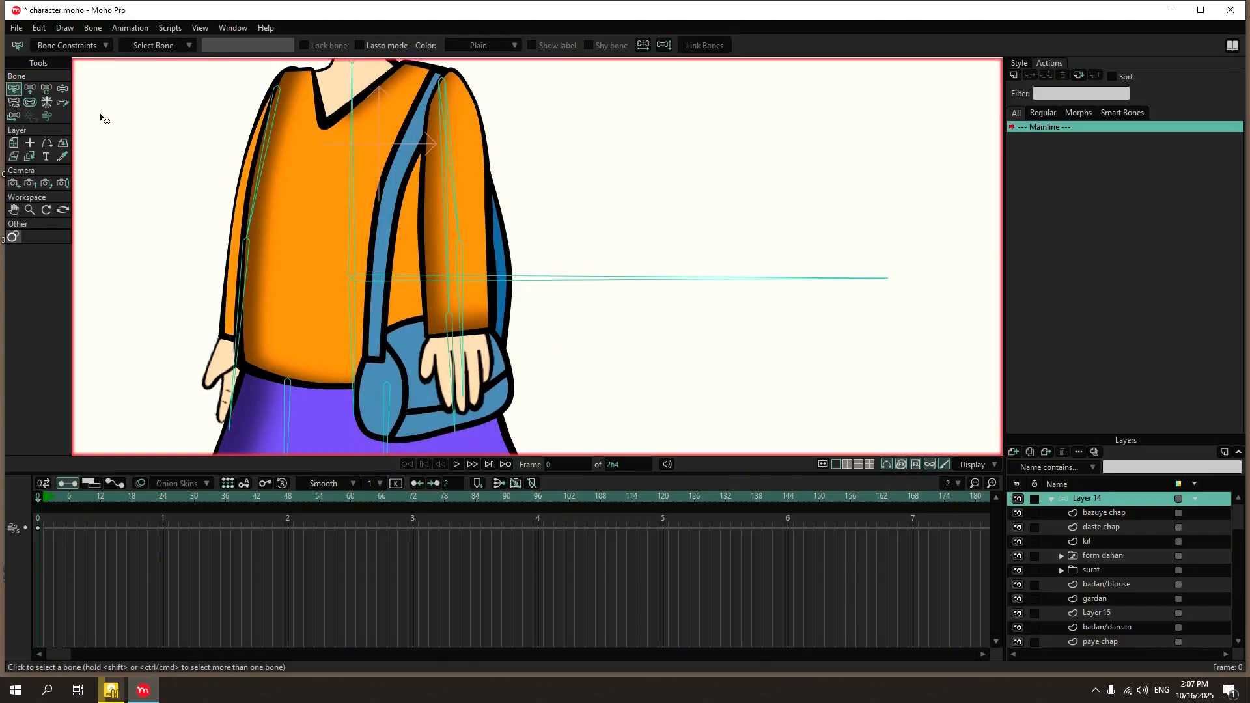
left_click(62, 88)
scroll(408, 212, "down", 3)
left_click_drag(380, 190, 360, 215)
left_click_drag(452, 272, 742, 541)
left_click(15, 90)
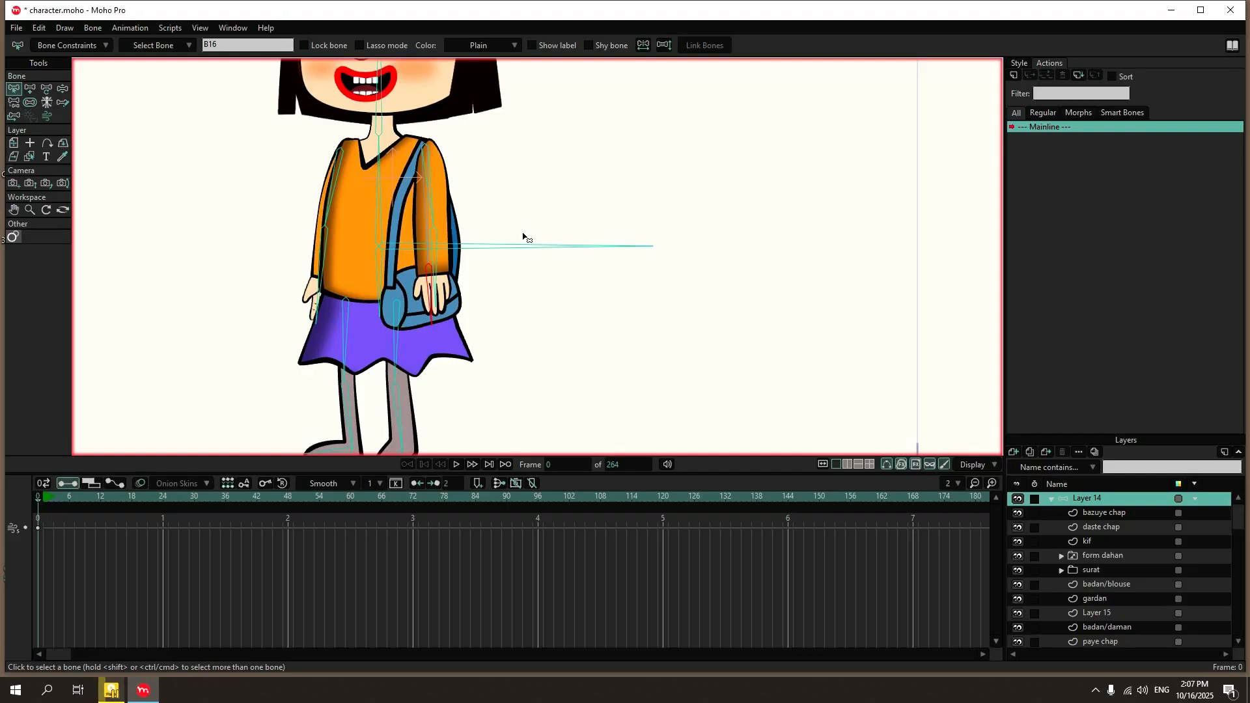
Bind the thigh and knee points of the paye rast layer to the right upper leg bone.
scroll(523, 97, "down", 4)
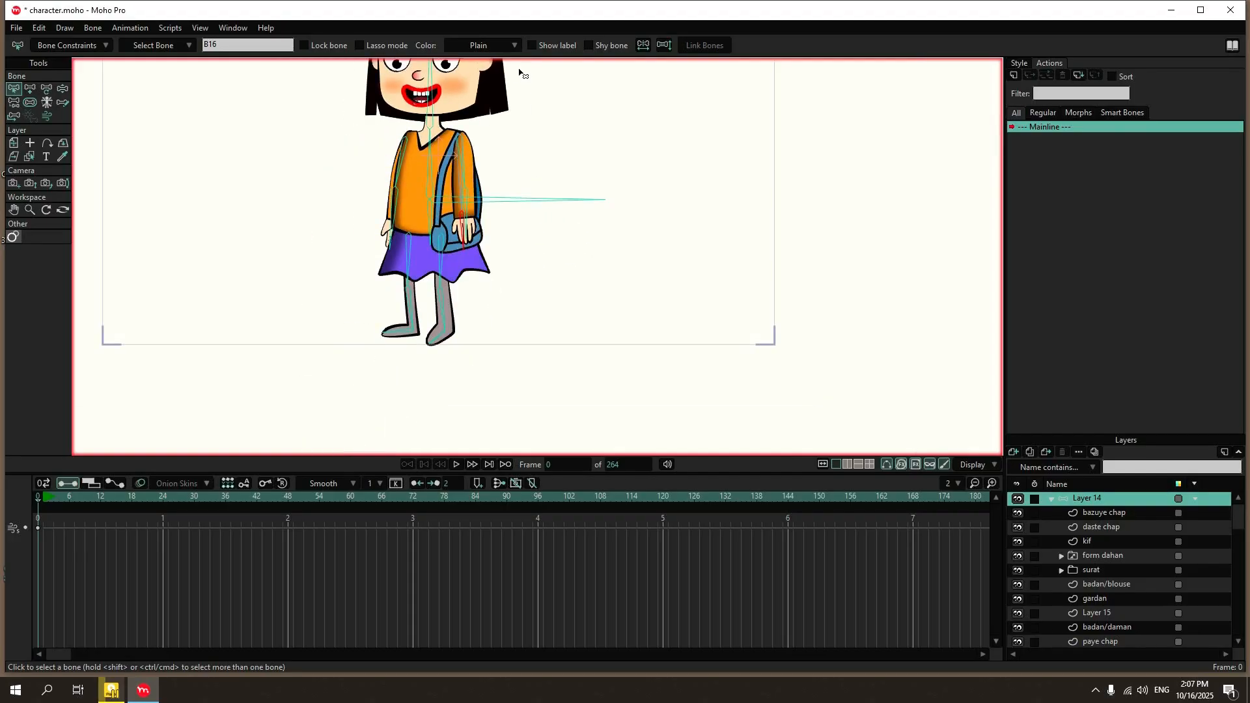
scroll(495, 124, "up", 5)
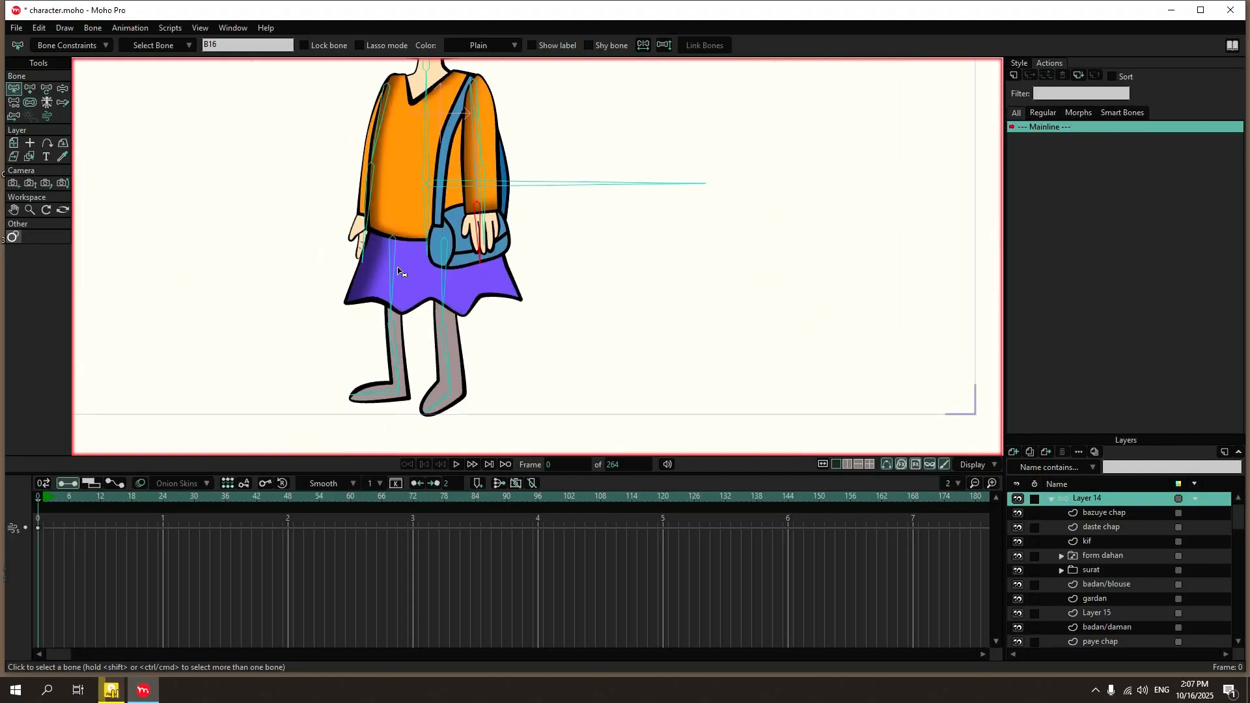
left_click(398, 271)
scroll(1089, 576, "down", 3)
scroll(1126, 579, "down", 1)
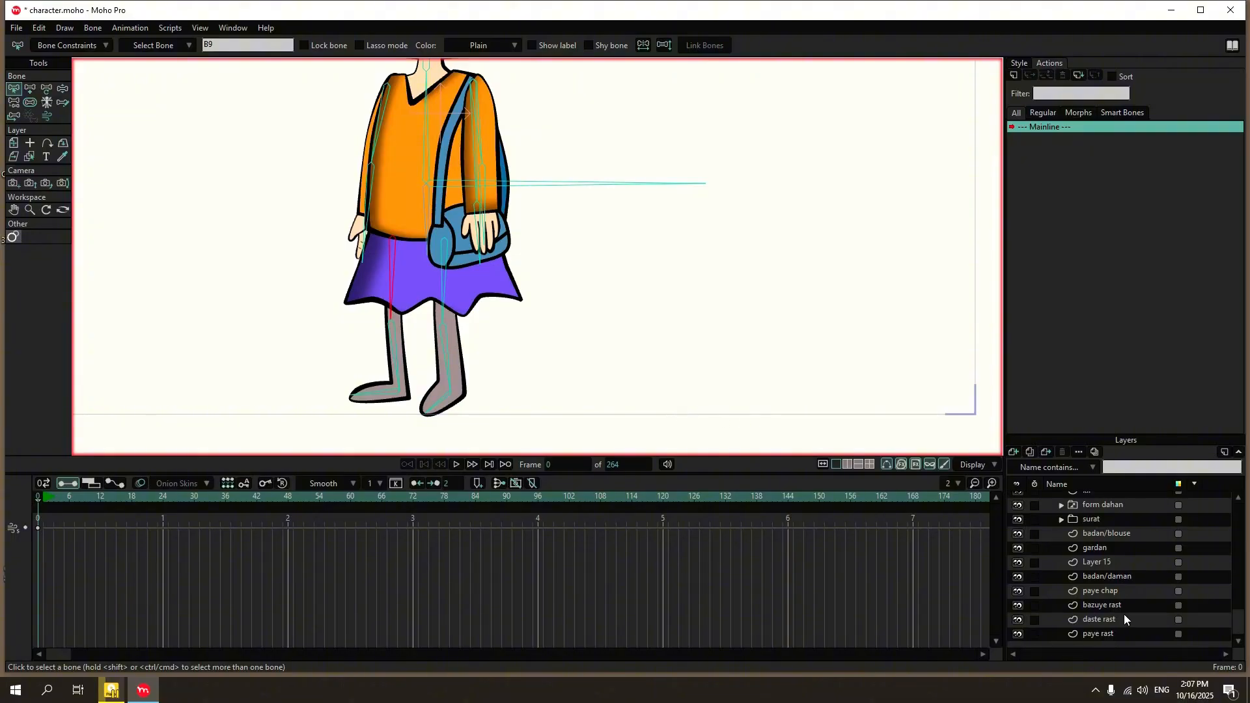
left_click(1127, 634)
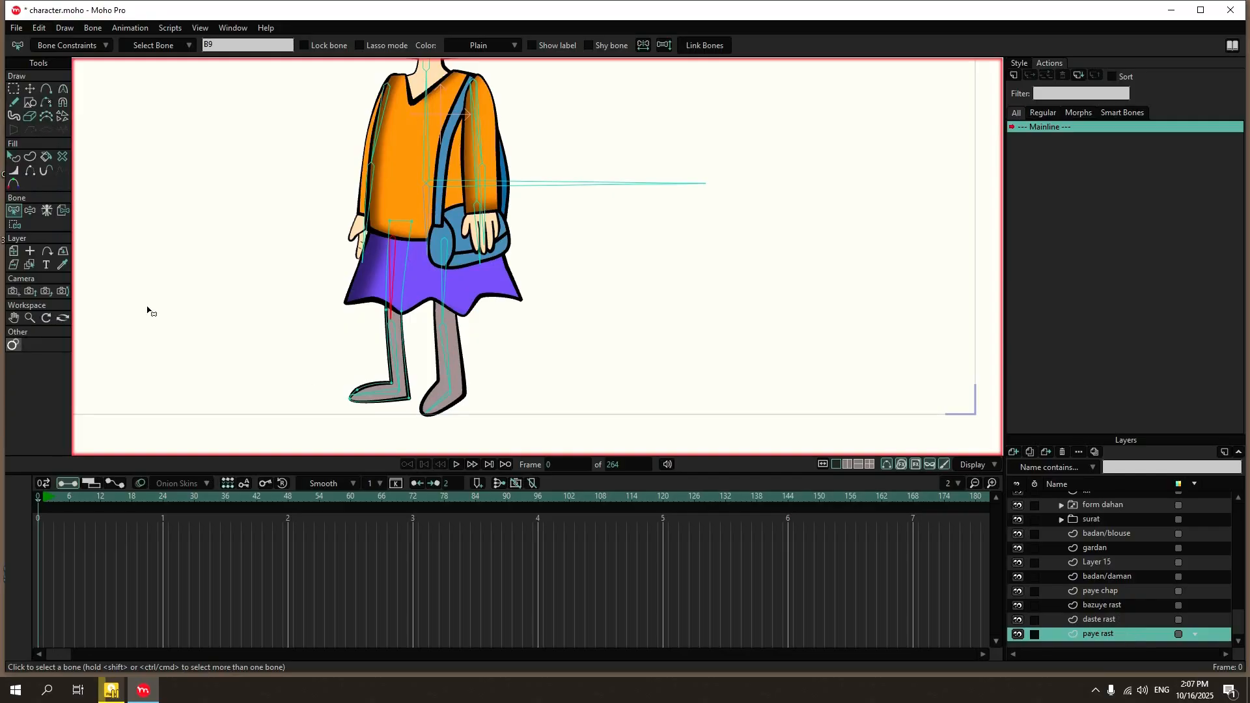
left_click(15, 224)
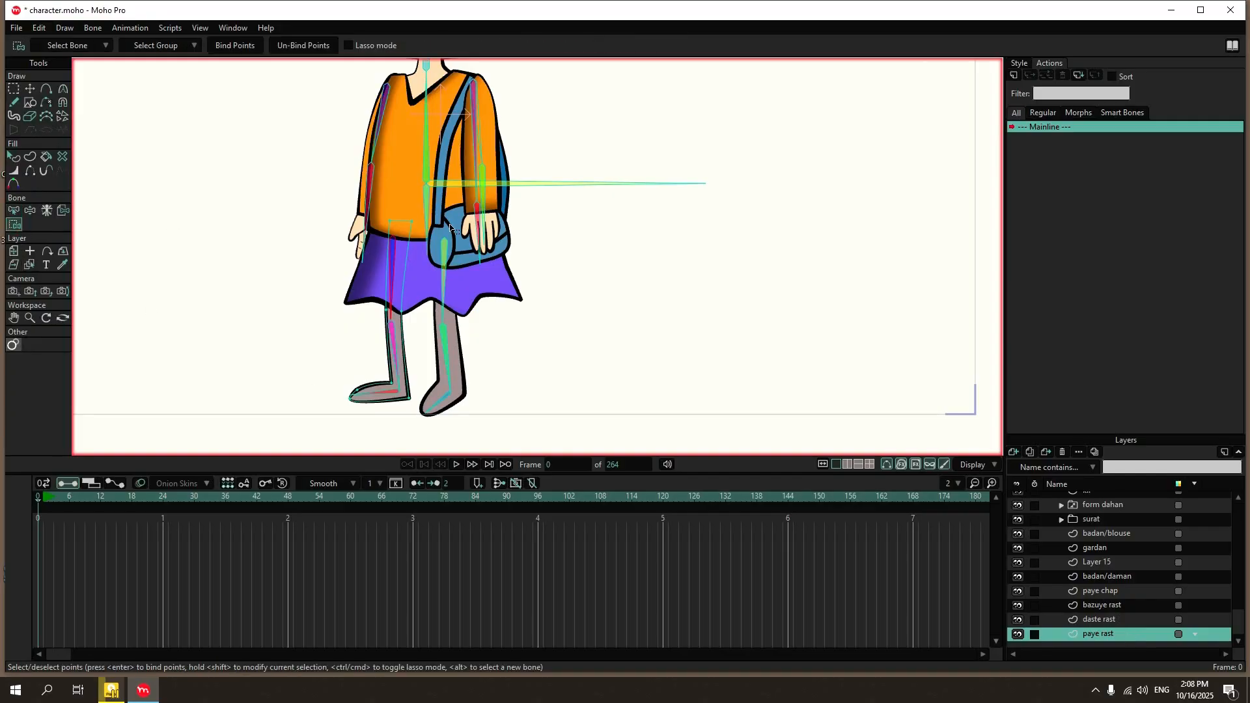
left_click_drag(433, 194, 362, 327)
left_click(226, 47)
Bind the ankle and heel points of the paye rast layer to the right lower leg bone.
left_click(14, 211)
left_click(393, 340)
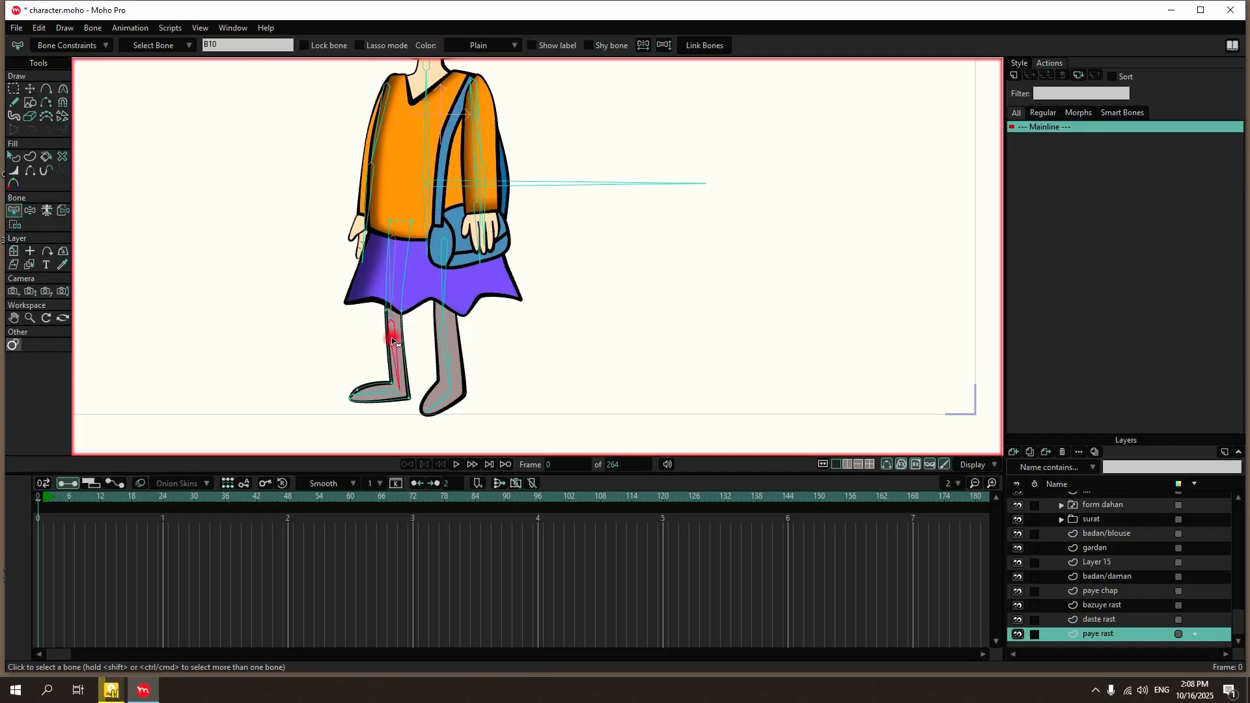
left_click(14, 225)
left_click_drag(422, 338, 384, 421)
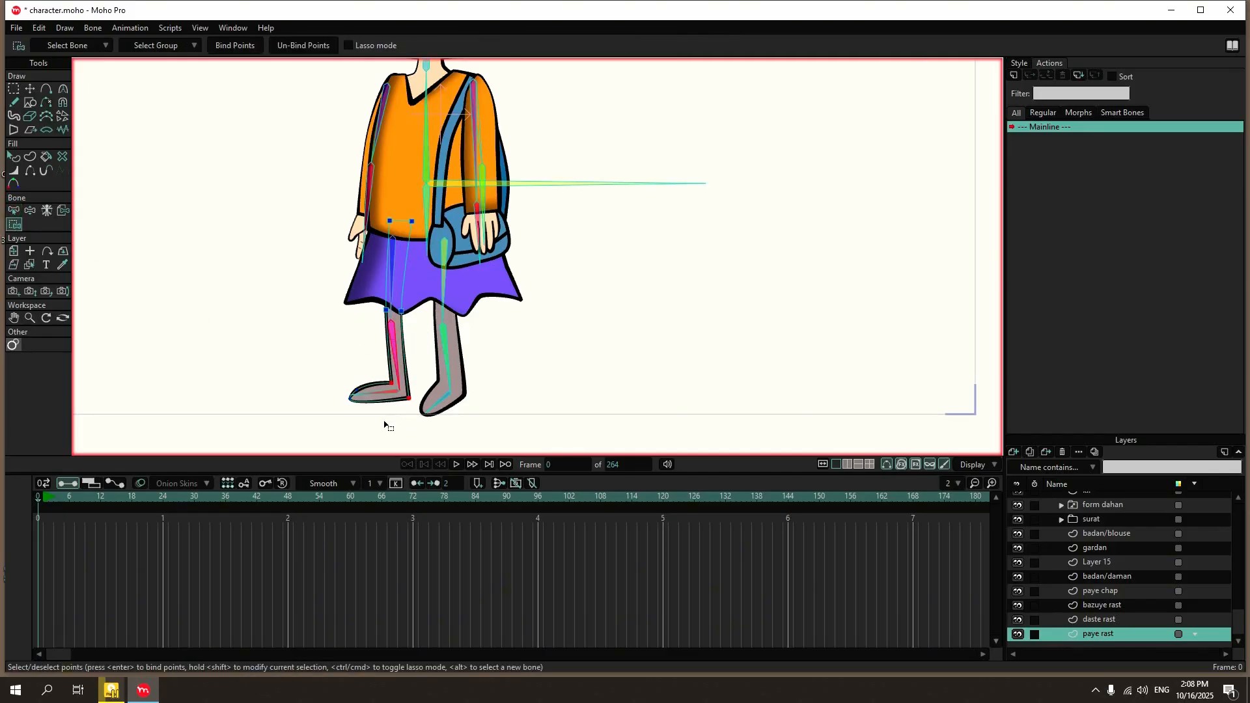
left_click(241, 45)
Bind the toe points of the paye rast layer to the right foot bone.
left_click(14, 210)
left_click(14, 225)
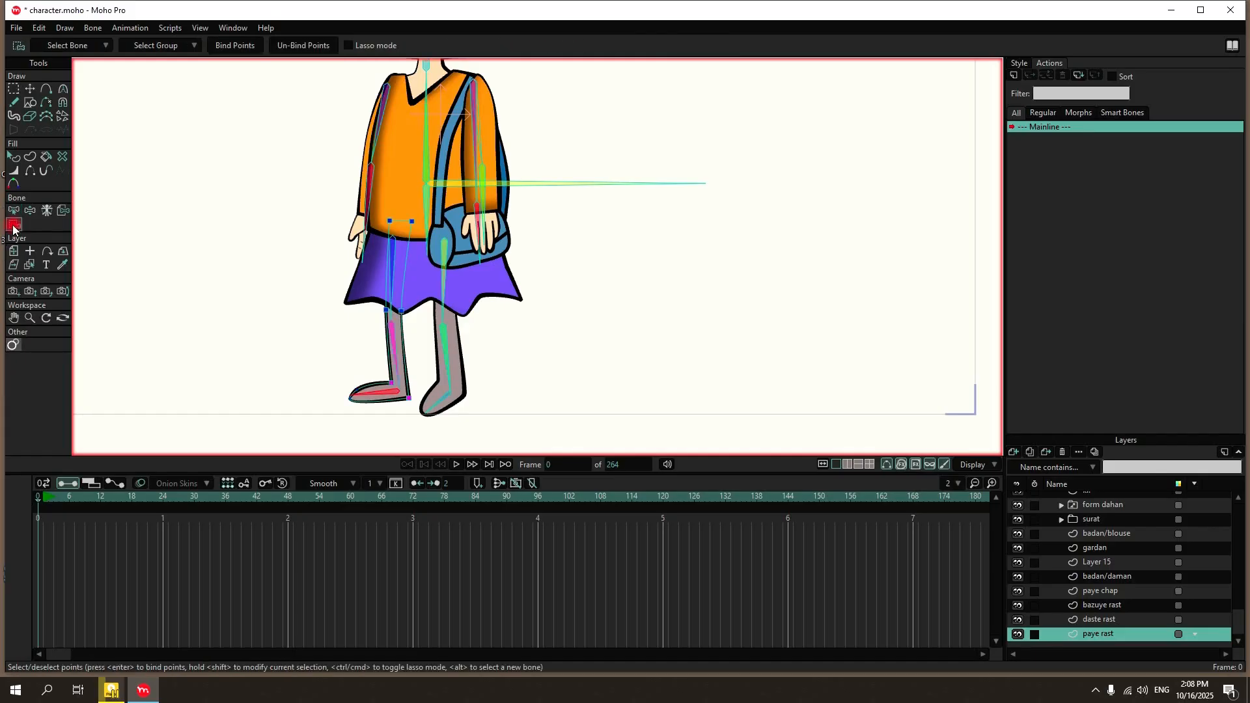
left_click_drag(338, 399, 365, 372)
left_click(254, 45)
Bind the thigh and knee points of the paye chap layer to the left upper leg bone.
left_click(1115, 619)
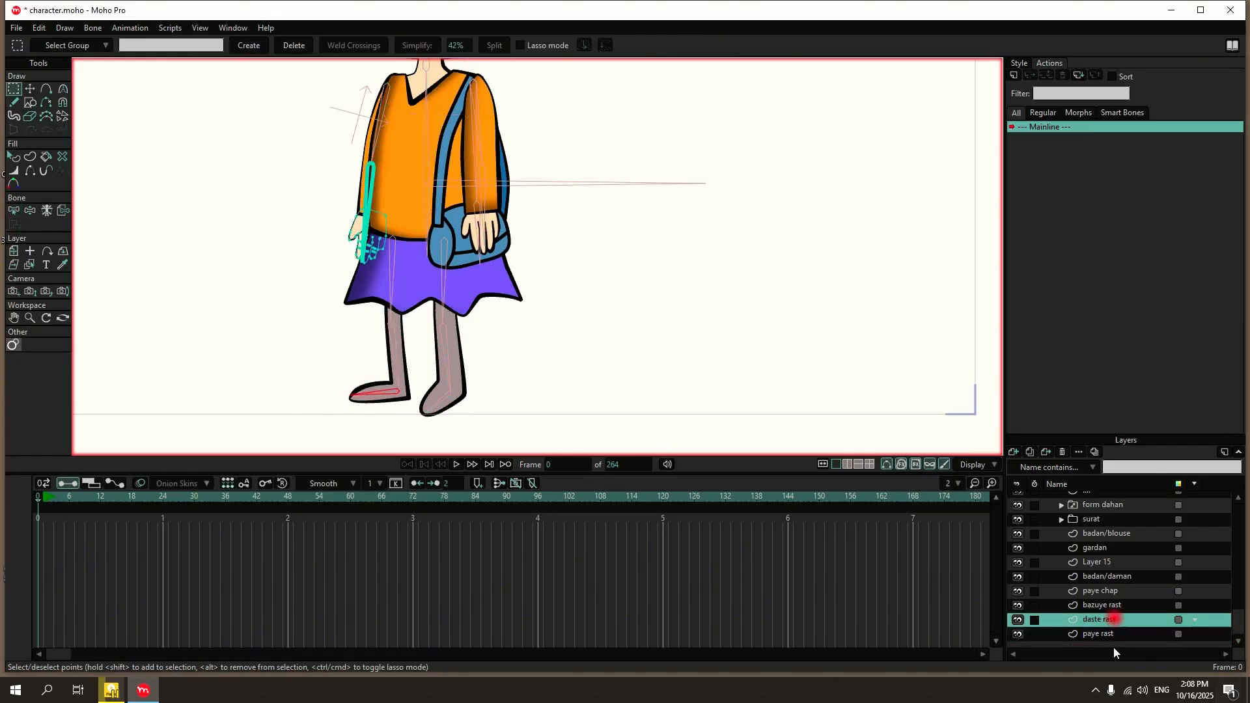
left_click(1111, 591)
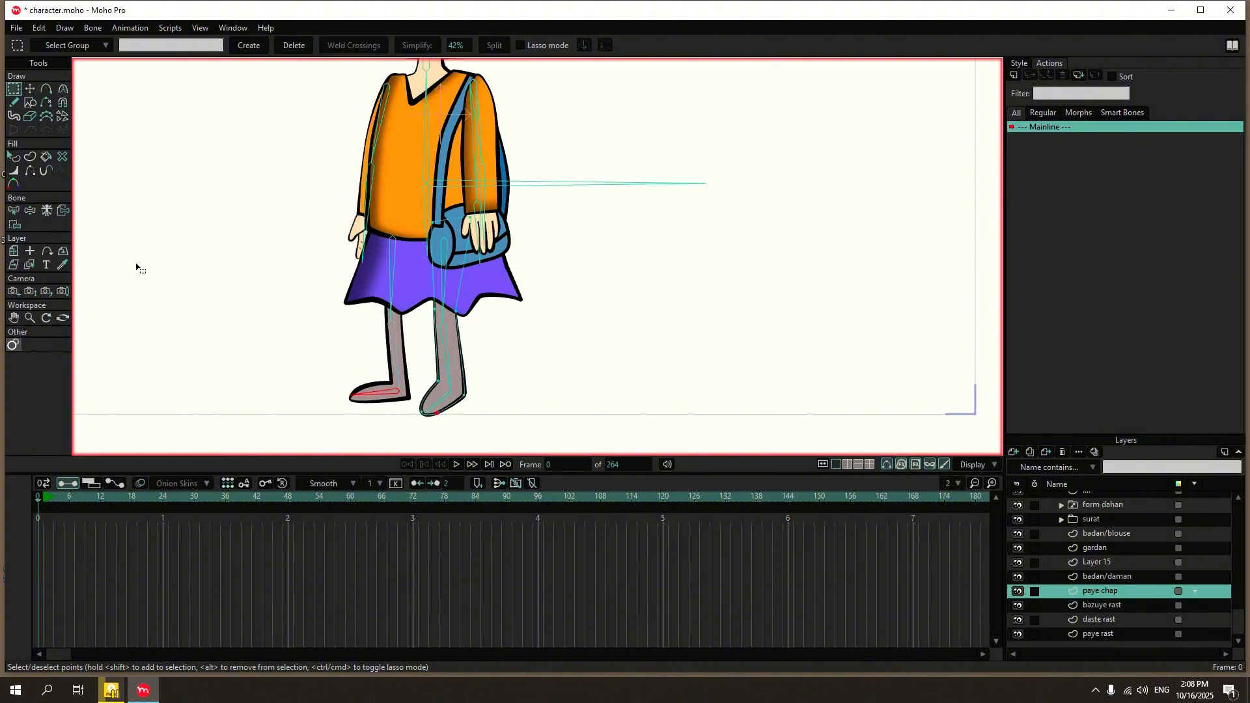
left_click(14, 211)
left_click(441, 276)
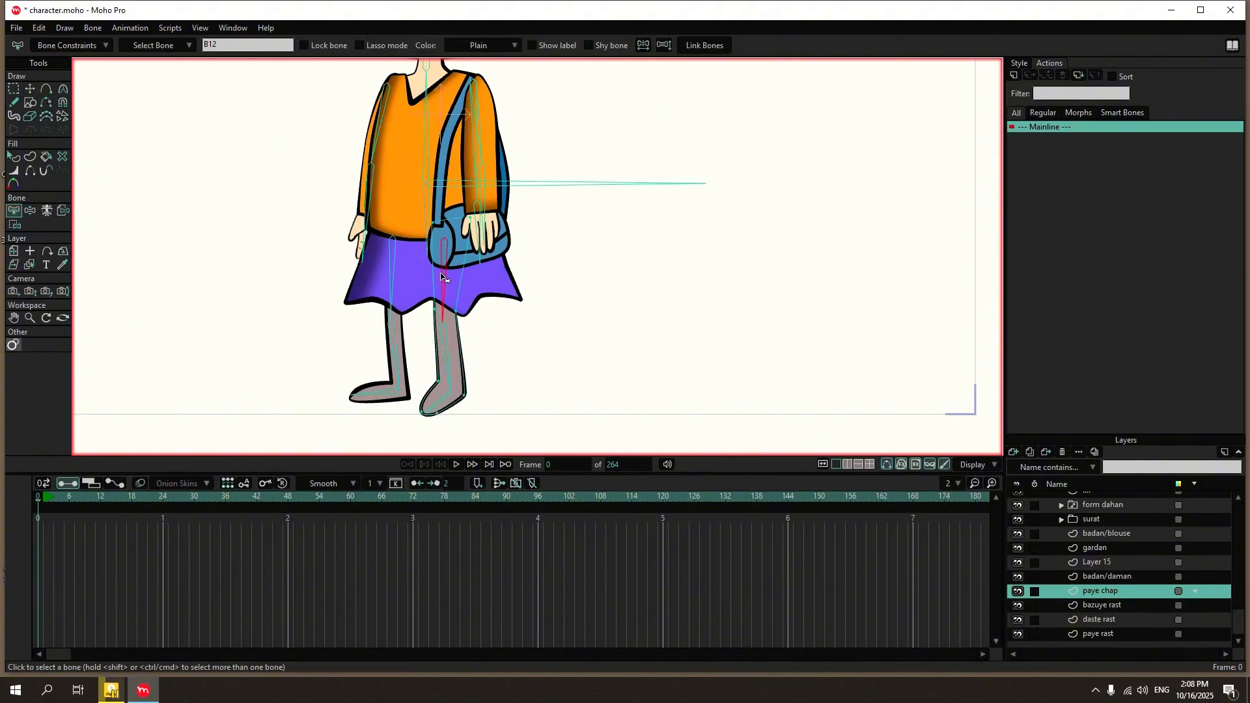
left_click(15, 224)
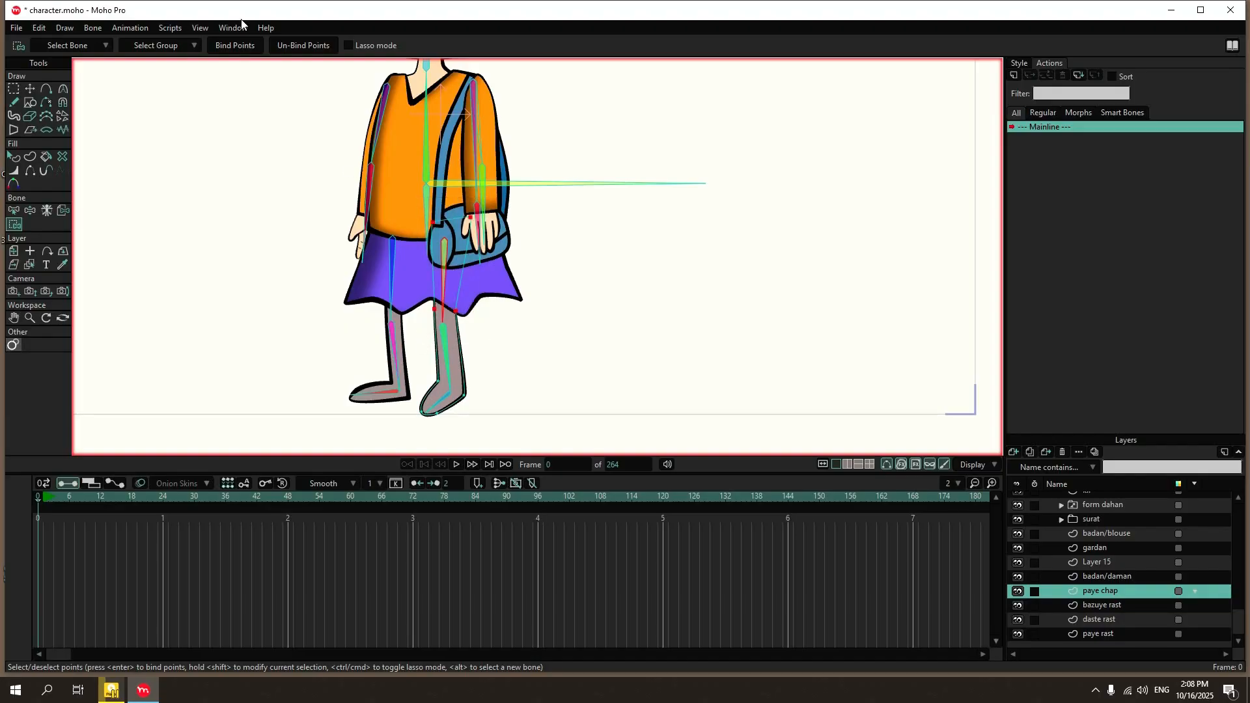
left_click(228, 52)
Bind the ankle and heel points of the paye chap layer to the left lower leg bone.
left_click(14, 211)
left_click(447, 344)
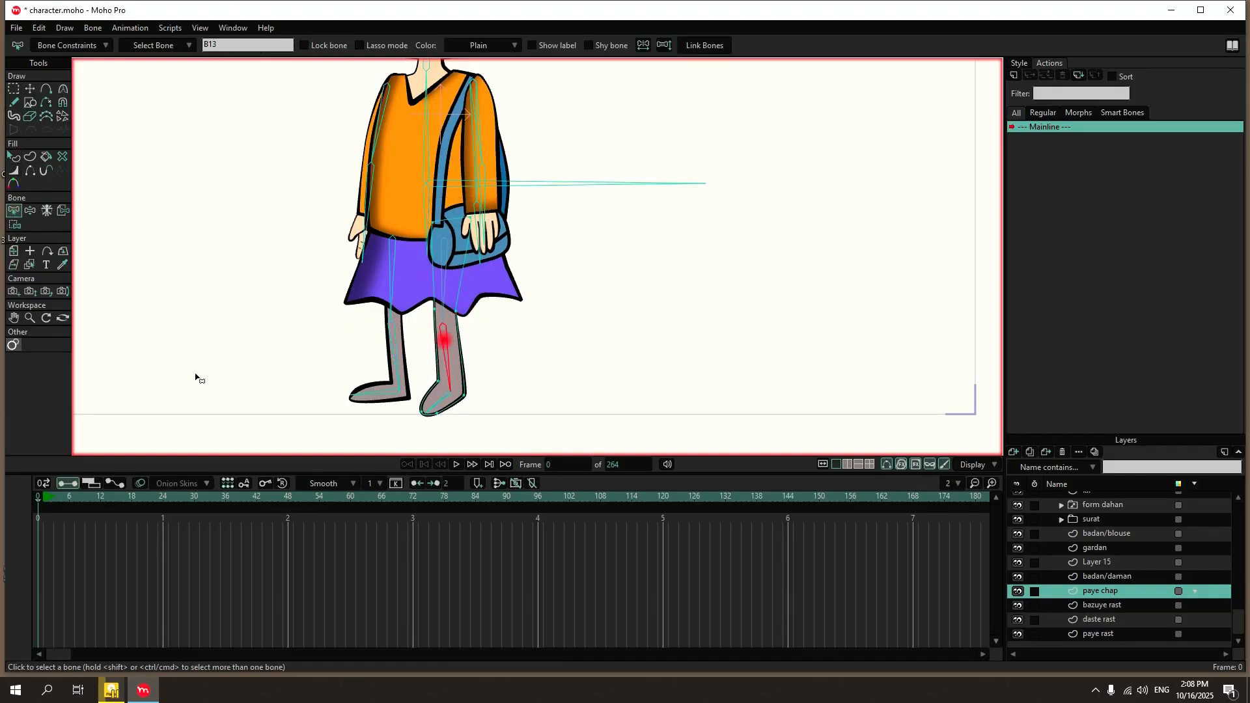
left_click(15, 225)
left_click_drag(508, 366, 427, 403)
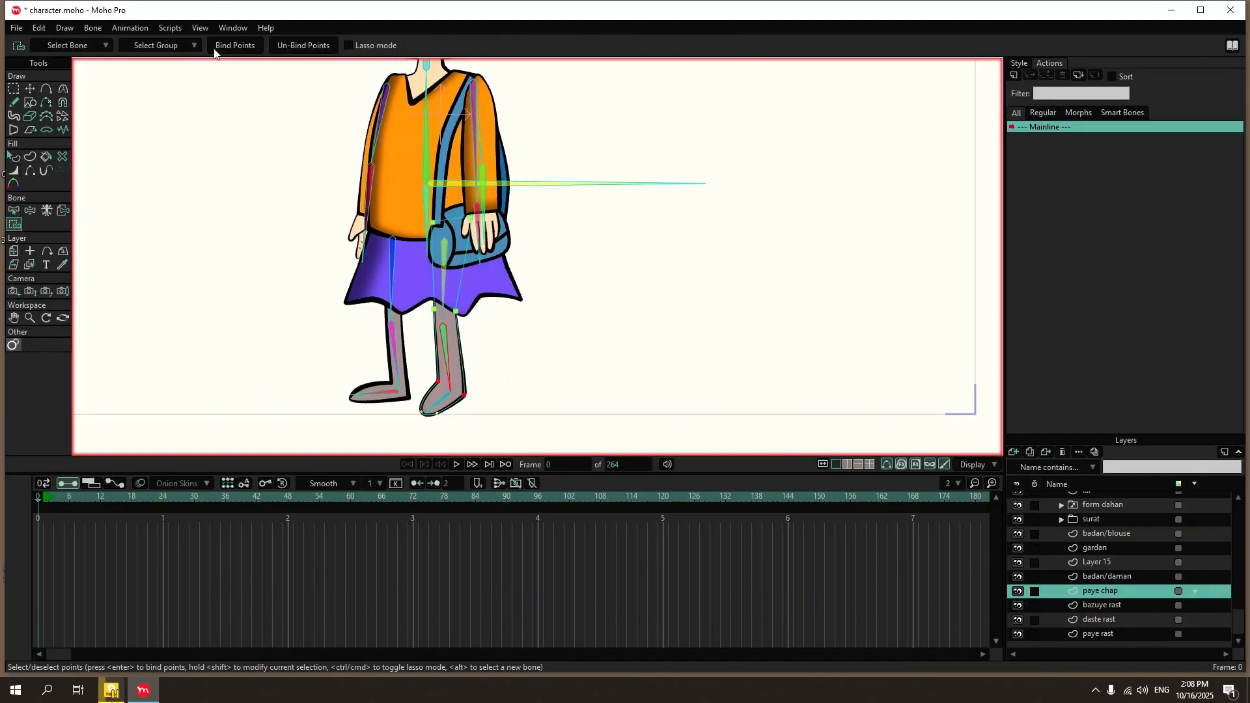
left_click(215, 49)
Bind the toe points of the paye chap layer to the left foot bone.
left_click(13, 211)
left_click(437, 404)
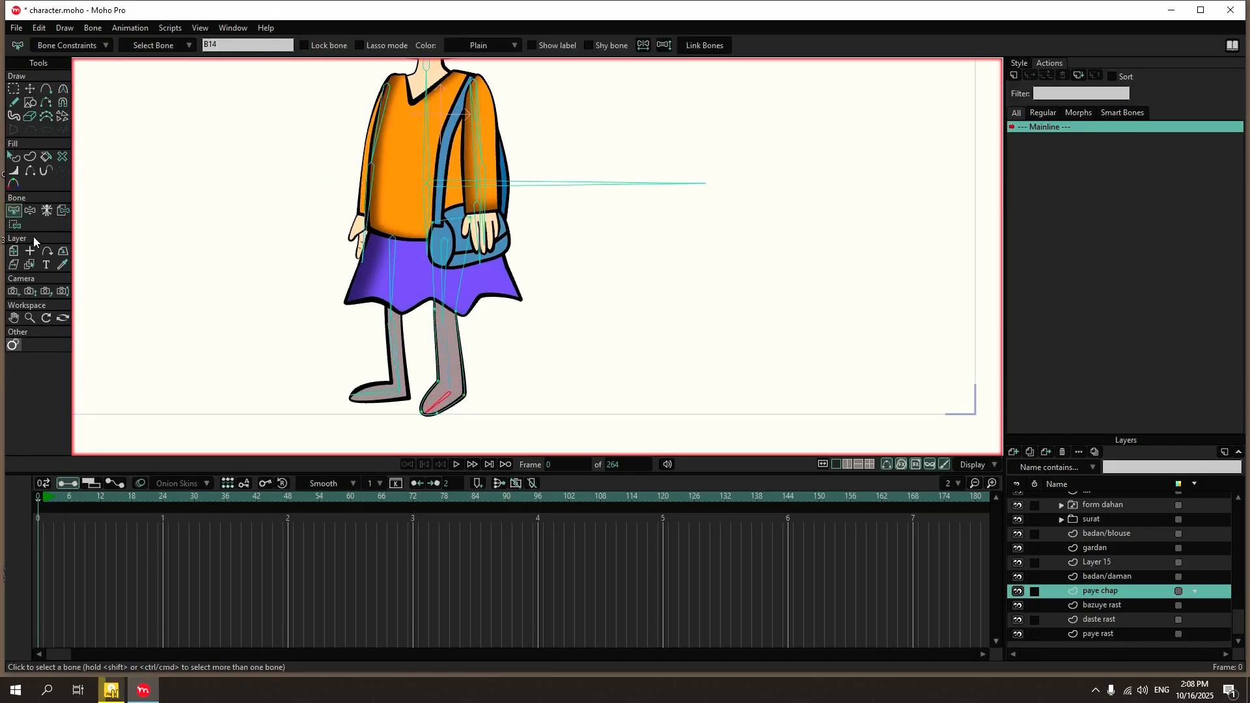
left_click(15, 225)
left_click_drag(450, 402, 413, 422)
left_click(225, 46)
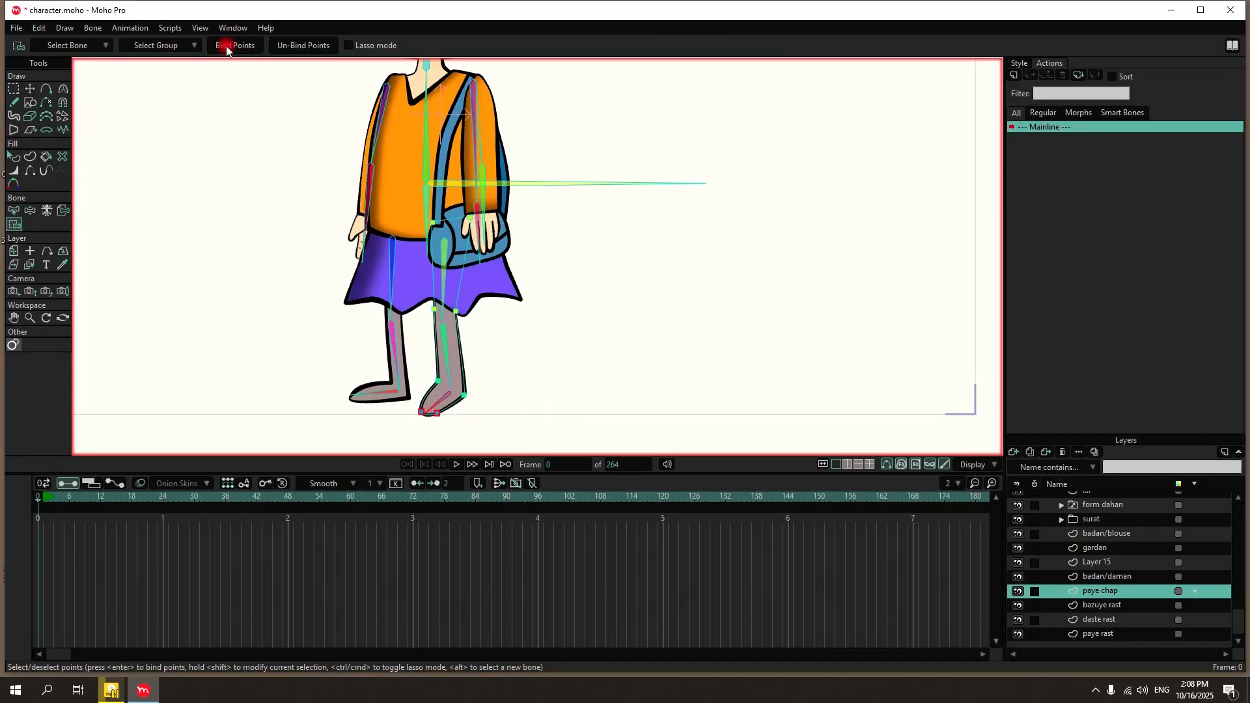
Test-move the horizontal root bone of Layer 14 sideways to find body parts that do not follow the skeleton.
left_click(1113, 606)
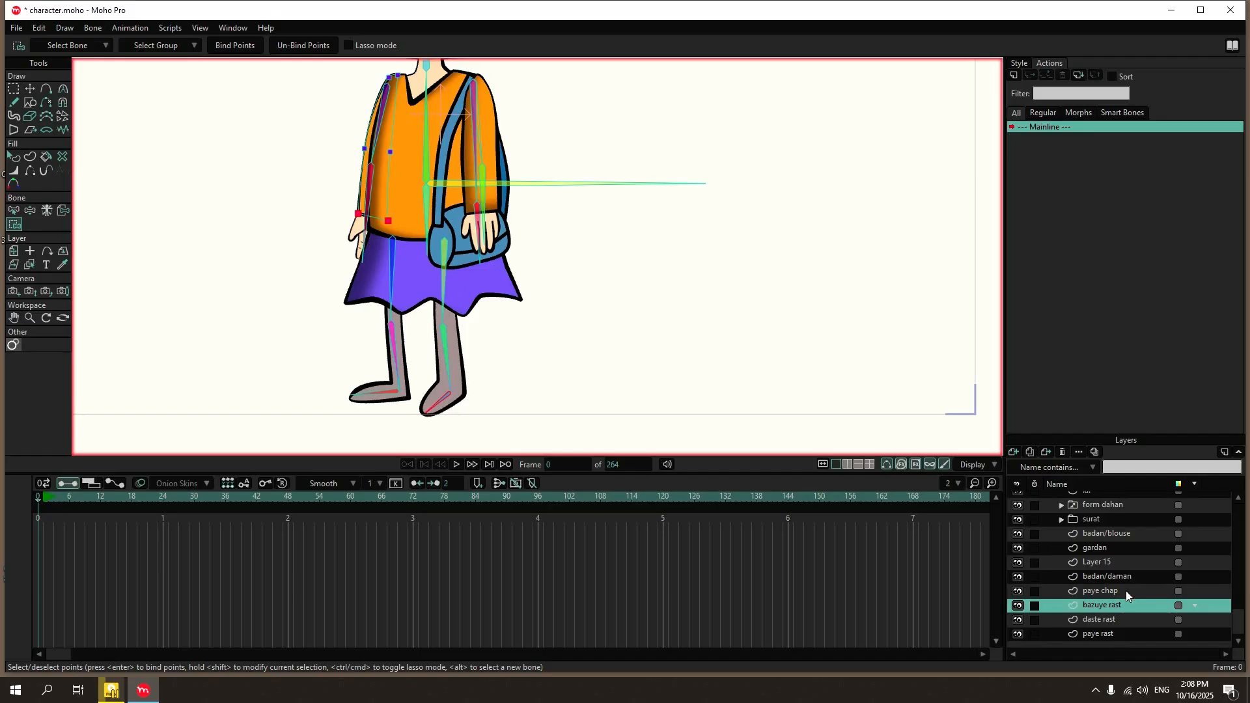
scroll(1069, 521, "up", 3)
left_click(1081, 499)
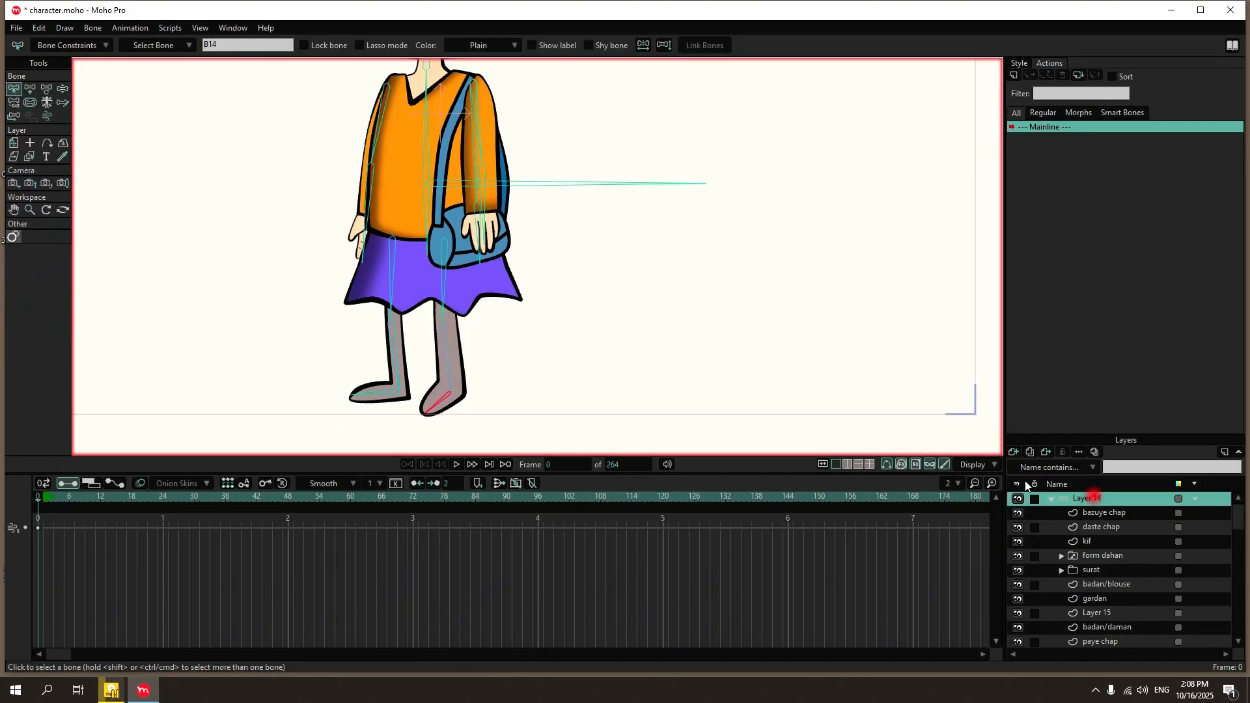
left_click_drag(521, 192, 756, 195)
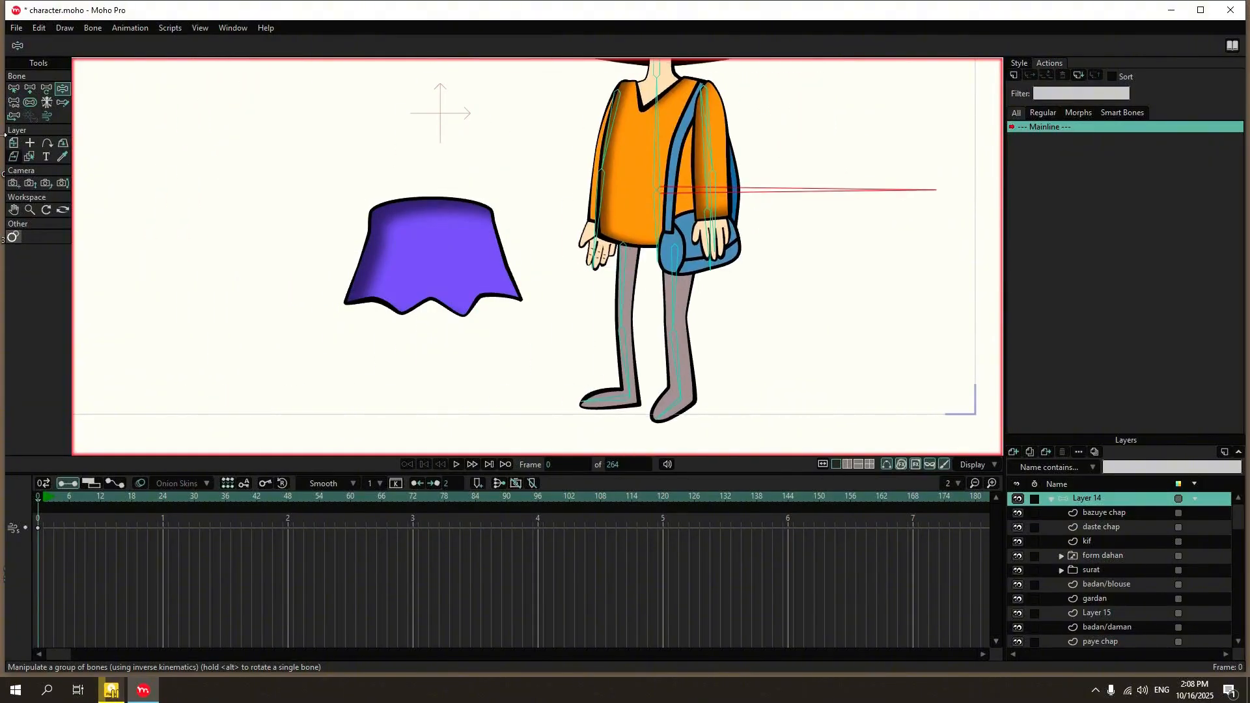
left_click(13, 88)
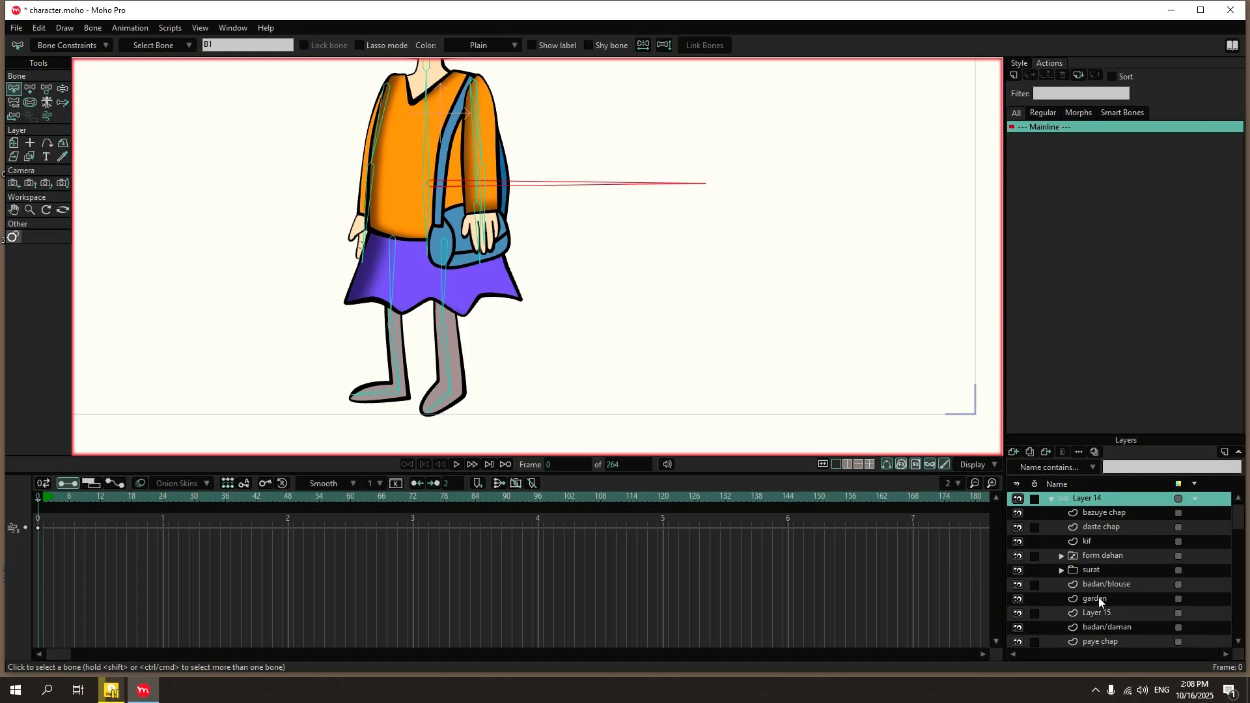
Bind the waist points of the badan/daman skirt layer to the short hip bone B8.
scroll(1130, 539, "down", 1)
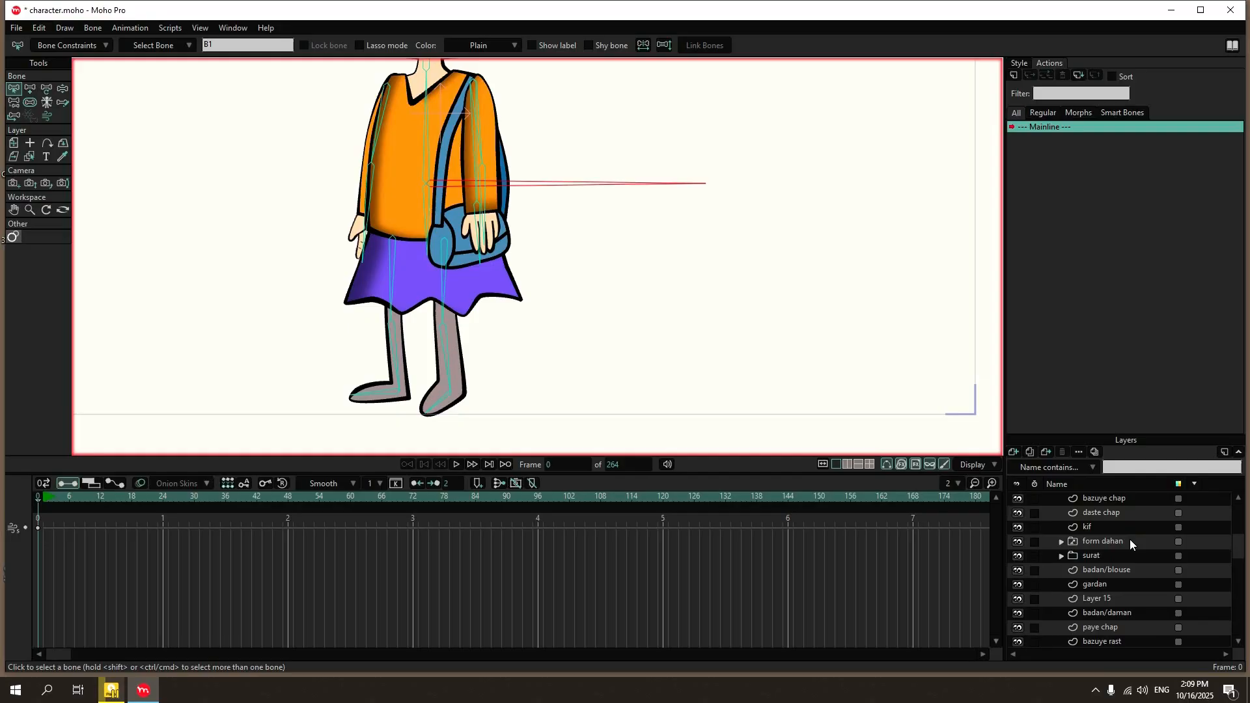
left_click(1167, 611)
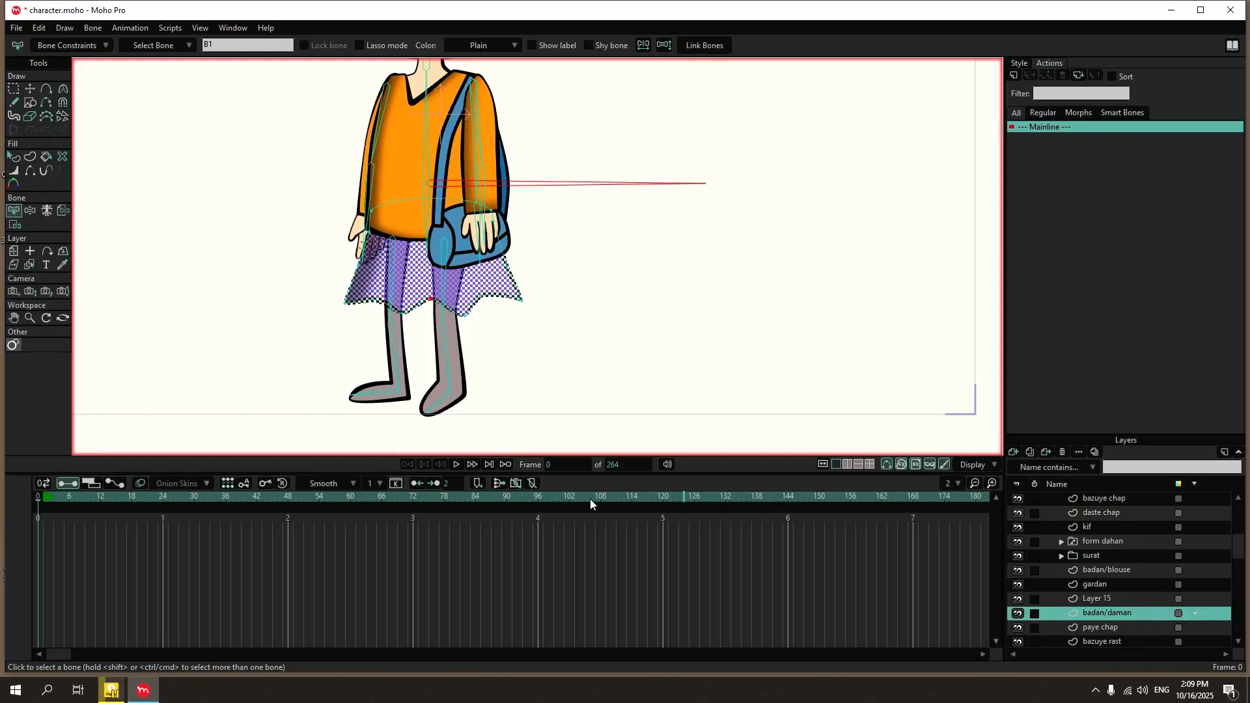
left_click(424, 217)
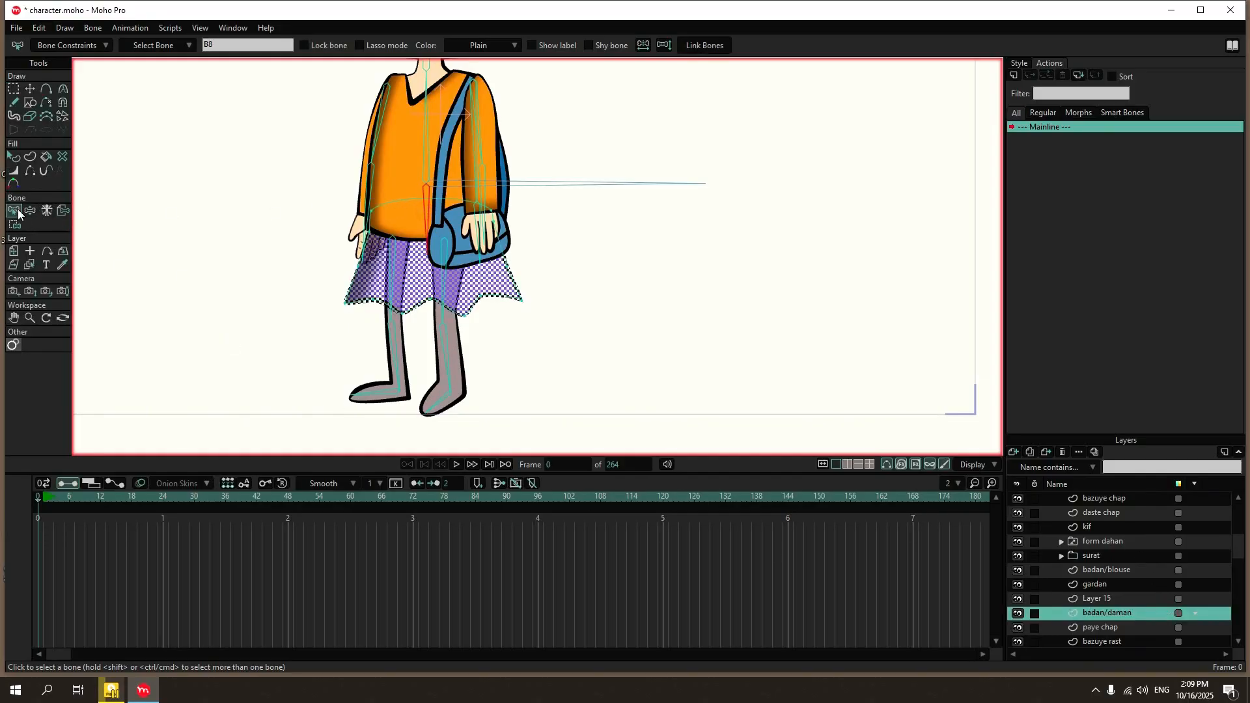
key("i")
left_click_drag(332, 184, 531, 245)
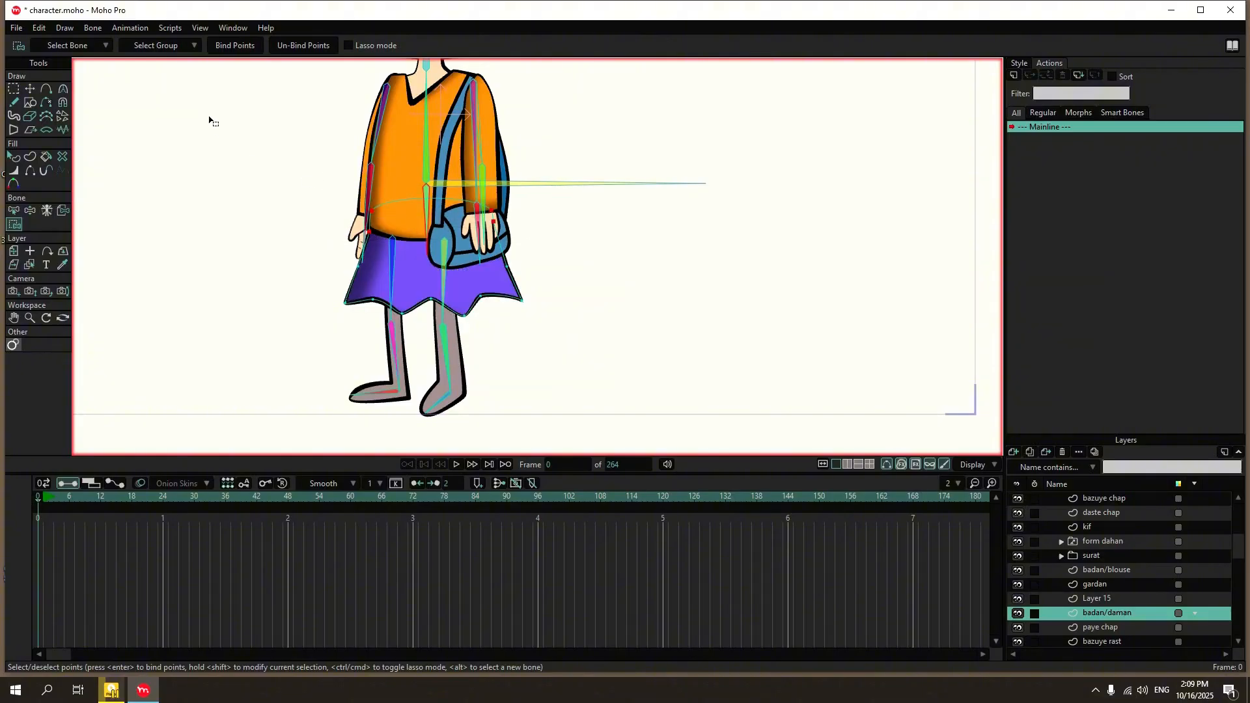
left_click(231, 47)
Bind the side and hem points on the skirt's right-leg half to the right upper leg bone B9.
left_click(14, 211)
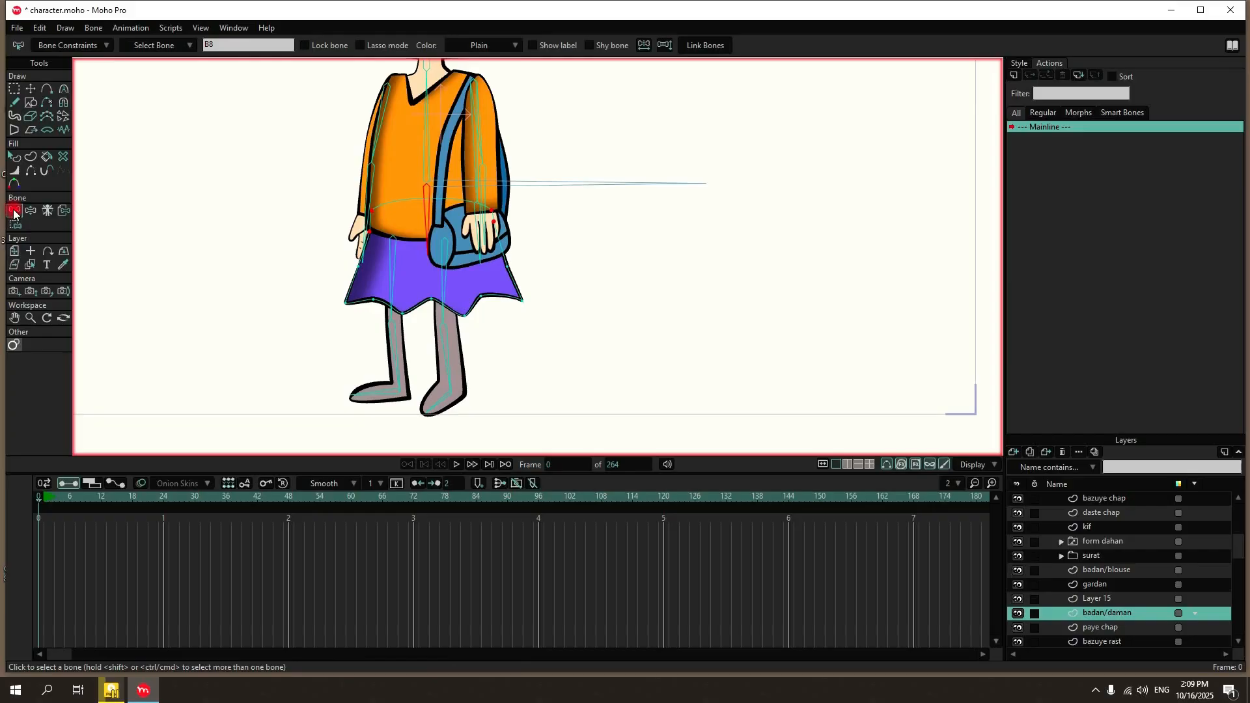
left_click(392, 277)
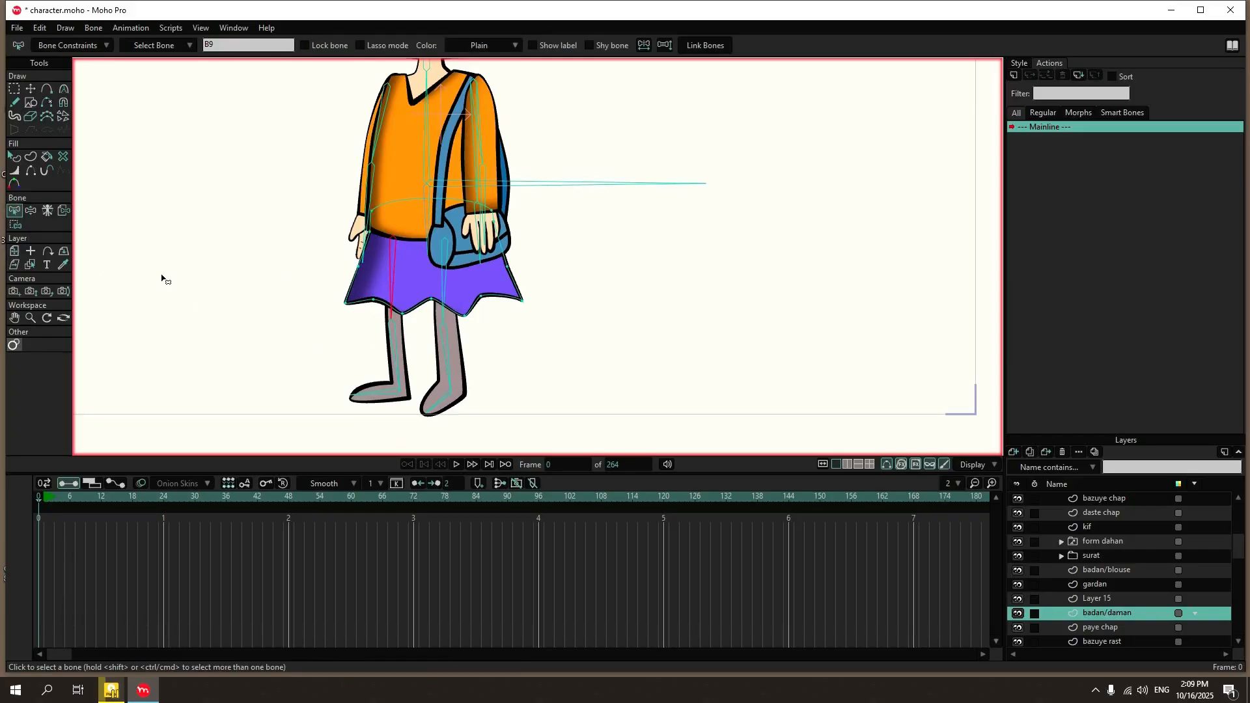
scroll(390, 217, "up", 5)
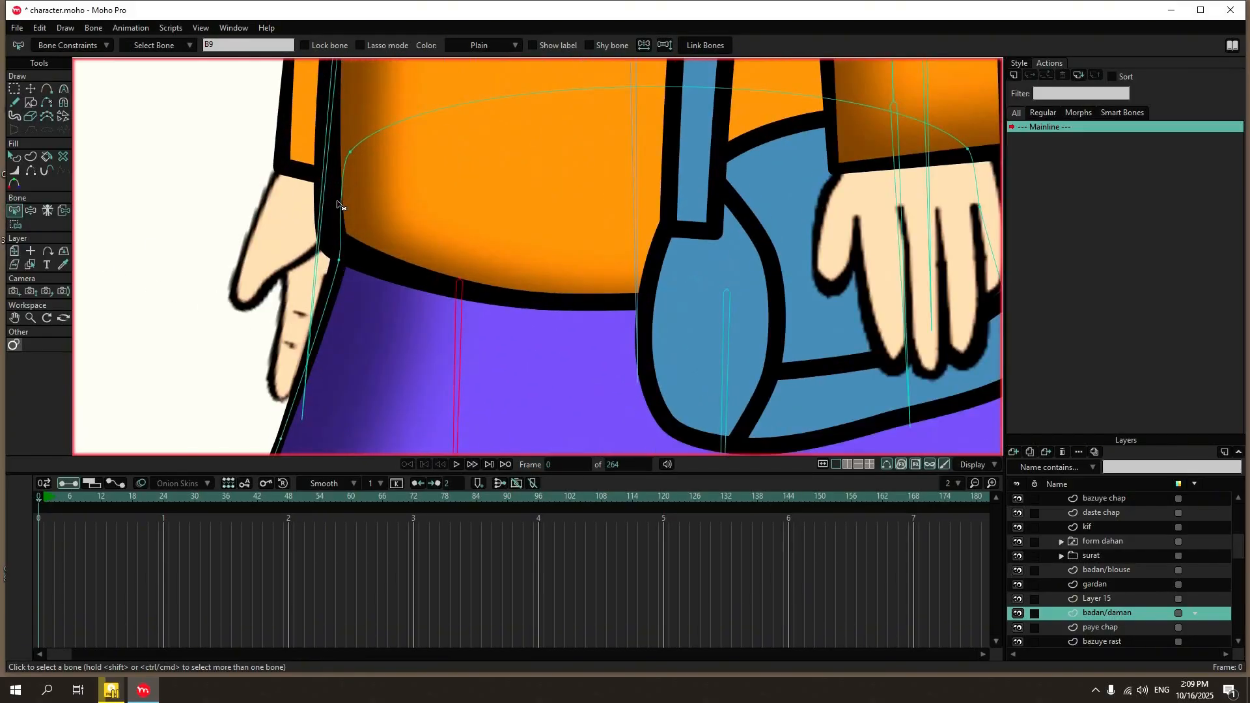
scroll(387, 223, "down", 3)
left_click(491, 219)
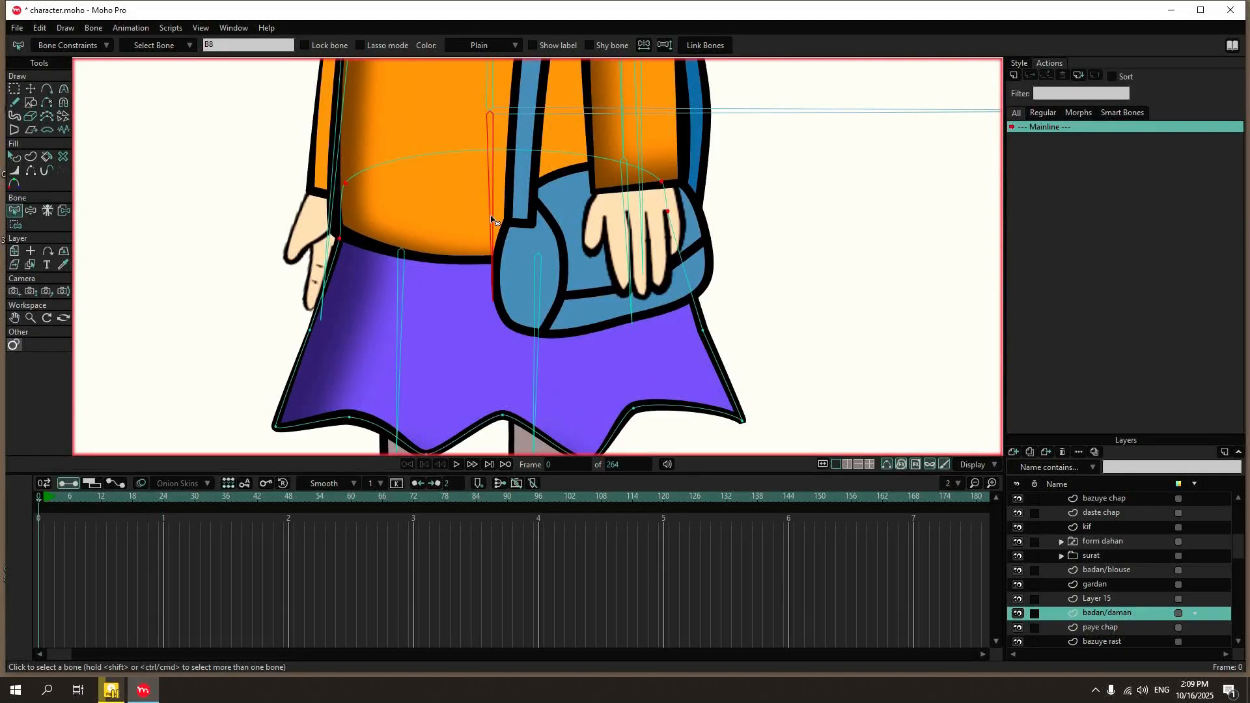
left_click(400, 301)
scroll(394, 293, "down", 3)
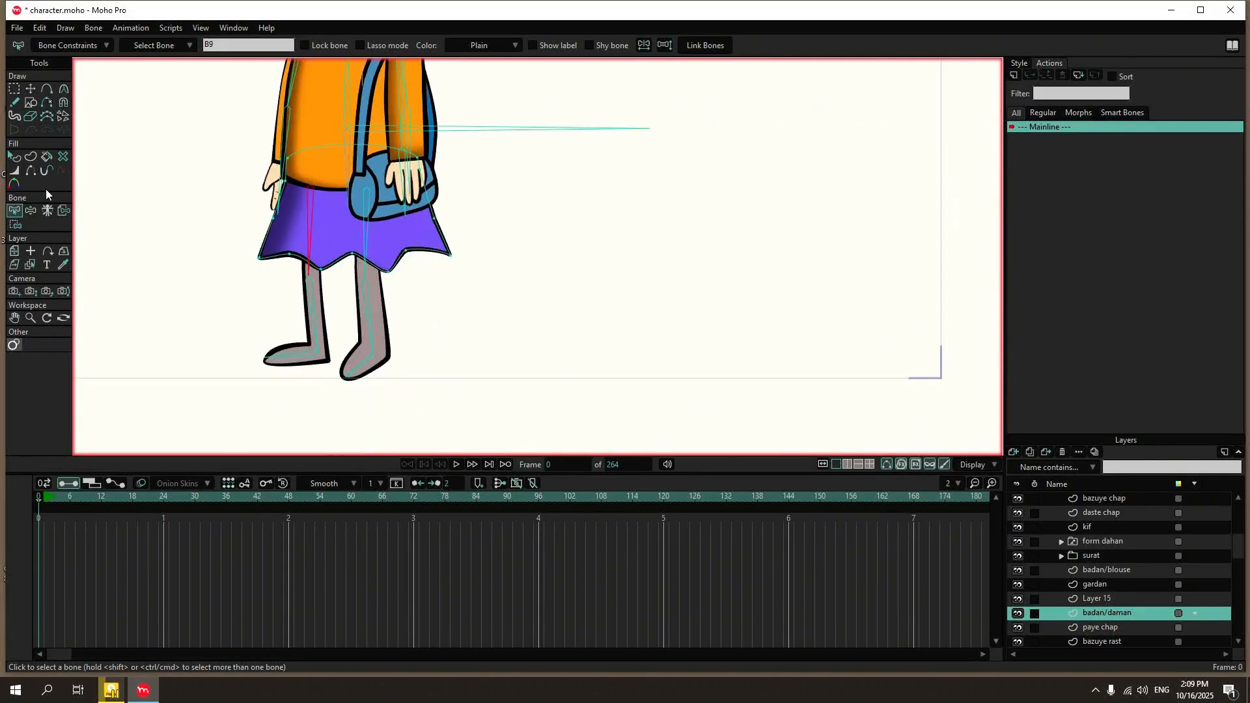
left_click(15, 224)
scroll(336, 221, "up", 2)
mouse_move(336, 221)
left_mouse_down()
mouse_move(254, 315)
mouse_move(145, 355)
left_mouse_up()
left_click(226, 47)
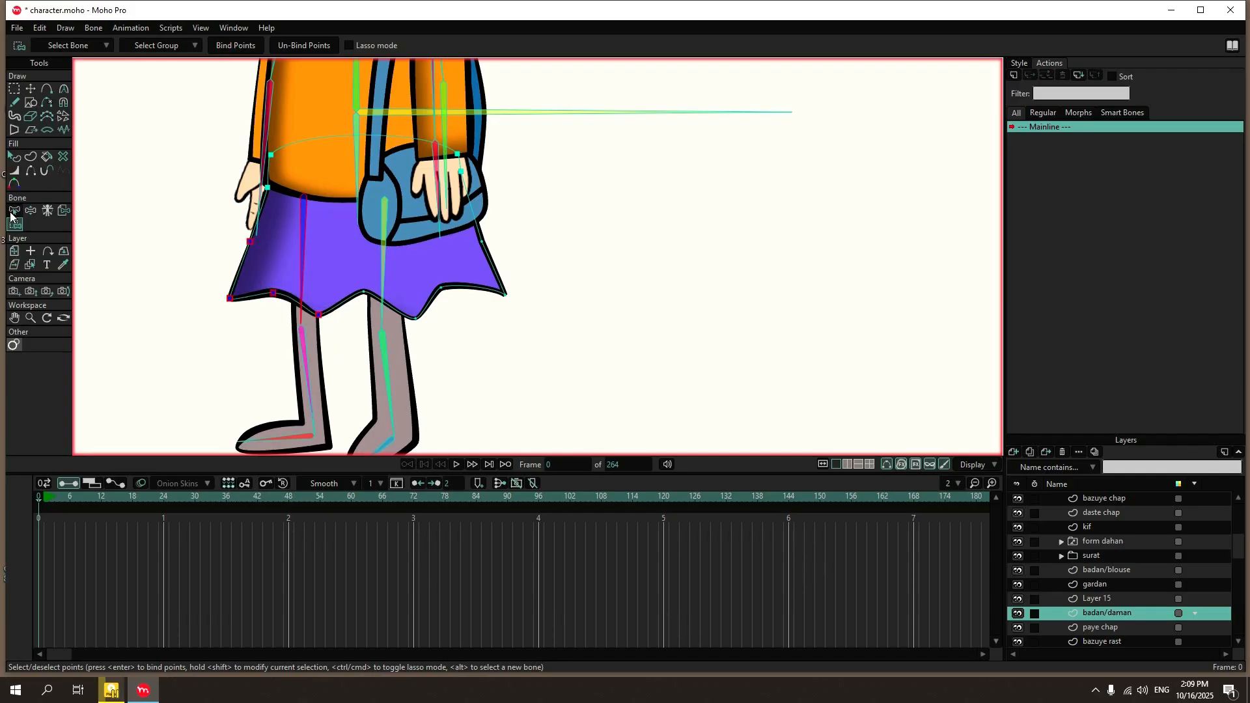
Bind the remaining side and hem points of the skirt to the left upper leg bone.
left_click(14, 212)
left_click(383, 227)
left_click(15, 223)
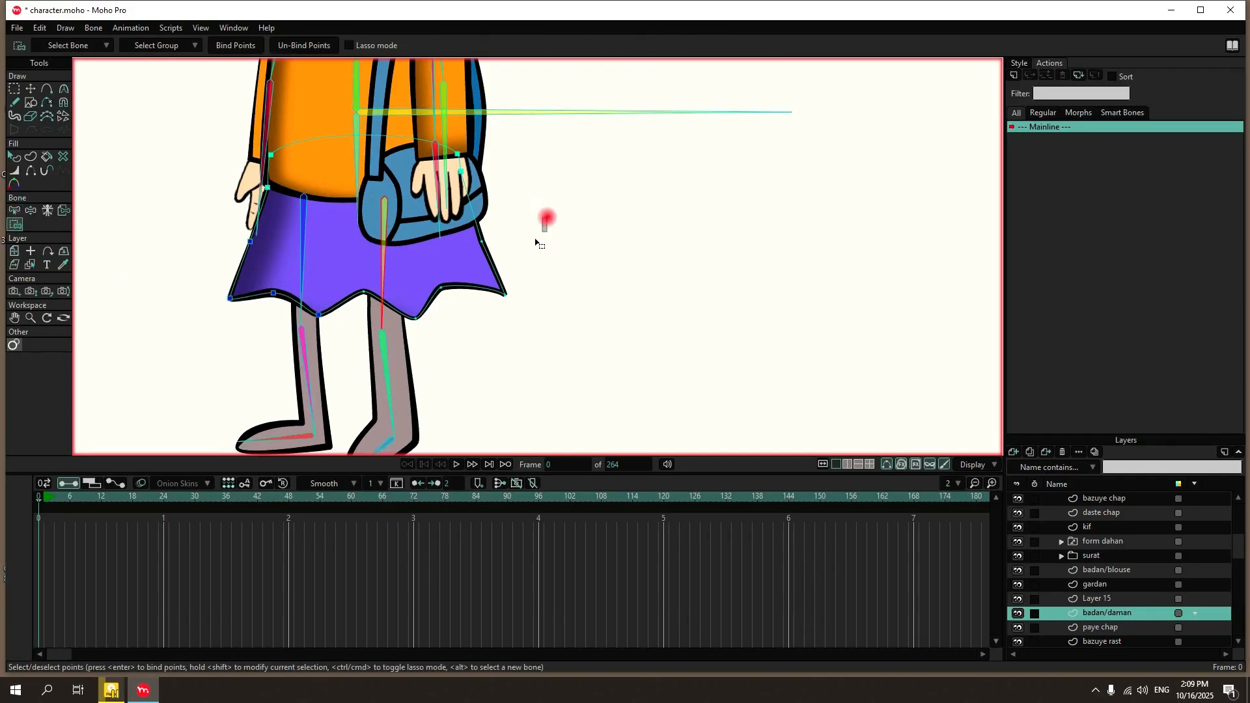
left_click_drag(547, 217, 348, 328)
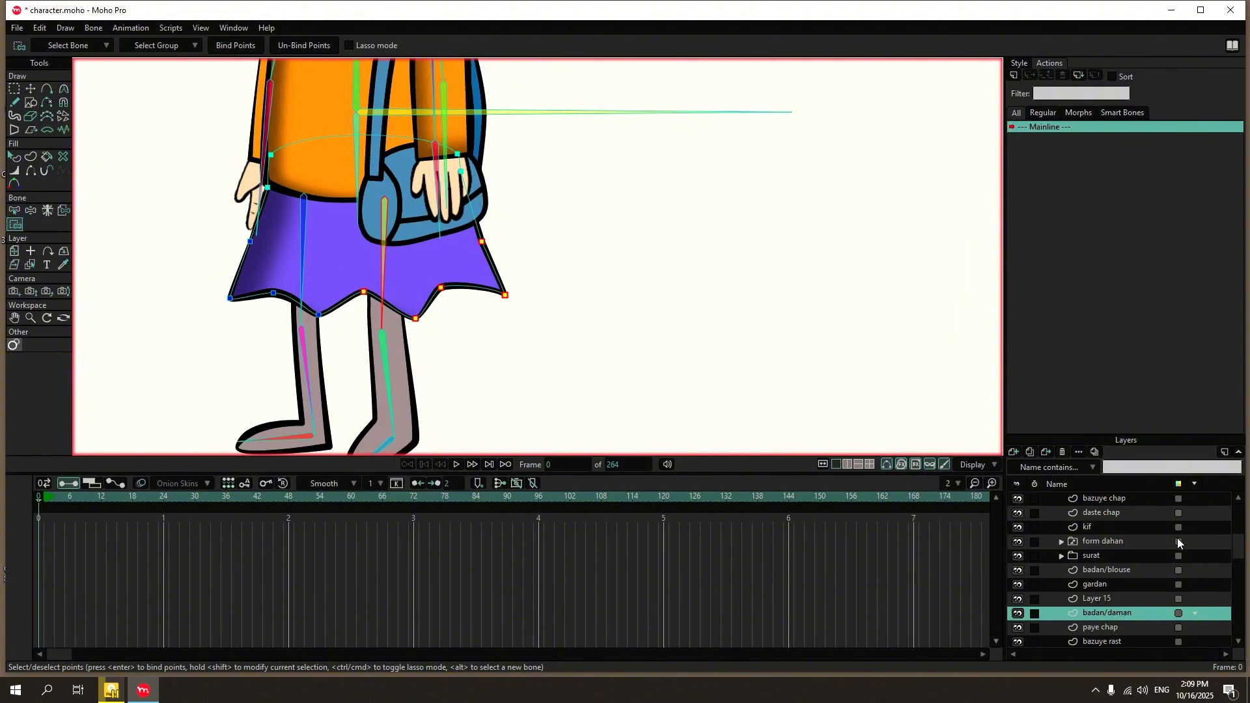
Test-move the horizontal root bone of Layer 14 sideways with Manipulate Bones to check that the whole character follows.
scroll(1180, 544, "up", 1)
left_click(1095, 499)
scroll(539, 269, "down", 5)
left_click(48, 90)
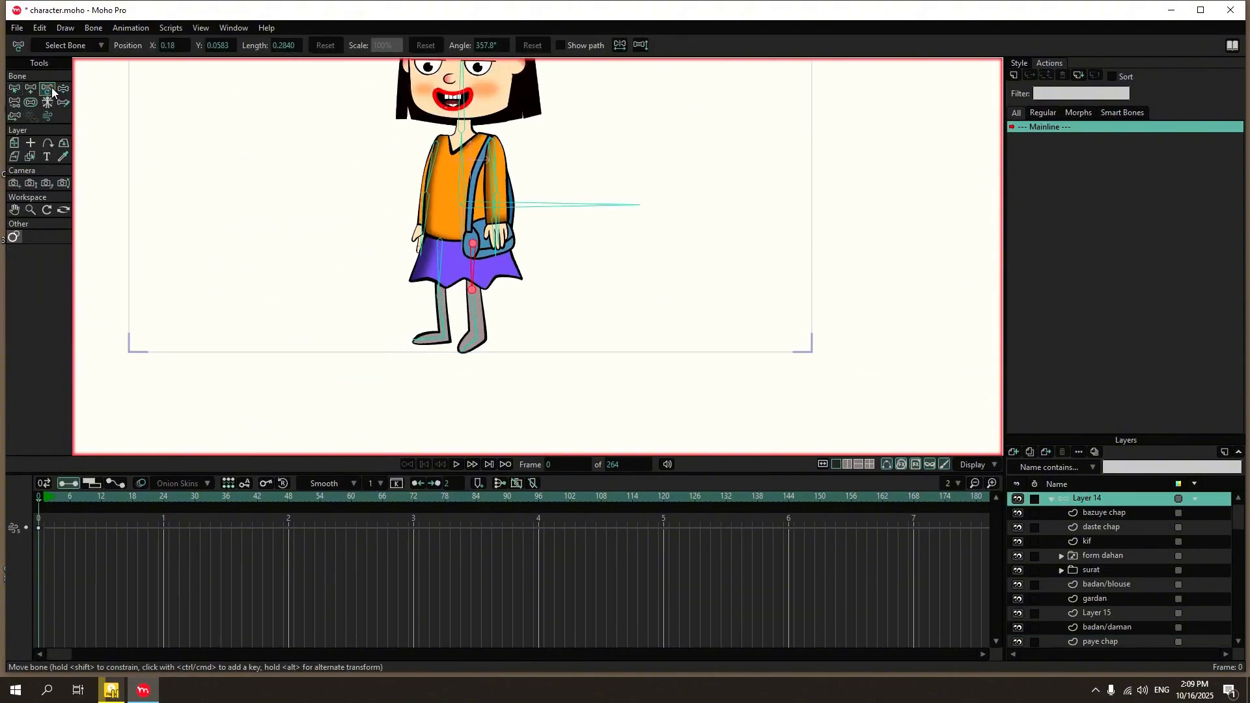
left_click(63, 89)
scroll(433, 299, "down", 5)
scroll(478, 244, "up", 4)
left_click(488, 261)
left_click_drag(489, 262, 627, 258)
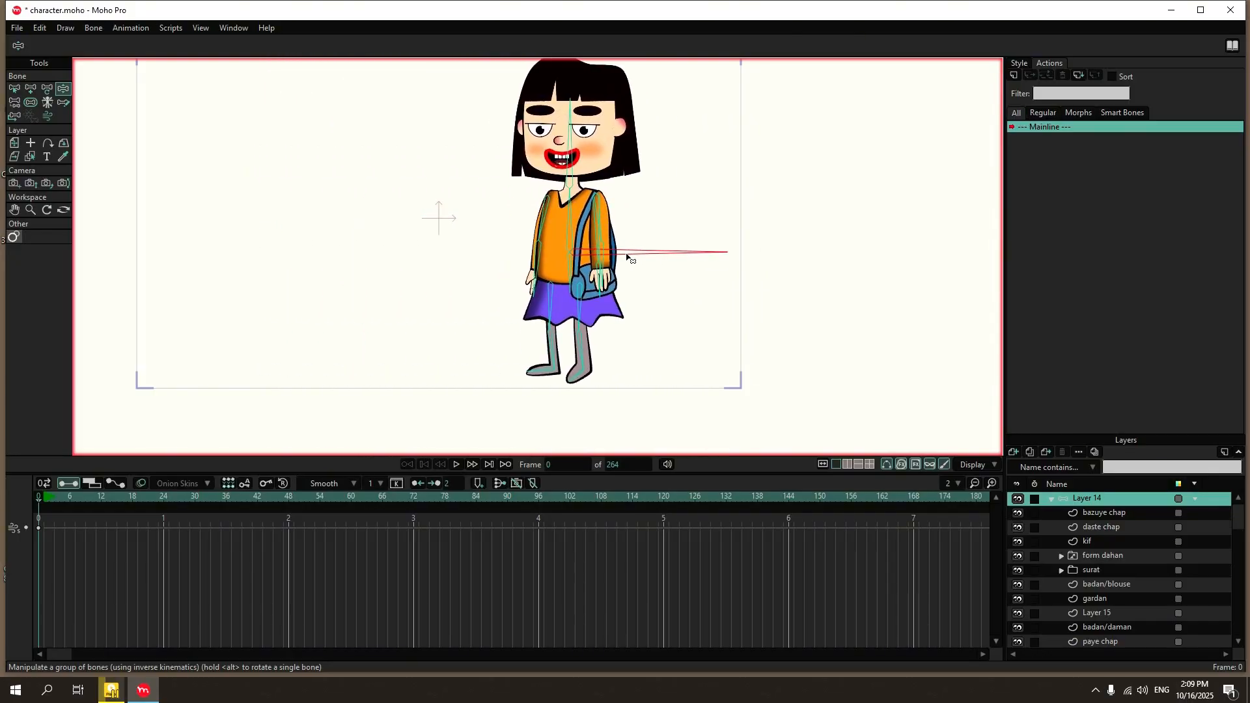
Test-pose both arms of the character with Manipulate Bones, stretching the right arm outward and bending the left one across the body.
scroll(577, 207, "up", 5)
left_click_drag(632, 356, 600, 246)
left_click_drag(436, 330, 313, 204)
scroll(314, 205, "down", 5)
left_click_drag(283, 361, 190, 317)
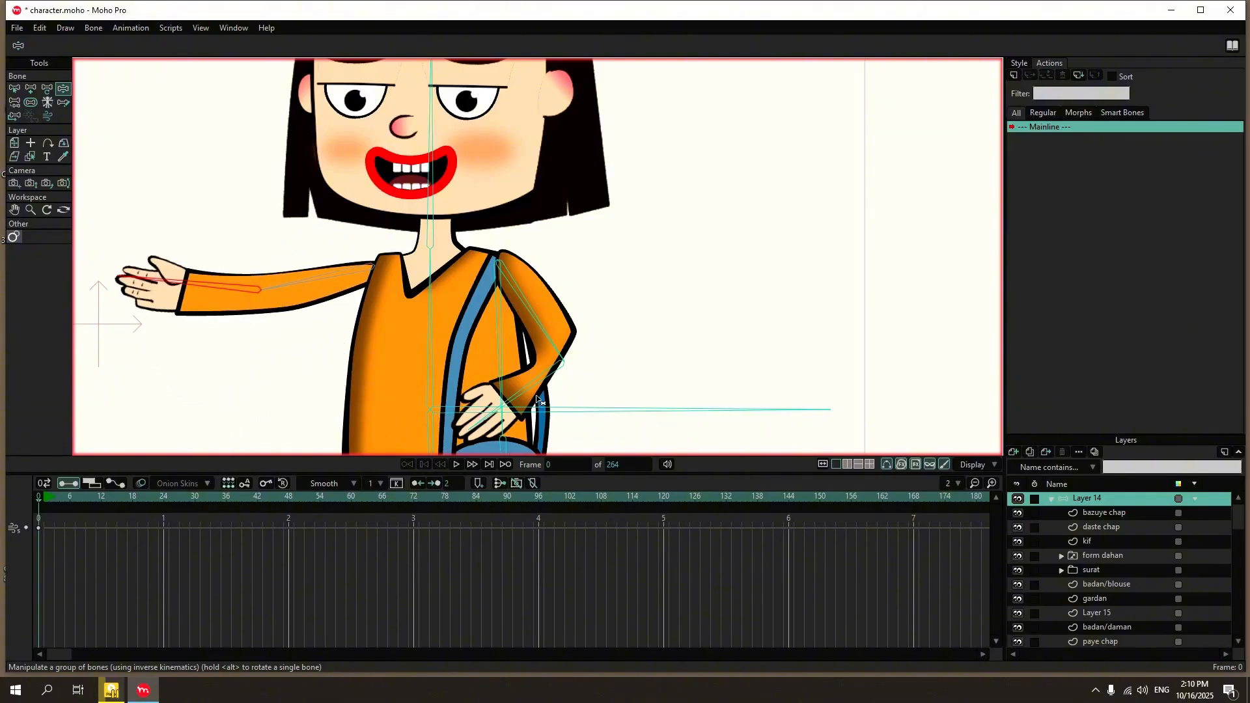
left_click_drag(537, 397, 379, 329)
Test-pose both legs to check how the skirt follows the leg bones, and return to bone selection.
scroll(405, 313, "down", 4)
scroll(411, 306, "up", 2)
left_click_drag(383, 394, 280, 342)
left_click_drag(522, 413, 483, 323)
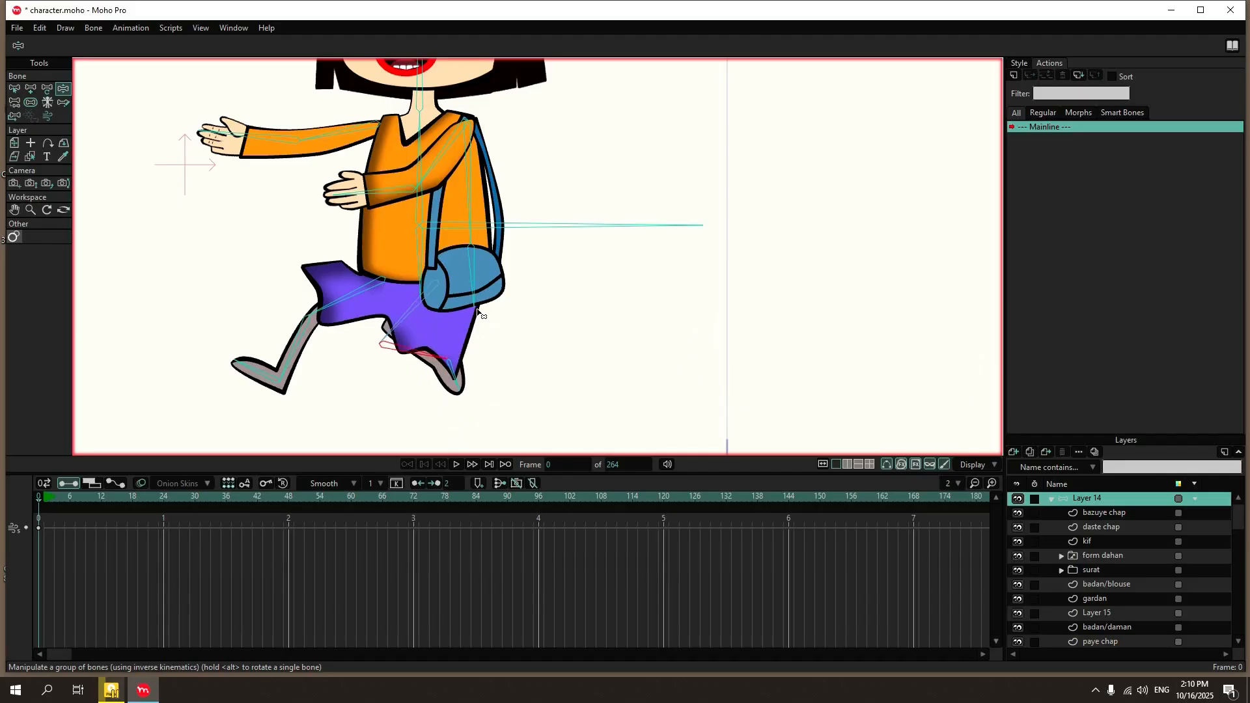
key("b")
scroll(625, 257, "down", 4)
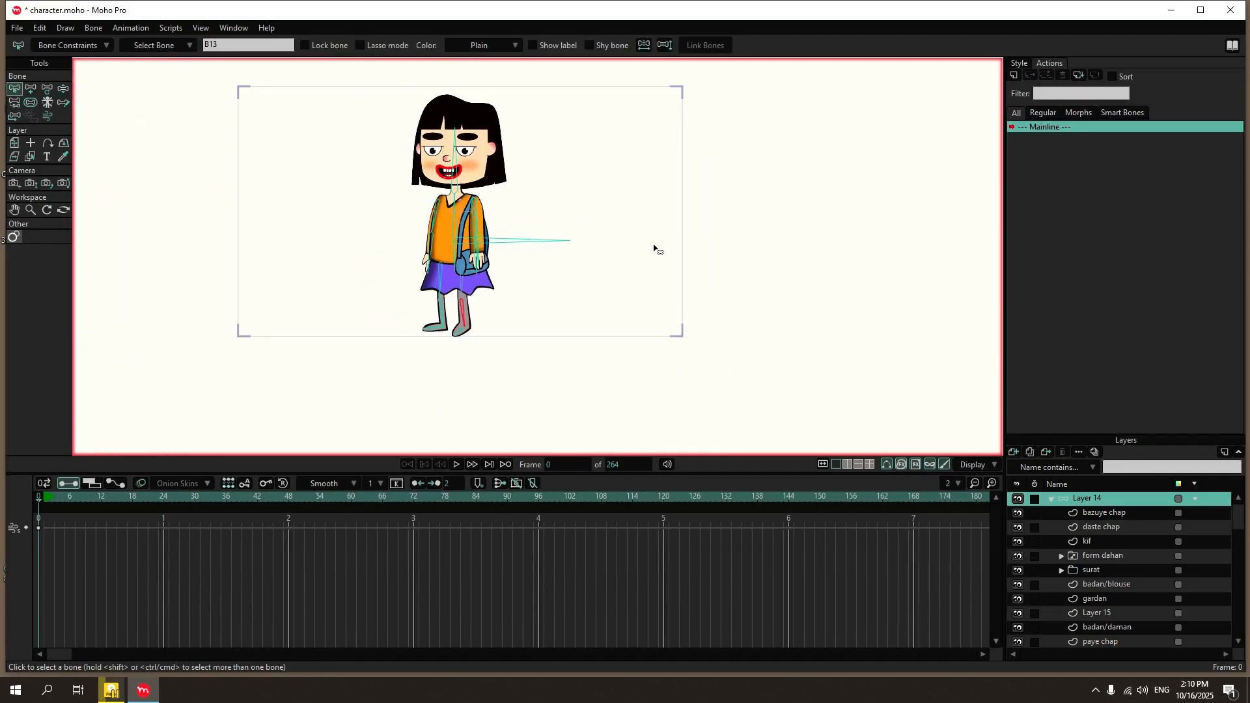
scroll(518, 241, "up", 2)
Test-bend both forearms toward the chest and face to examine the elbow deformation, and return to bone selection.
key("z")
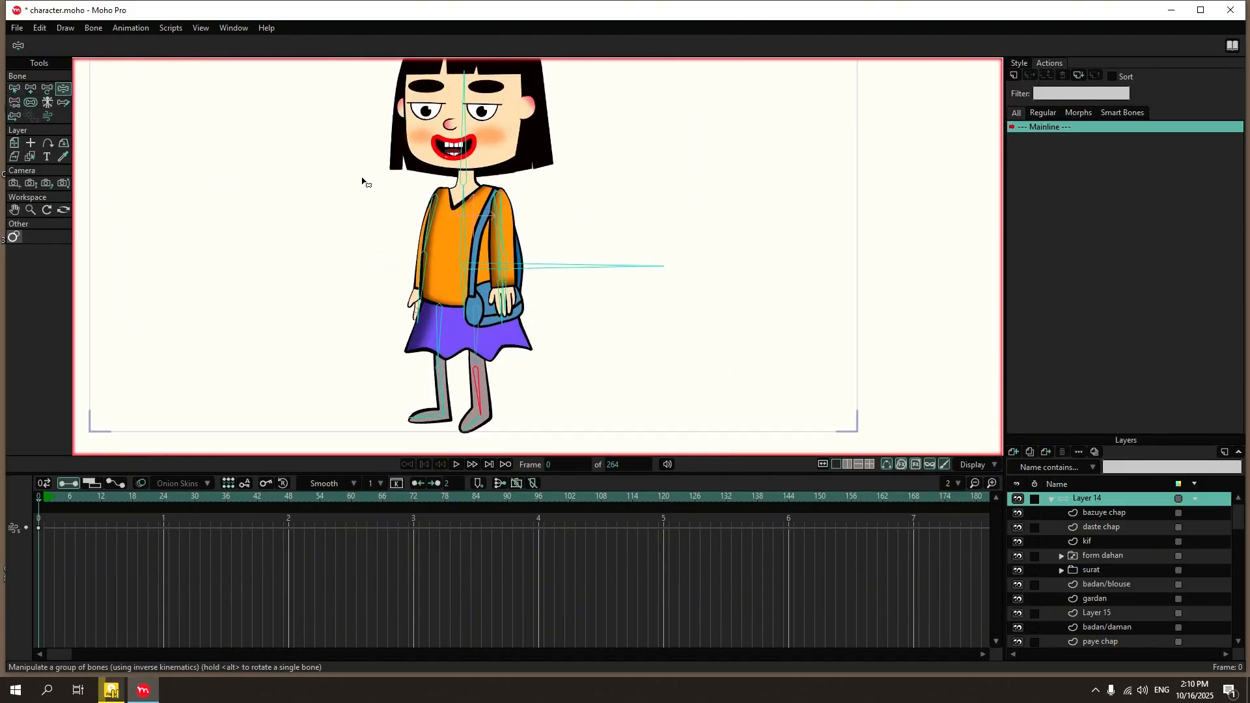
scroll(515, 273, "up", 3)
left_click_drag(507, 286, 387, 151)
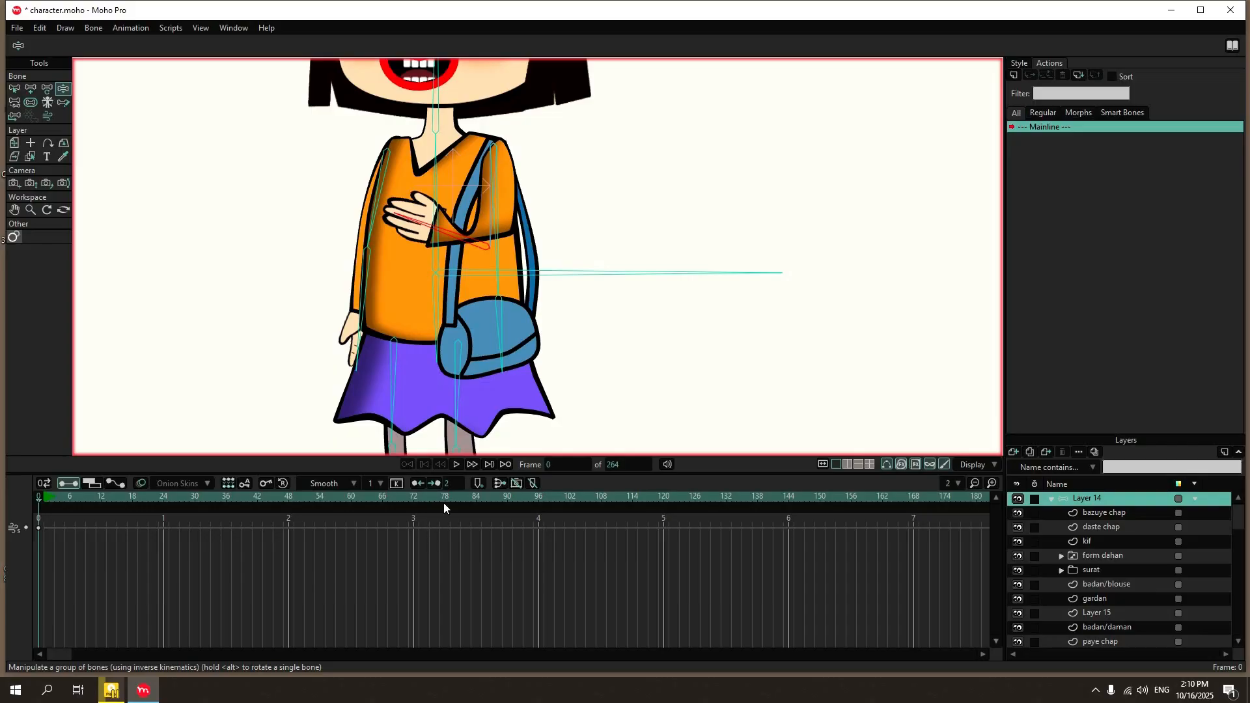
scroll(435, 362, "down", 6)
scroll(427, 216, "up", 5)
left_click_drag(429, 351, 318, 103)
scroll(487, 209, "down", 6)
scroll(480, 260, "up", 5)
key("ctrl+z")
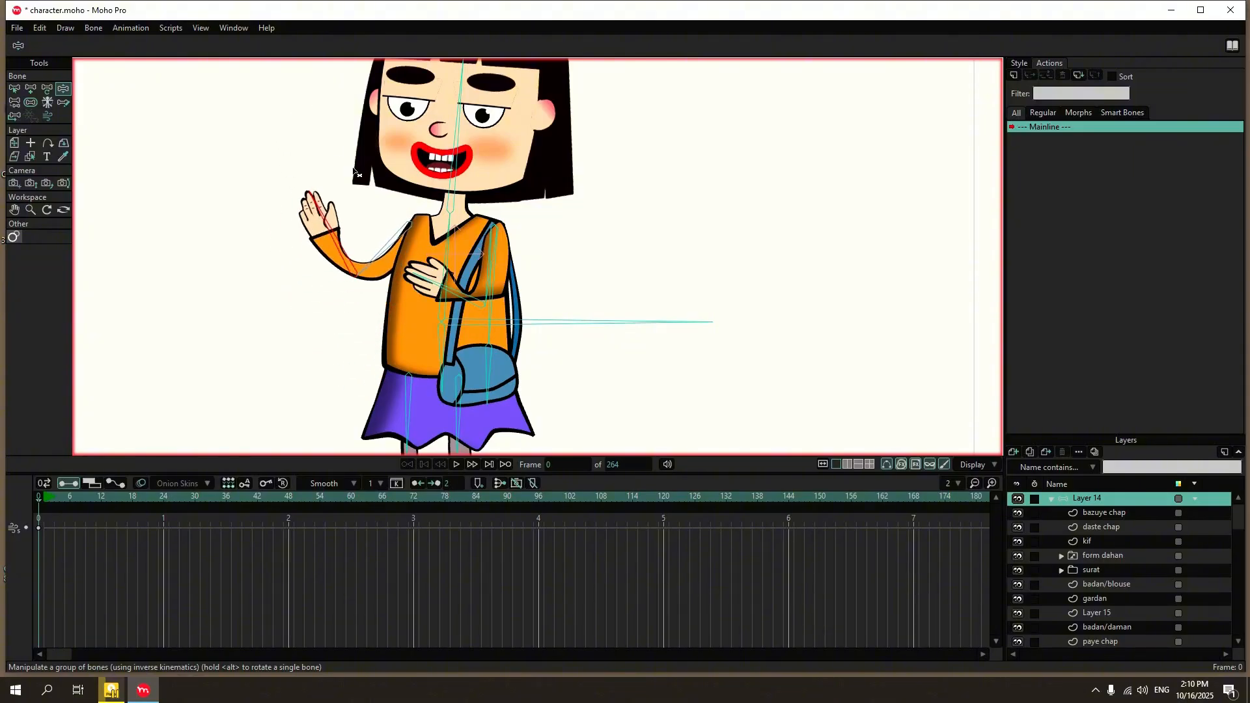
left_click_drag(464, 293, 466, 266)
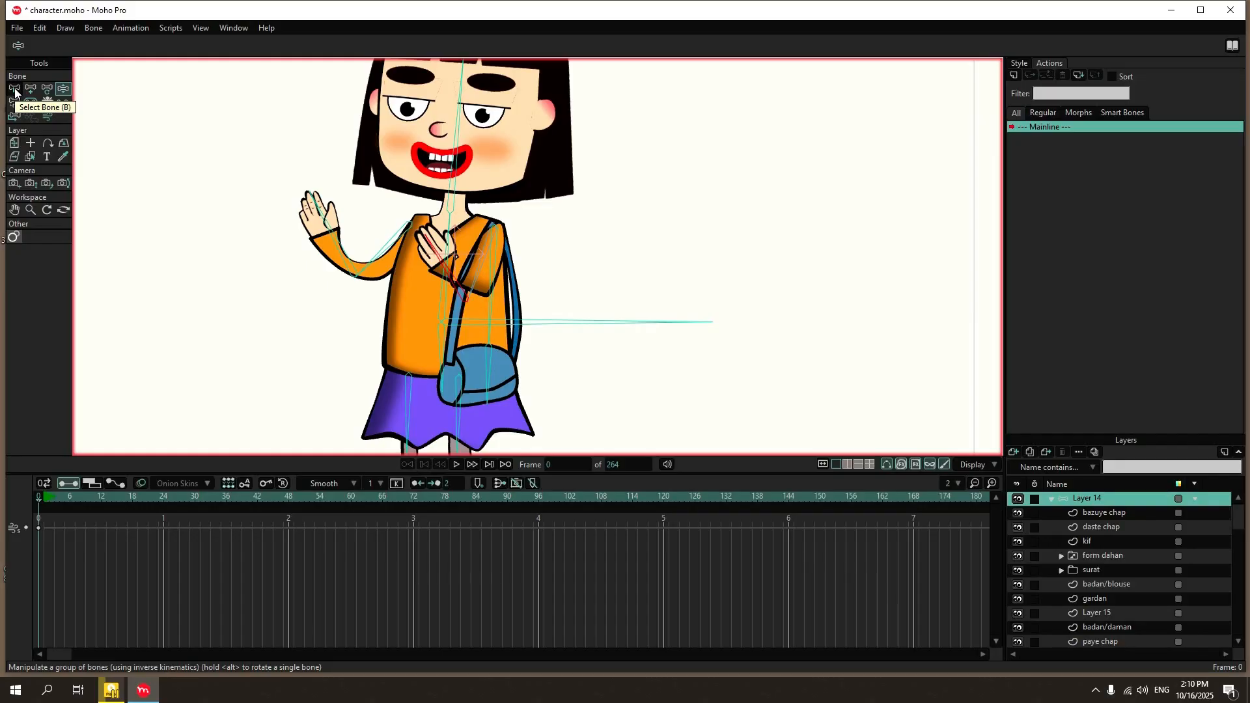
left_click(14, 90)
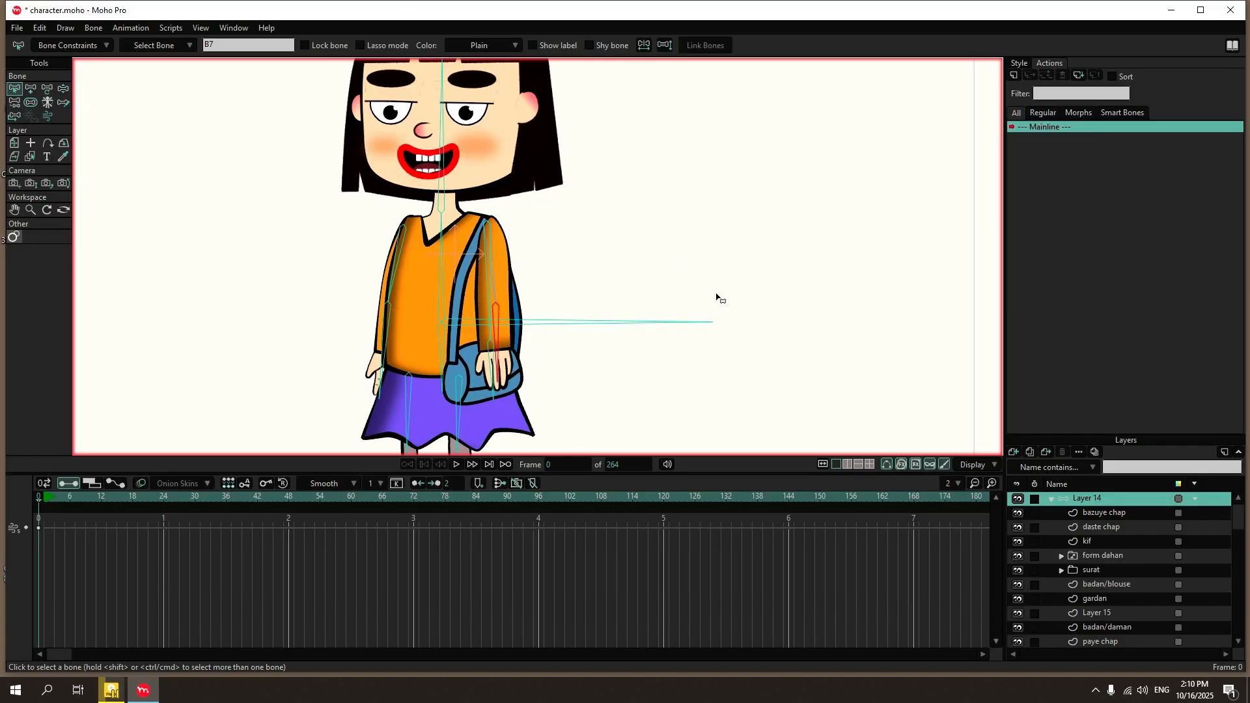
left_click(1018, 64)
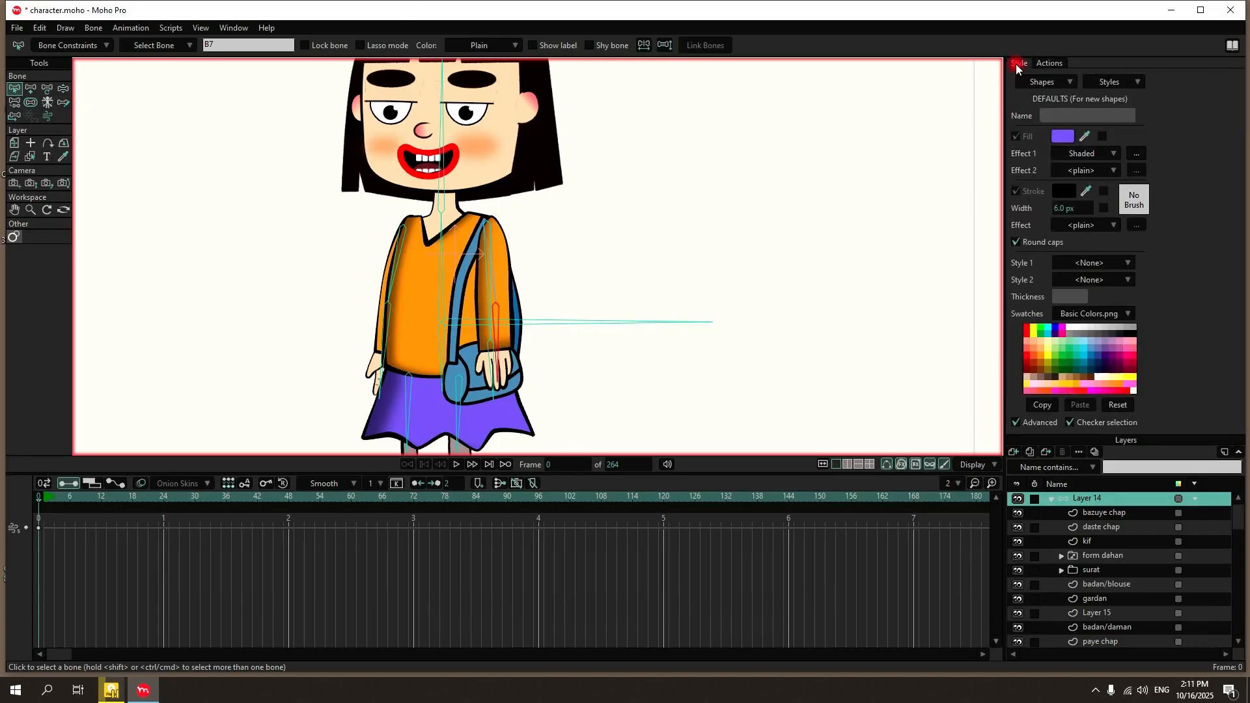
left_click(1054, 62)
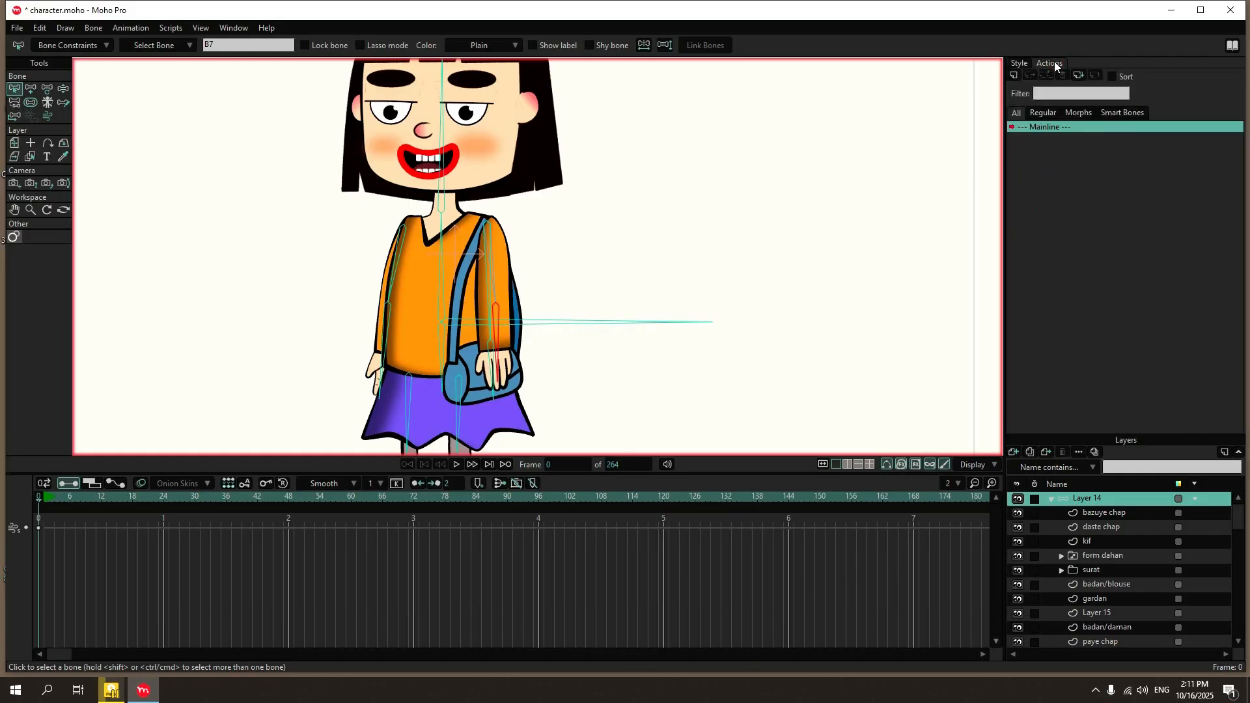
left_click(1014, 75)
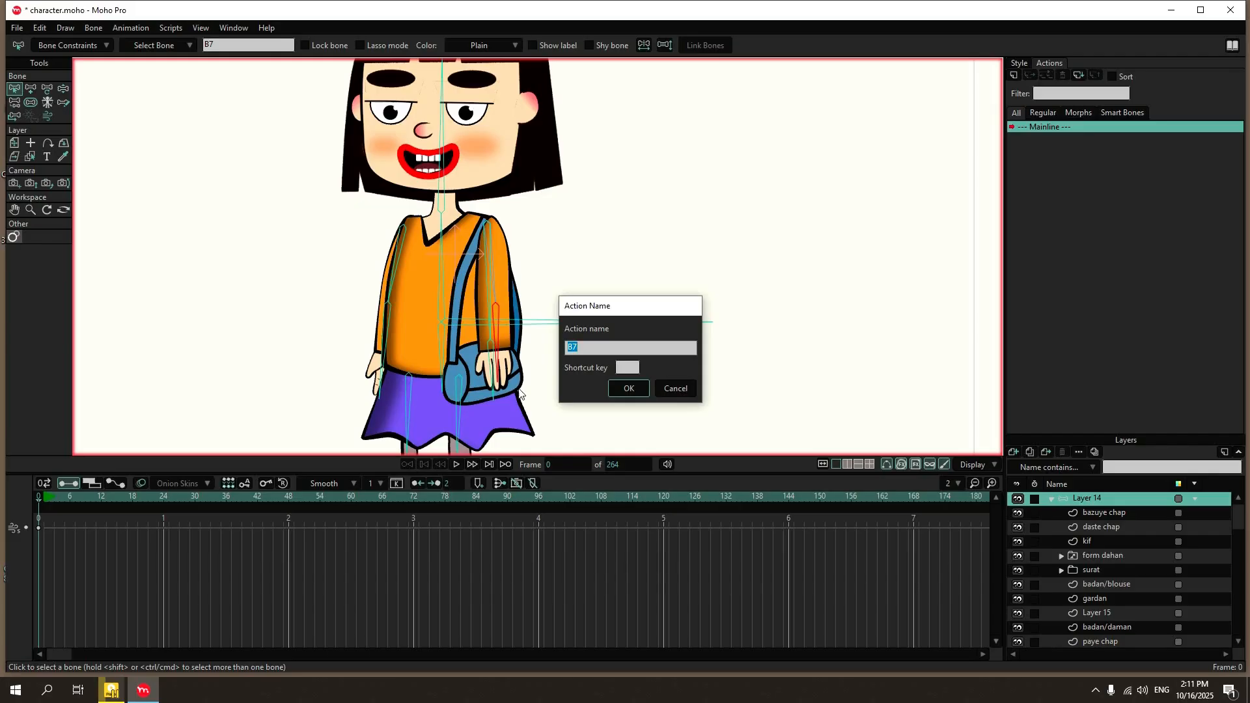
left_click(675, 389)
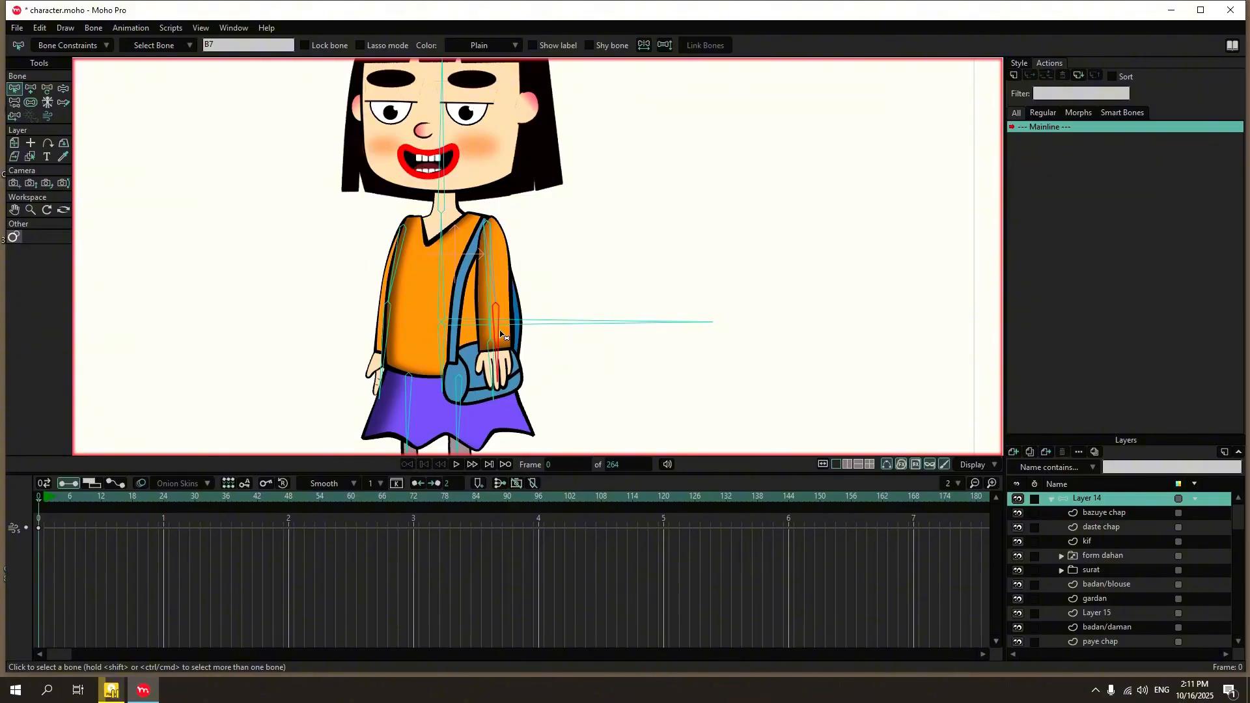
left_click(1119, 558)
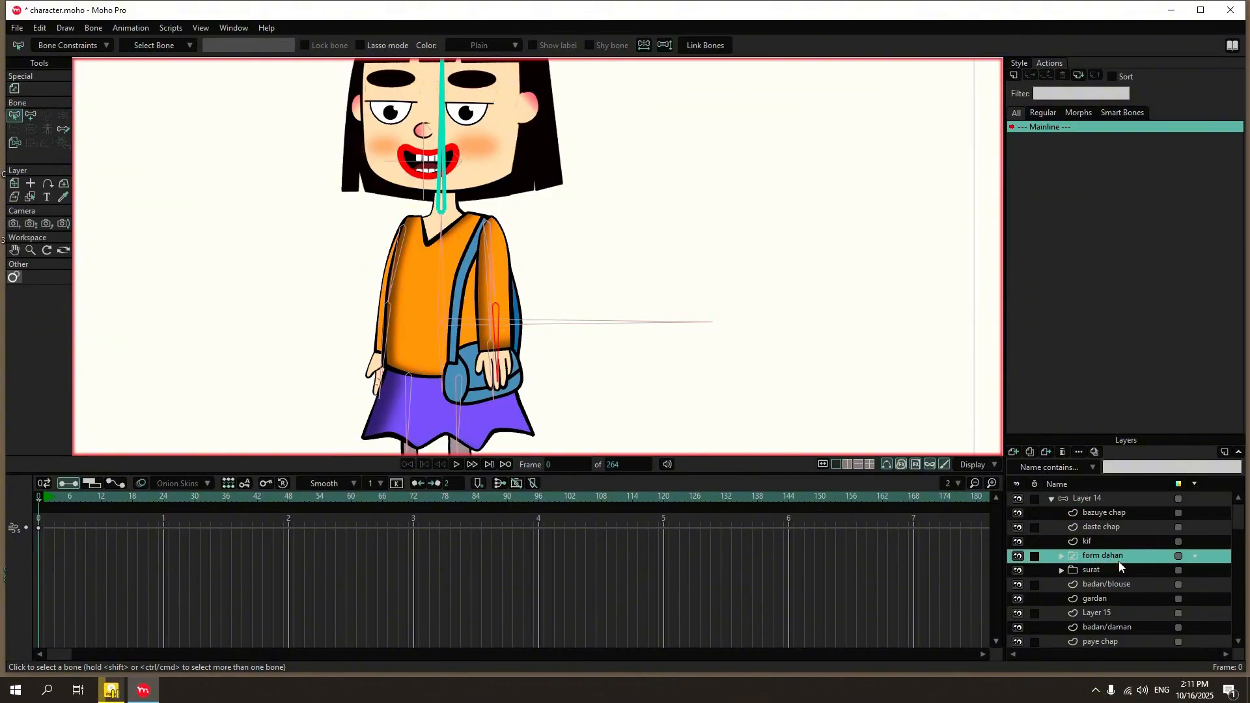
left_click(1014, 75)
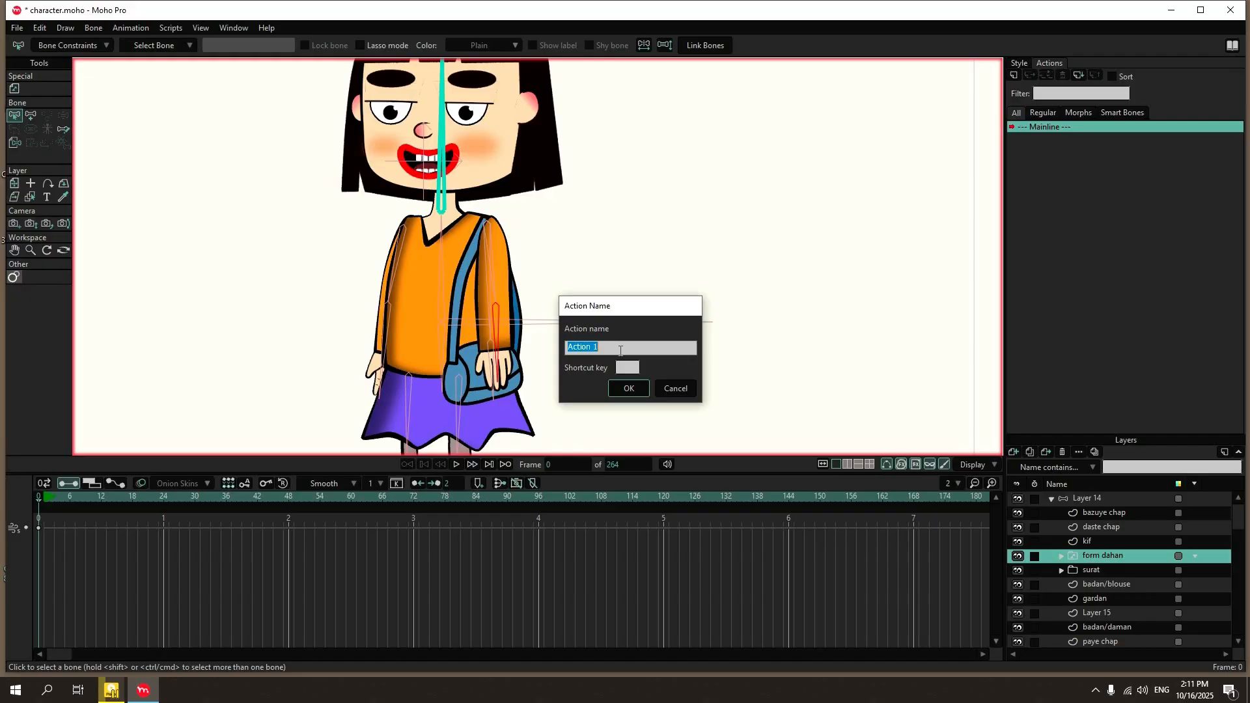
left_click(675, 389)
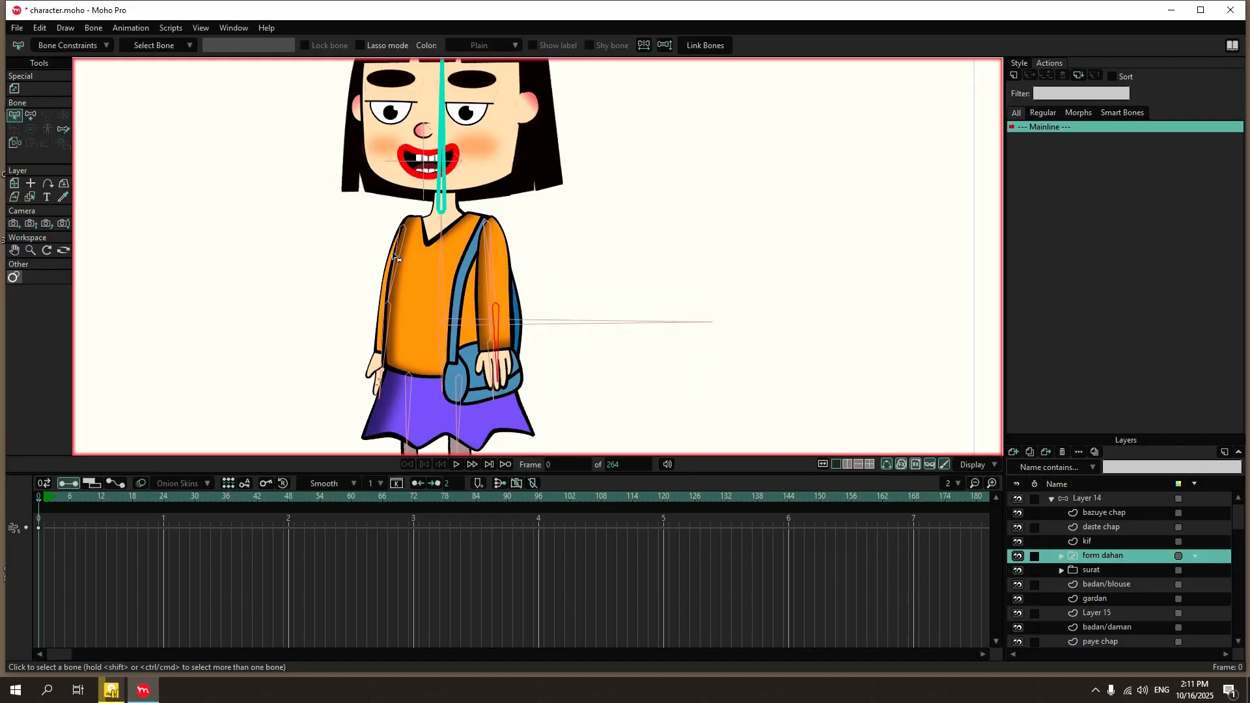
Create a new action named B7 for the selected left forearm bone of Layer 14.
left_click(1080, 497)
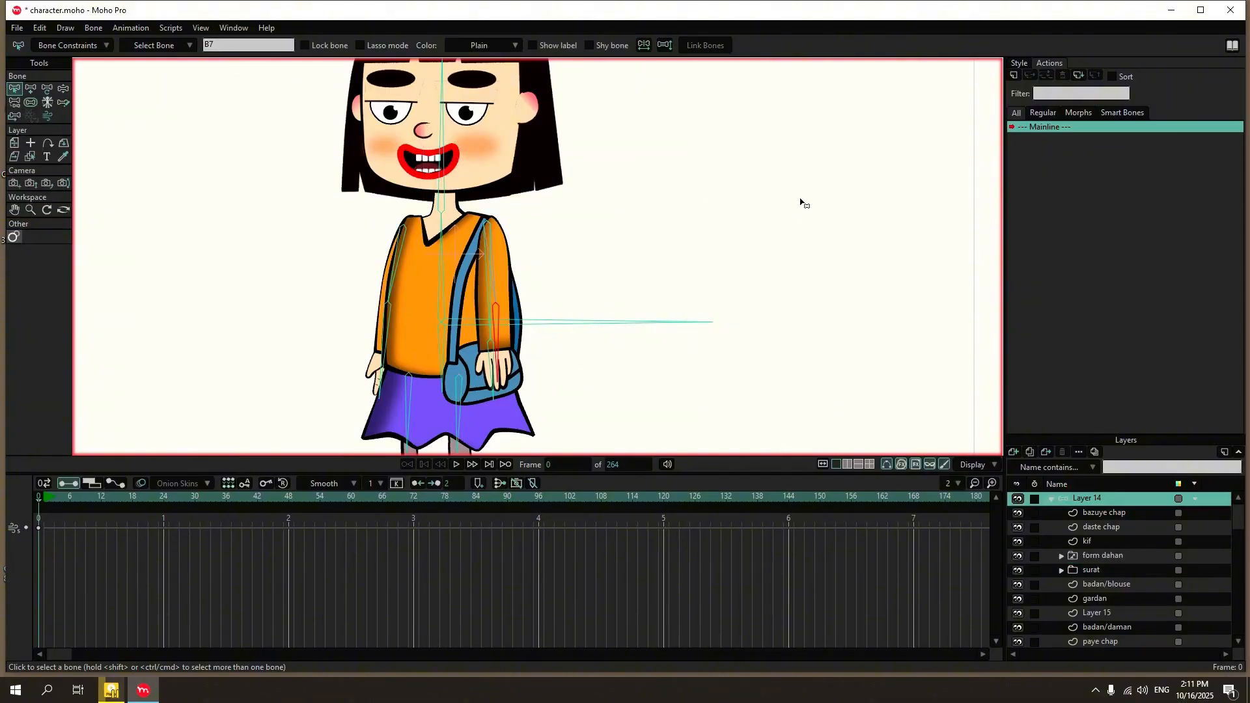
left_click(1014, 75)
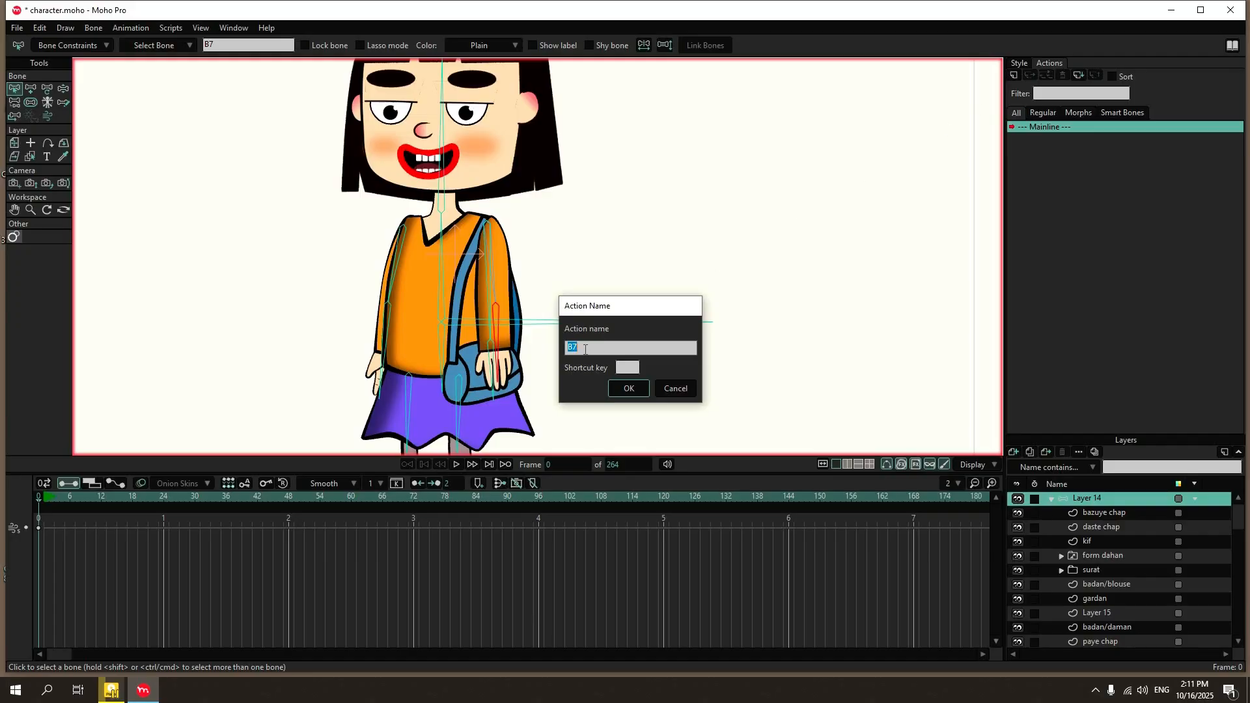
left_click(629, 389)
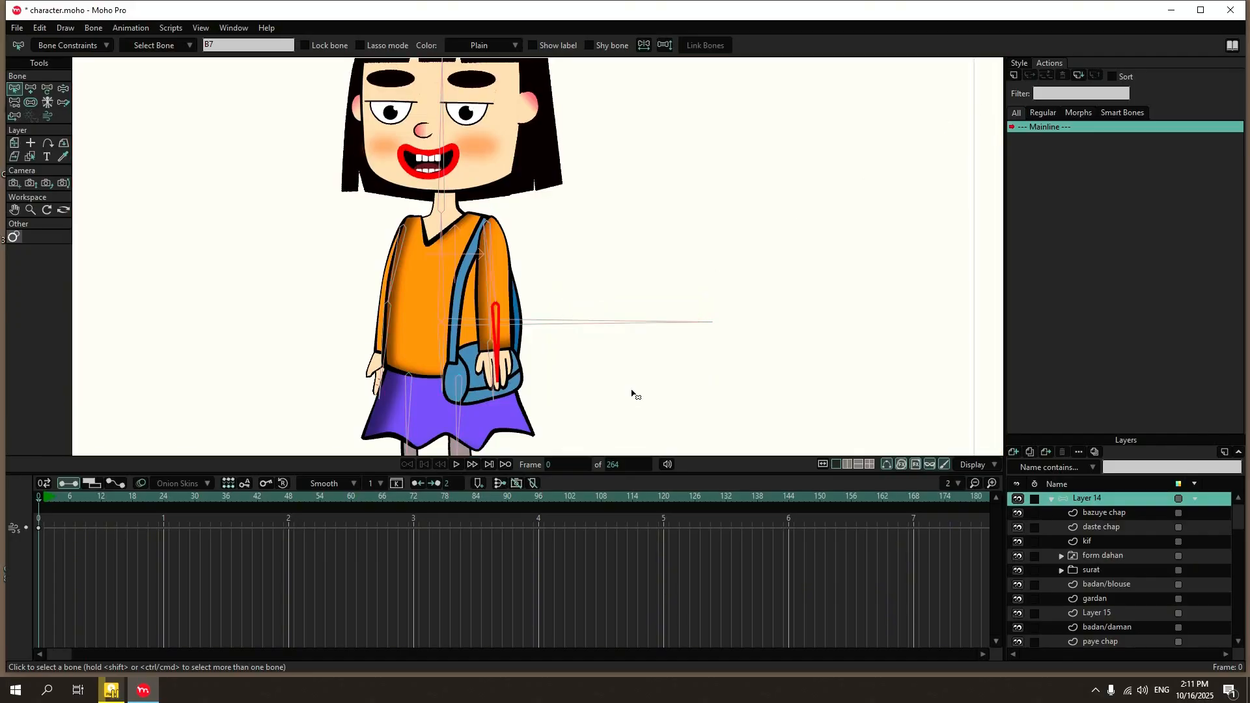
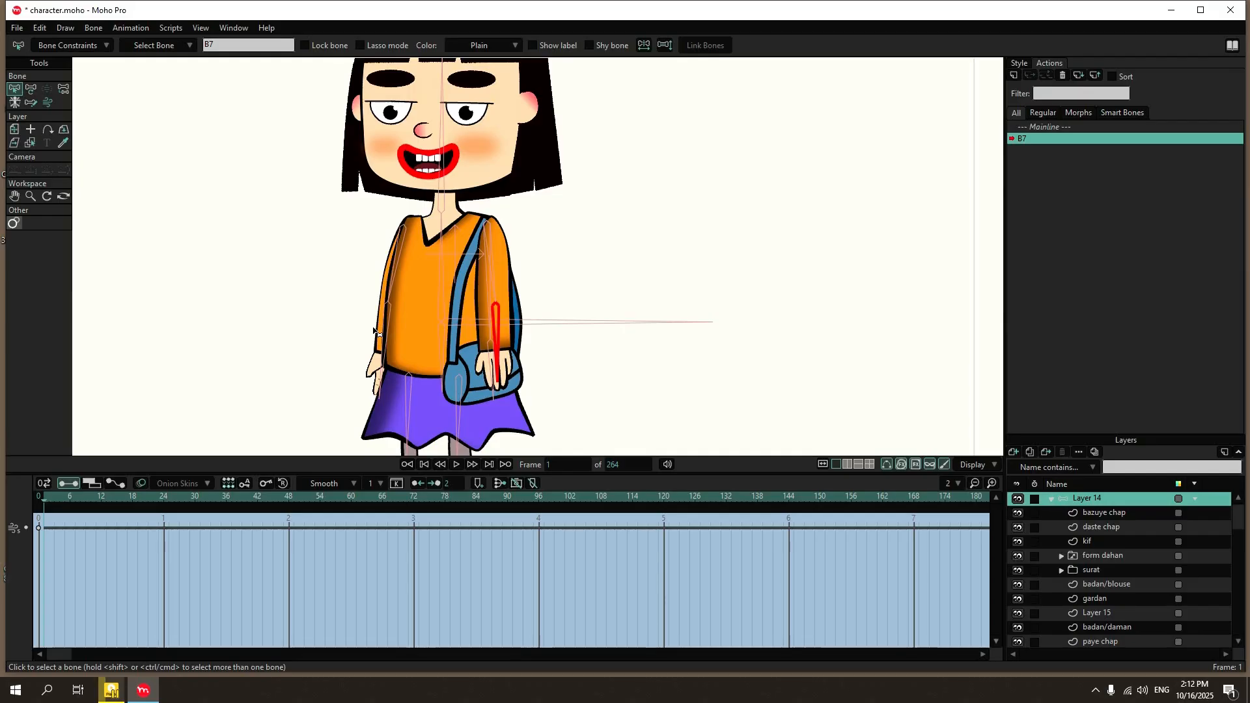
Go to frame 24 of the B7 action and activate the Transform Bone tool.
left_click(165, 498)
left_click(32, 89)
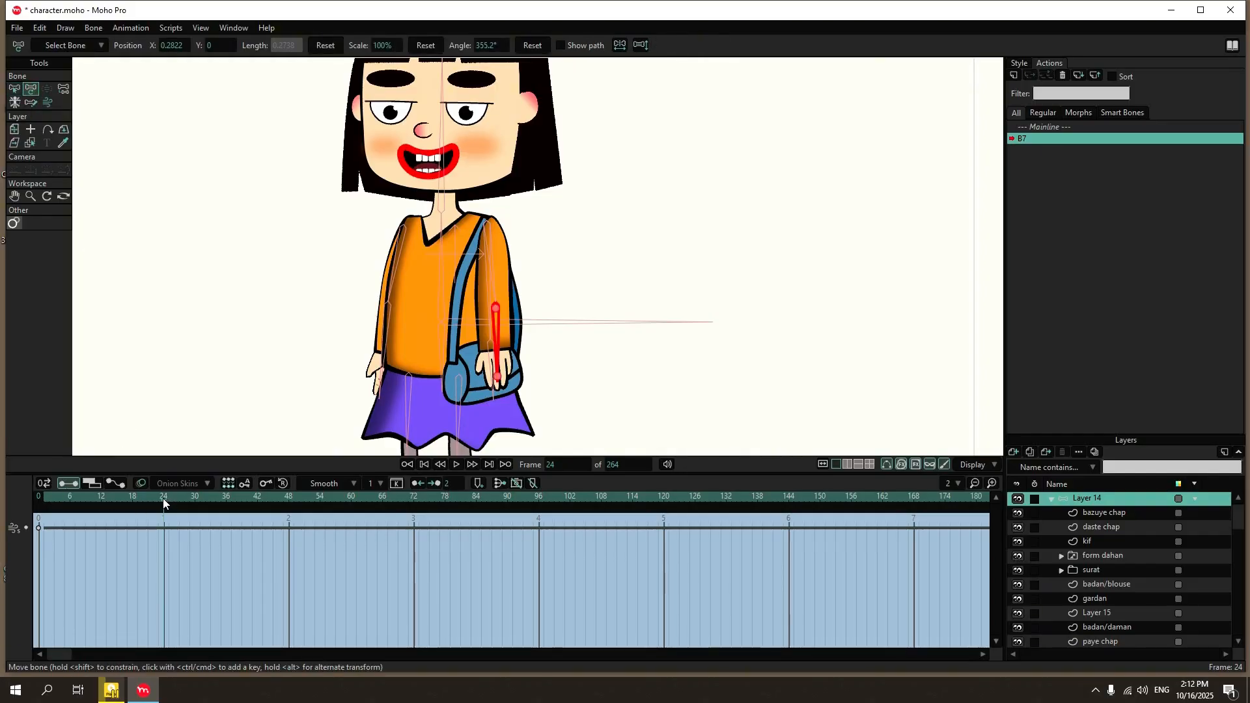
left_click_drag(497, 361, 466, 324)
key("ctrl+z")
left_click(497, 336)
key("ctrl+z")
scroll(510, 326, "up", 5)
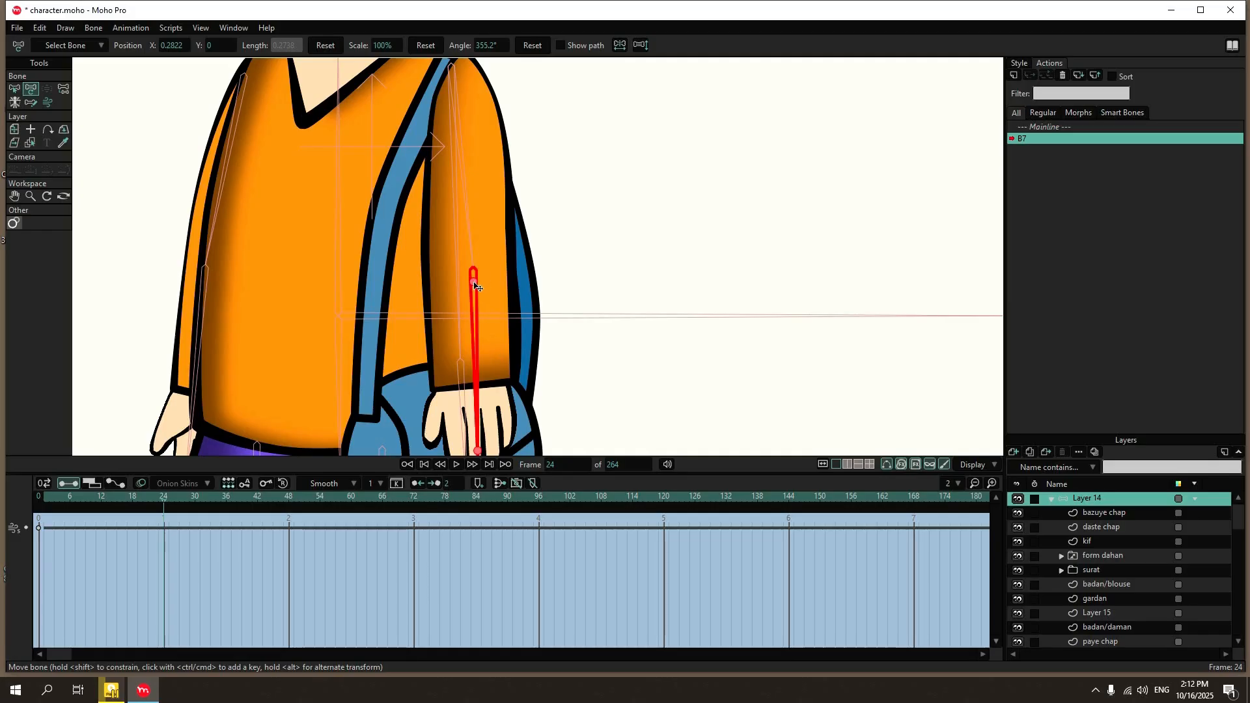
left_click_drag(480, 454, 426, 443)
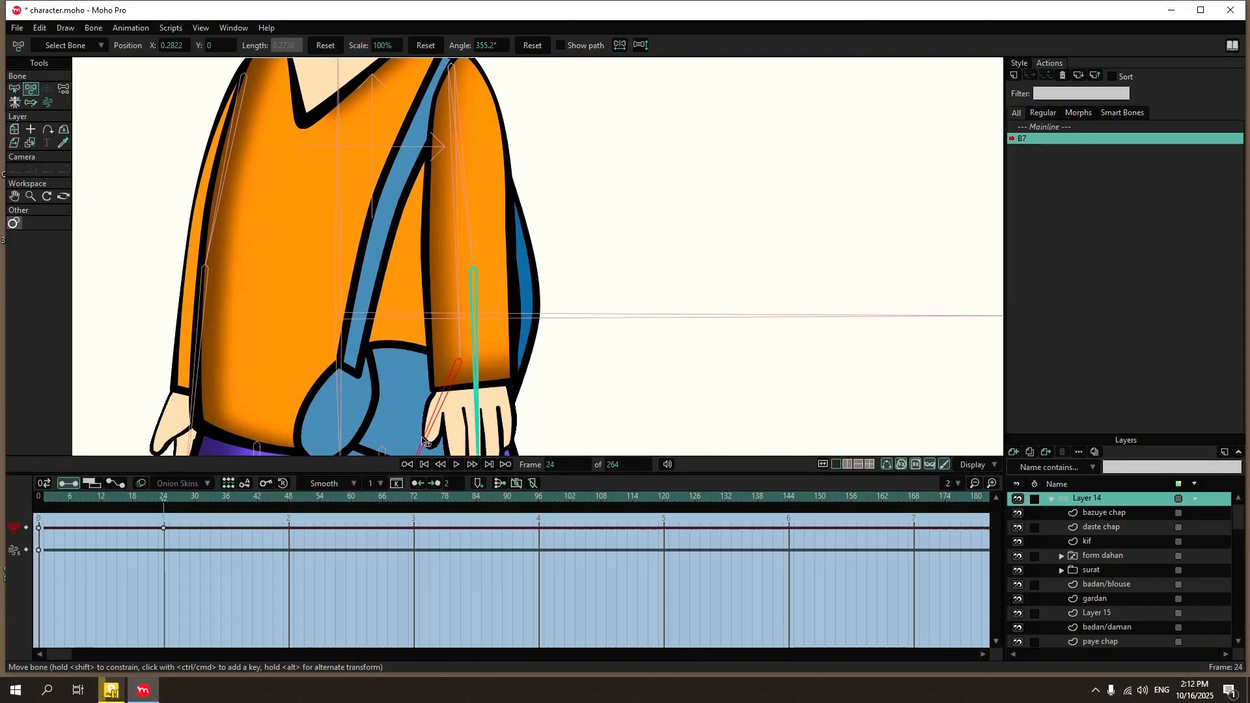
key("ctrl+z")
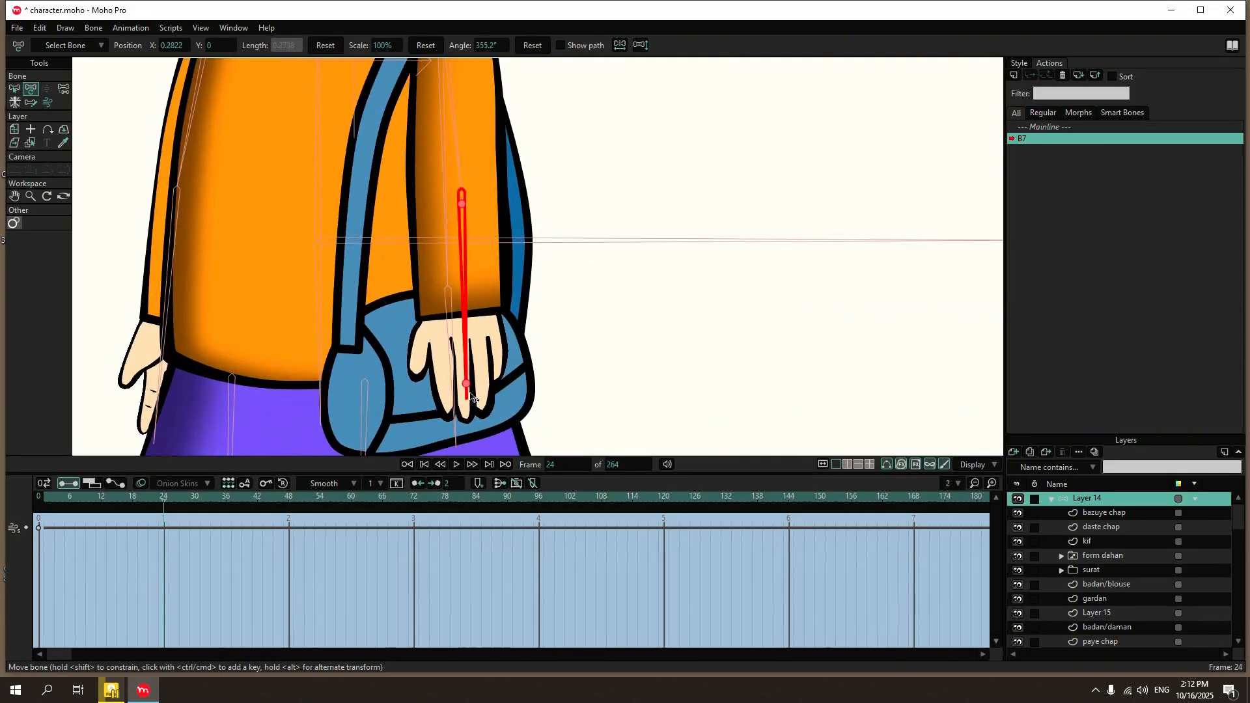
Rotate the left forearm bone up across the body to about 258° at frame 24.
left_click_drag(472, 397, 274, 167)
scroll(468, 309, "down", 3)
scroll(394, 246, "up", 4)
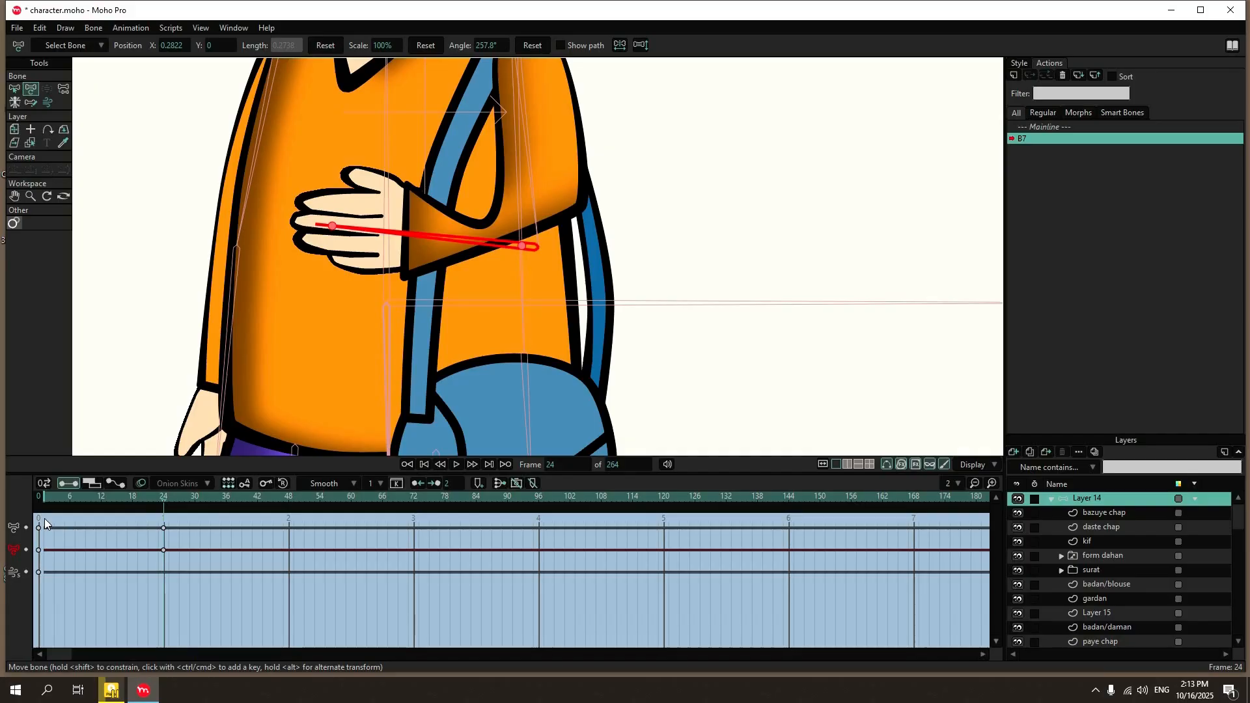
Copy Layer 14's bone keyframes from frame 0 of the B7 action to frame 1.
left_click_drag(47, 521, 33, 589)
left_click(43, 498)
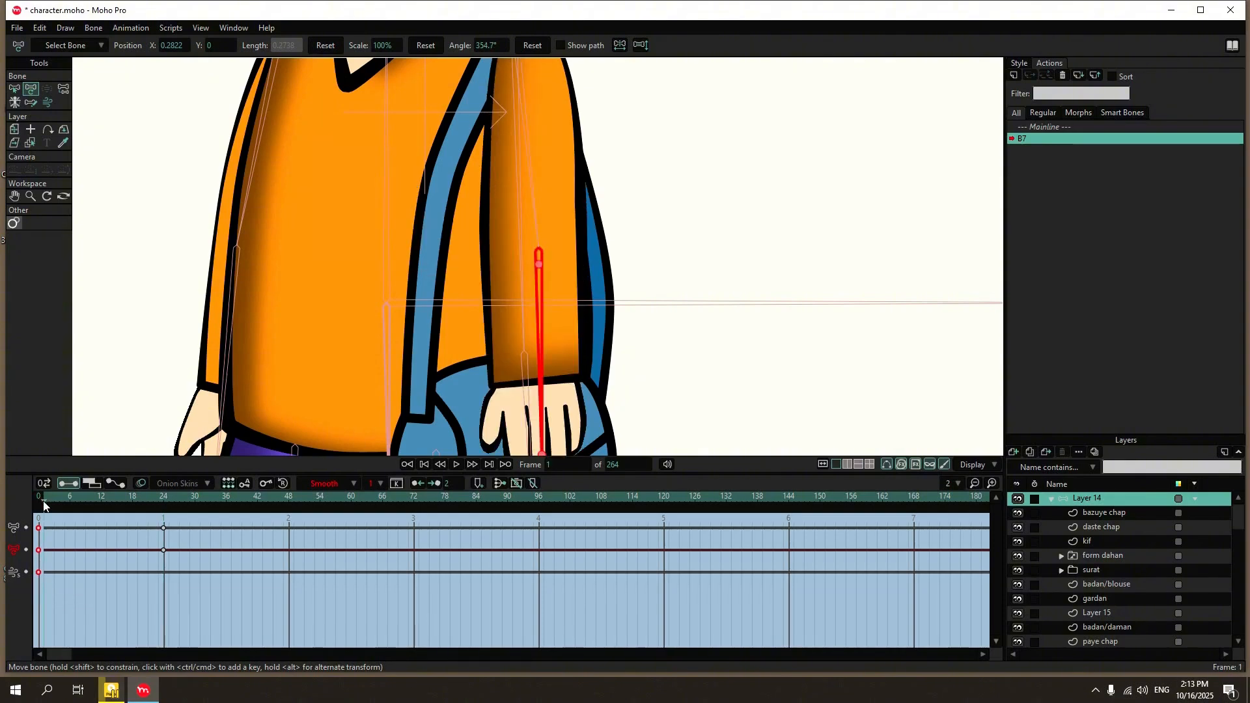
key("ctrl+v")
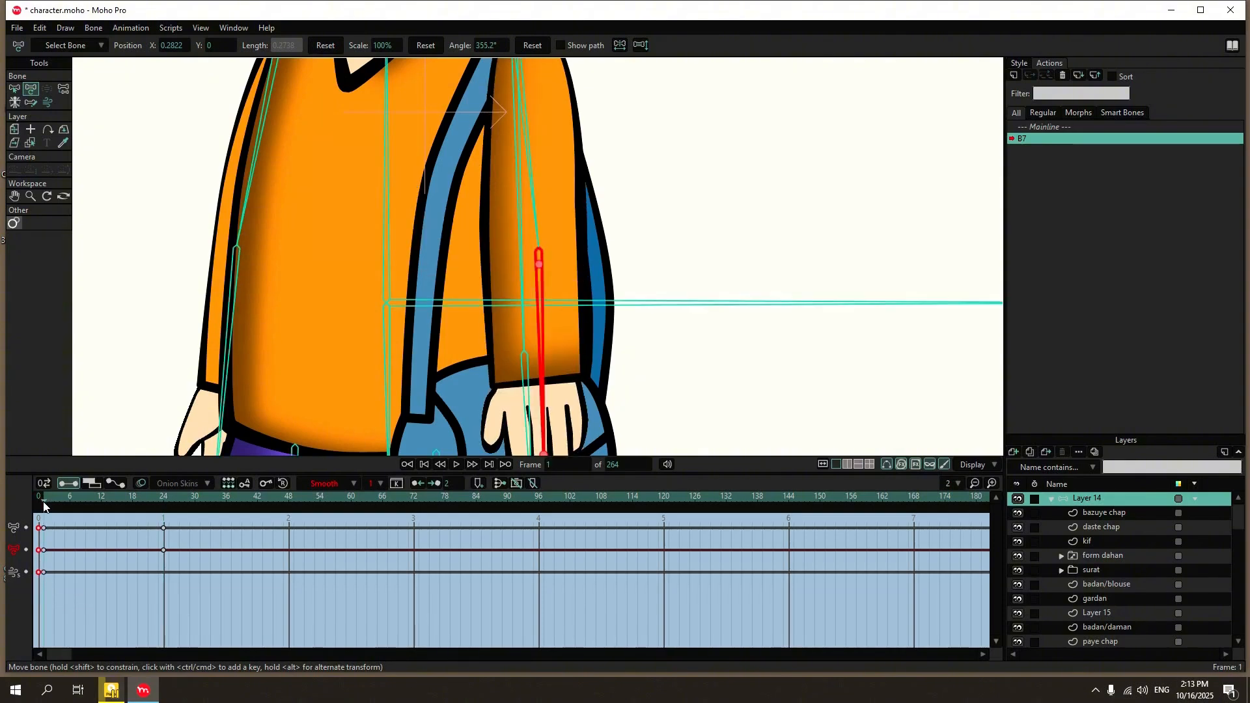
At frame 24, reposition the inner and outer elbow points of the bazuye chap sleeve to clean up the bend.
left_click_drag(45, 499, 162, 517)
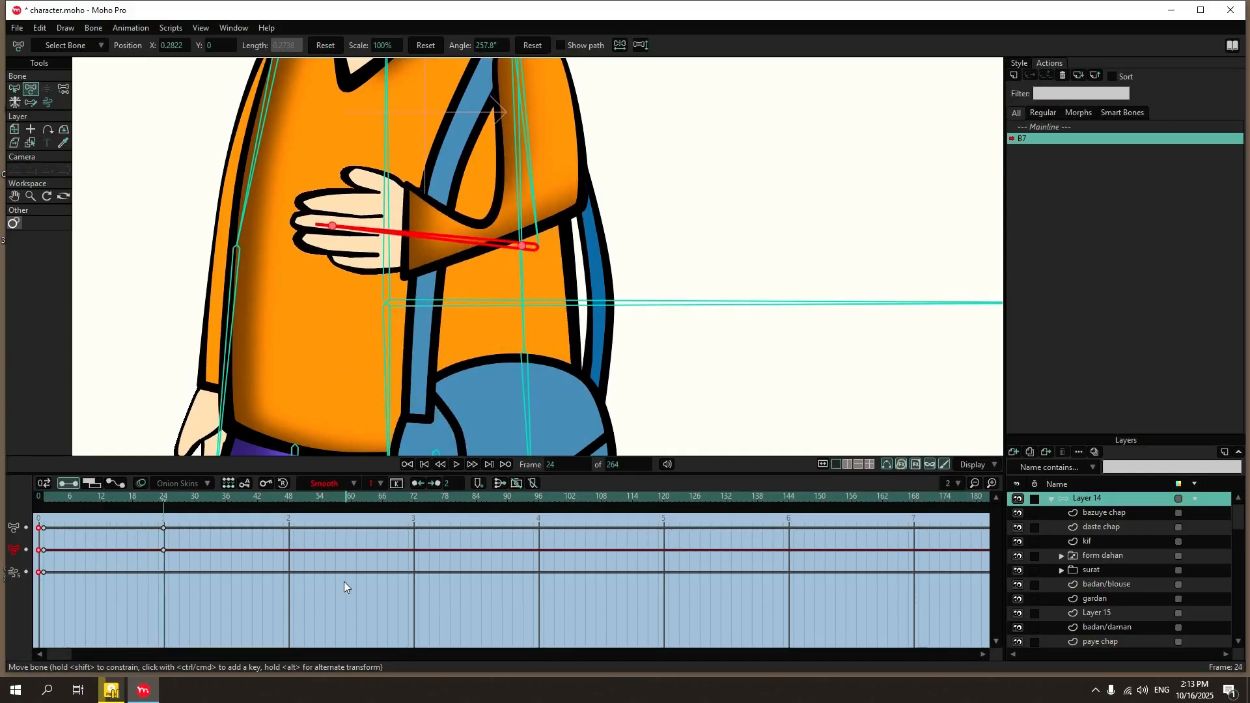
scroll(465, 254, "down", 2)
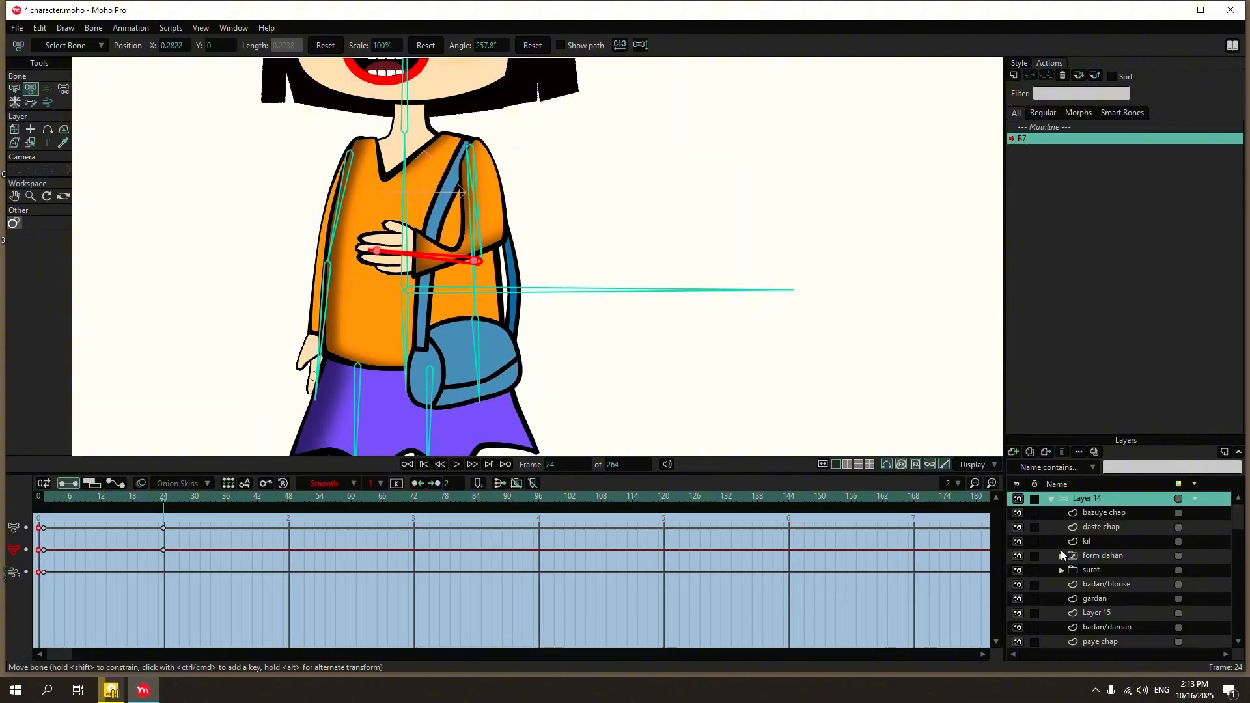
left_click(1111, 515)
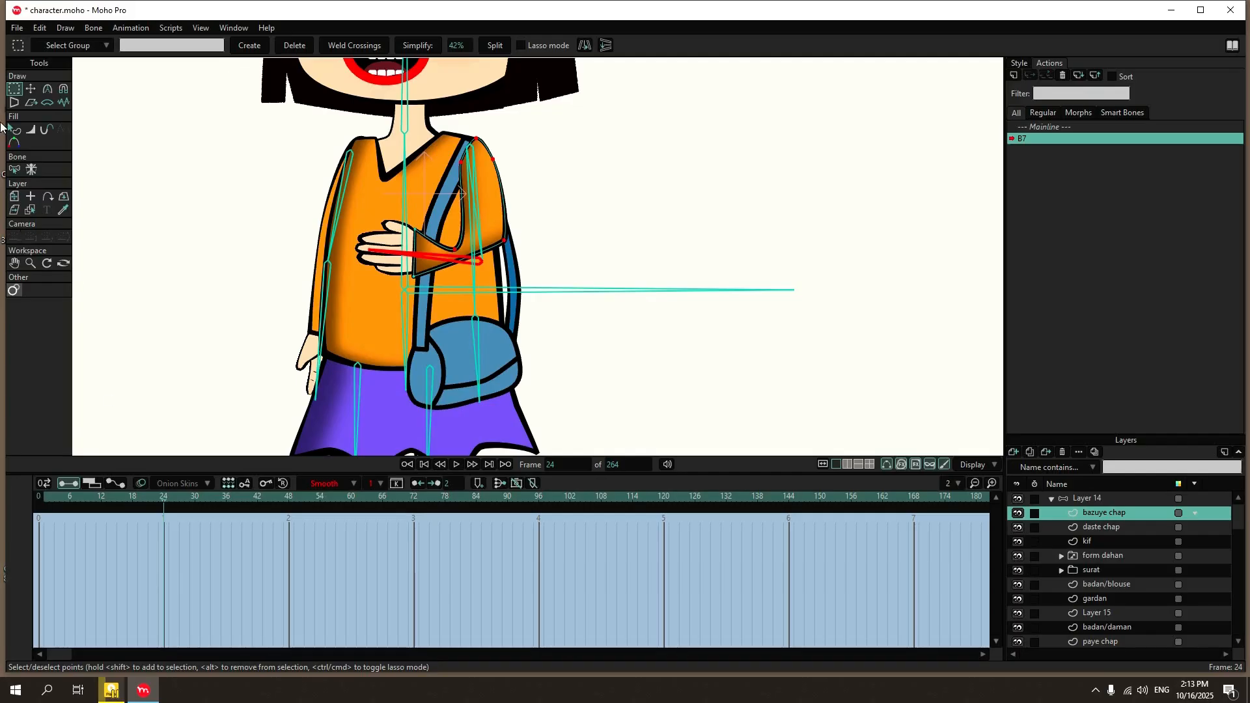
left_click(31, 88)
scroll(459, 211, "up", 3)
left_click_drag(451, 277, 471, 239)
mouse_move(538, 267)
left_mouse_down()
mouse_move(533, 312)
mouse_move(500, 325)
mouse_move(544, 286)
left_mouse_up()
left_click_drag(471, 238, 480, 258)
left_click_drag(480, 264, 486, 268)
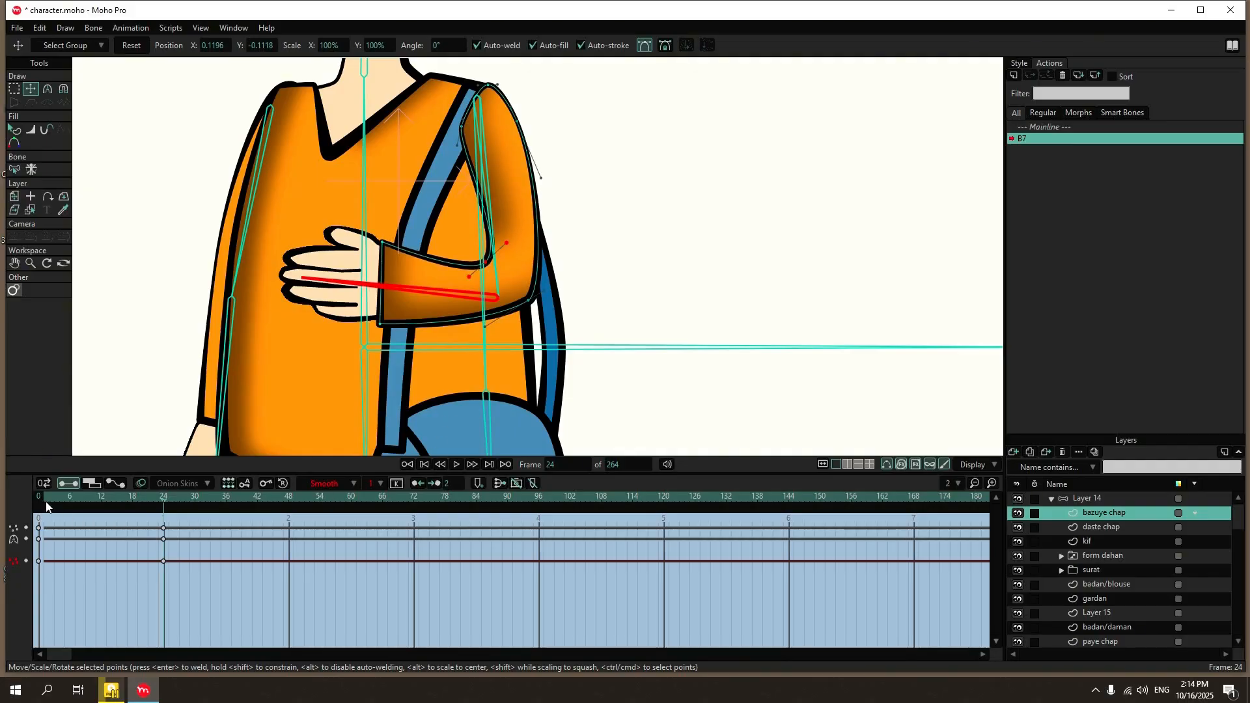
Scrub through the sleeve correction and copy bazuye chap's keyframes from frame 0 to frame 1.
left_click_drag(40, 497, 166, 564)
left_click_drag(51, 517, 29, 568)
left_click(45, 506)
key("ctrl+v")
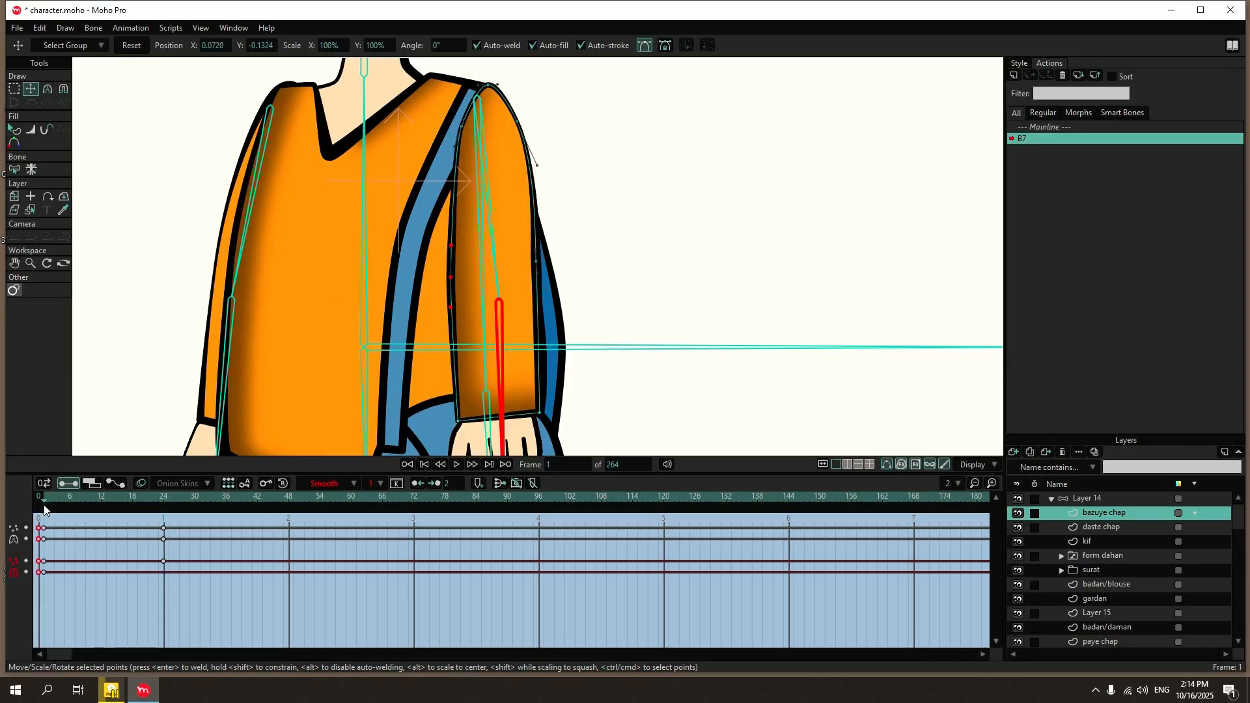
Return to the Mainline and test-bend the left forearm of Layer 14 with Manipulate Bones.
mouse_move(44, 505)
left_mouse_down()
mouse_move(159, 517)
mouse_move(49, 528)
mouse_move(147, 546)
mouse_move(36, 540)
left_mouse_up()
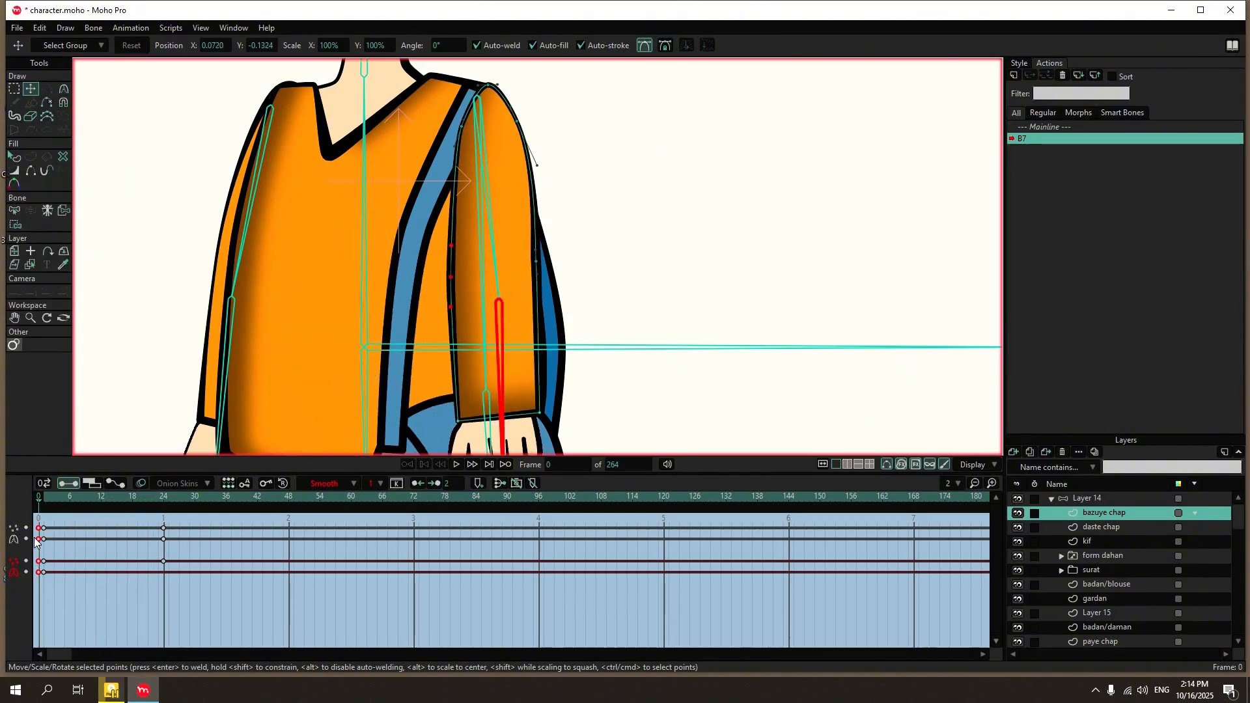
left_click(1031, 128)
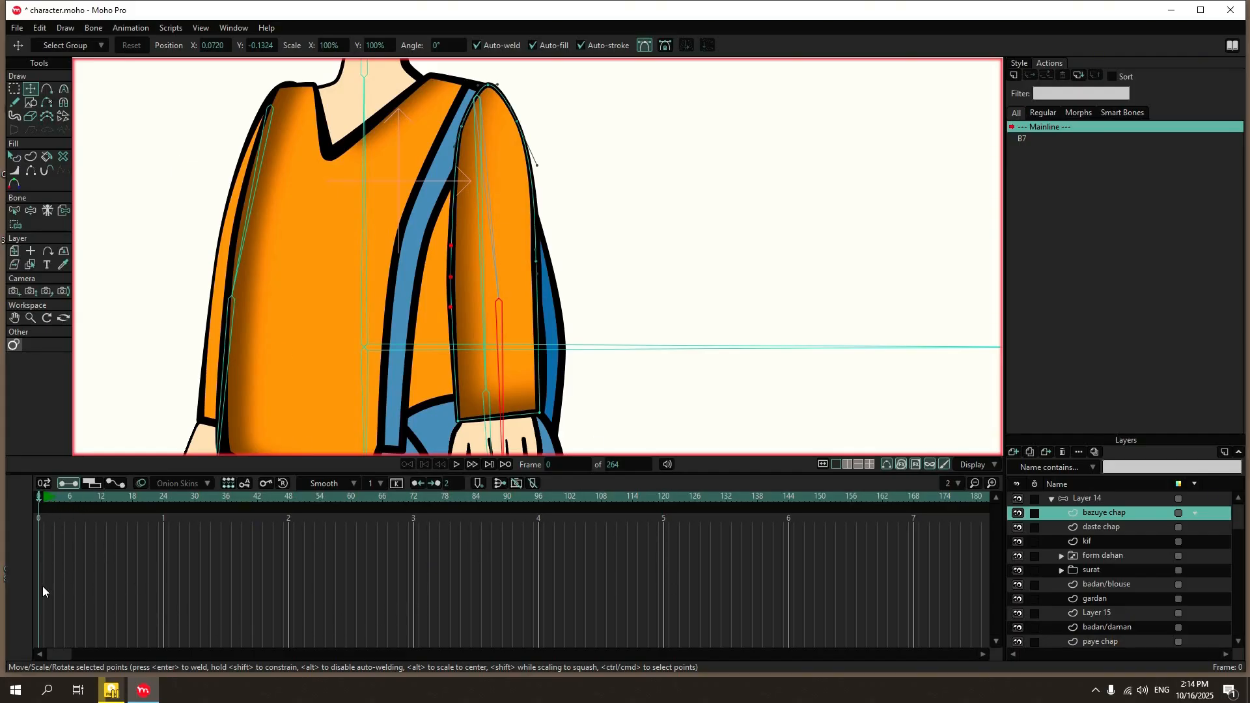
left_click(1084, 497)
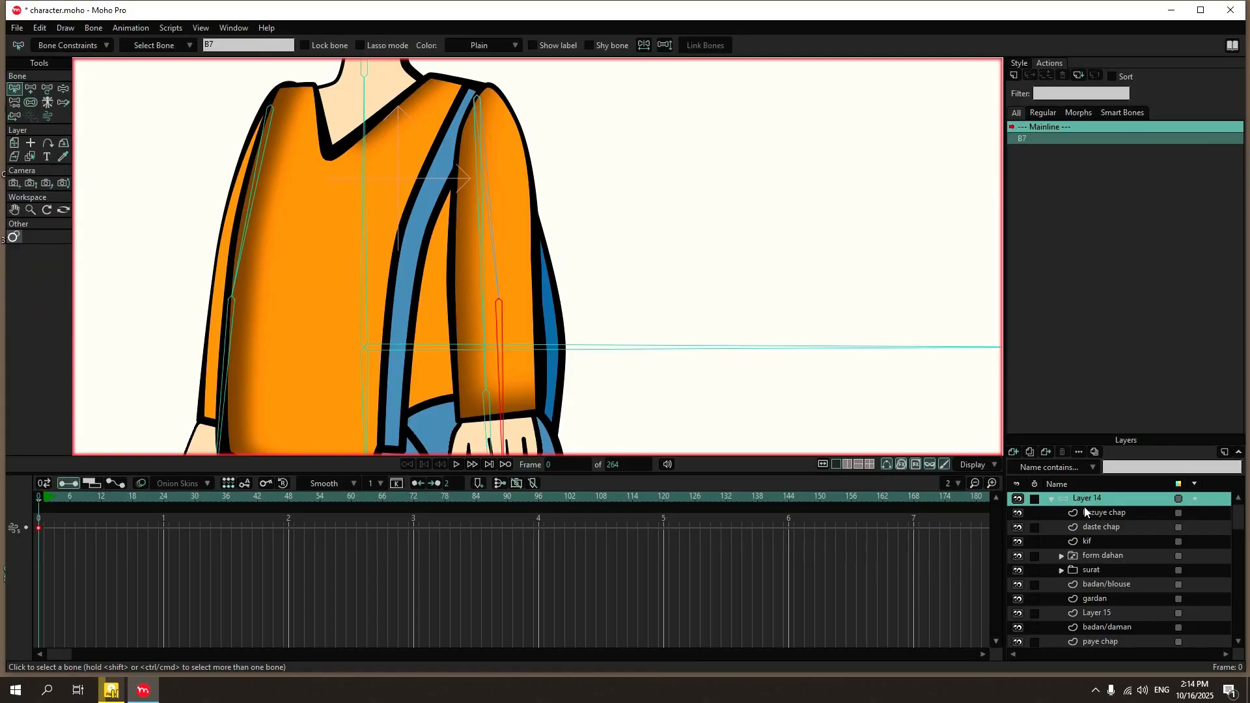
scroll(427, 143, "down", 3)
left_click(64, 89)
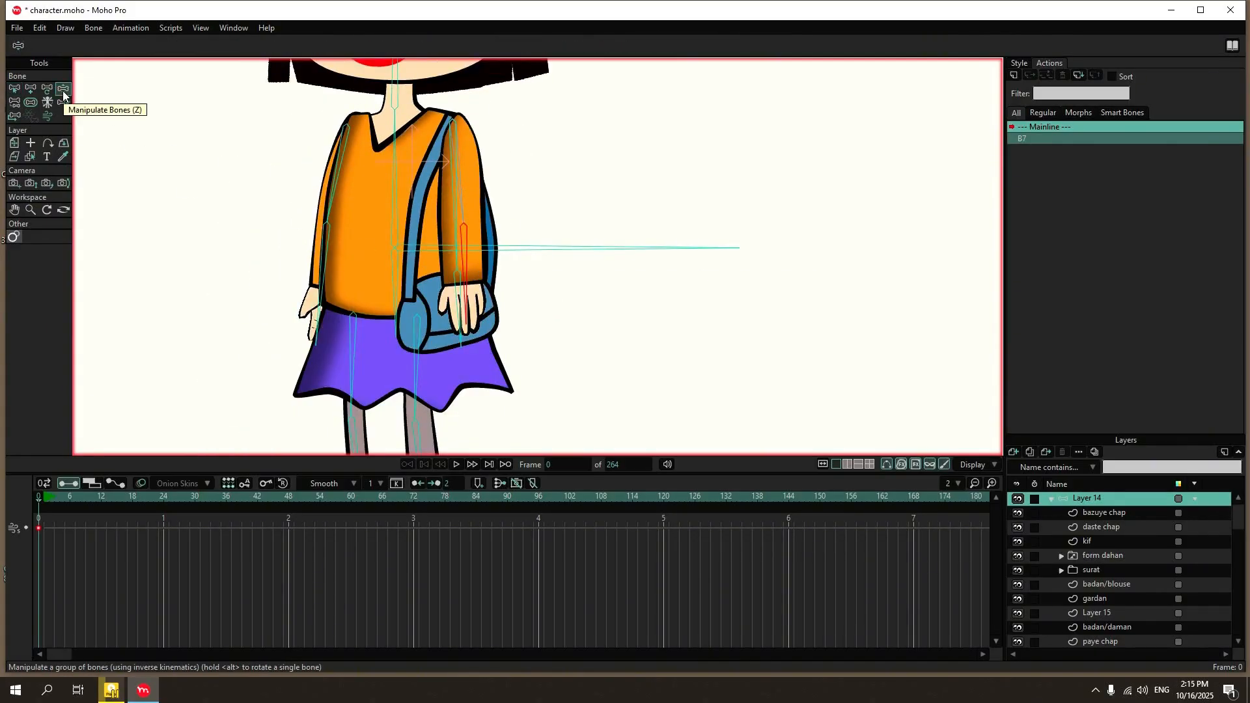
left_click_drag(469, 260, 351, 267)
Reopen the B7 action and rotate the left forearm bone up toward the neck to about 213° at frame 48.
double_click(1067, 139)
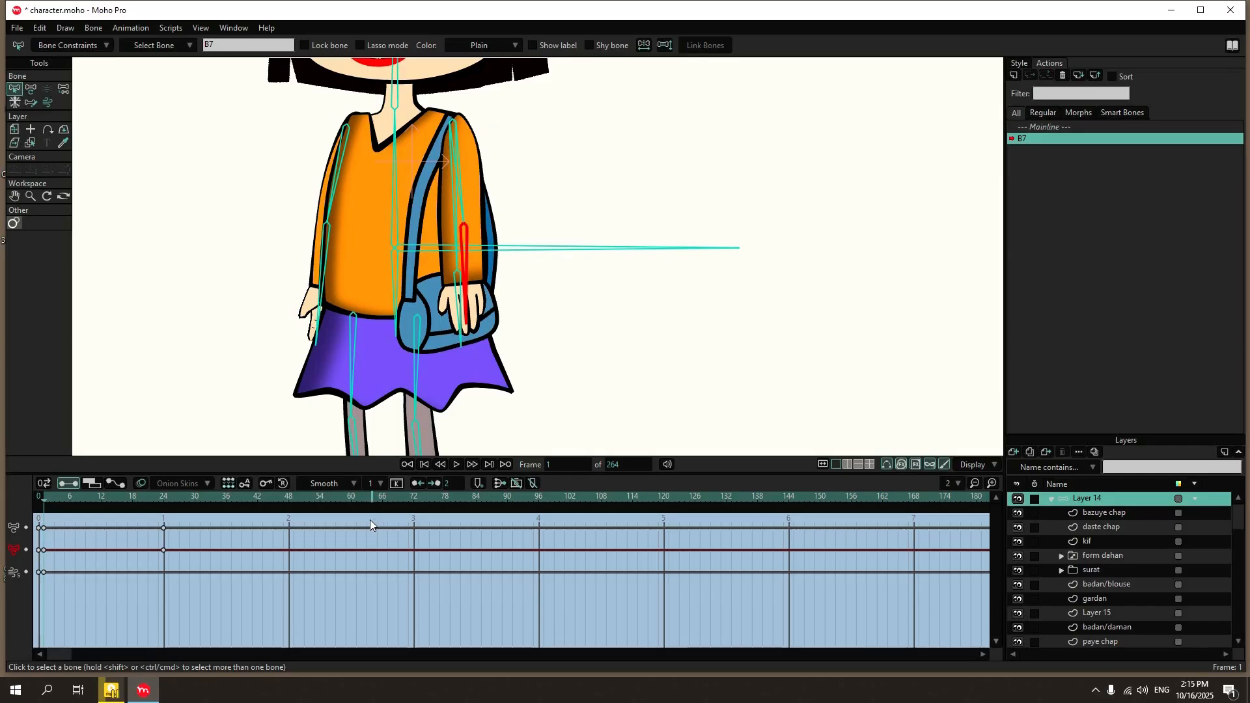
left_click(163, 497)
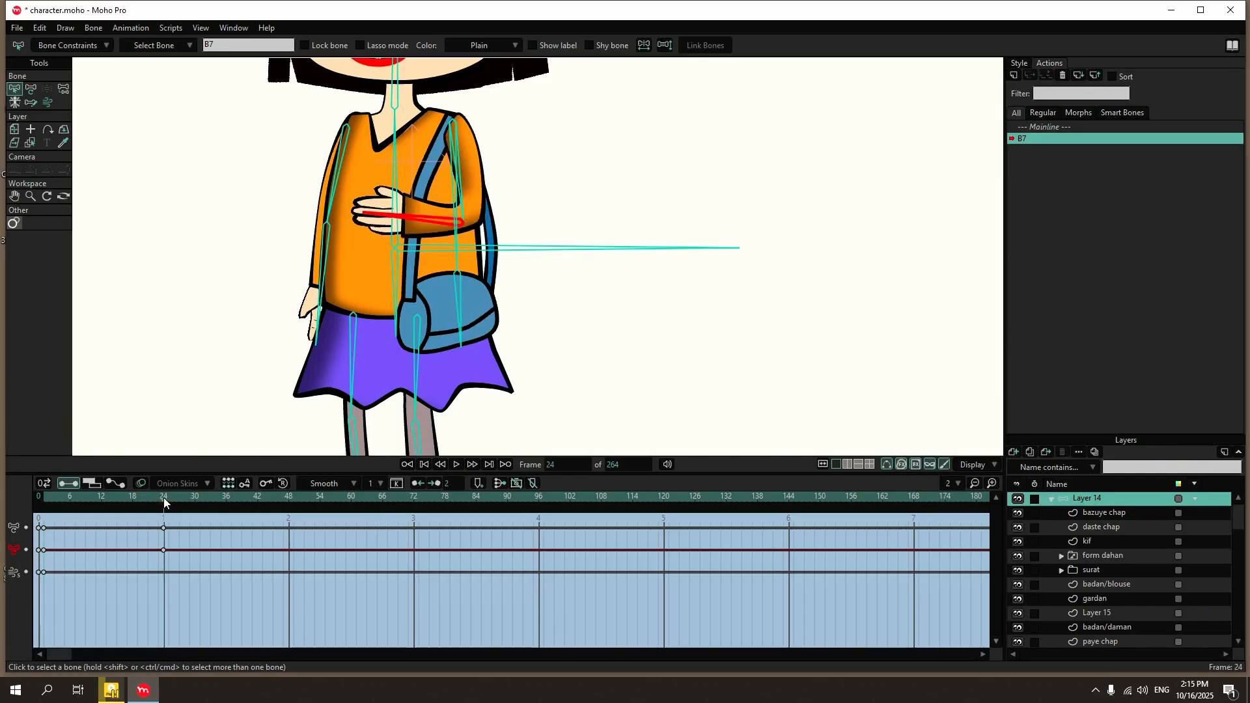
left_click_drag(164, 497, 237, 499)
left_click(289, 520)
left_click(31, 89)
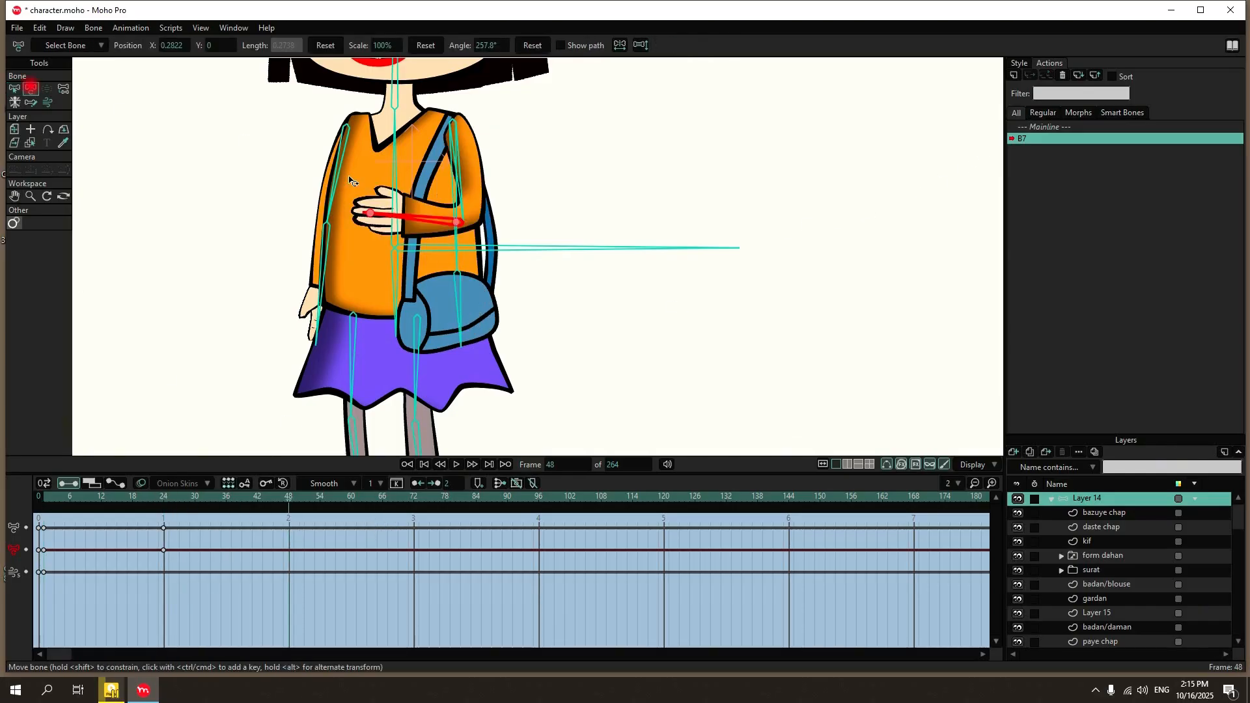
left_click_drag(398, 220, 408, 148)
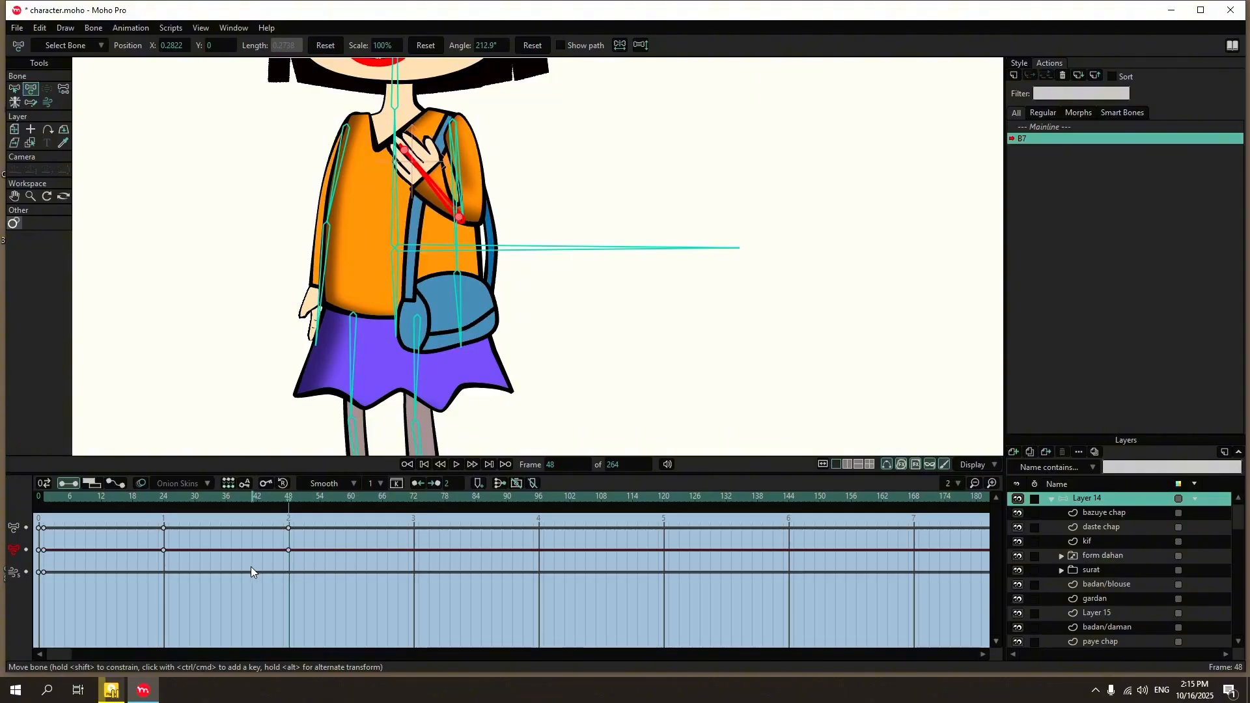
Flatten the curvature of the inner elbow point on the bazuye chap sleeve at frame 48.
left_click(1120, 513)
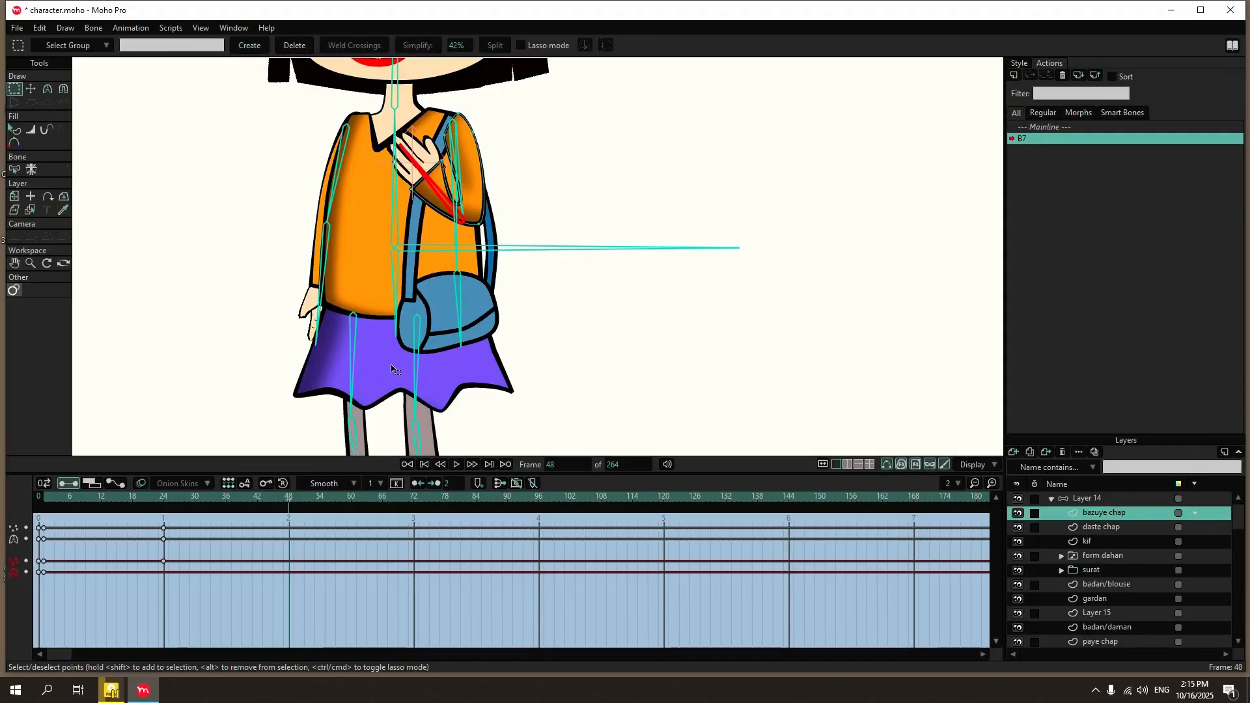
left_click(47, 90)
scroll(431, 158, "up", 7)
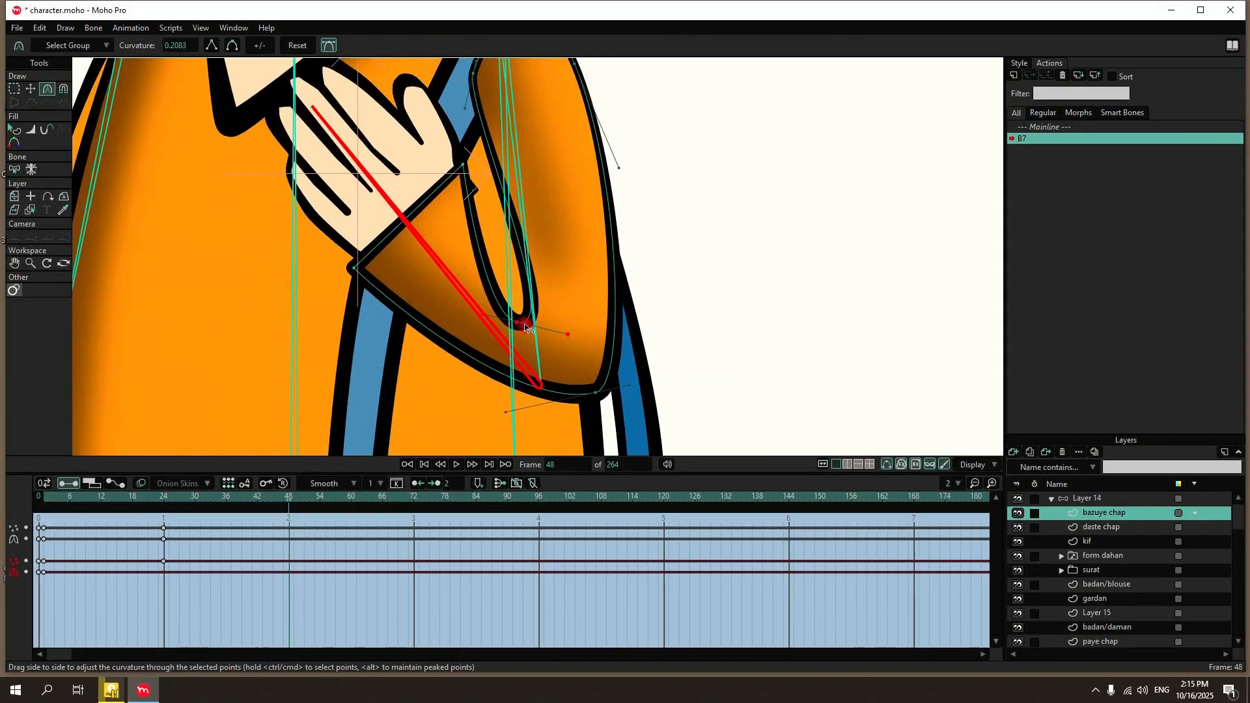
left_click_drag(520, 321, 344, 315)
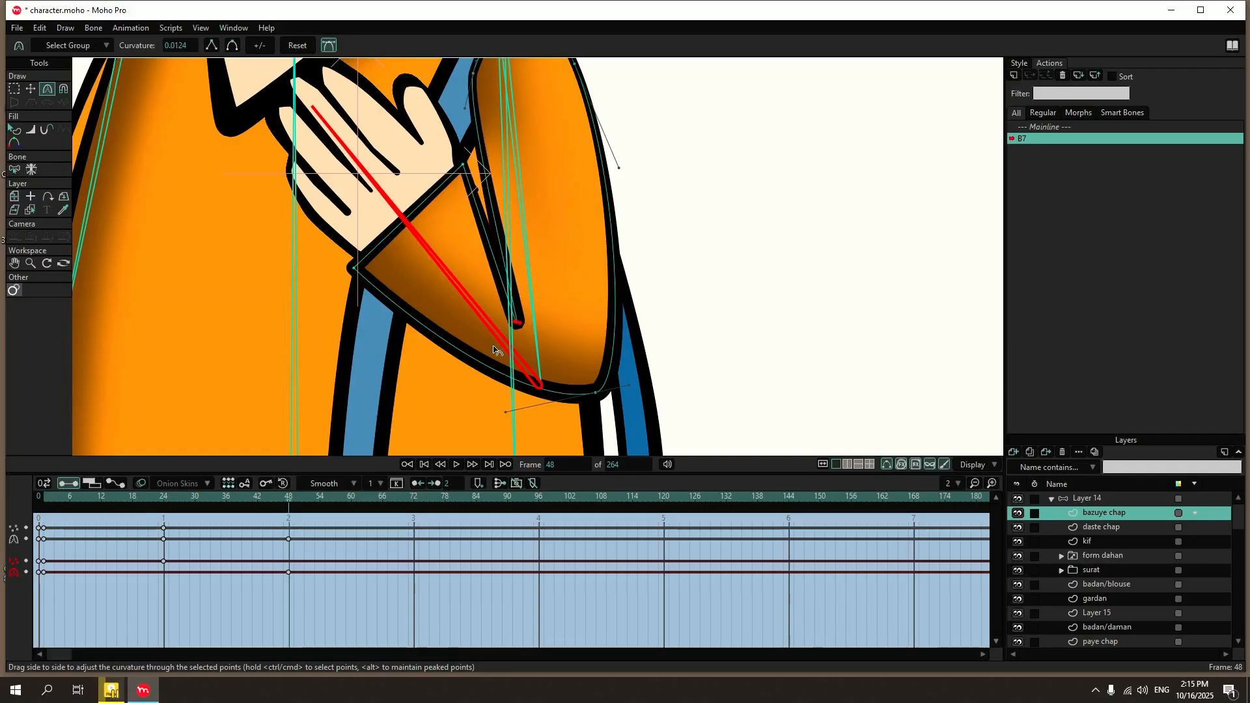
mouse_move(517, 321)
left_mouse_down()
mouse_move(630, 273)
mouse_move(509, 320)
left_mouse_up()
Shift the sleeve's inner elbow point slightly and reduce its line width to 0% at frame 48.
scroll(516, 322, "up", 10)
key("t")
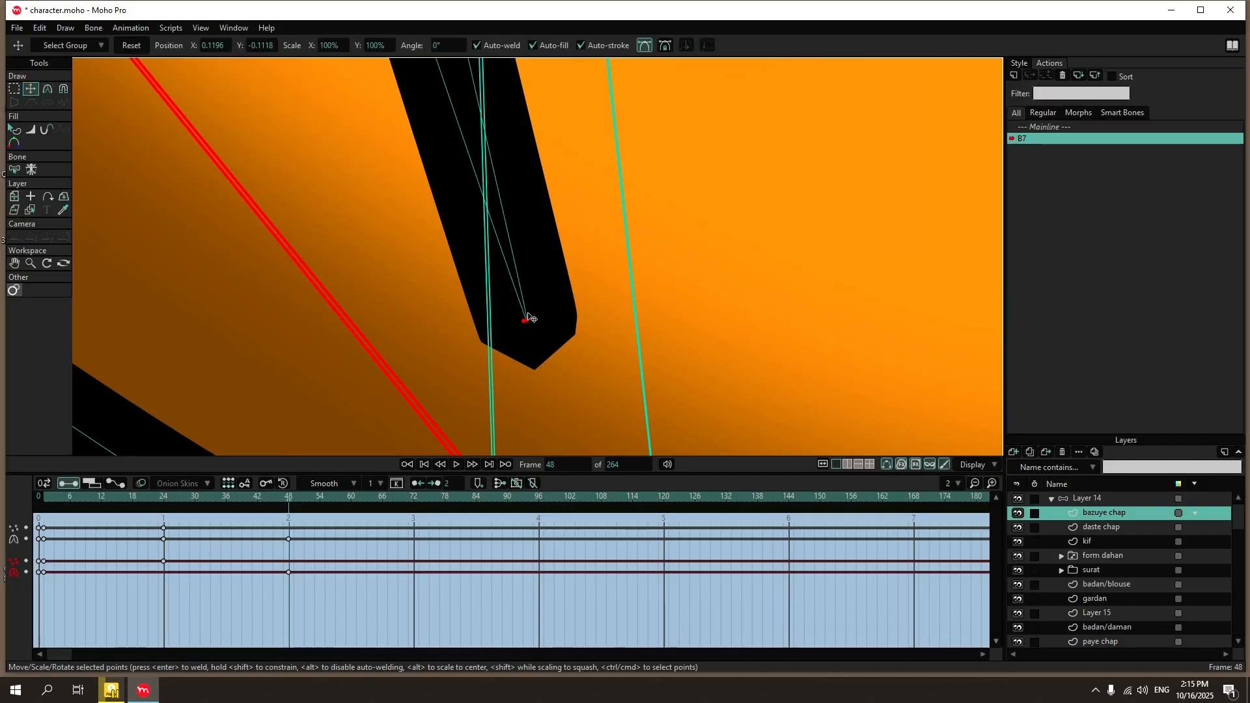
scroll(567, 307, "down", 1)
scroll(431, 406, "down", 3)
scroll(431, 406, "down", 3)
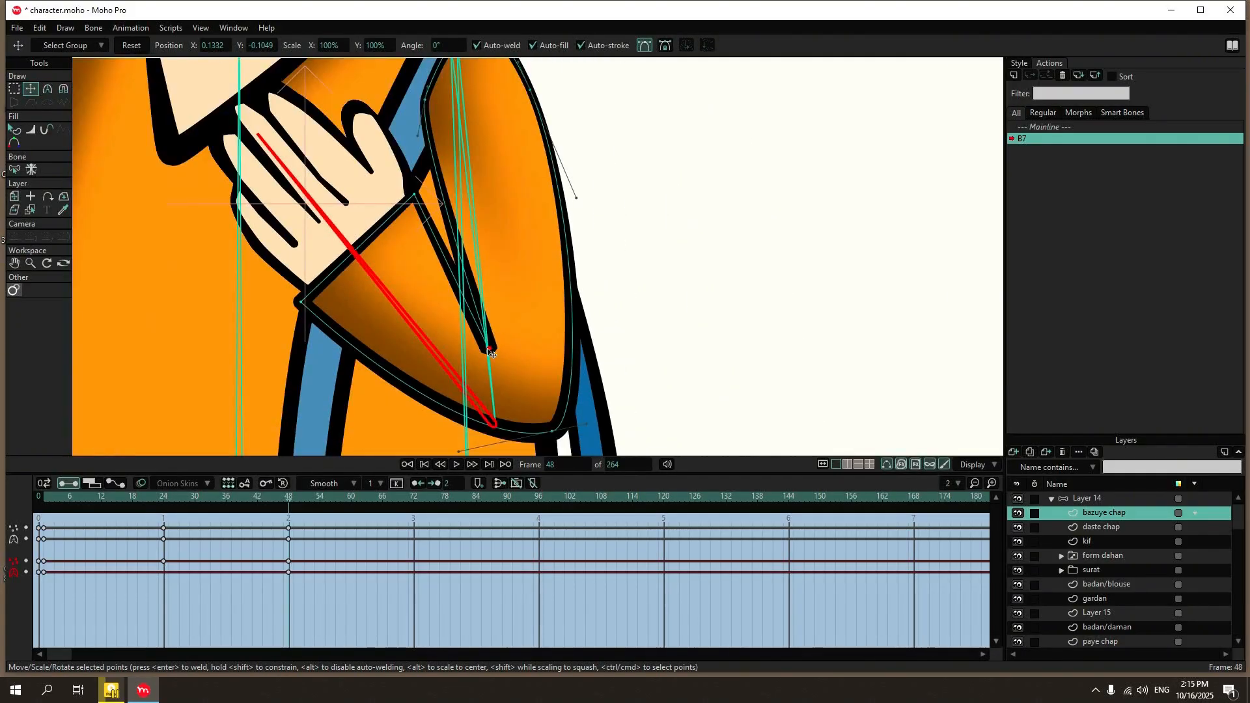
left_click_drag(492, 357, 456, 362)
key("w")
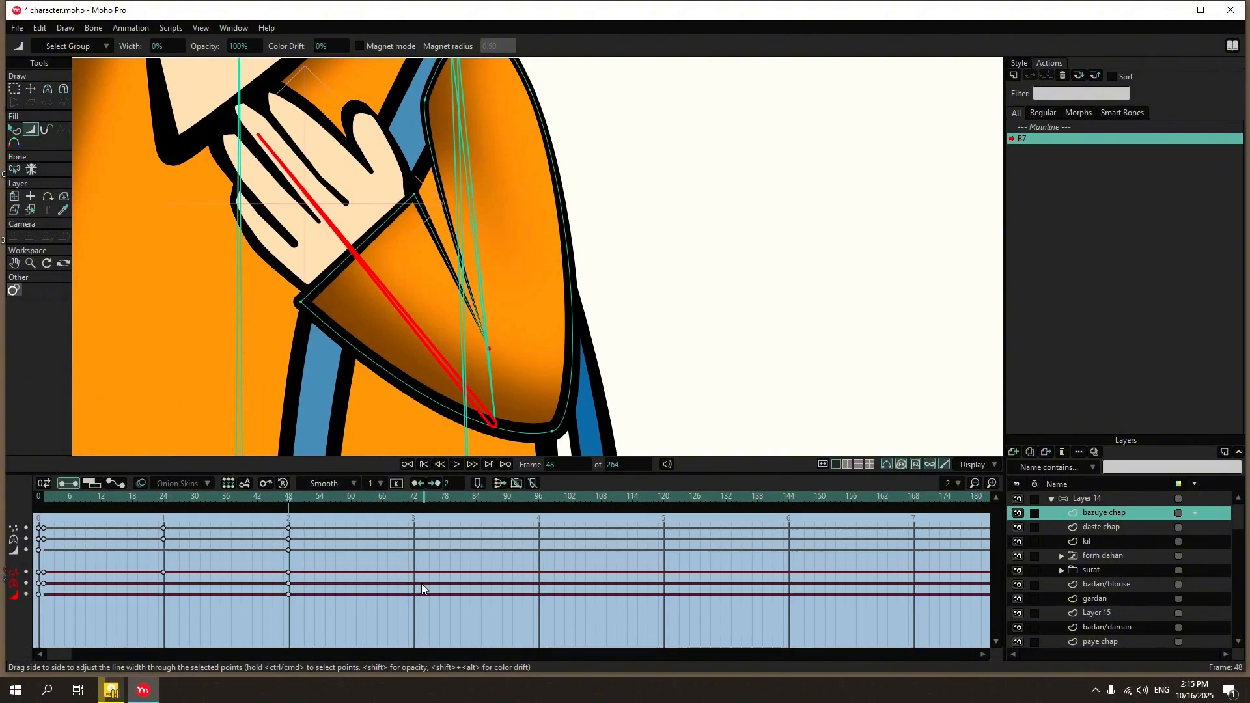
Compare the inner elbow's outline between frames 24 and 48 and inspect the sleeve's keyframes.
left_click(166, 497)
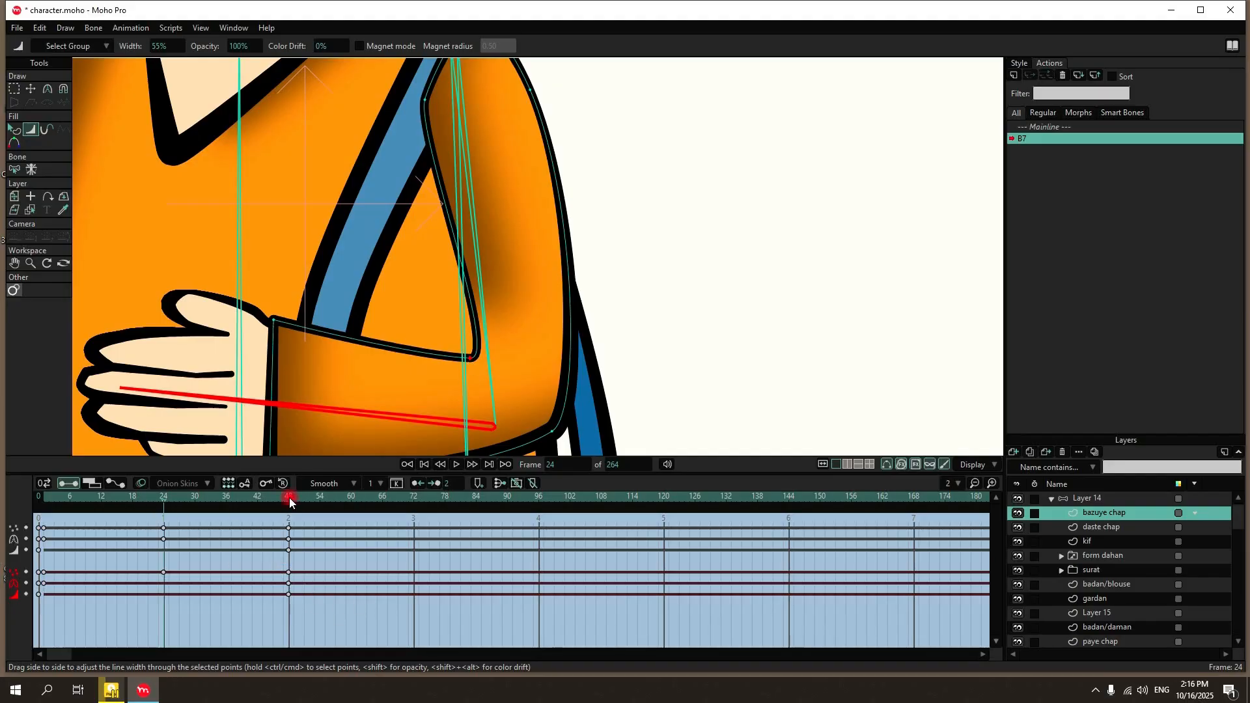
left_click(289, 499)
left_click(166, 499)
left_click_drag(142, 561, 325, 609)
scroll(335, 316, "down", 3)
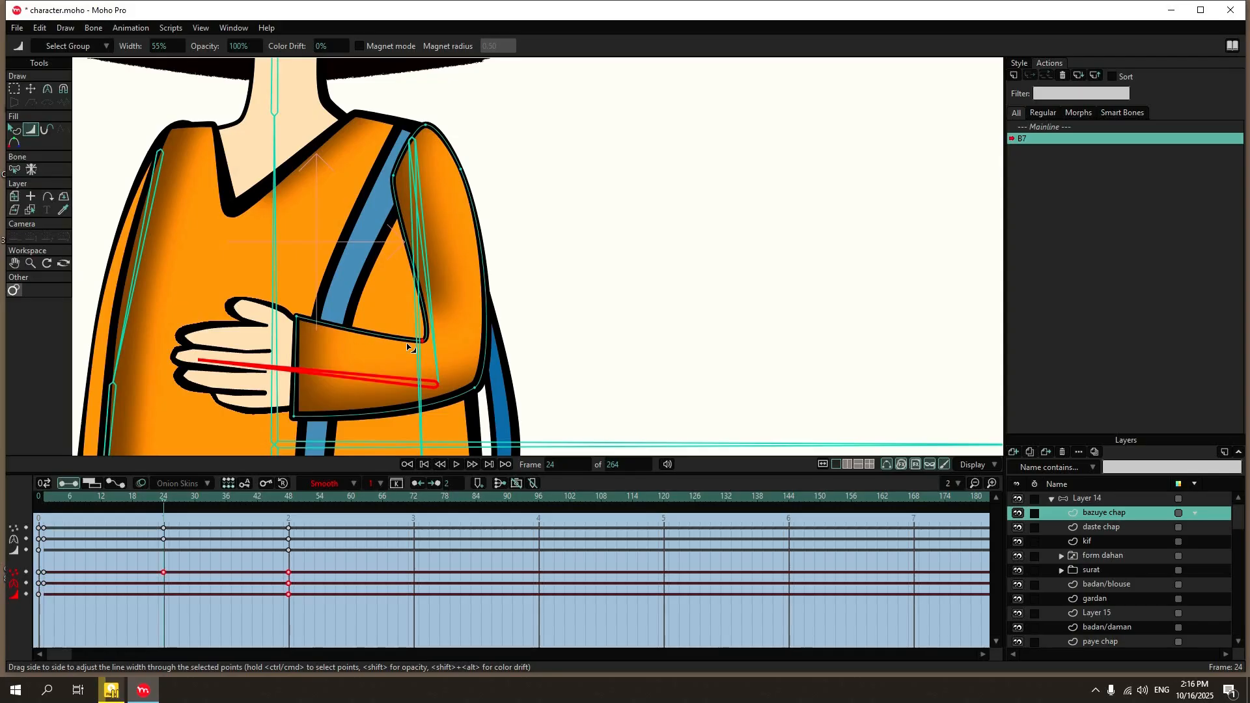
Copy the elbow point's line width keyframe from frame 0 to frame 24.
left_click(14, 88)
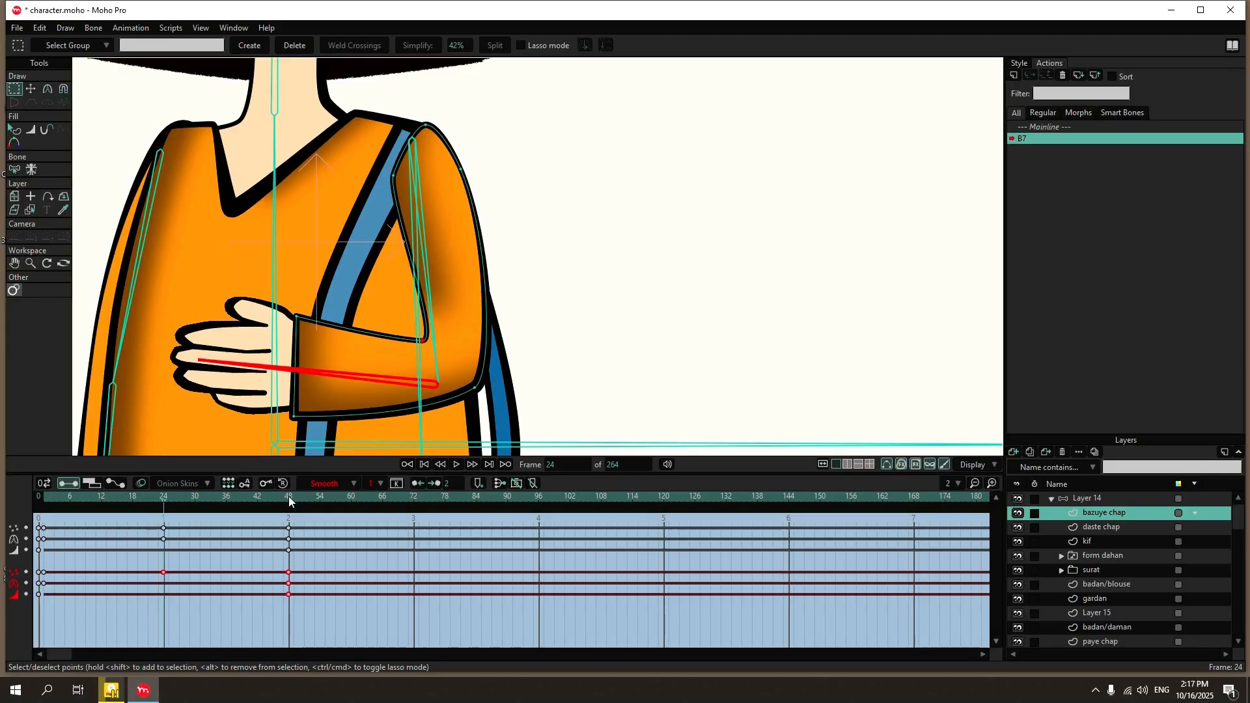
left_click(295, 615)
left_click(289, 594)
left_click(39, 595)
key("ctrl+v")
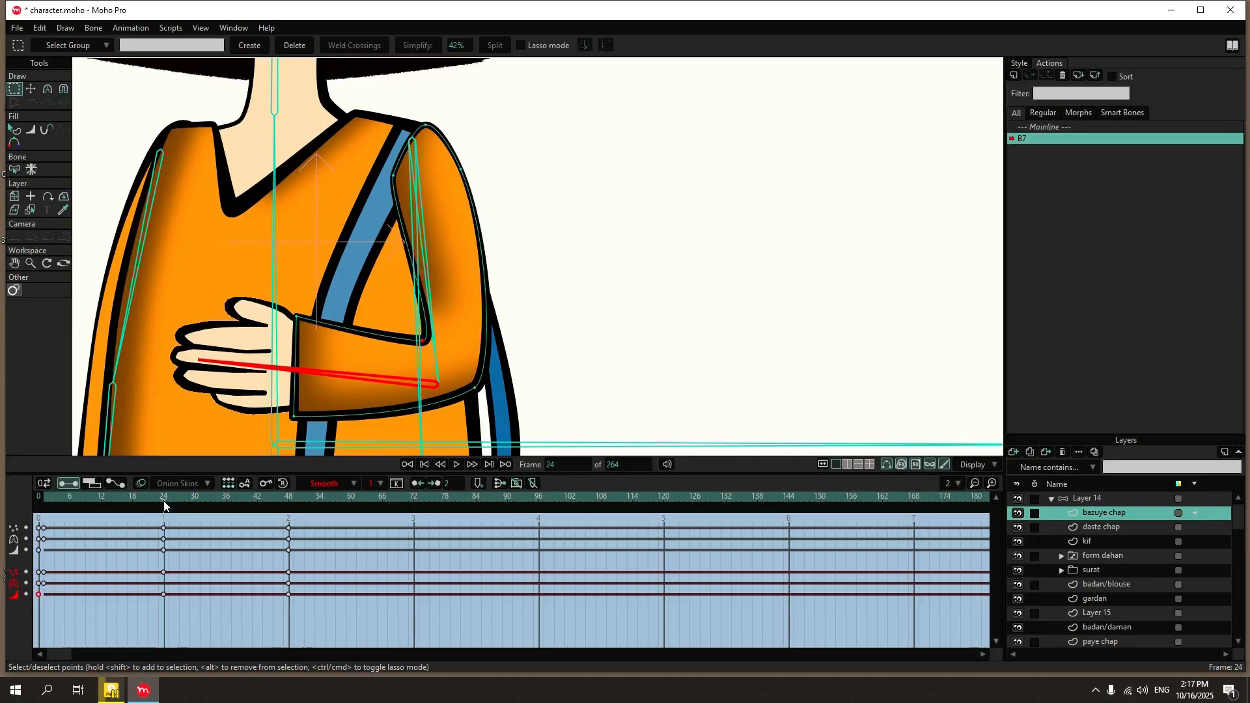
Move the sleeve's outer elbow point inward at frame 48 to tighten the bend, and scrub back to frame 0.
left_click_drag(164, 509, 174, 553)
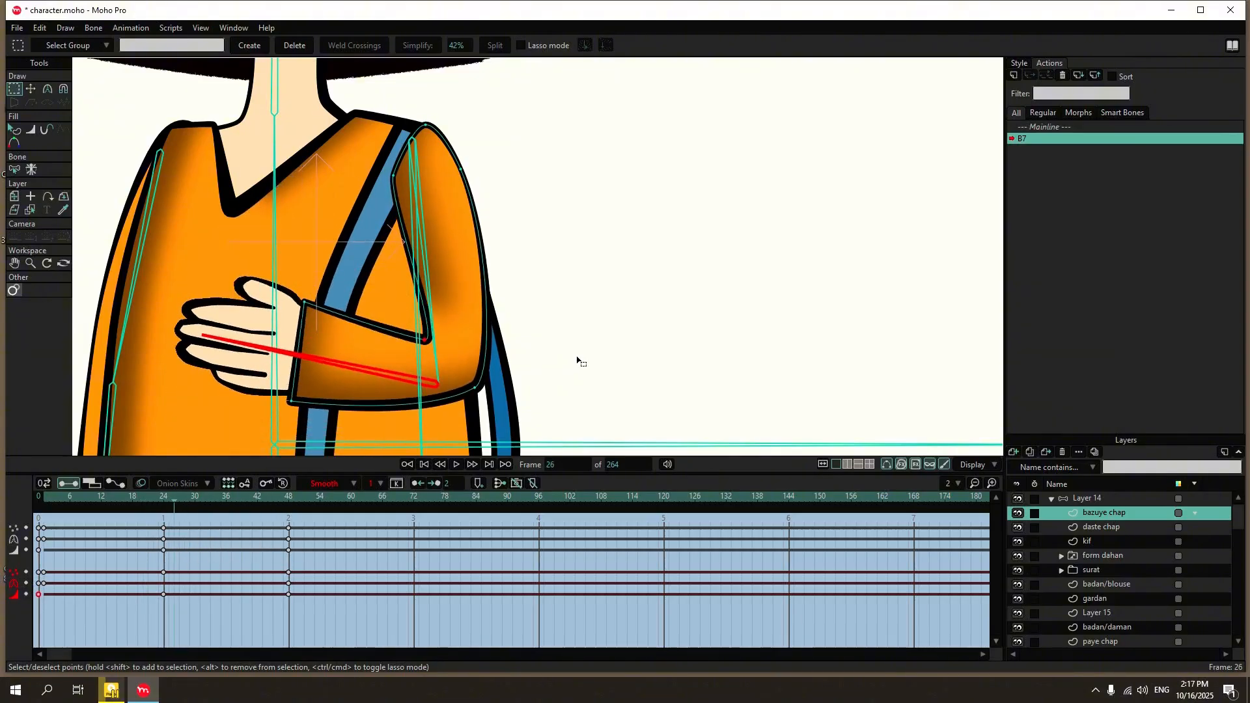
left_click(30, 88)
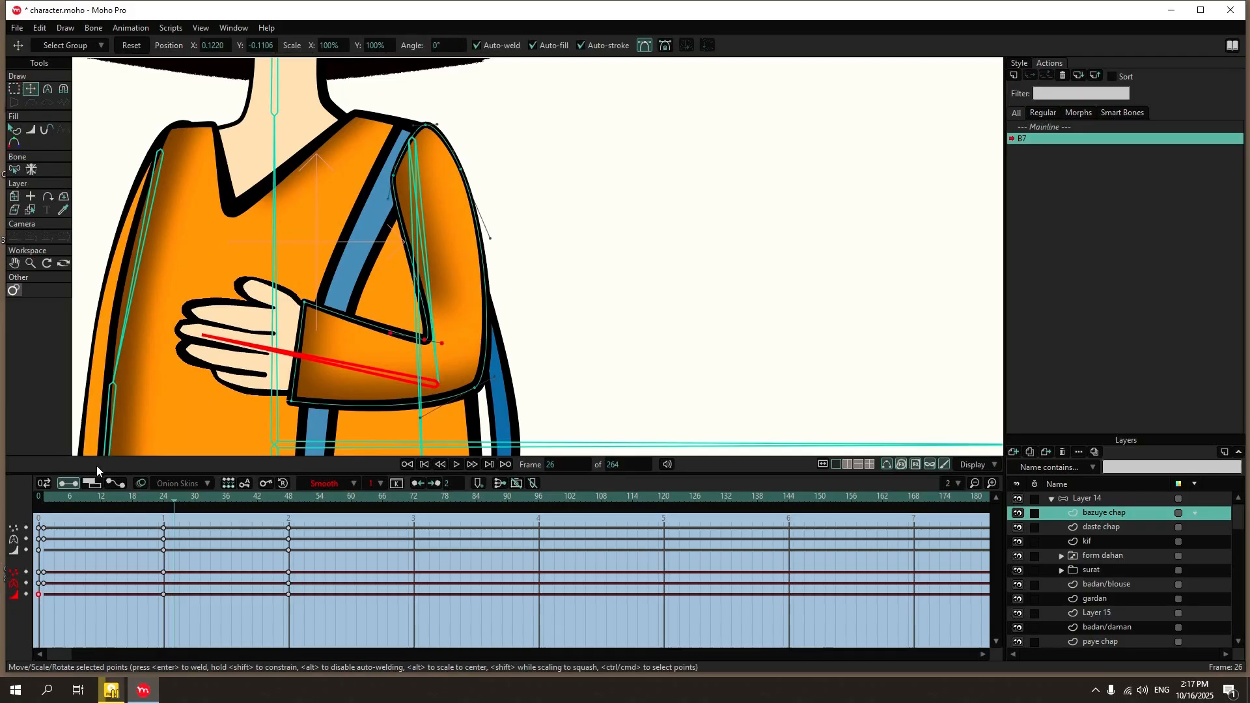
left_click_drag(177, 500, 290, 506)
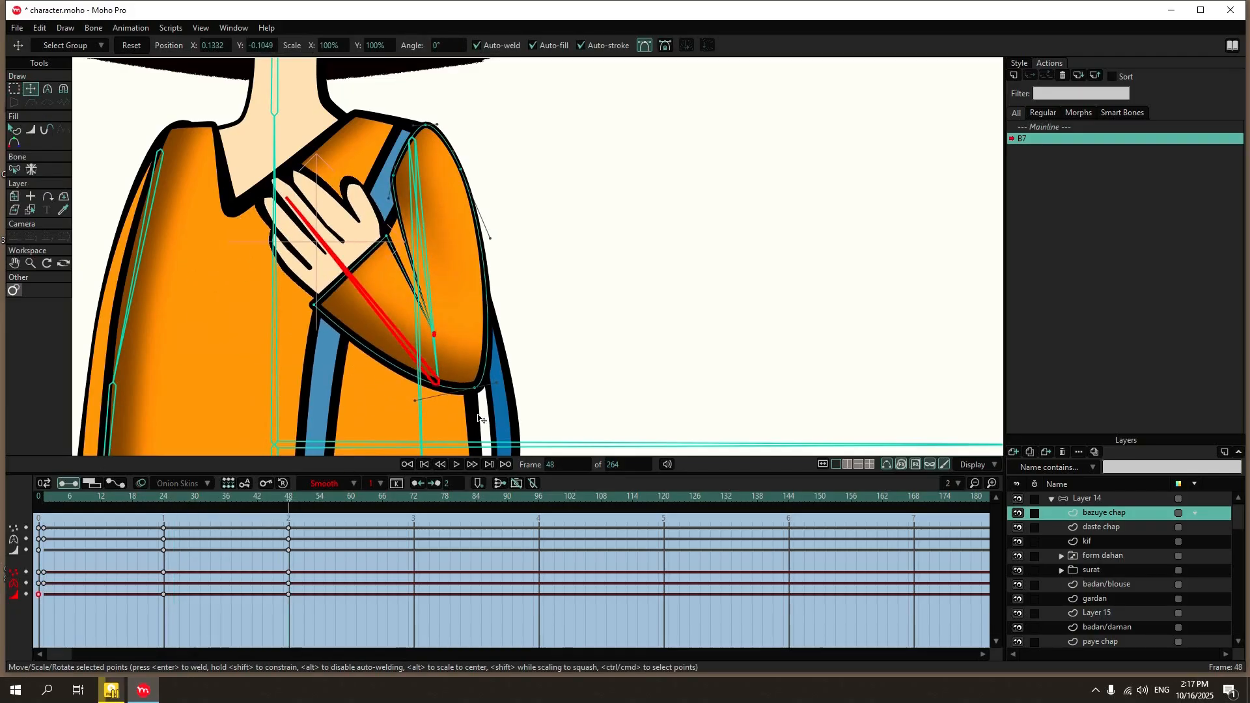
left_click_drag(479, 419, 426, 404)
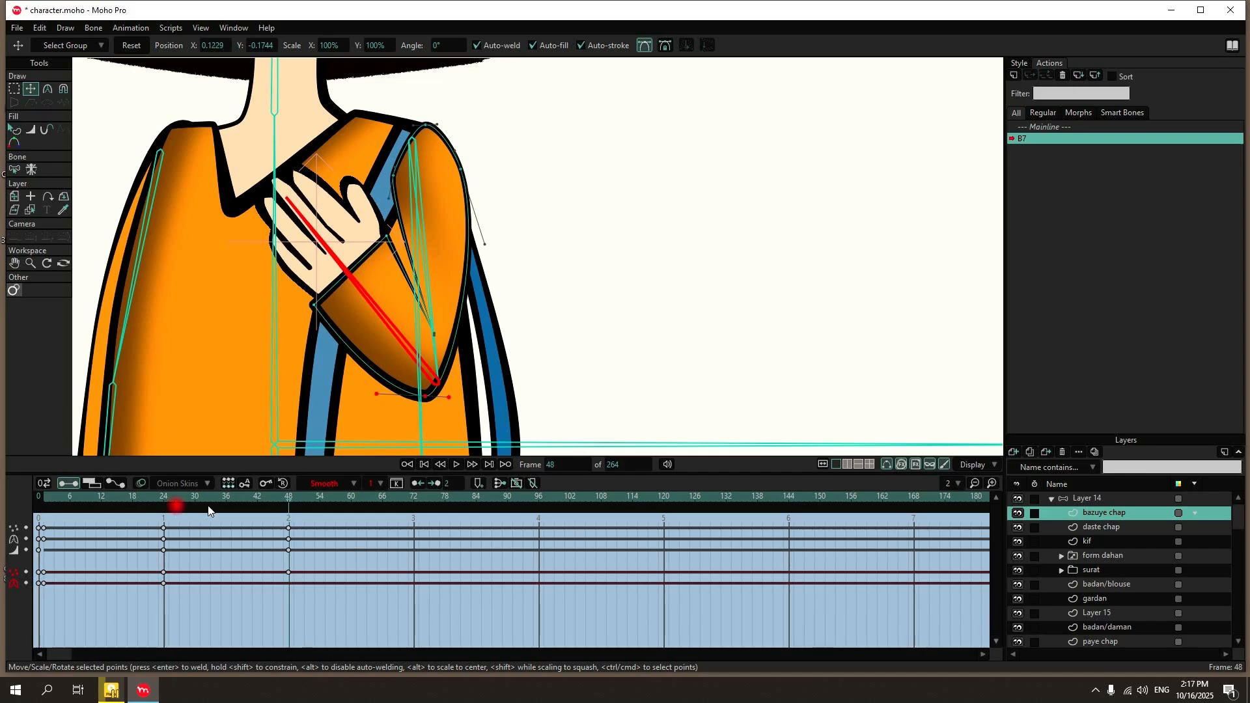
left_click_drag(168, 501, 38, 496)
scroll(459, 292, "down", 3)
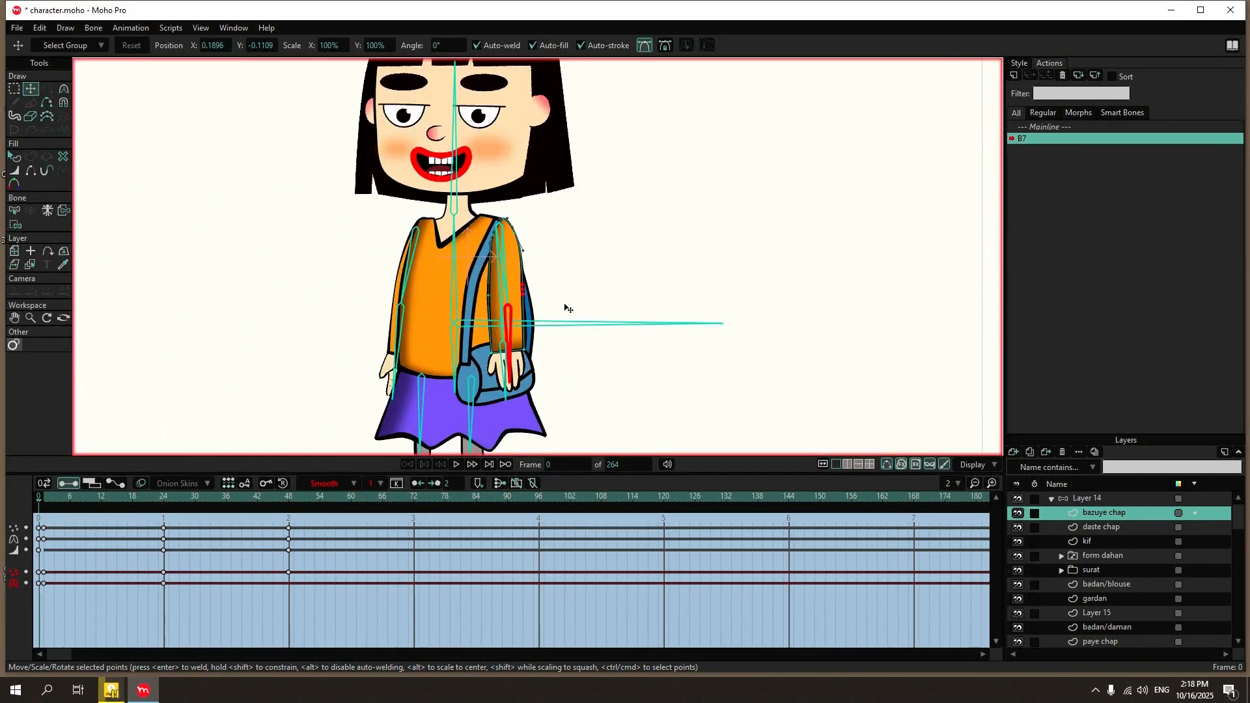
Return to the Mainline and test the sleeve's elbow bend by manipulating the arm bones in Layer 14.
left_click(1060, 127)
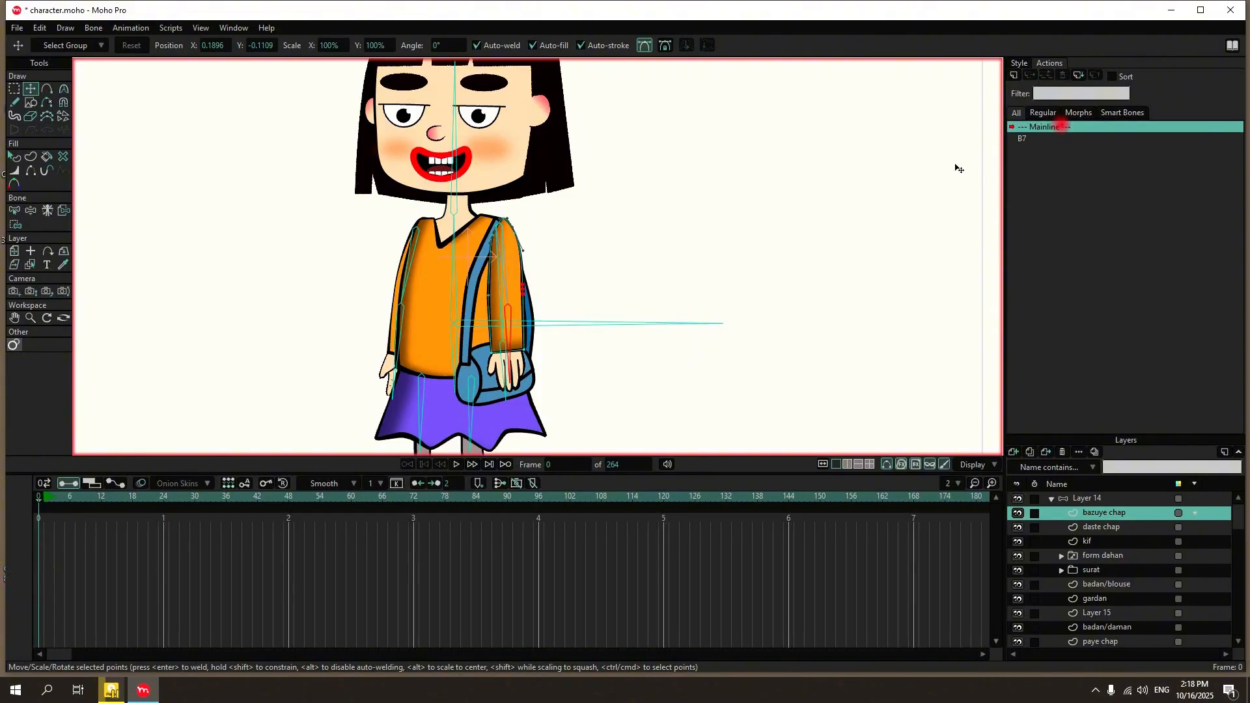
left_click(1085, 497)
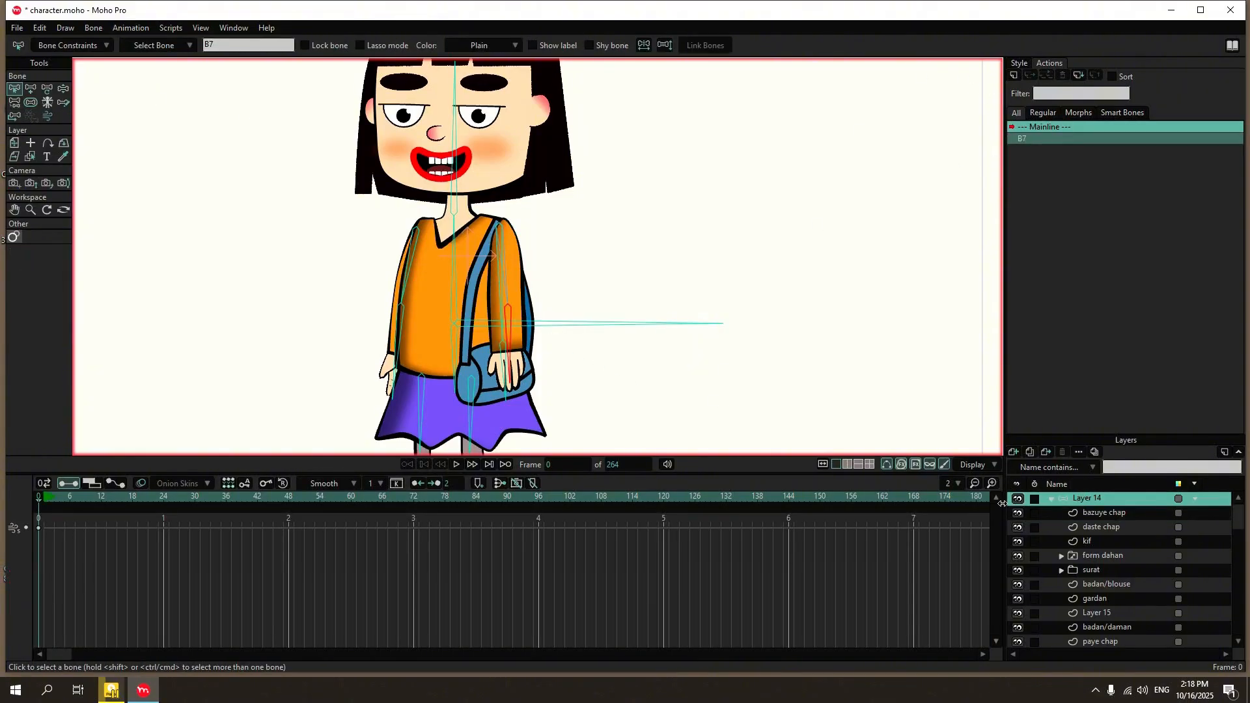
left_click(64, 89)
scroll(529, 323, "up", 2)
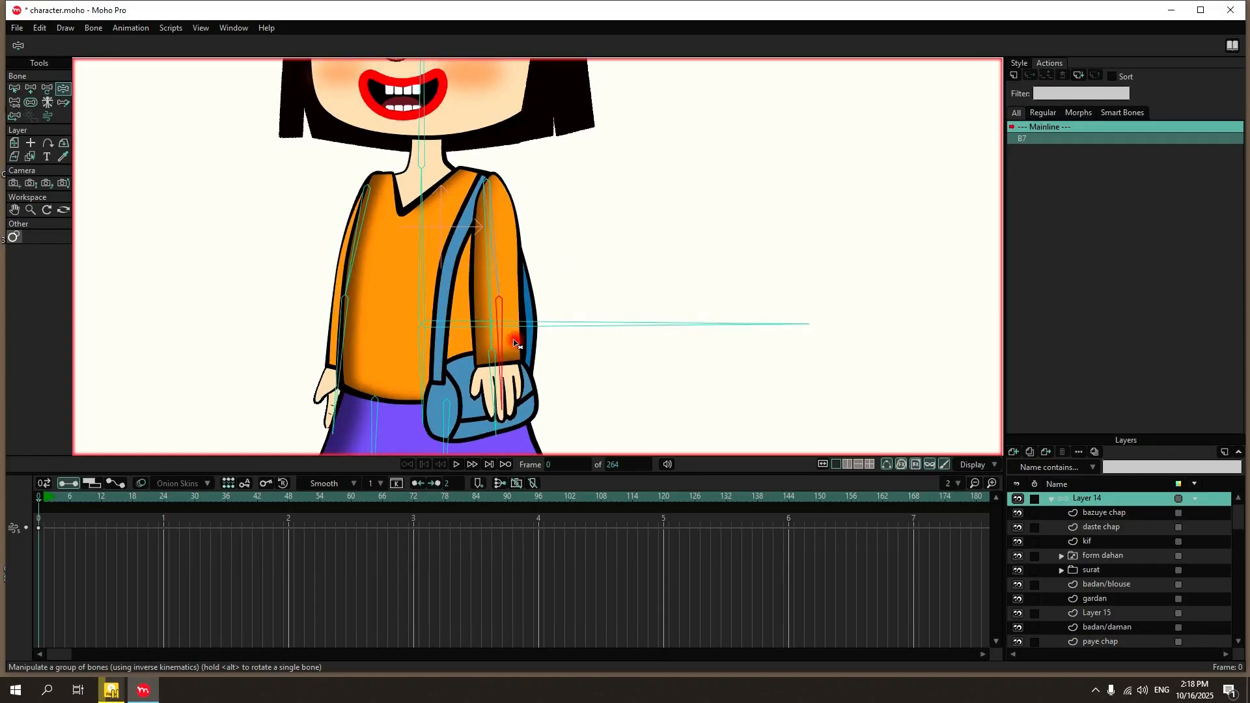
left_click_drag(510, 345, 383, 5)
scroll(622, 261, "up", 3)
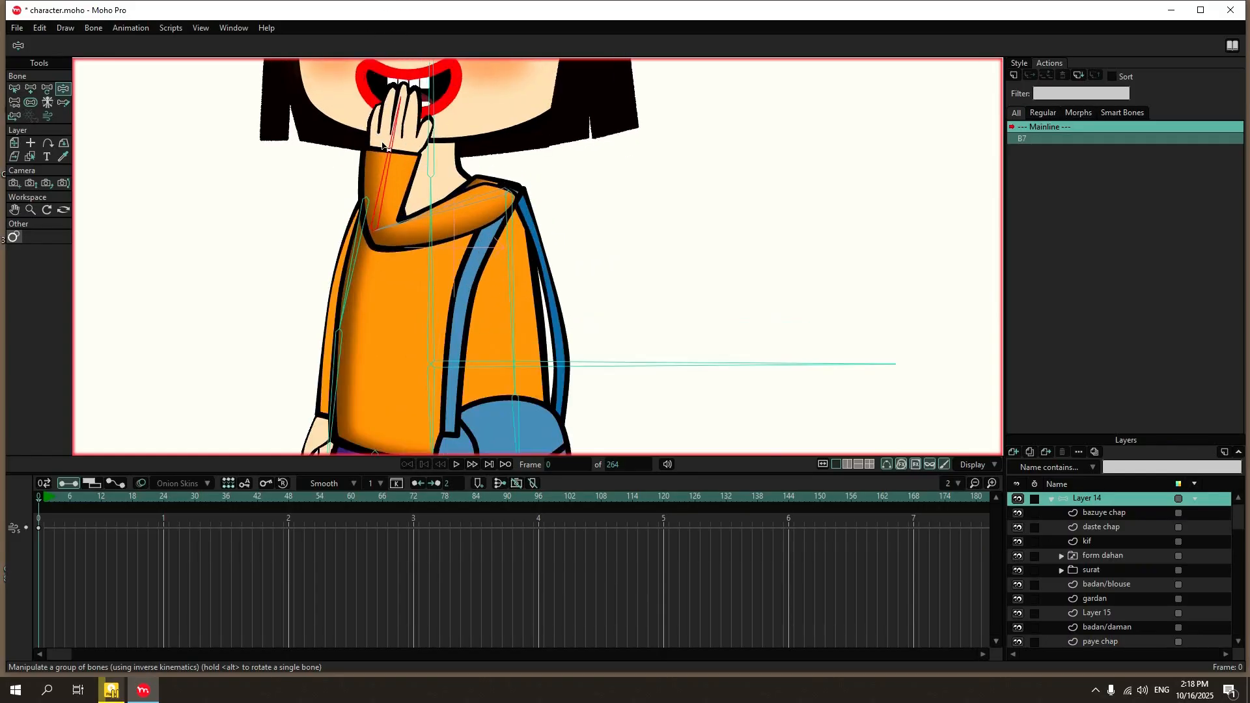
scroll(677, 268, "down", 3)
left_click_drag(553, 203, 557, 265)
left_click_drag(518, 341, 418, 198)
Select the head bone B3 and tilt the head to test how the hair follows it.
left_click(14, 89)
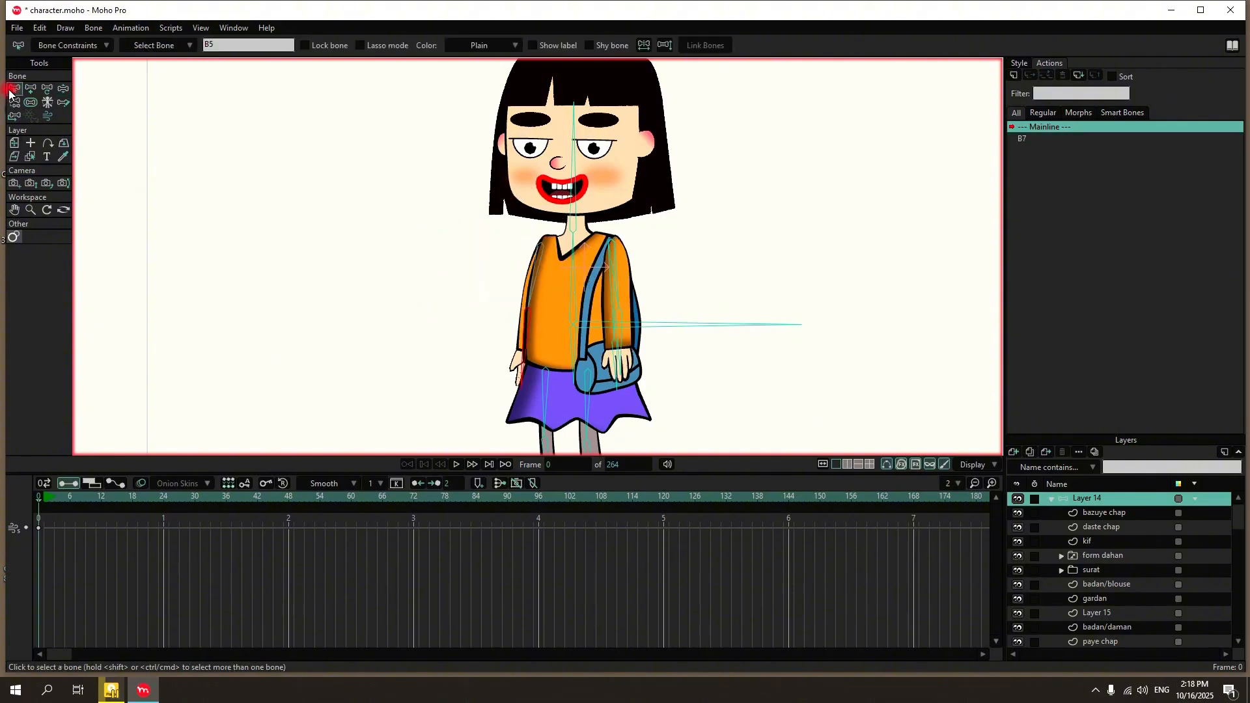
left_click(318, 120)
scroll(488, 229, "down", 5)
scroll(565, 280, "up", 5)
scroll(565, 280, "up", 2)
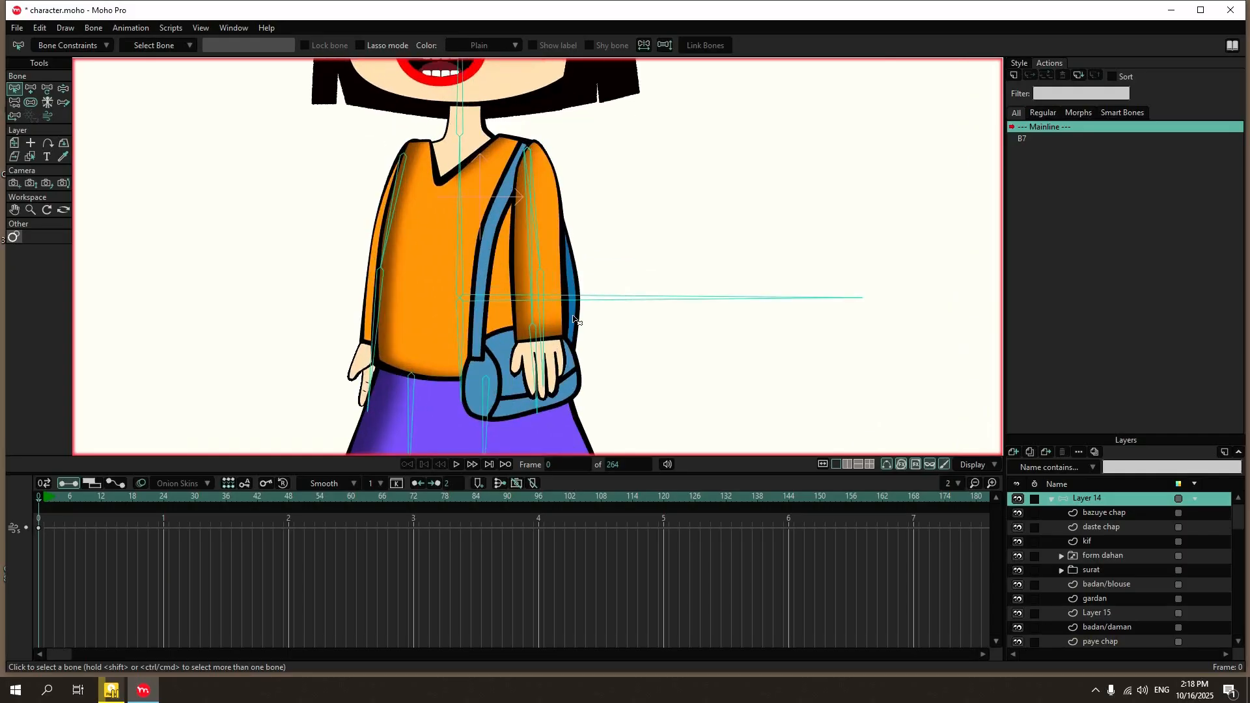
scroll(578, 326, "down", 4)
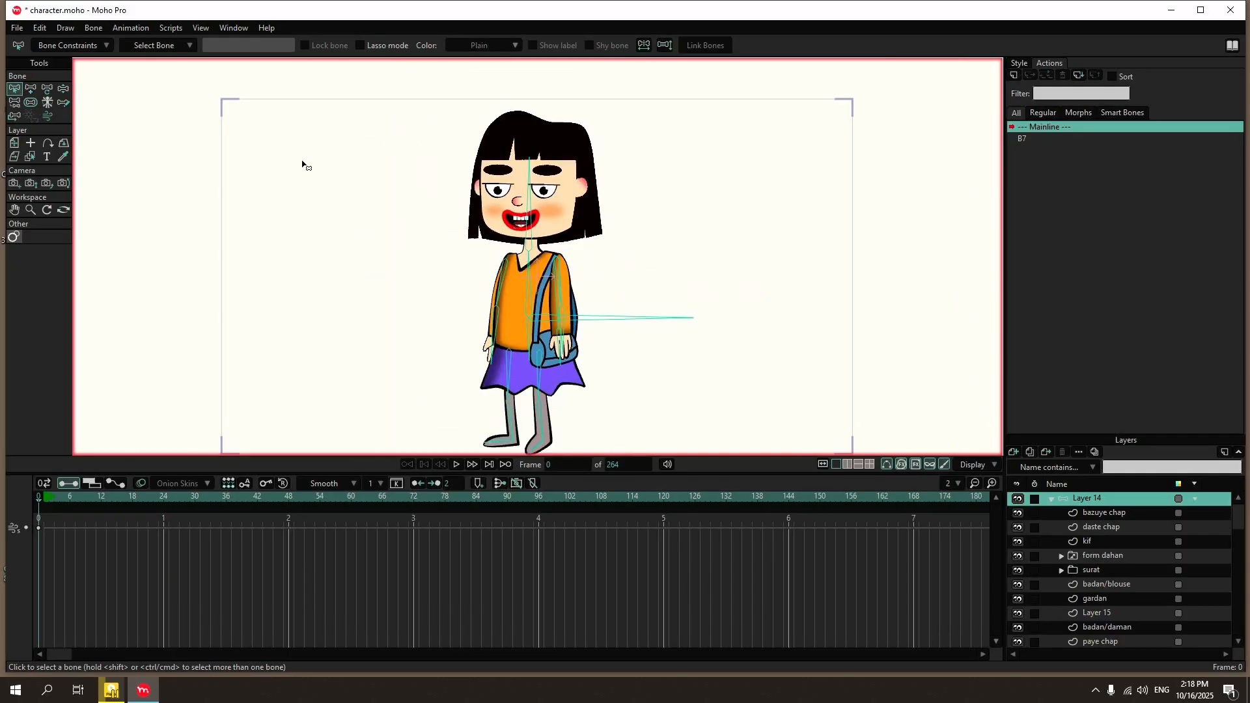
scroll(505, 246, "up", 4)
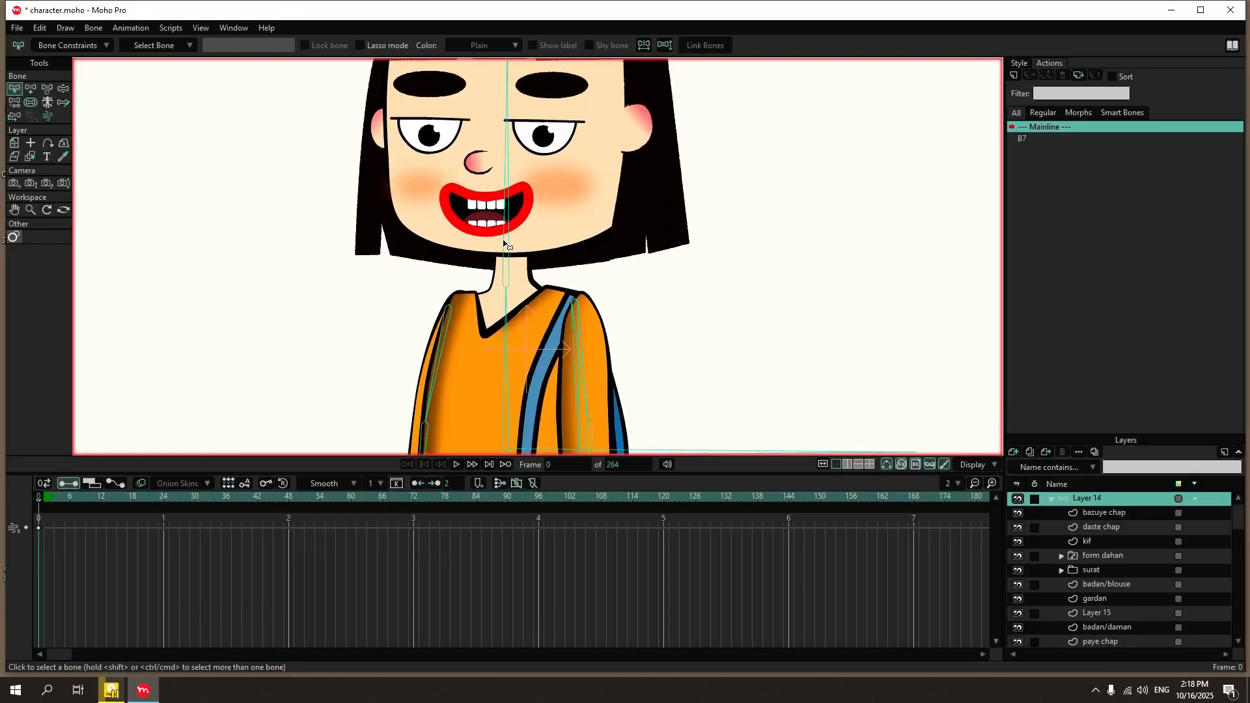
left_click(507, 249)
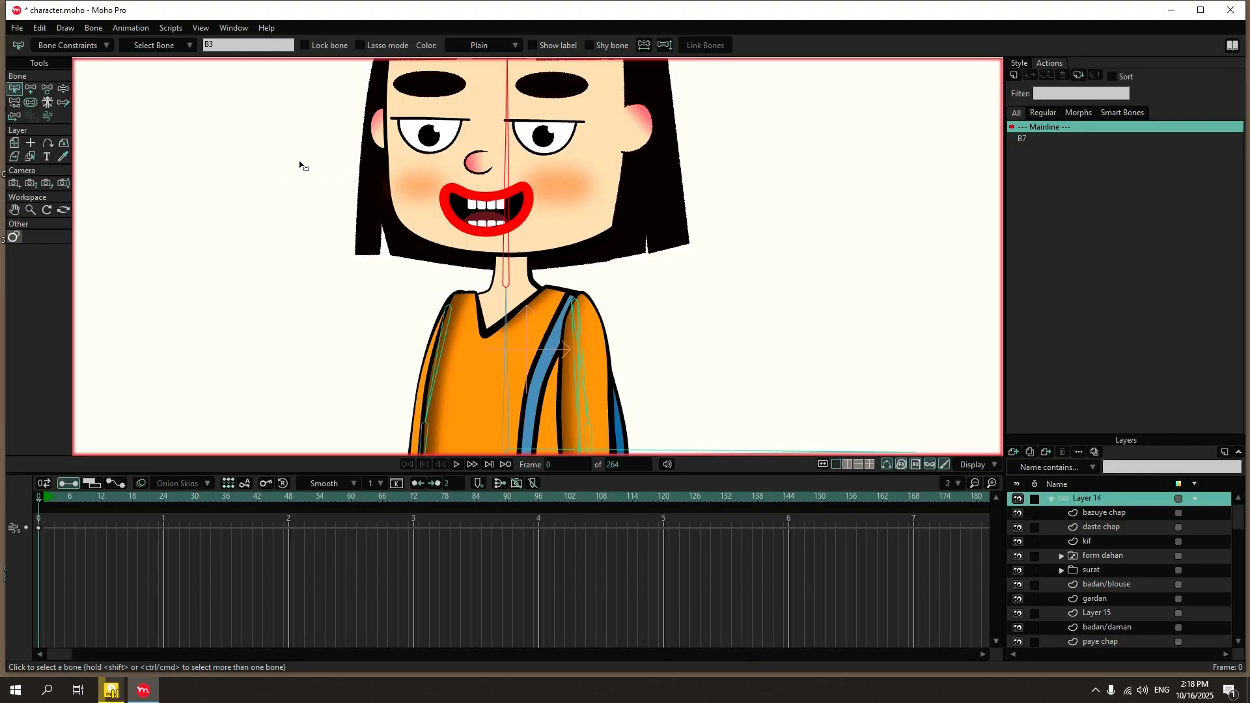
scroll(507, 262, "down", 3)
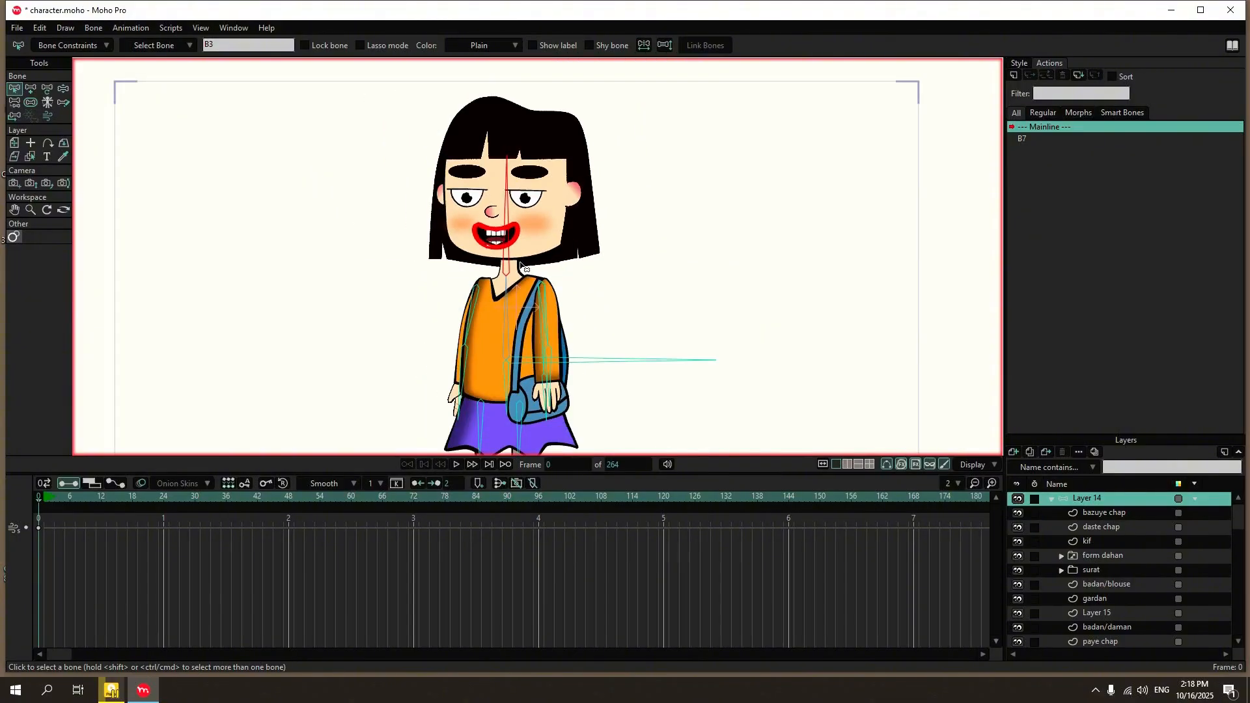
scroll(520, 263, "up", 1)
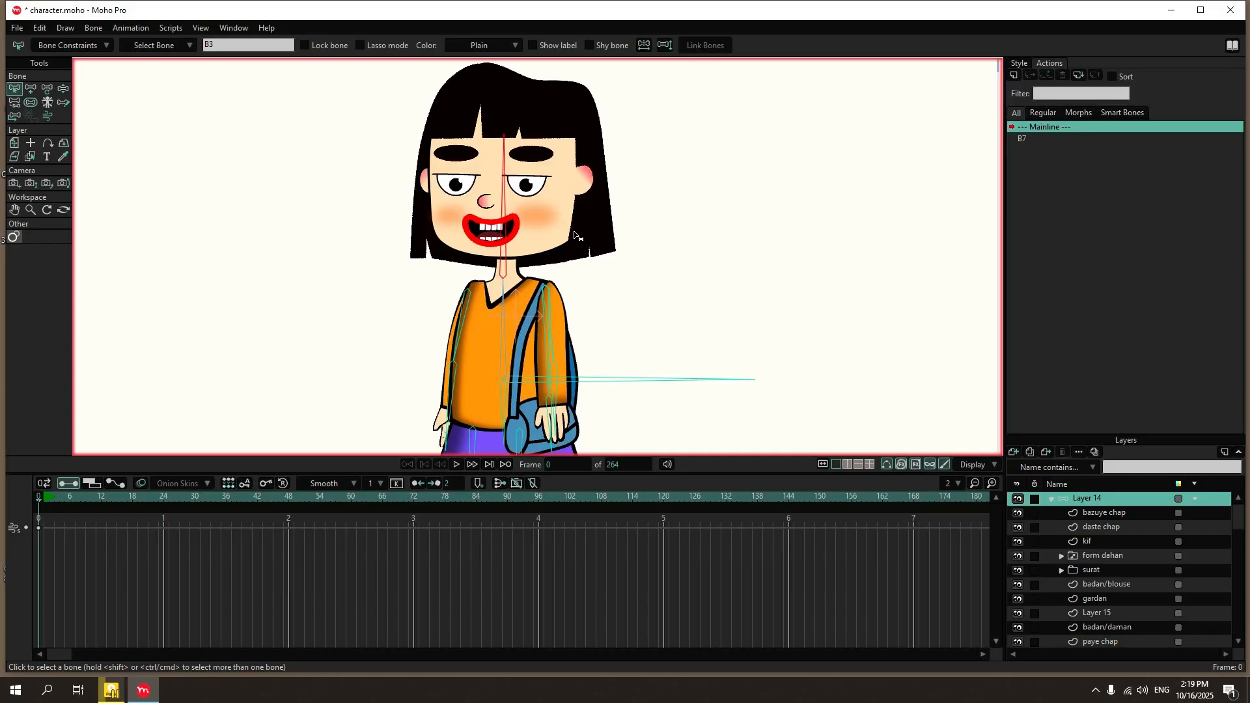
key("z")
left_click_drag(505, 185, 489, 191)
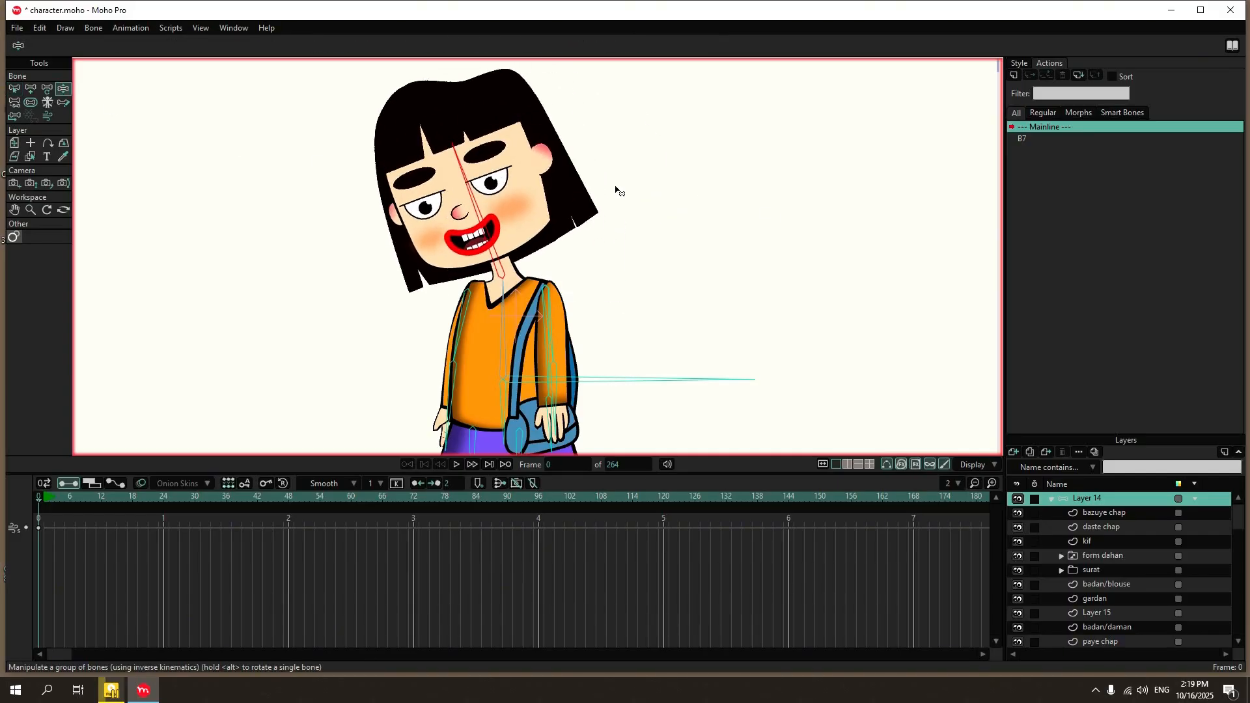
Add two bones parented to the head bone, one down each side of the hair from the crown to the tips.
left_click(20, 89)
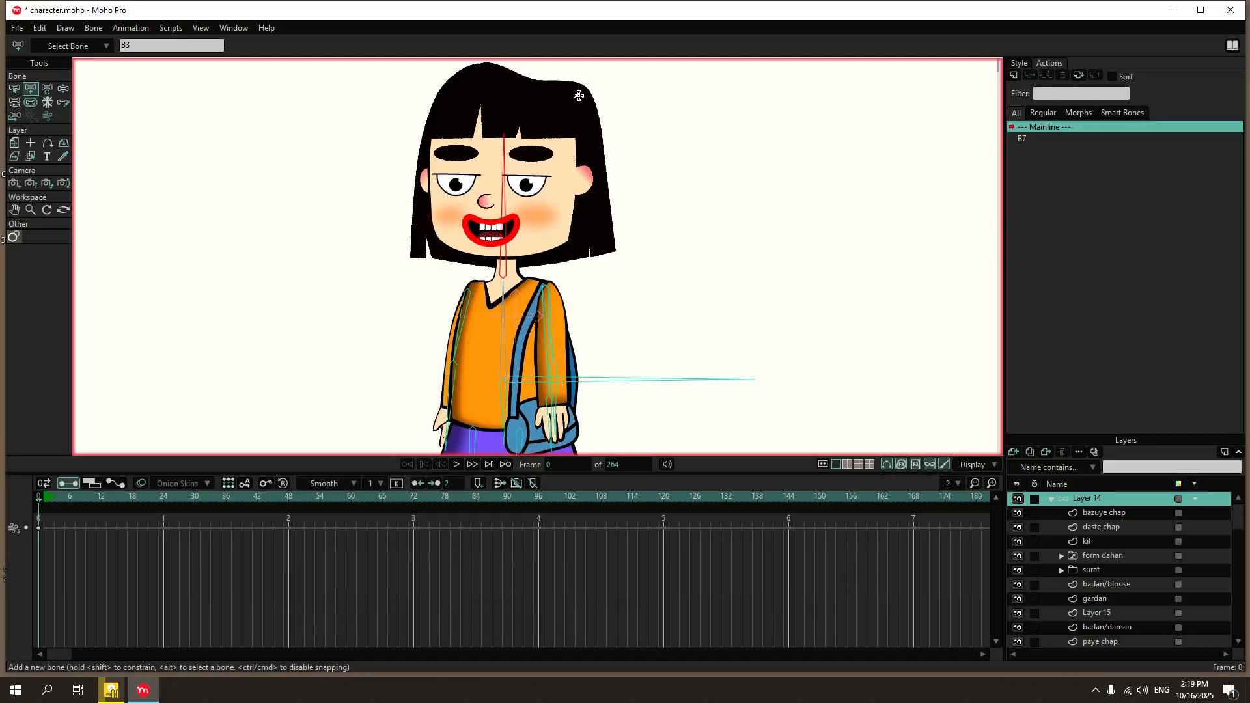
left_click_drag(578, 101, 603, 255)
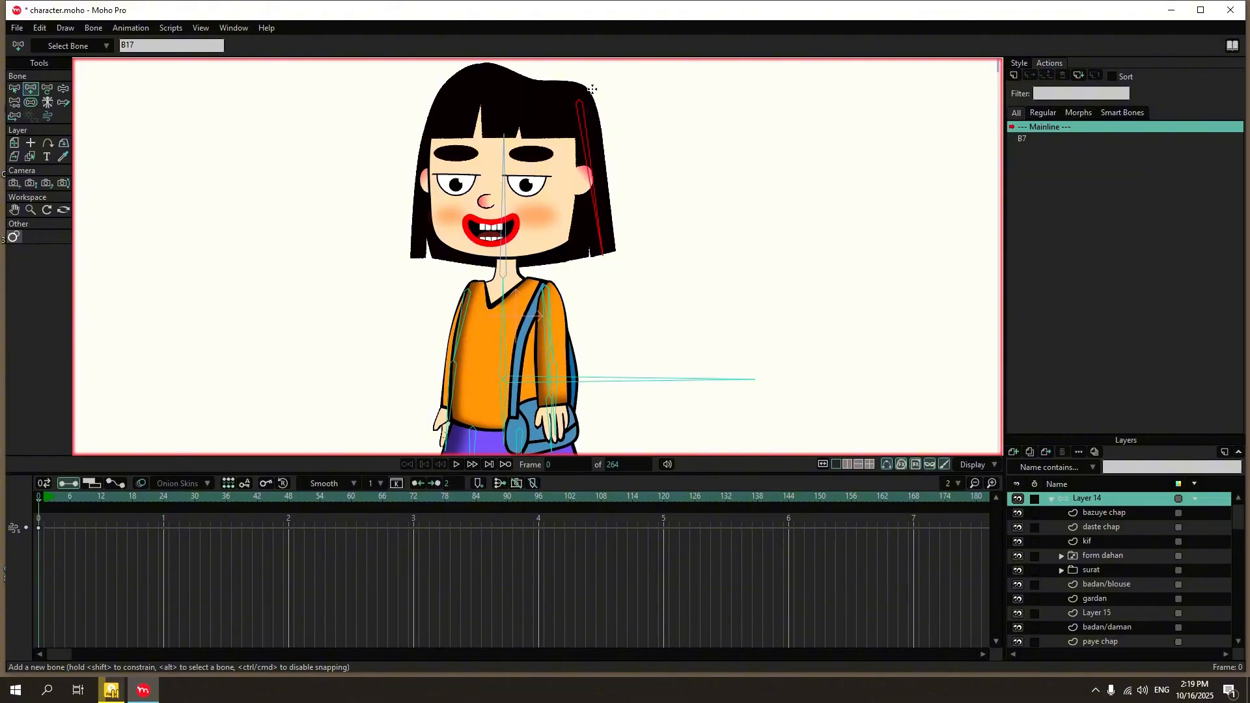
left_click_drag(444, 98, 418, 253)
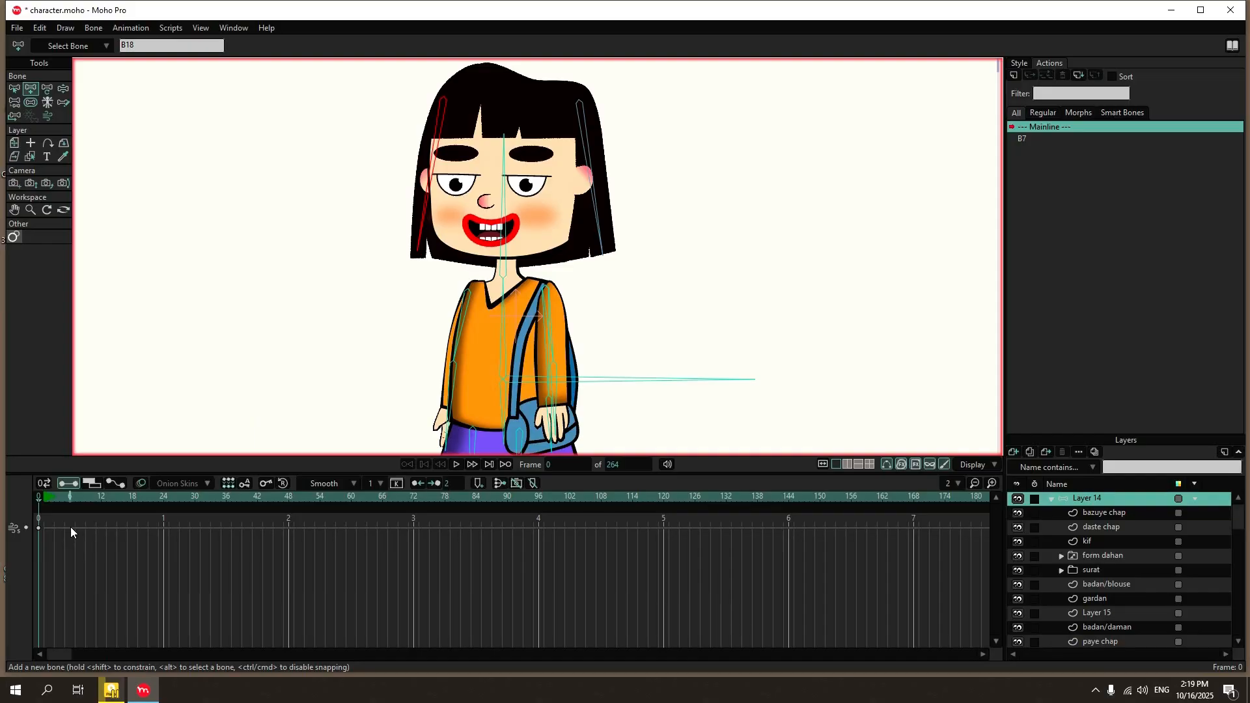
key("z")
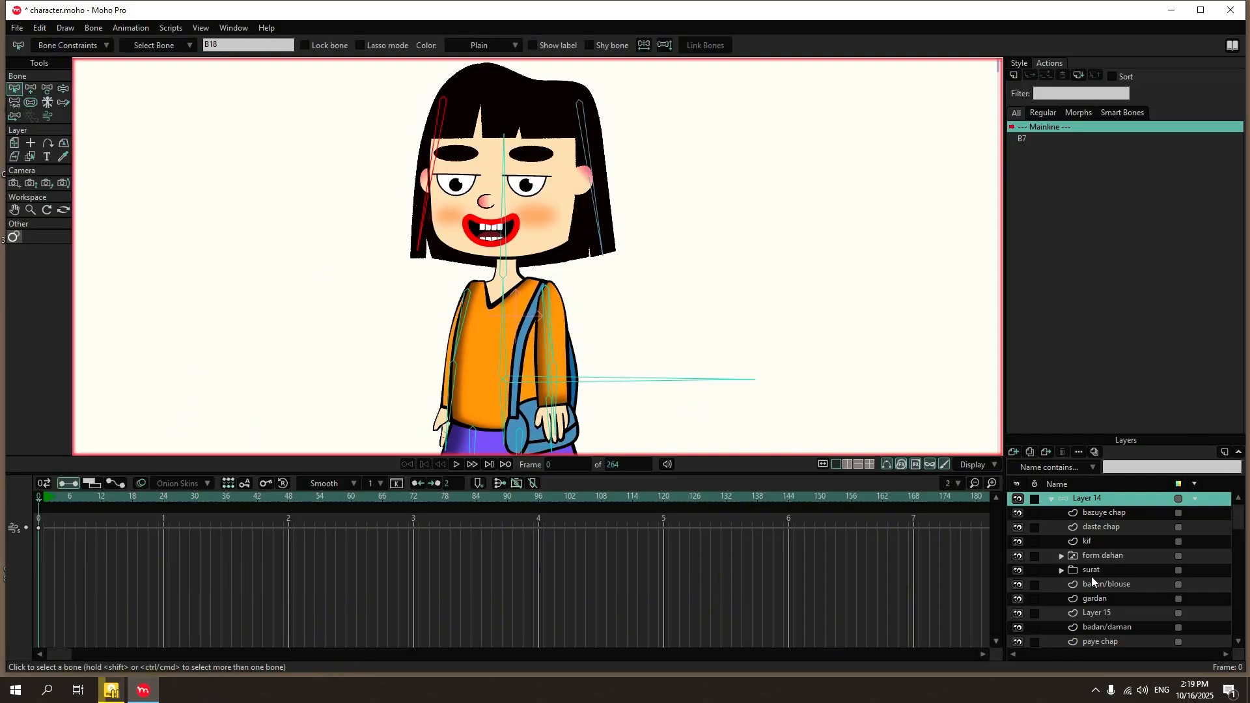
Expand the surat group and compare the mu jelo hair layer with hair bone B17 and the group's bone binding.
scroll(1092, 577, "down", 1)
left_click(1062, 541)
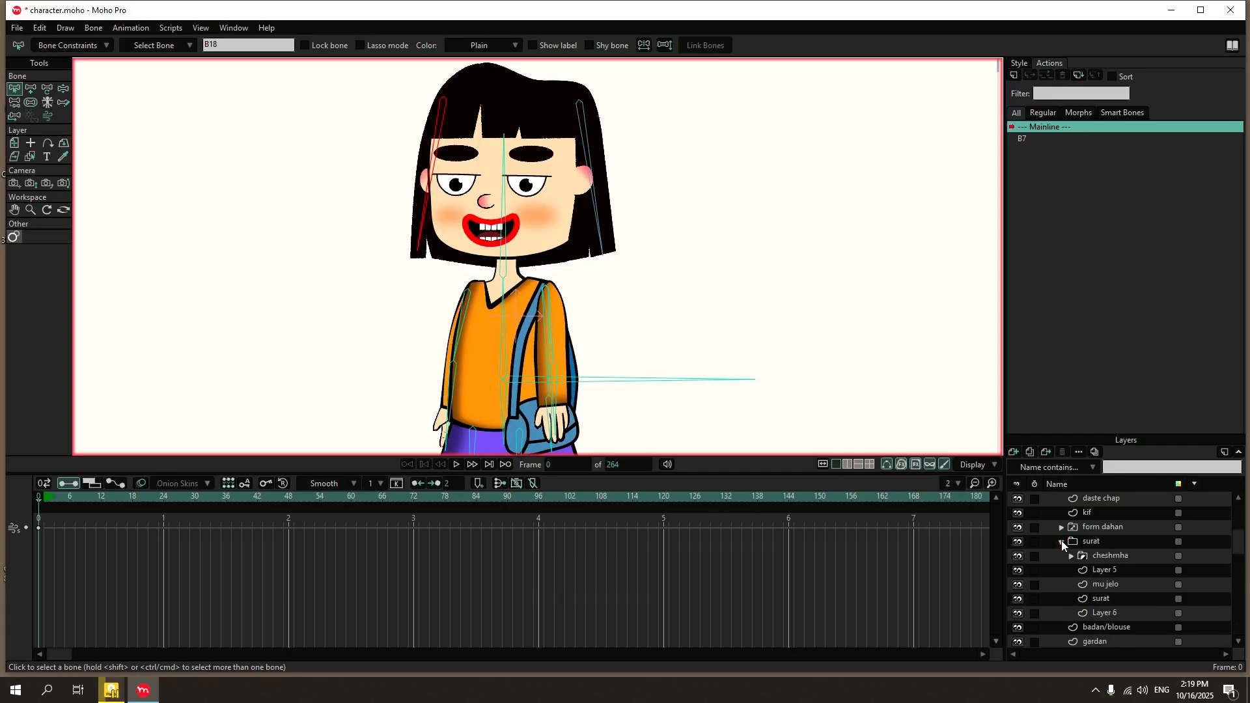
left_click(1112, 584)
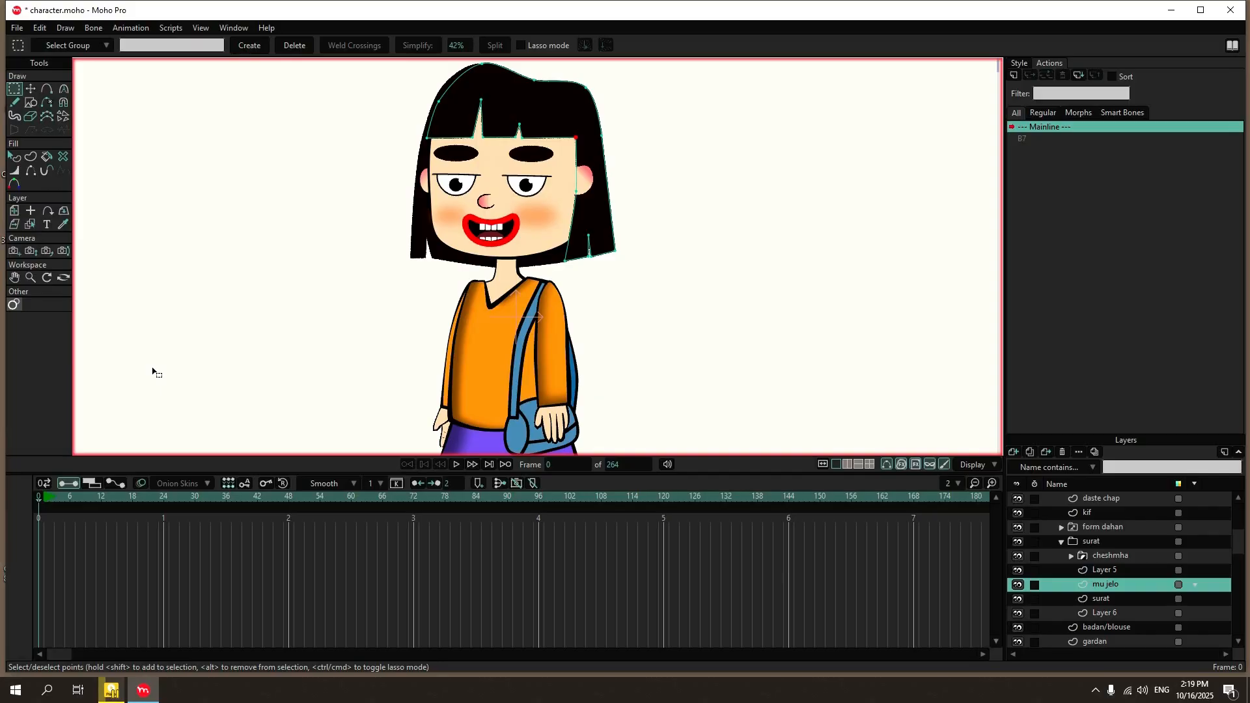
scroll(1117, 592, "up", 1)
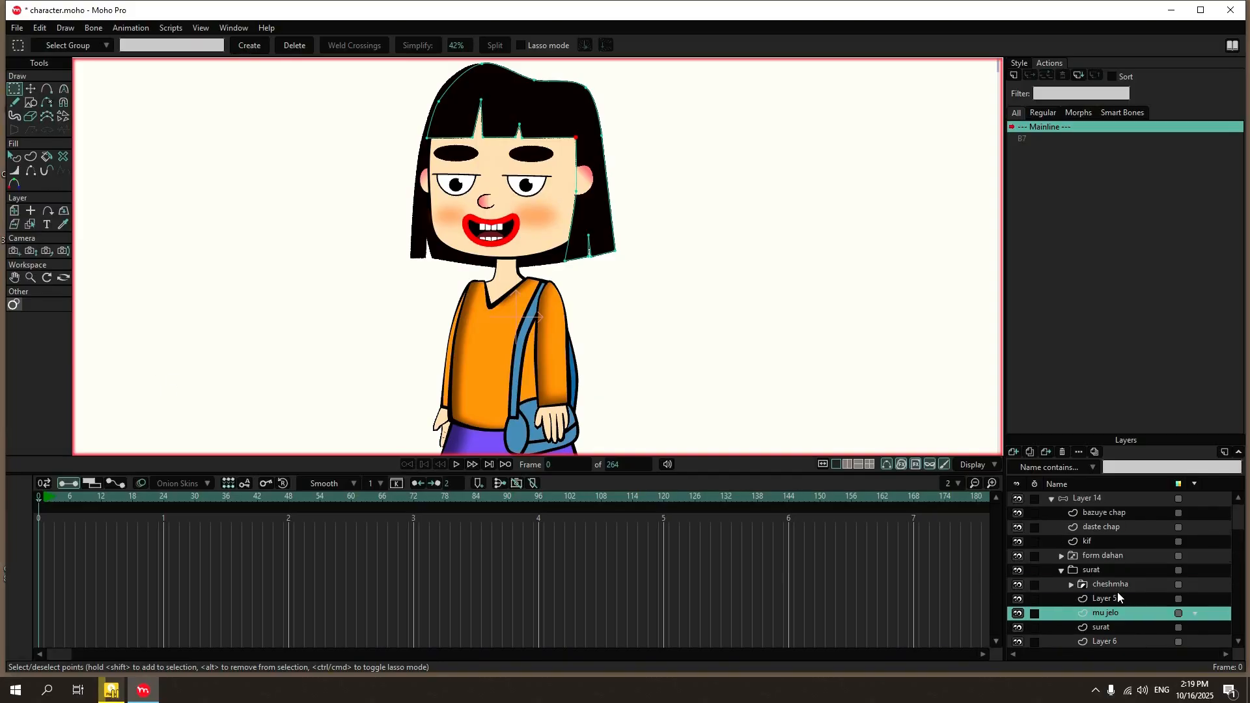
left_click(1098, 500)
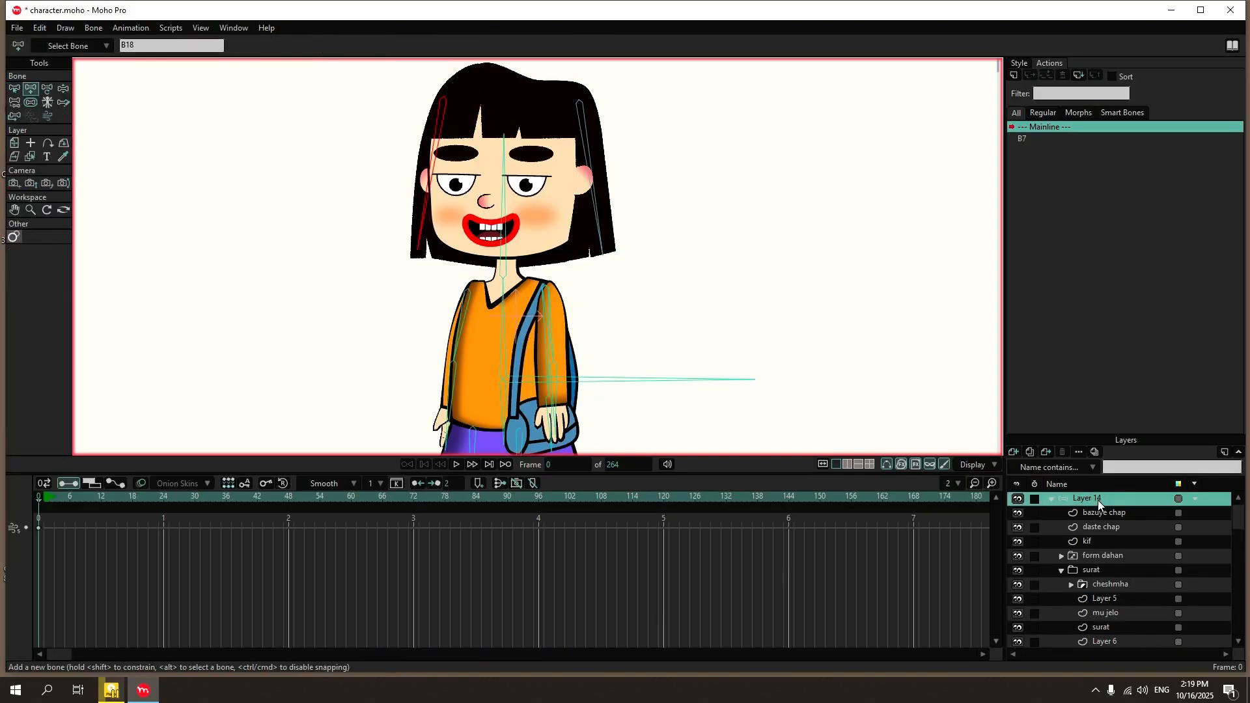
left_click(15, 90)
left_click(600, 235)
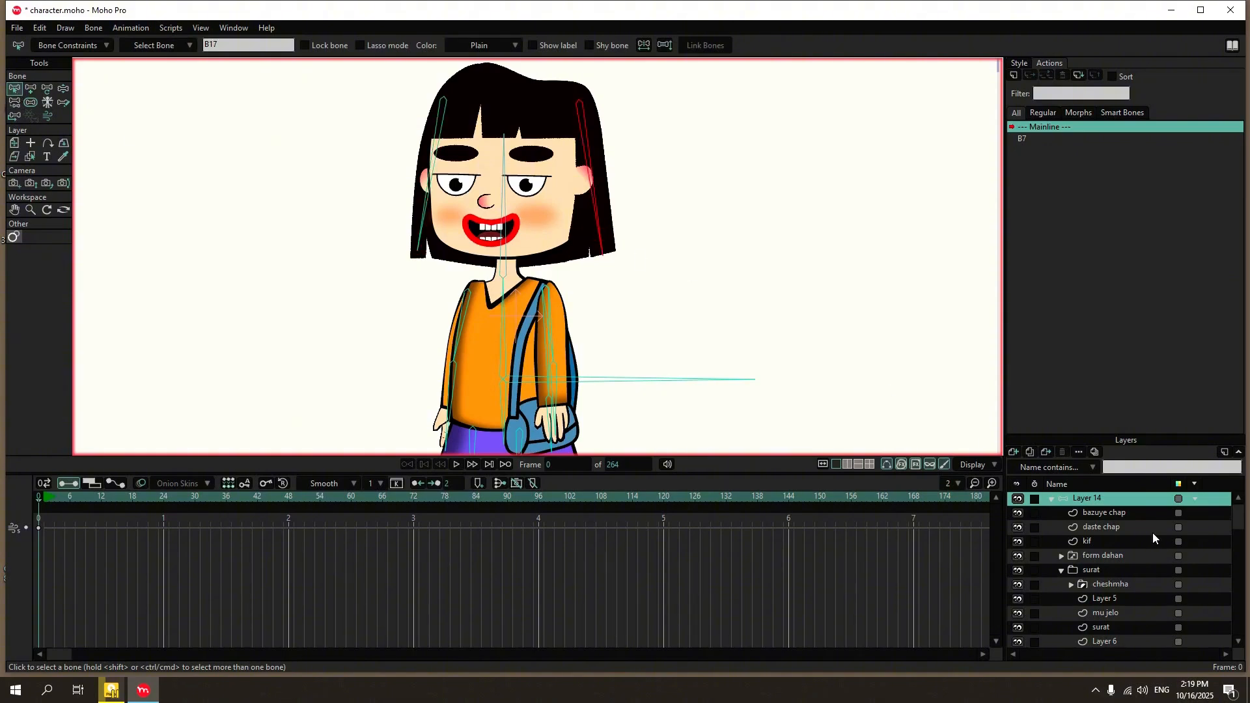
scroll(1153, 533, "down", 1)
left_click(1143, 574)
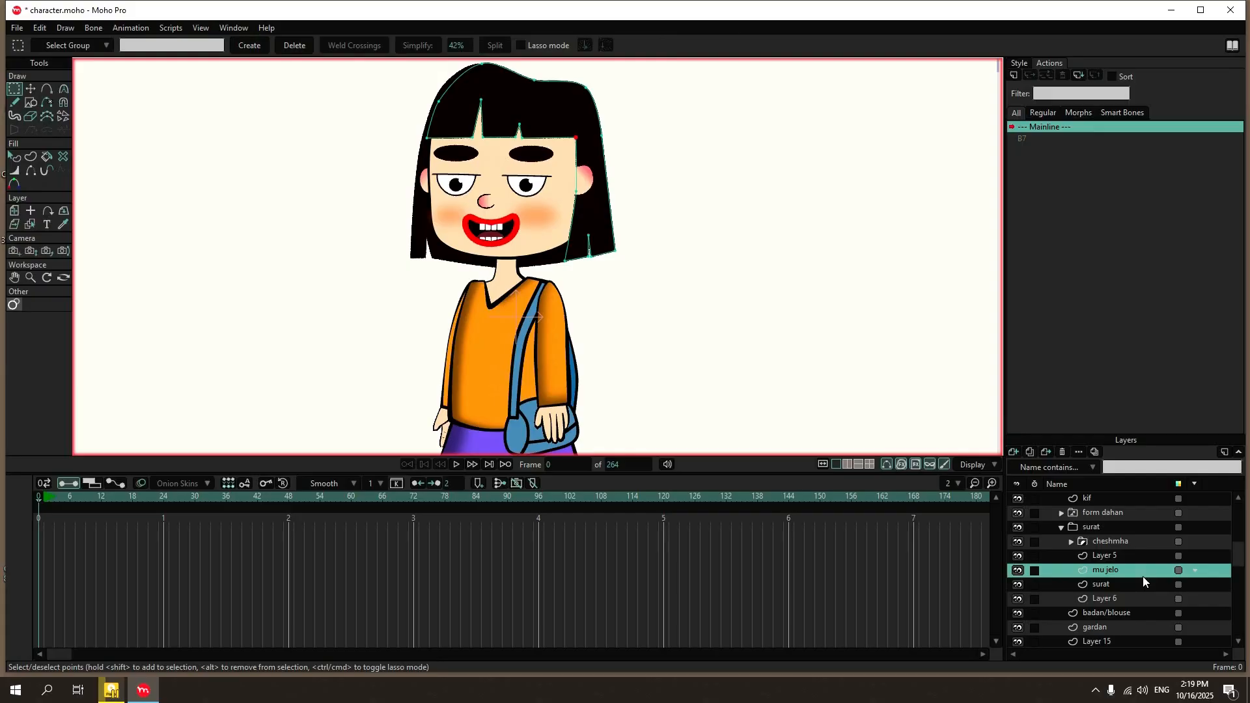
left_click(1120, 531)
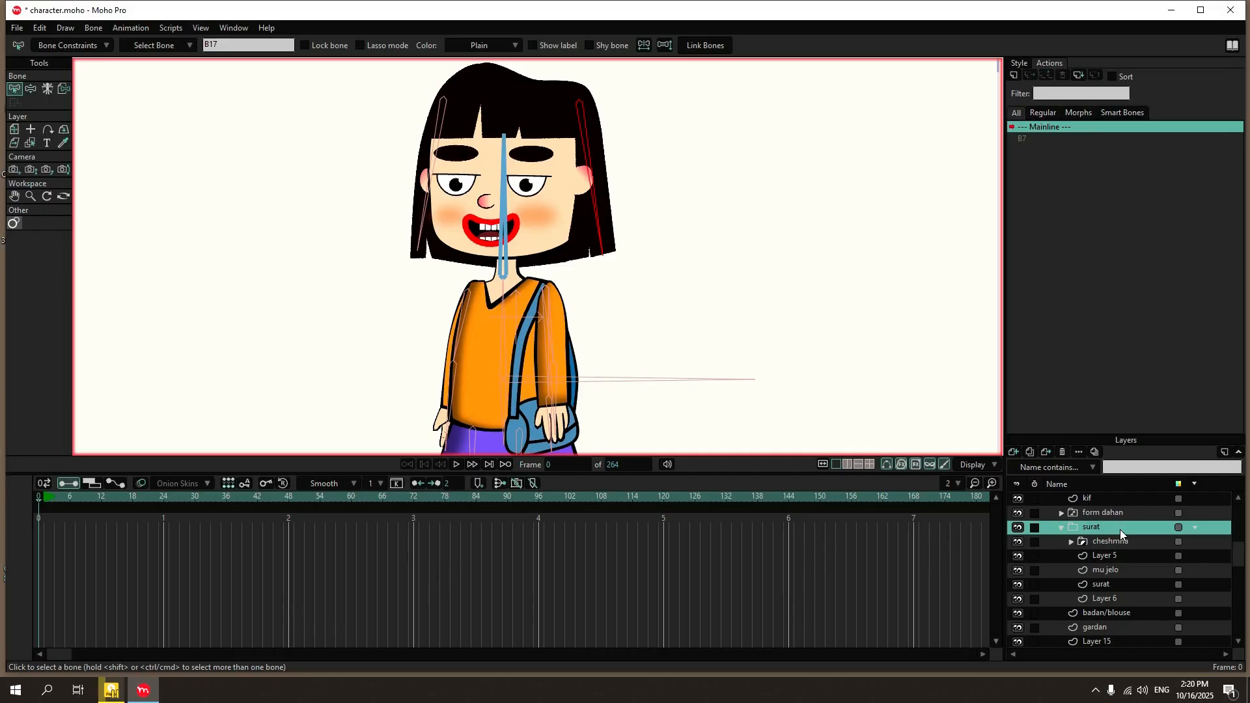
left_click(1122, 569)
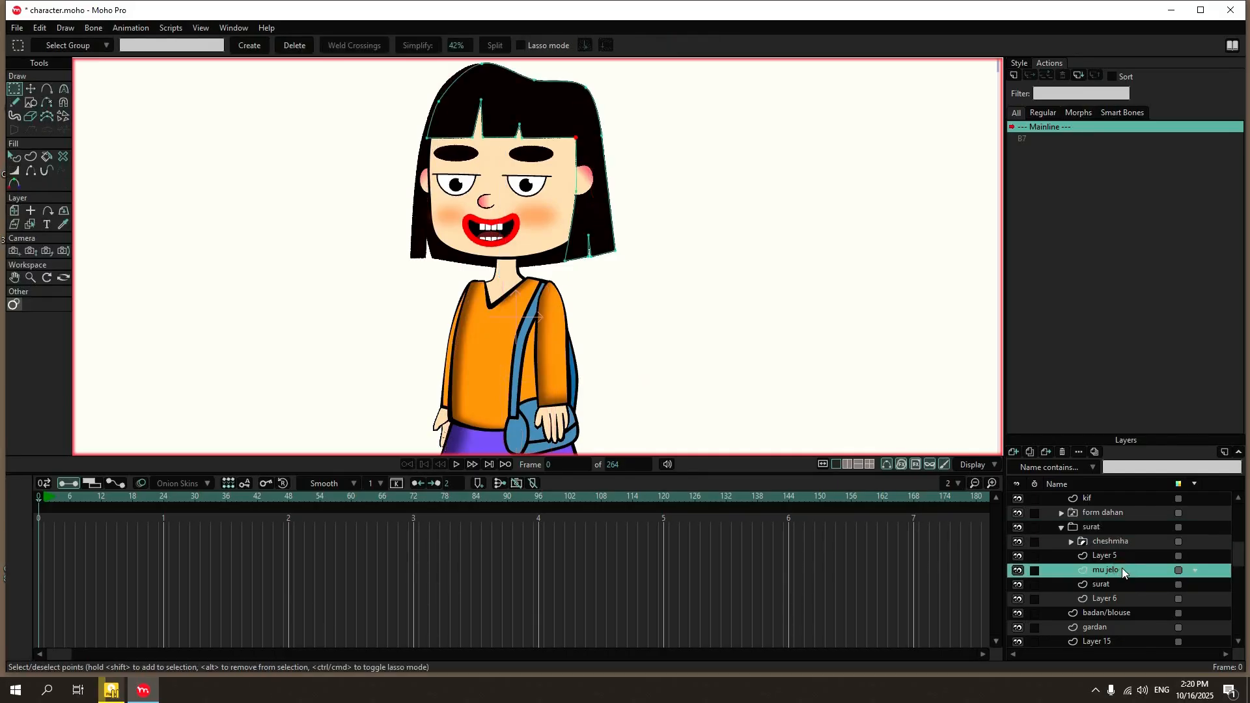
Release the surat group from its layer binding to the head bone.
left_click(1112, 529)
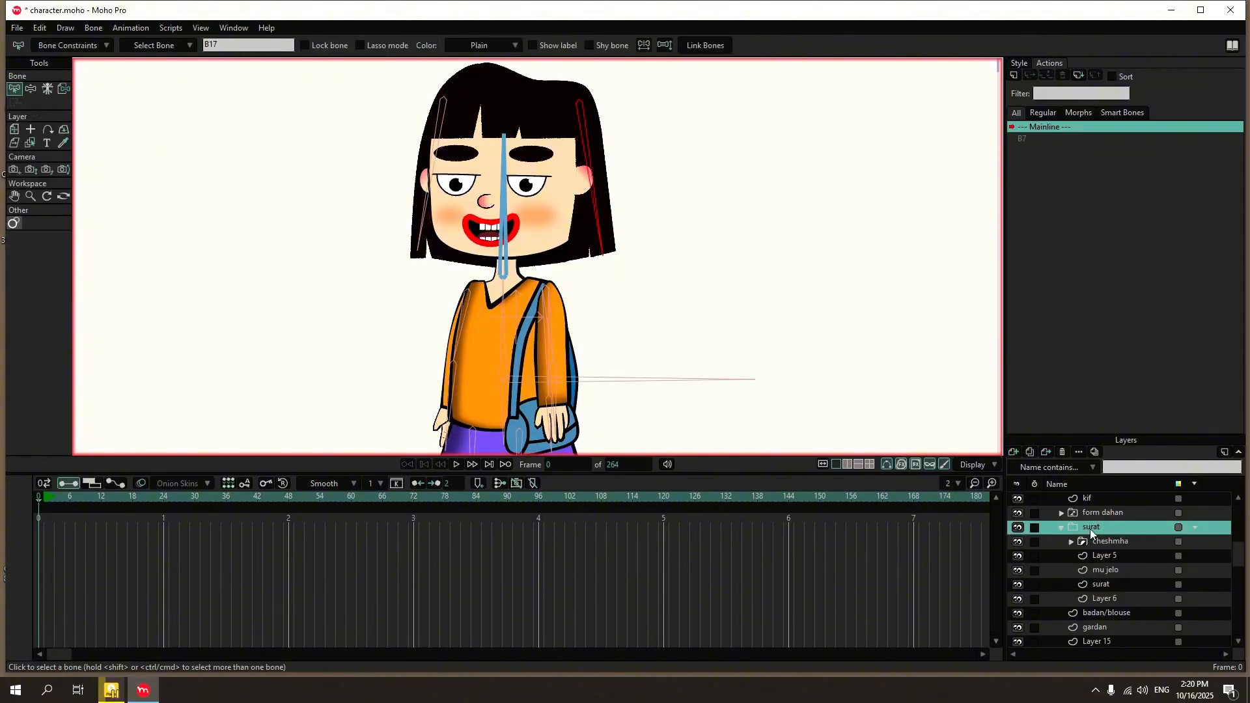
left_click(310, 155)
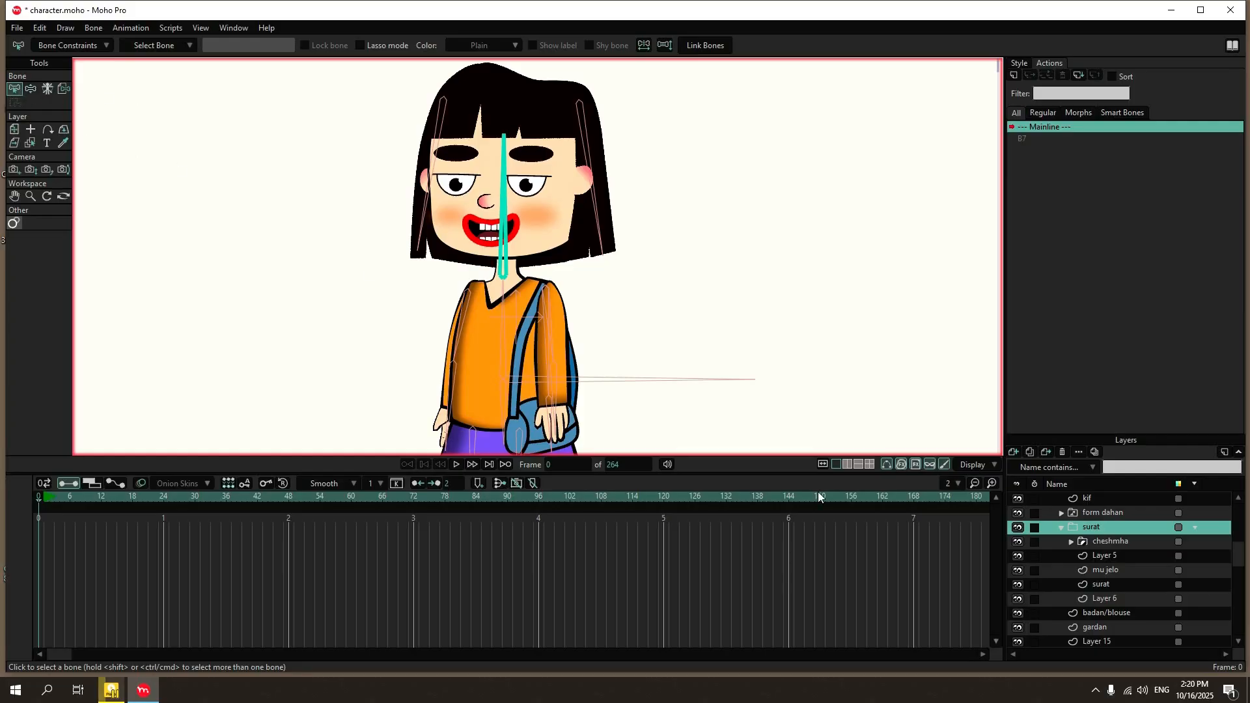
left_click(62, 89)
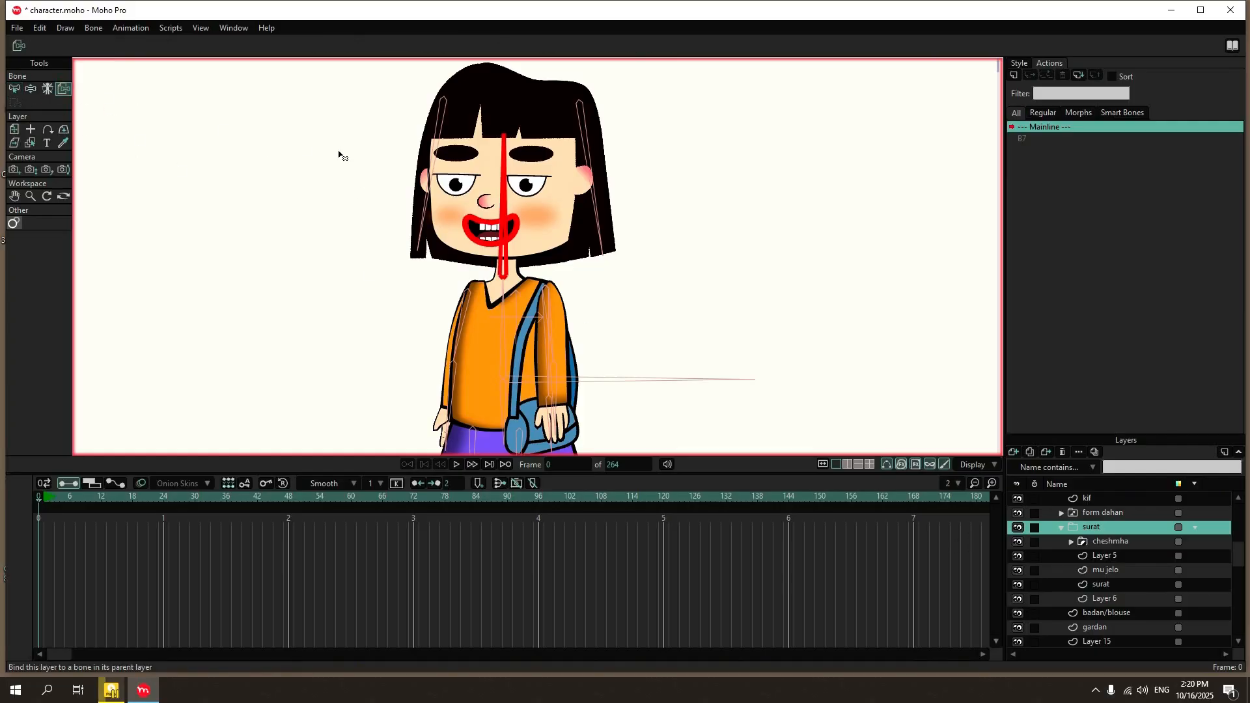
left_click(339, 153)
left_click(14, 89)
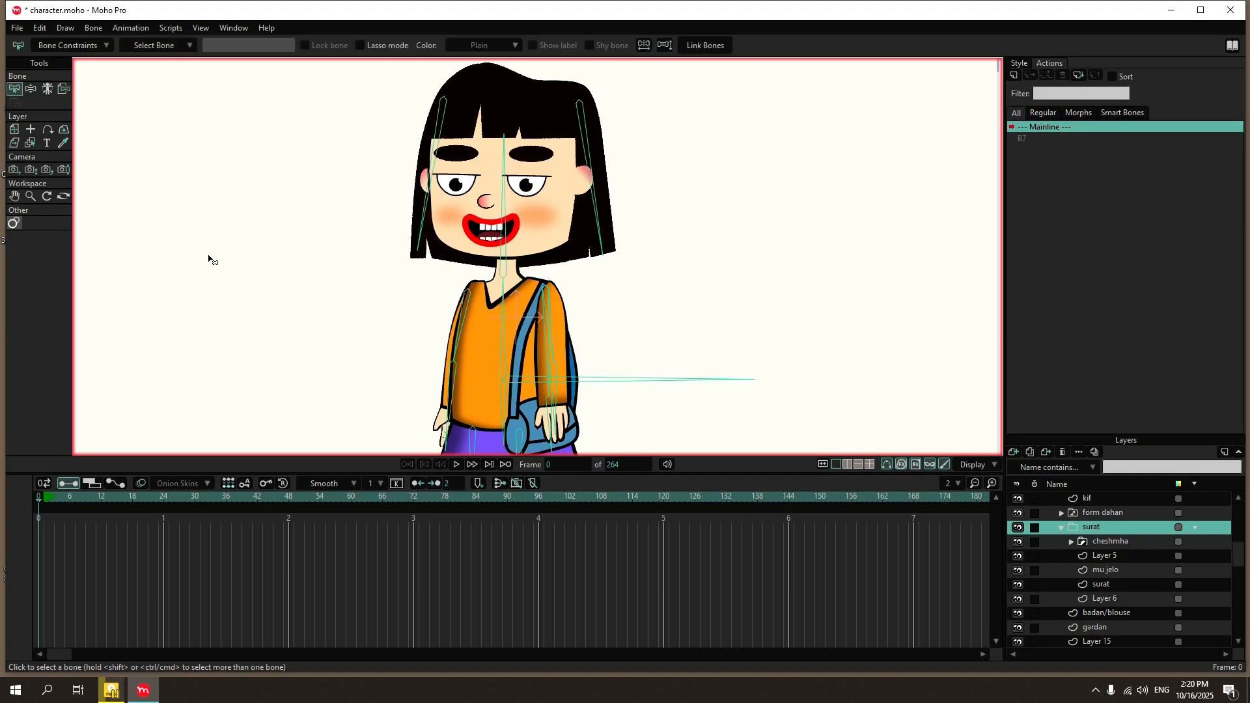
Bind the crown and fringe points of the mu jelo layer to the head bone B3.
left_click(1092, 544)
left_click(1097, 559)
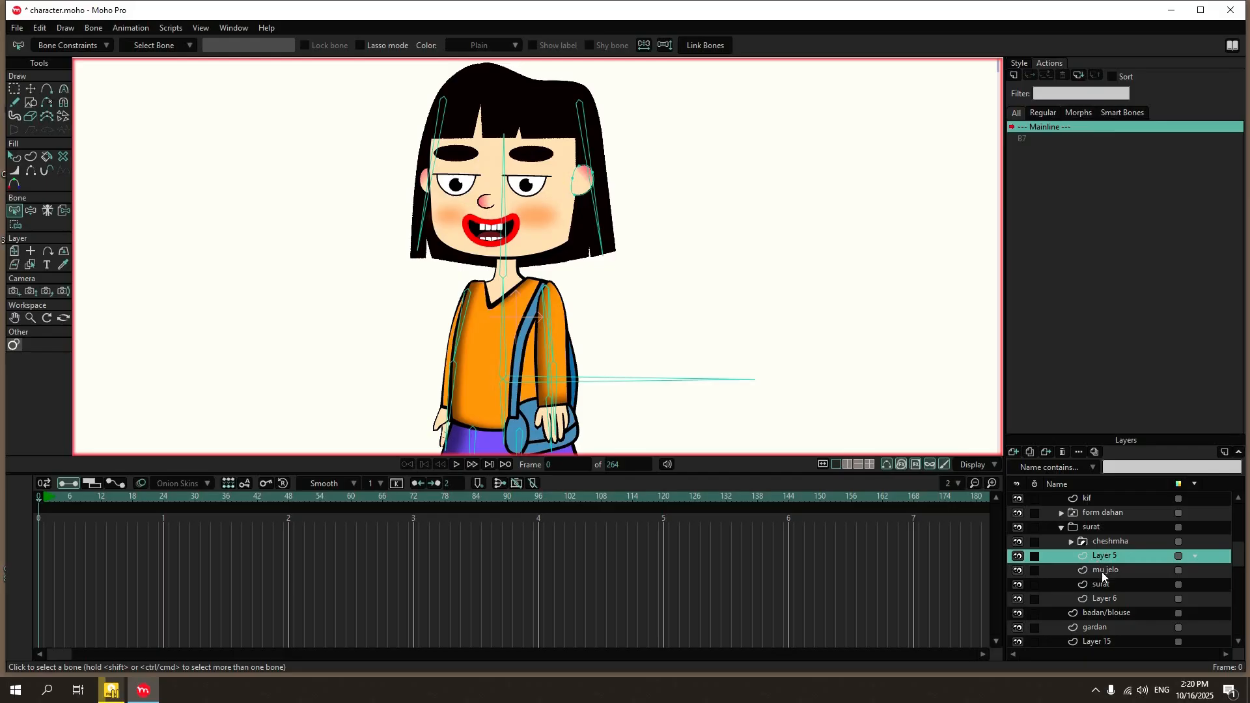
left_click(1102, 571)
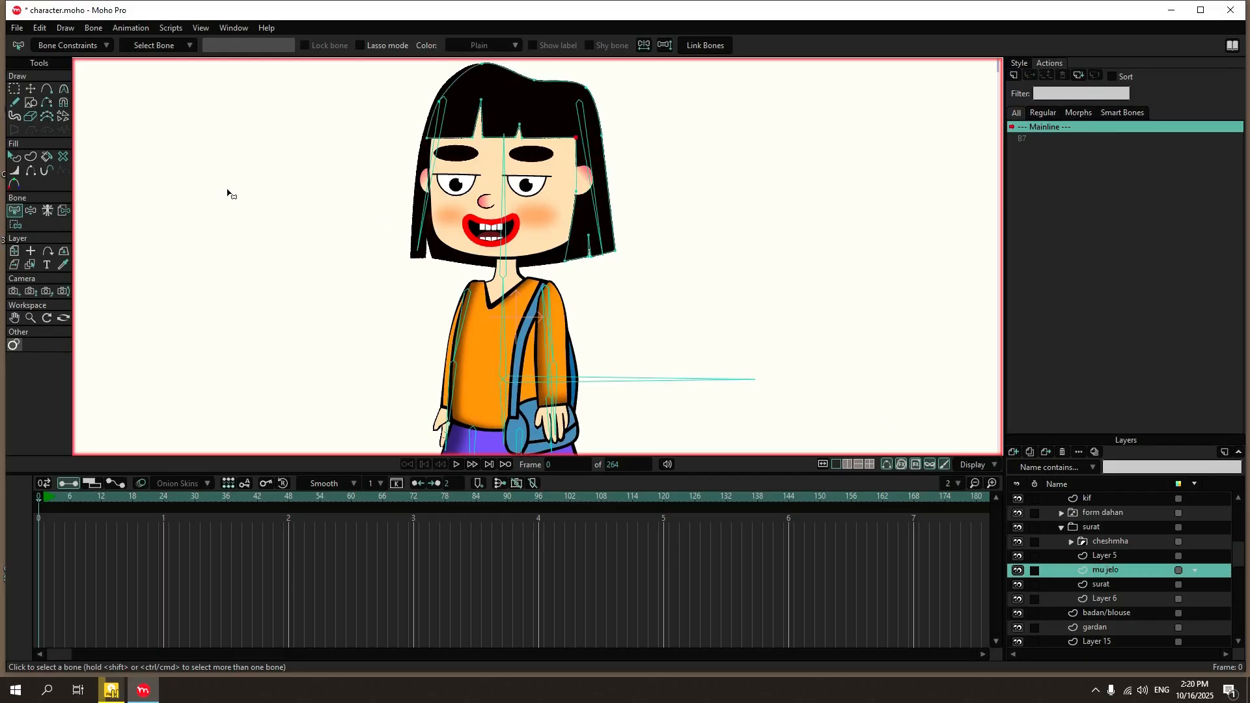
left_click(510, 185)
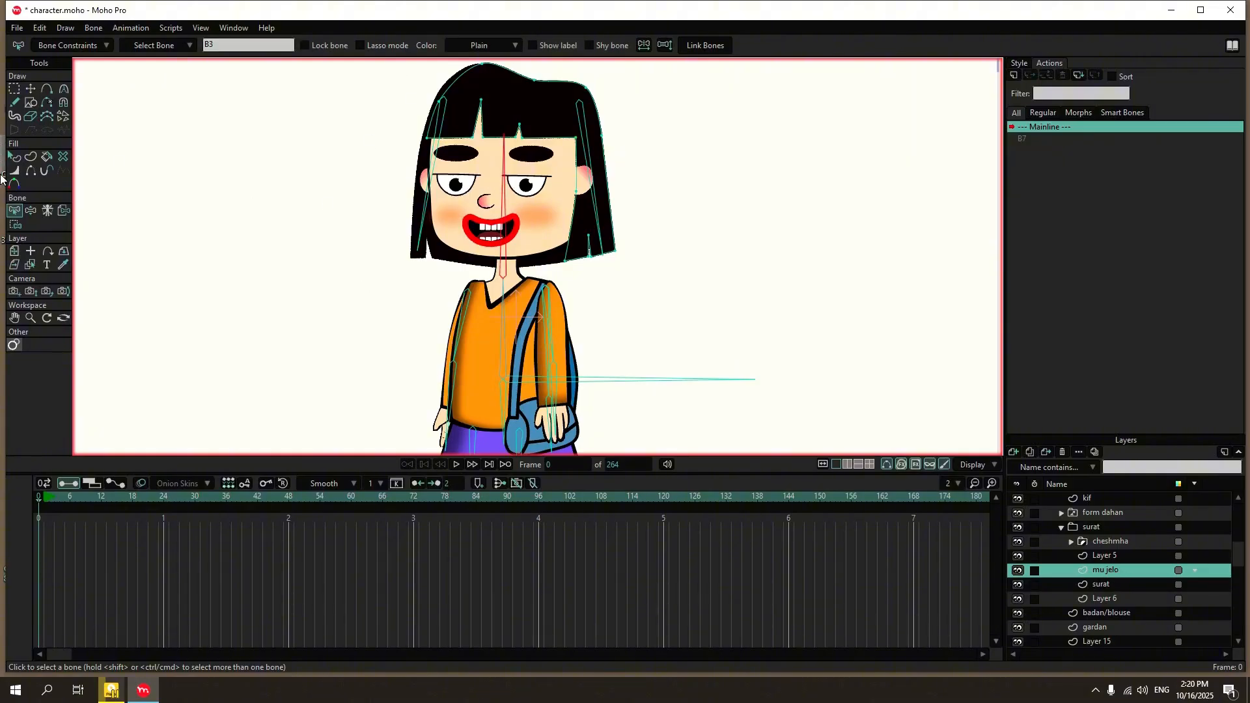
left_click(15, 224)
left_click_drag(645, 65, 383, 153)
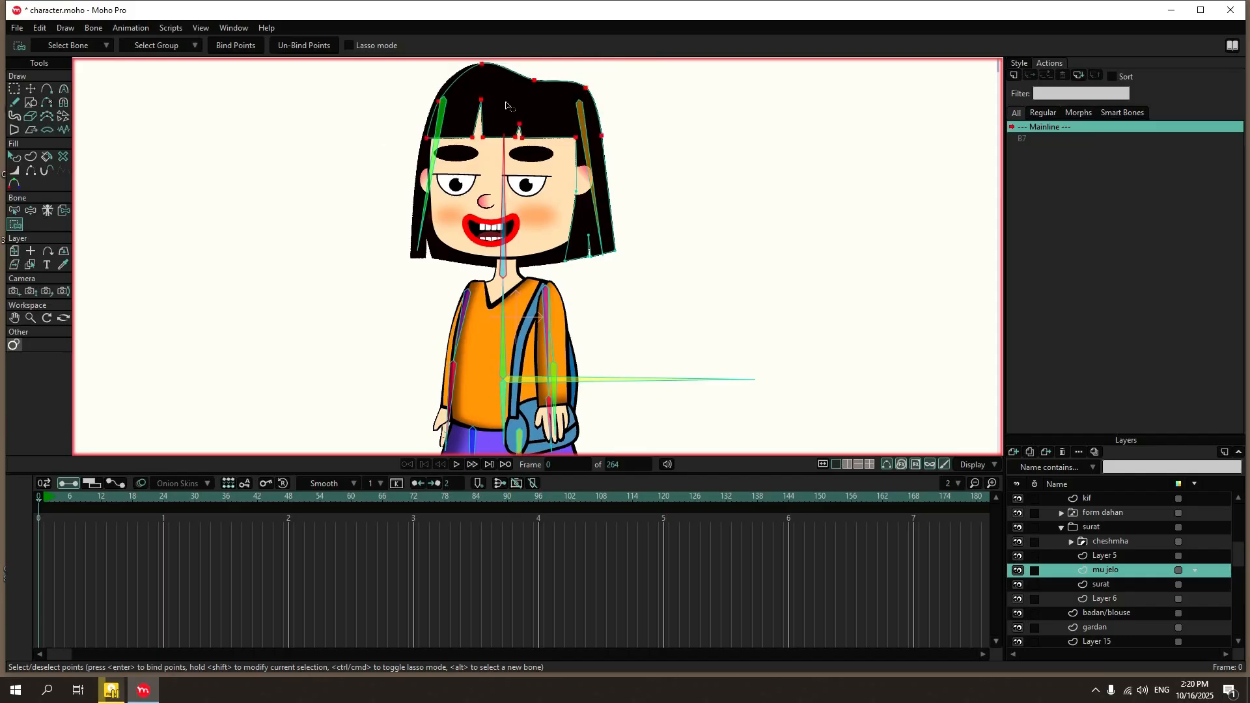
left_click(226, 46)
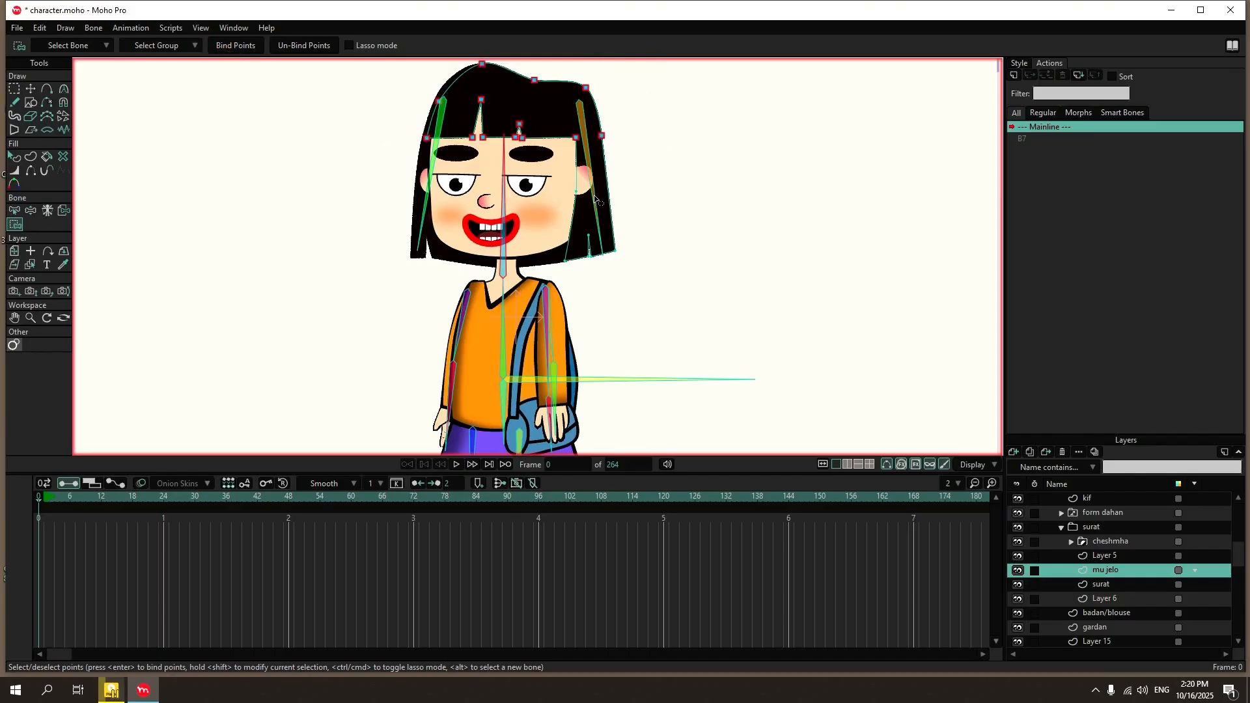
Bind the lower tip points of the mu jelo layer's long side lock to hair bone B17.
left_click(14, 210)
left_click(590, 149)
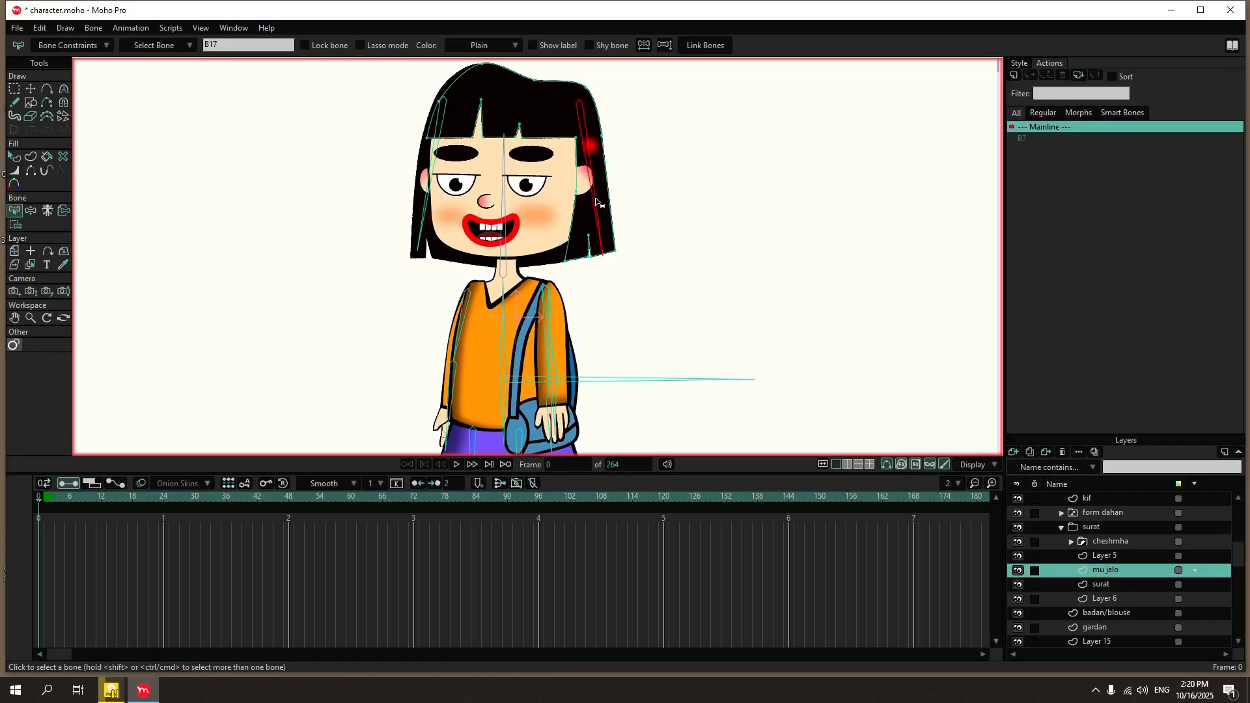
left_click(14, 225)
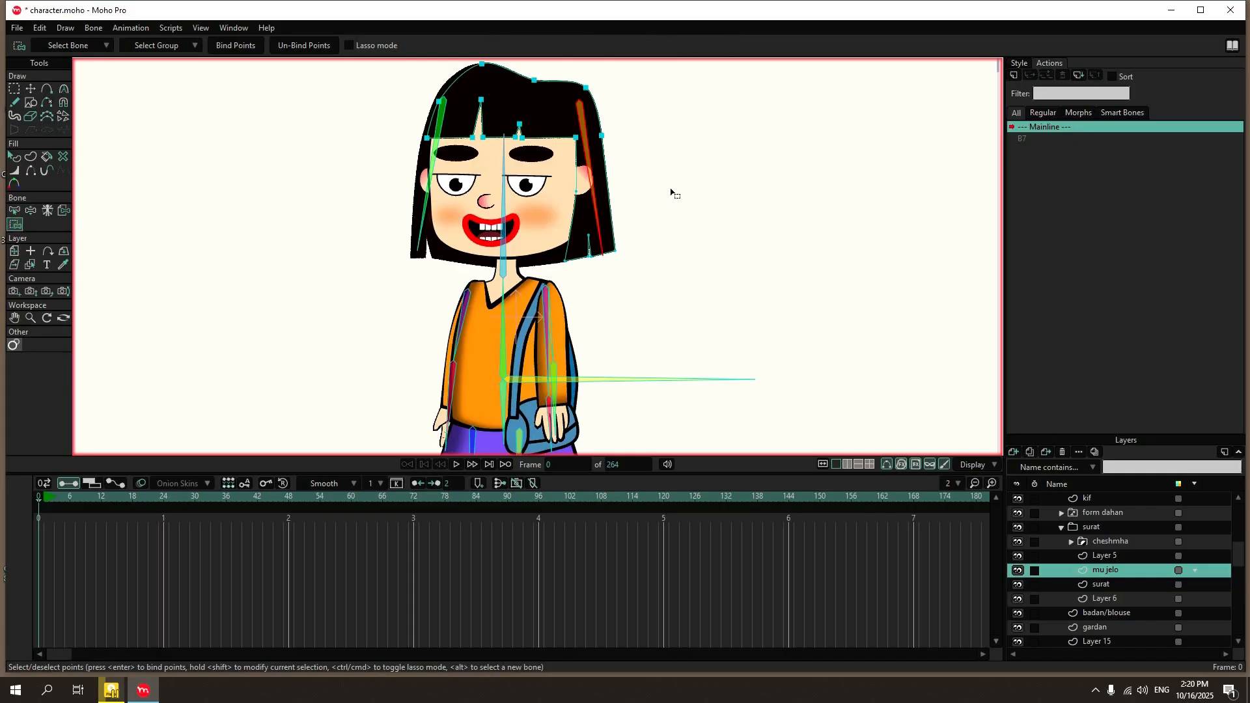
left_click_drag(670, 190, 526, 311)
left_click(238, 49)
Release the back hair layer, Layer 15, from its layer binding to the head bone.
left_click(14, 211)
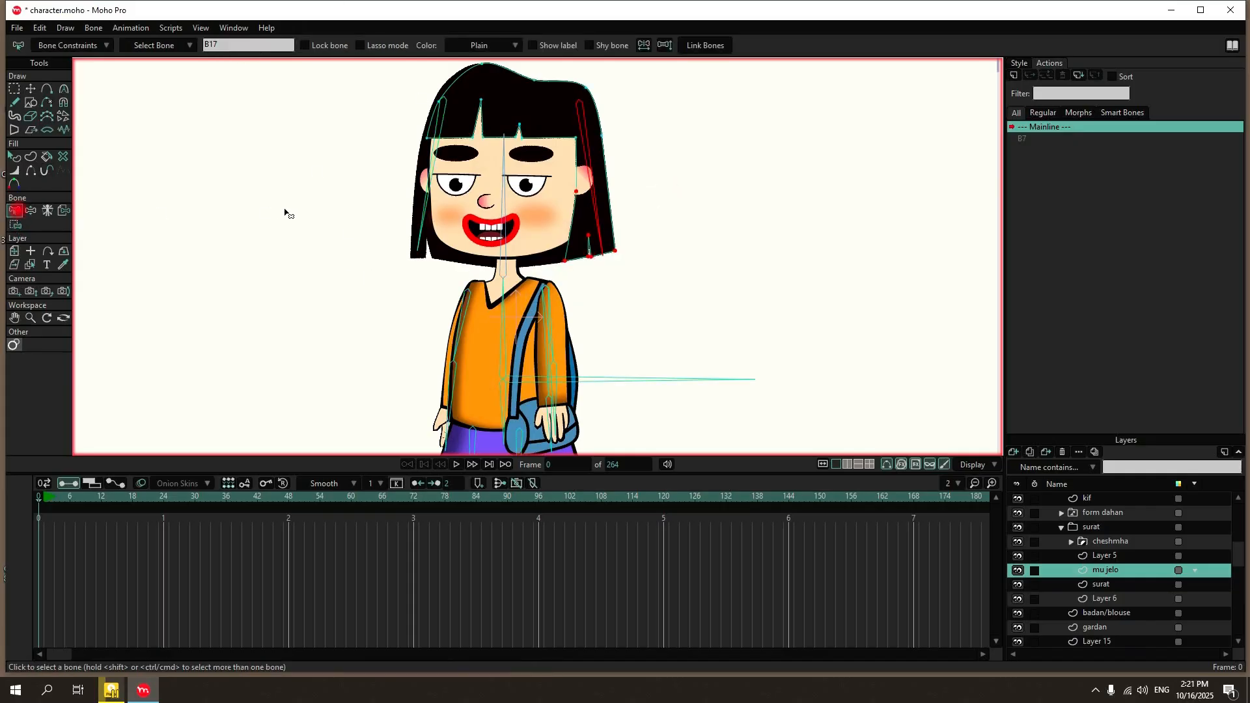
left_click(425, 213)
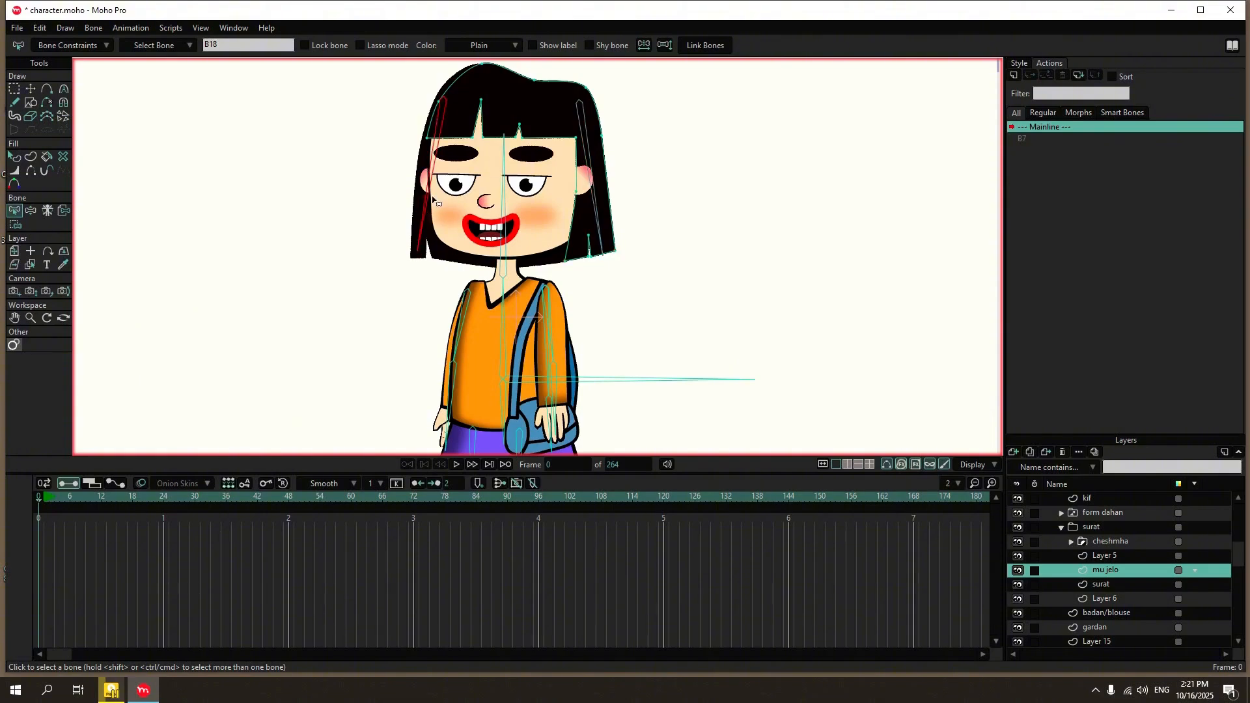
scroll(1123, 569, "down", 2)
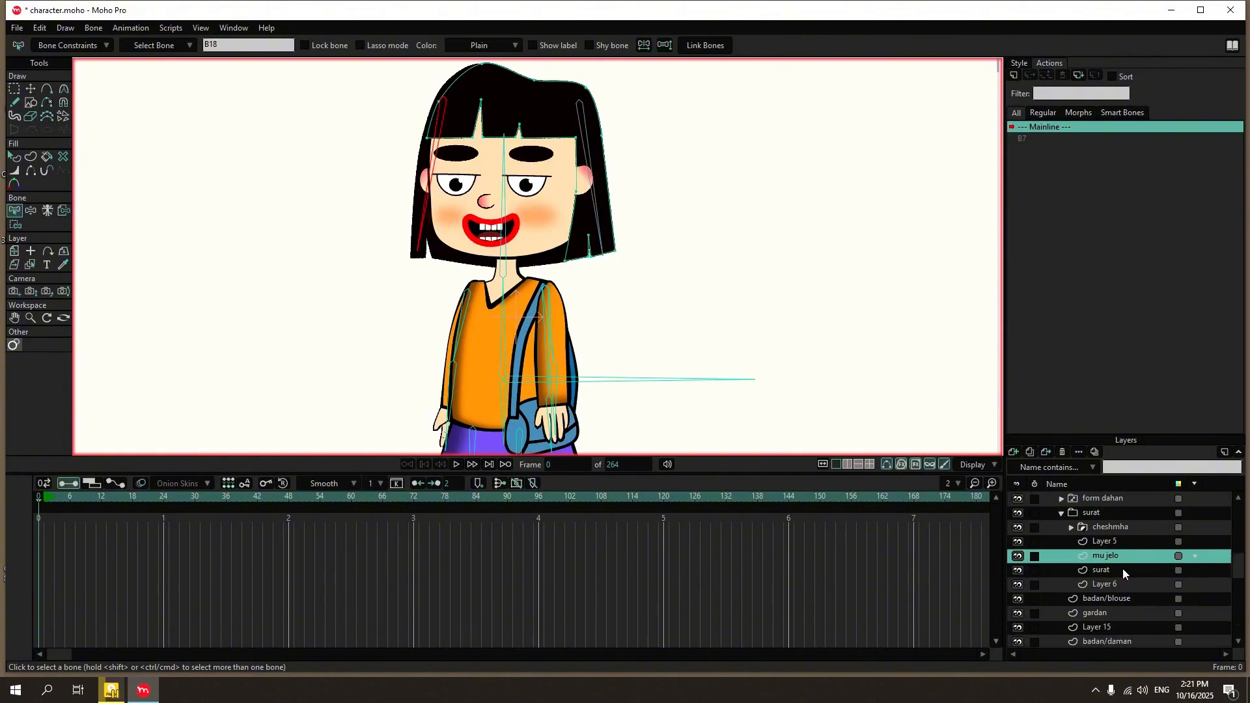
left_click(1115, 610)
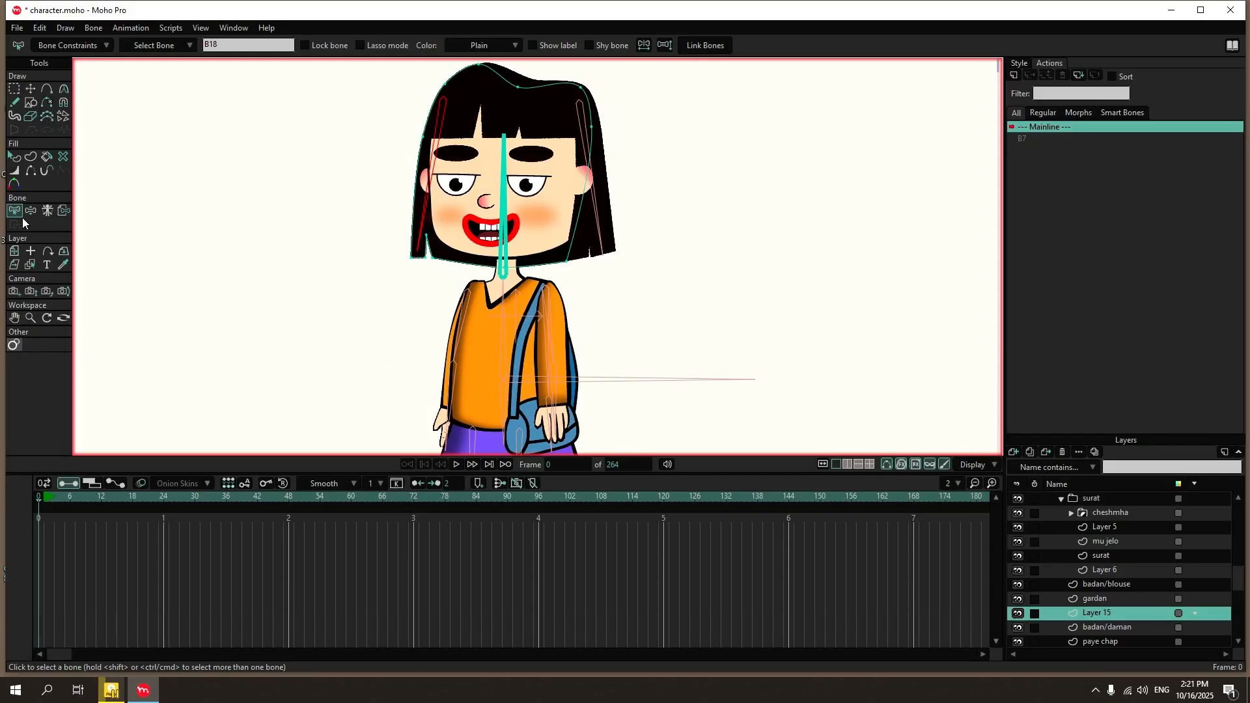
left_click(65, 210)
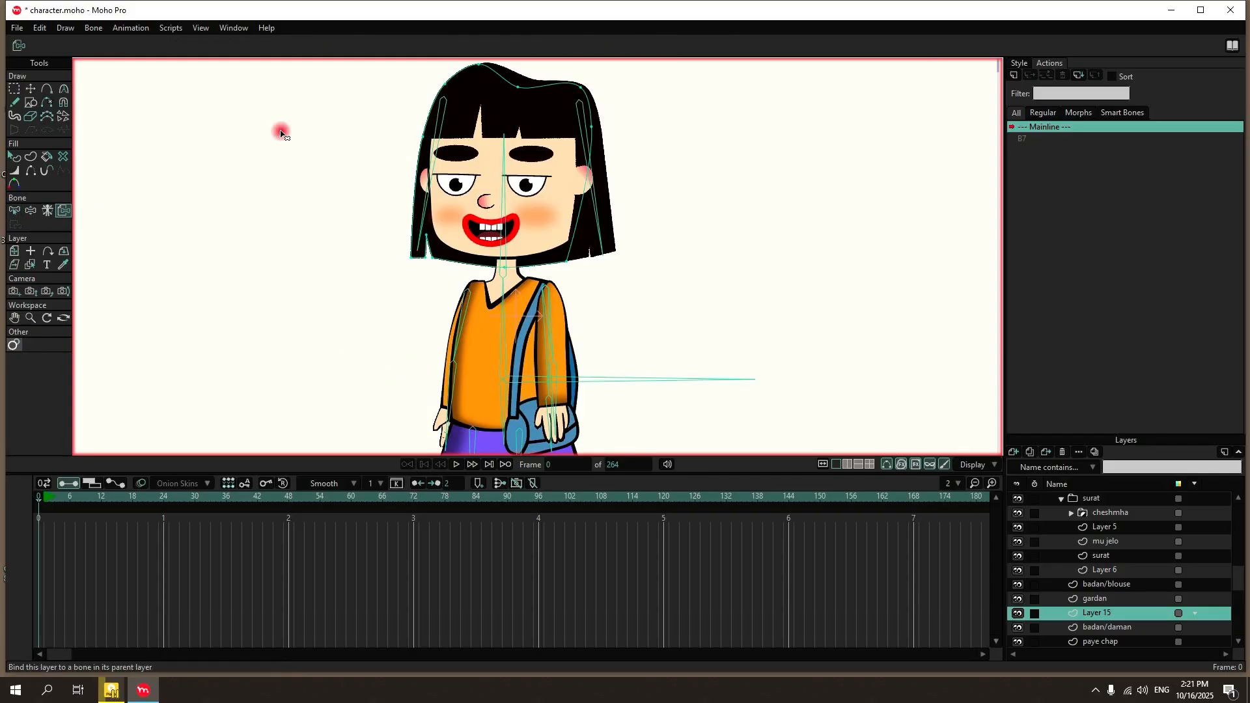
Bind Layer 15's hair tip points beside bone B18 to that bone.
left_click(15, 210)
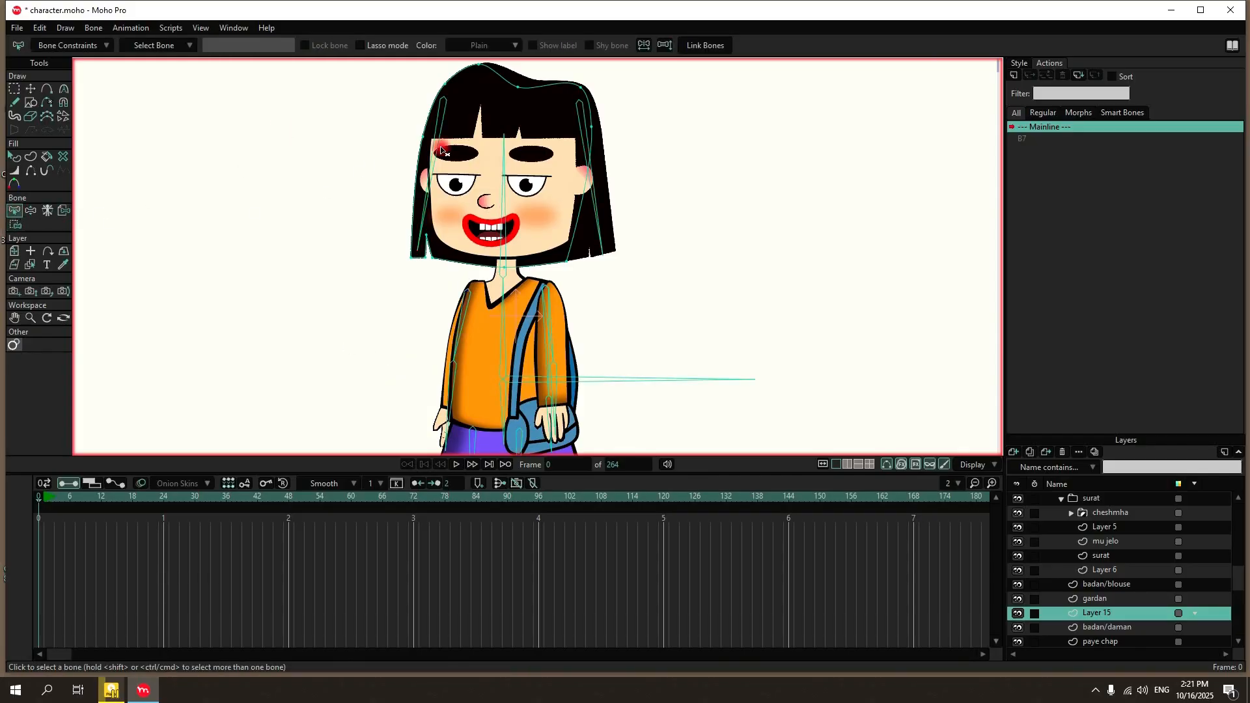
left_click(15, 224)
left_click_drag(529, 202, 350, 293)
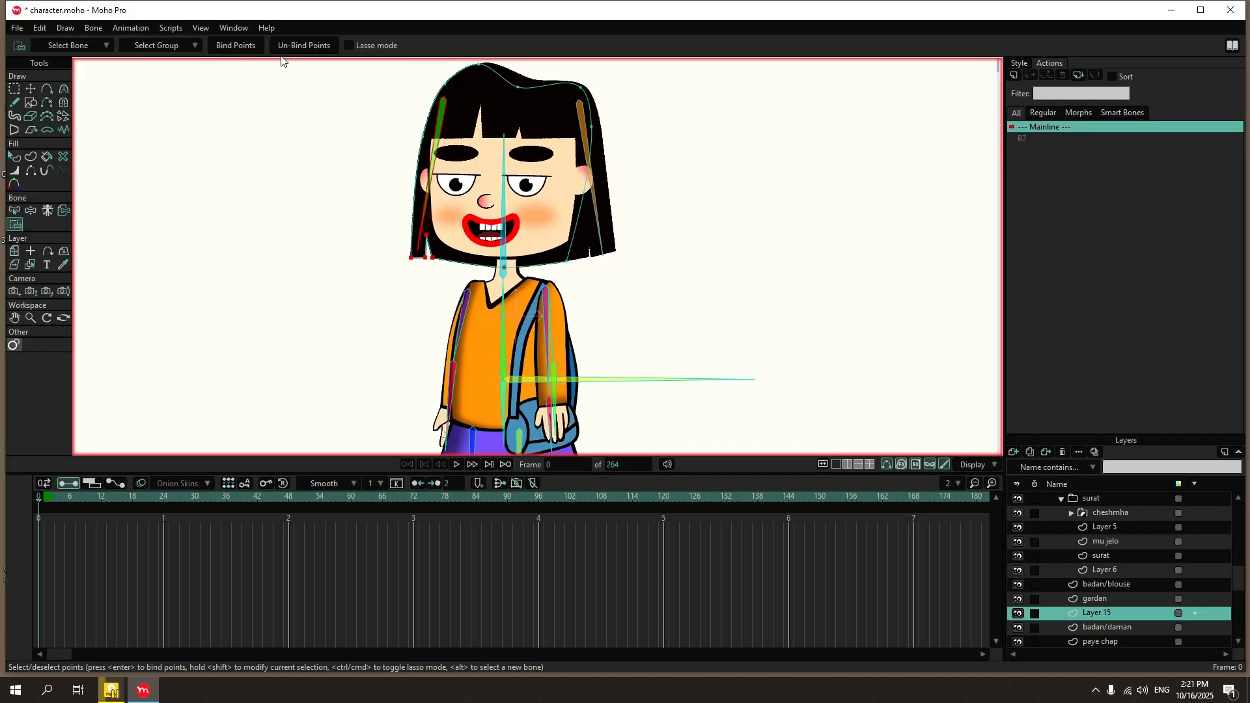
left_click(258, 47)
Bind Layer 15's lower corner point on the opposite side of the hair to bone B17.
left_click(15, 210)
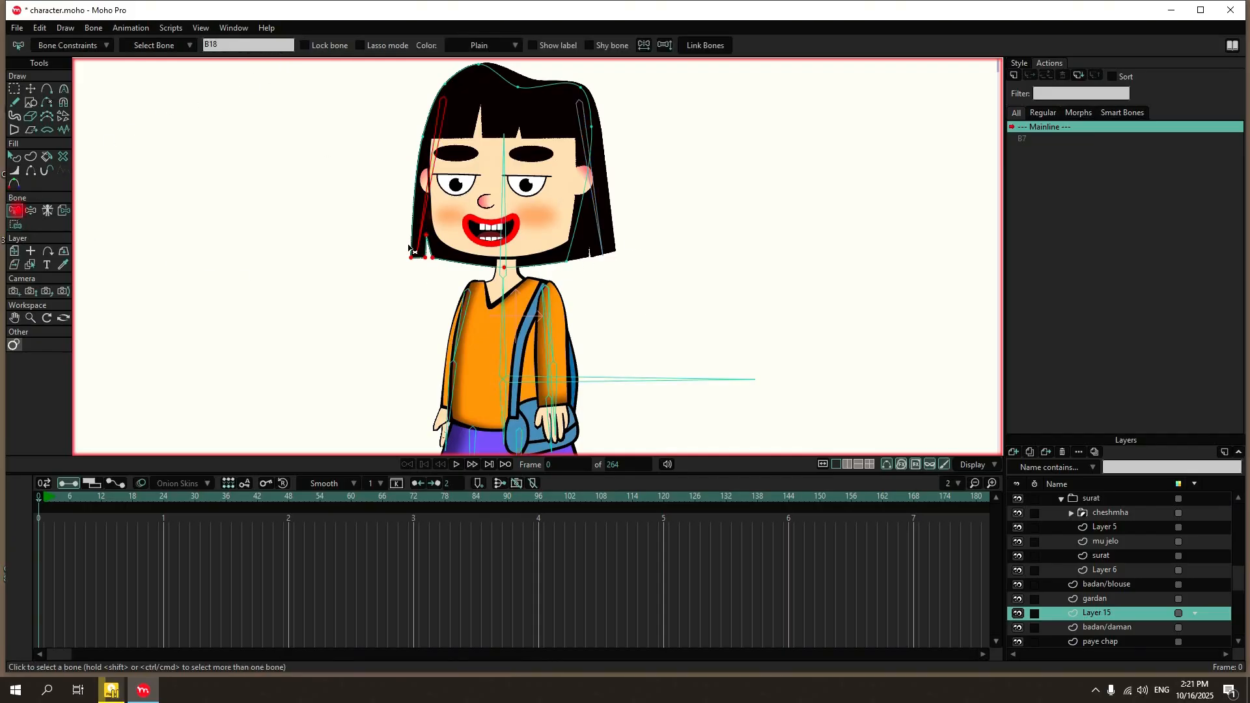
left_click(594, 156)
left_click(15, 224)
left_click_drag(626, 150, 542, 264)
left_click(233, 45)
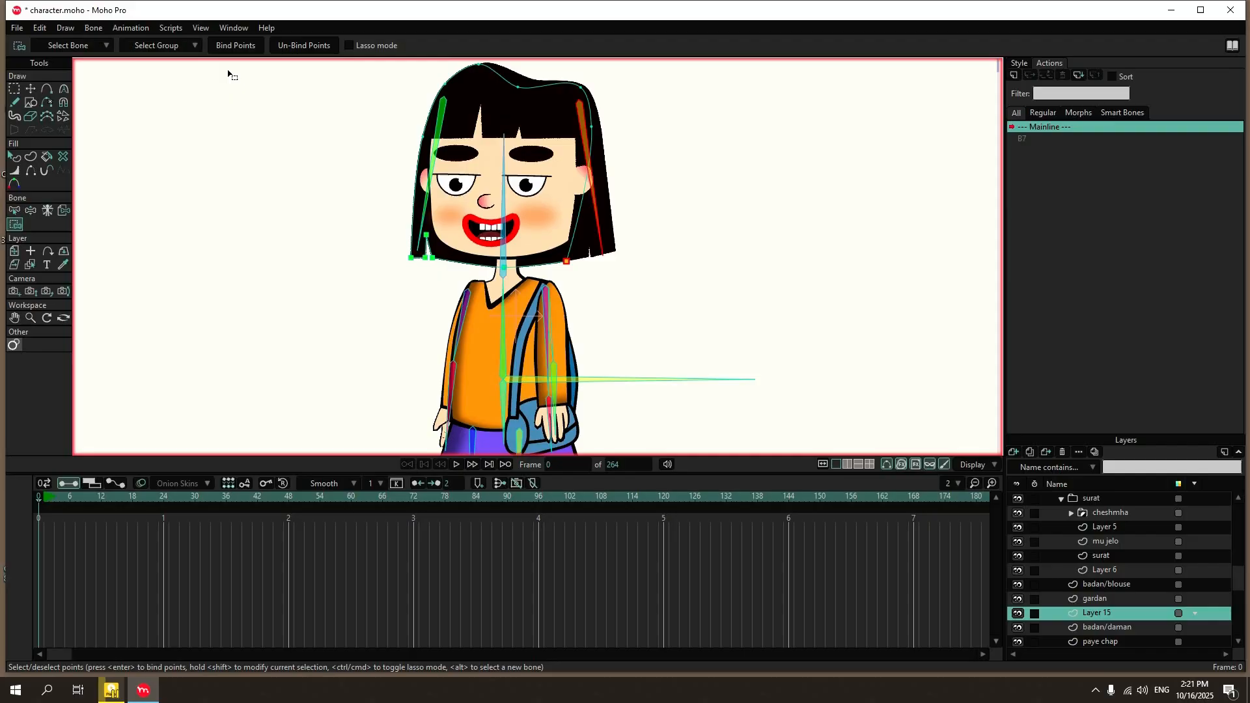
Bind the crown and upper side points of Layer 15 to the head bone B3.
left_click(15, 211)
left_click(506, 197)
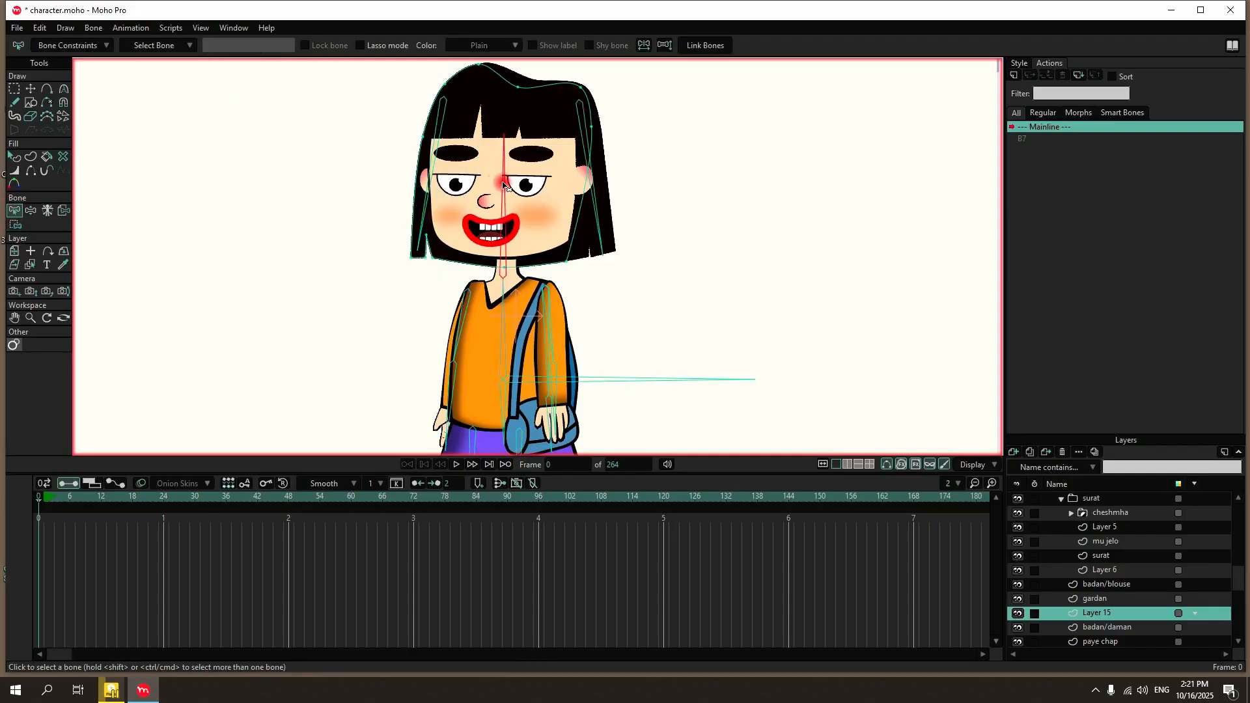
left_click(15, 224)
left_click_drag(406, 113, 325, 141)
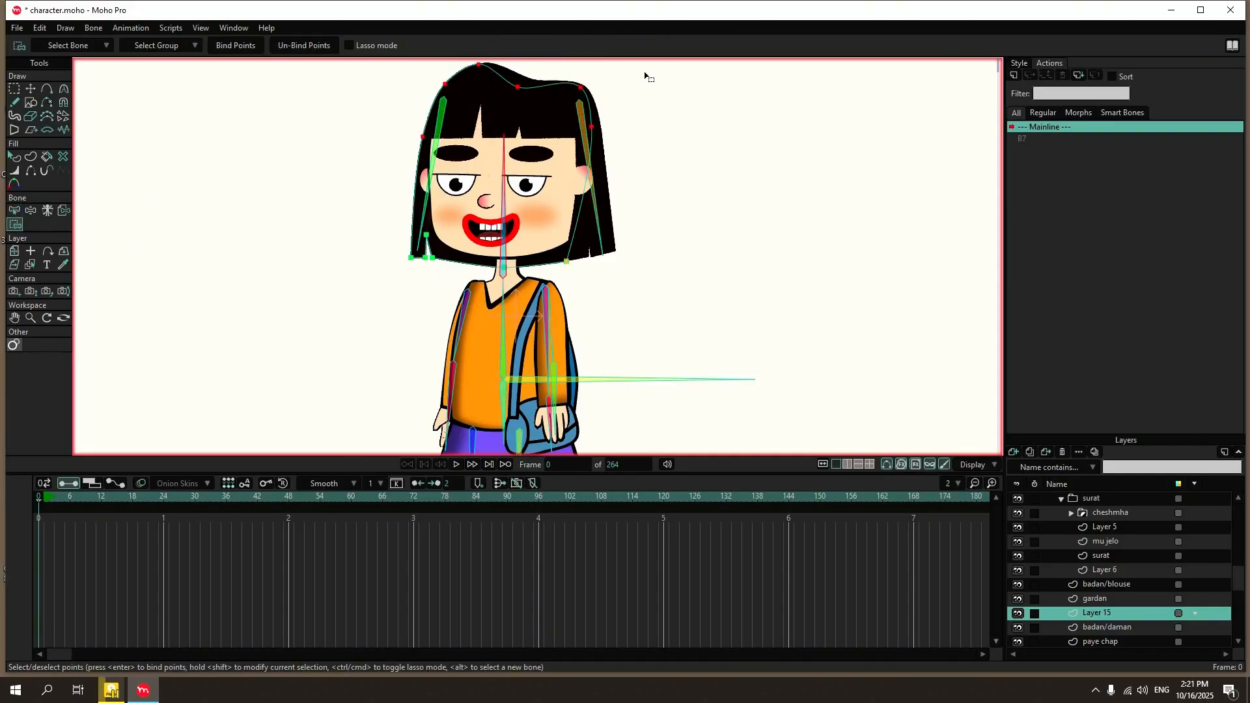
left_click(245, 45)
Bind the Layer 6, surat, Layer 5 and cheshmha layers in the surat group to the head bone.
left_click(1115, 571)
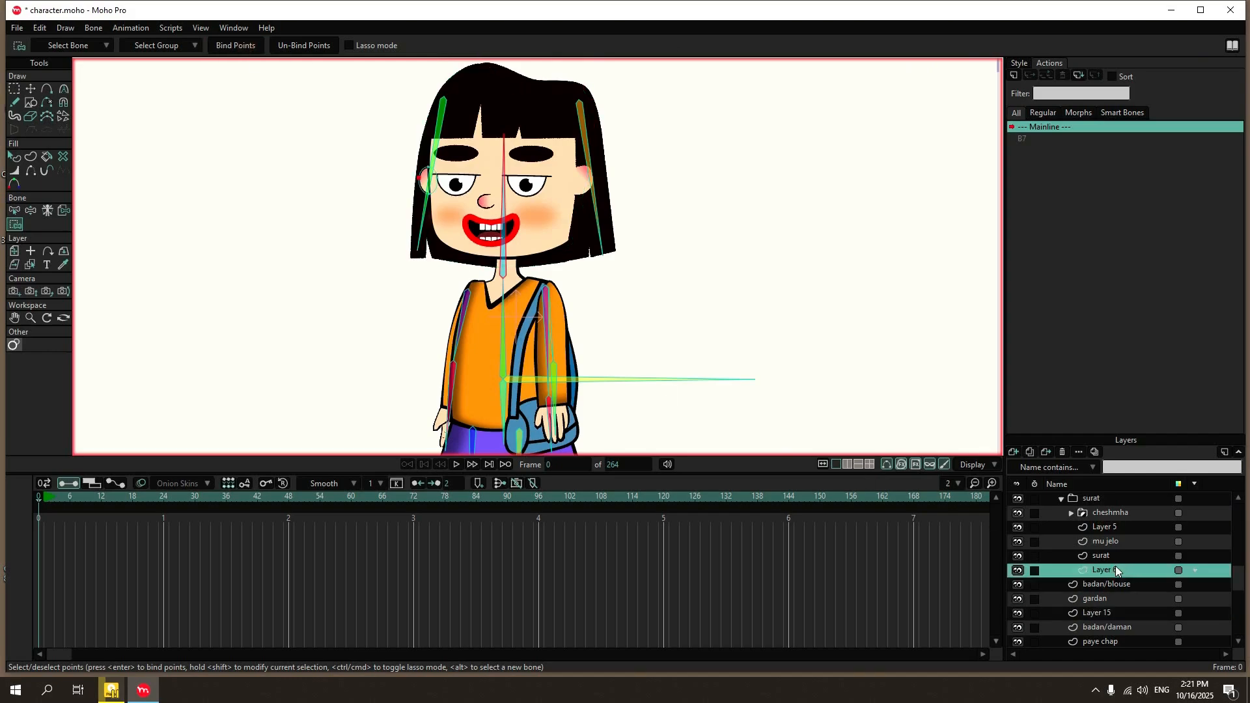
left_click(64, 210)
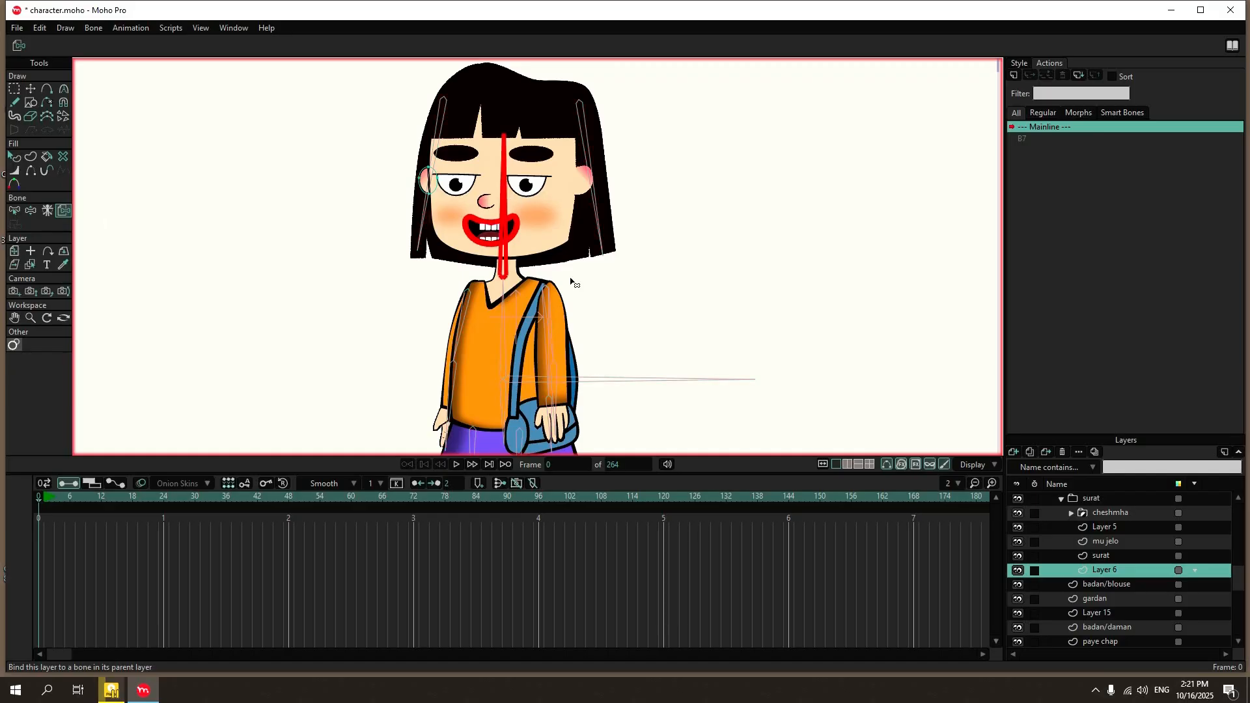
left_click(1101, 557)
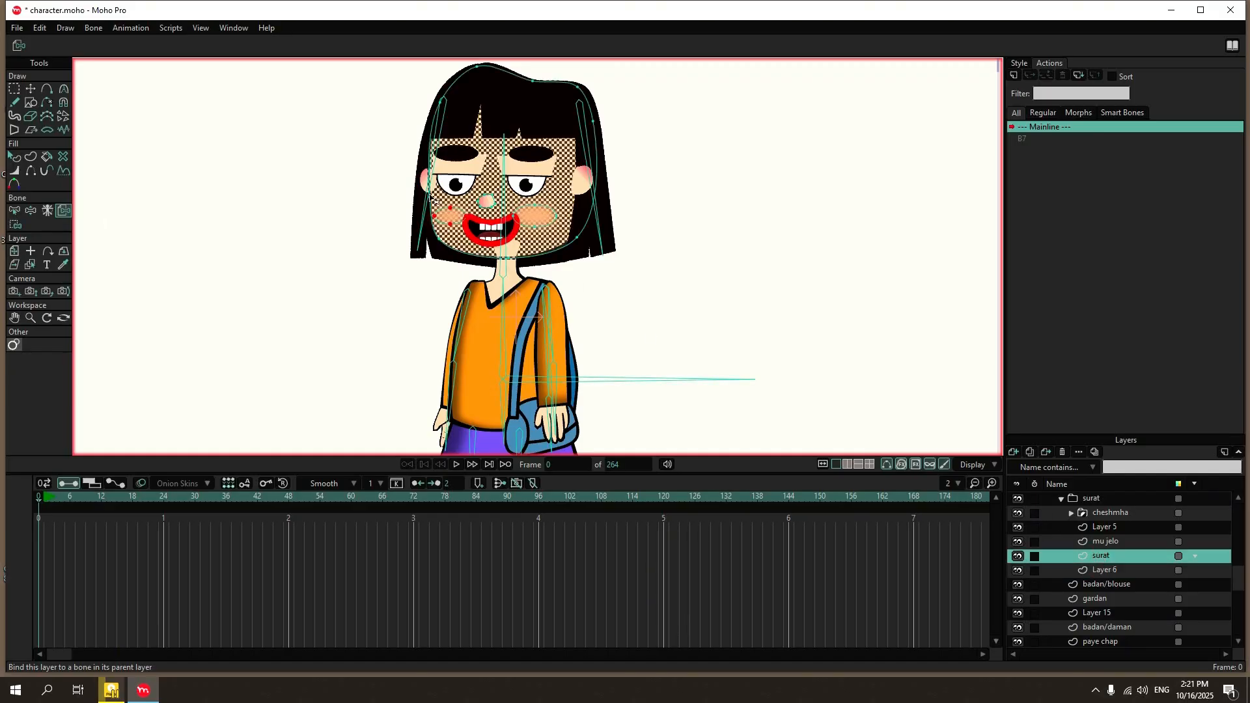
left_click(502, 198)
left_click(1114, 526)
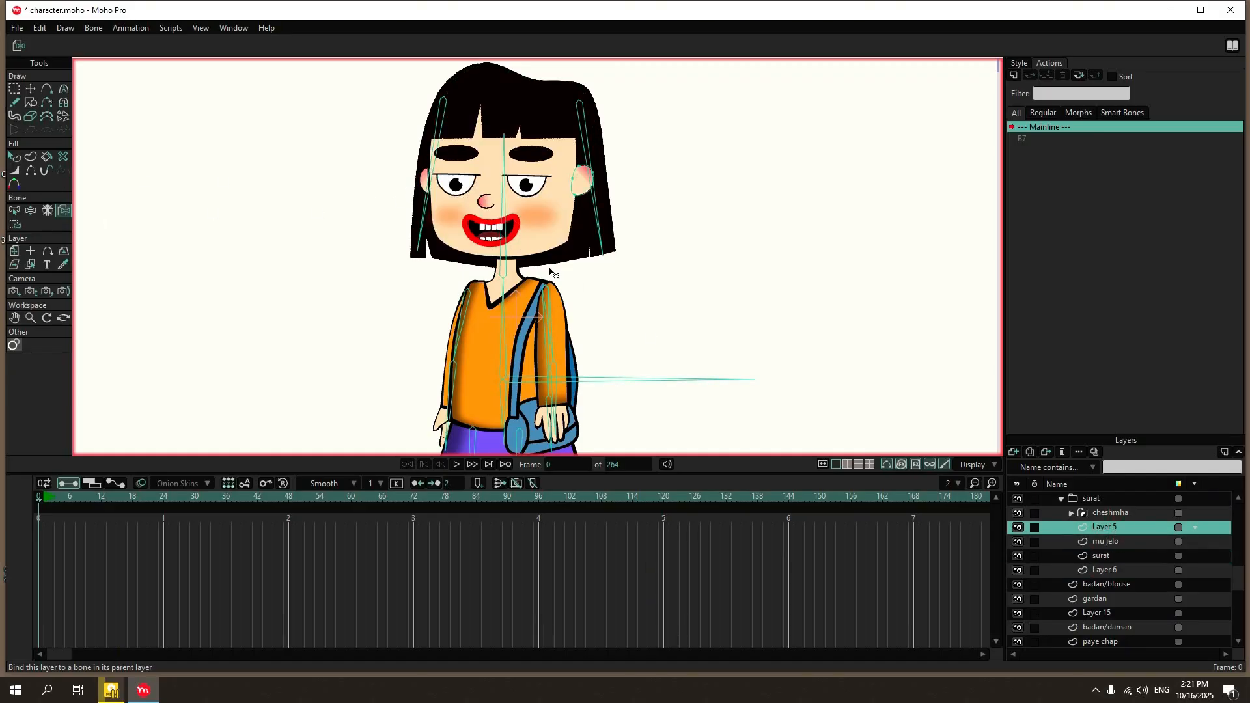
left_click(505, 207)
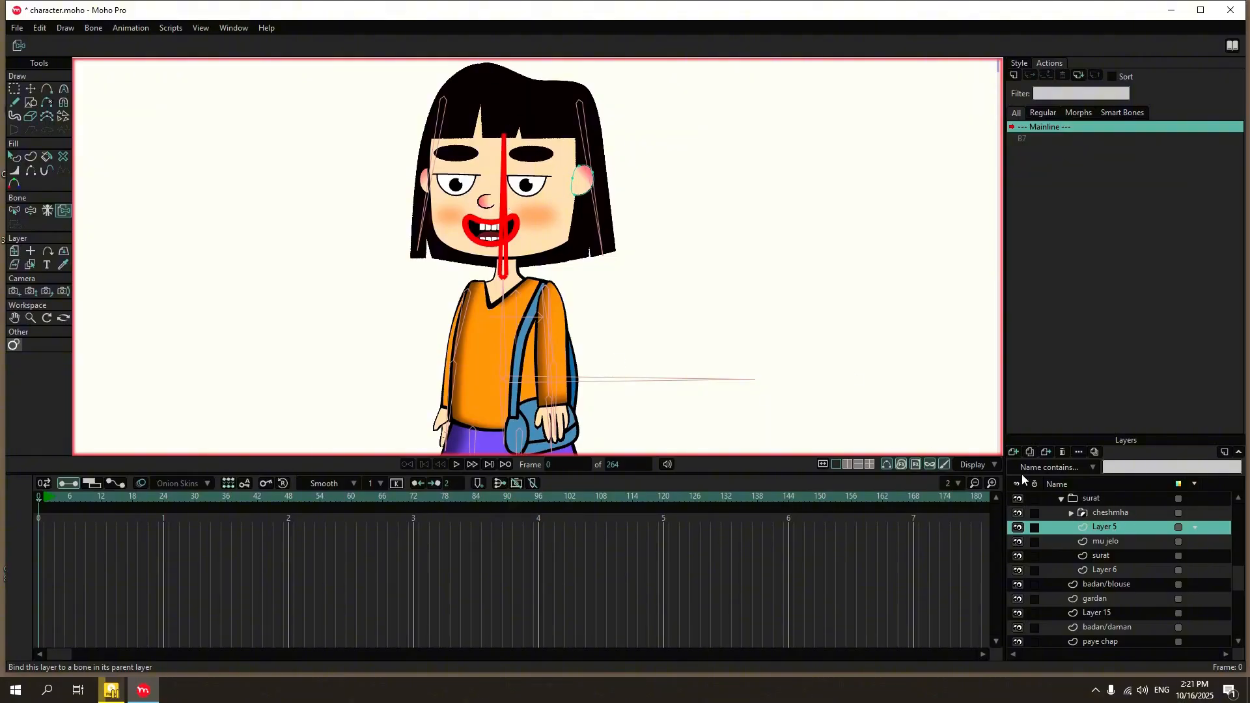
left_click(1111, 513)
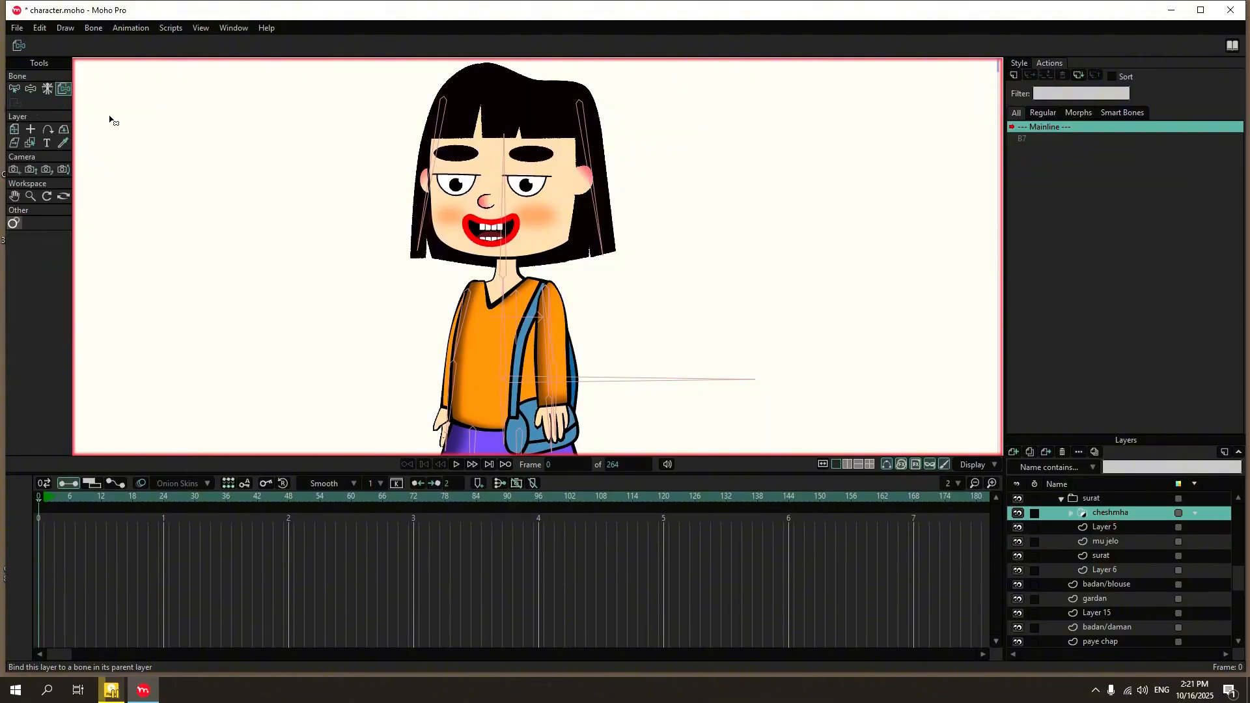
left_click(502, 237)
Set the bone strength of both hair bones in Layer 14 to 0.
scroll(1100, 513, "up", 3)
left_click(1095, 499)
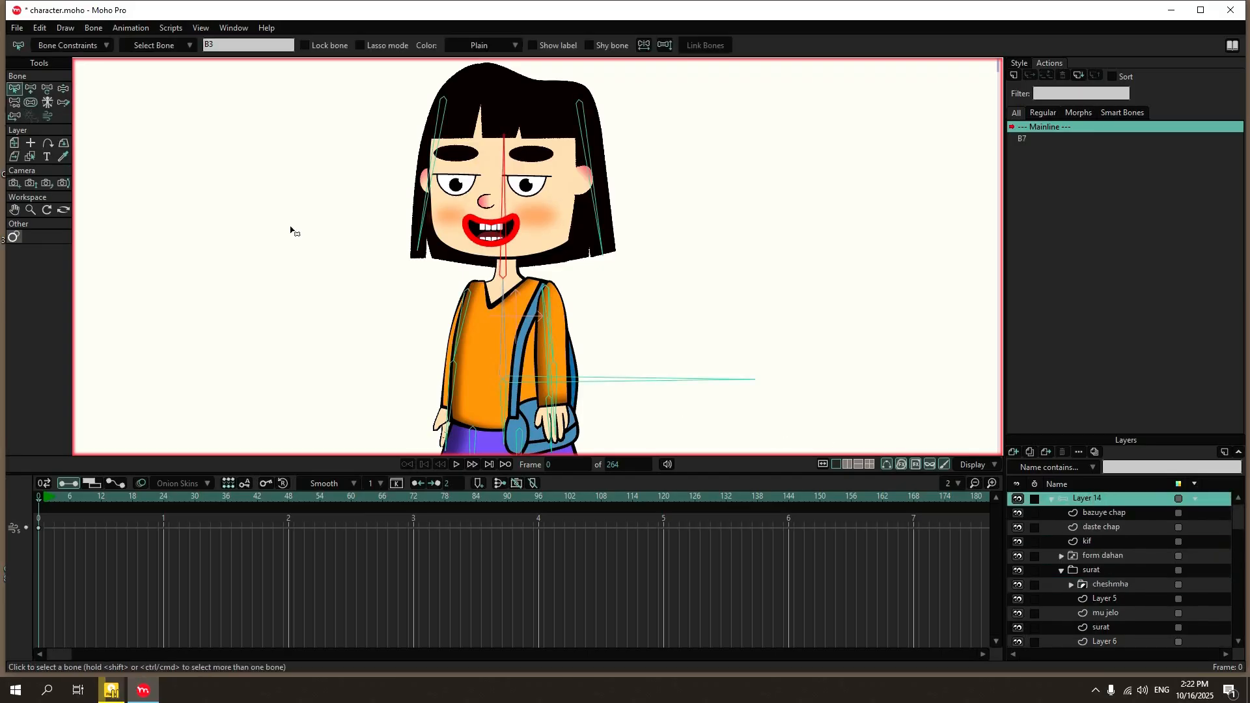
left_click(63, 89)
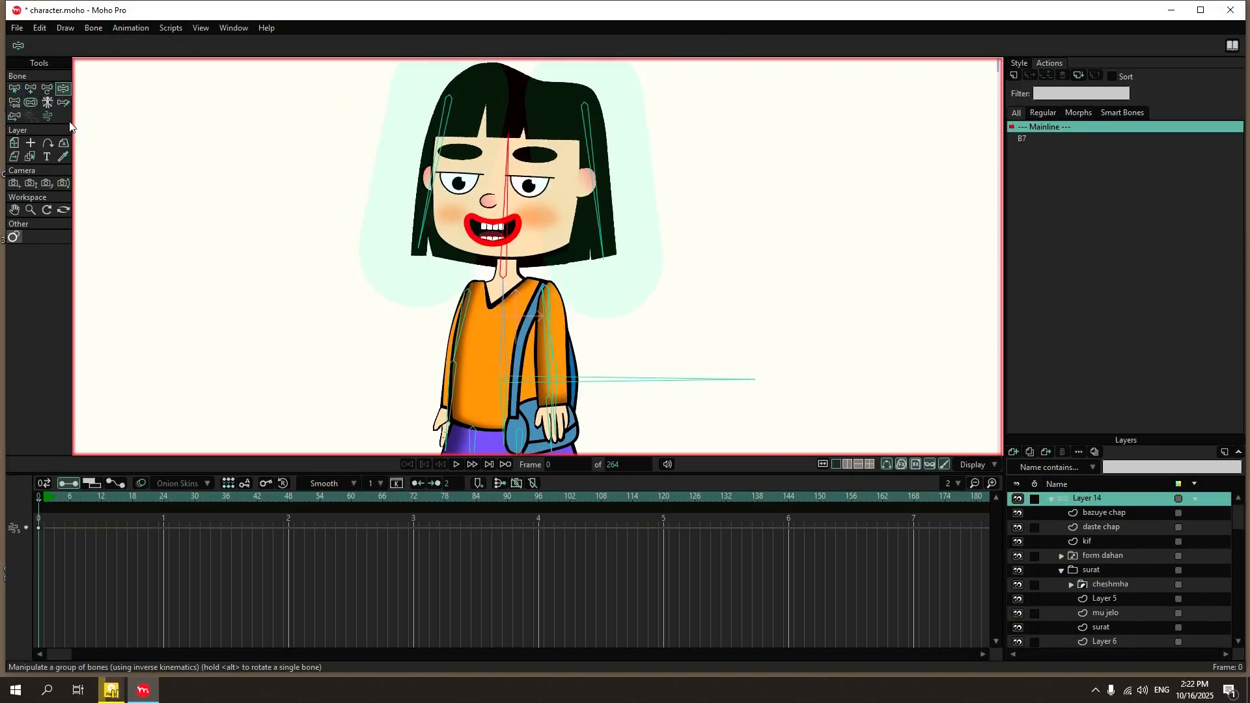
left_click(16, 89)
left_click_drag(684, 88, 301, 195)
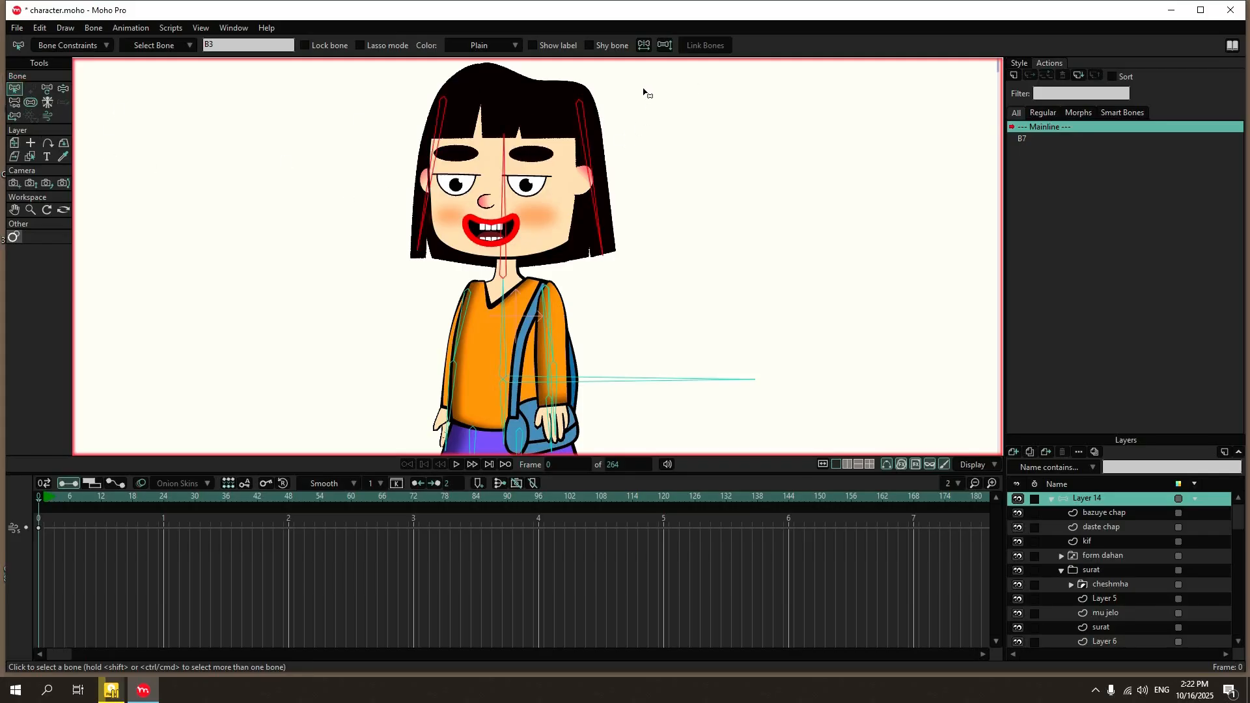
left_click_drag(643, 91, 404, 118)
left_click(30, 103)
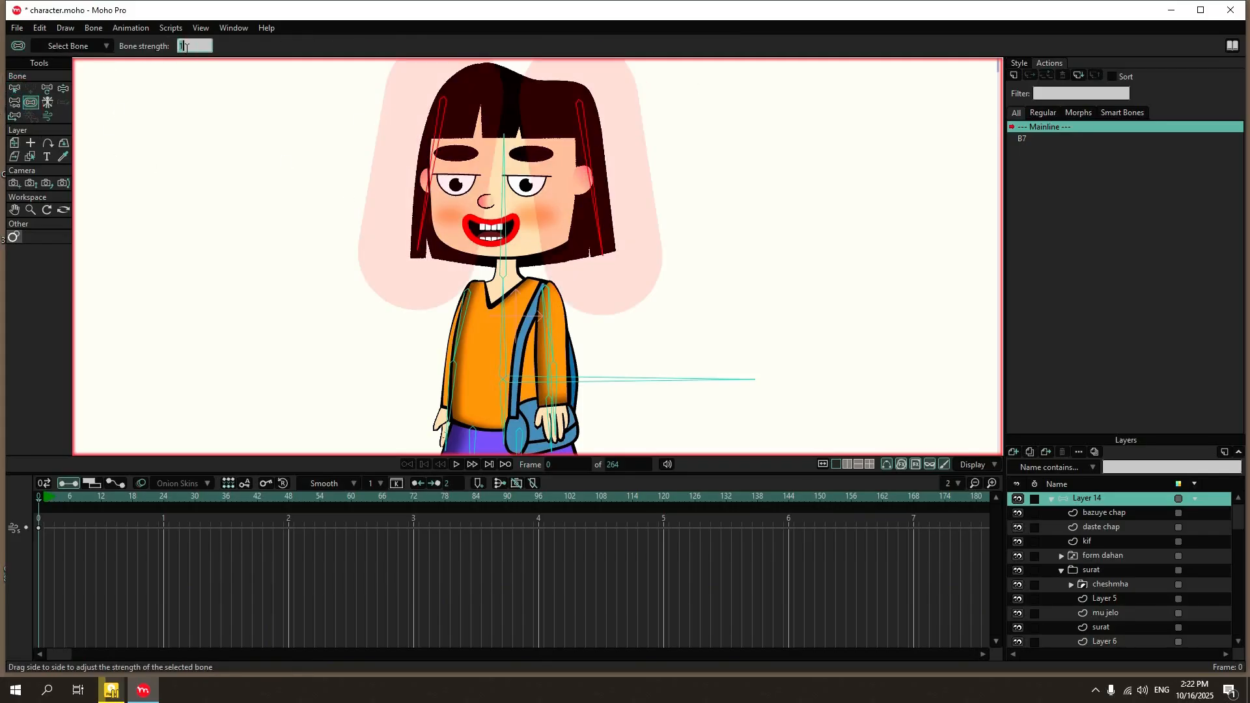
type("0")
key("Return")
Deselect the hair bones and test the head bone's rotation to check how the face and hair follow.
left_click(15, 89)
left_click(266, 149)
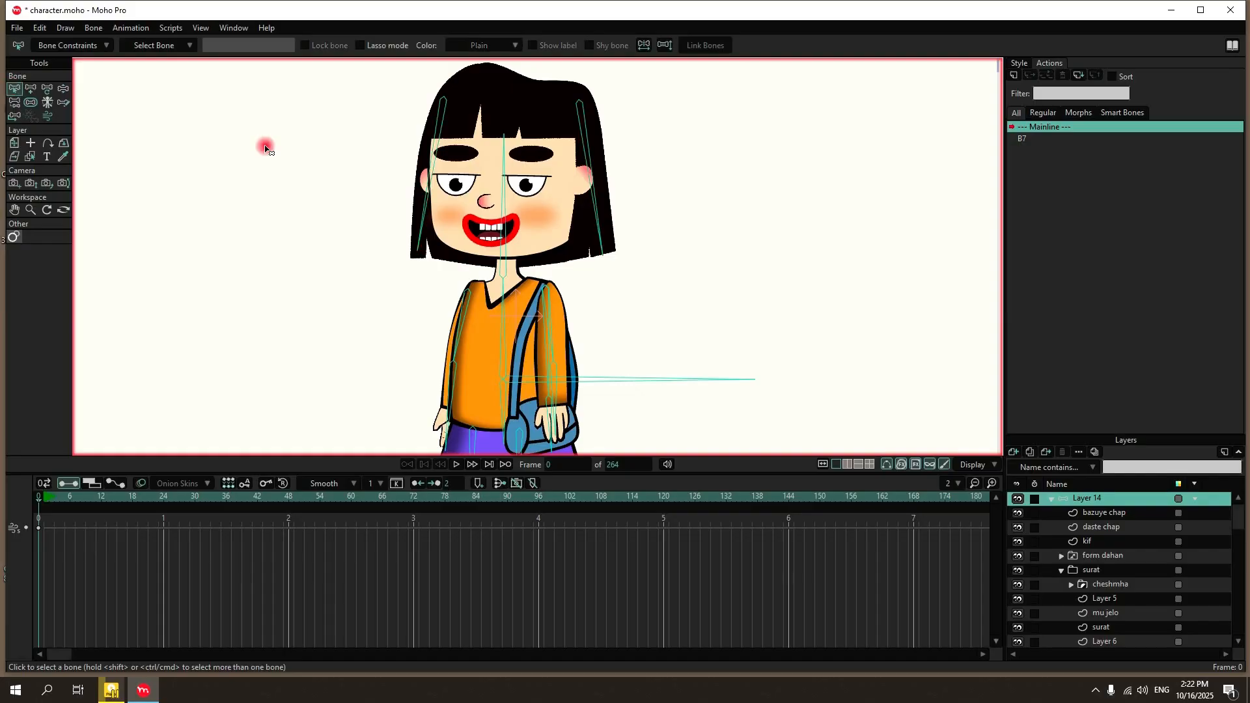
left_click(65, 88)
left_click_drag(505, 207, 490, 167)
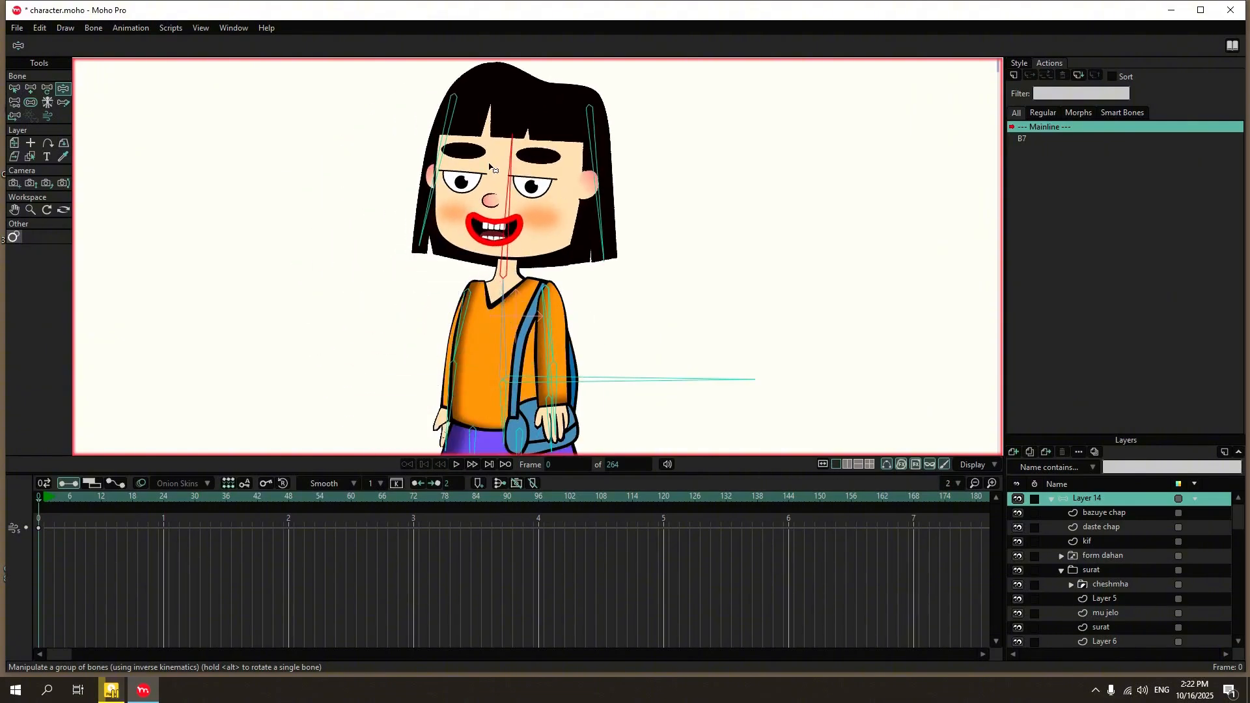
Enable angle constraints on head bone B3, adjust its angle limits and test the head's tilt.
left_click(14, 89)
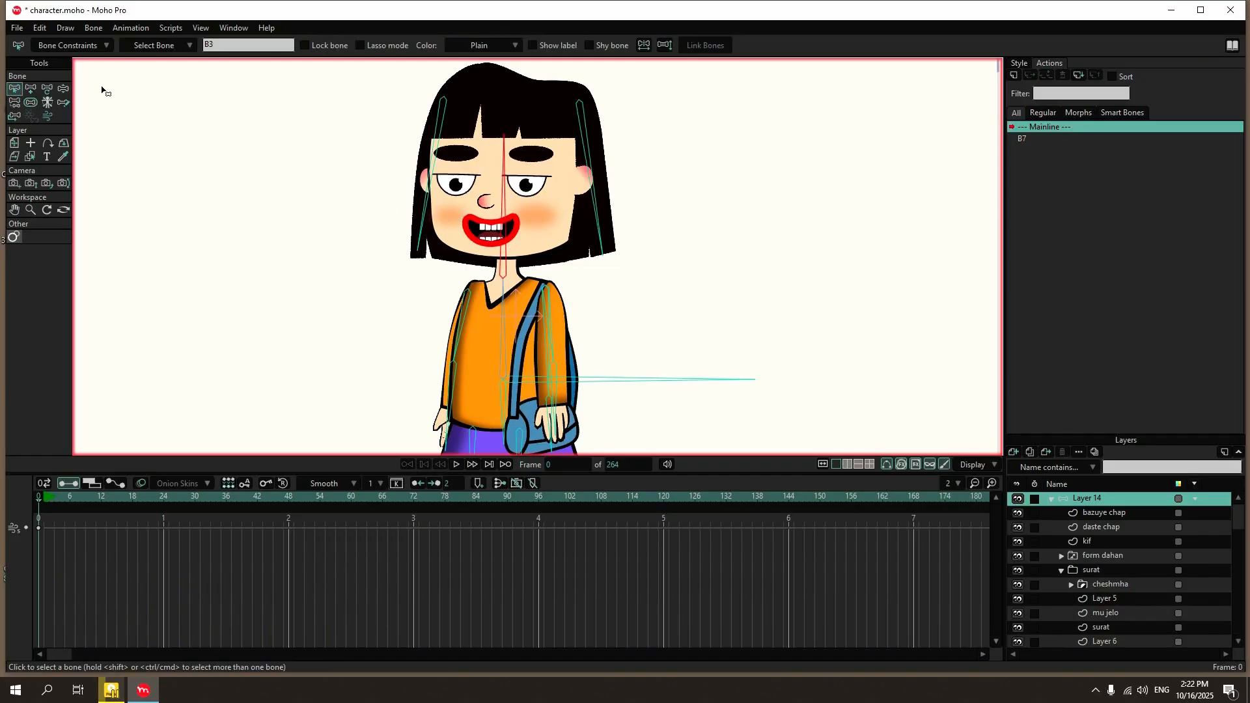
left_click(87, 40)
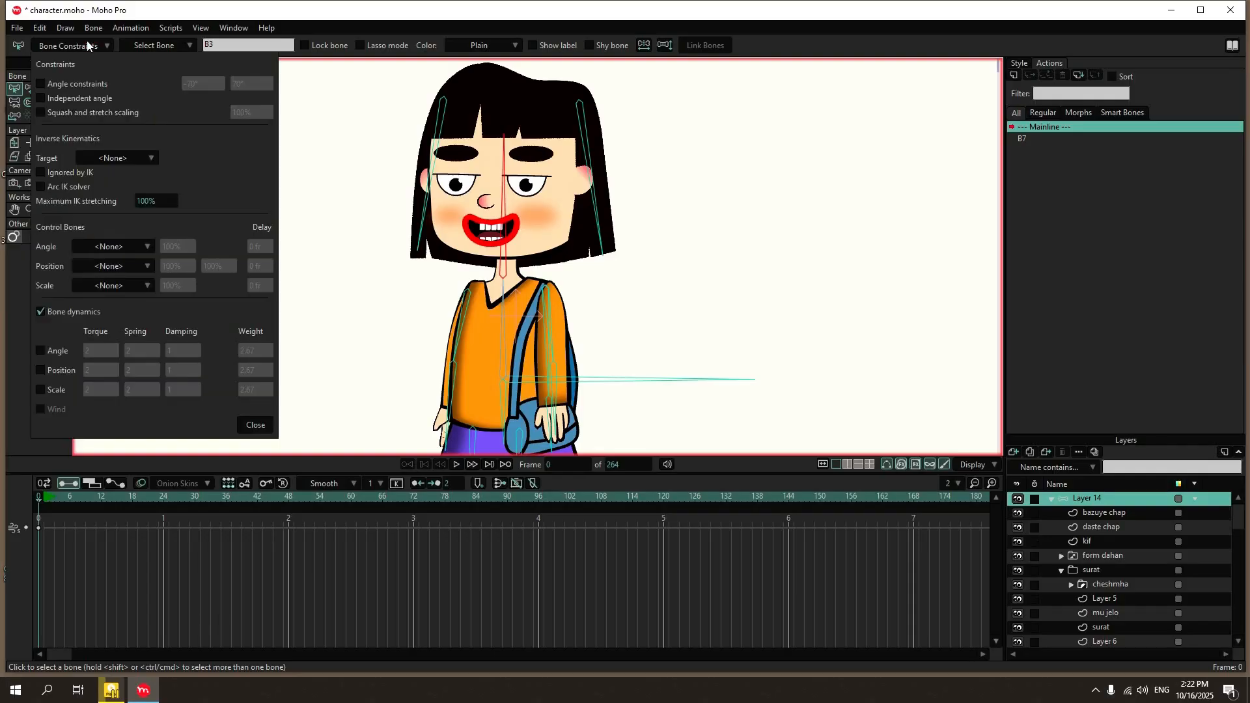
left_click(96, 84)
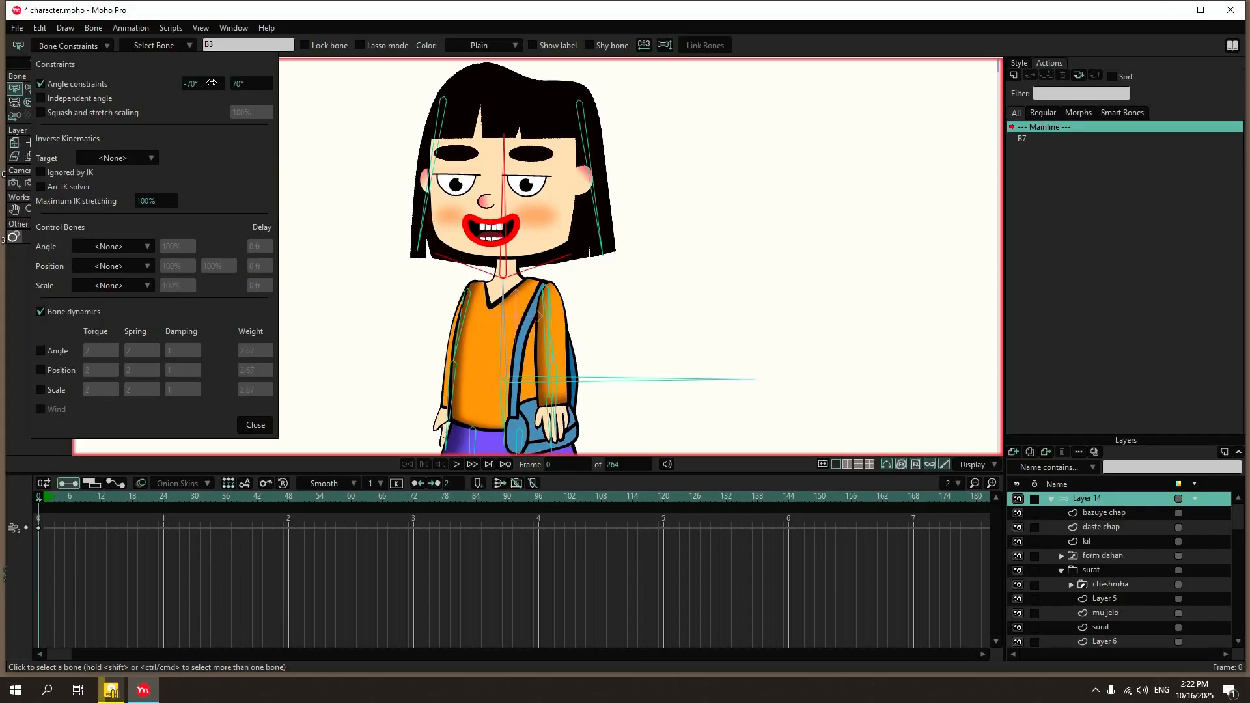
mouse_move(211, 83)
left_mouse_down()
mouse_move(260, 97)
mouse_move(206, 78)
mouse_move(278, 84)
mouse_move(191, 84)
left_mouse_up()
left_click(249, 423)
left_click(63, 89)
left_click_drag(499, 201, 334, 209)
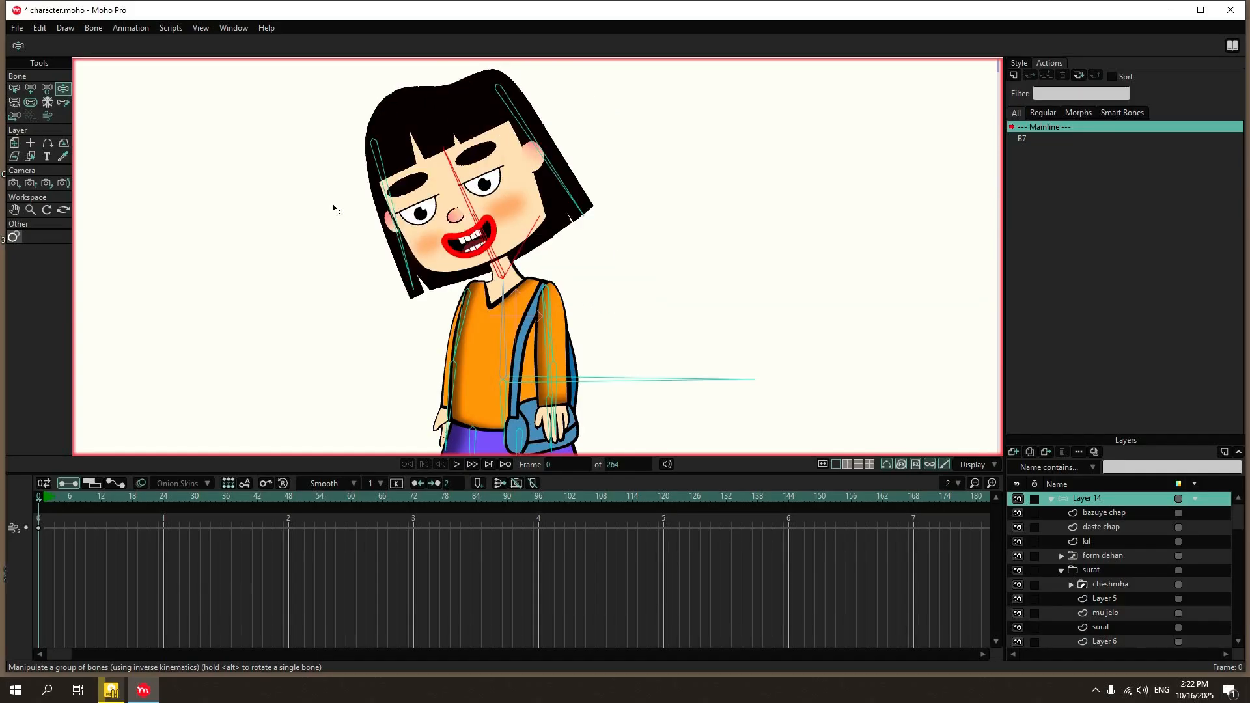
Enable the independent angle constraint for both hair bones, B17 and B18.
left_click(19, 90)
scroll(336, 153, "down", 2)
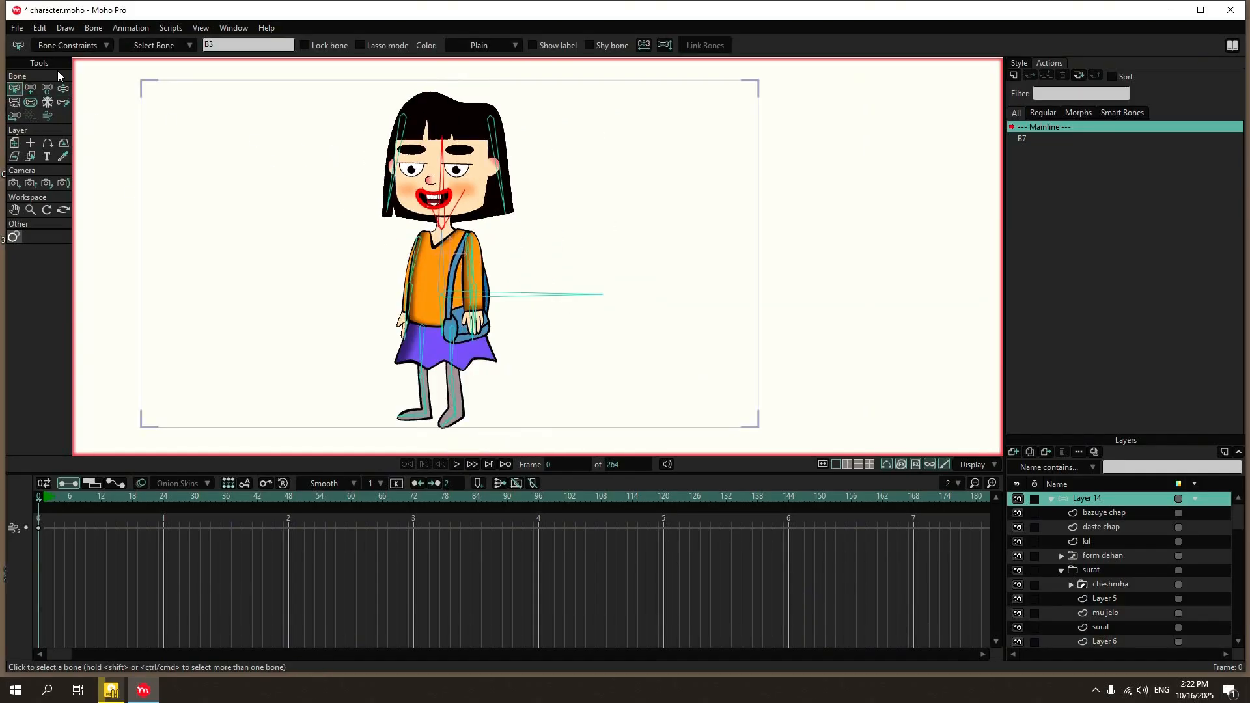
scroll(316, 77, "up", 2)
left_click_drag(609, 113, 544, 155)
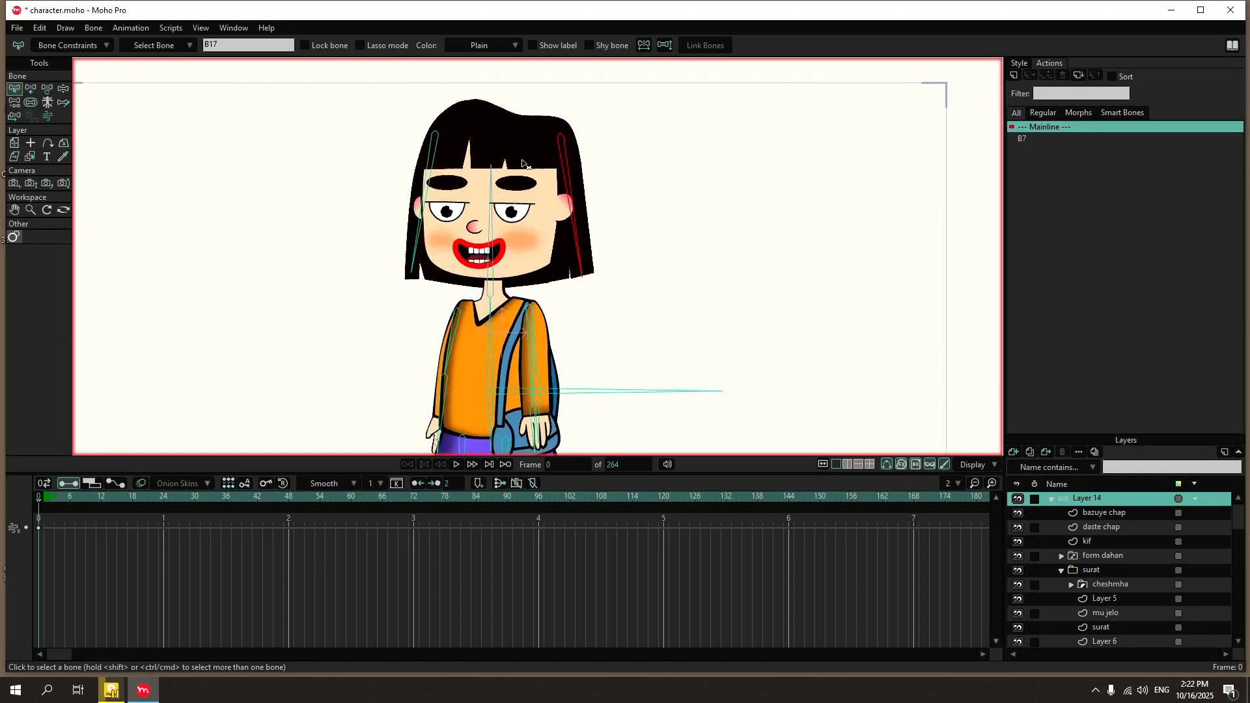
left_click_drag(461, 135, 413, 170)
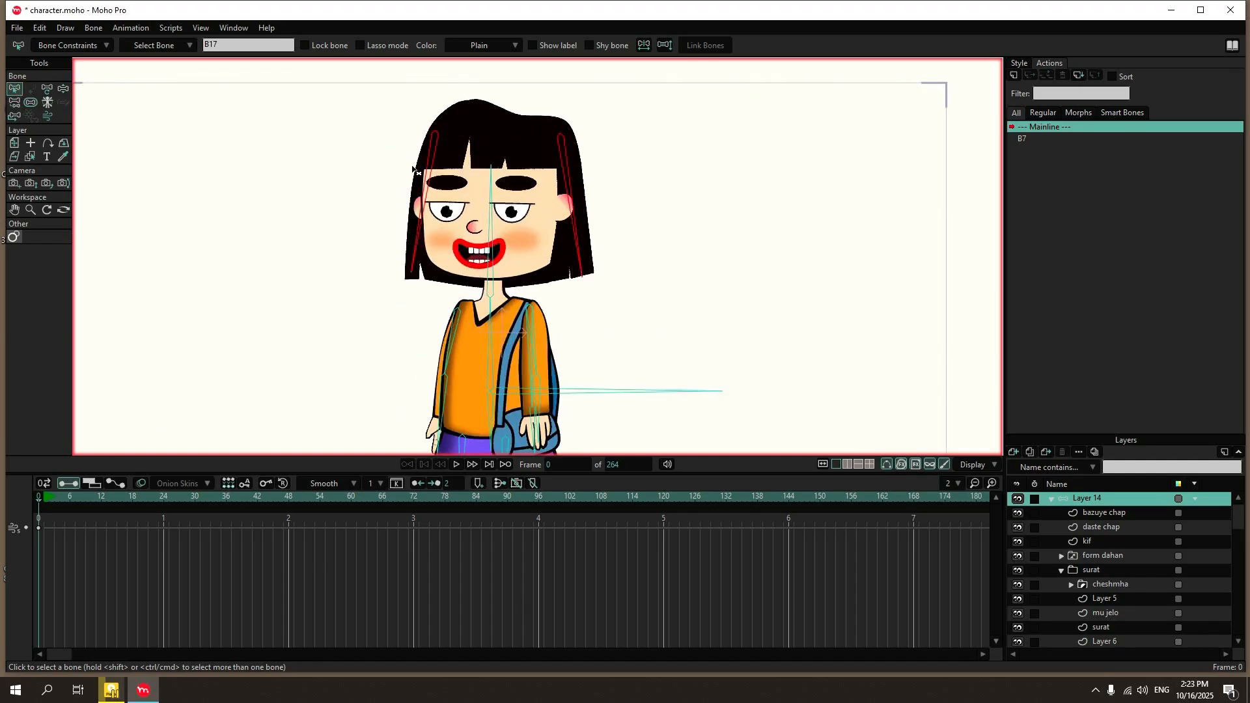
left_click(53, 45)
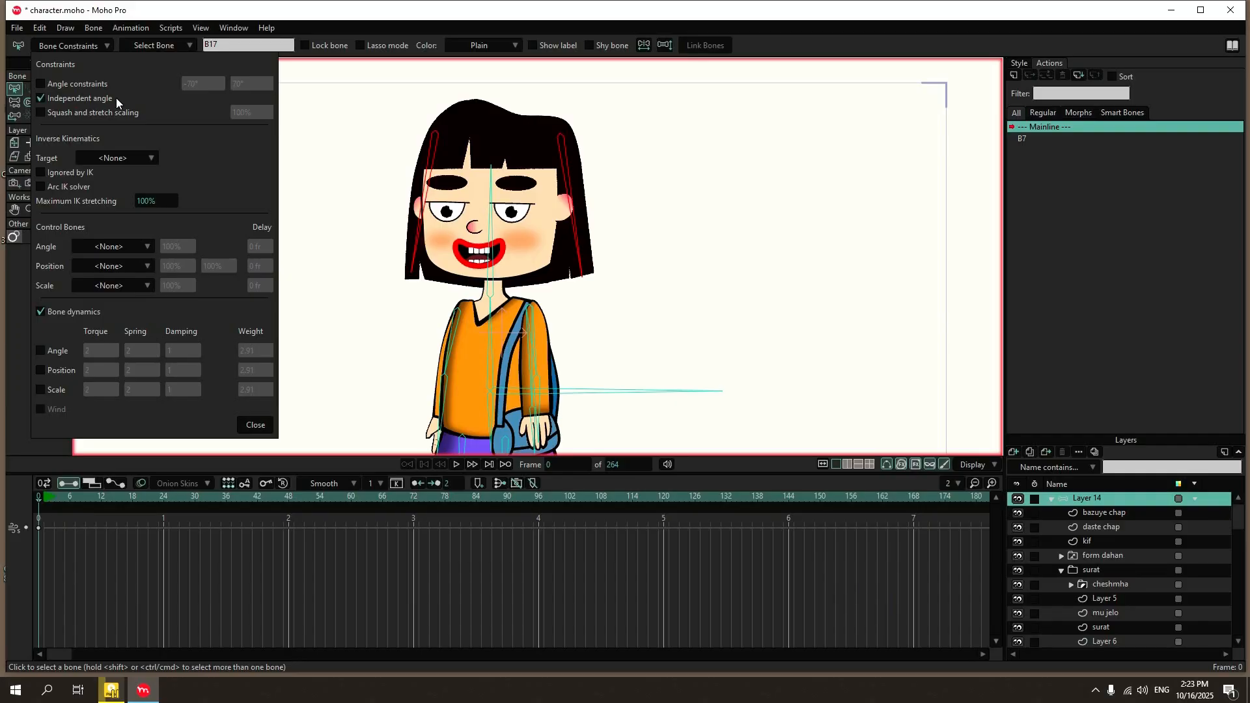
left_click(255, 424)
Tilt the head with its bone at frame 28 to test the hair bones' independent angle.
left_click(185, 496)
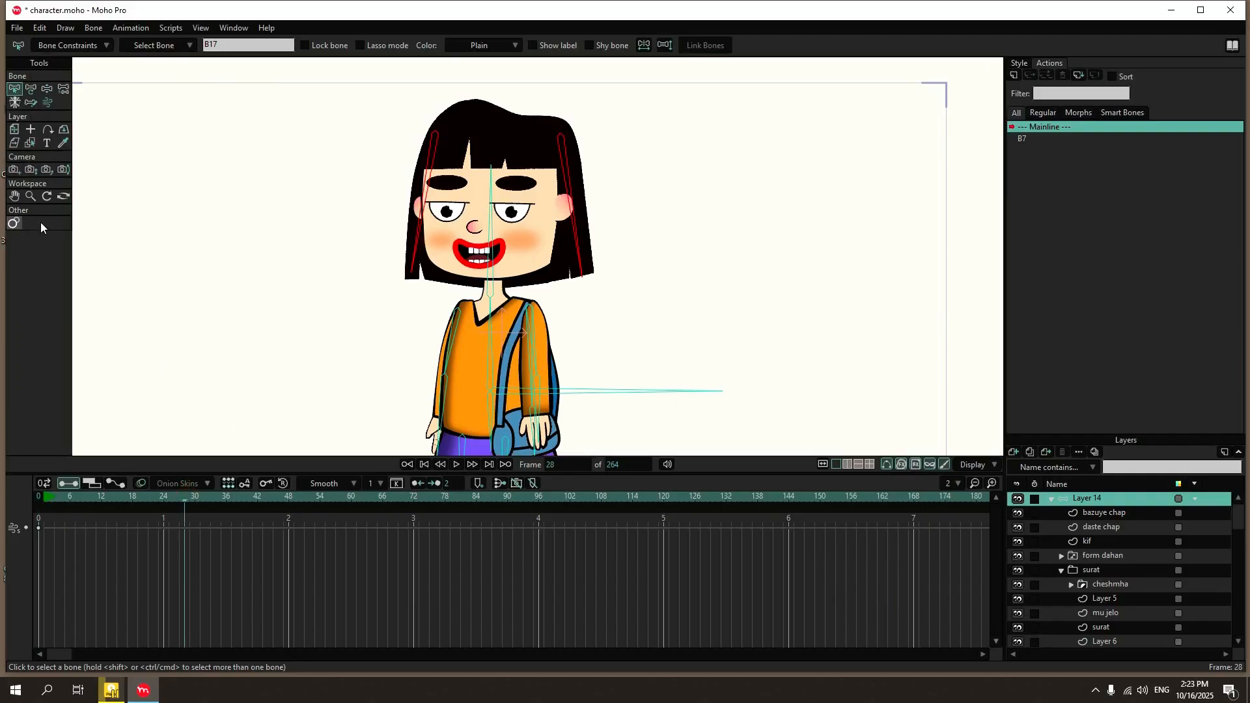
left_click(46, 88)
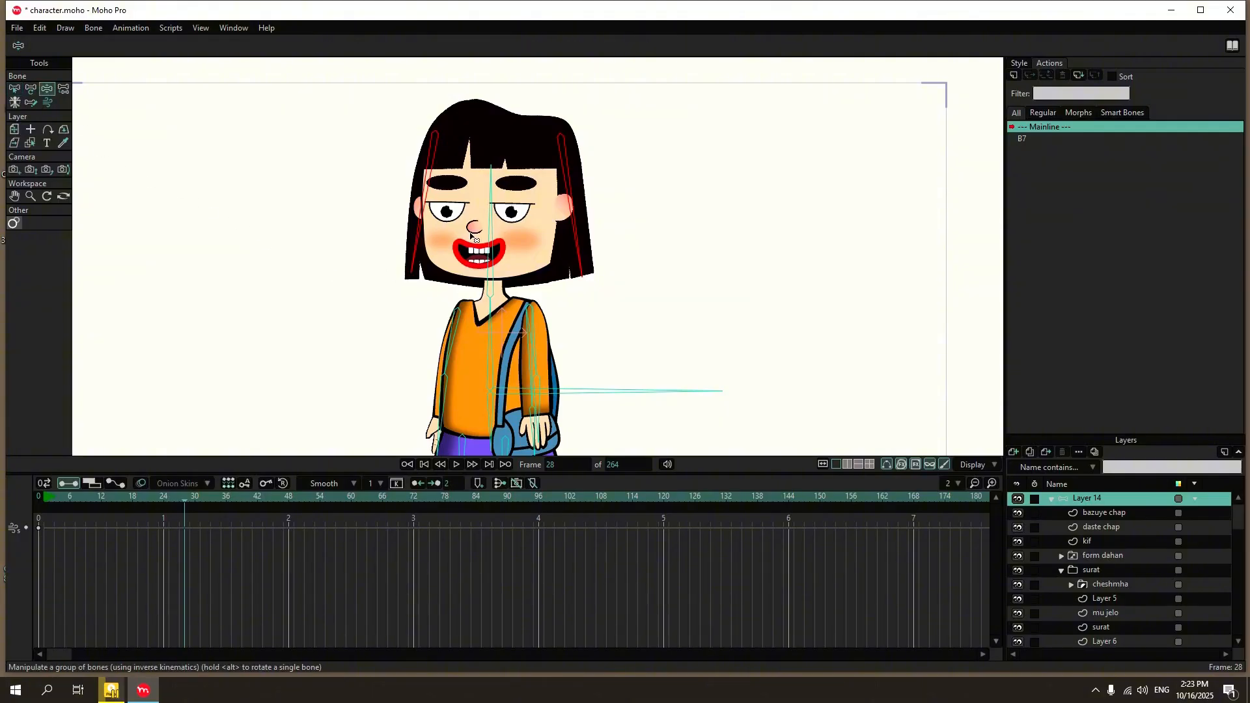
left_click_drag(471, 236, 496, 305)
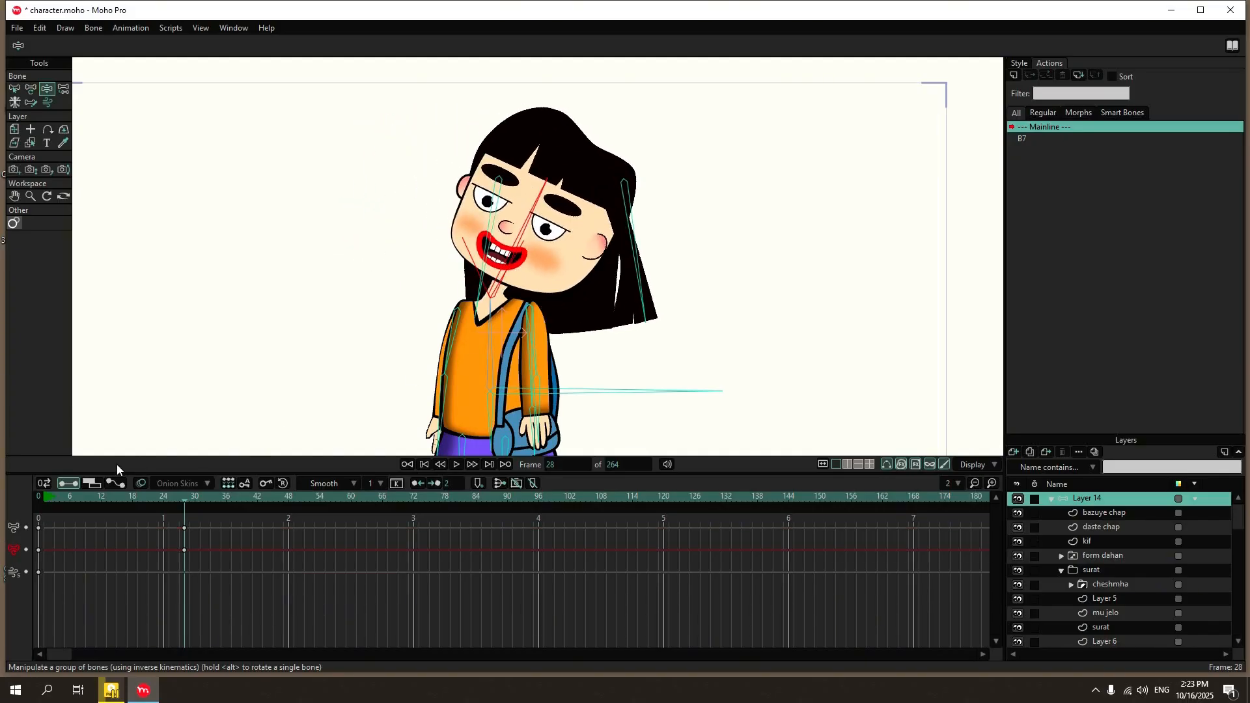
Delete the head-tilt test keyframes around frame 28 and return to frame 0.
left_click_drag(41, 494, 138, 545)
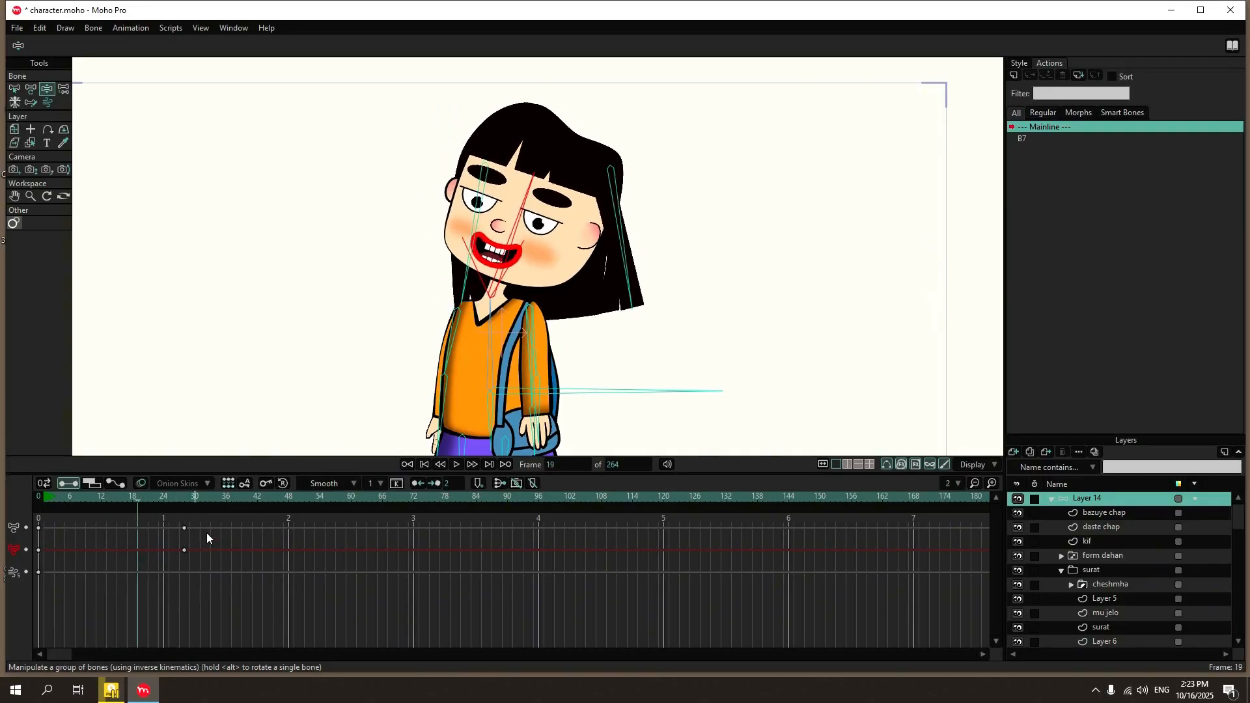
left_click_drag(223, 571, 157, 521)
key("Delete")
left_click(44, 484)
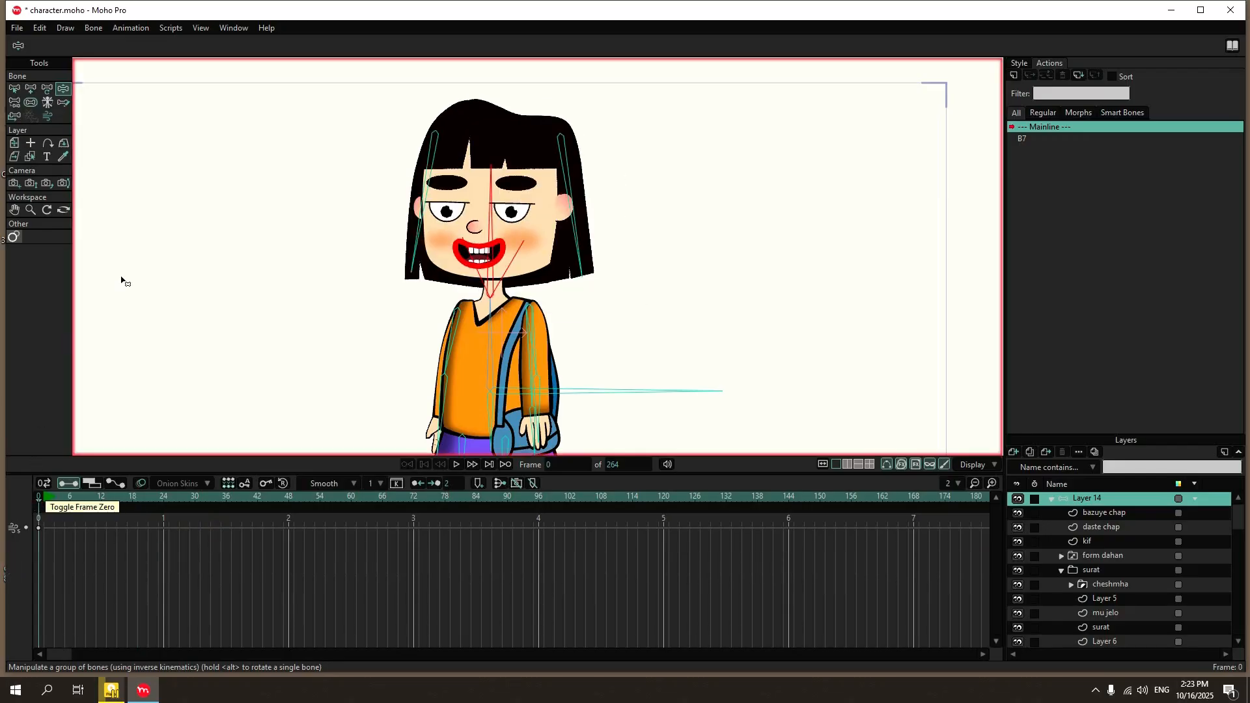
Turn off independent angle for hair bones B17 and B18 and enable angle dynamics with torque 2, spring 2 and damping 1.
left_click(14, 89)
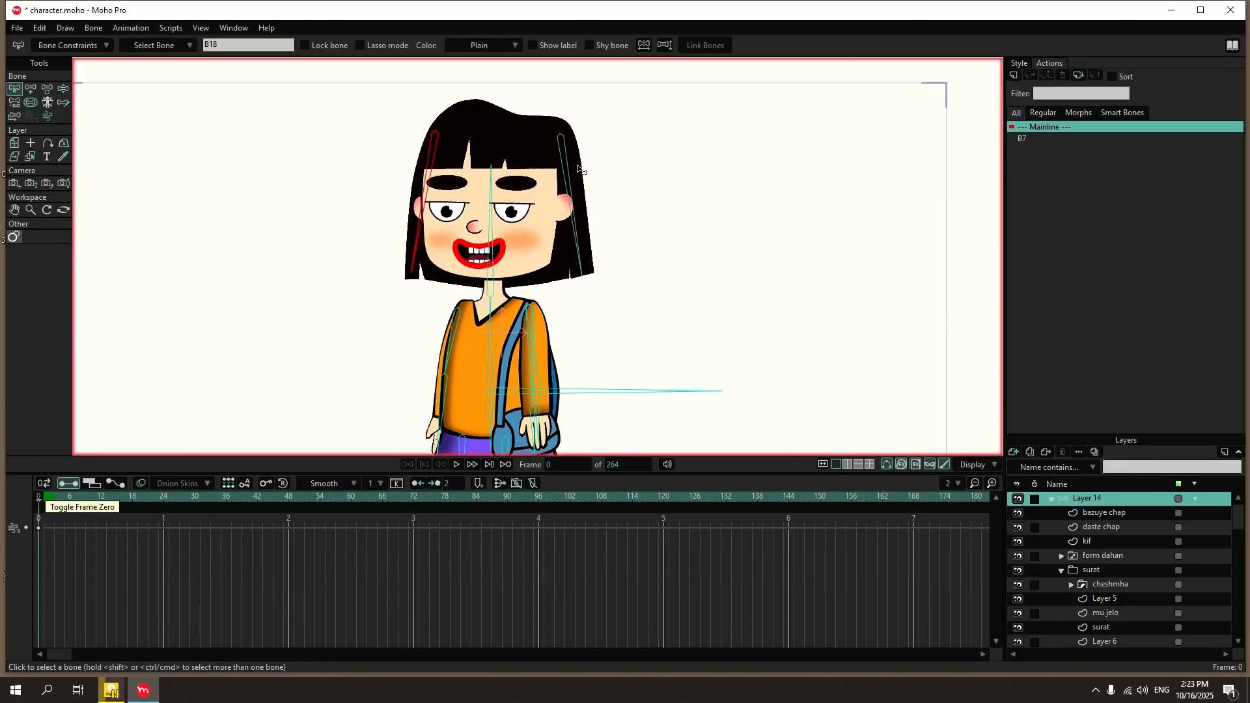
left_click(558, 149)
left_click(73, 46)
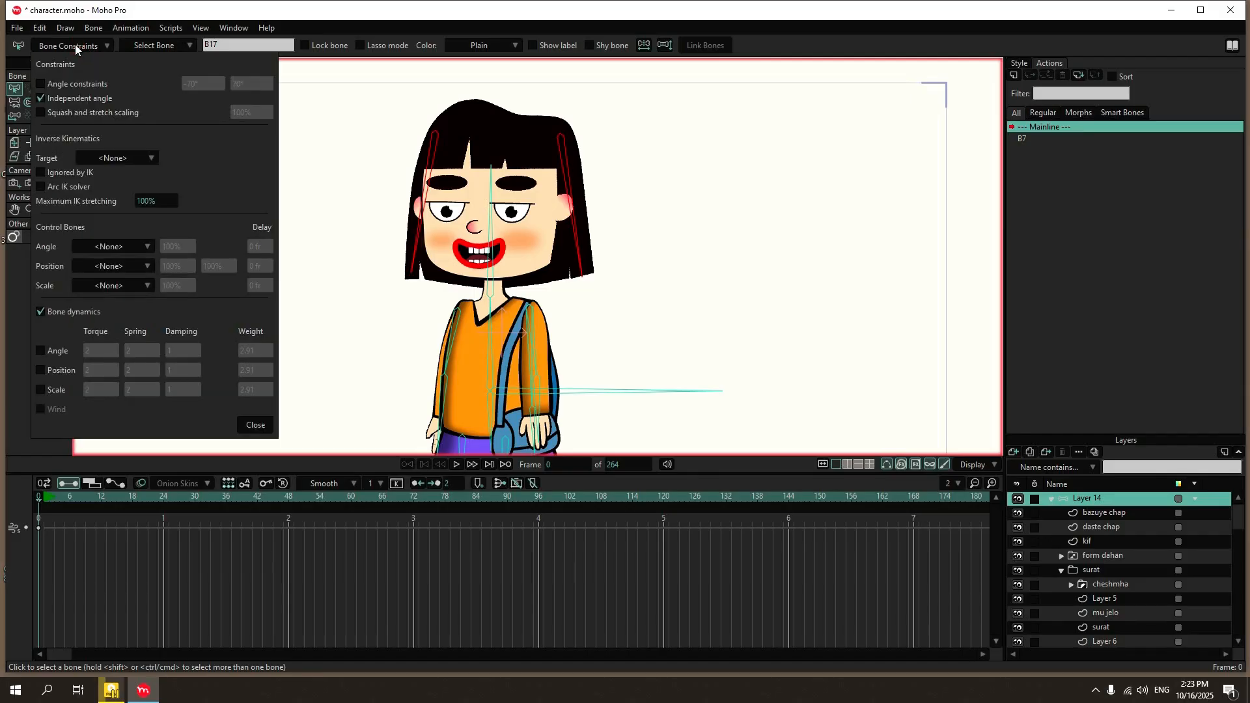
left_click(68, 100)
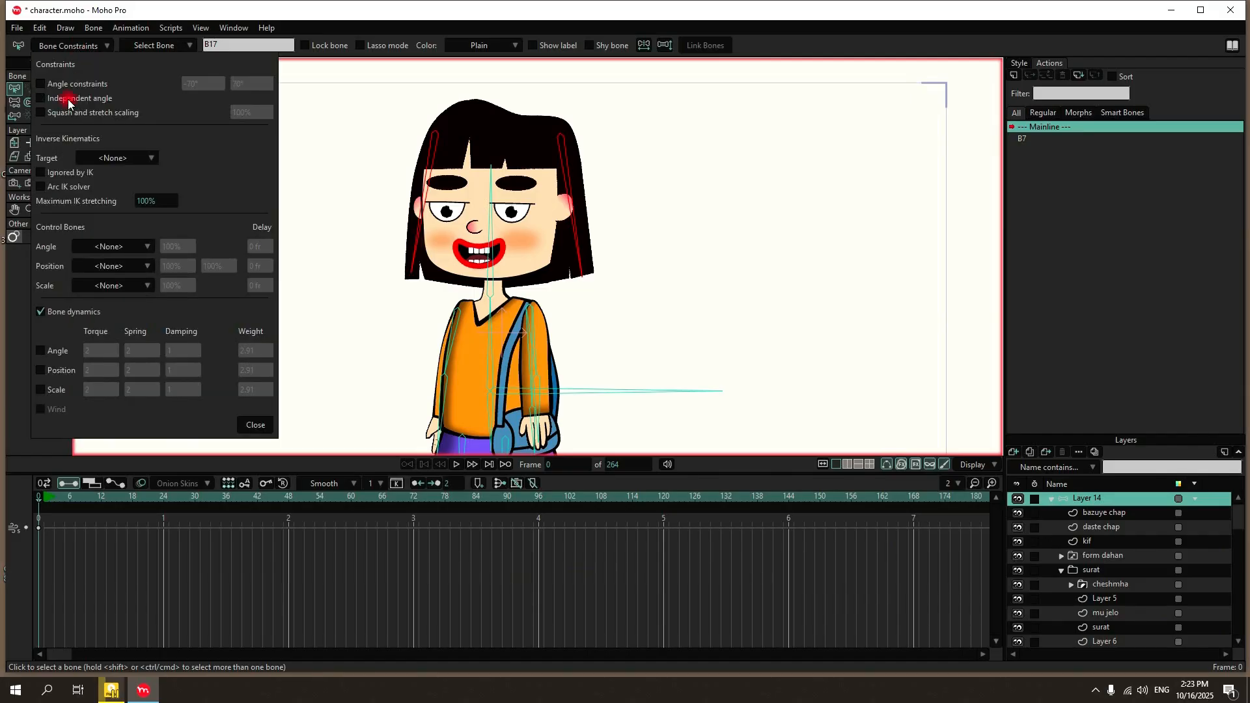
left_click(50, 357)
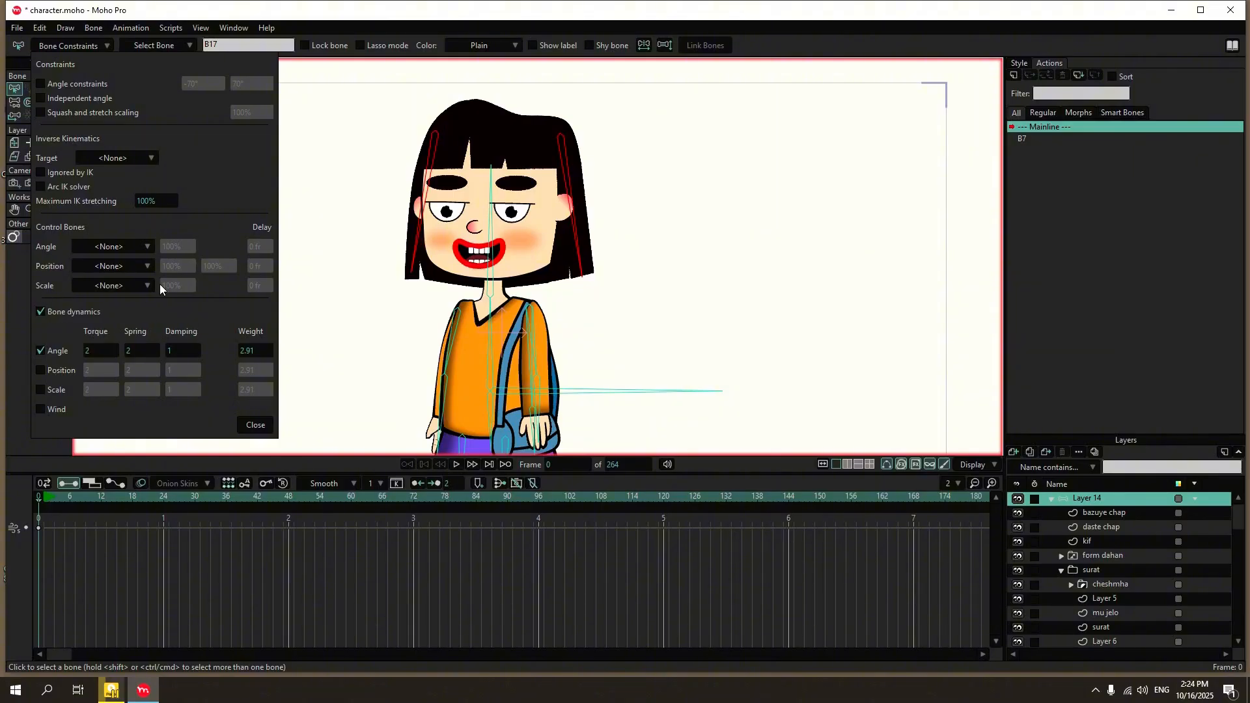
left_click(252, 428)
Pose the head bone with opposite tilts at frames 28 and 58 to test the hair dynamics.
left_click_drag(78, 499, 184, 499)
left_click(46, 89)
left_click_drag(461, 236, 430, 267)
left_click(340, 499)
left_click_drag(455, 208, 509, 209)
Play the animation from the start to check how the hair bones follow the head tilts.
left_click(44, 499)
left_click(457, 464)
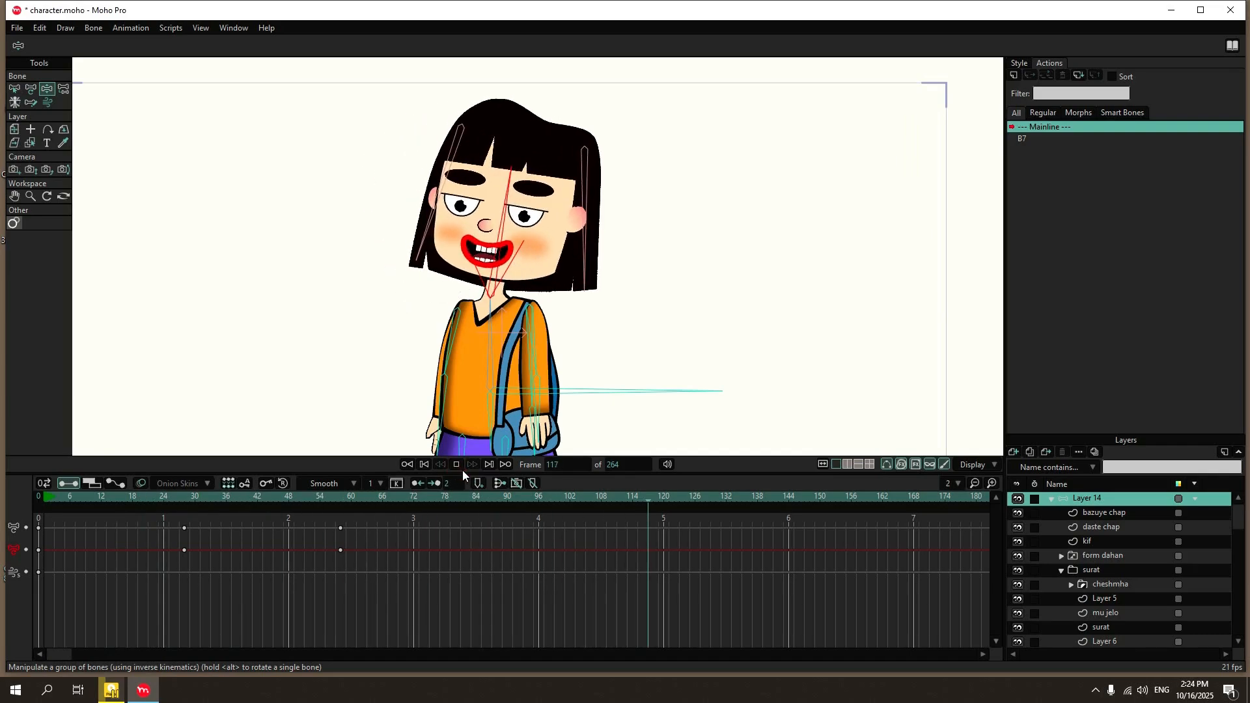
left_click(458, 466)
left_click_drag(40, 504, 20, 527)
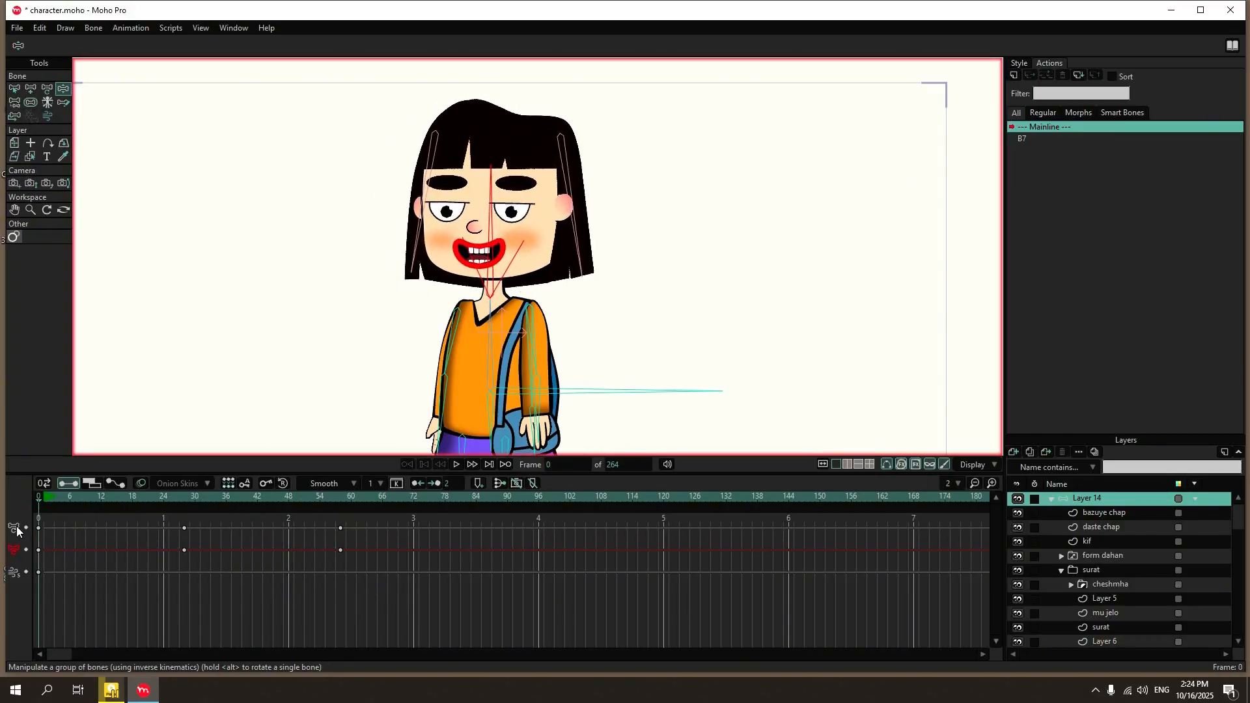
left_click(456, 464)
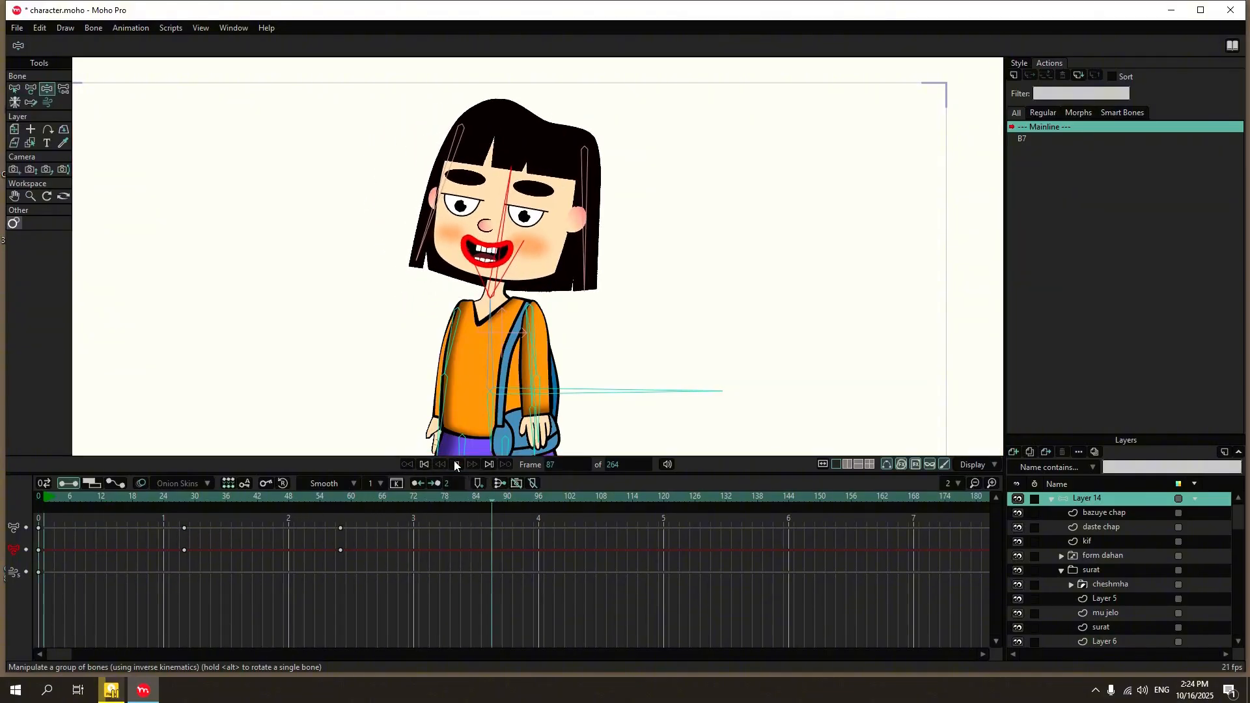
left_click(457, 463)
Set the animation's end frame to 96 and play back the shortened range.
left_click(619, 461)
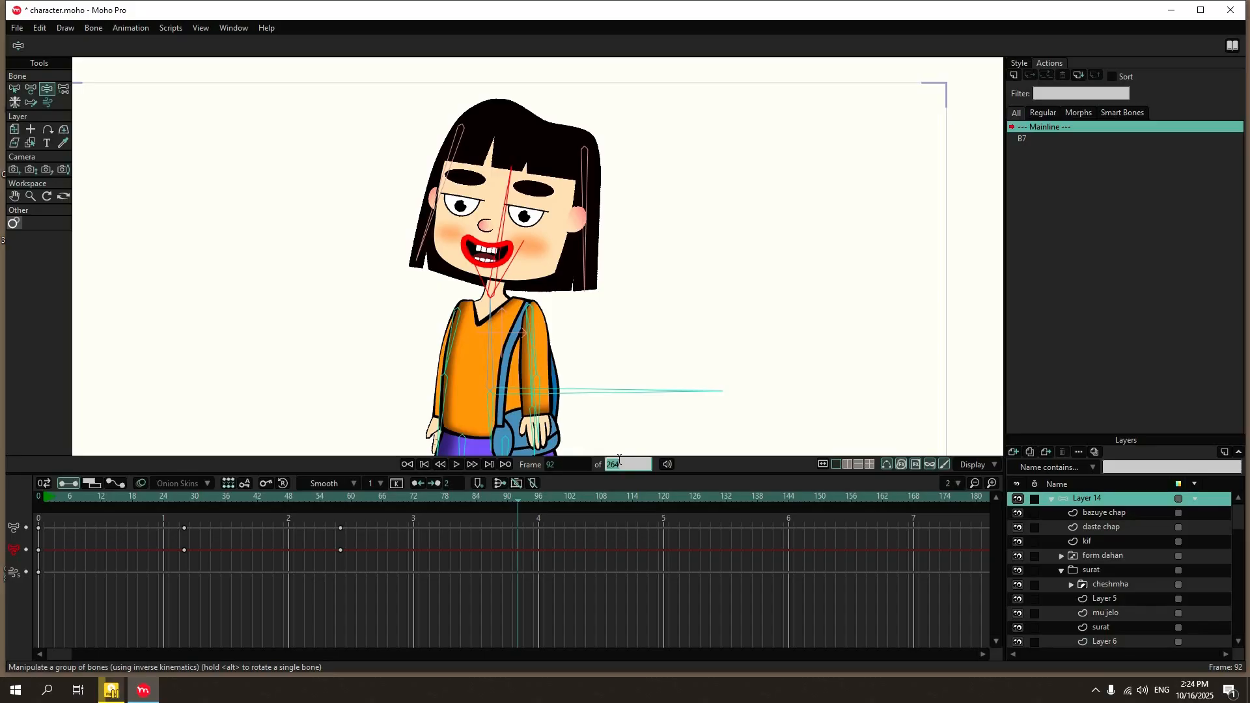
type("96")
key("Return")
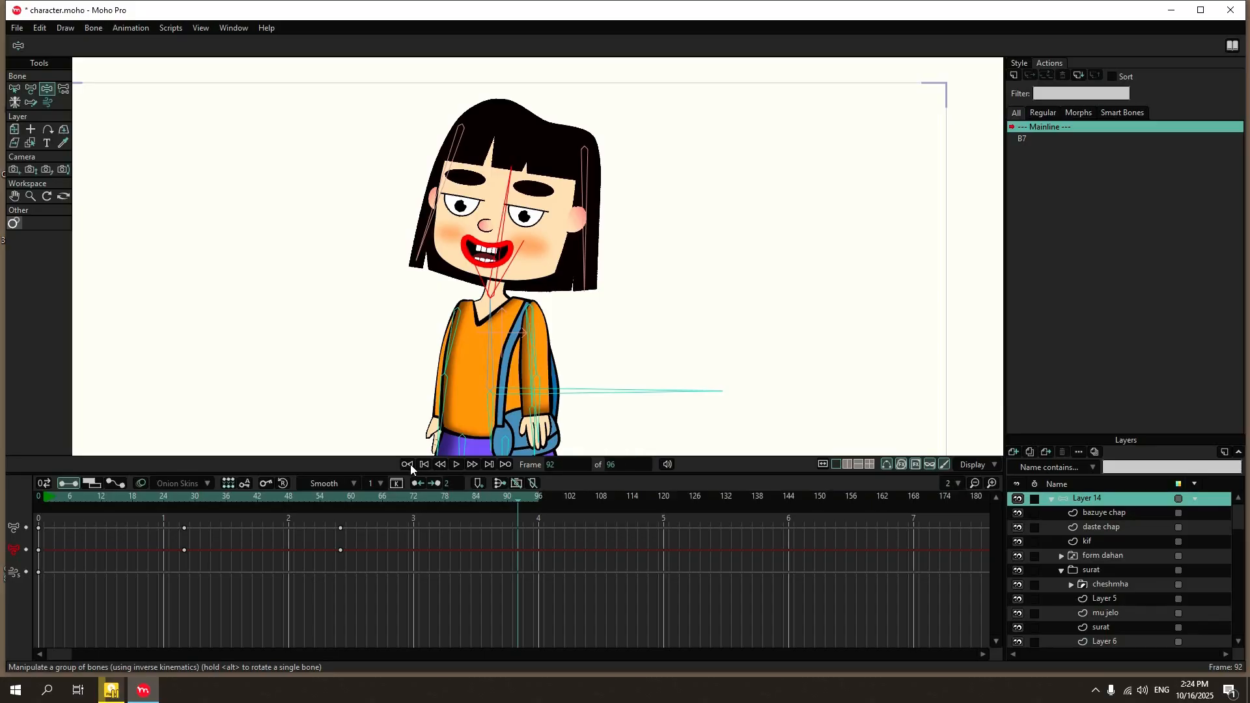
left_click(456, 464)
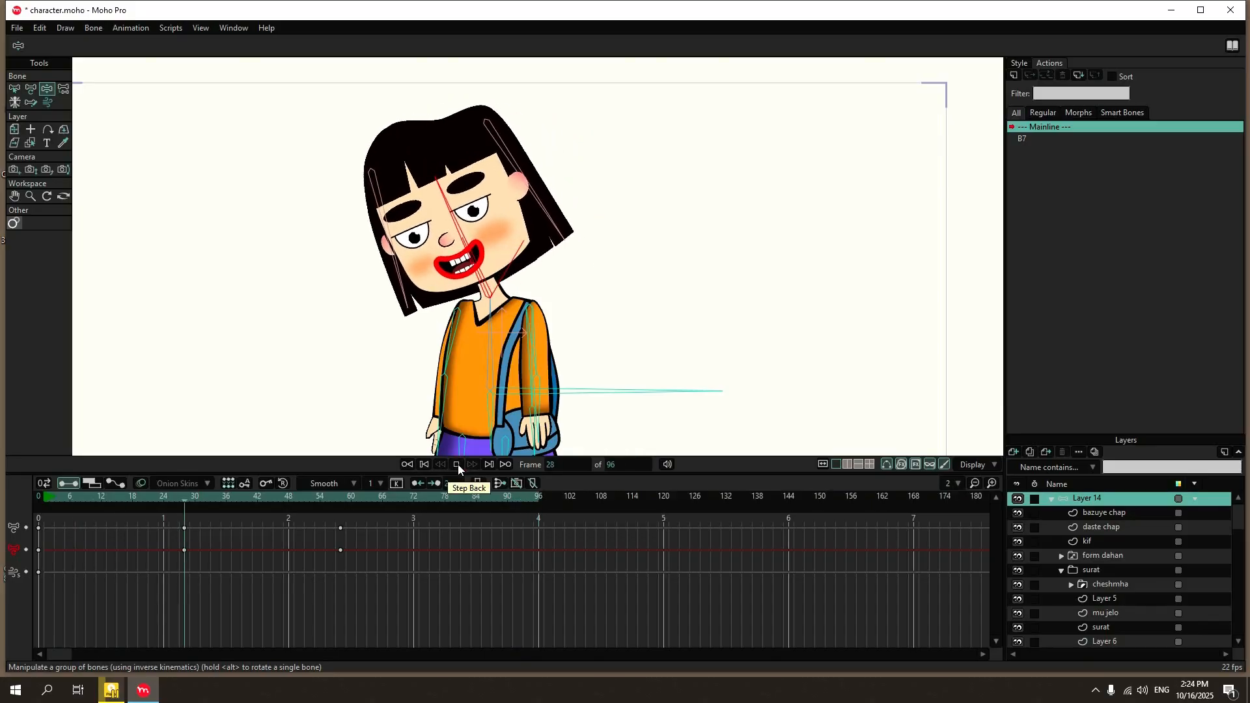
left_click(459, 464)
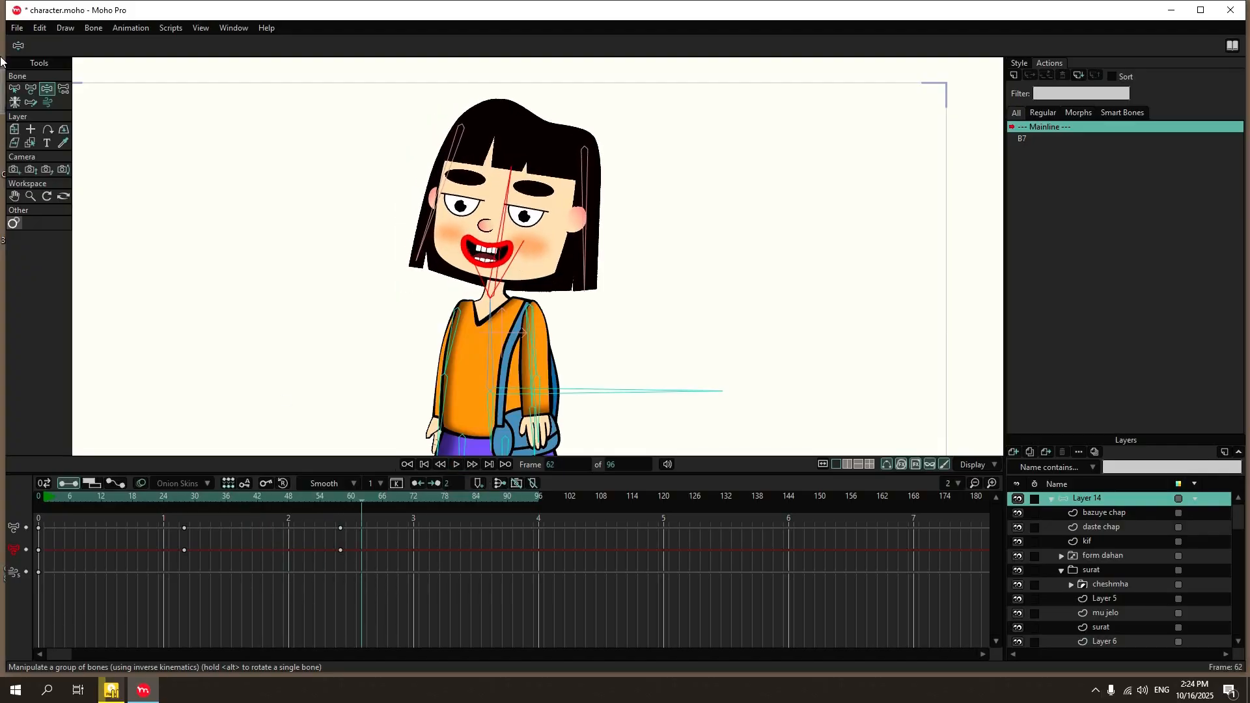
Preview the animation to examine the hair movement outside the workspace.
left_click(18, 29)
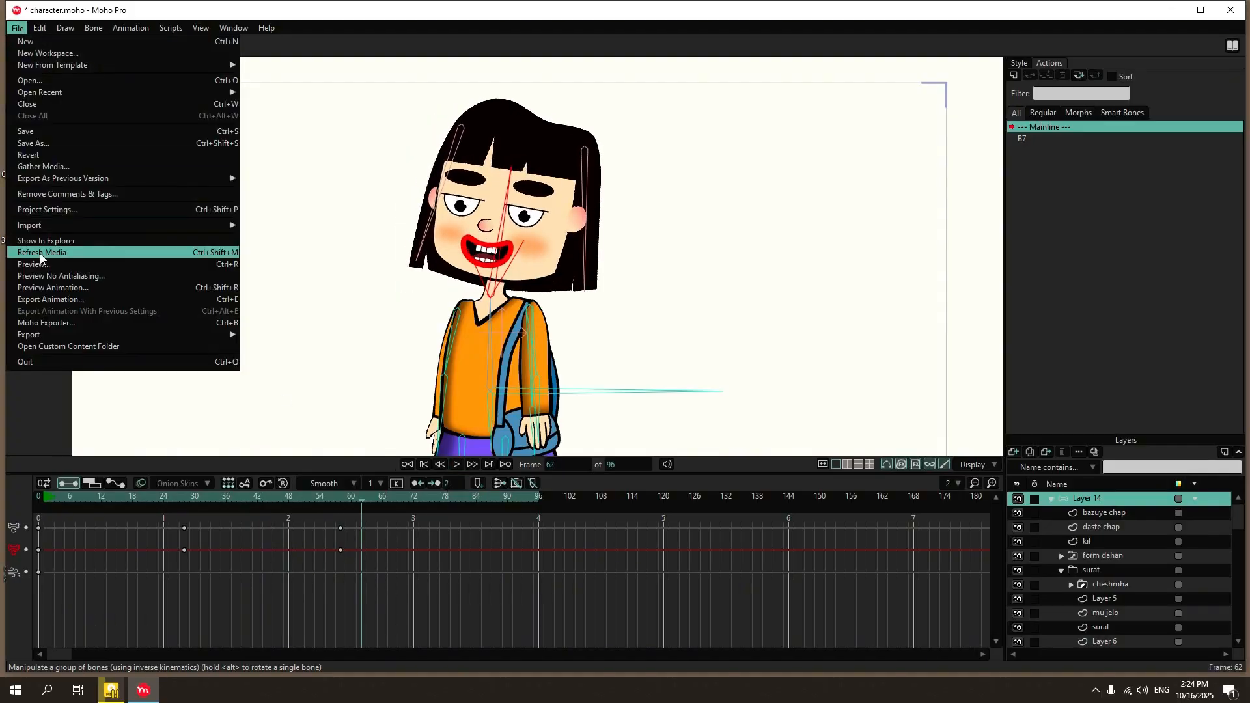
left_click(106, 290)
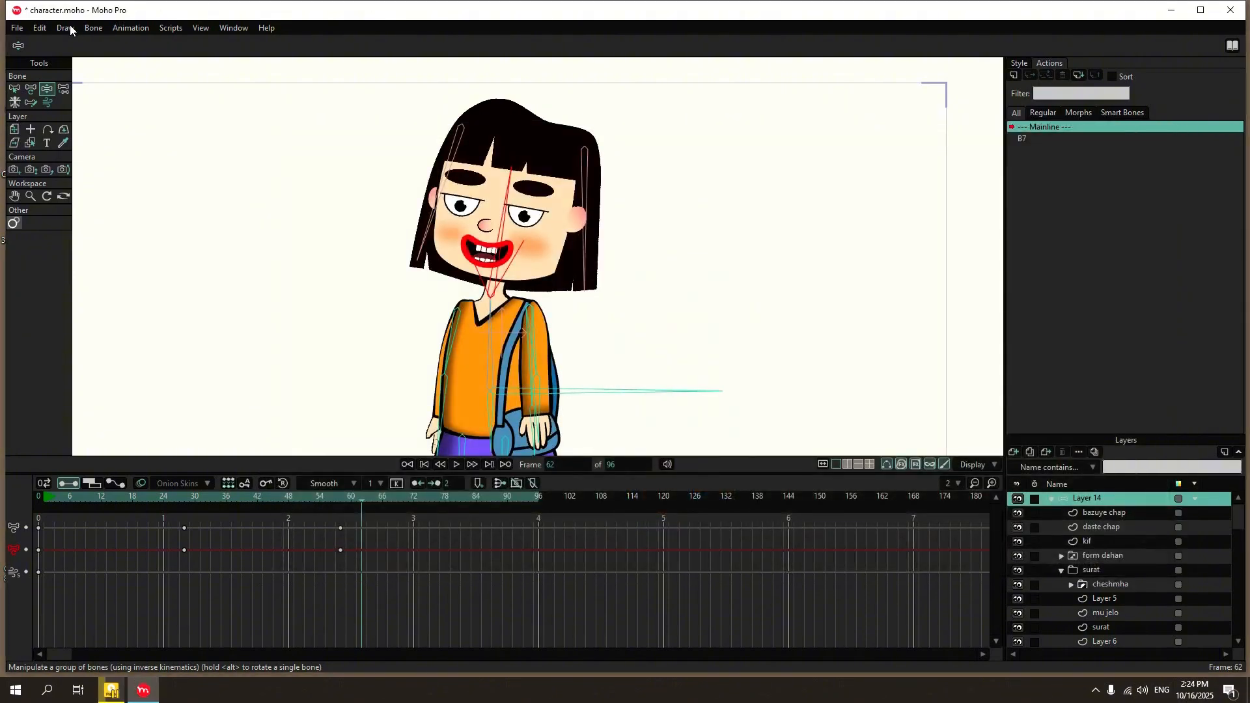
left_click(16, 28)
left_click(413, 133)
Delete the test keyframes at frames 28 and 58 and return to frame 0.
left_click(11, 92)
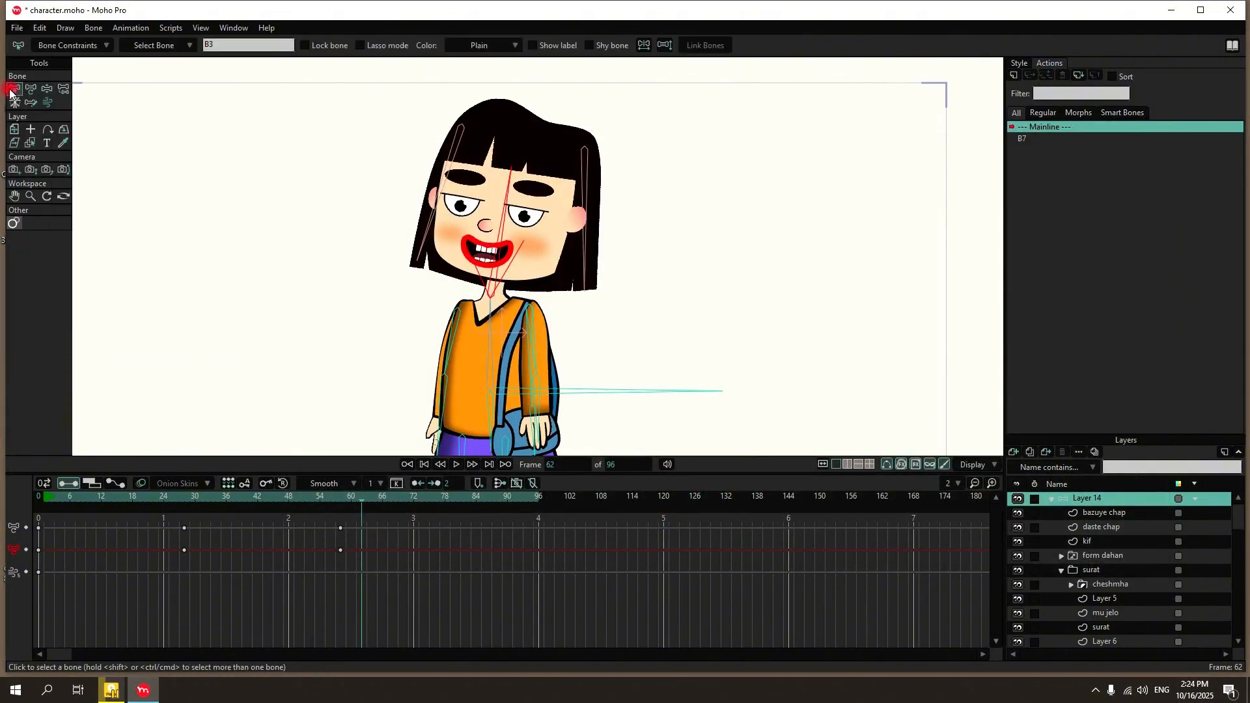
left_click_drag(366, 529, 25, 612)
key("Delete")
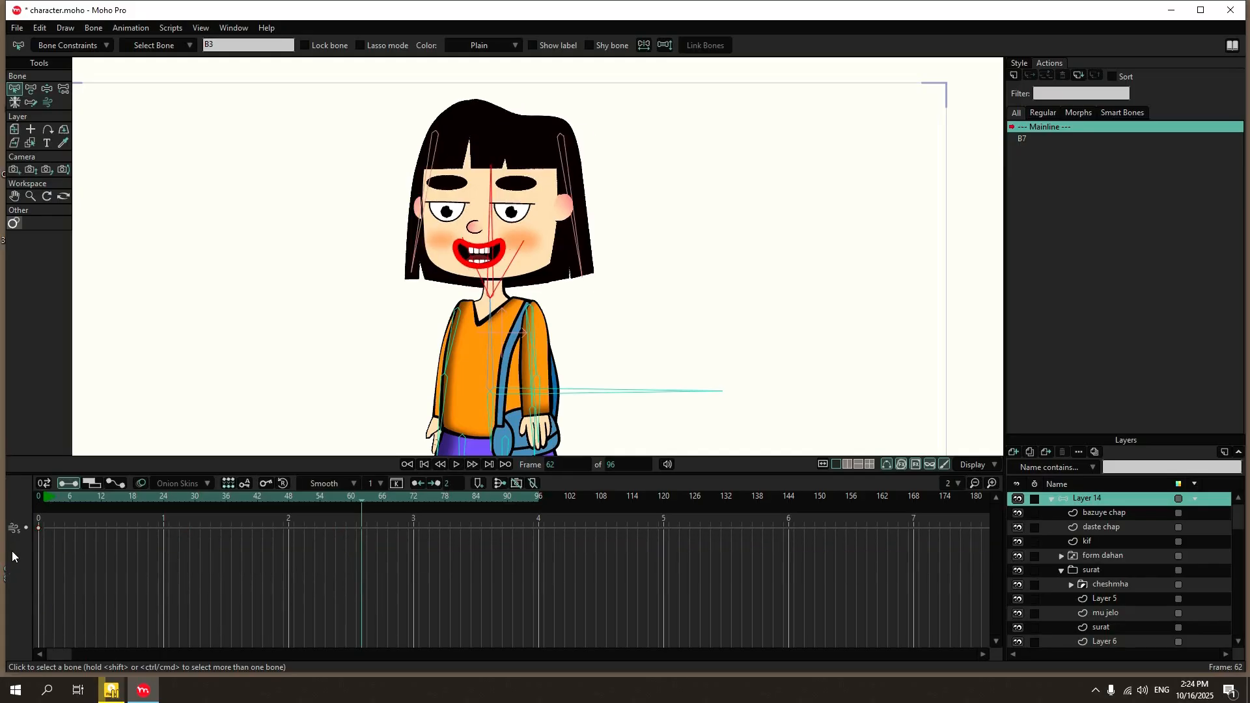
left_click(37, 497)
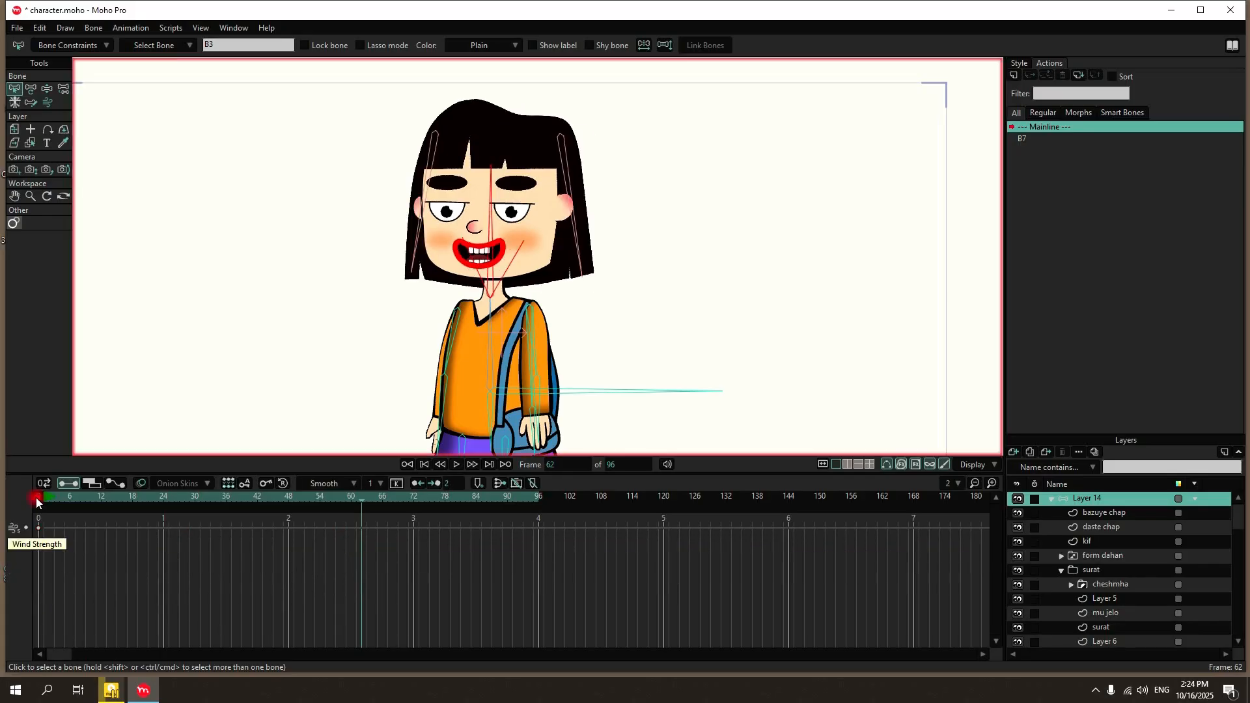
Select both hair bones, B17 and B18, and enable independent angle together with their angle dynamics.
left_click(430, 170)
left_click(570, 176)
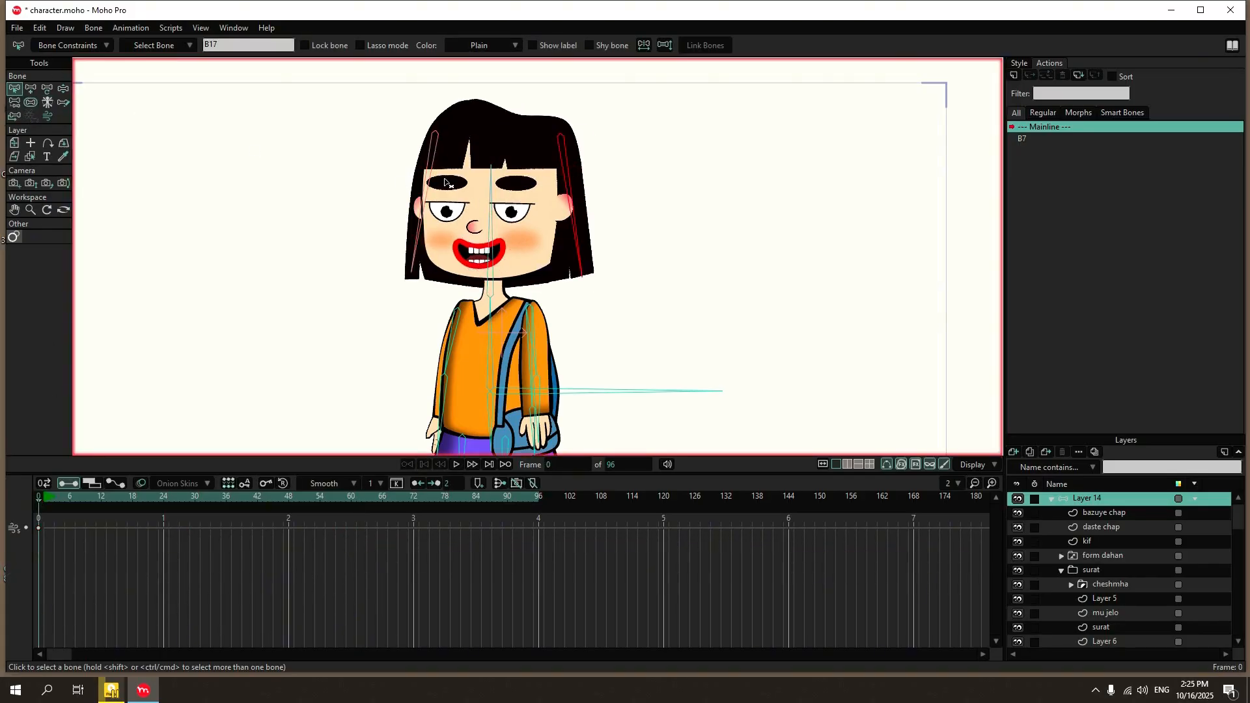
left_click(432, 182, "shift")
left_click(577, 124)
left_click(84, 46)
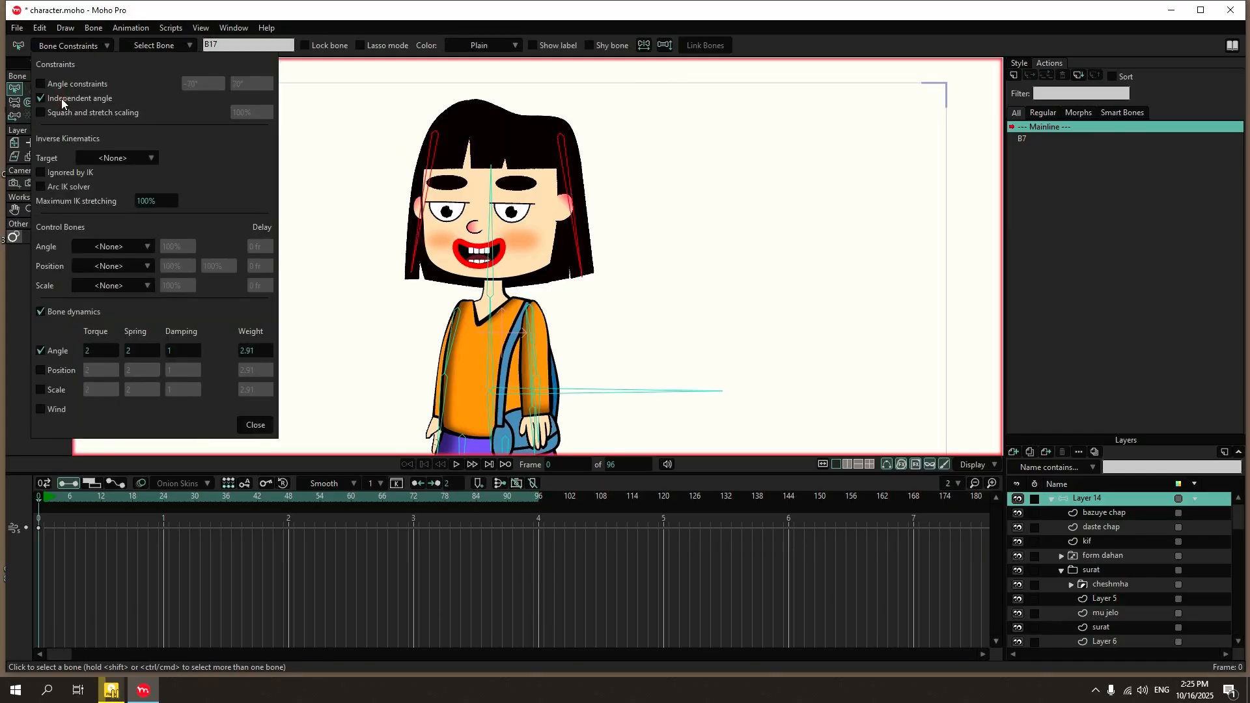
left_click(284, 458)
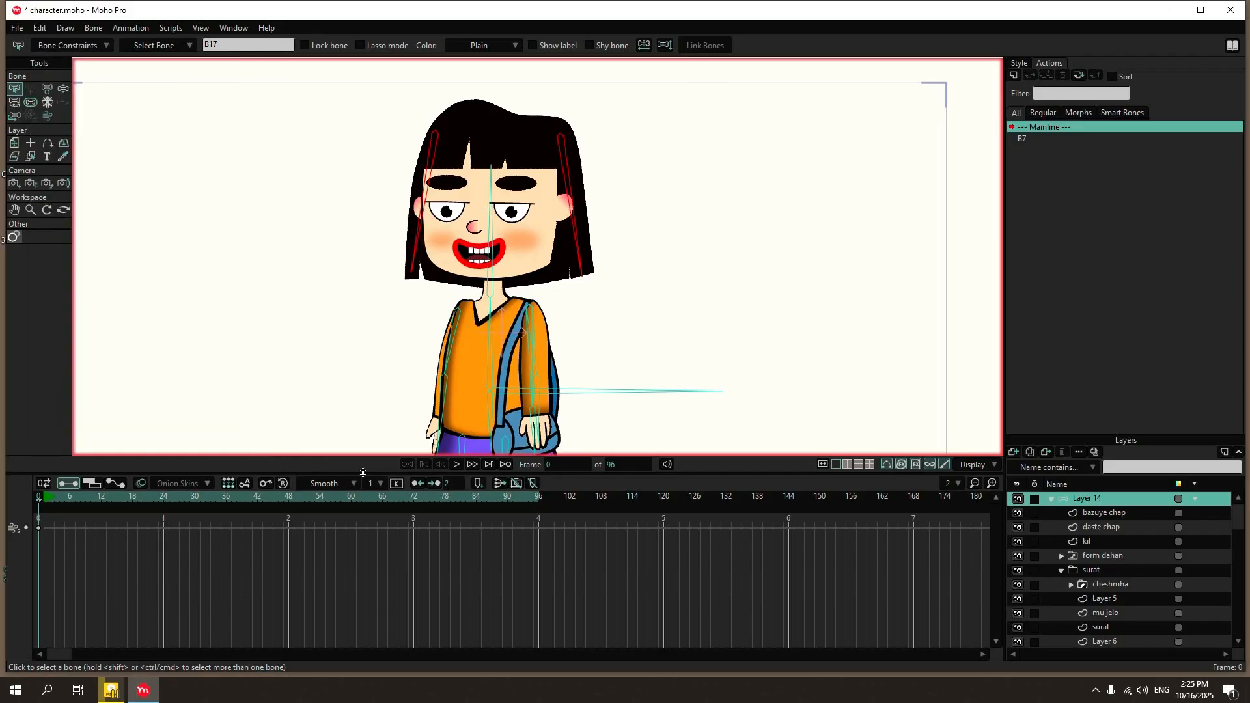
Tilt the head bone in different directions at frames 37 and 76 and play the animation to test the hair bones.
left_click(233, 495)
left_click(47, 89)
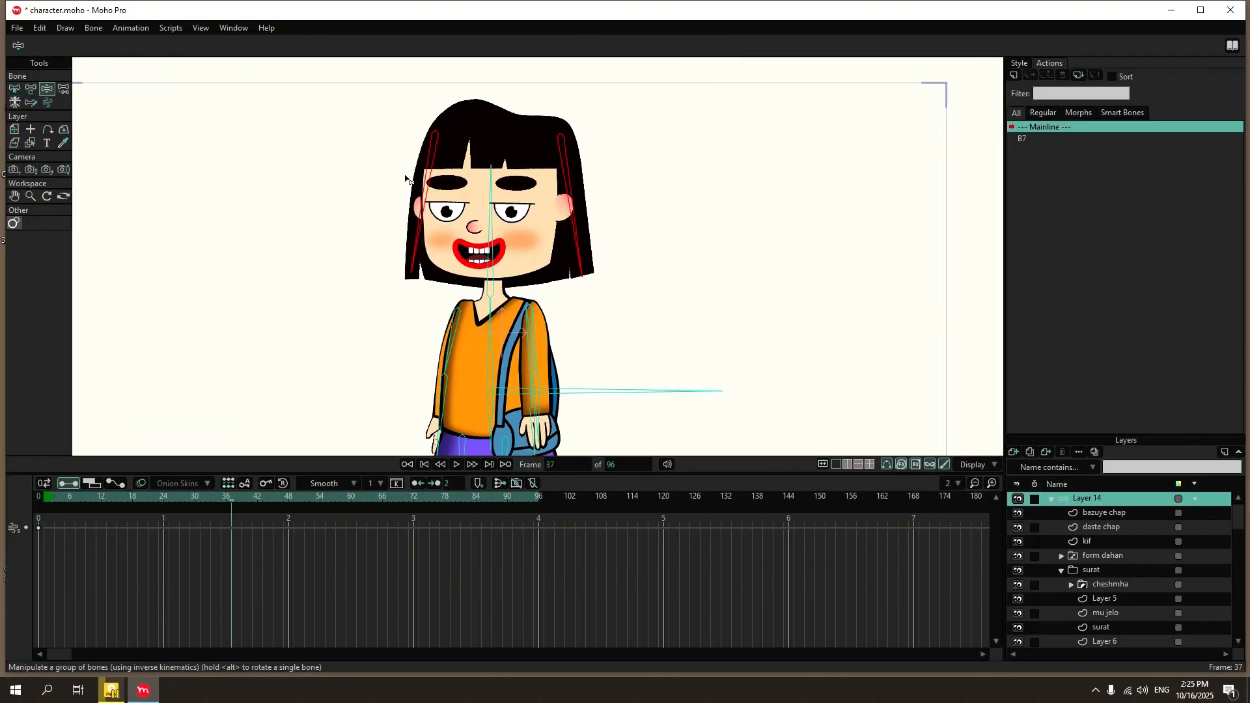
left_click_drag(494, 215, 525, 215)
left_click(434, 497)
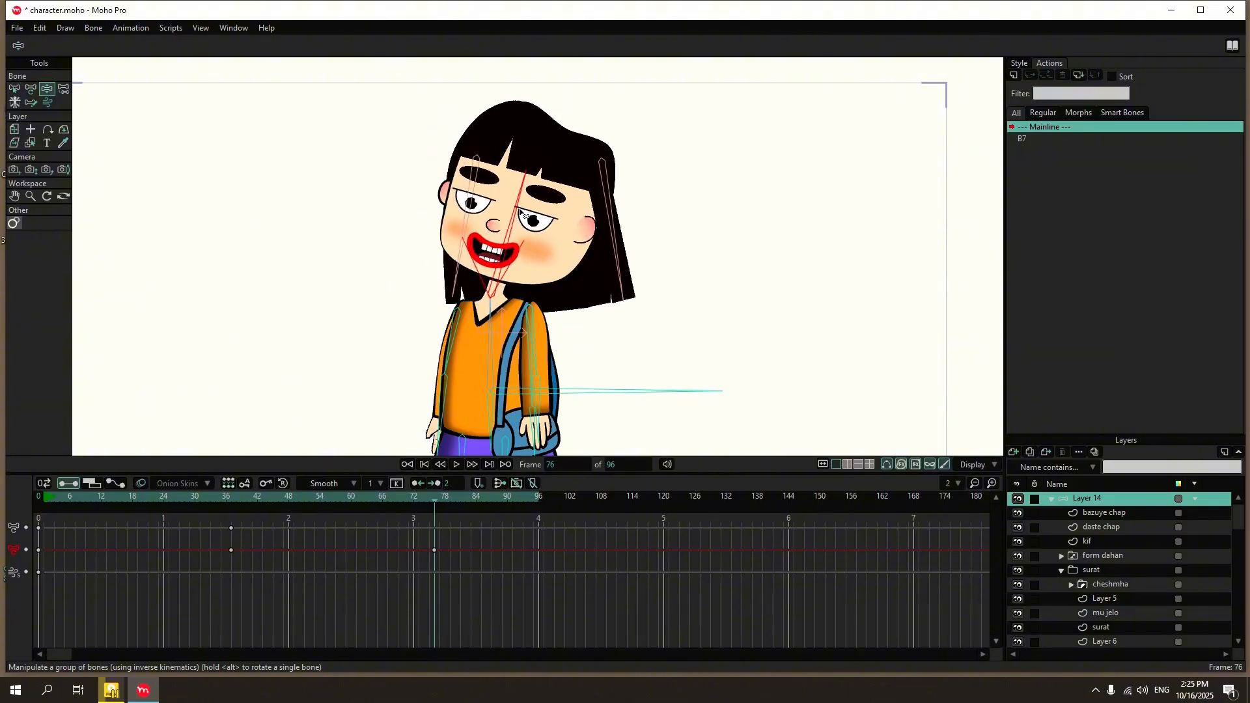
left_click(457, 466)
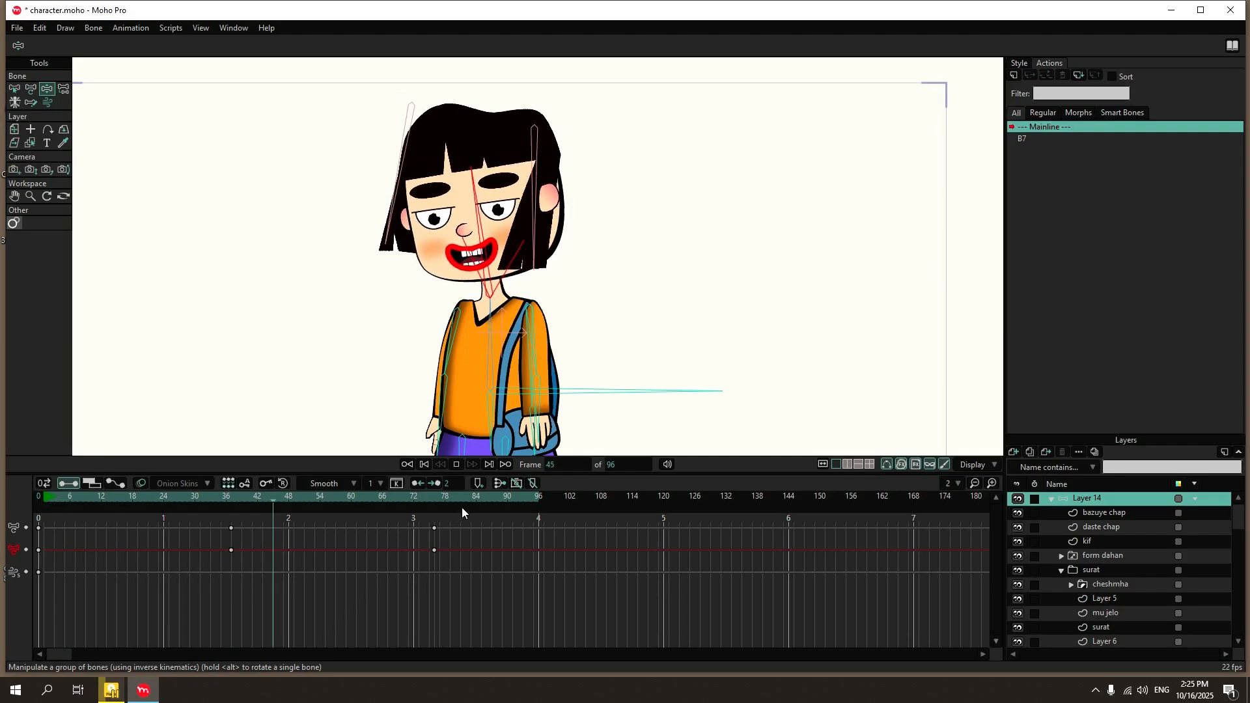
left_click(458, 464)
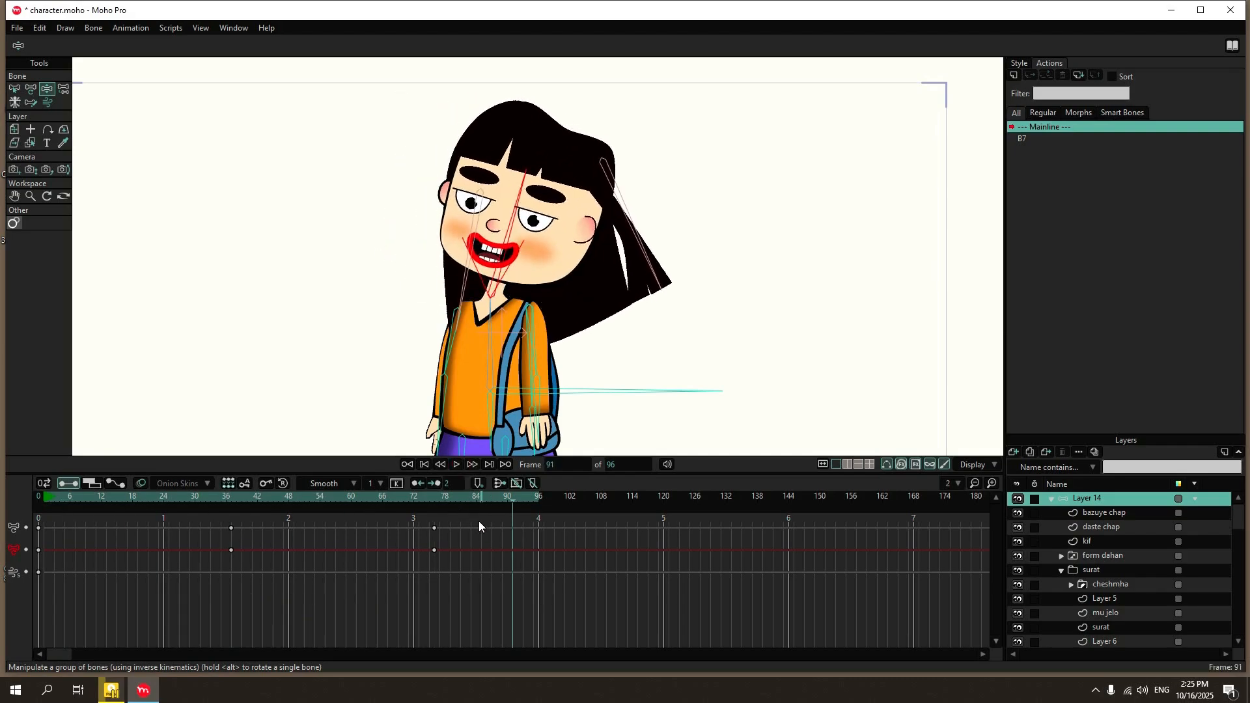
Delete the test keyframes at frames 37 and 76 and return to frame 0.
left_click_drag(479, 521, 150, 620)
key("Delete")
left_click(35, 497)
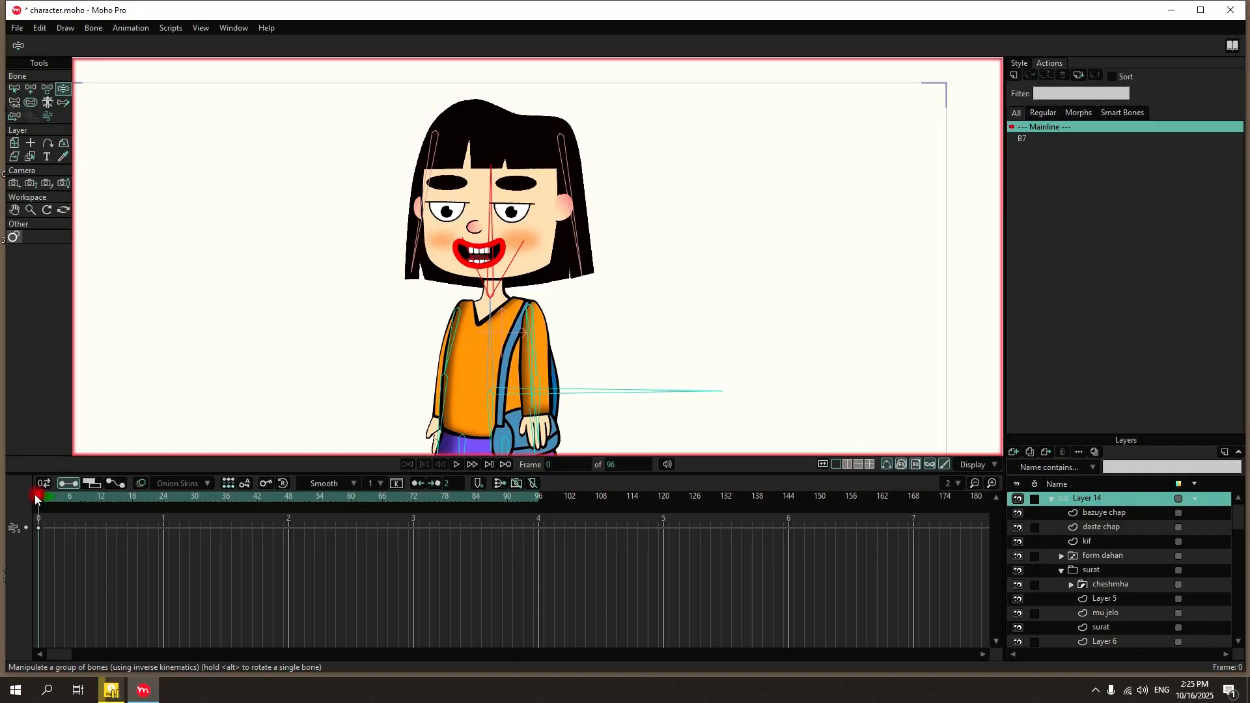
For both hair bones, disable angle dynamics, keep independent angle enabled and add angle constraints from -25° to 35°.
left_click(14, 87)
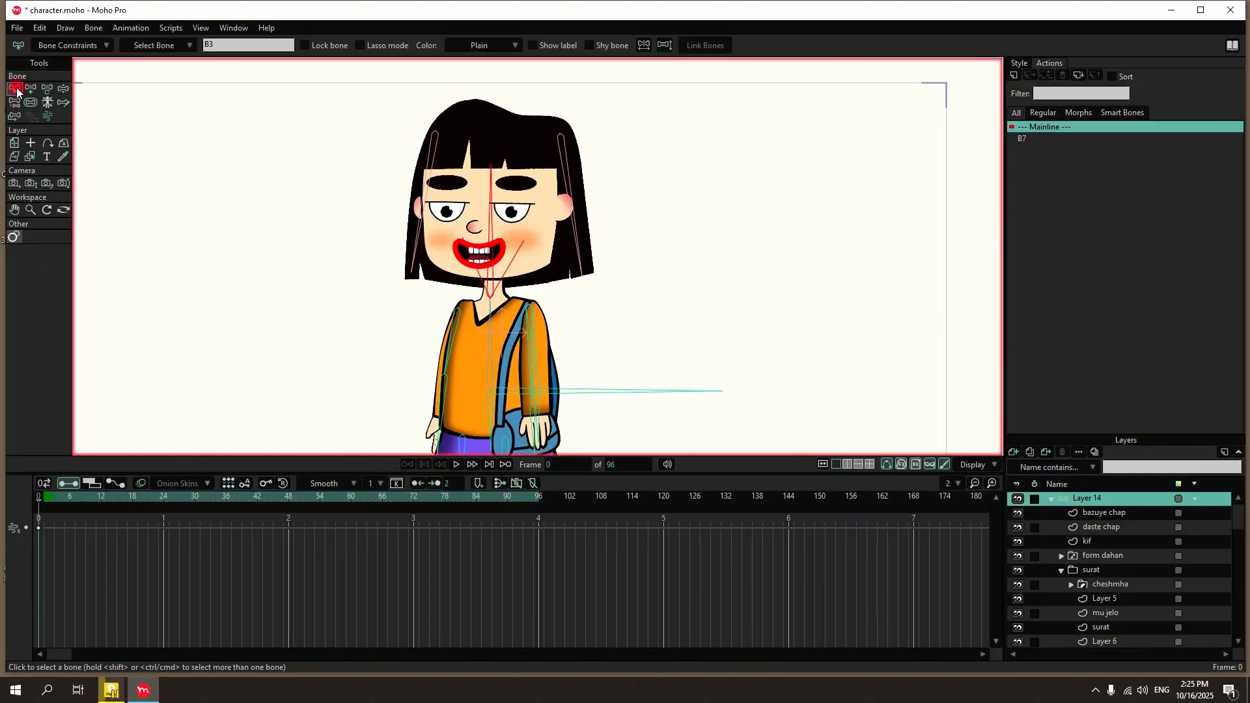
left_click(45, 45)
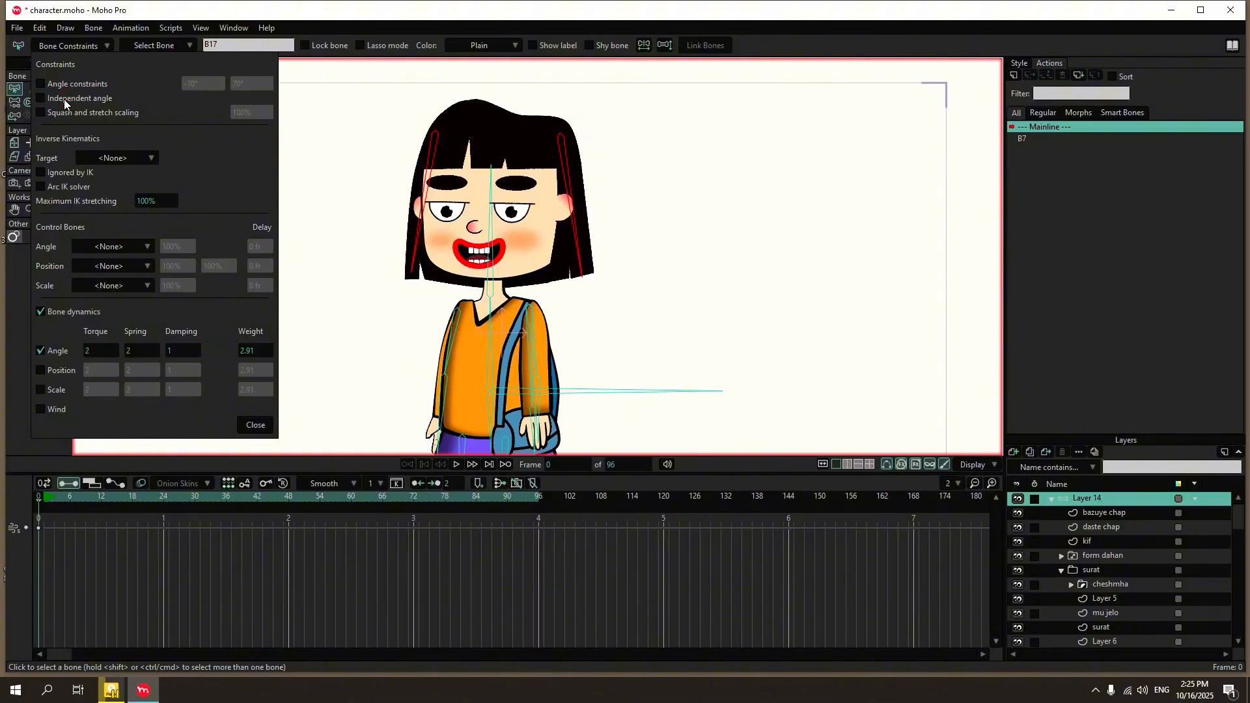
left_click(54, 352)
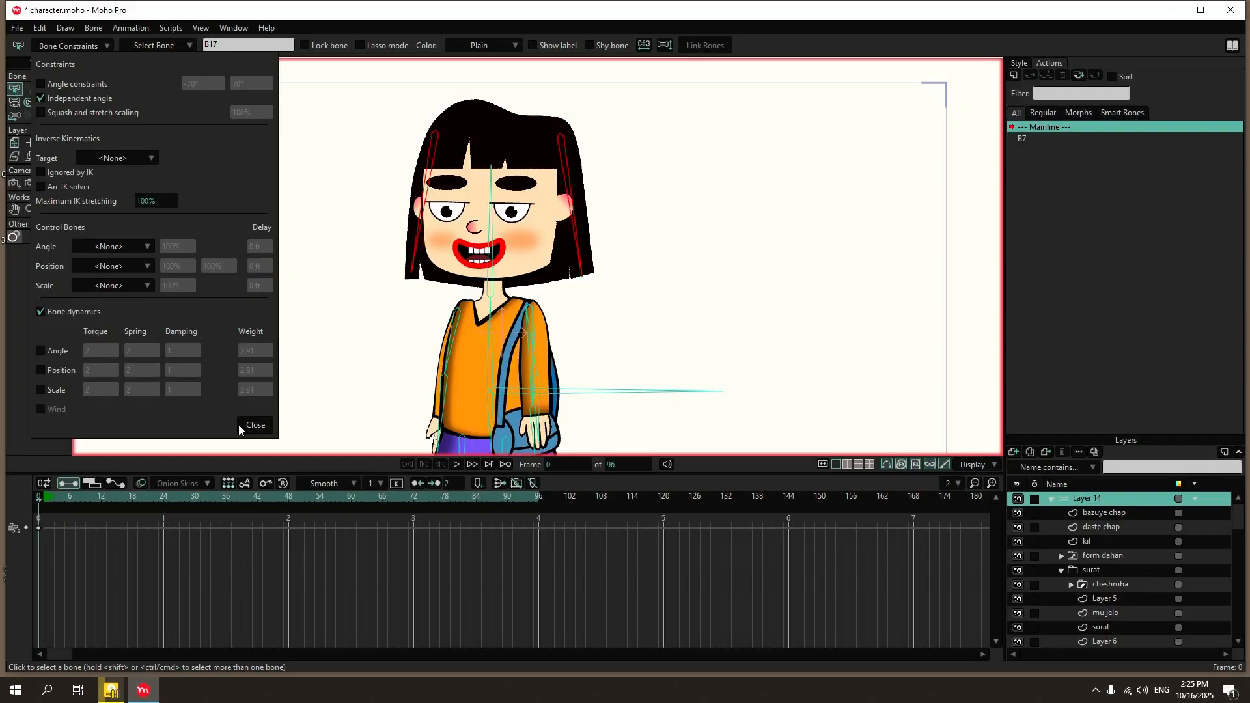
left_click(73, 83)
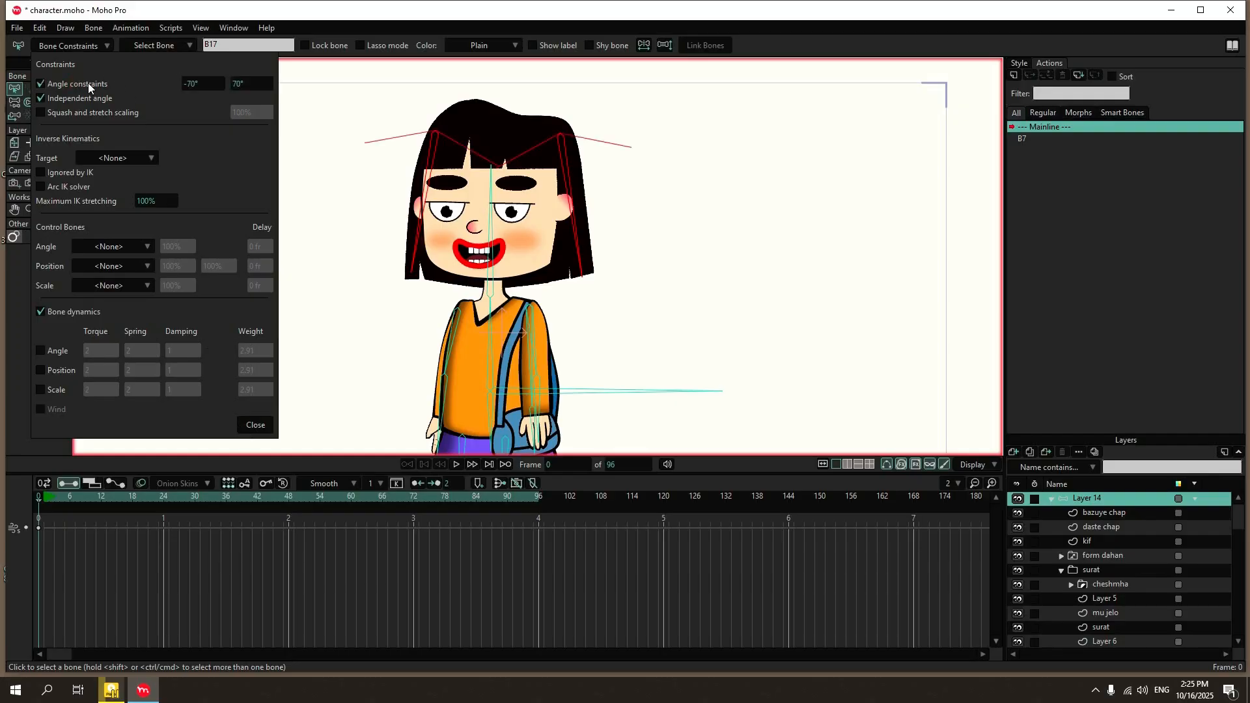
mouse_move(214, 82)
left_mouse_down()
mouse_move(193, 85)
mouse_move(244, 92)
mouse_move(223, 90)
left_mouse_up()
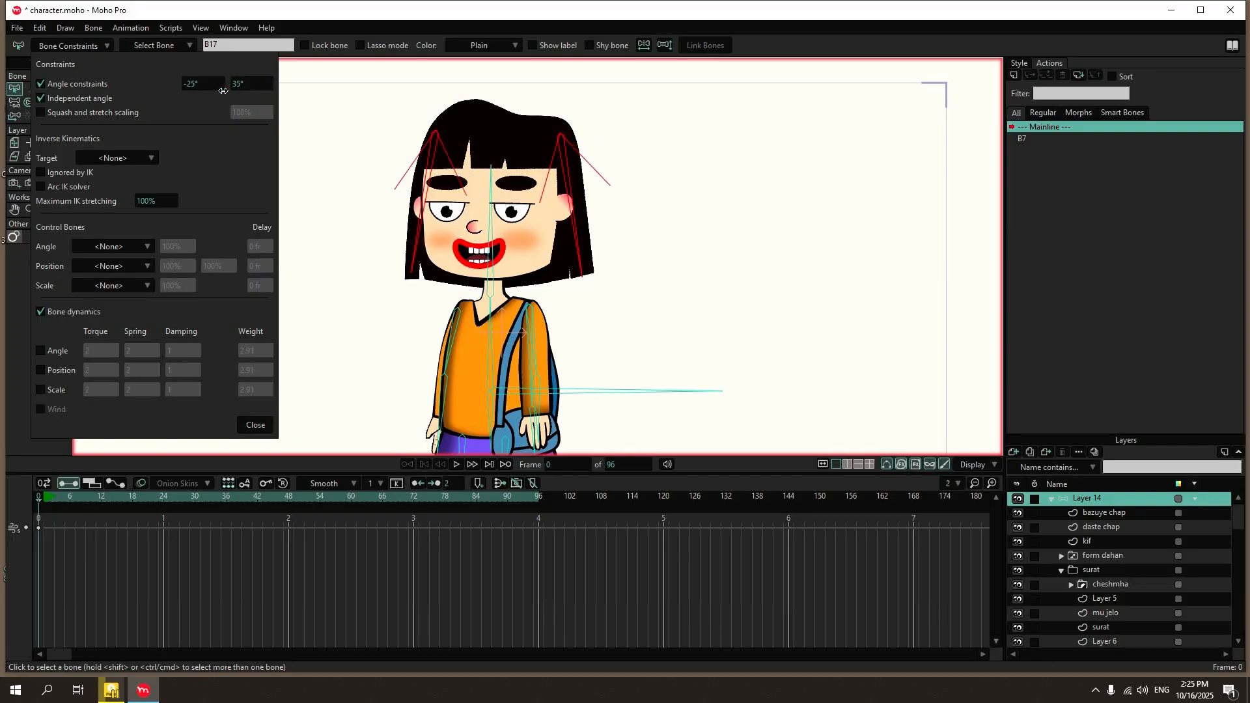
left_click(248, 426)
Tilt the head bone in opposite directions at frames 24 and 54 and play the animation to test the constrained hair.
left_click(456, 464)
left_click(456, 464)
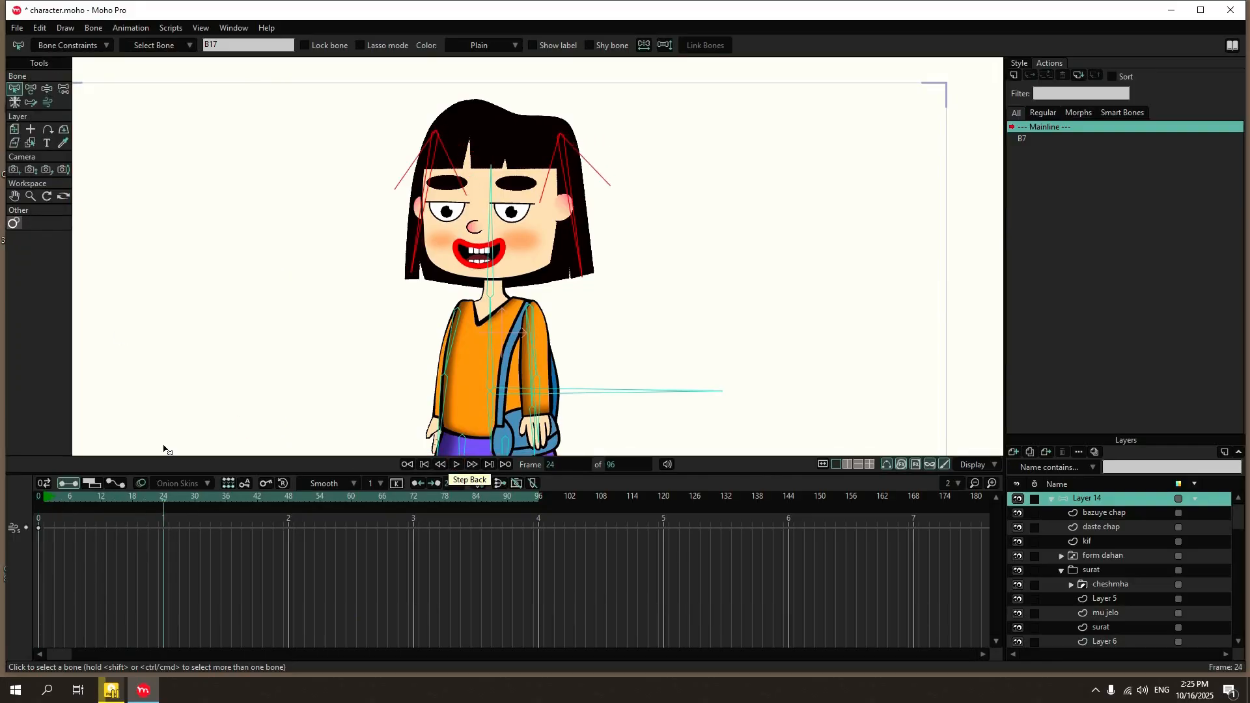
left_click(45, 91)
left_click_drag(460, 245, 441, 255)
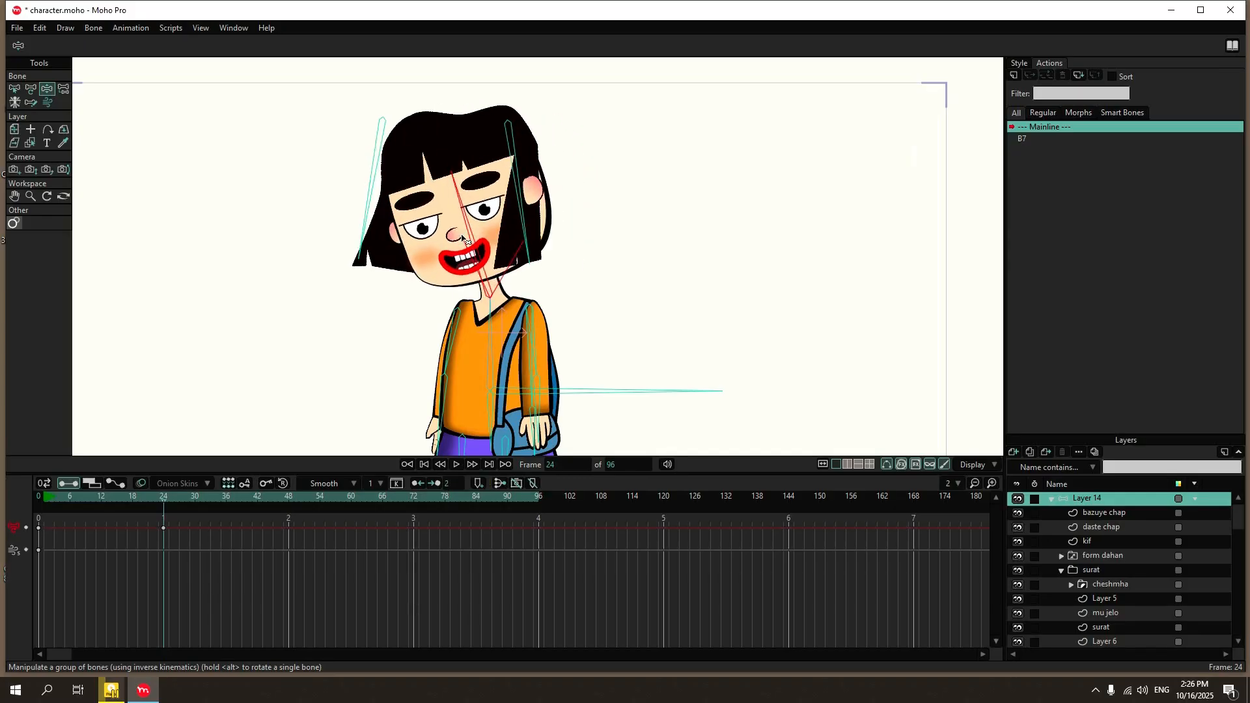
left_click_drag(465, 307, 512, 241)
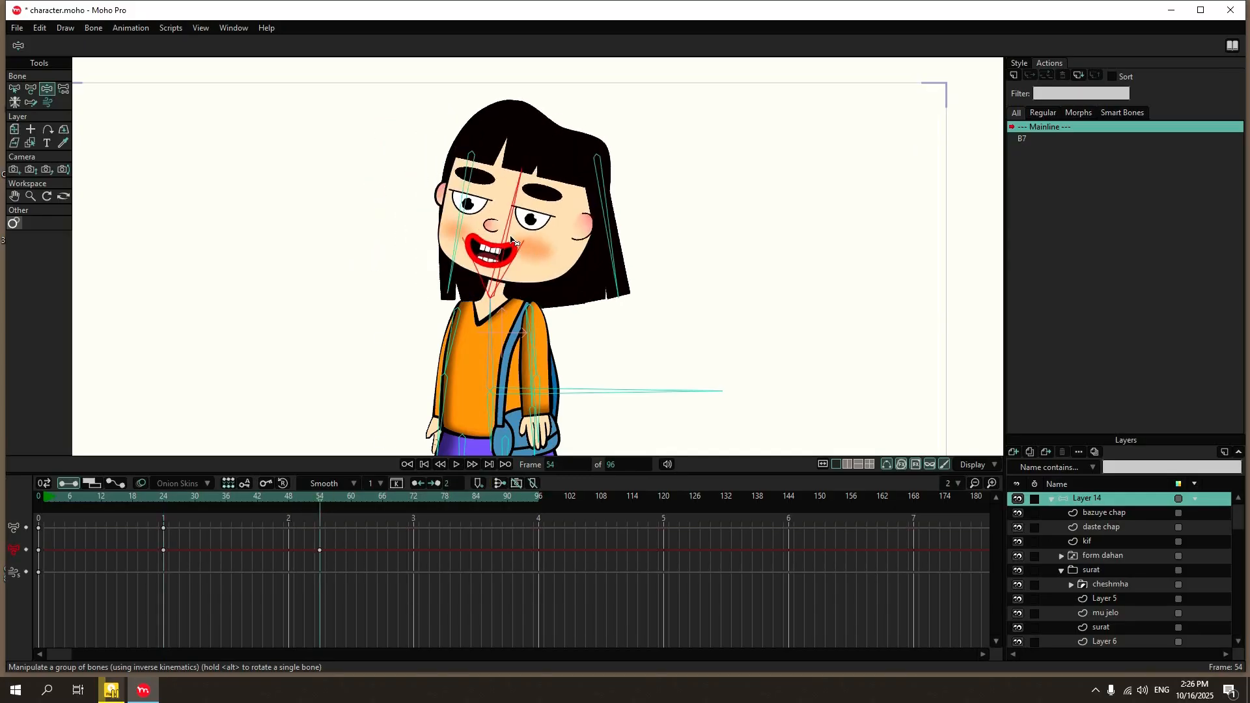
left_click(454, 464)
Delete the test keyframes at frames 24 and 54 and select the mu jelo hair layer.
left_click_drag(393, 527, 1, 619)
key("Delete")
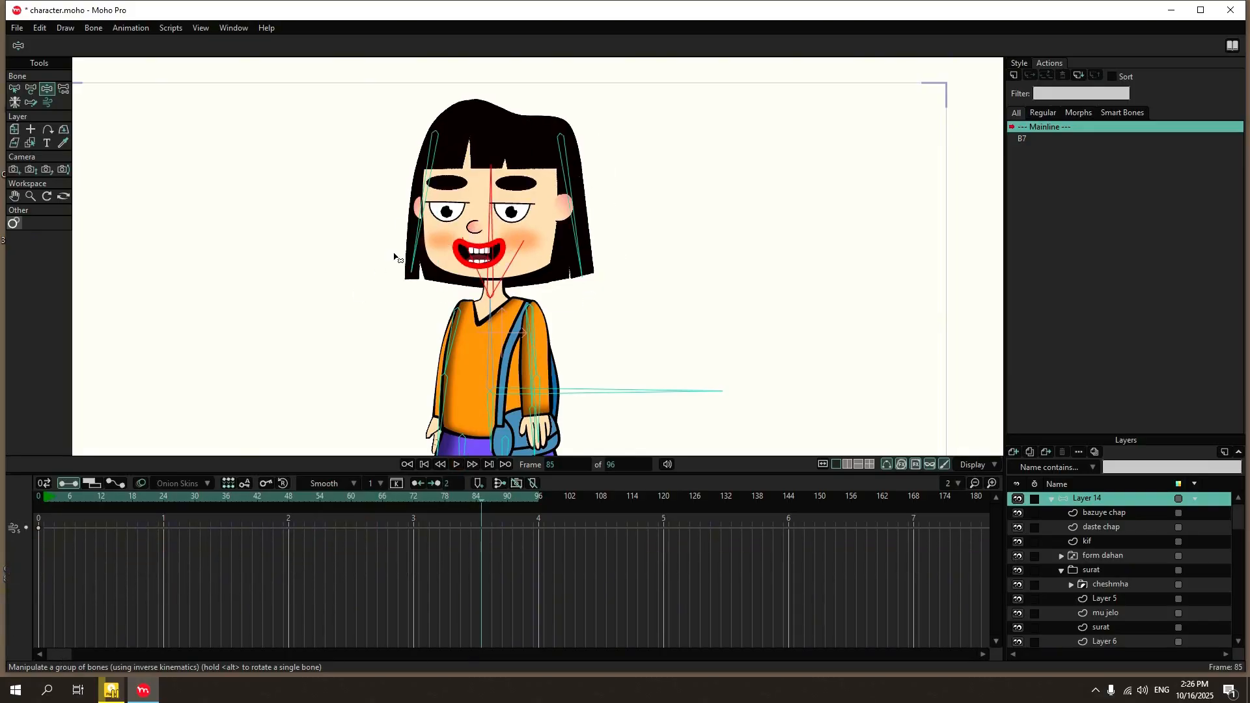
scroll(1121, 577, "down", 1)
left_click(1127, 584)
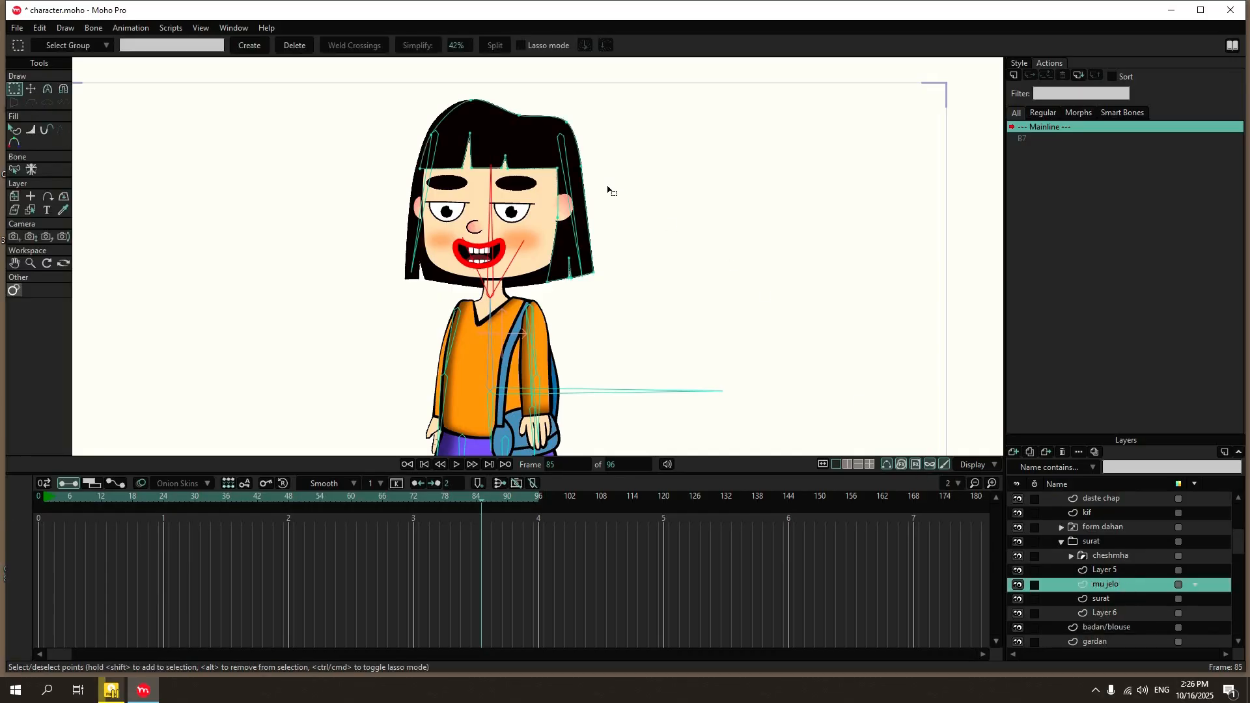
Return to frame 0 and add a point on the outer edge of the mu jelo hair's long side lock.
scroll(607, 190, "up", 4)
scroll(555, 178, "down", 2)
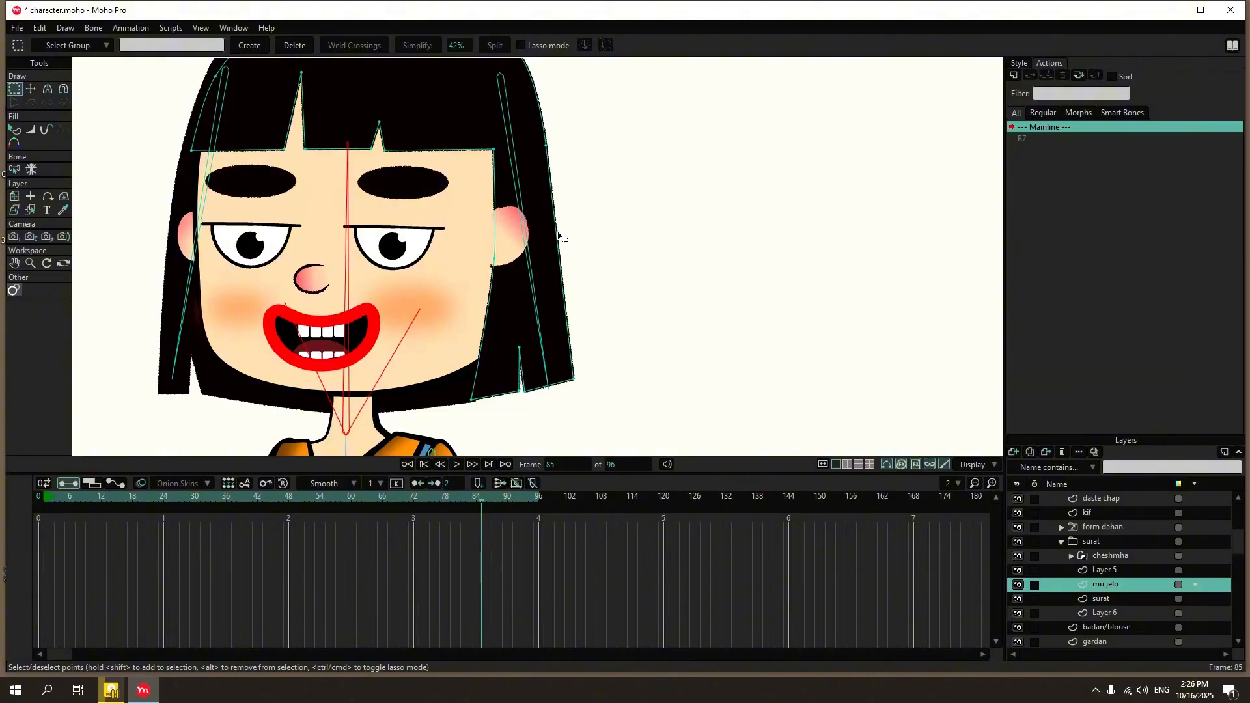
left_click(37, 498)
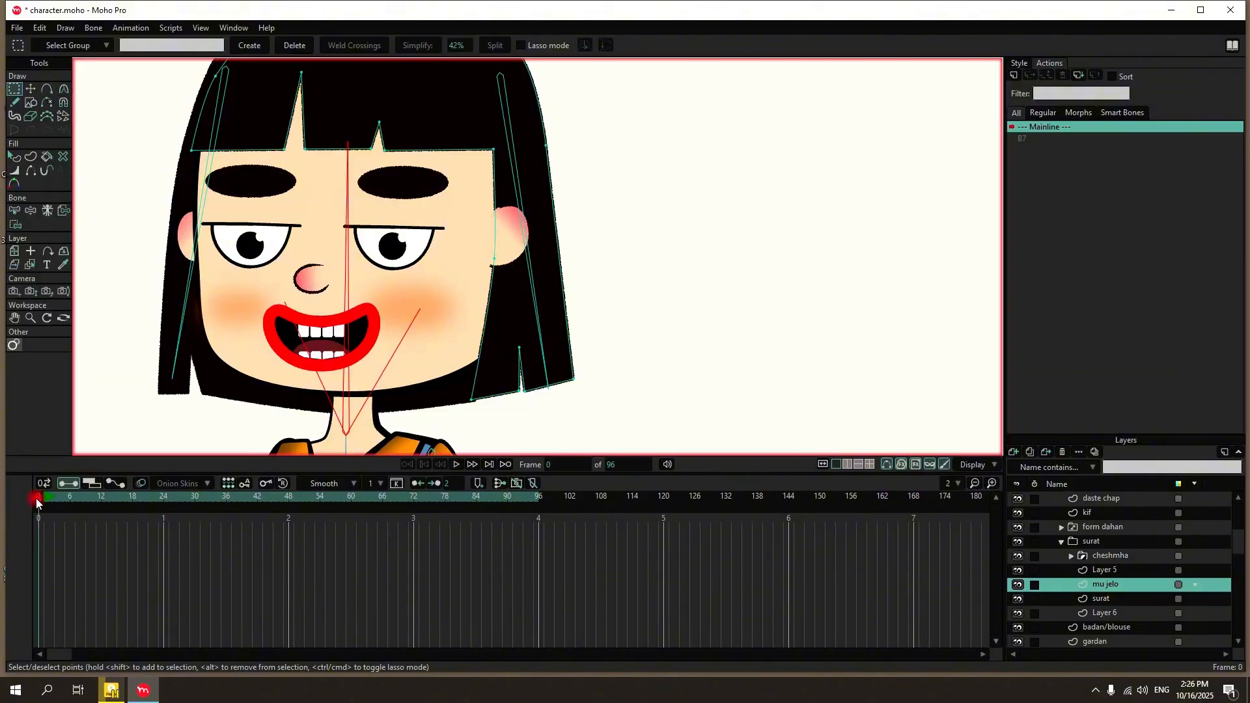
left_click(14, 210)
left_click(15, 225)
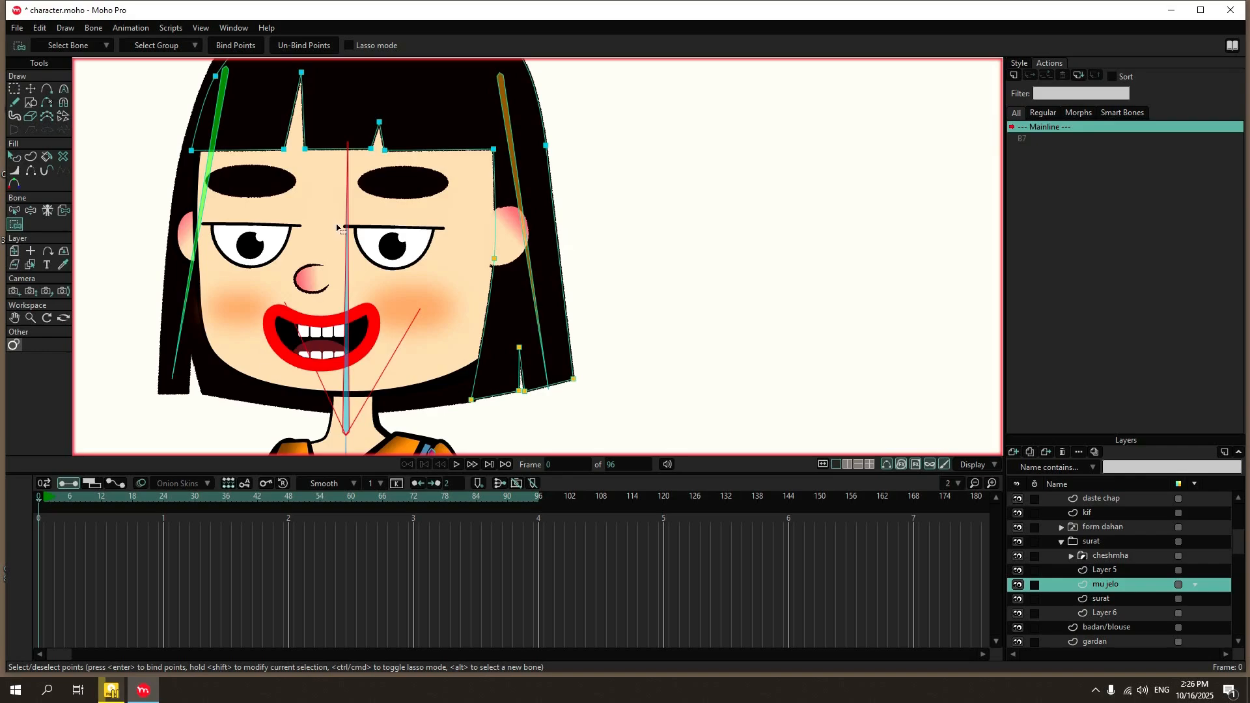
left_click(559, 255)
Bind the added outer-edge point of the mu jelo hair to the head bone.
left_click(15, 210)
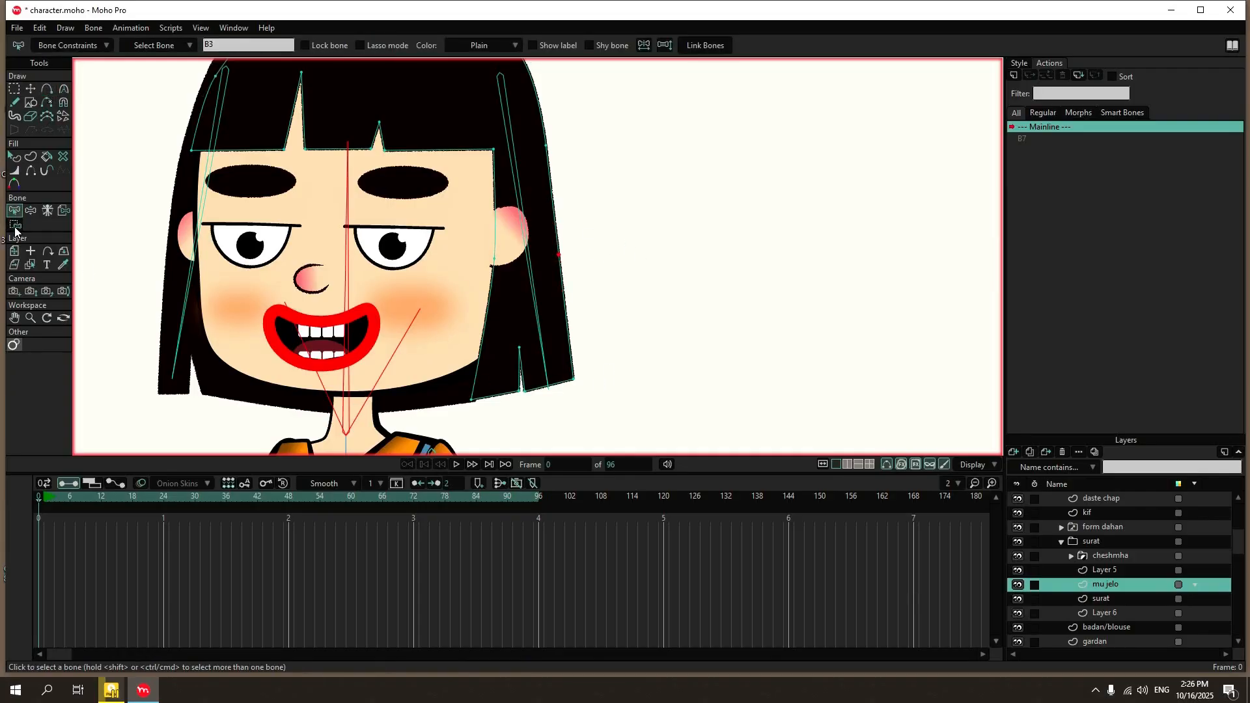
left_click(15, 224)
left_click(348, 223)
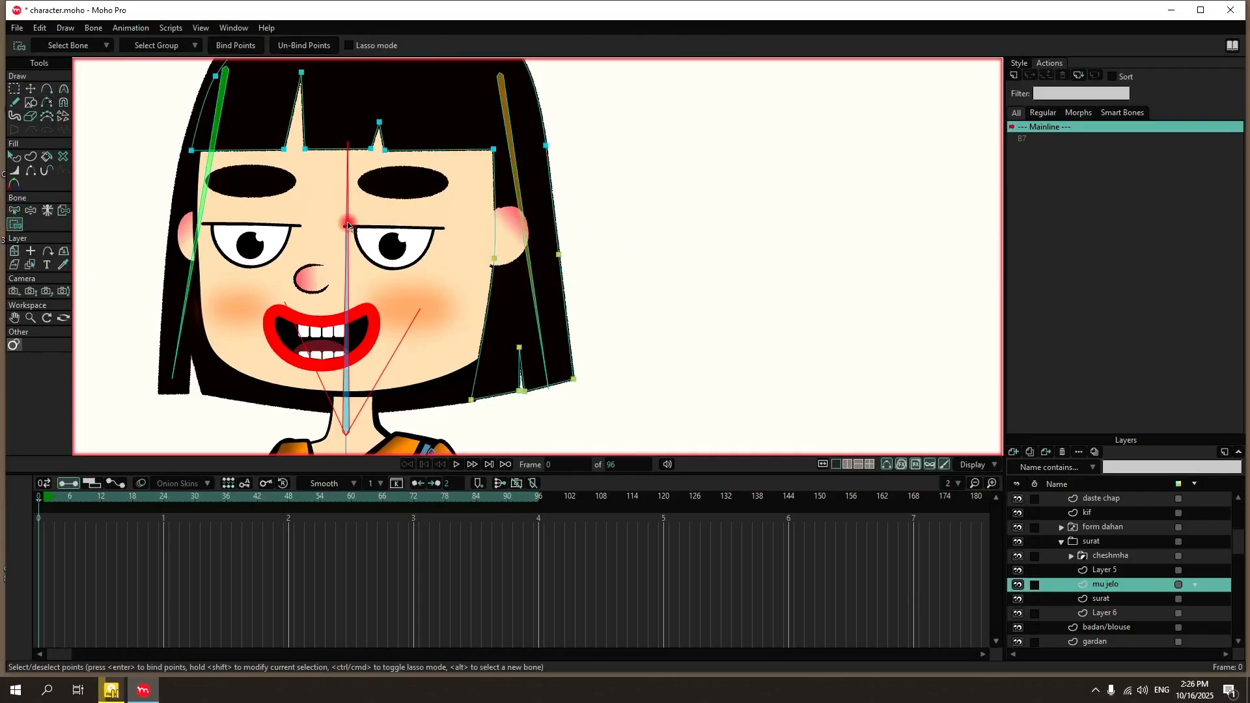
left_click(558, 255)
On Layer 14, tilt the head bone in opposite directions at frames 28 and 68 and play the animation.
scroll(1172, 506, "up", 2)
left_click(1123, 500)
left_click(47, 89)
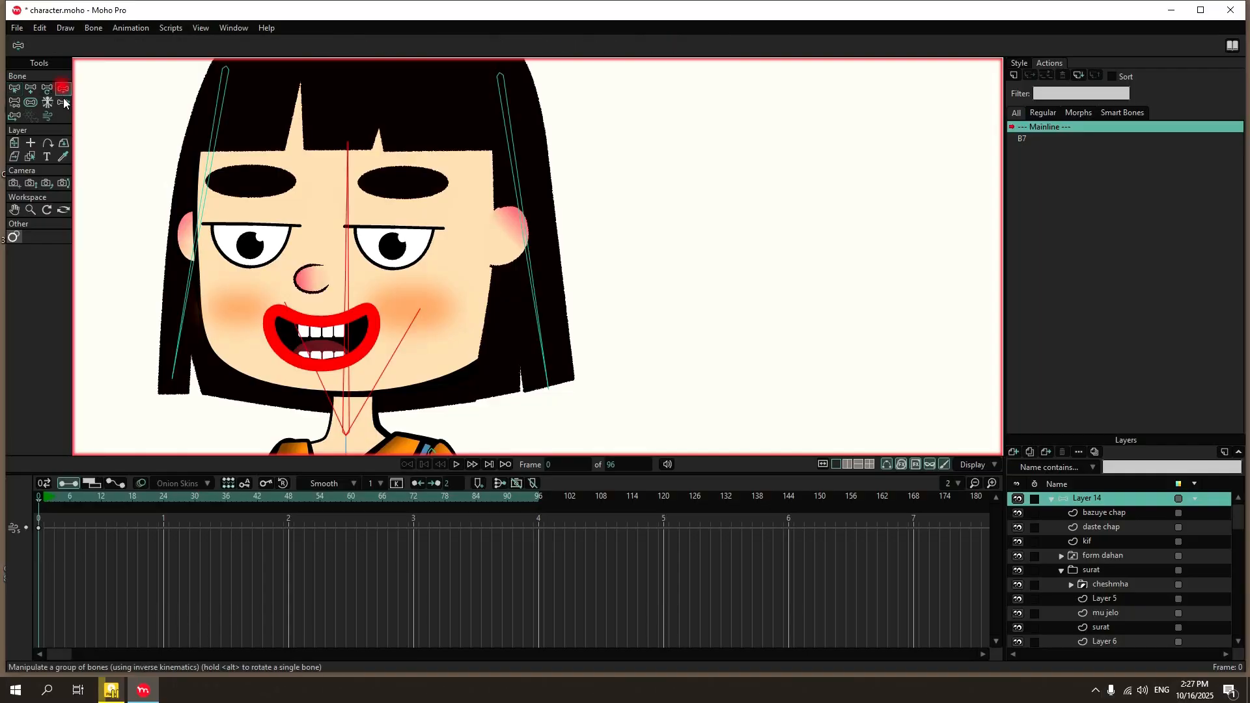
left_click(184, 495)
left_click_drag(357, 354, 290, 304)
left_click(390, 499)
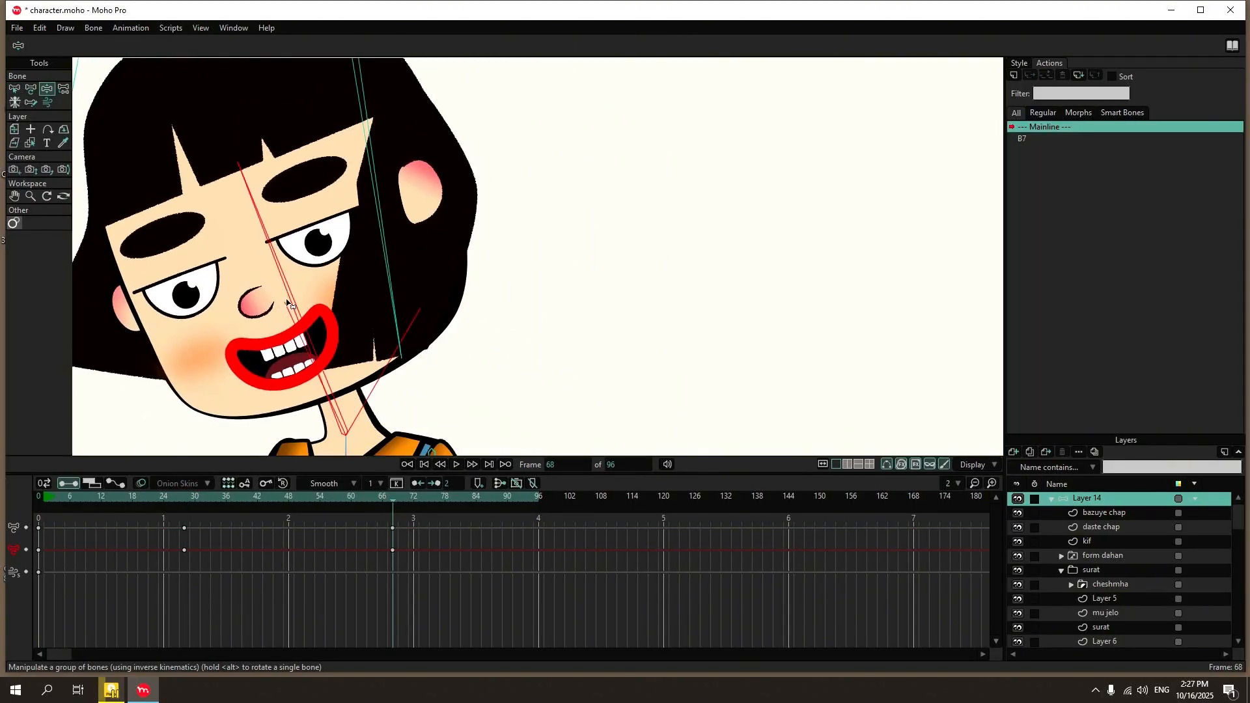
left_click(456, 464)
scroll(488, 278, "down", 3)
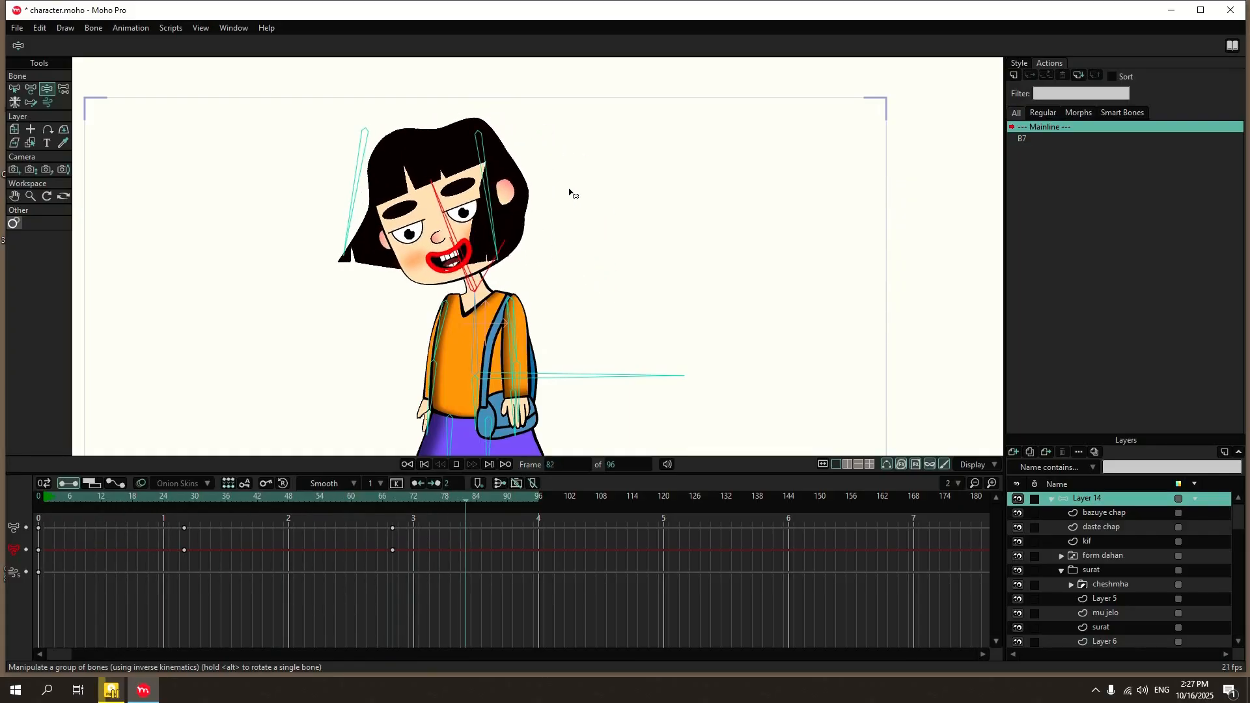
left_click(457, 465)
Delete all the test keyframes of Layer 14 and return to frame 0.
left_click_drag(428, 522, 5, 625)
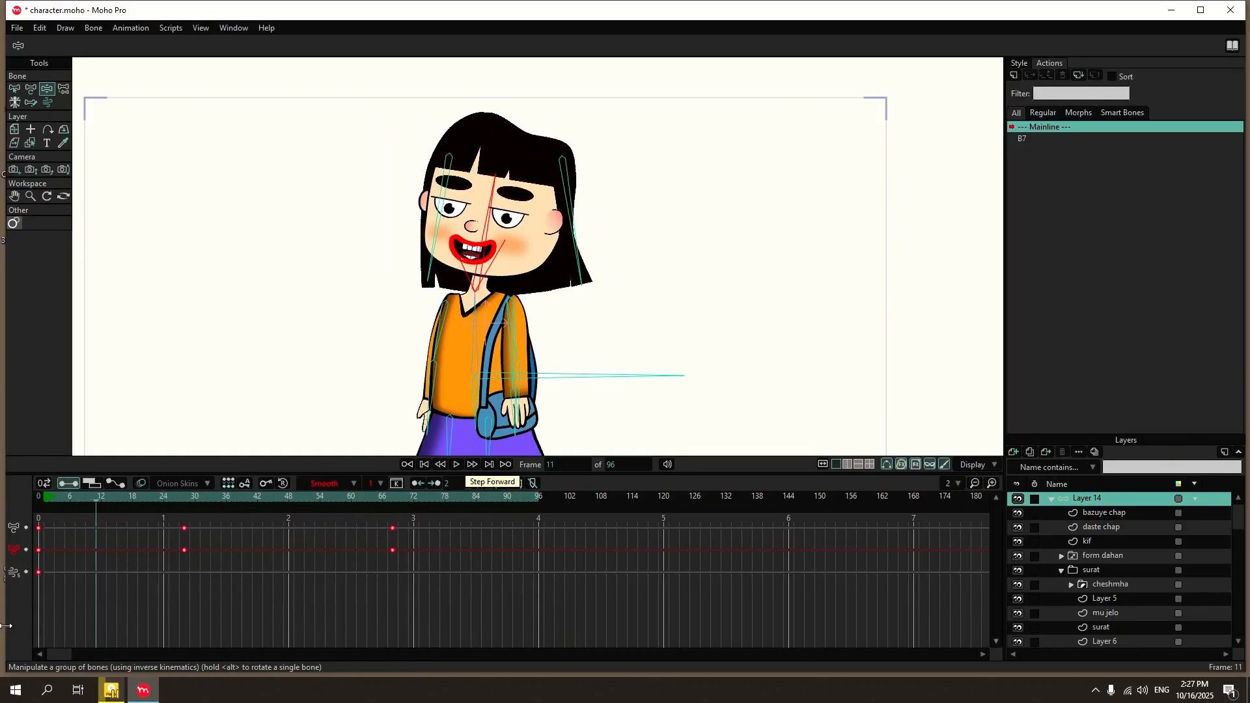
key("Delete")
left_click(40, 496)
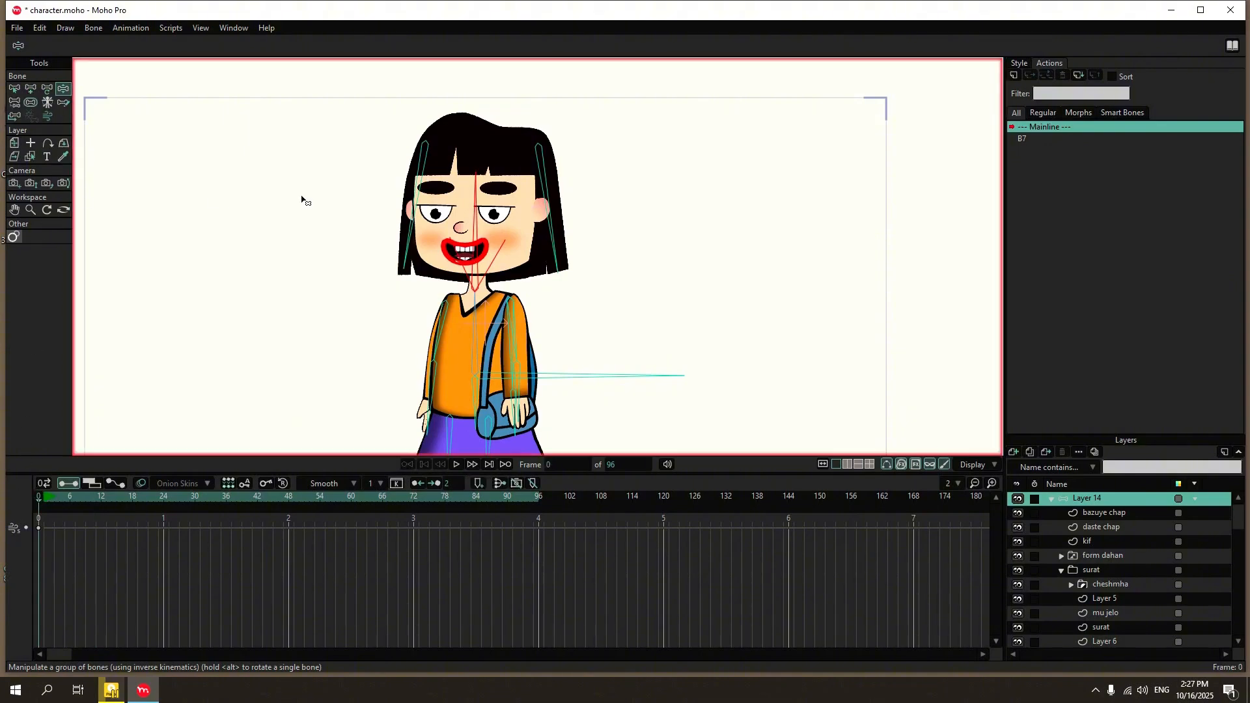
Select both hair bones and narrow their angle constraint range.
key("b")
left_click_drag(600, 95, 418, 158)
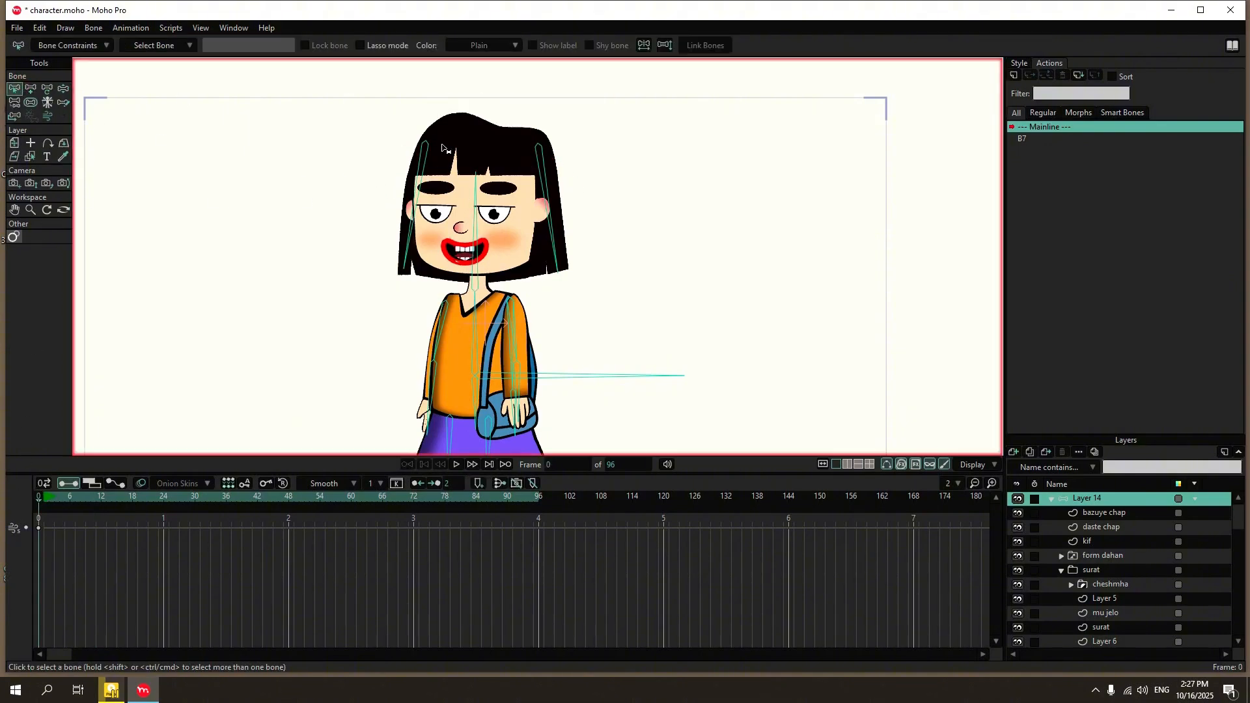
left_click_drag(594, 122, 375, 144)
left_click(549, 155, "shift")
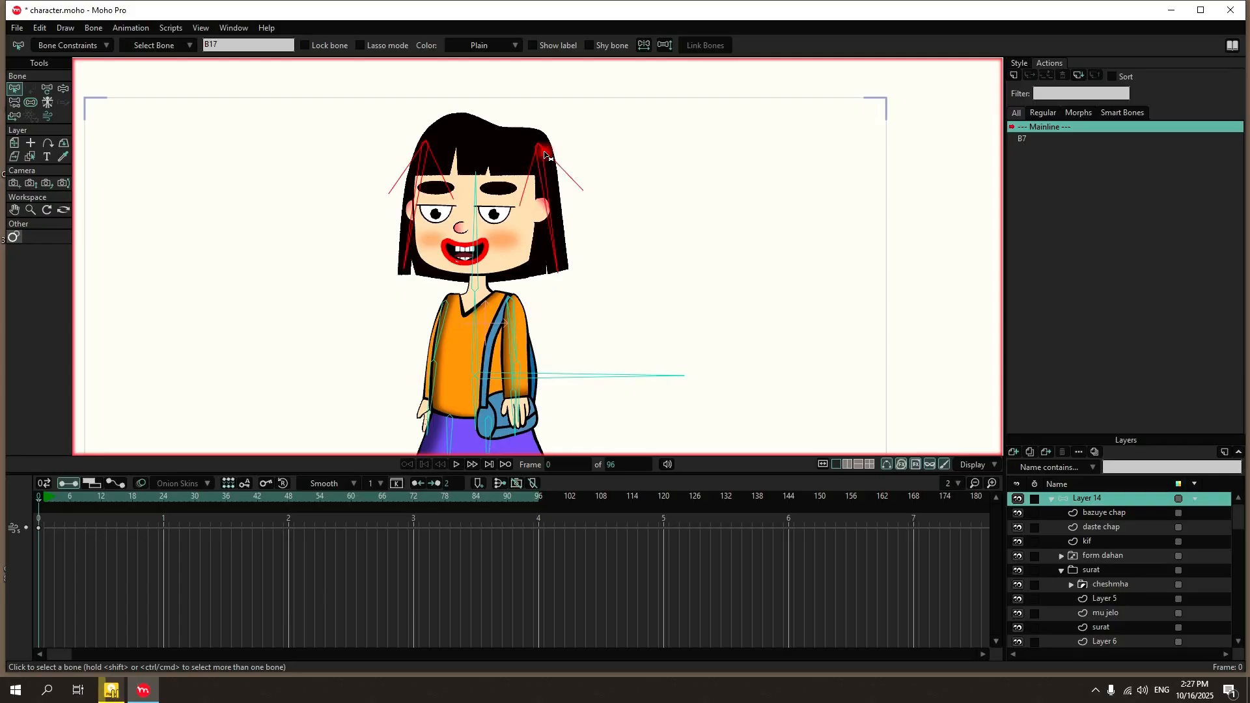
left_click(68, 45)
left_click_drag(200, 86, 226, 89)
left_click(255, 426)
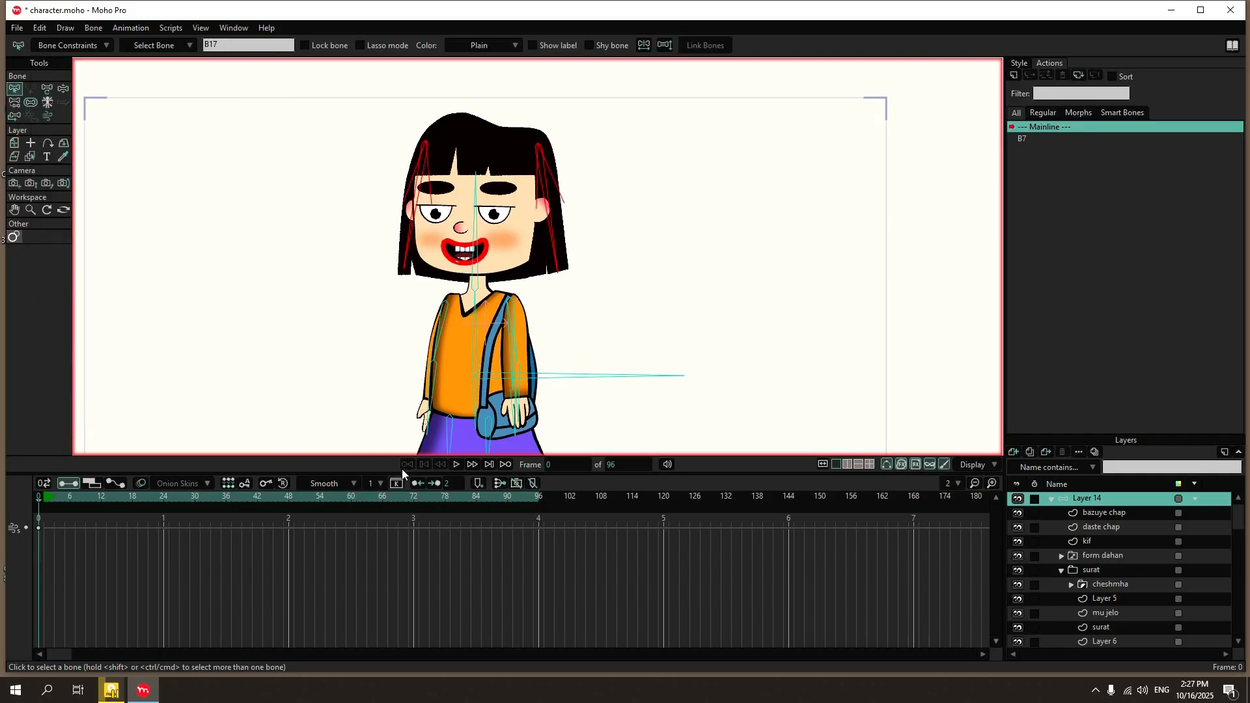
Tilt the head bone in opposite directions at frames 24 and 64 and play the animation to test the narrower constraints.
left_click(61, 90)
left_click(163, 506)
left_click_drag(490, 260, 505, 238)
left_click(372, 499)
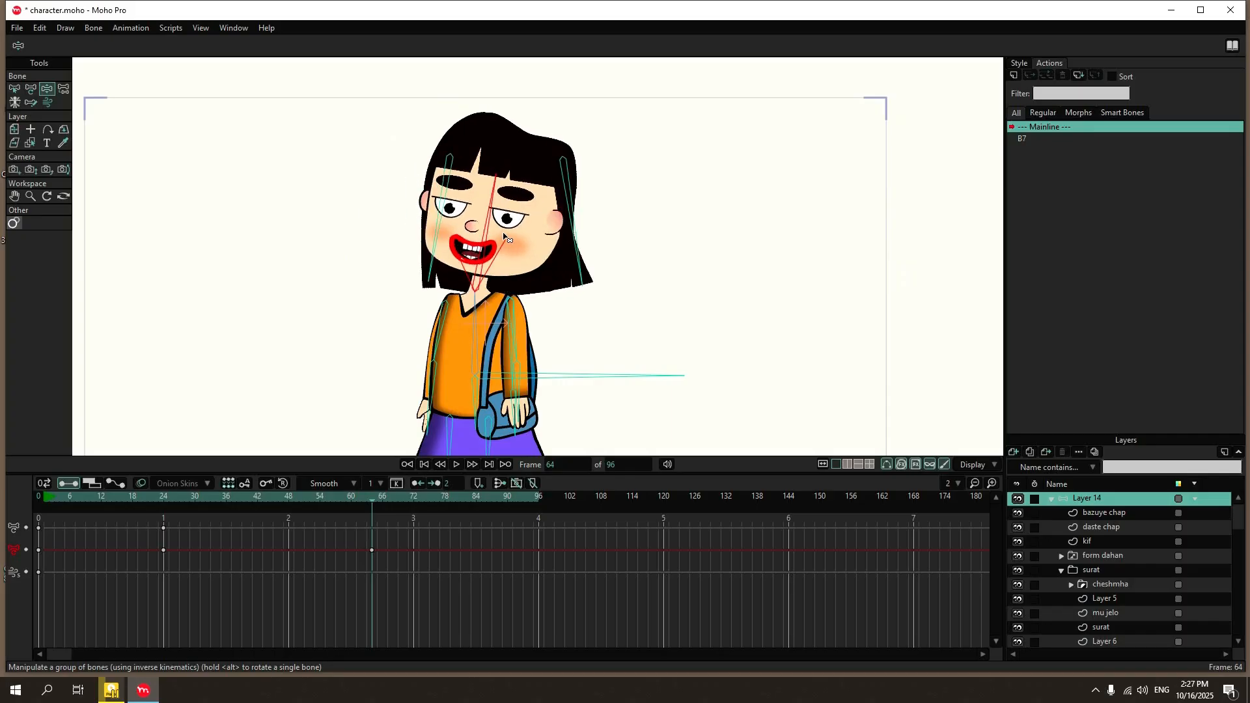
left_click(456, 464)
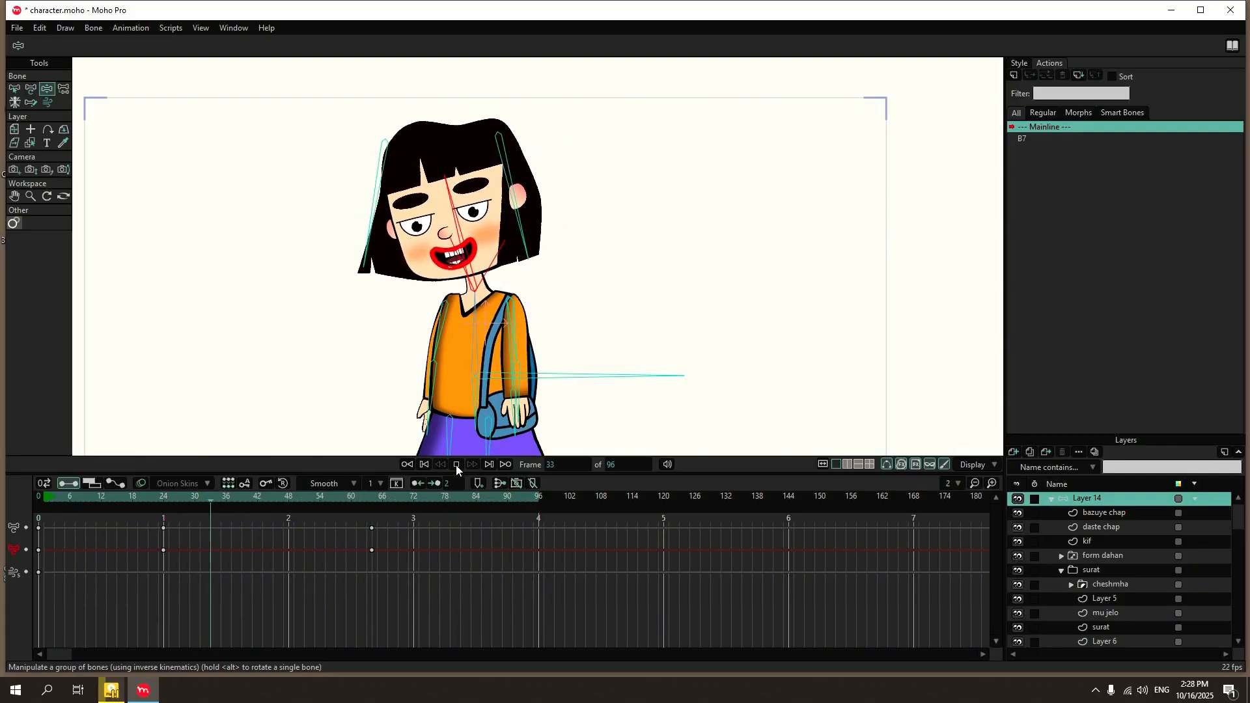
left_click(456, 465)
Inspect the hair's side lock up close, return to frame 0 and select the mu jelo layer.
scroll(564, 259, "up", 5)
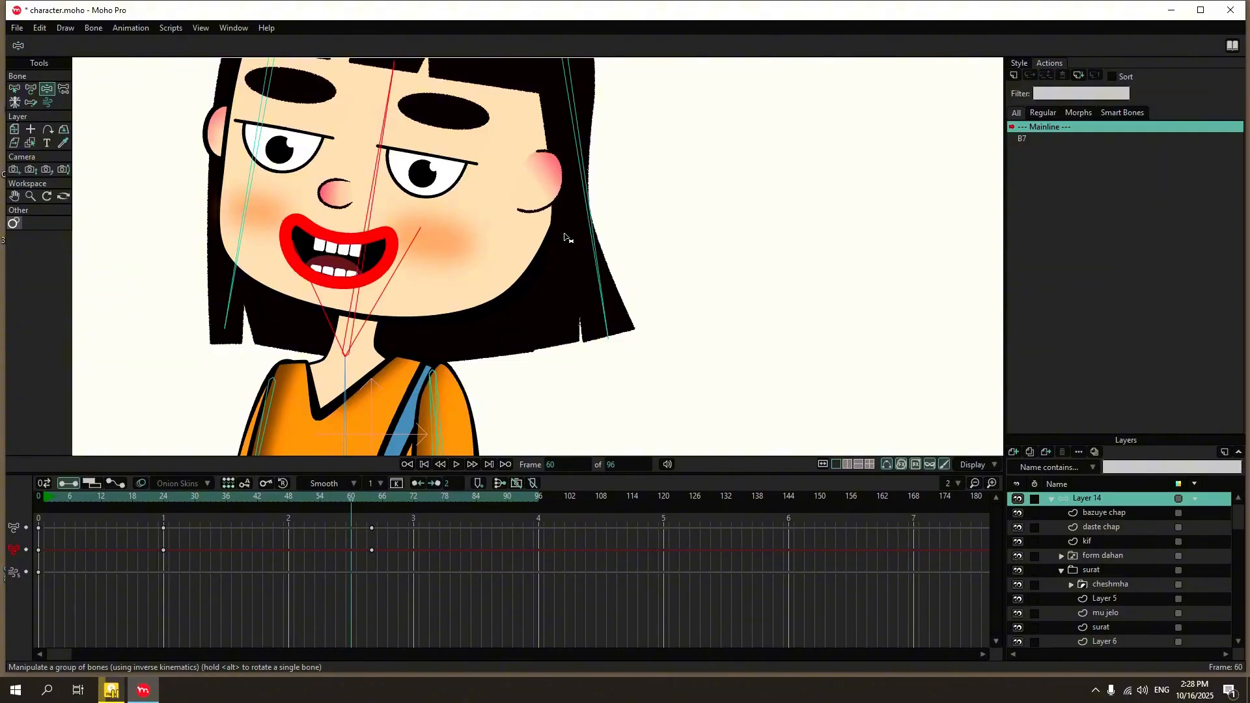
left_click(37, 497)
scroll(1084, 599, "down", 1)
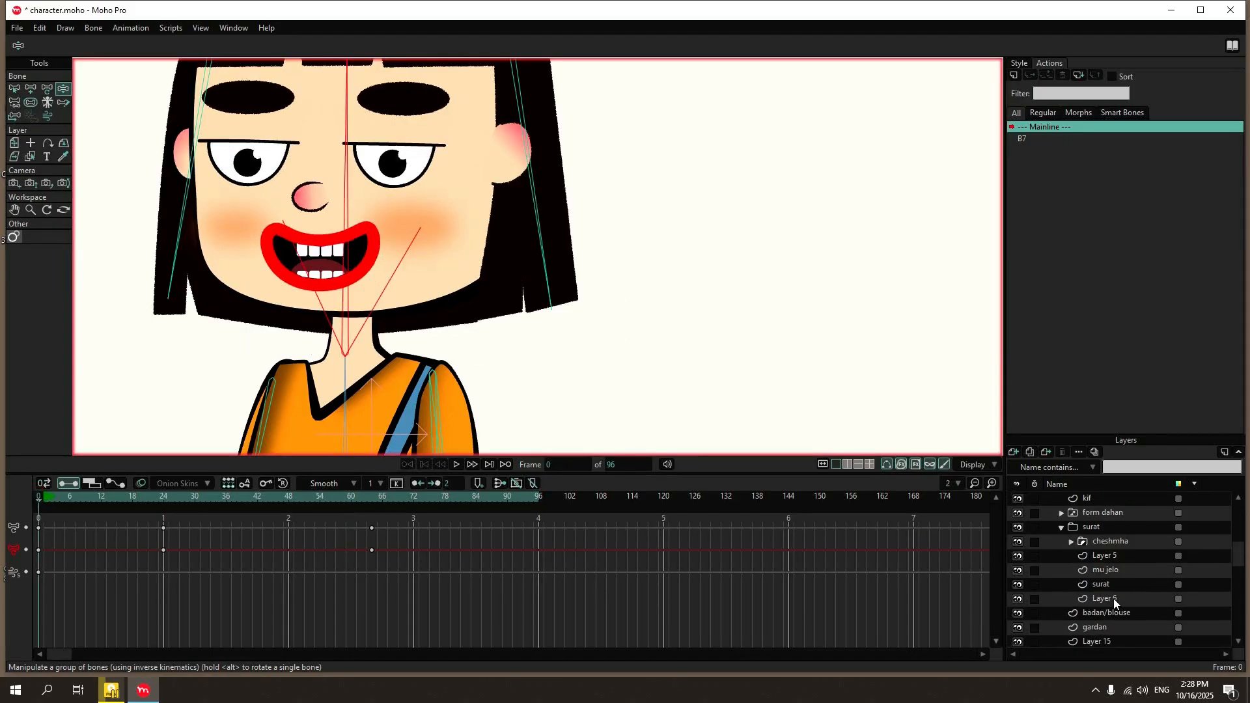
left_click(1116, 576)
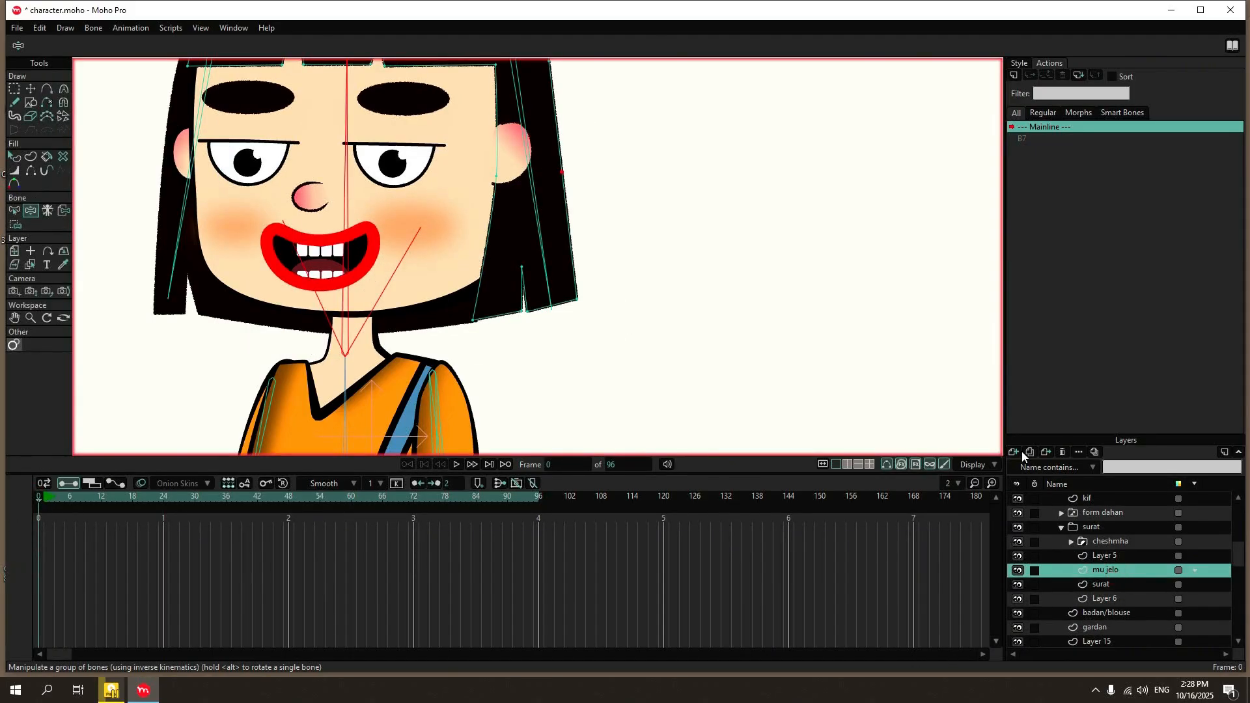
scroll(455, 341, "down", 3)
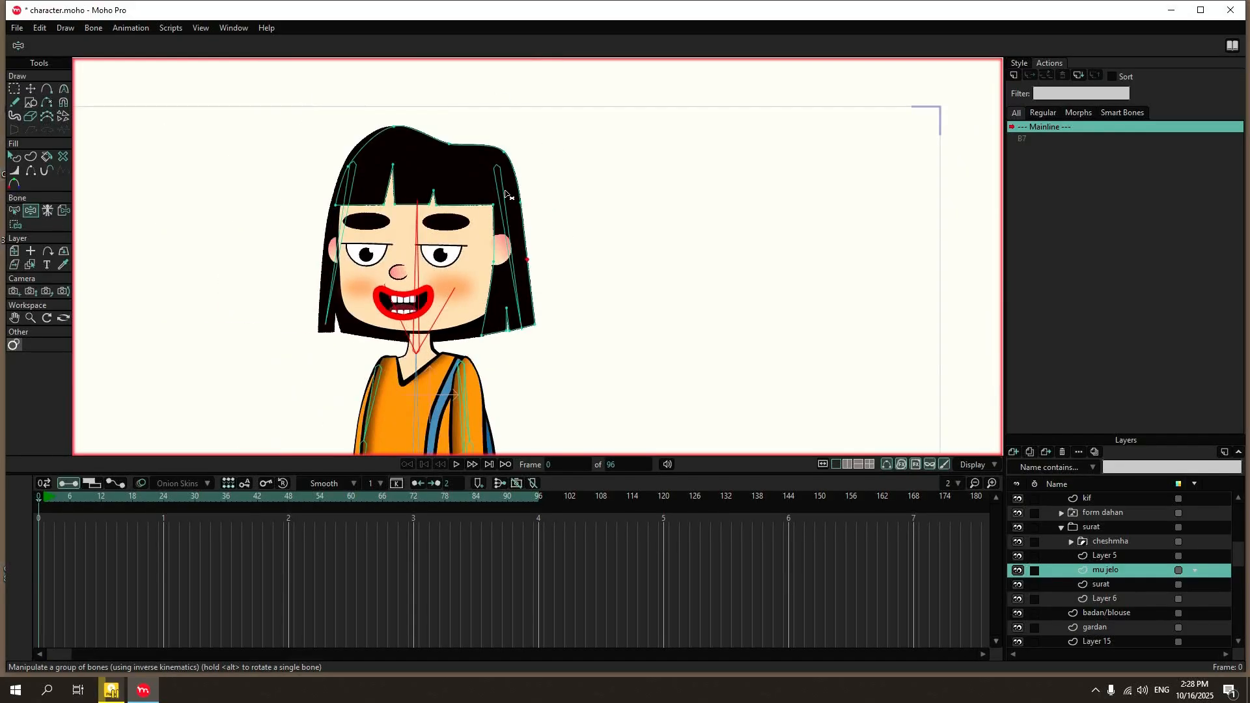
Try moving the whole mu jelo hair shape away from the head, and undo the move.
left_click(30, 91)
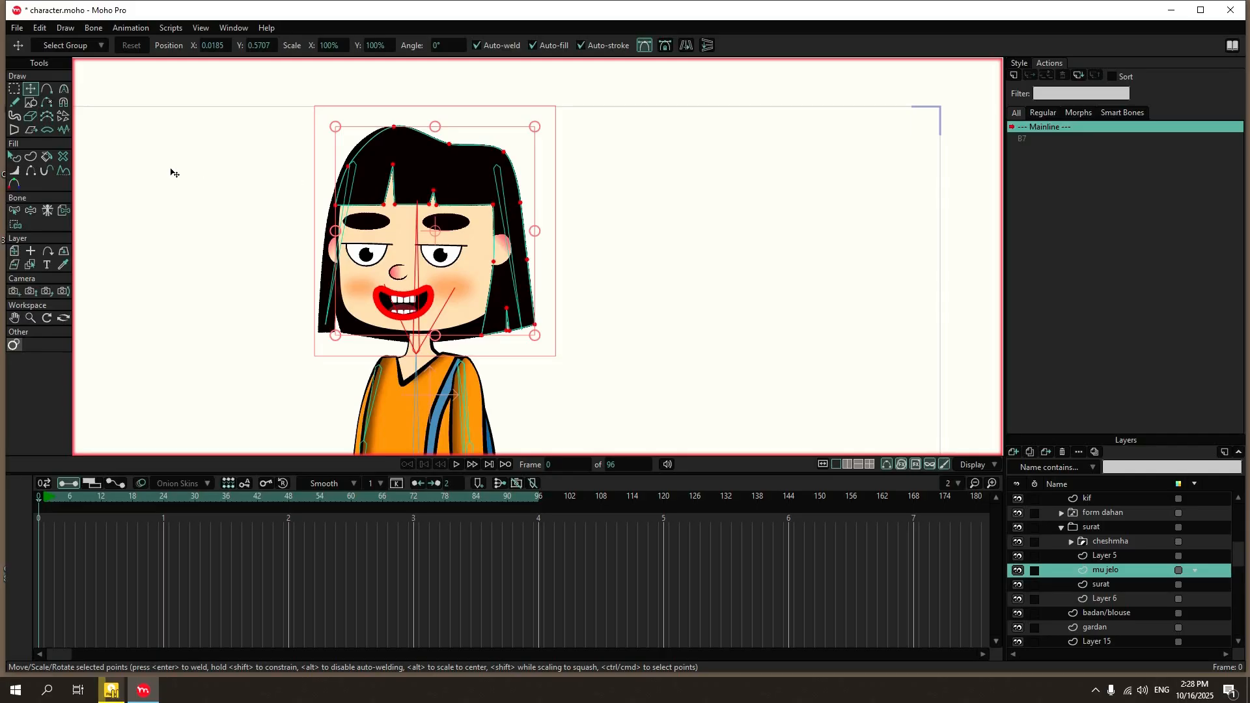
left_click(14, 157)
left_click(420, 156)
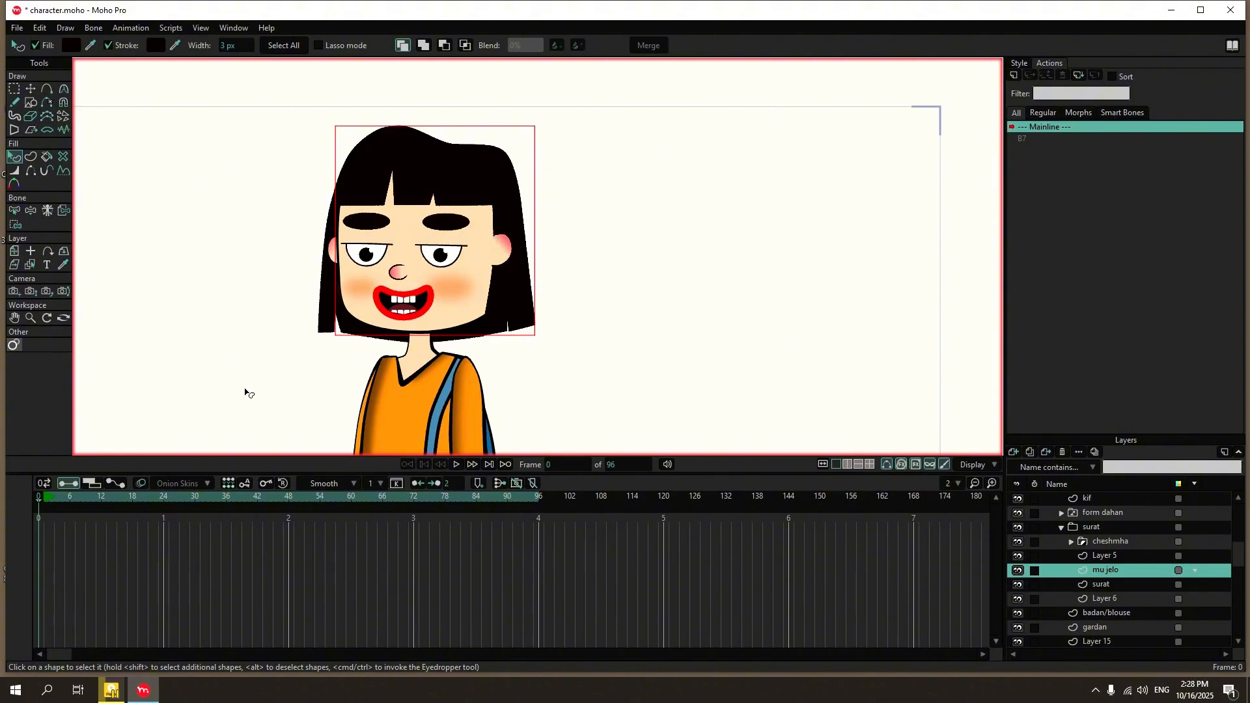
left_click(20, 209)
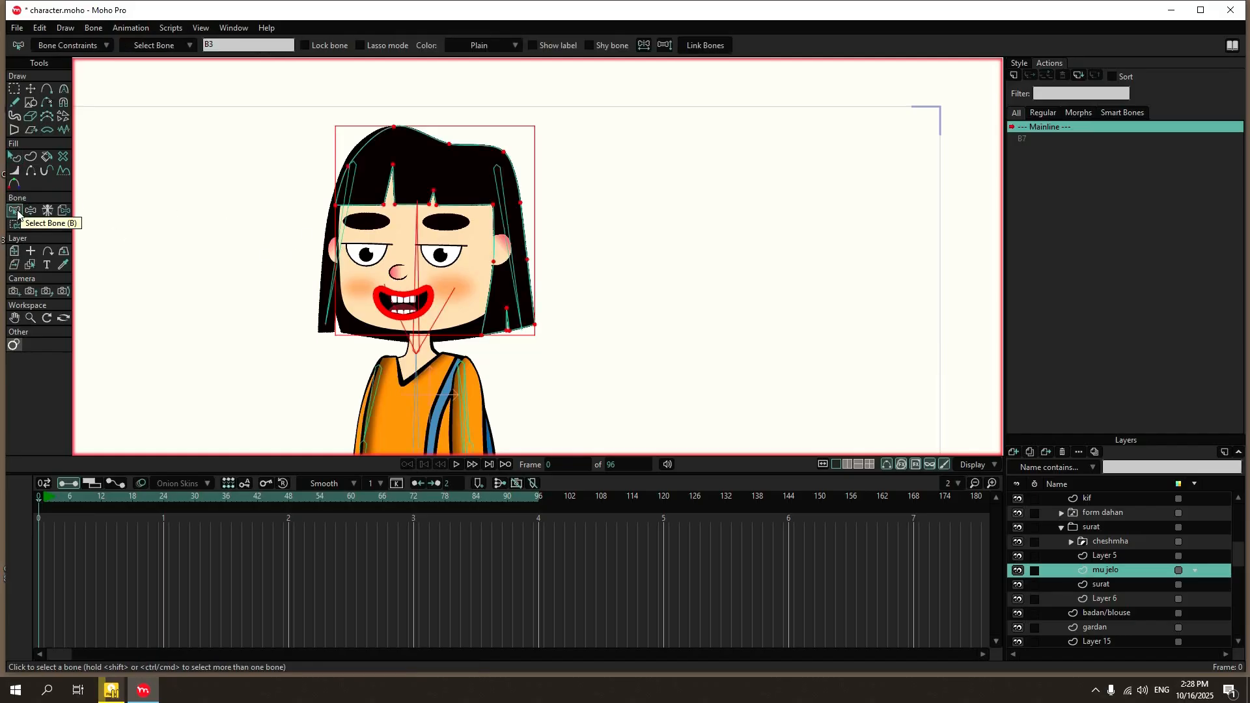
left_click(63, 209)
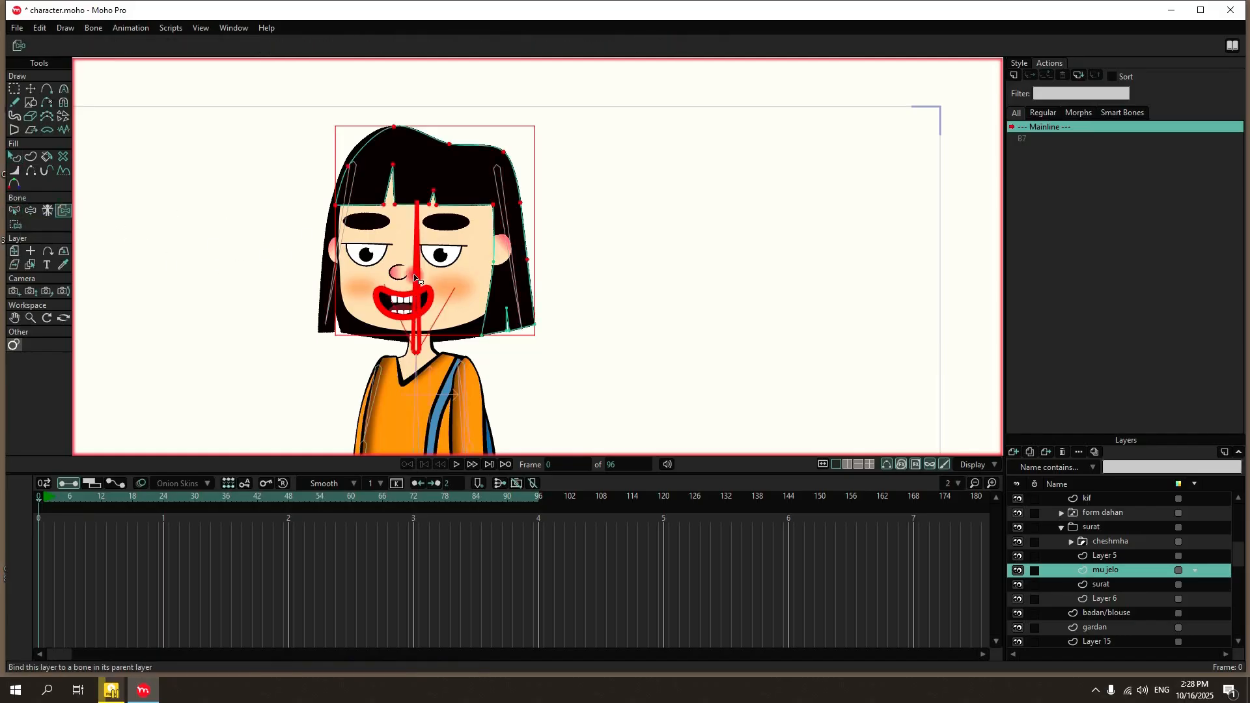
left_click(104, 143)
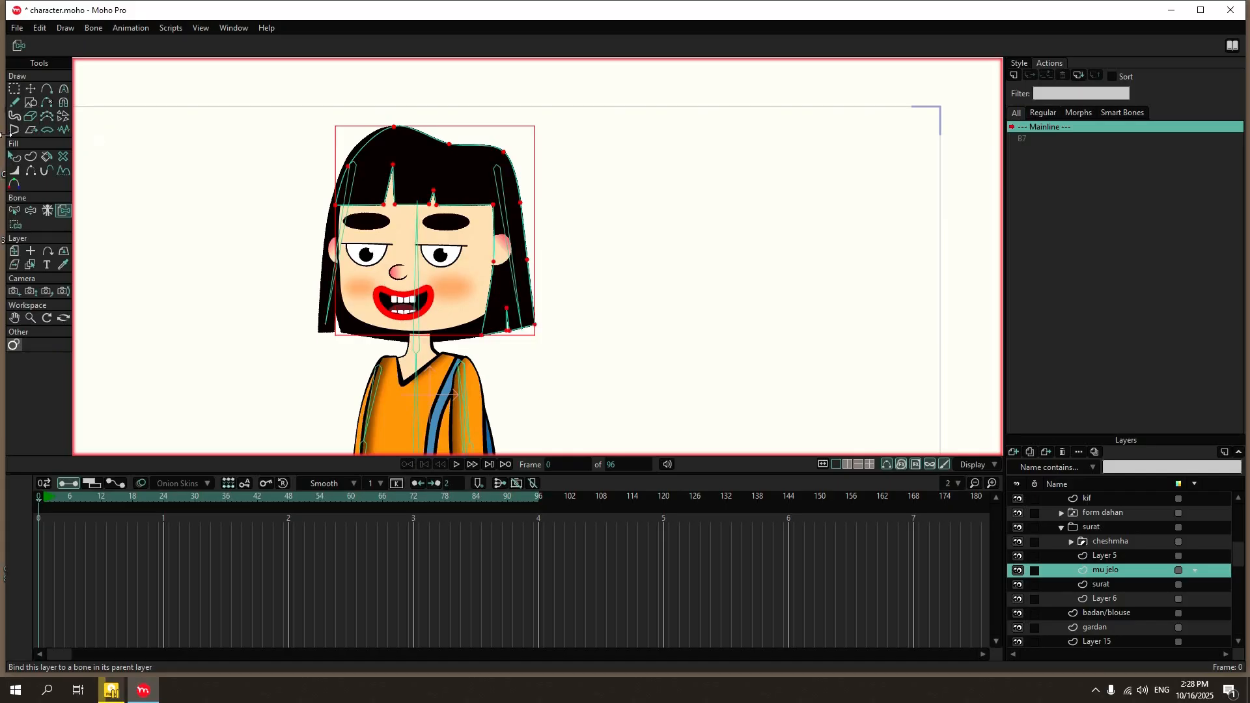
left_click(30, 89)
left_click_drag(425, 164, 616, 164)
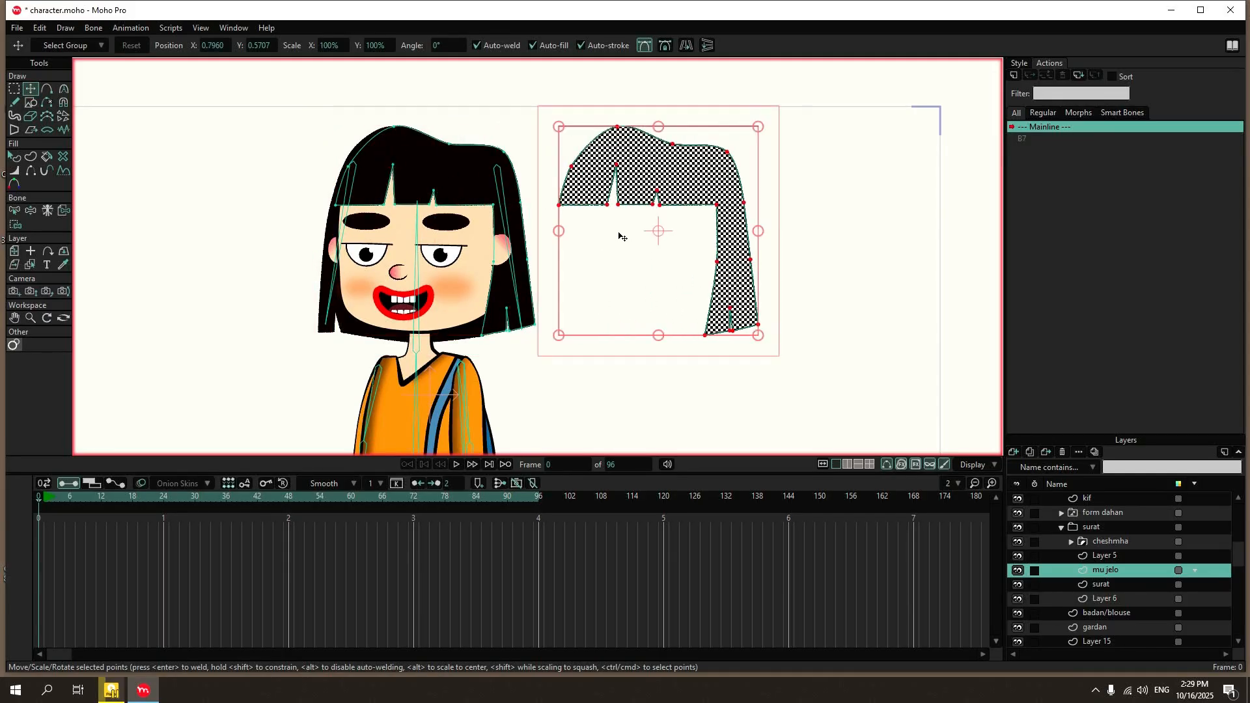
key("ctrl+z")
Bind the lower inner-edge point and all the tip points of the mu jelo hair's long side lock to the head bone.
left_click(15, 224)
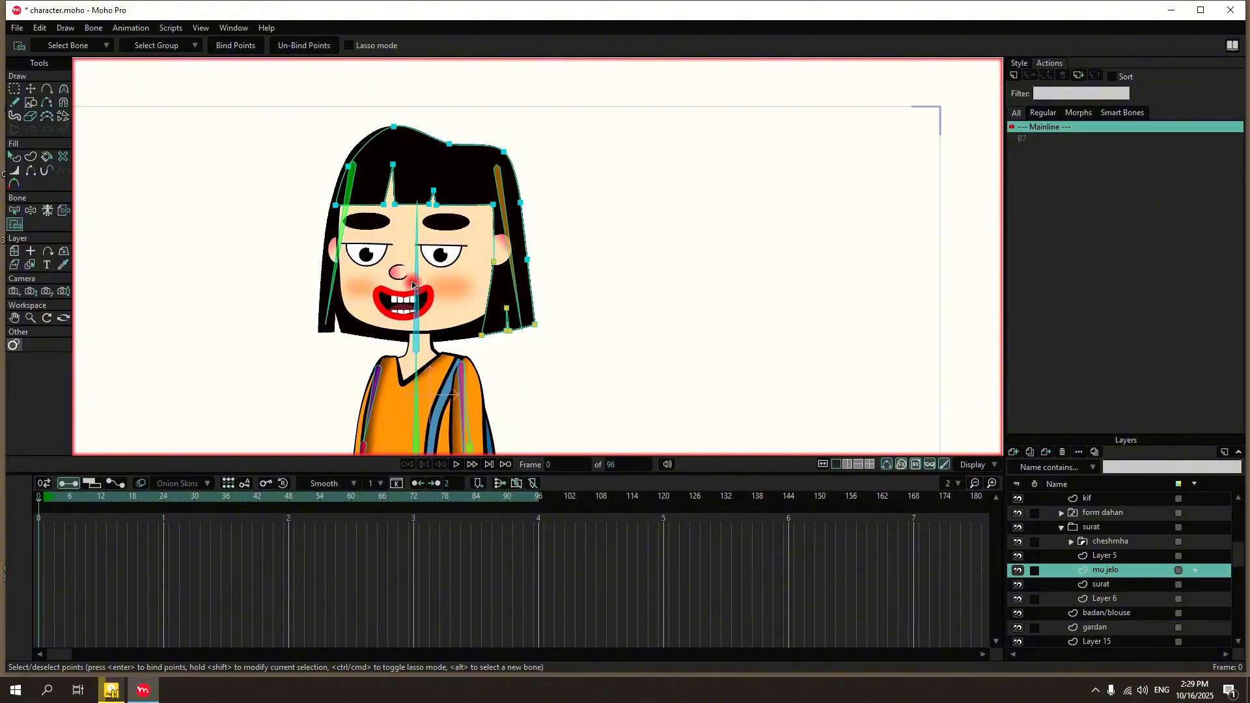
left_click(19, 213)
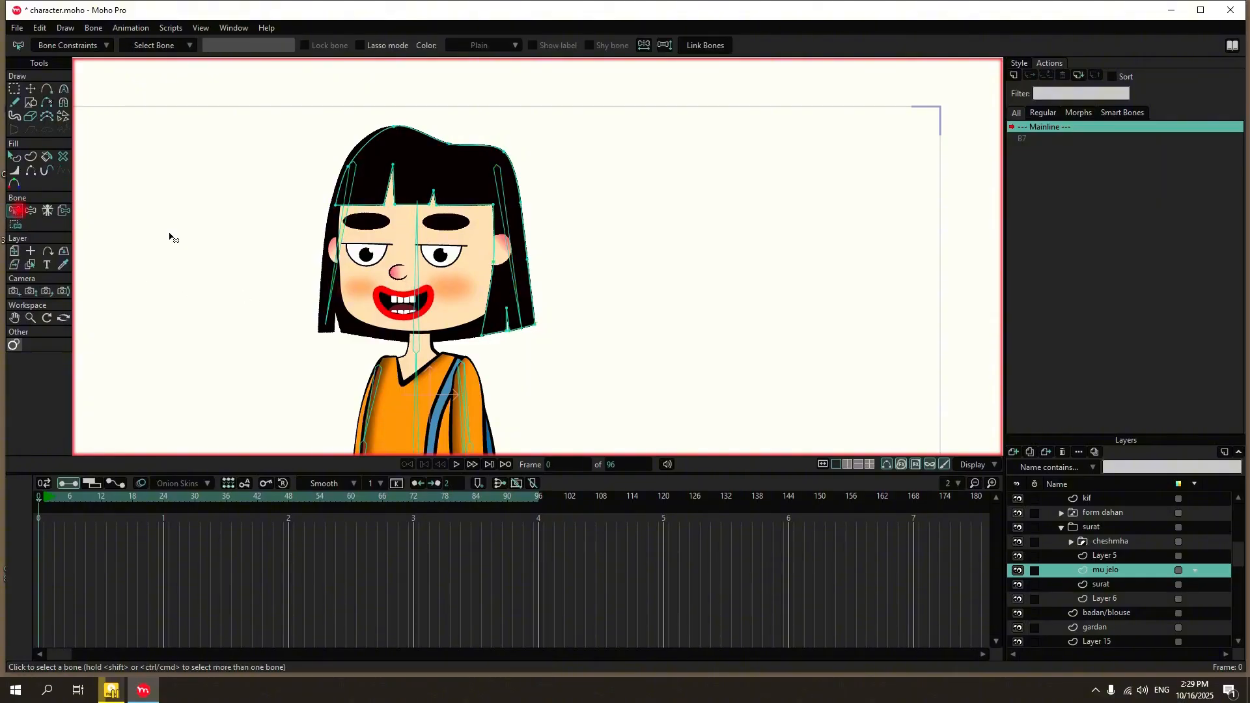
left_click(416, 267)
scroll(524, 289, "up", 2)
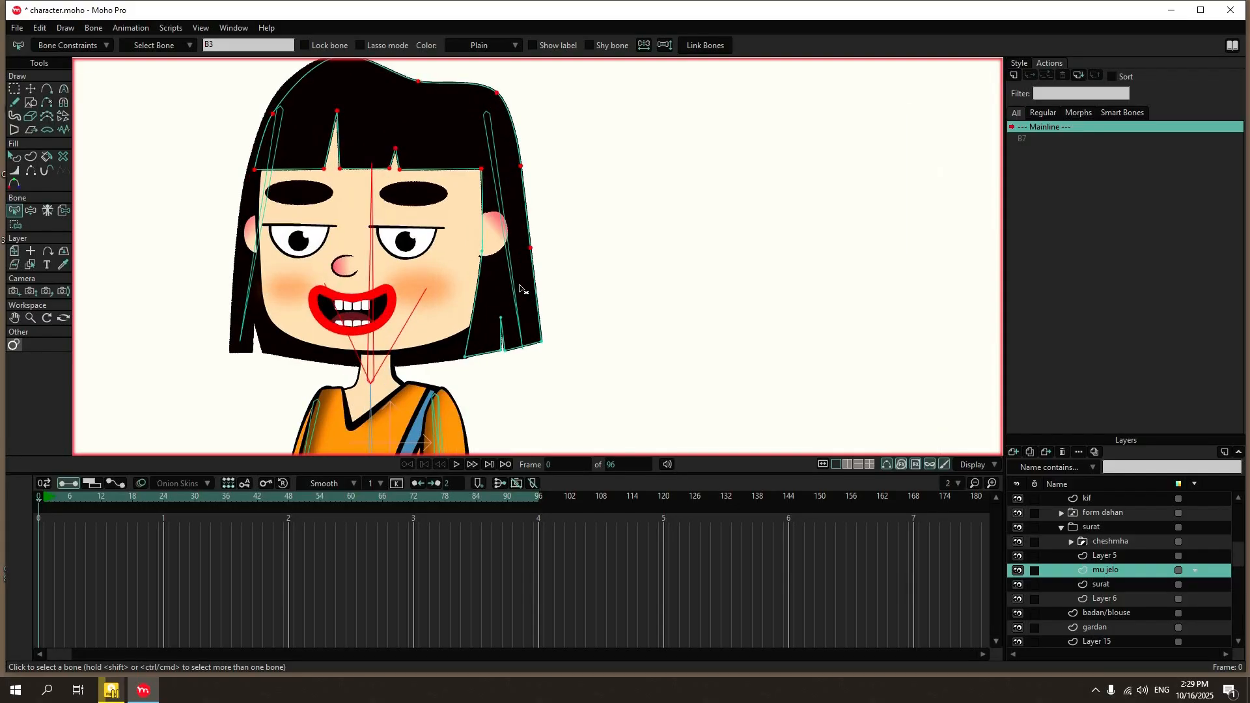
left_click(15, 224)
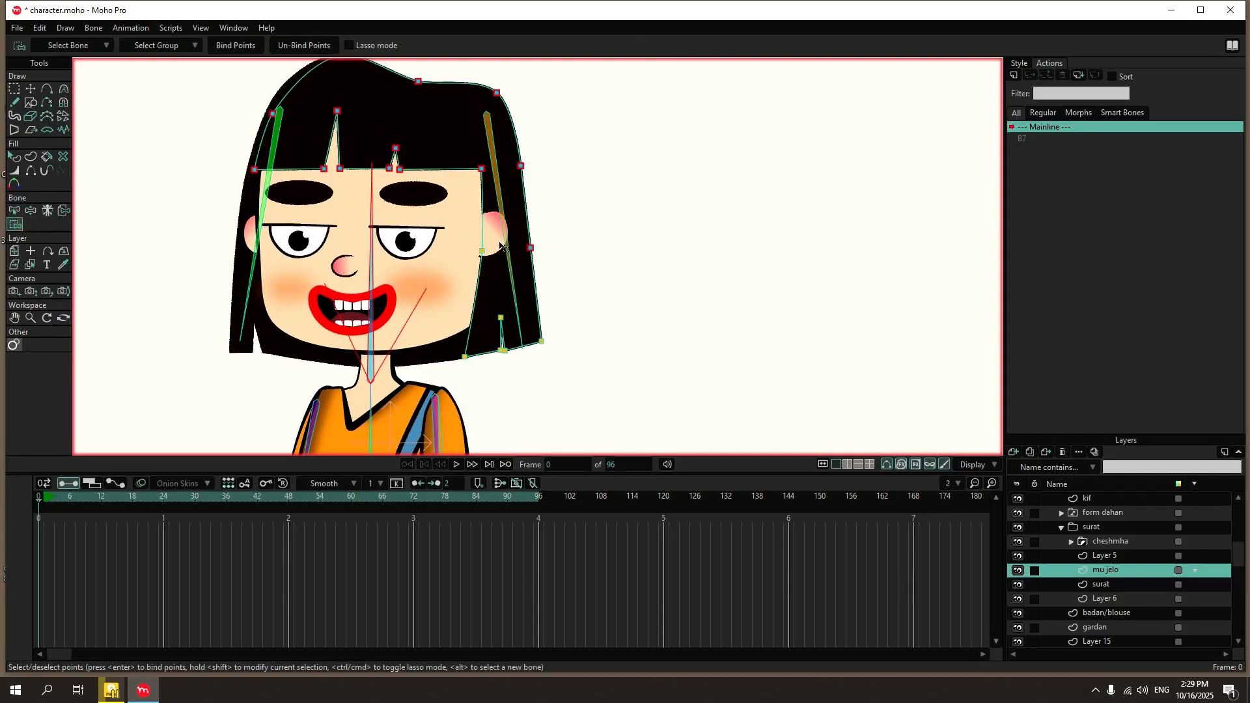
left_click_drag(514, 241, 485, 255)
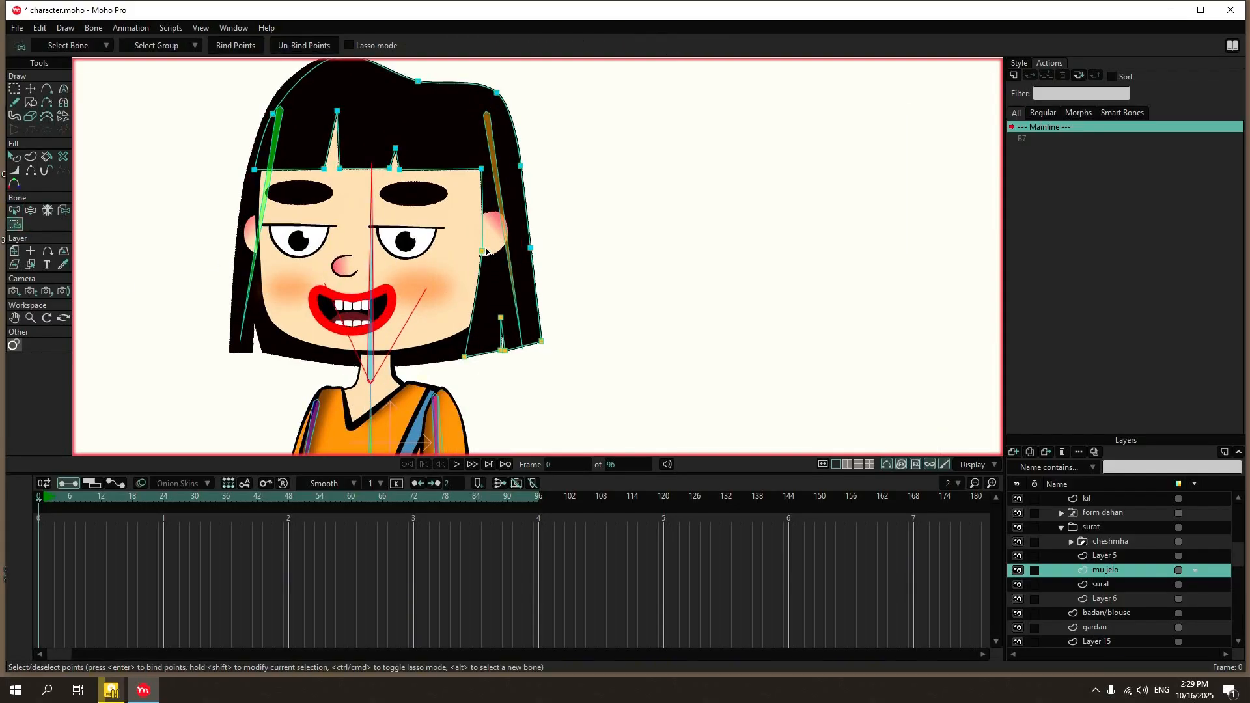
scroll(476, 260, "up", 3)
left_click(467, 255)
scroll(482, 249, "down", 3)
scroll(459, 370, "up", 3)
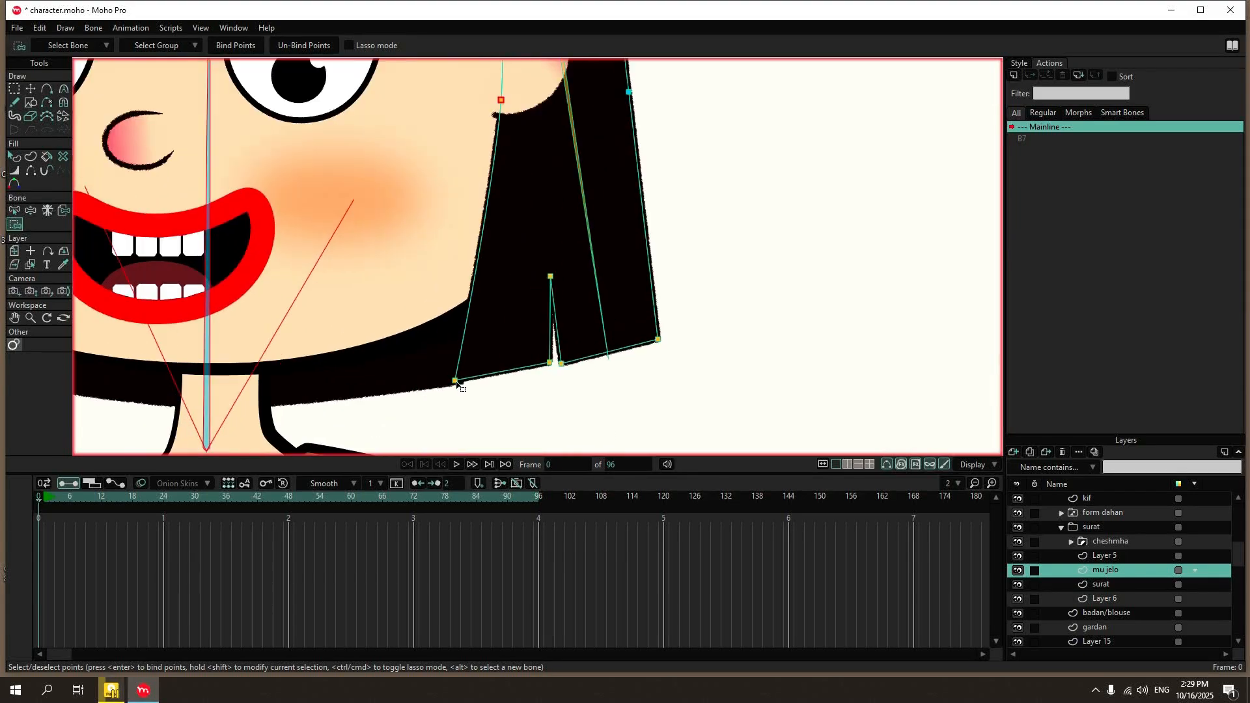
left_click(457, 382, "shift")
left_click(551, 277, "shift")
left_click(550, 363, "shift")
left_click(561, 363, "shift")
left_click(658, 340, "shift")
scroll(311, 213, "down", 3)
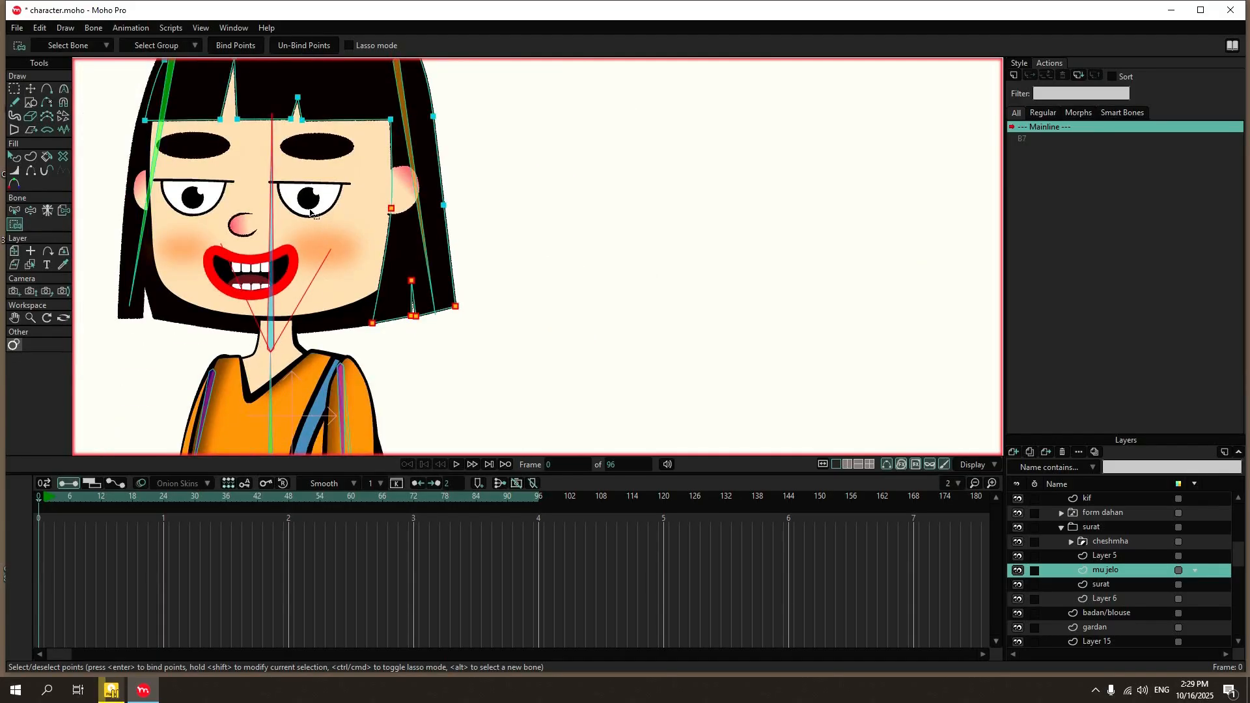
left_click(241, 45)
Select Layer 14 and play the head tilt animation to check how the rebound front hair moves.
scroll(1104, 532, "up", 1)
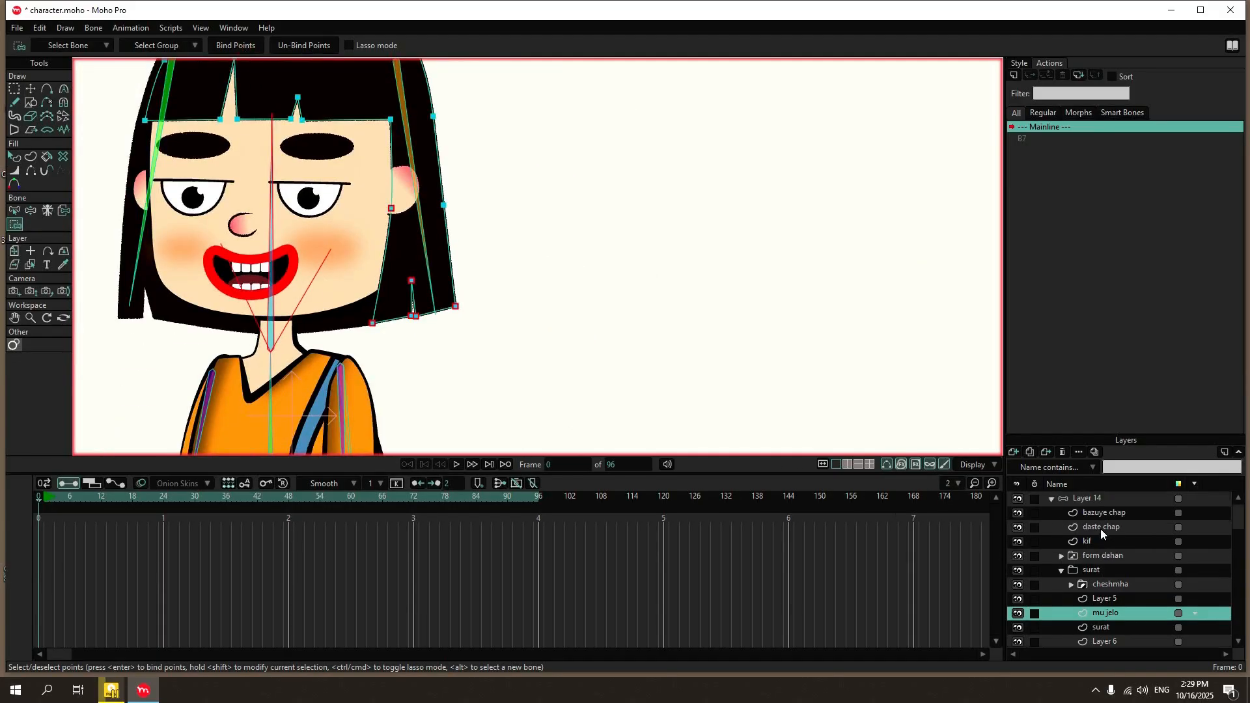
left_click(1088, 498)
left_click(456, 465)
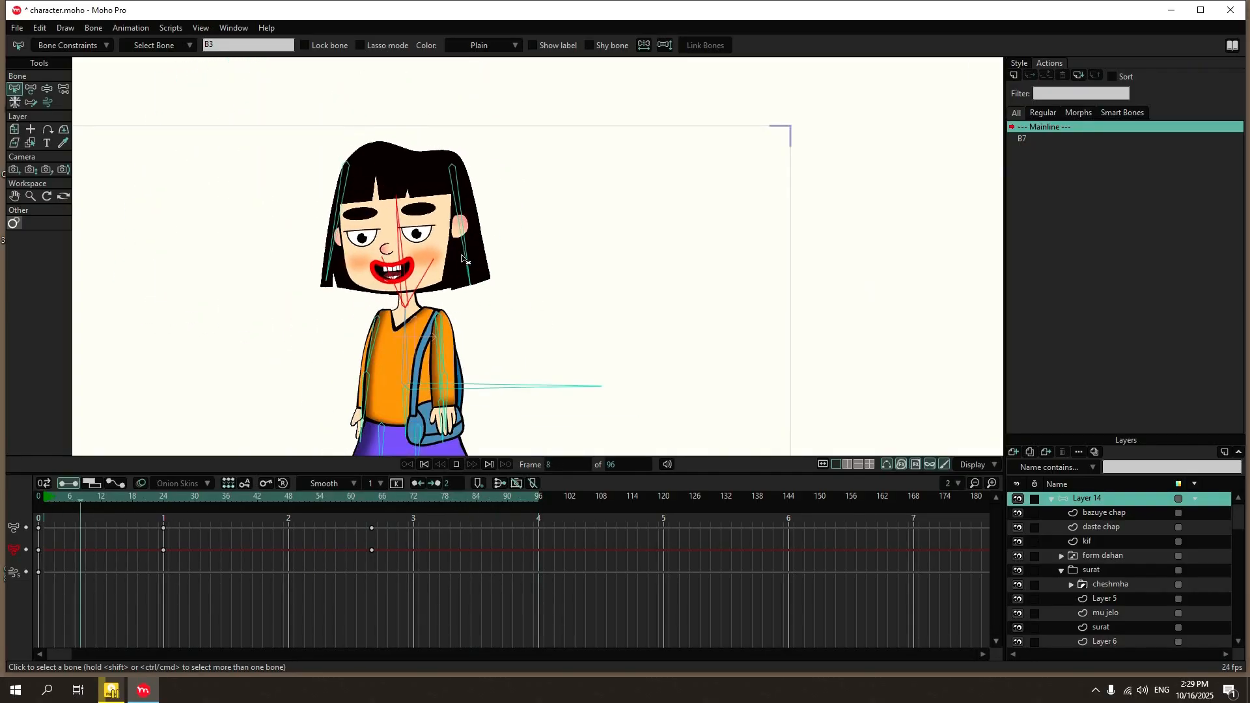
left_click(456, 464)
Play the head tilt animation again, watch its rendered preview in PotPlayer, and return to frame 0.
left_click(15, 28)
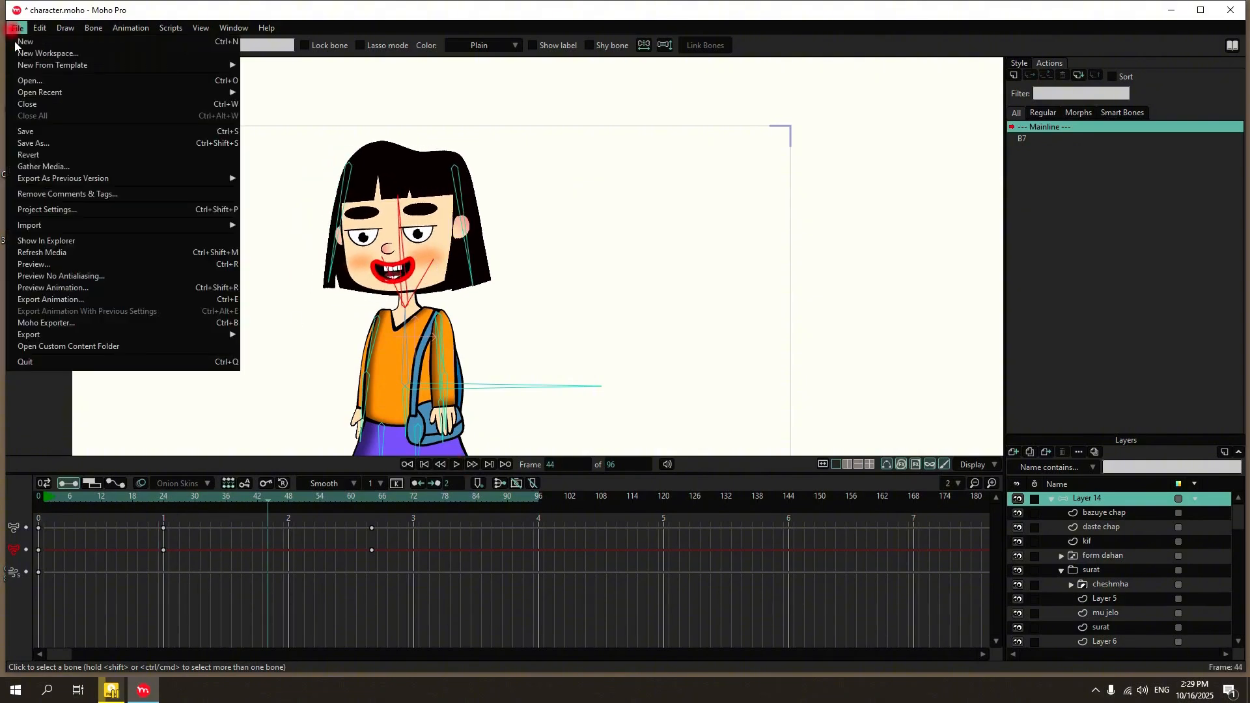
left_click(541, 397)
key("space")
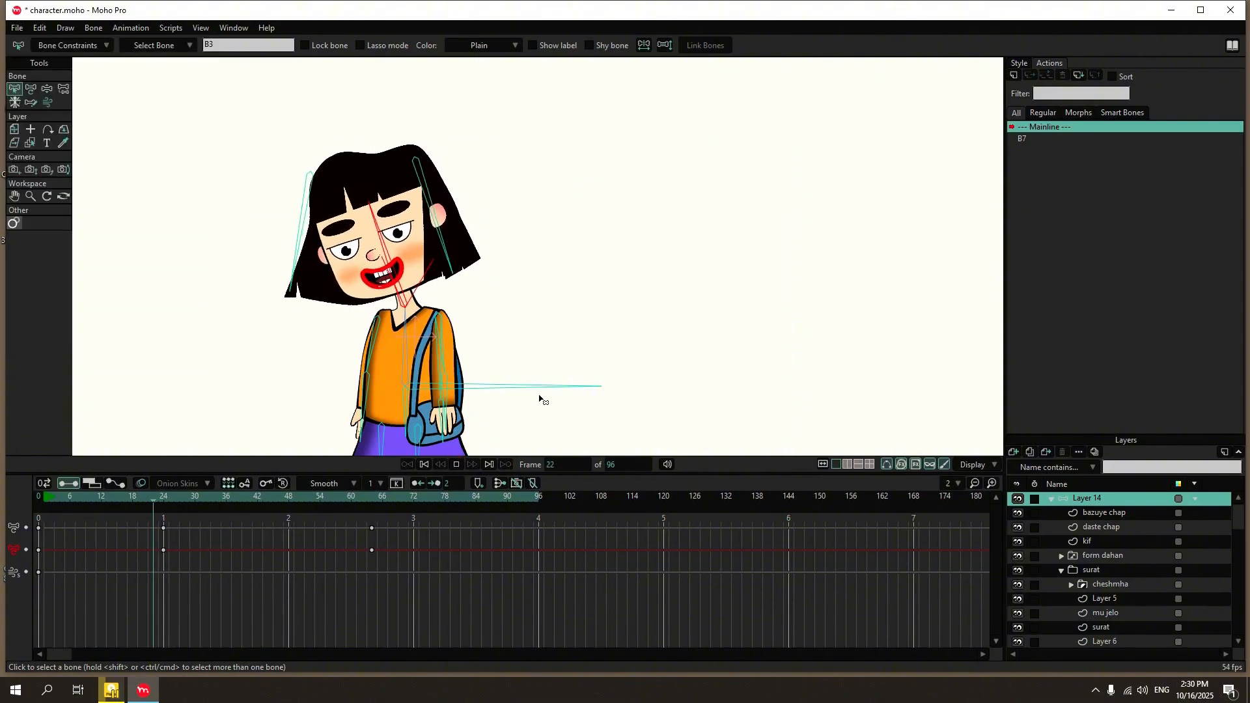
key("space")
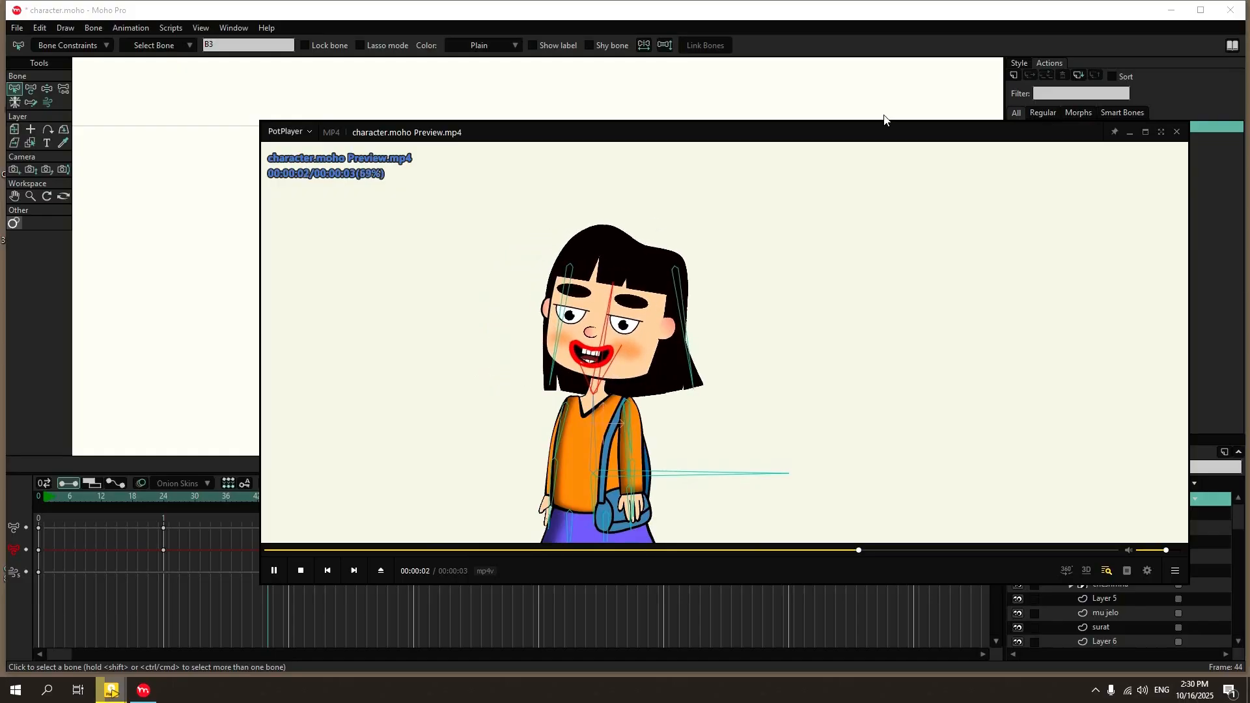
left_click(1177, 132)
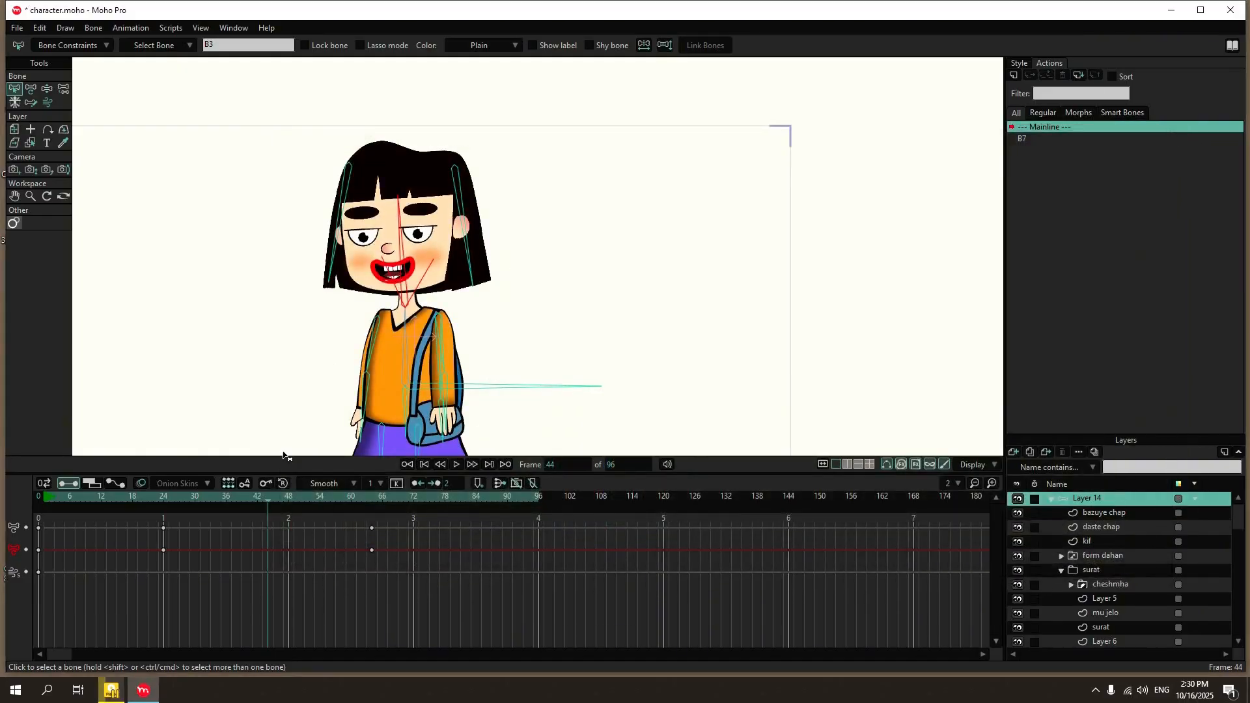
left_click(41, 496)
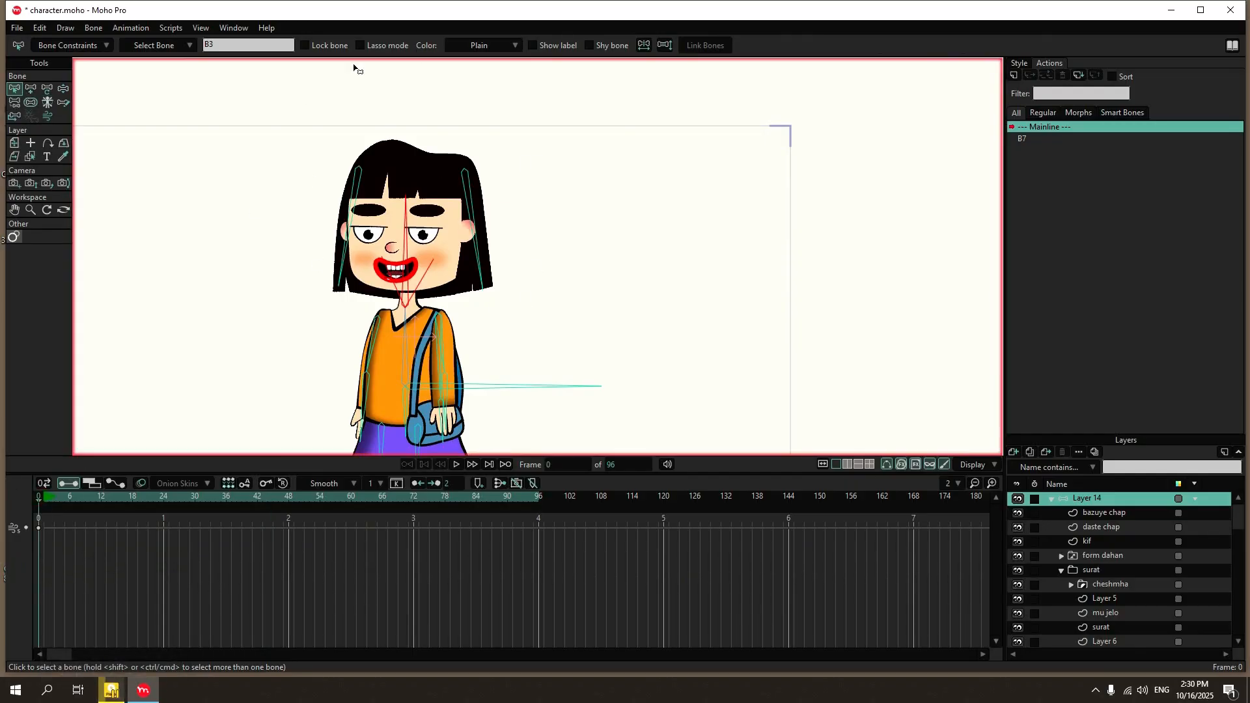
Review the head bone's constraint settings and leave the bone deselected.
left_click(63, 47)
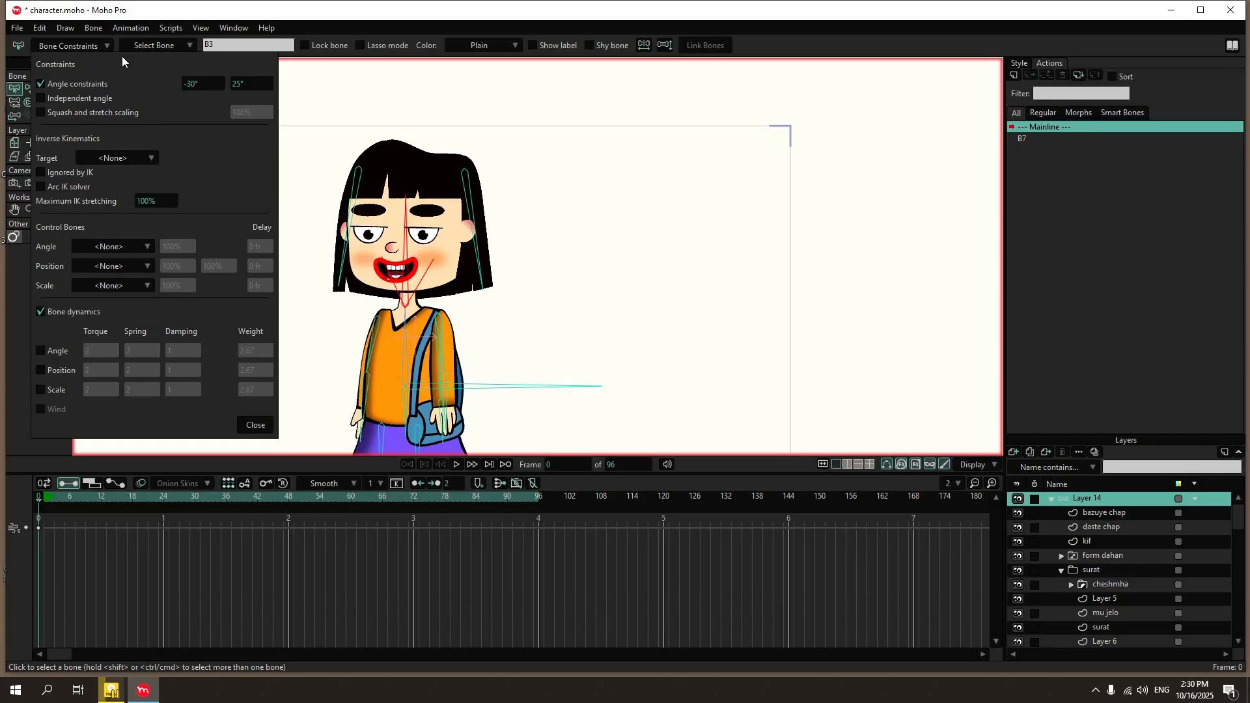
left_click(306, 93)
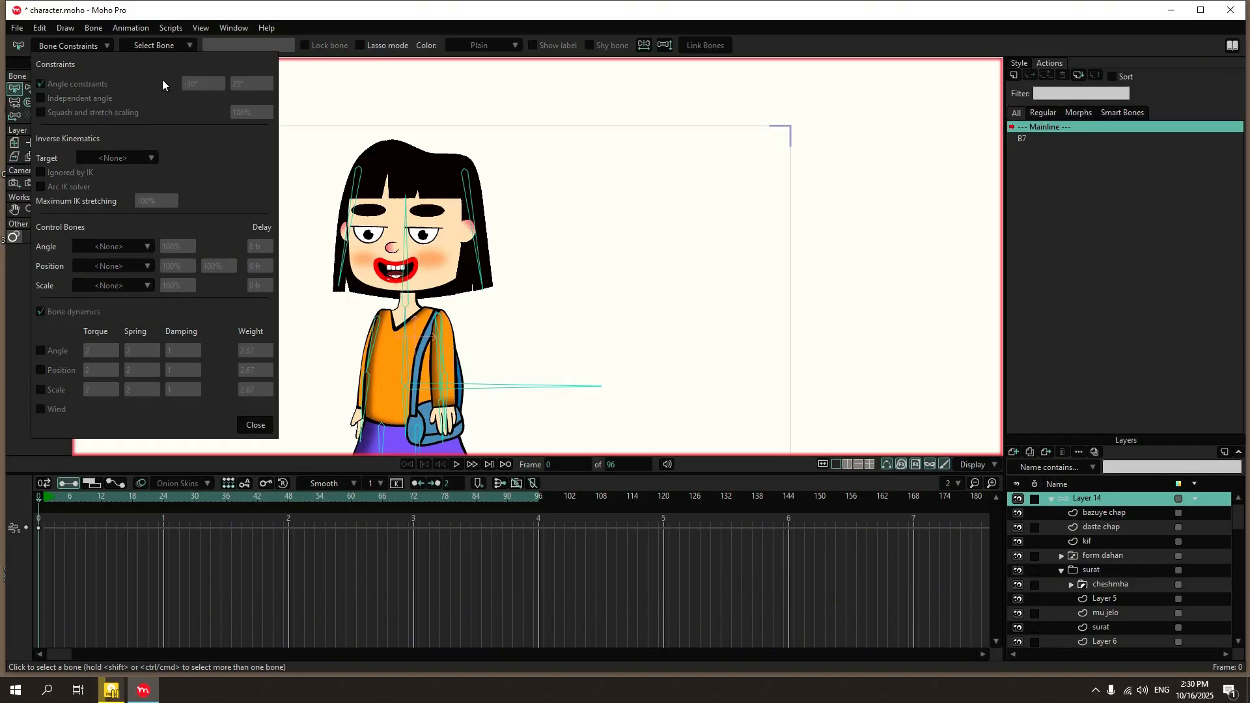
left_click(72, 44)
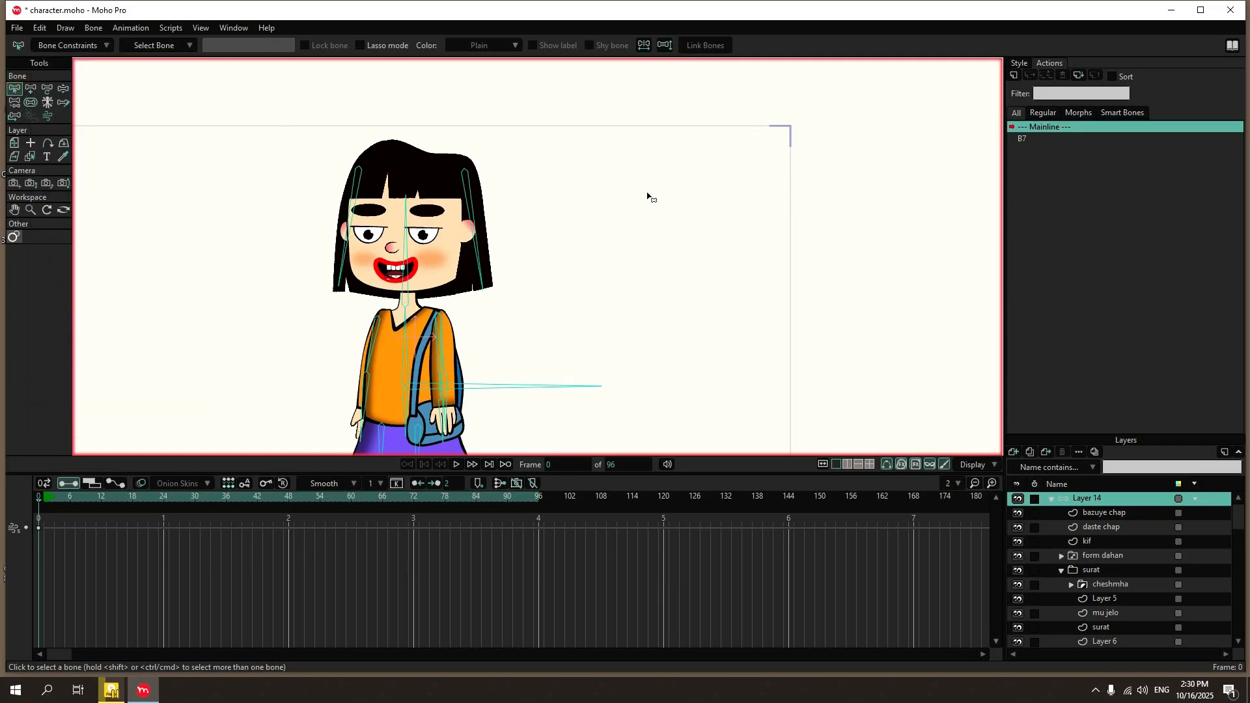
Try manipulating the long horizontal root bone at the character's waist.
scroll(603, 229, "down", 2)
scroll(570, 307, "up", 2)
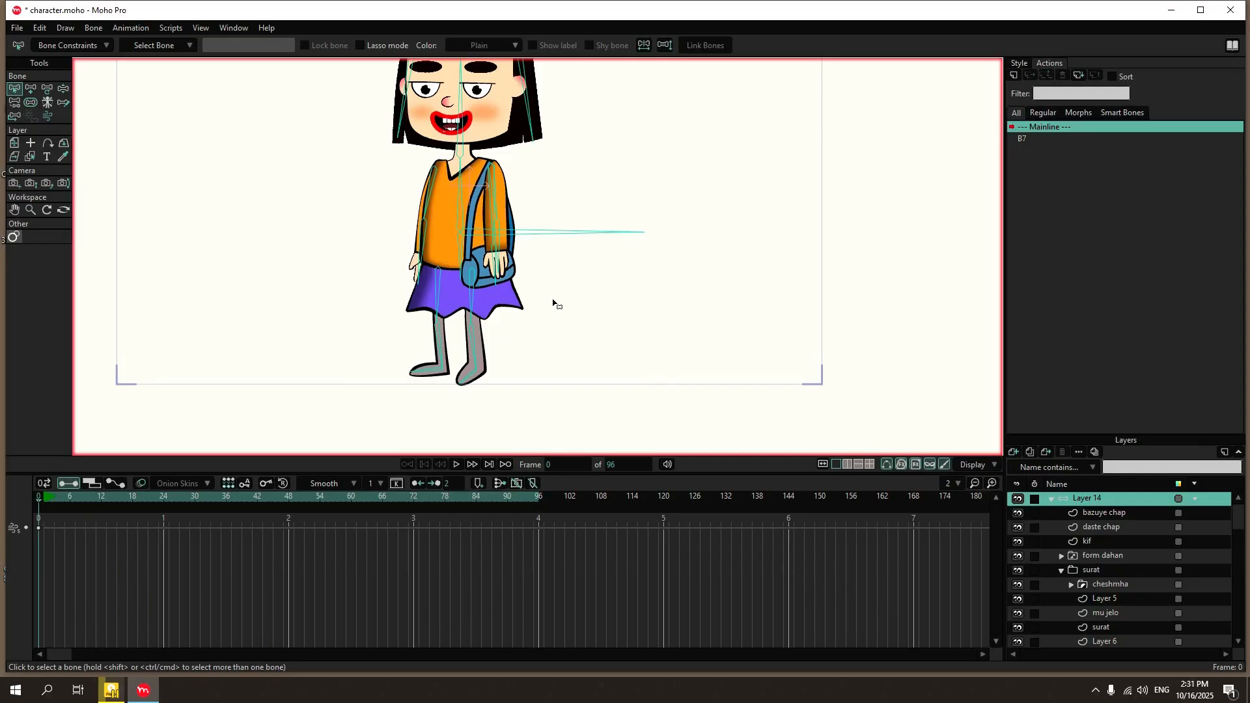
left_click(63, 89)
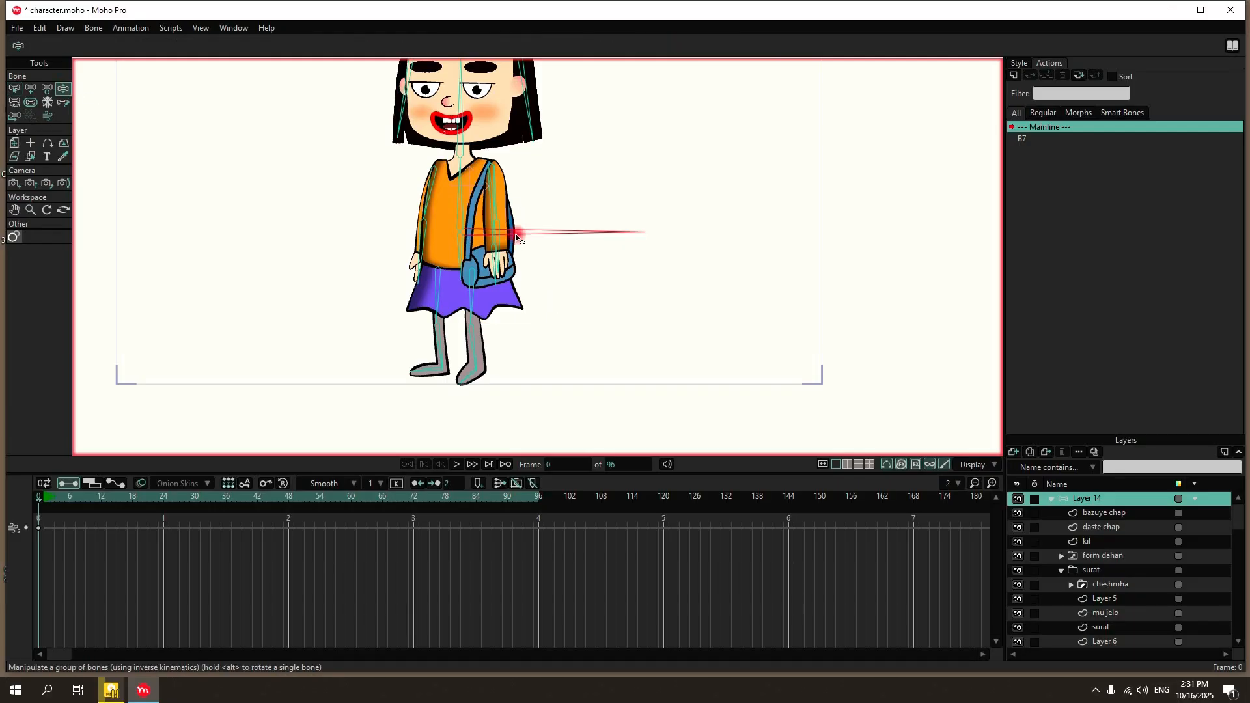
left_click(518, 233)
mouse_move(515, 242)
left_mouse_down()
mouse_move(515, 427)
mouse_move(517, 199)
mouse_move(520, 235)
left_mouse_up()
scroll(530, 287, "down", 2)
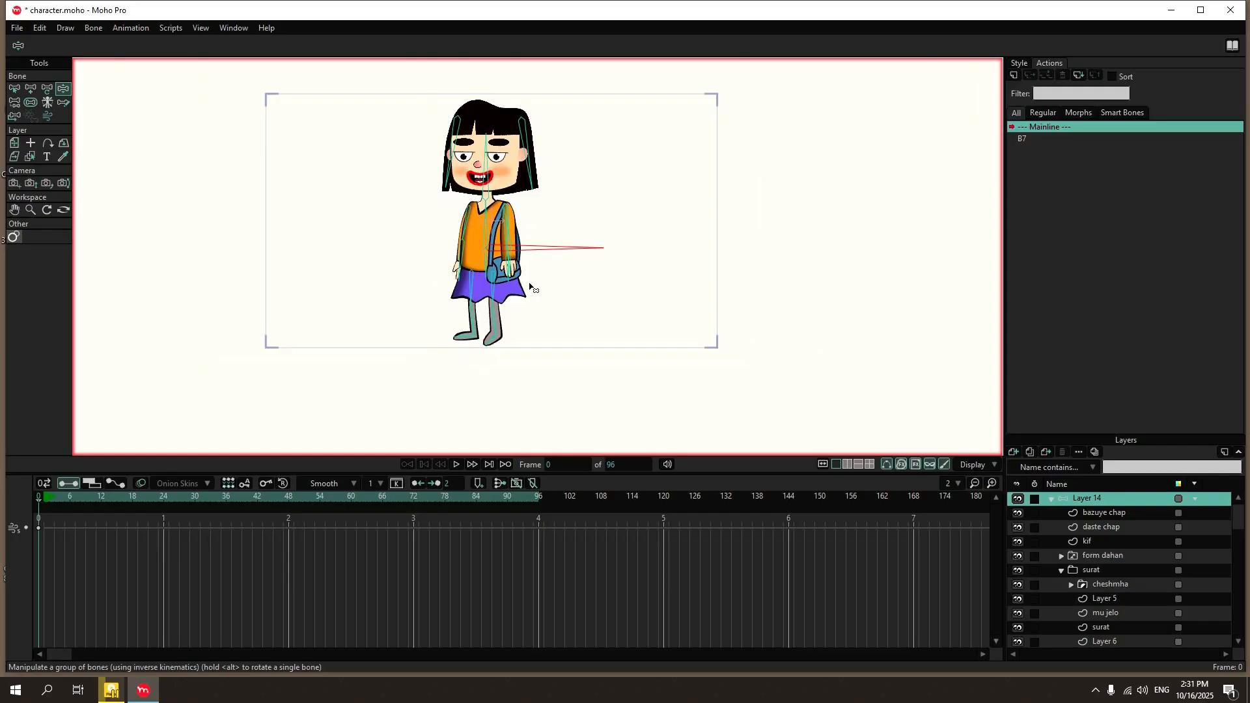
scroll(534, 251, "up", 2)
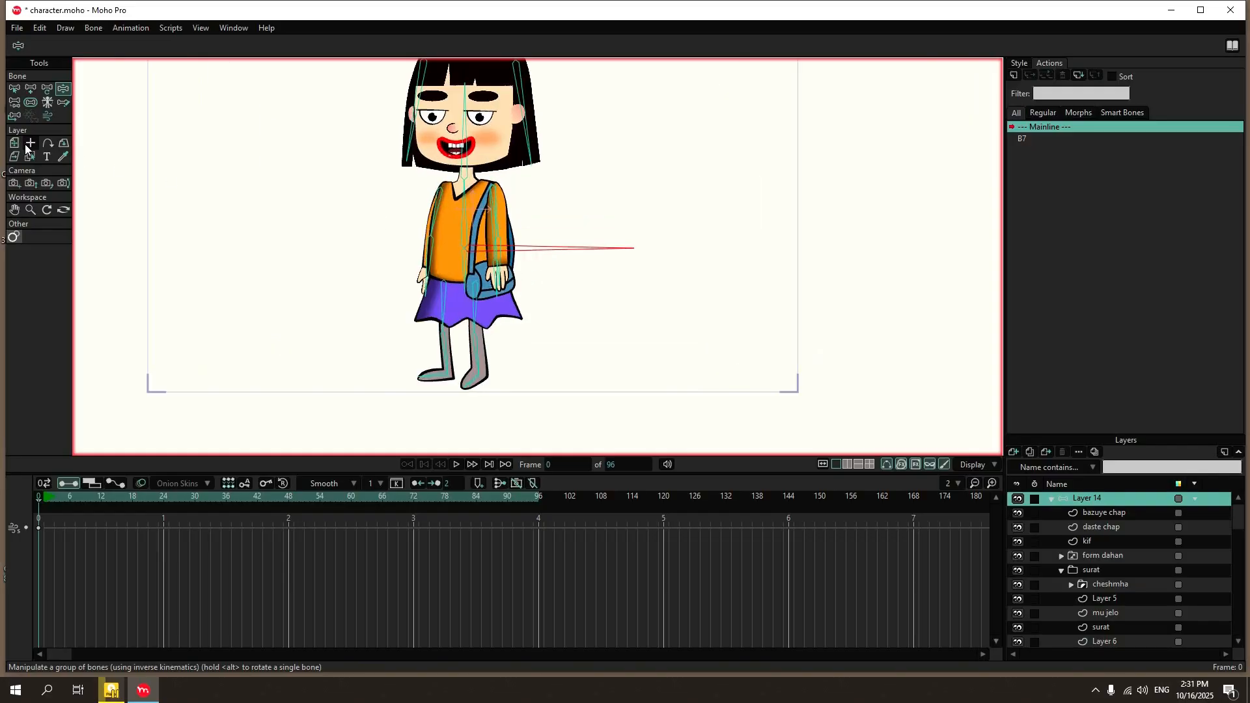
Shift the whole character layer slightly with Transform Layer and deselect the skeleton's bones.
left_click(16, 142)
scroll(462, 228, "down", 2)
mouse_move(473, 218)
left_mouse_down()
mouse_move(475, 396)
mouse_move(480, 178)
mouse_move(483, 213)
left_mouse_up()
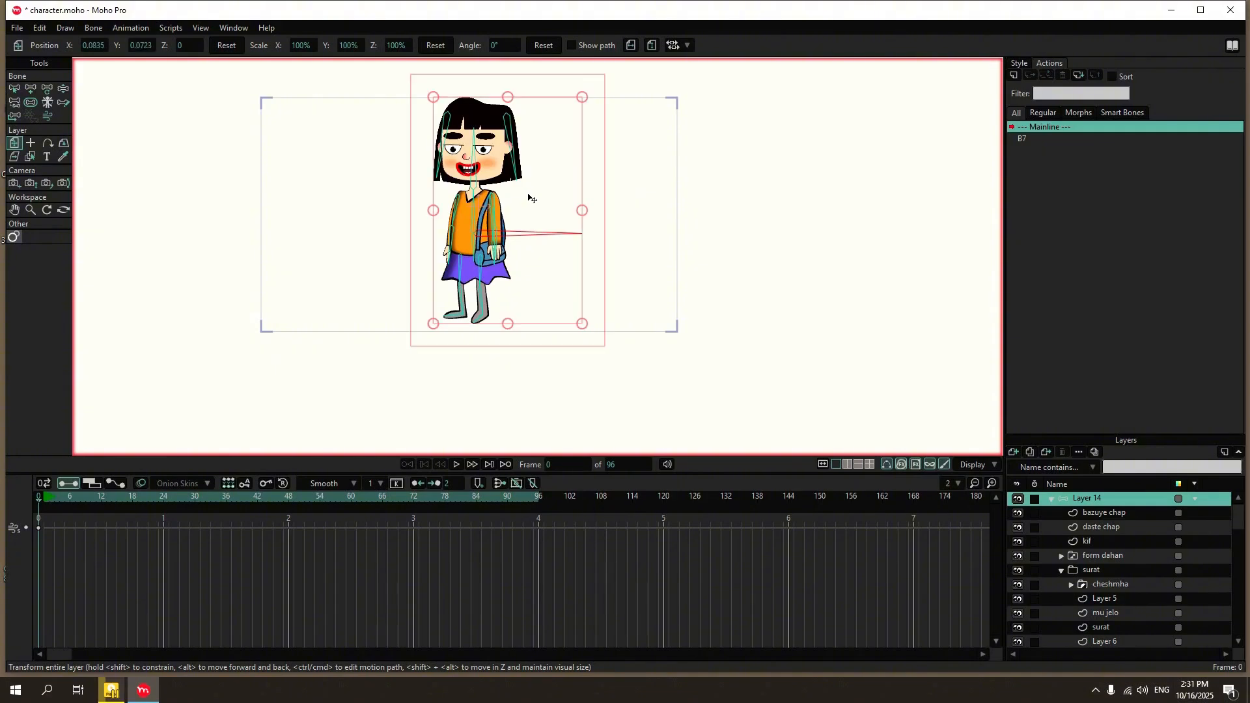
left_click(18, 90)
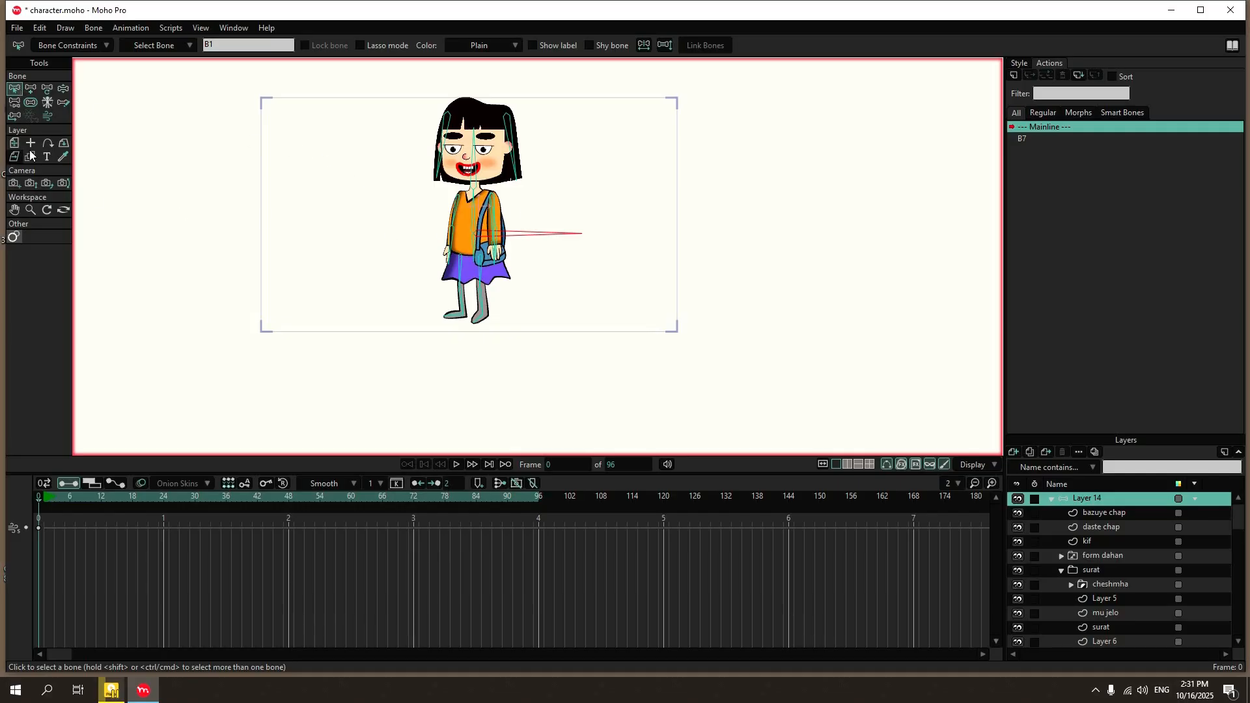
left_click(290, 151)
scroll(470, 202, "up", 3)
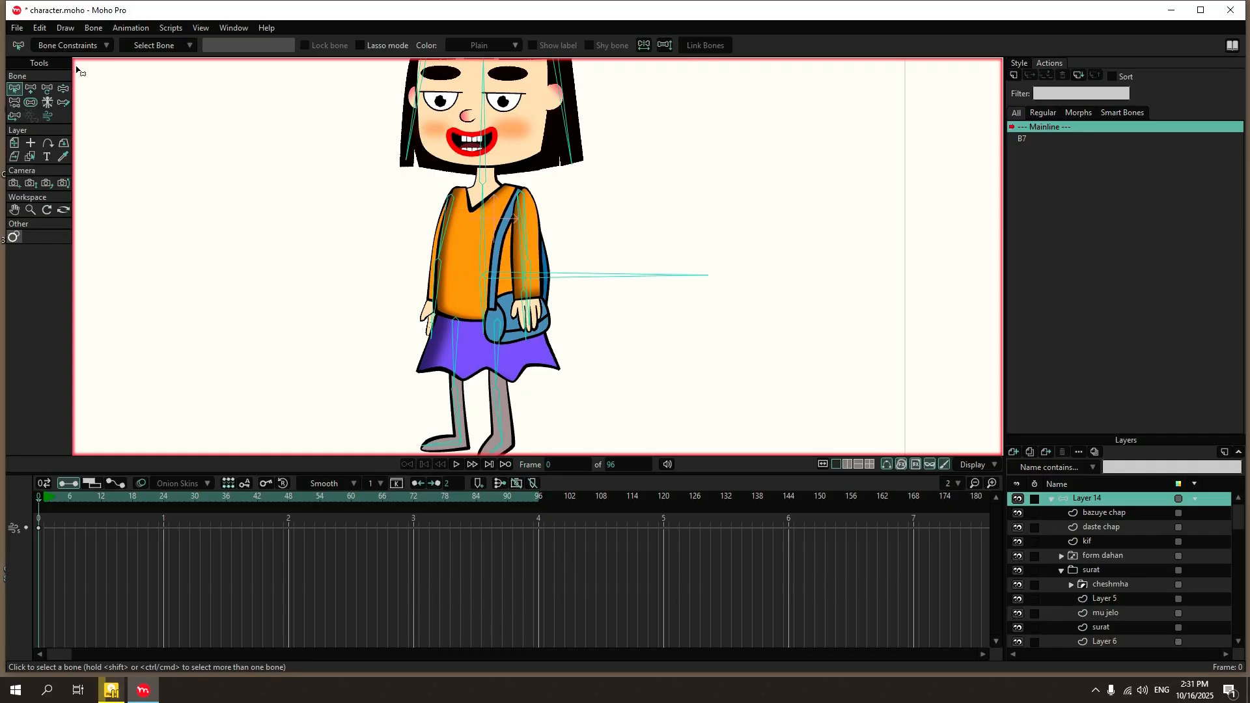
Add two short horizontal bones without a parent, one starting at each ankle of the character.
left_click(27, 90)
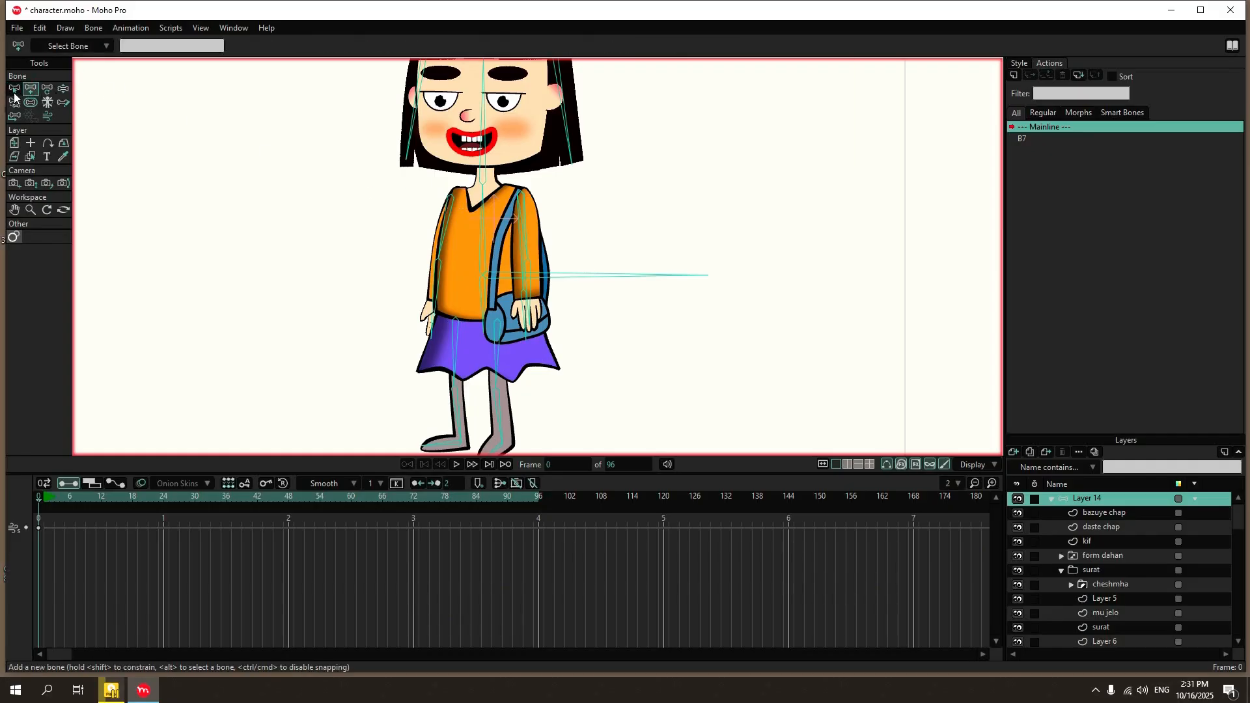
left_click(15, 92)
left_click(217, 138)
scroll(304, 168, "down", 6)
scroll(306, 167, "up", 4)
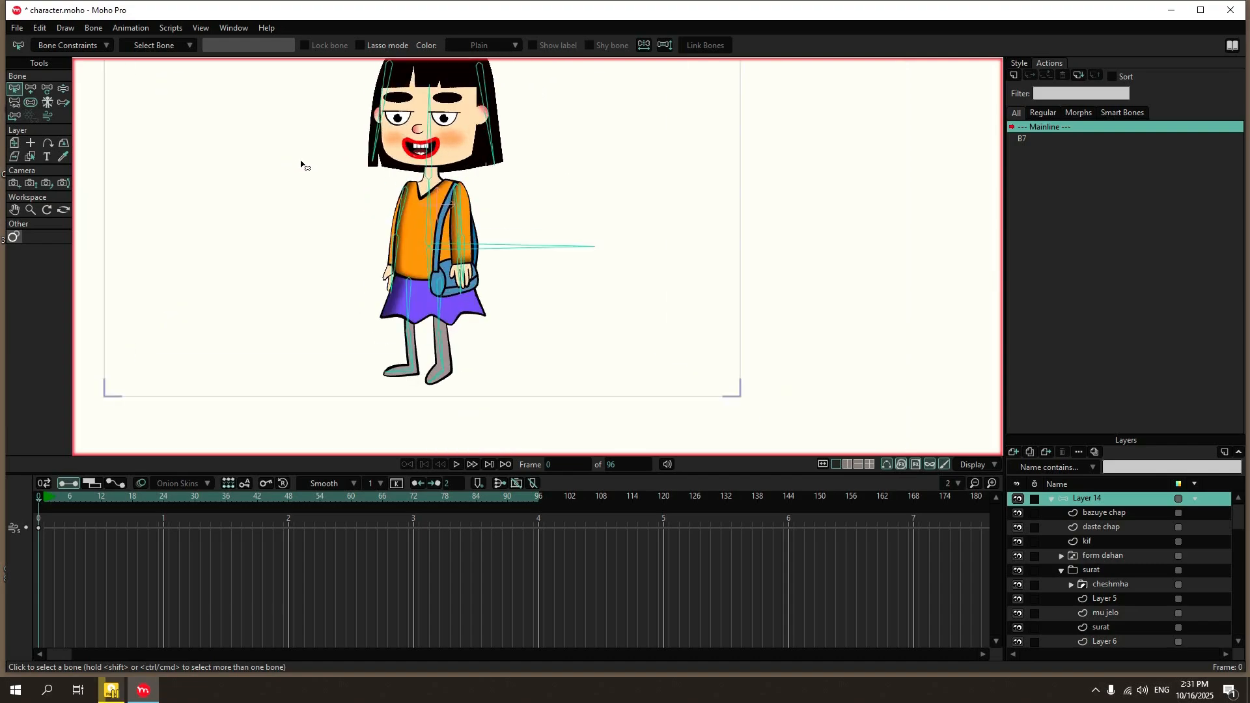
left_click(31, 91)
scroll(436, 347, "up", 4)
left_click_drag(452, 397, 501, 398)
left_click_drag(386, 395, 427, 397)
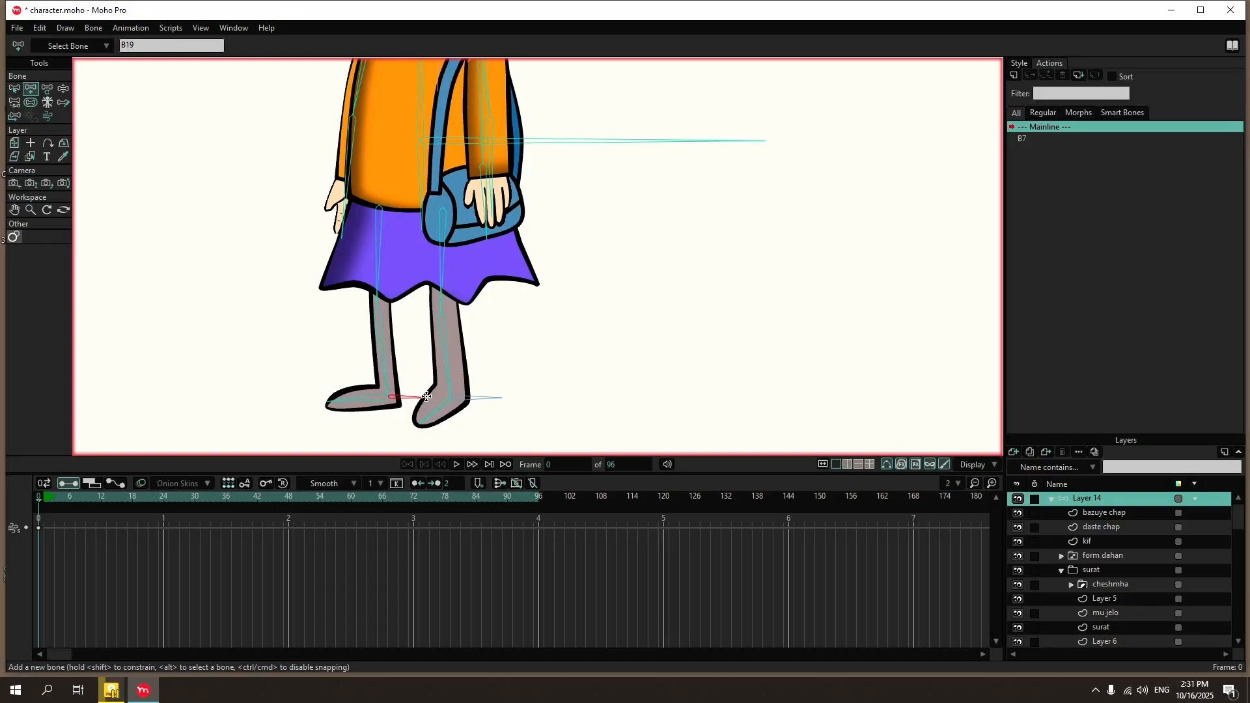
Rename the back foot's new ankle bone target right and the front foot's new ankle bone target lef.
left_click(14, 88)
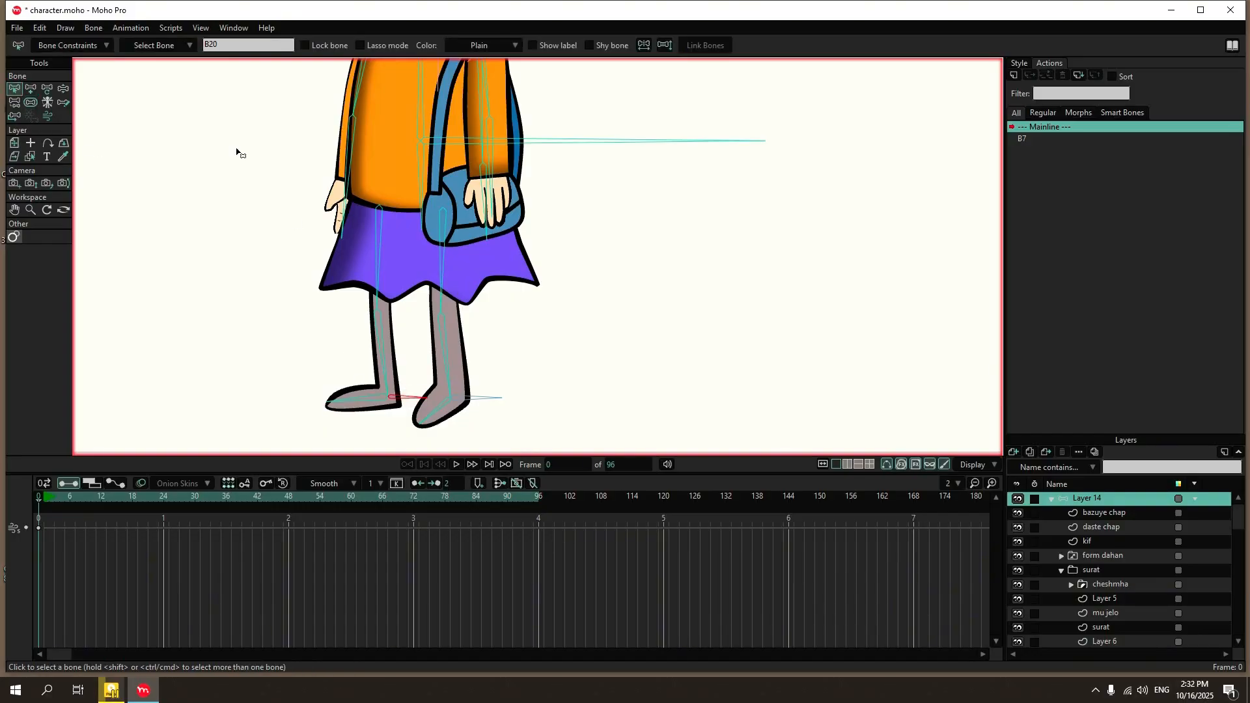
left_click(235, 47)
type("target lef")
left_click(461, 394)
left_click(251, 45)
type("t lef")
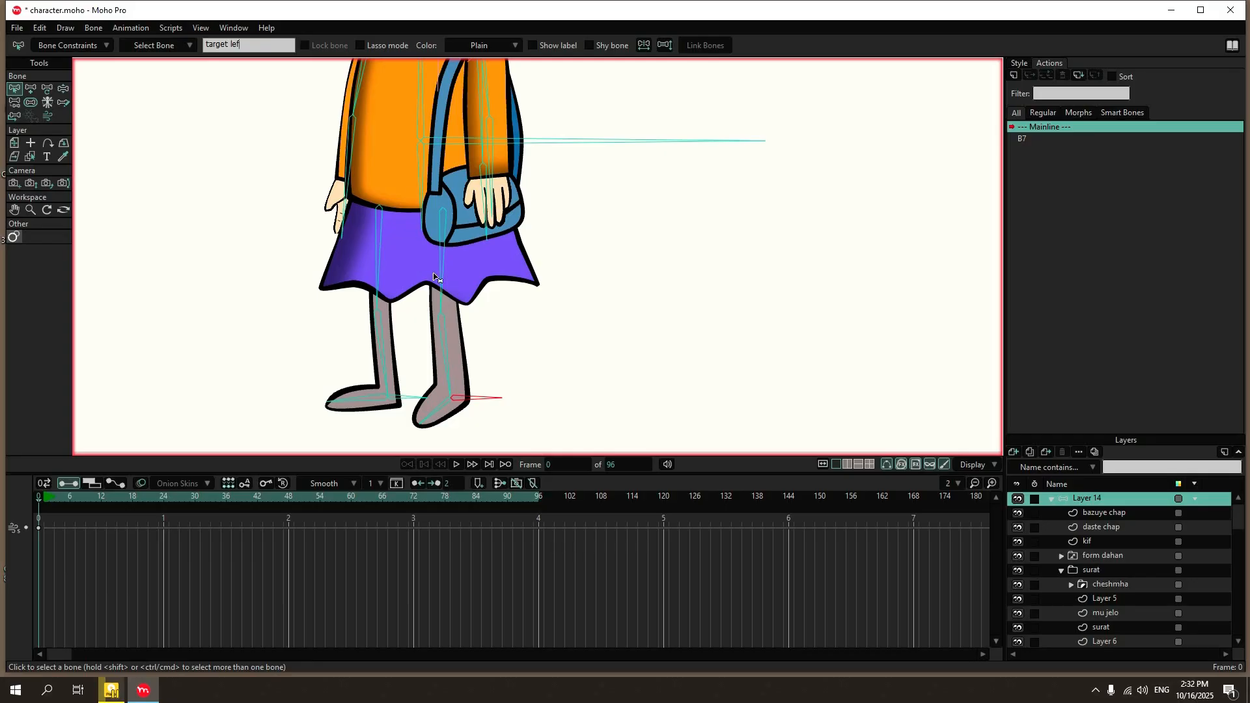
left_click(518, 323)
Set the bone strength of both ankle target bones to 0.
left_click(486, 393)
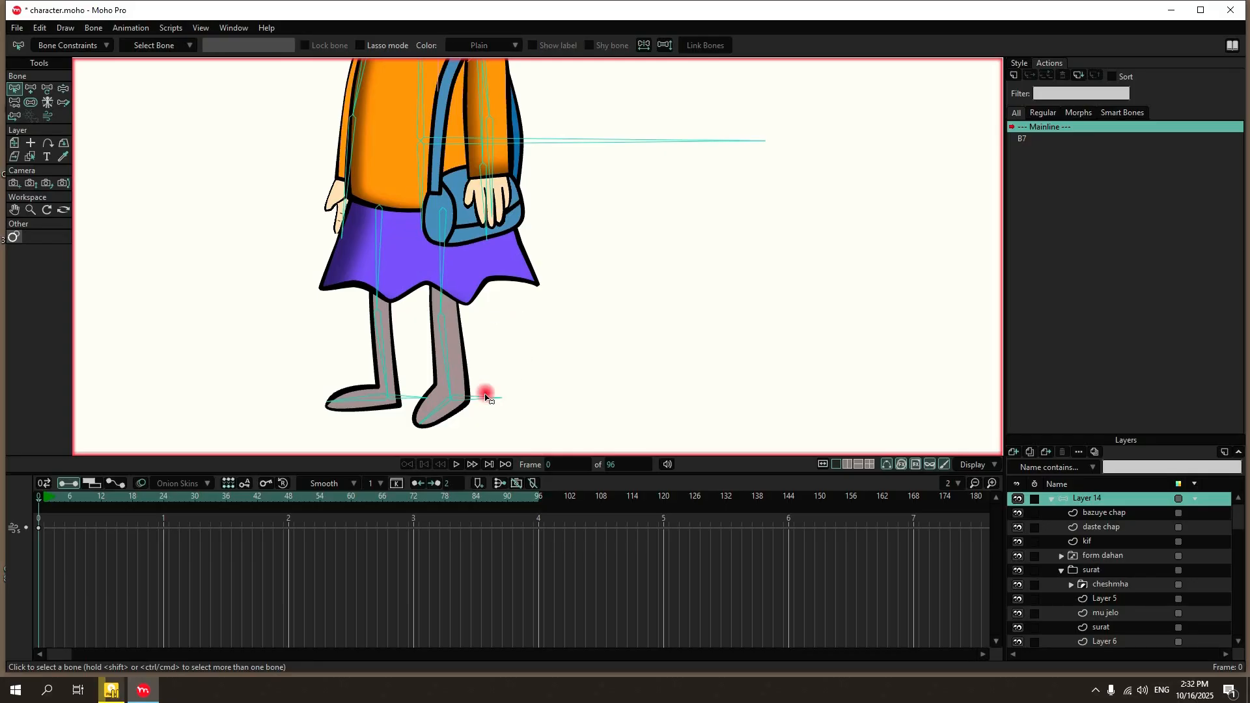
left_click(393, 398, "shift")
left_click(31, 102)
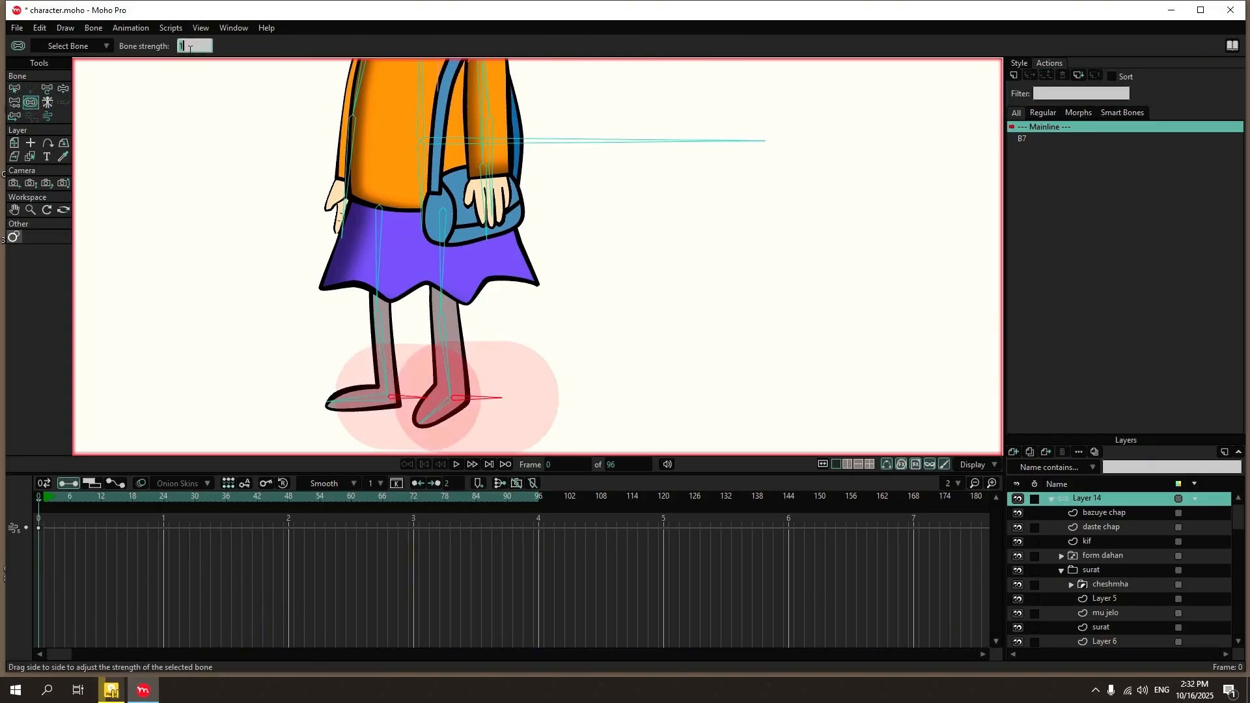
type("0")
key("Return")
key("z")
scroll(584, 61, "down", 5)
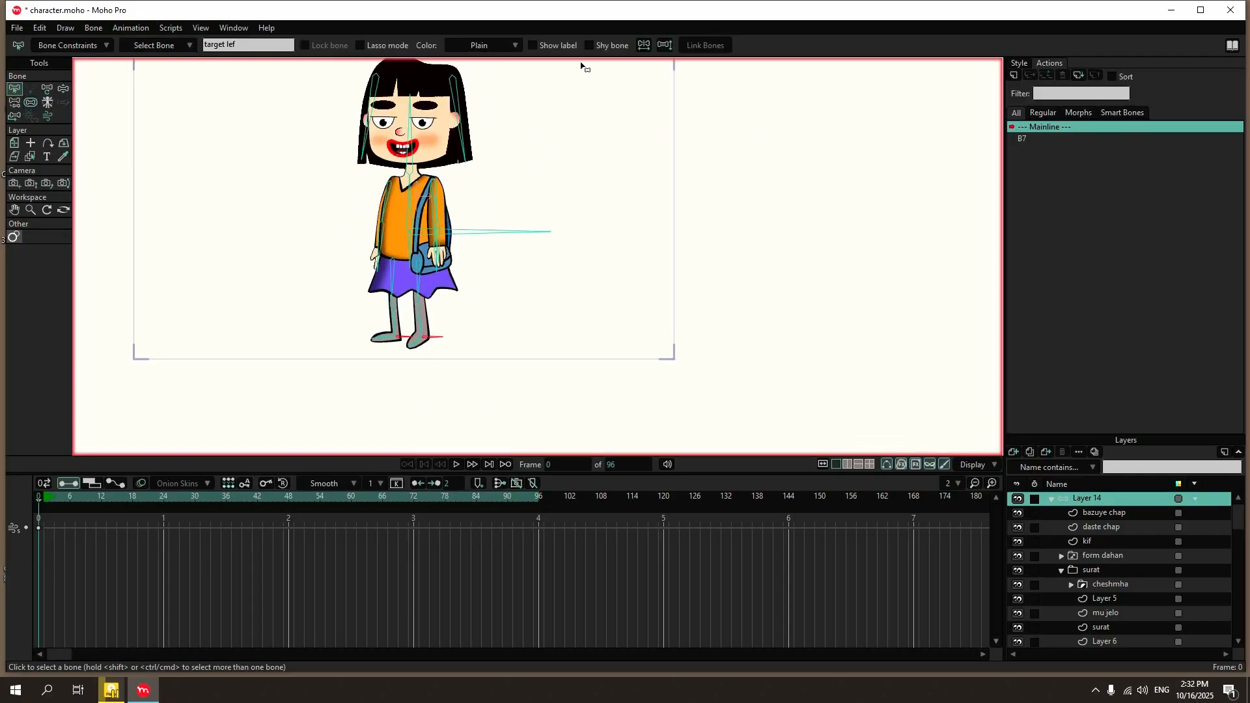
Check the bone strength across the whole skeleton and deselect all bones.
left_click(37, 103)
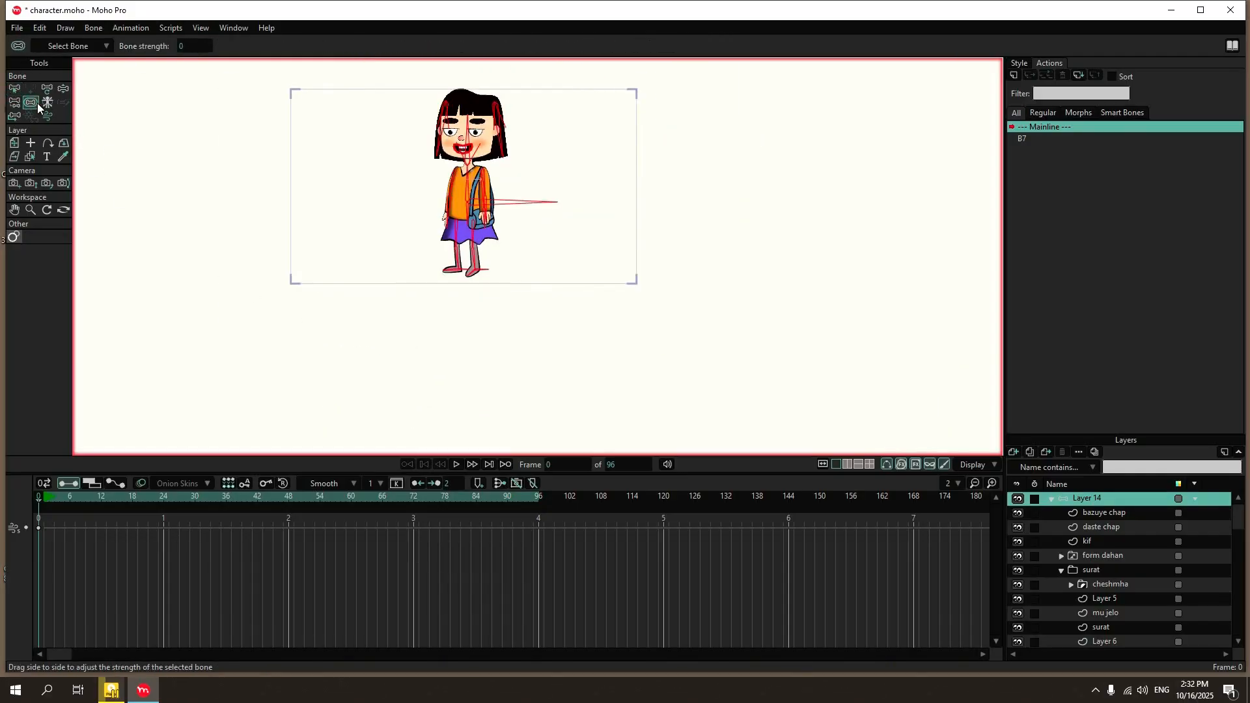
key("z")
left_click(238, 182)
scroll(510, 176, "up", 4)
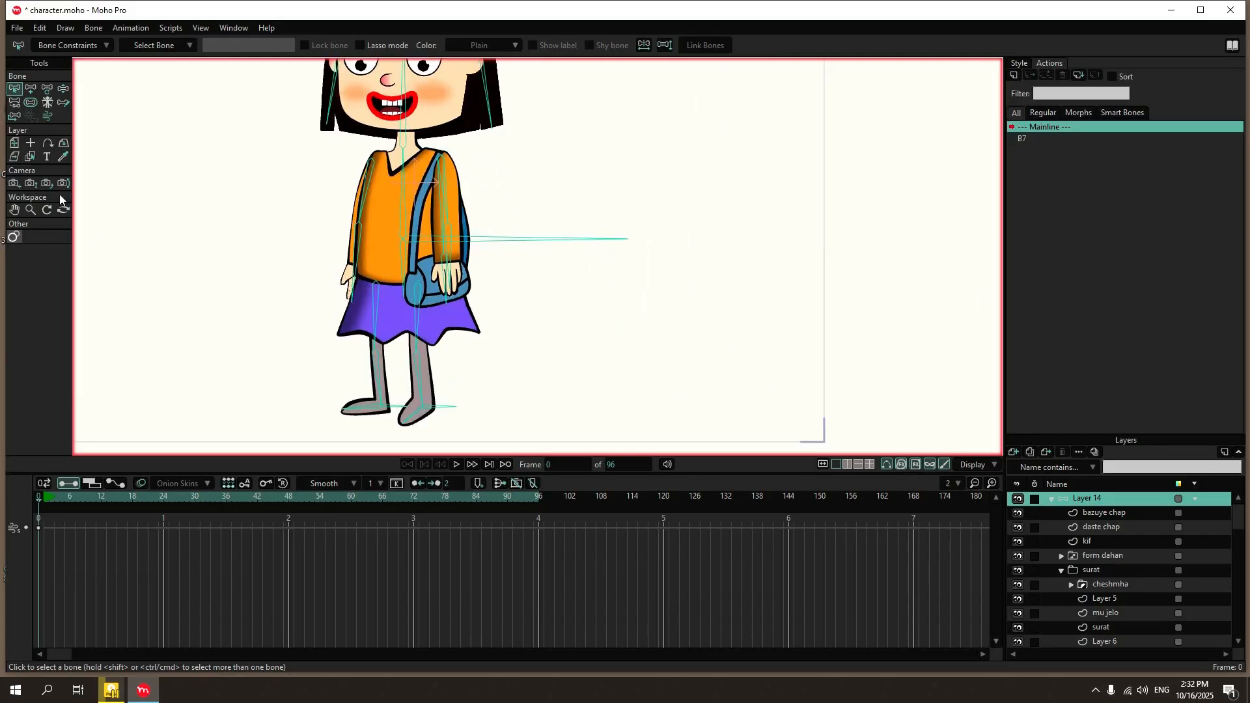
Give the back leg's shin bone B10 the IK target target right and a maximum IK stretching of 110%.
scroll(456, 368, "up", 2)
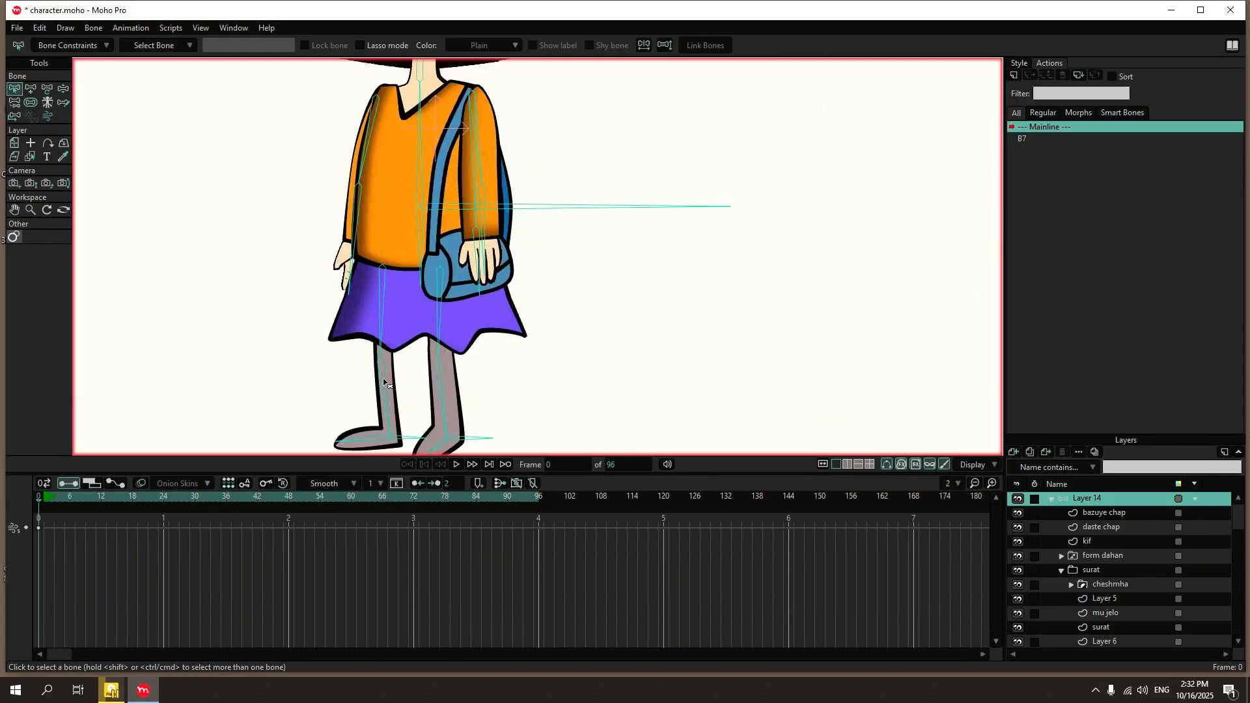
left_click(384, 383)
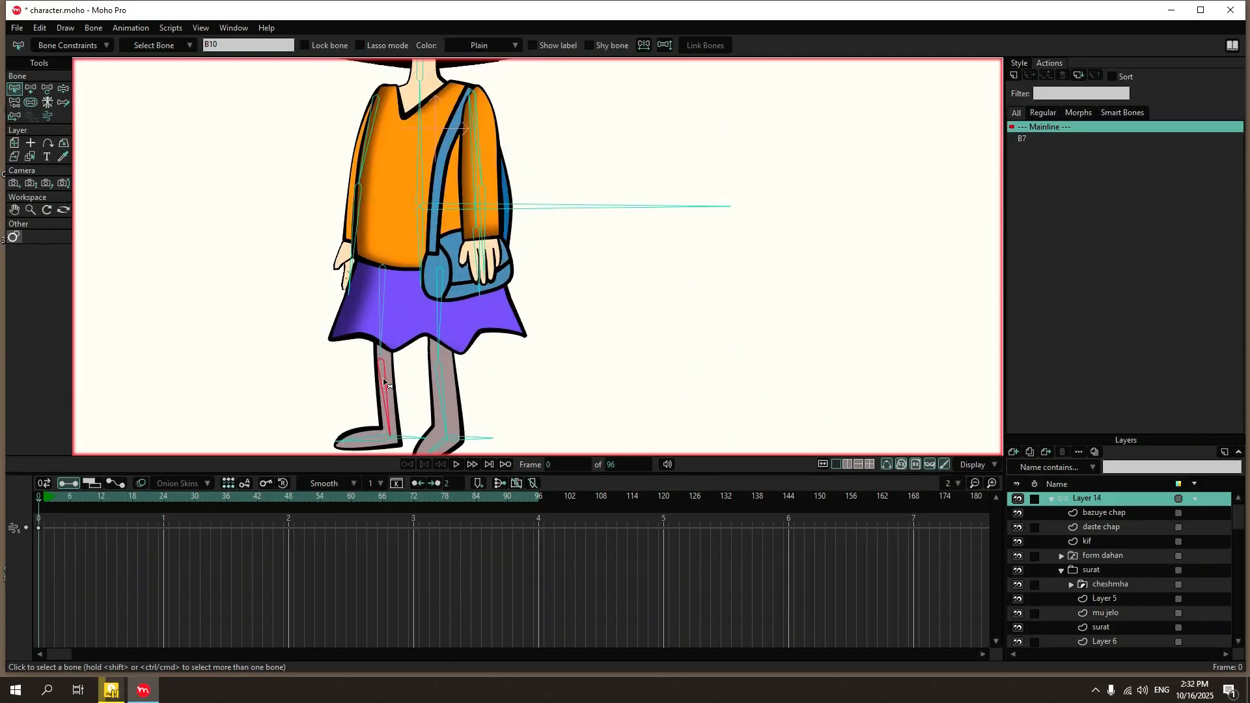
left_click(96, 47)
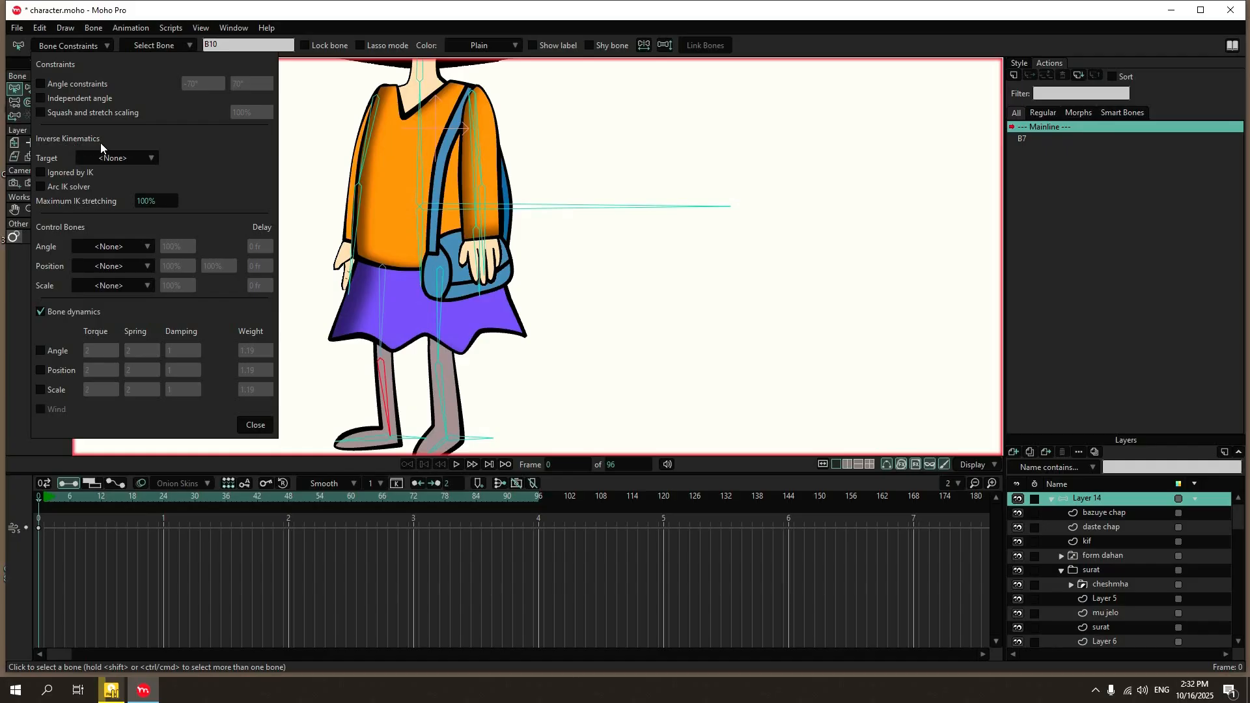
left_click(115, 158)
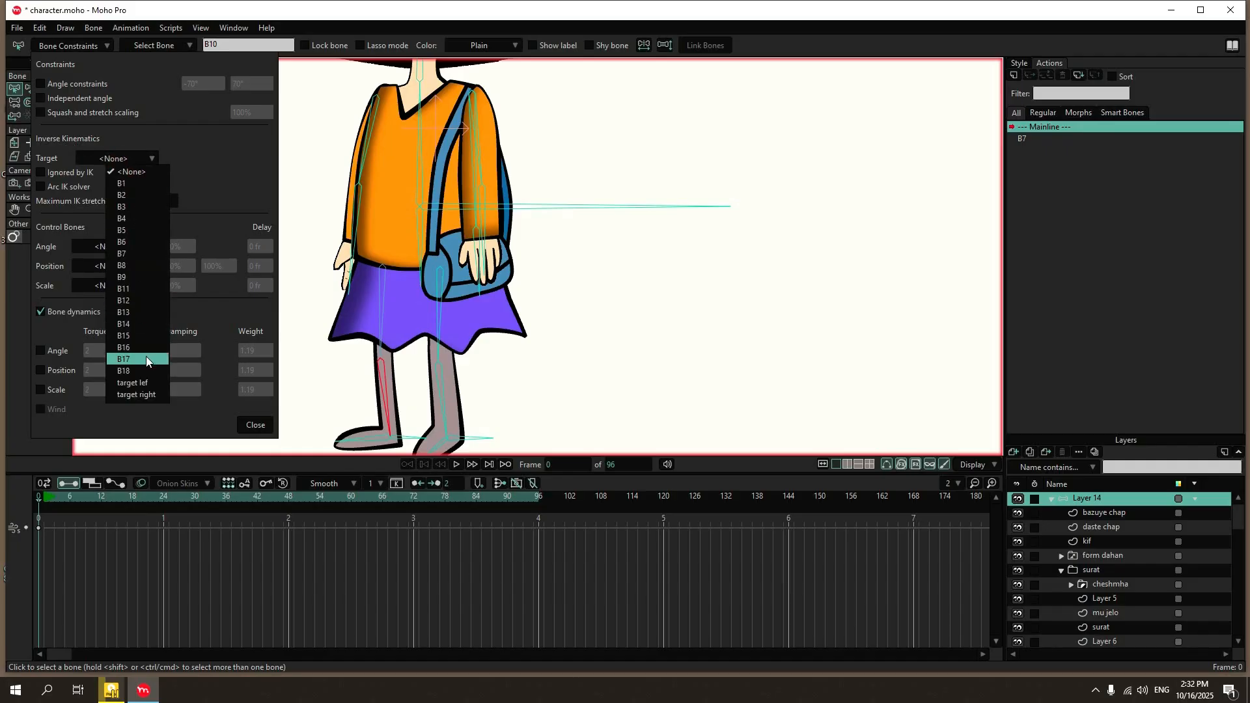
left_click(151, 394)
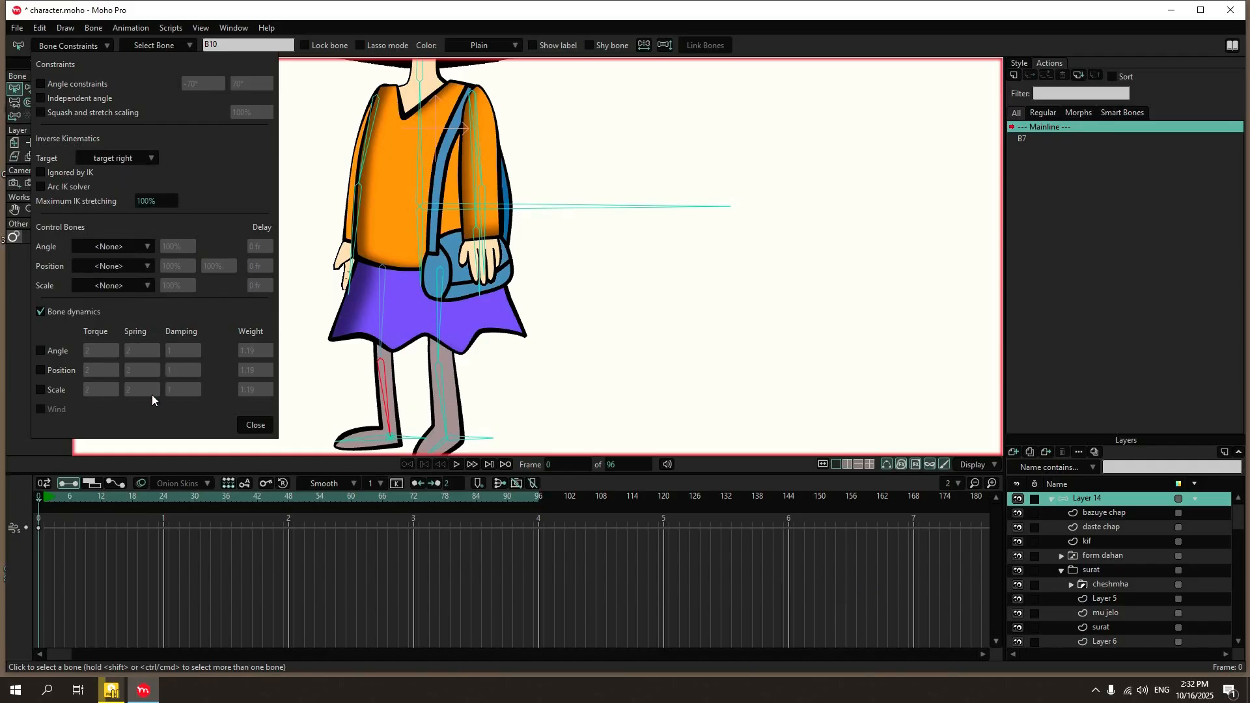
left_click_drag(160, 201, 174, 201)
left_click(156, 201)
type("110")
left_click(255, 425)
Set the IK target of the front leg's shin bone B13 to target lef.
scroll(312, 326, "down", 3)
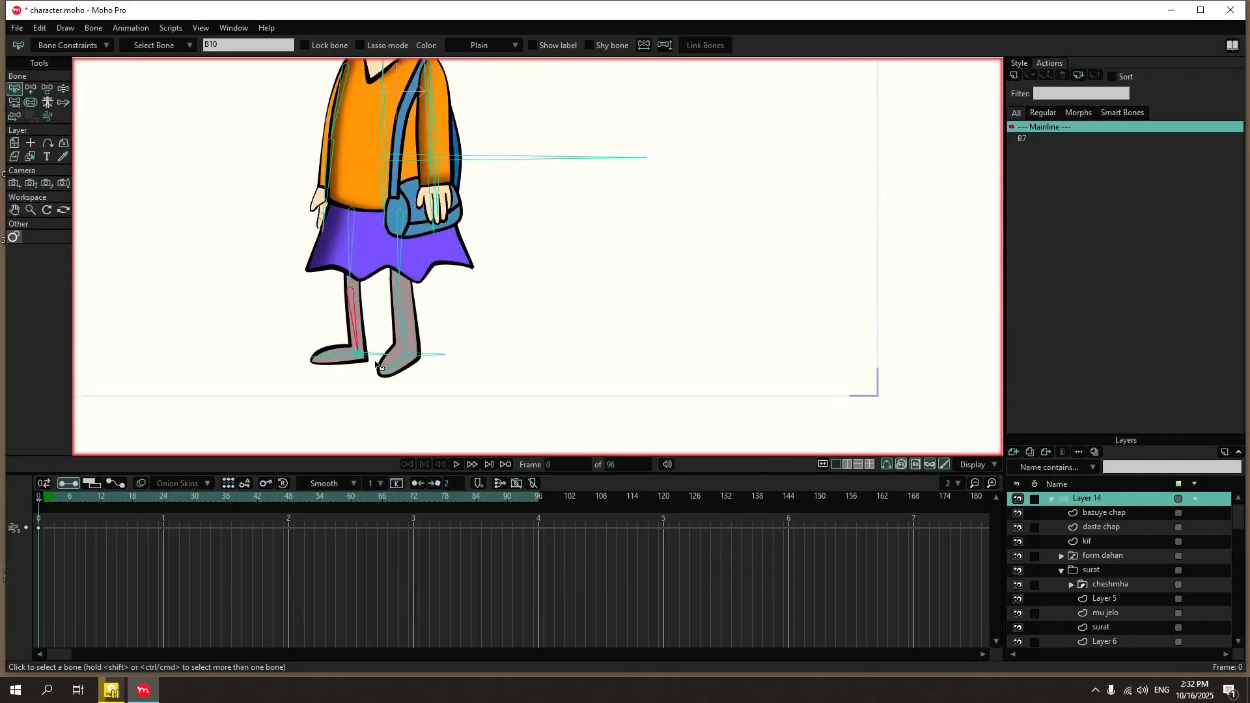
scroll(377, 366, "up", 5)
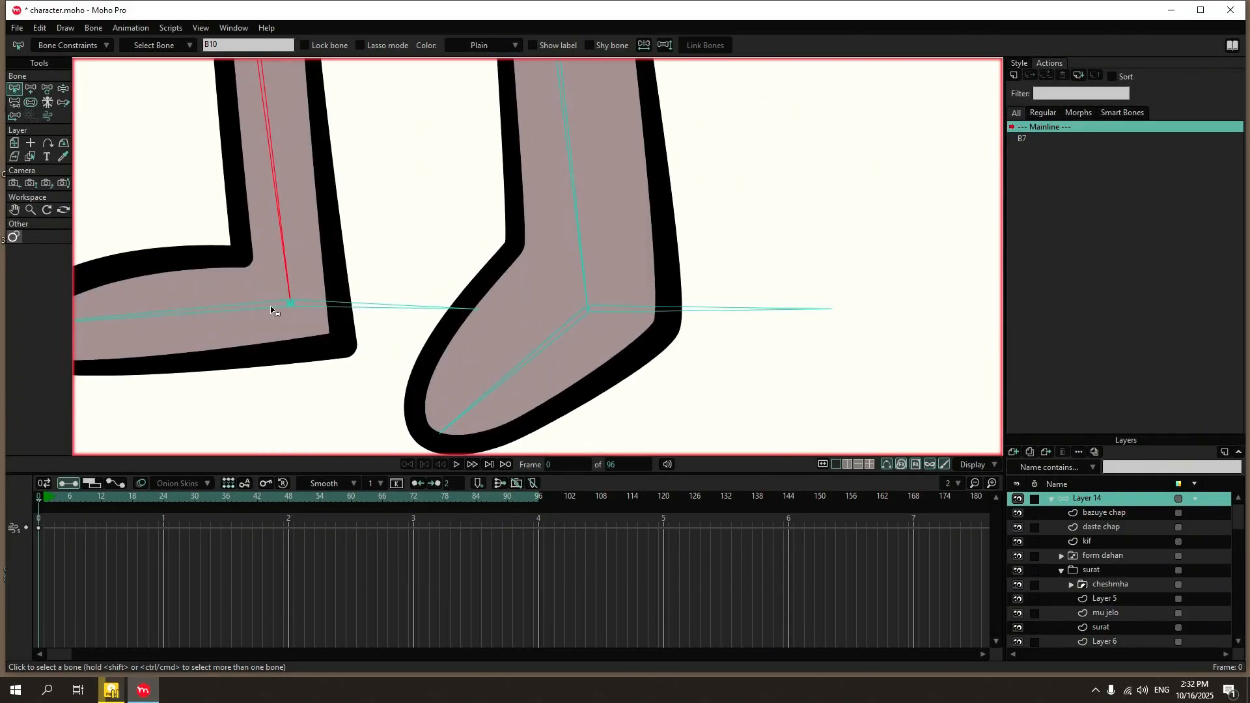
scroll(423, 345, "down", 1)
scroll(404, 342, "up", 3)
scroll(391, 345, "down", 5)
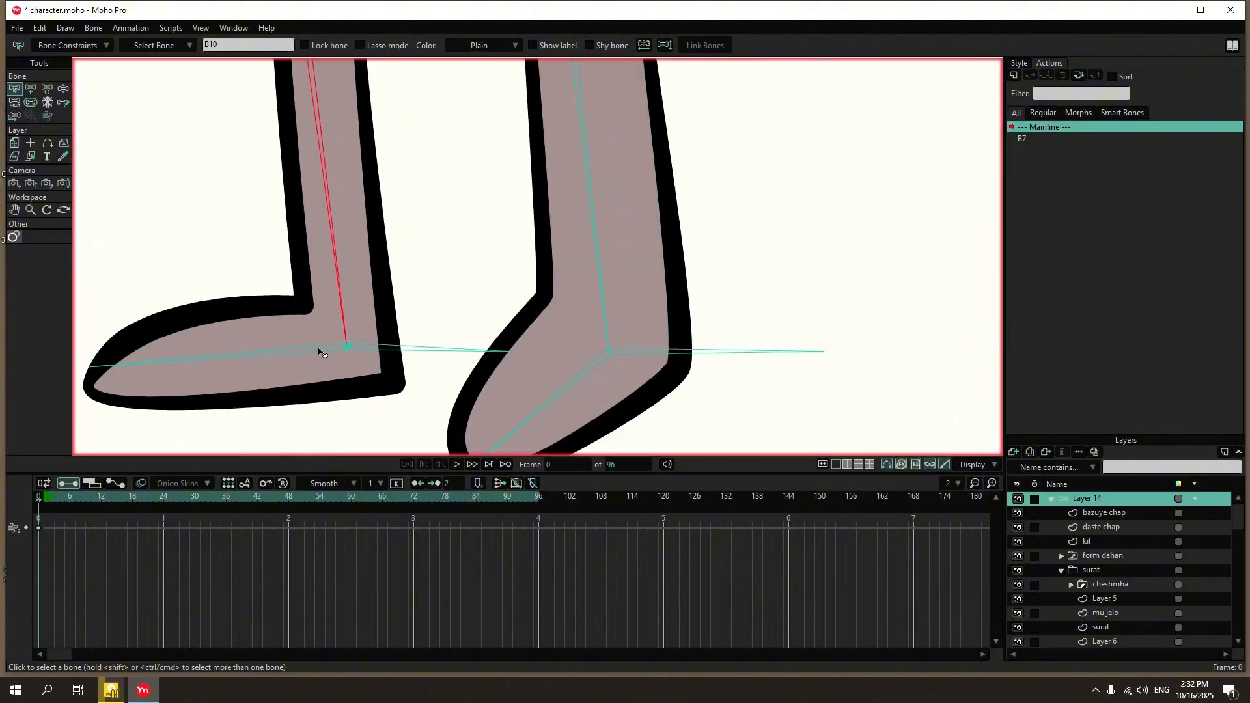
left_click(435, 287)
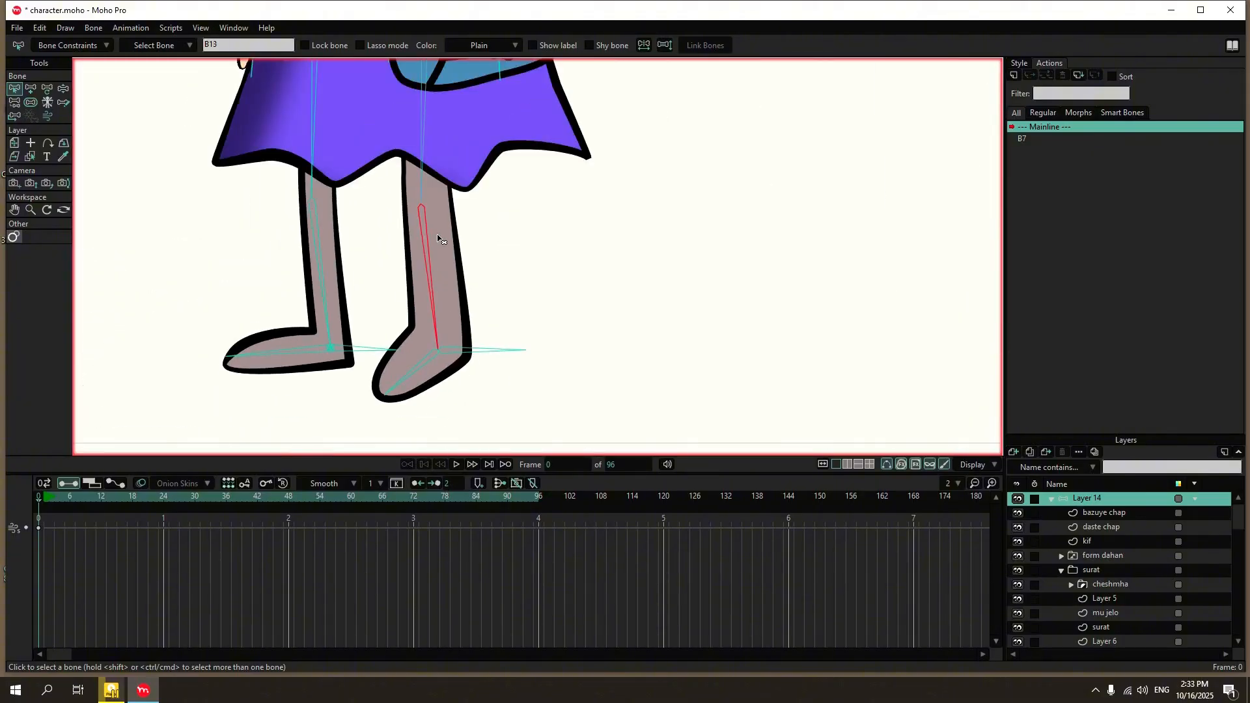
left_click(186, 46)
left_click(80, 47)
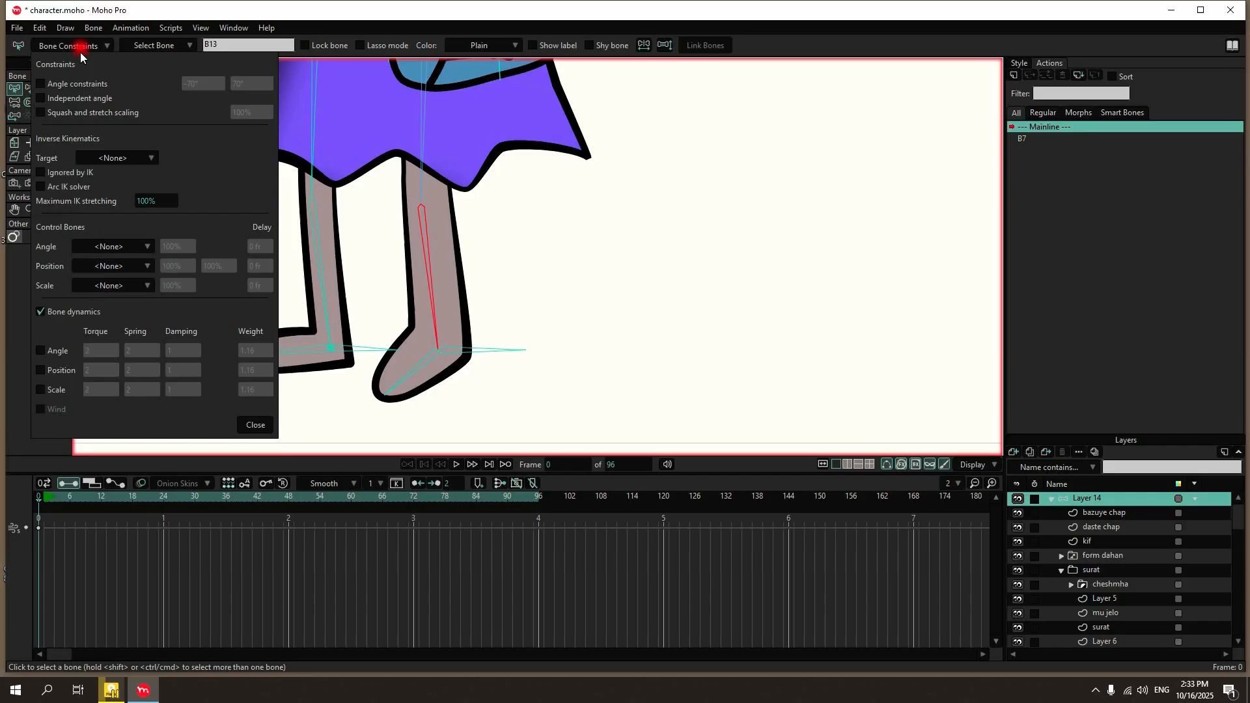
left_click(104, 156)
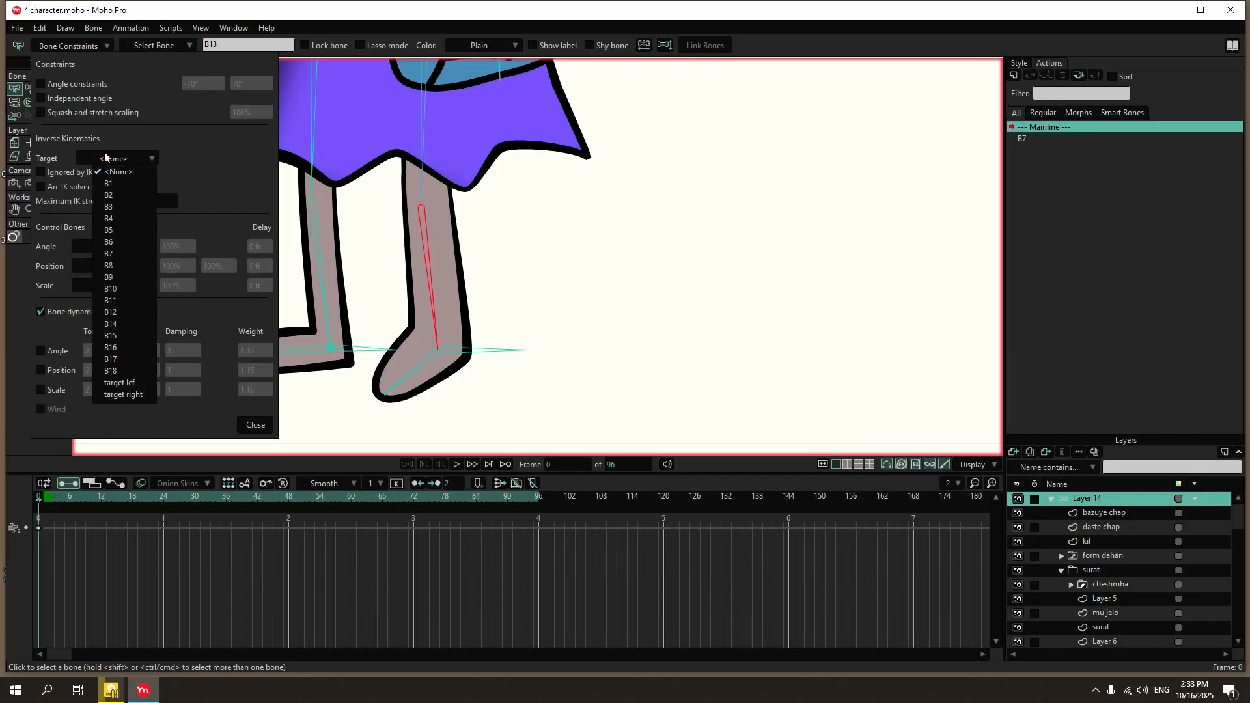
left_click(113, 384)
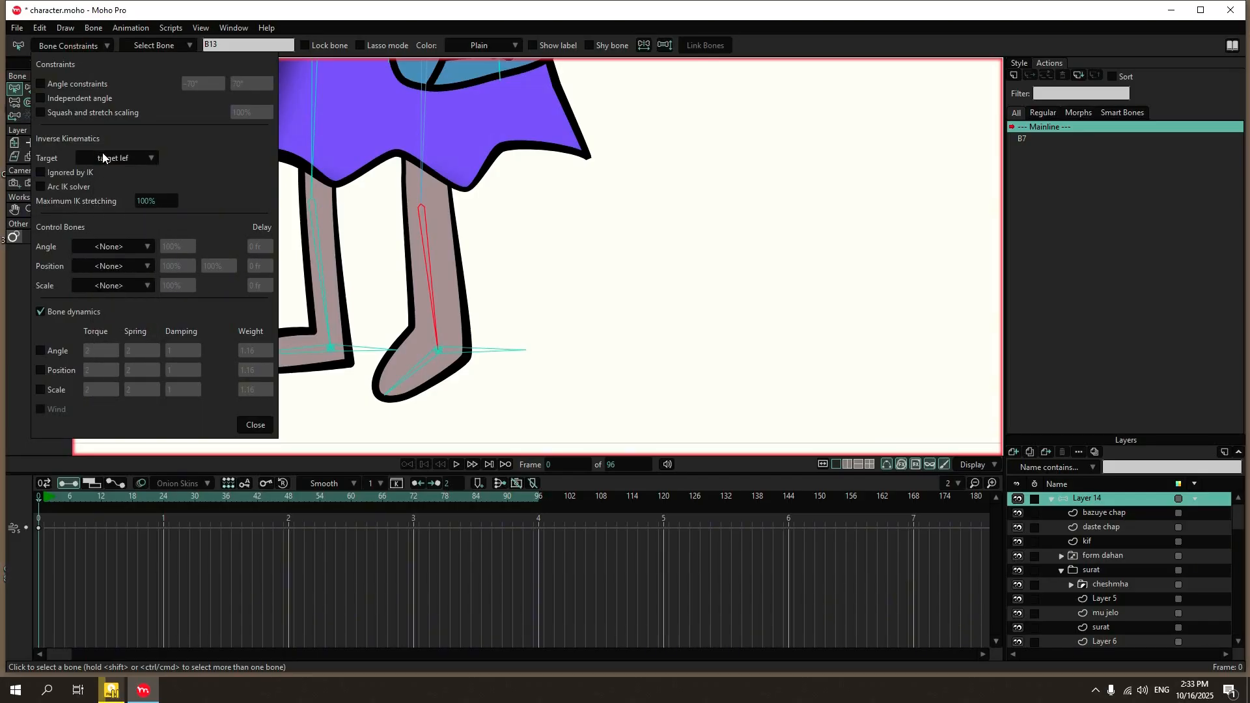
Set the maximum IK stretching of shin bone B13 to 110%.
left_click(144, 200)
type("105")
left_click_drag(163, 201, 80, 197)
type("110")
left_click(254, 425)
Test the leg IK at frame 0 by lowering the body bone and rotating the front foot with Manipulate Bones.
left_click(64, 88)
scroll(423, 234, "down", 5)
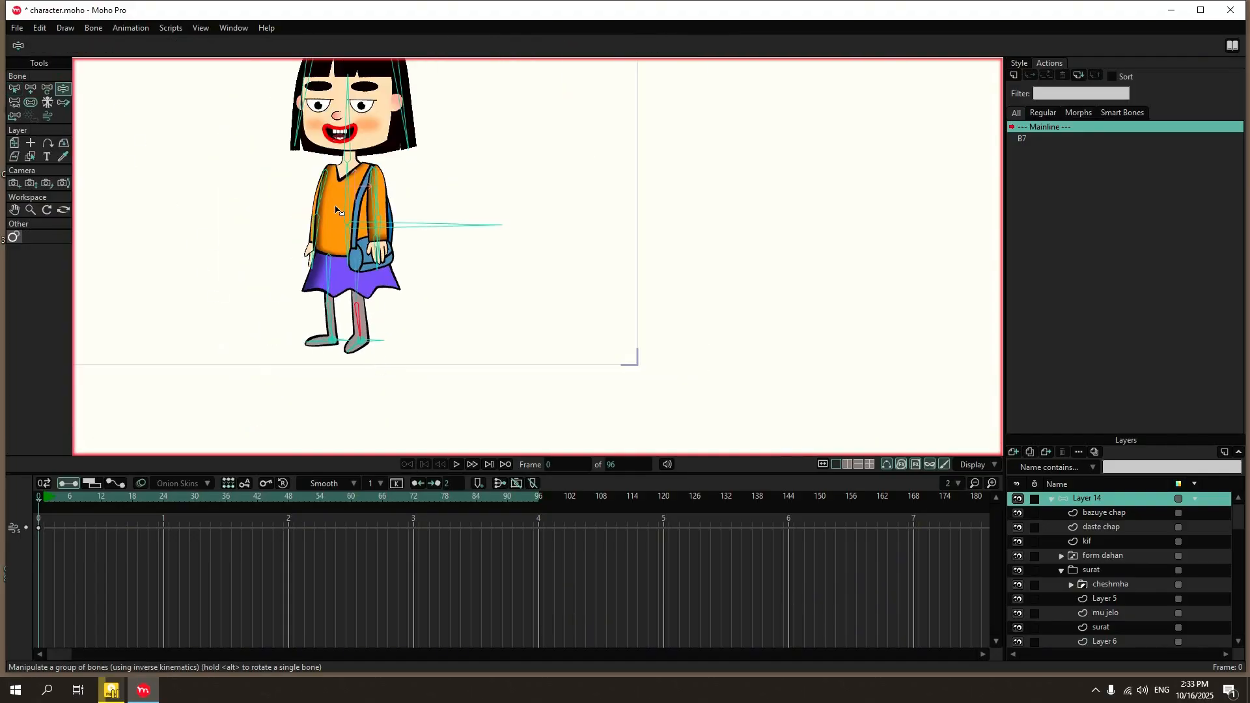
scroll(426, 242, "up", 1)
left_click(429, 230)
left_click_drag(429, 231, 442, 263)
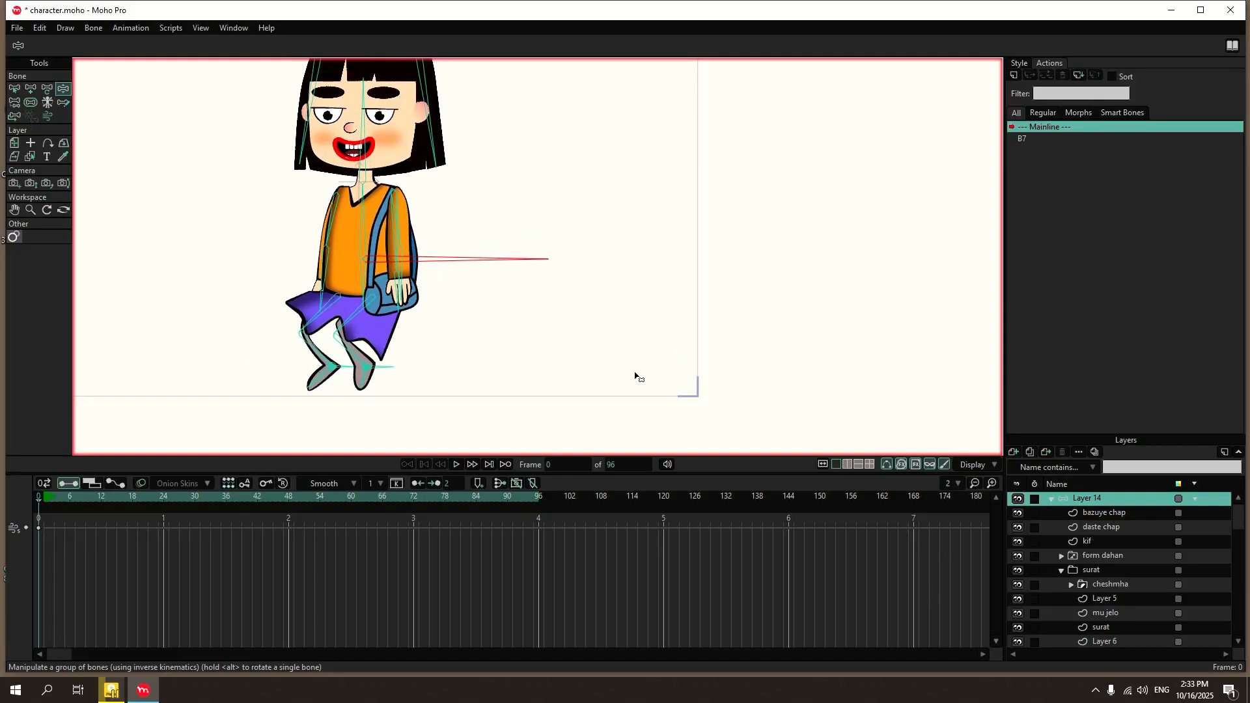
left_click(359, 378)
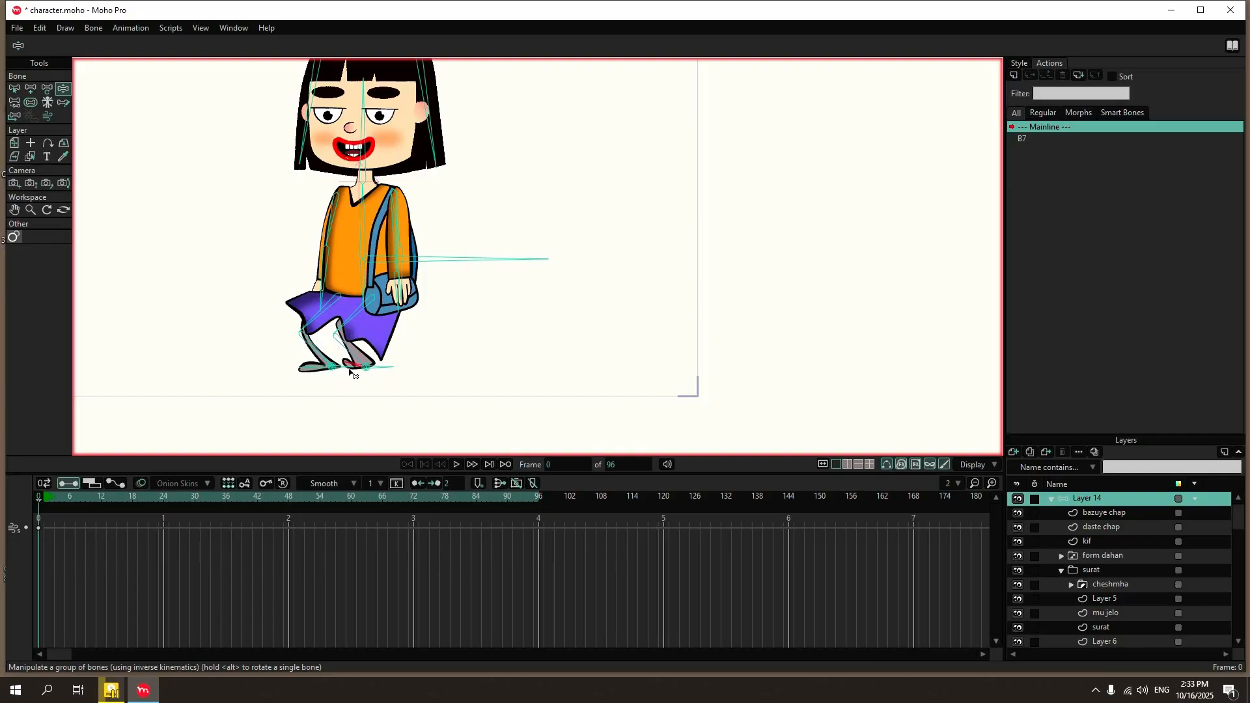
Try lowering the body and moving the back ankle target at frame 18, and delete those test keyframes.
left_click_drag(39, 501, 131, 503)
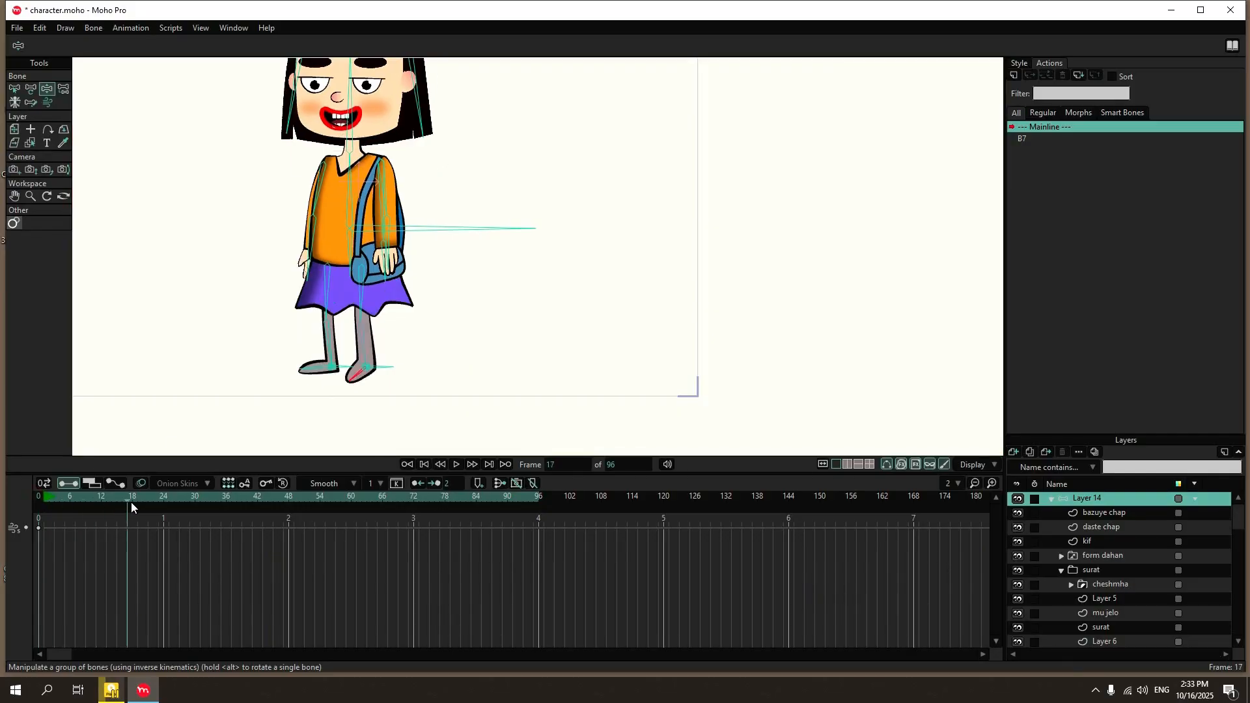
left_click_drag(466, 235, 467, 266)
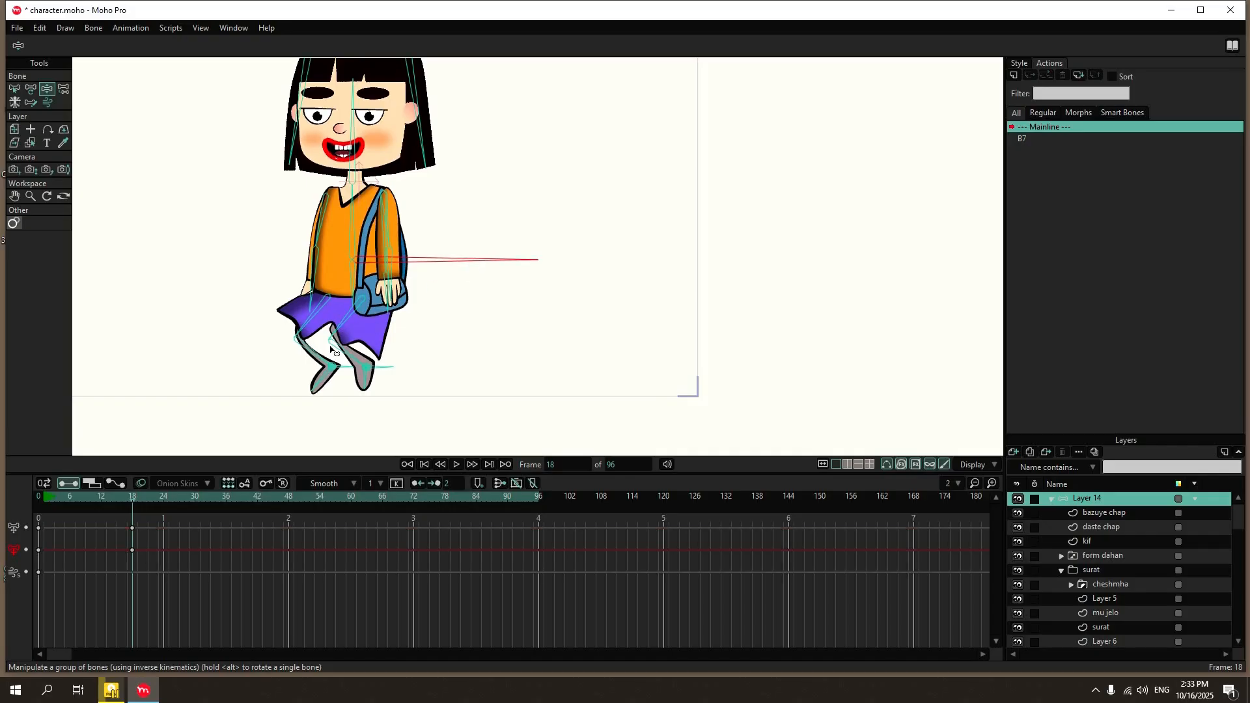
left_click_drag(333, 366, 284, 359)
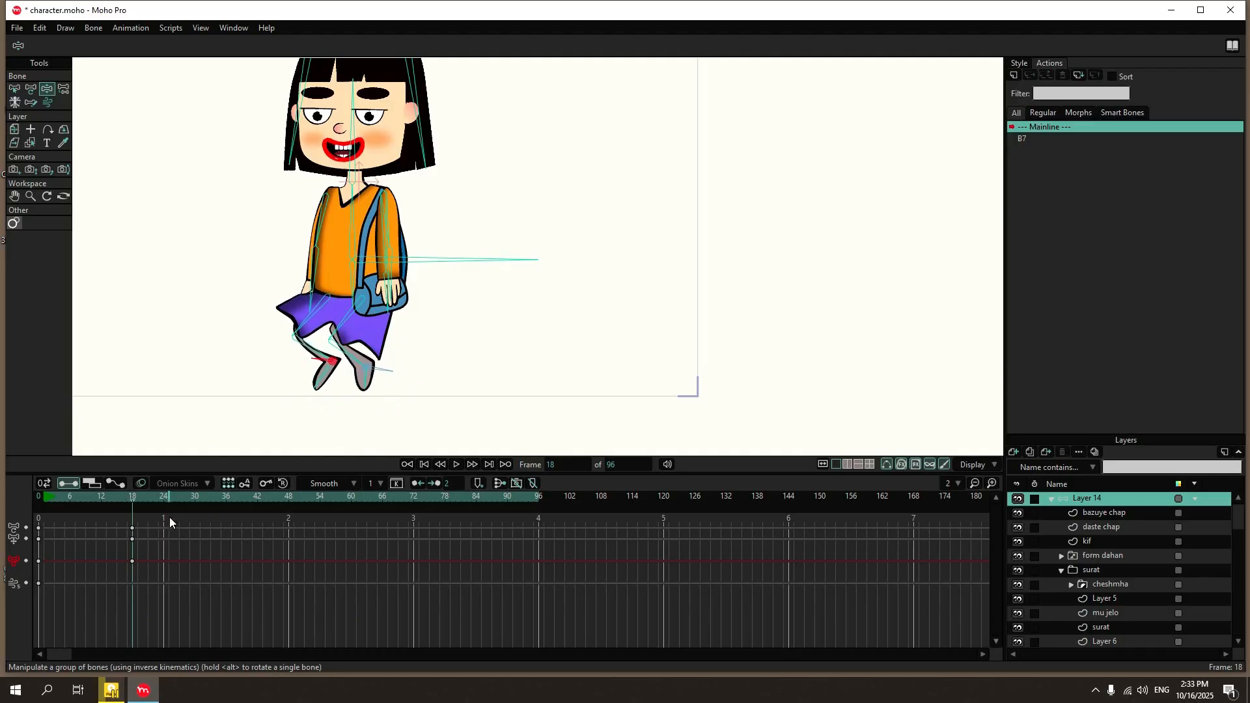
left_click_drag(169, 517, 129, 627)
key("Delete")
left_click(37, 483)
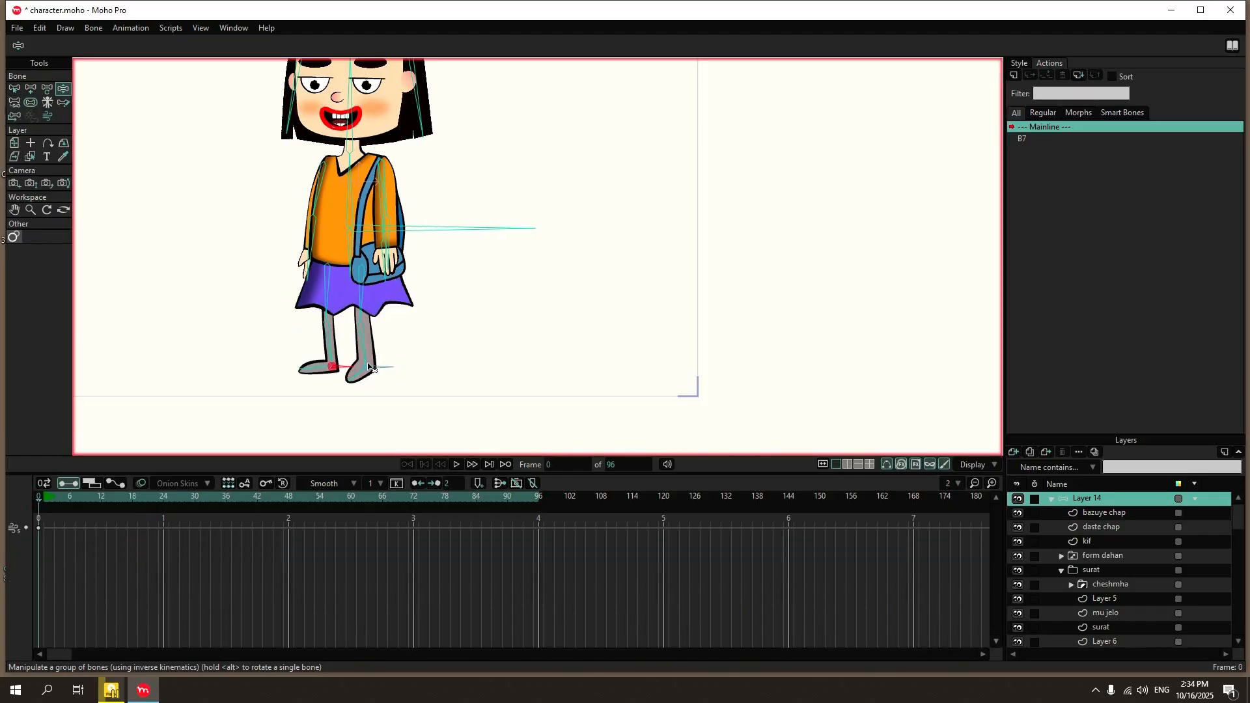
Examine the parenting of the shin, foot and ankle target bones with the Reparent Bone tool.
scroll(343, 371, "up", 5)
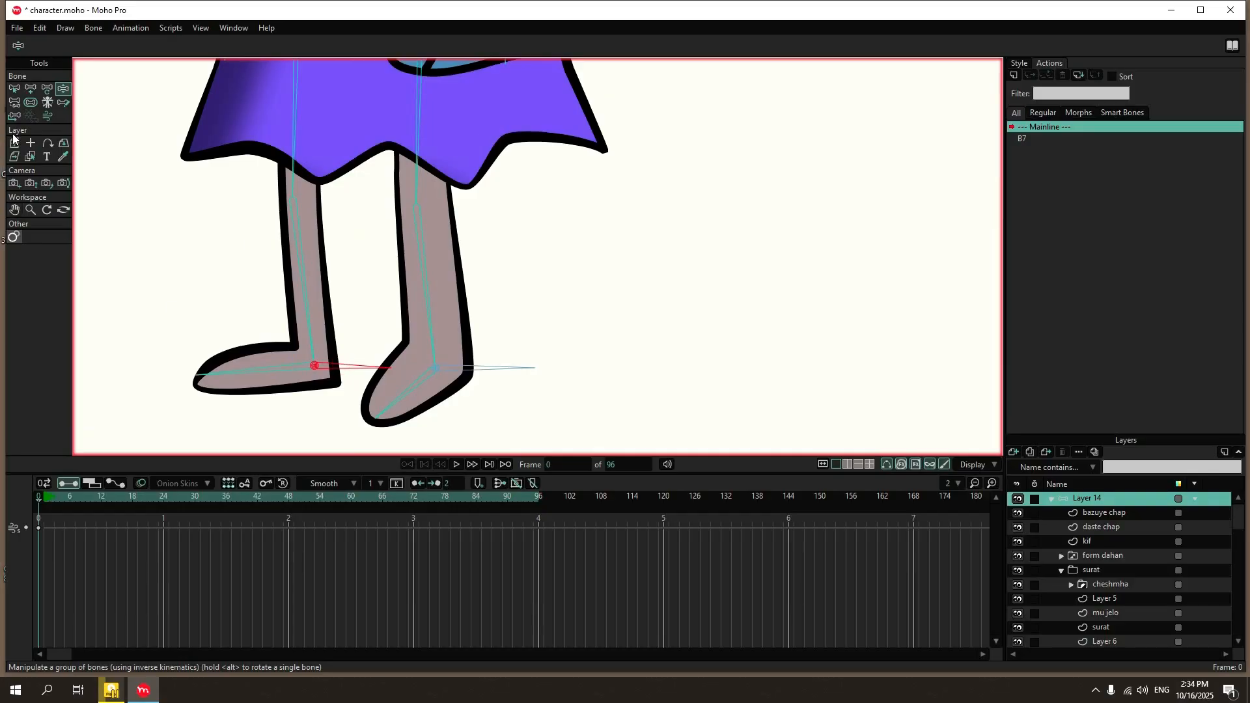
left_click(14, 103)
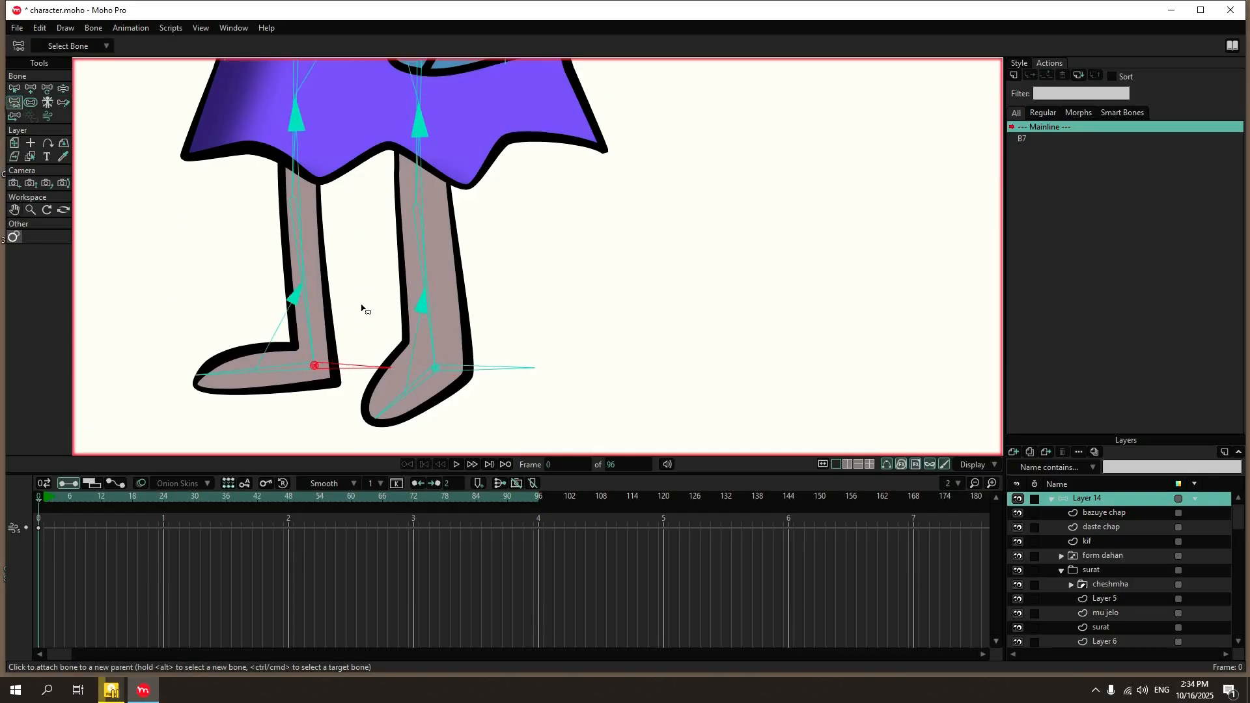
scroll(362, 332, "up", 3)
left_click(15, 88)
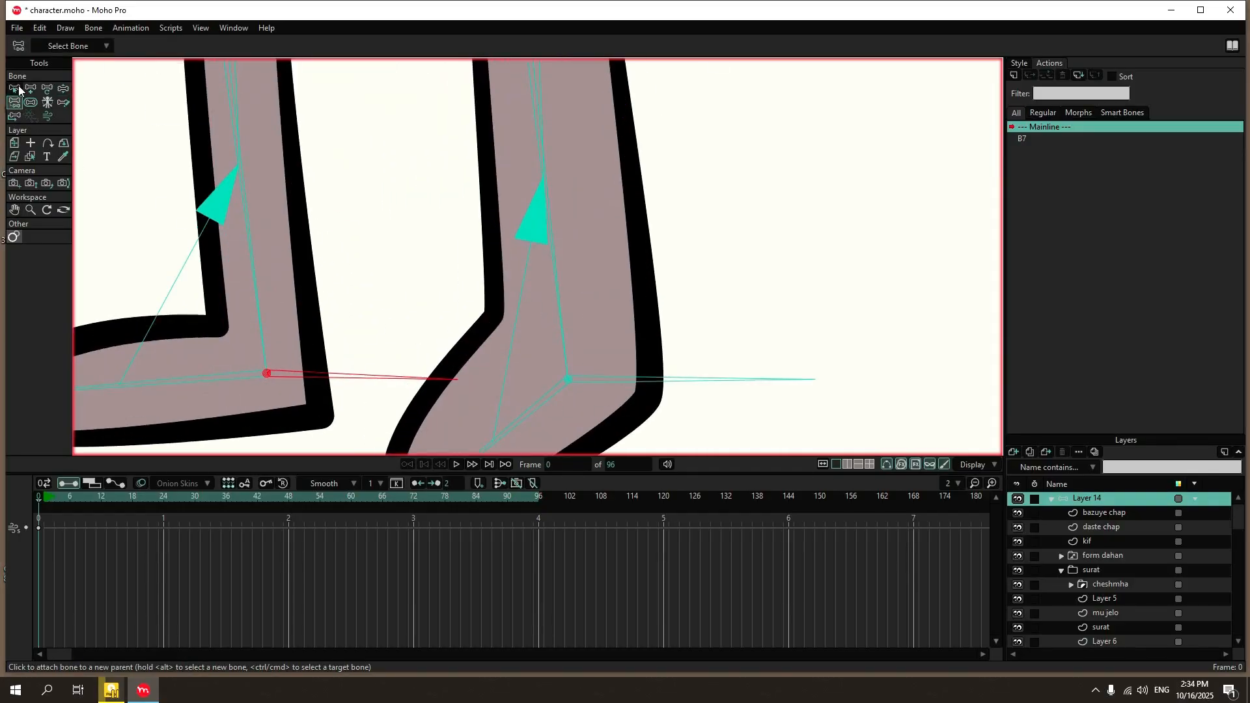
scroll(438, 274, "down", 2)
scroll(437, 275, "down", 3)
Try a wide stance at frame 25 with the body lowered and both ankle targets spread apart, and delete the test keyframes.
left_click(46, 90)
left_click(169, 501)
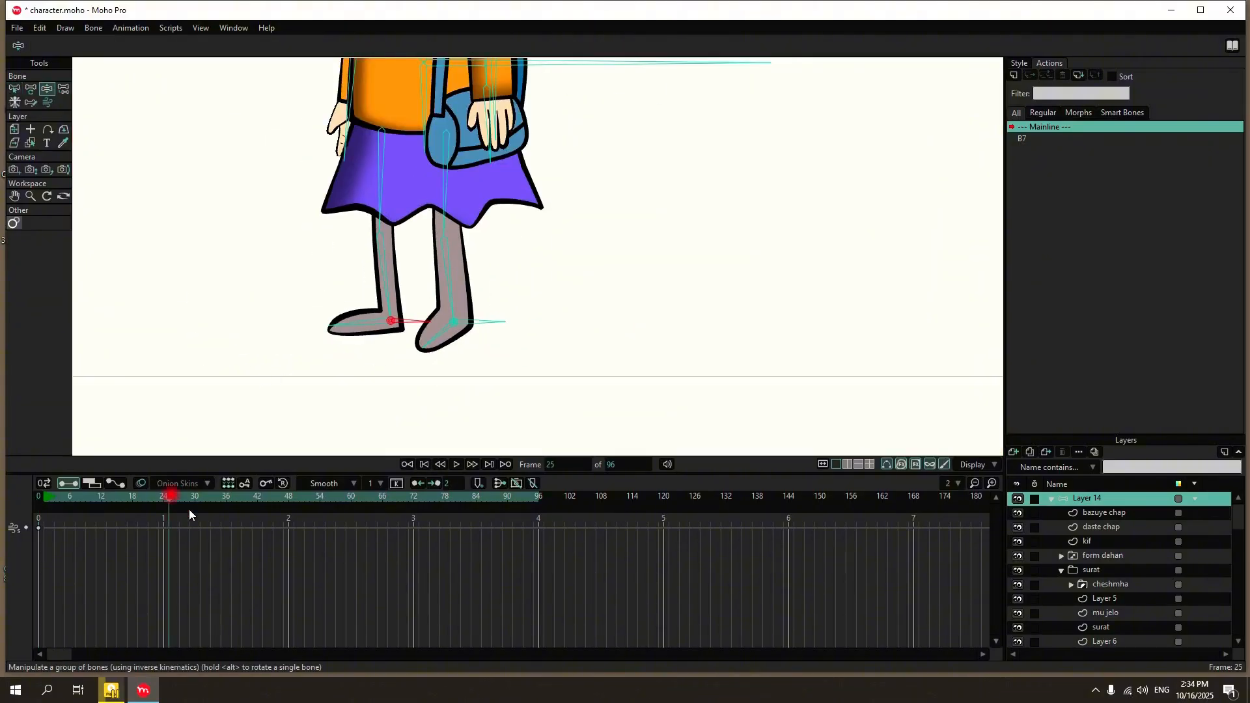
scroll(332, 293, "down", 3)
left_click_drag(464, 175, 471, 210)
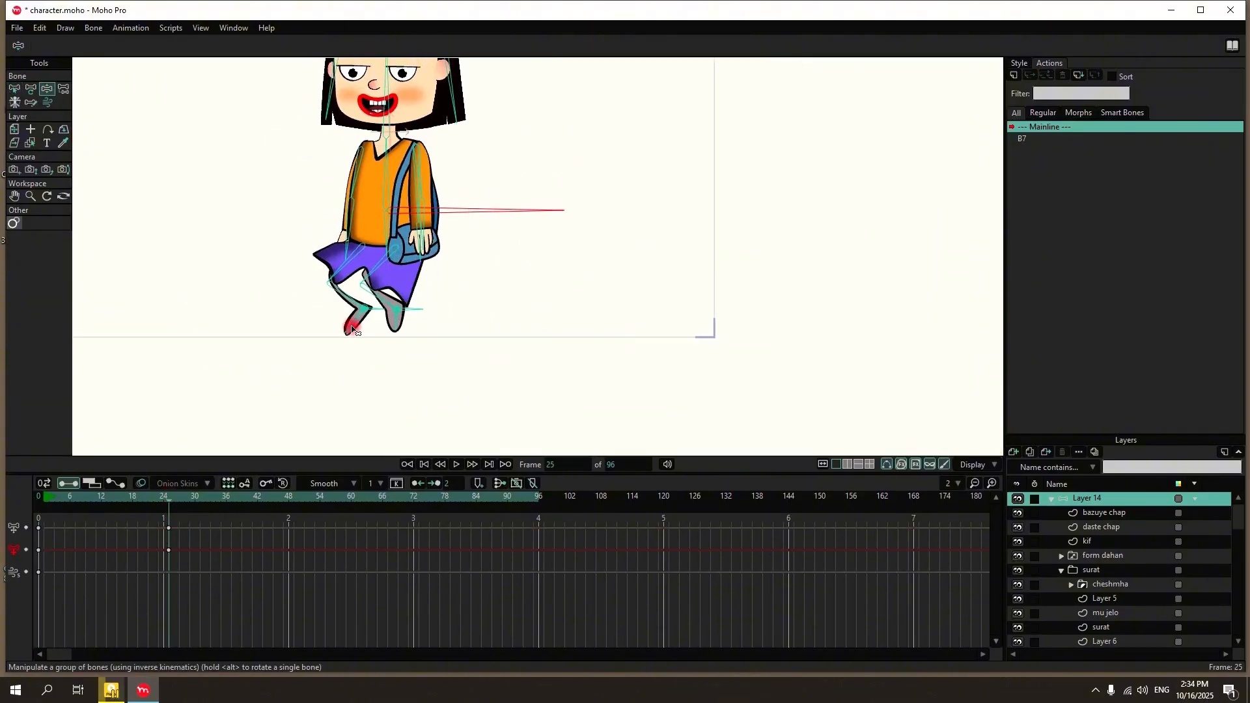
left_click_drag(352, 323, 267, 297)
mouse_move(428, 313)
left_mouse_down()
mouse_move(550, 319)
mouse_move(570, 289)
left_mouse_up()
left_click_drag(490, 218, 530, 213)
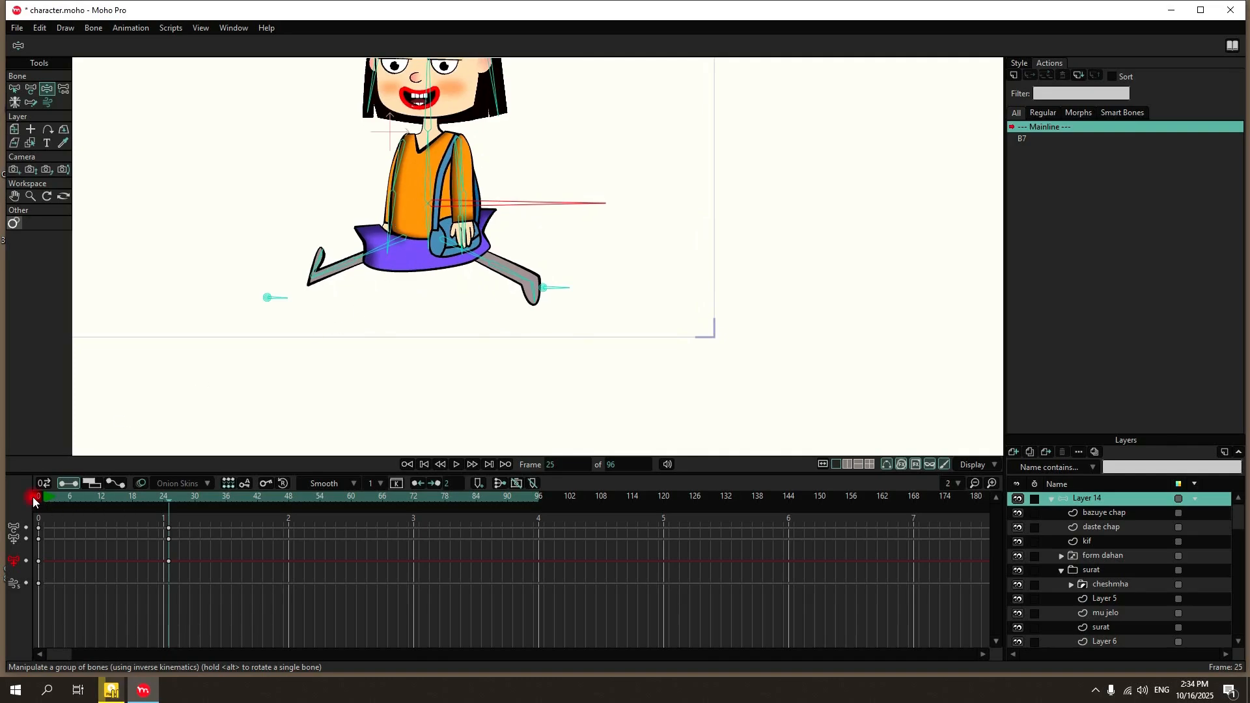
left_click_drag(33, 497, 189, 606)
key("Delete")
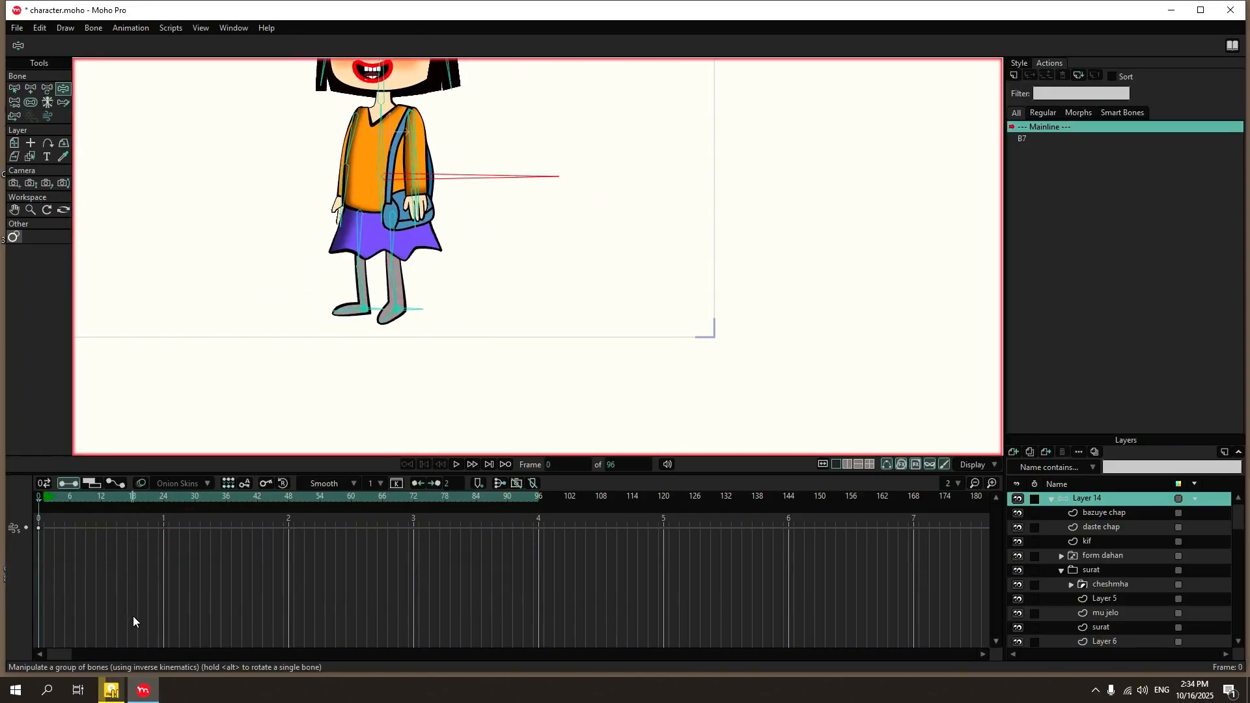
Pose a walking step at frame 25 by shifting the body forward and repositioning both ankle targets.
mouse_move(463, 177)
left_mouse_down()
mouse_move(464, 216)
mouse_move(448, 177)
mouse_move(465, 182)
left_mouse_up()
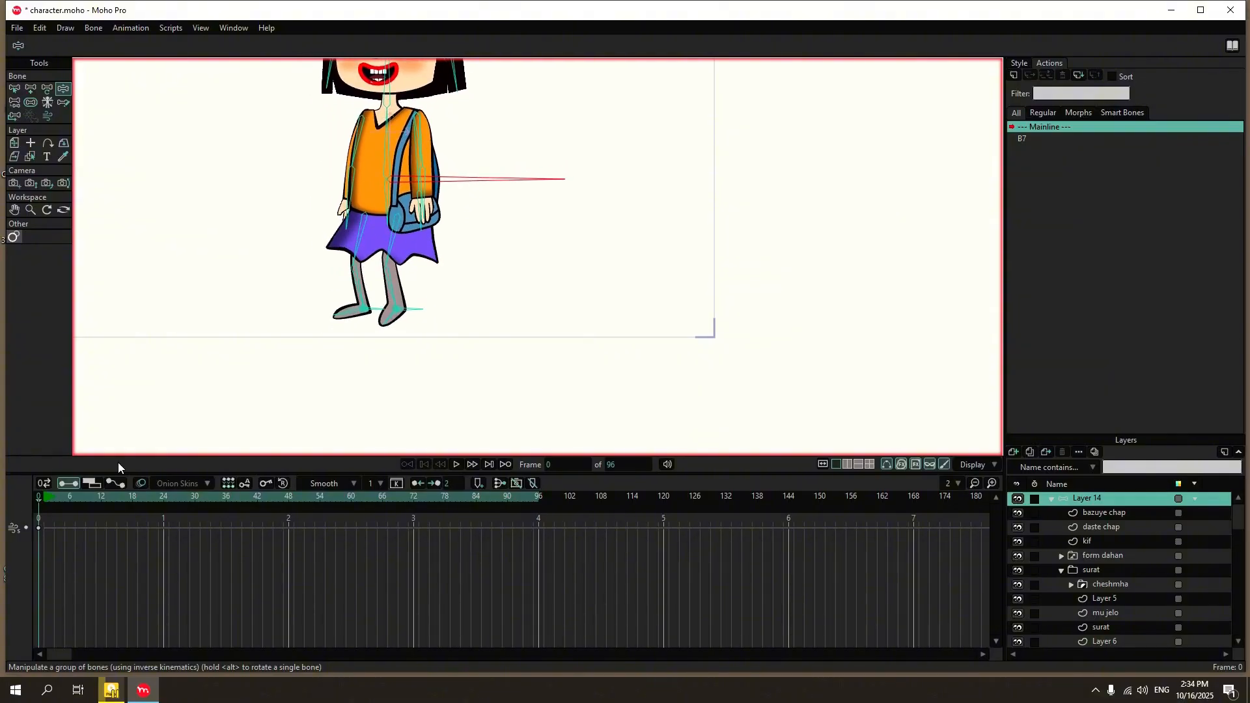
left_click_drag(412, 309, 361, 291)
left_click(168, 497)
left_click_drag(416, 176, 385, 179)
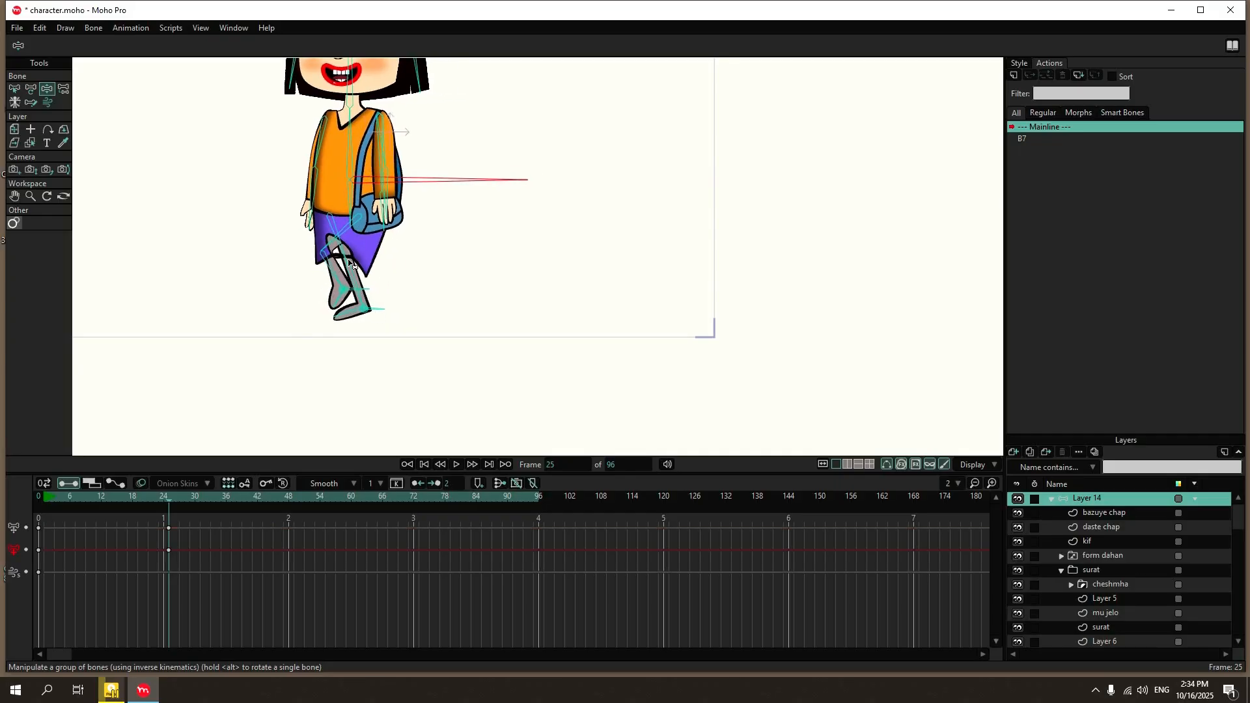
left_click_drag(348, 299, 351, 302)
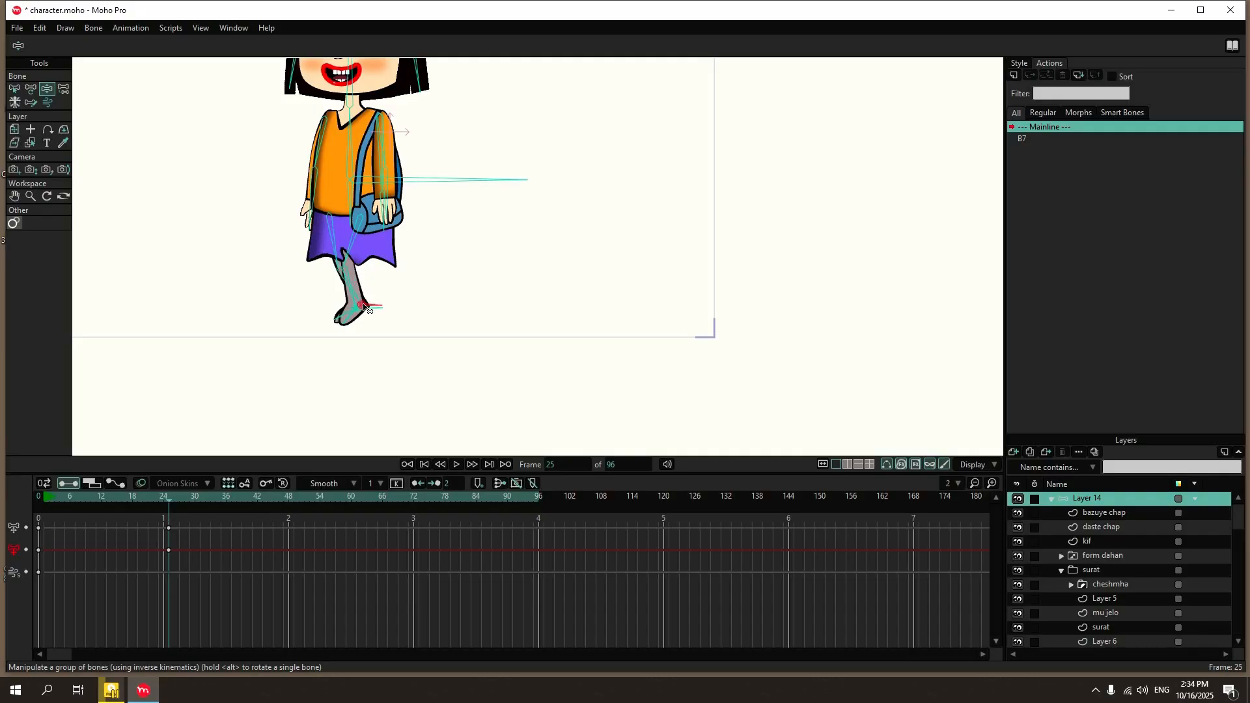
left_click_drag(312, 284, 303, 314)
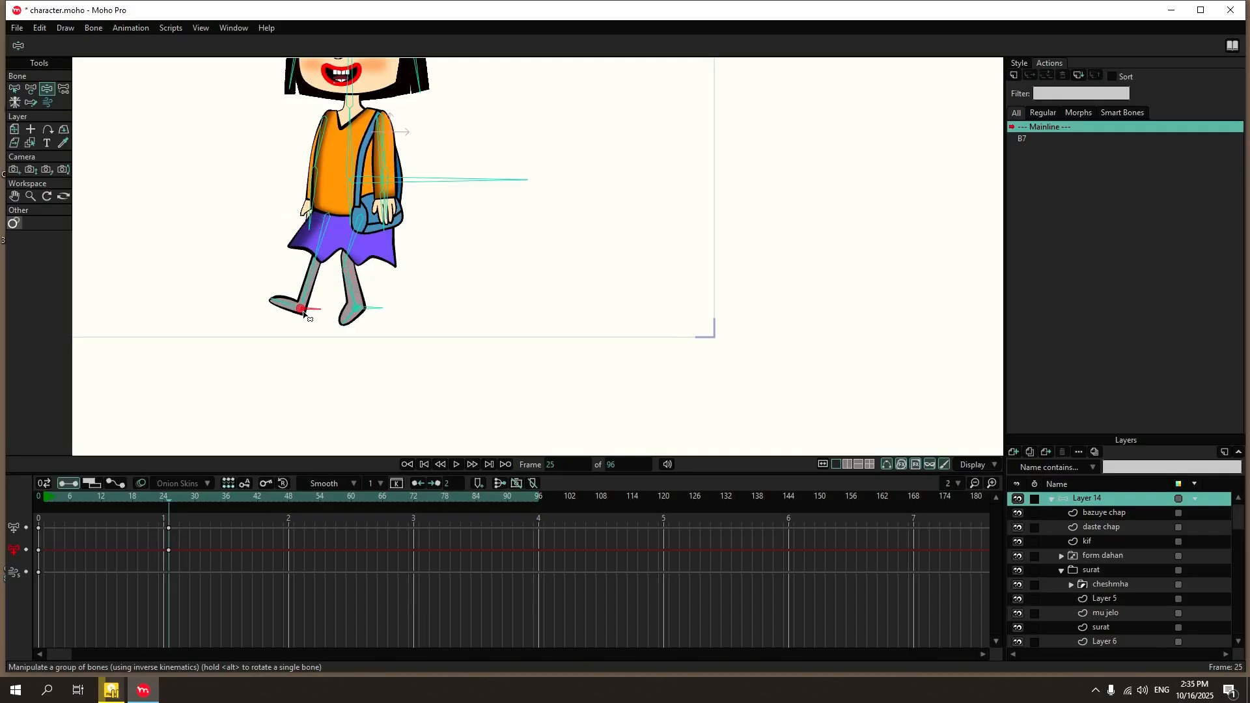
Raise the front leg's ankle target at frame 13 as an in-between step pose and play the animation.
left_click_drag(45, 499, 106, 499)
left_click_drag(385, 309, 379, 299)
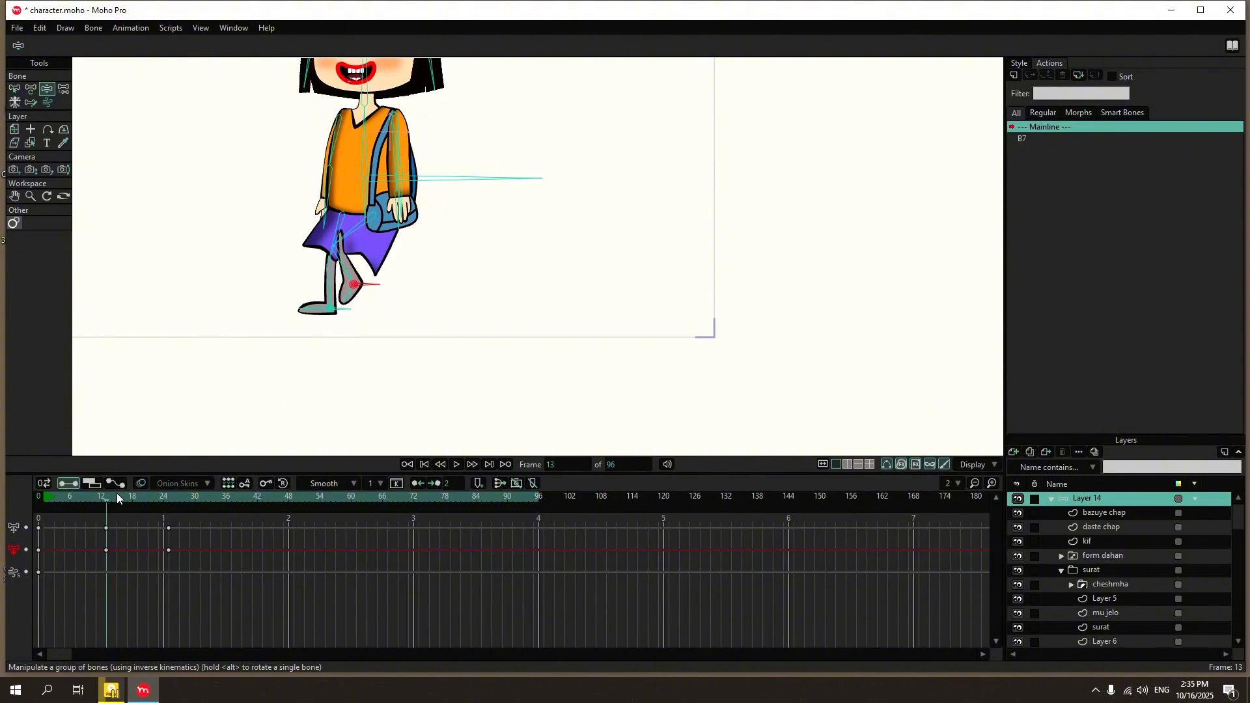
left_click_drag(118, 499, 41, 498)
left_click(457, 464)
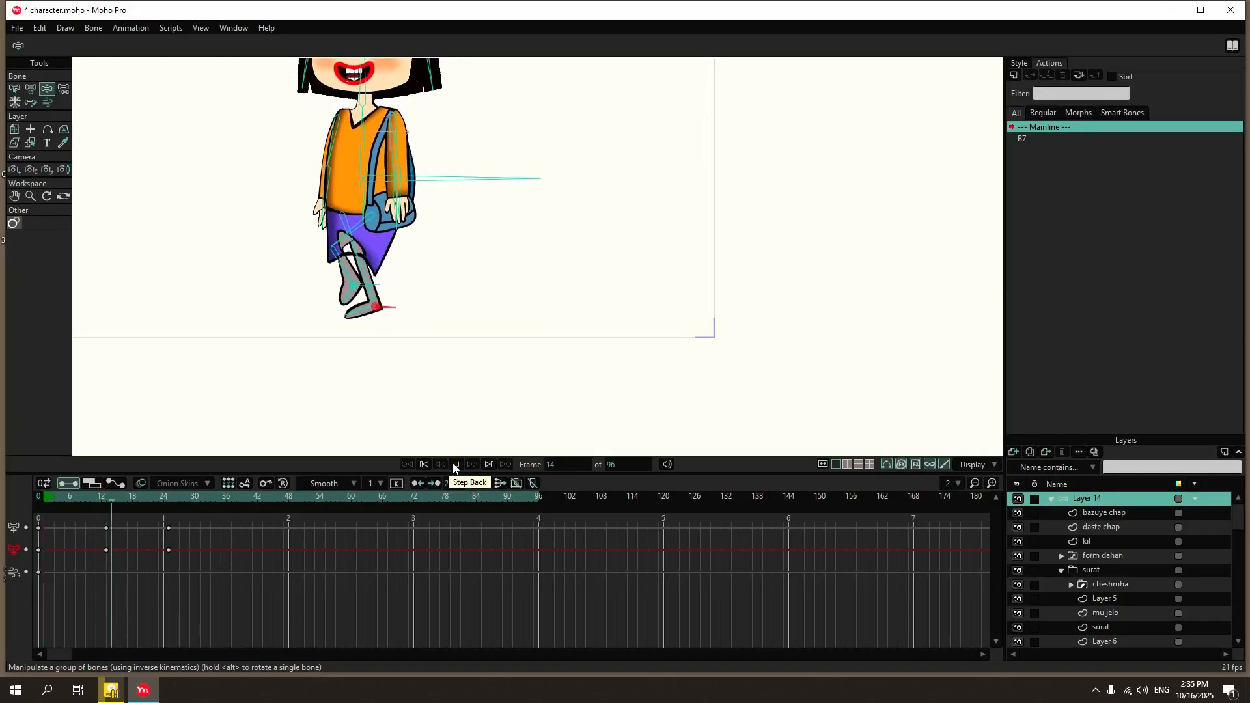
Move the front leg's ankle target ahead of the back leg's at frame 25 and play the animation.
left_click_drag(106, 500, 168, 530)
left_click_drag(388, 312, 325, 305)
left_click_drag(43, 496, 100, 503)
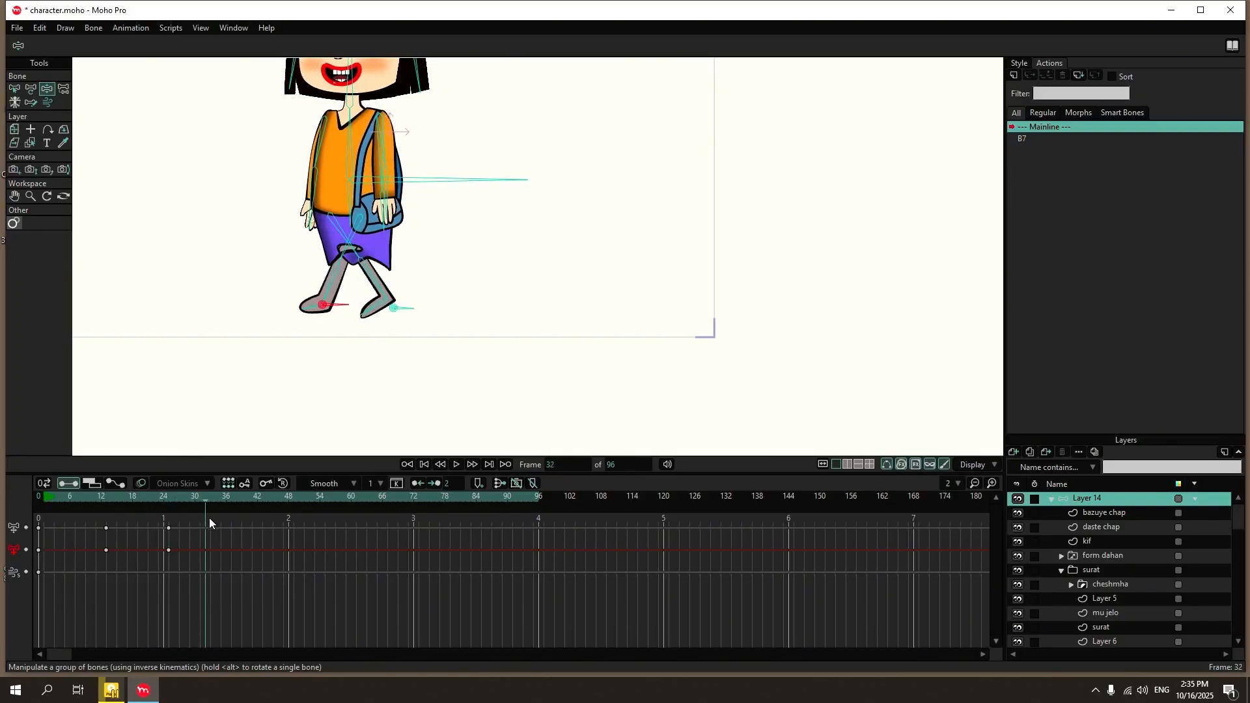
left_click(456, 464)
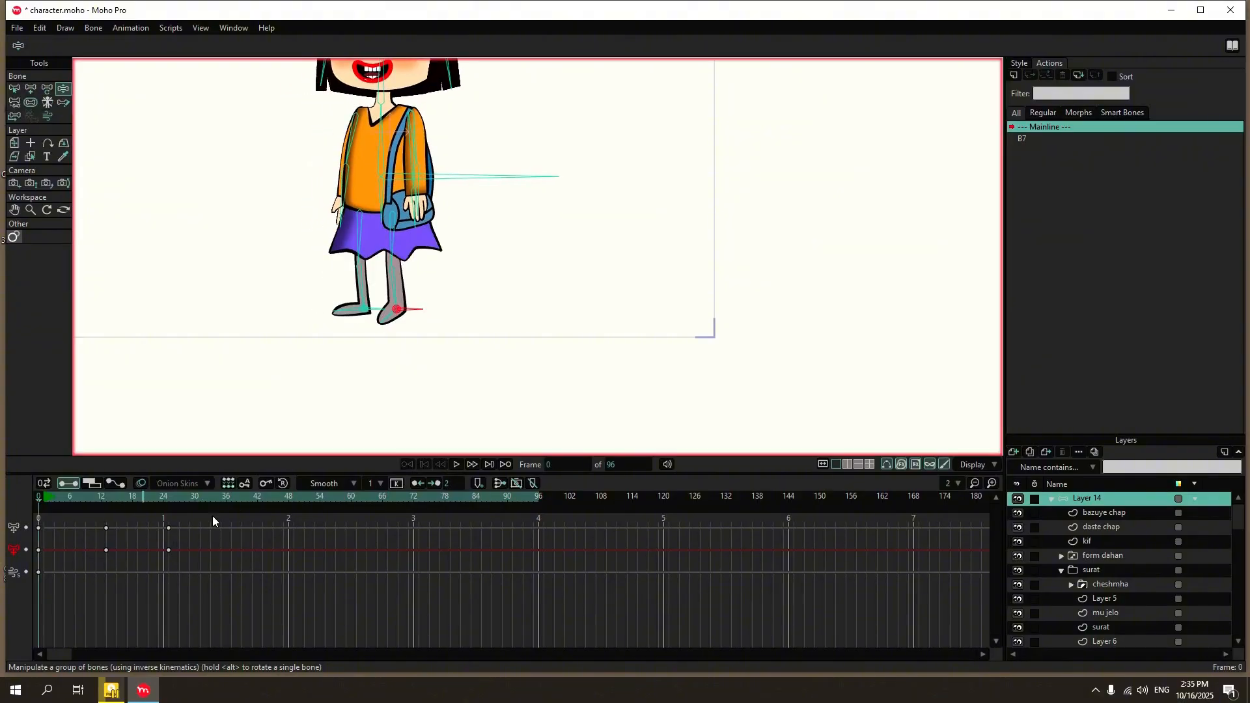
left_click(455, 464)
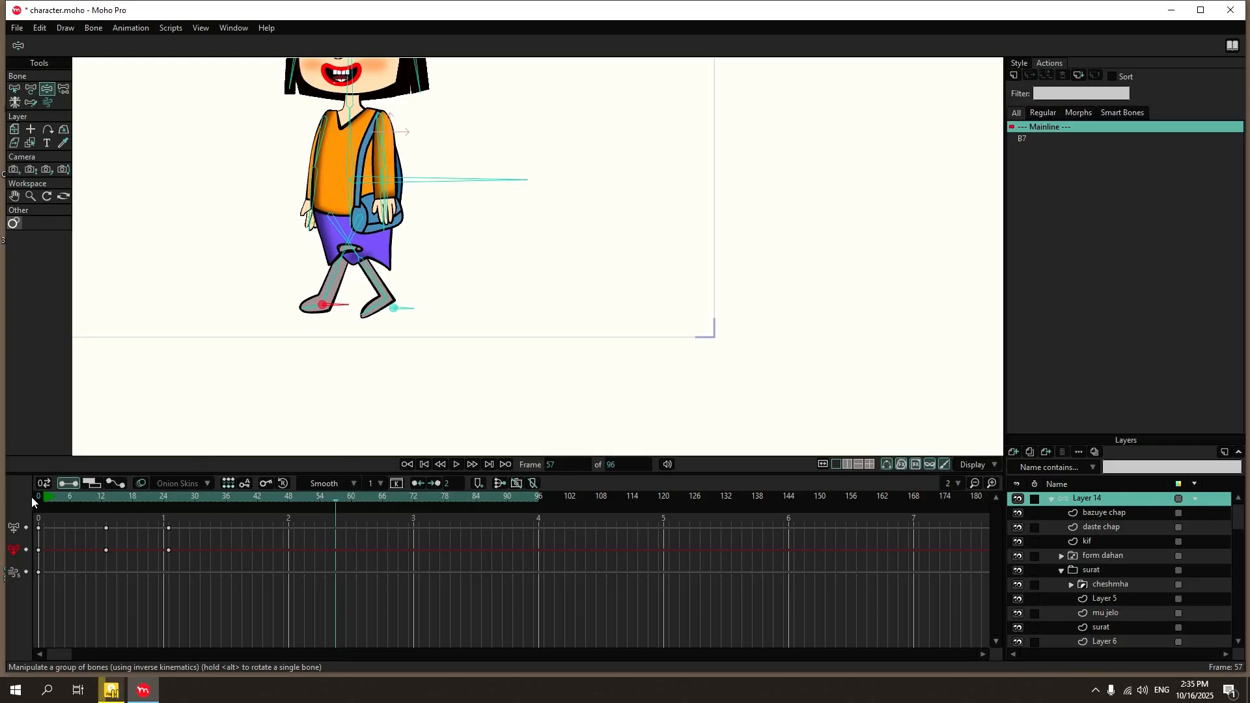
Lower the body bone slightly at frame 13 and raise it slightly at frame 25.
left_click_drag(31, 498, 124, 532)
scroll(538, 332, "down", 3)
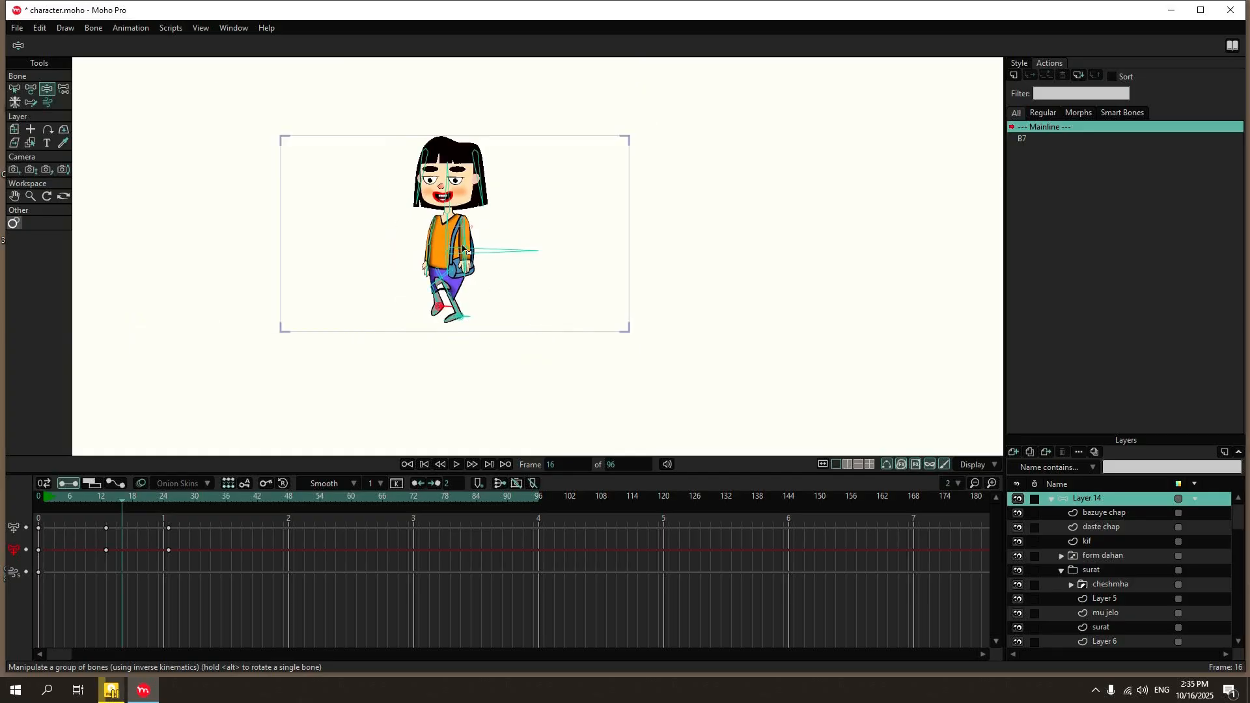
scroll(463, 249, "up", 3)
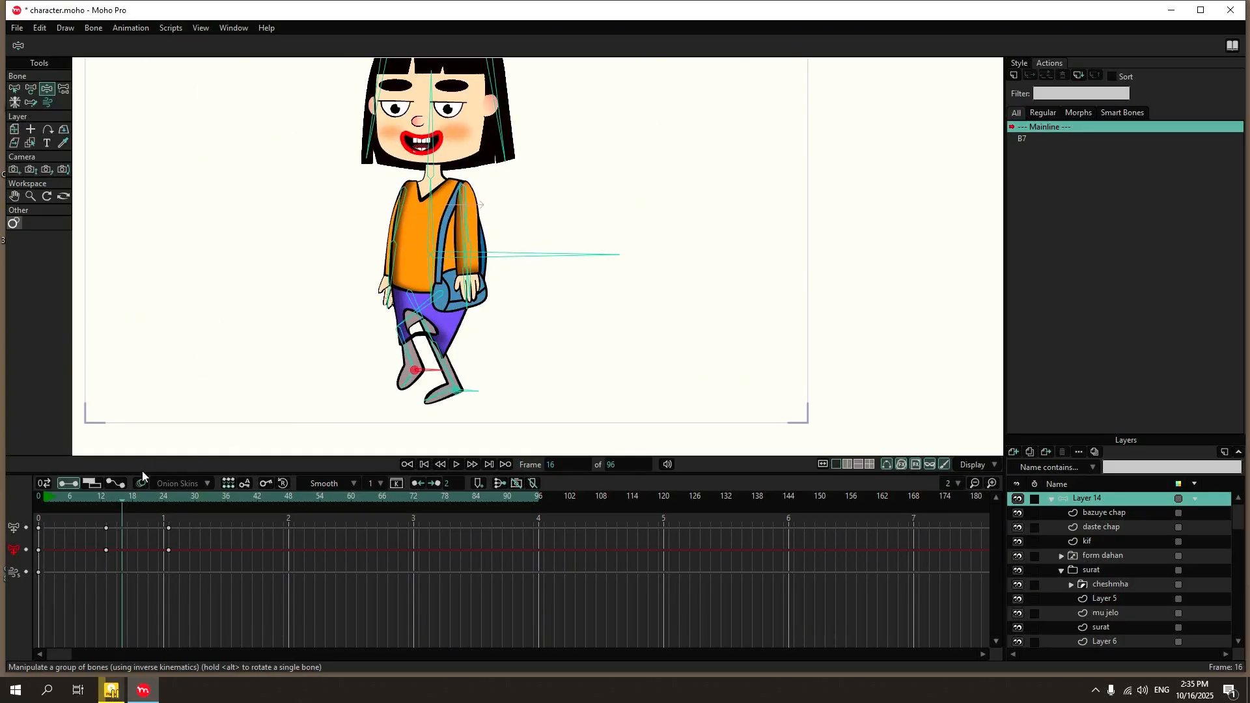
left_click(105, 498)
left_click_drag(514, 254, 514, 262)
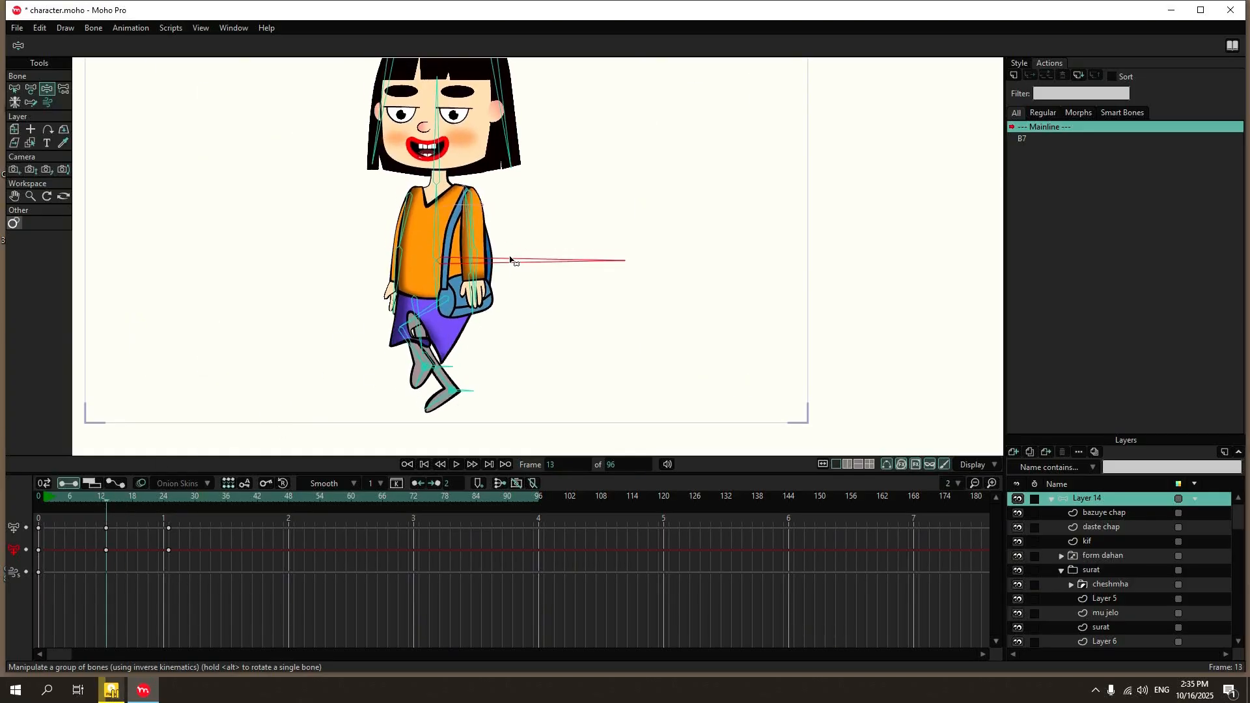
left_click_drag(96, 496, 170, 498)
left_click_drag(492, 245, 492, 242)
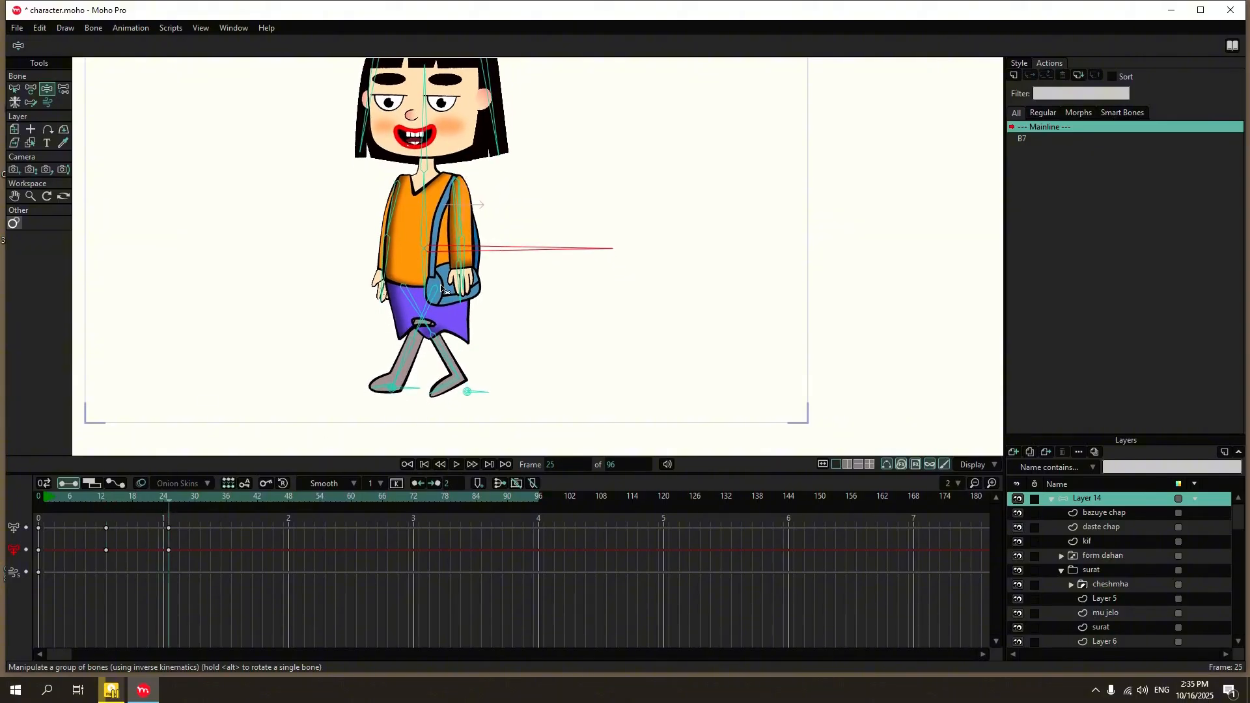
Return to frame 0, set the animation's end frame to 25 and play the looping walk.
left_click(36, 497)
double_click(636, 465)
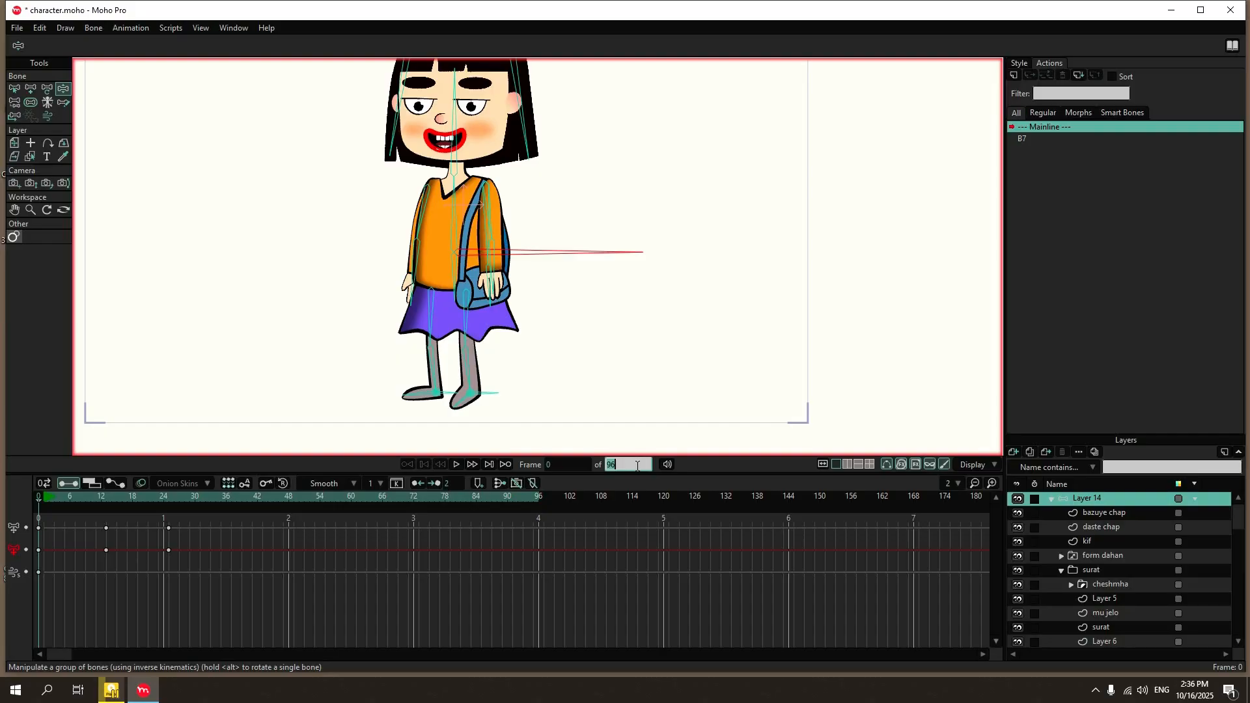
type("25")
key("Return")
left_click(460, 462)
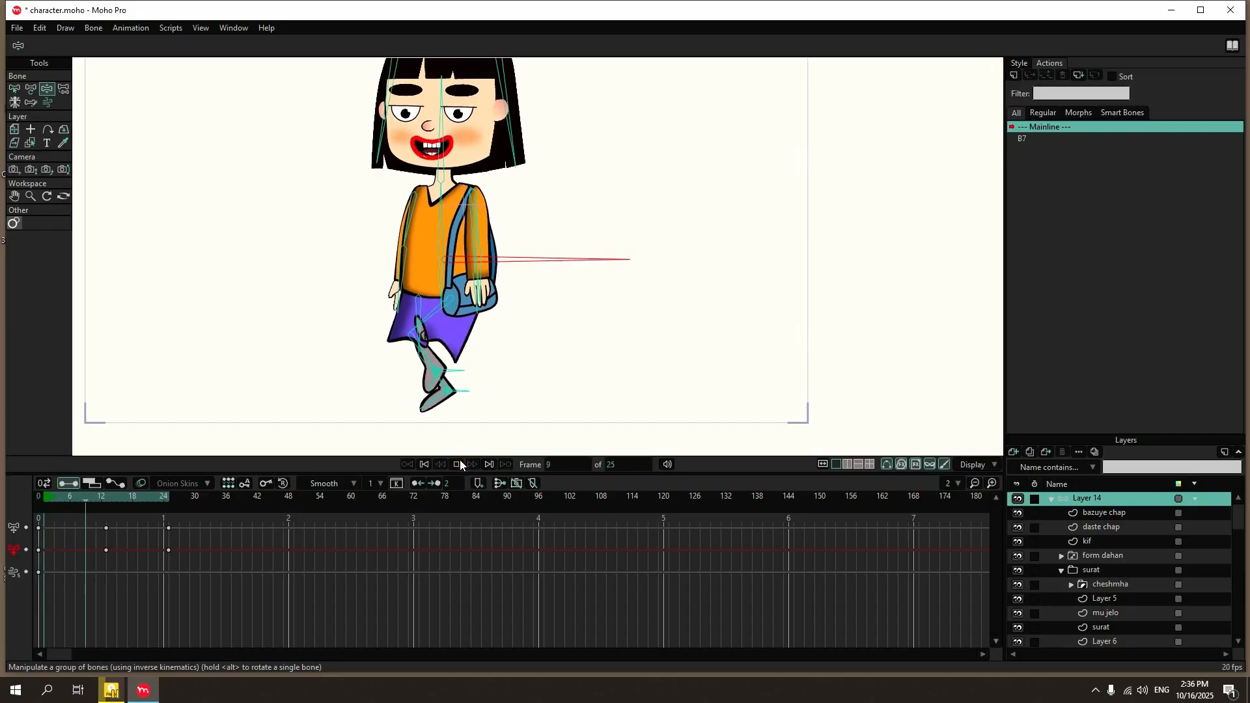
scroll(474, 316, "down", 1)
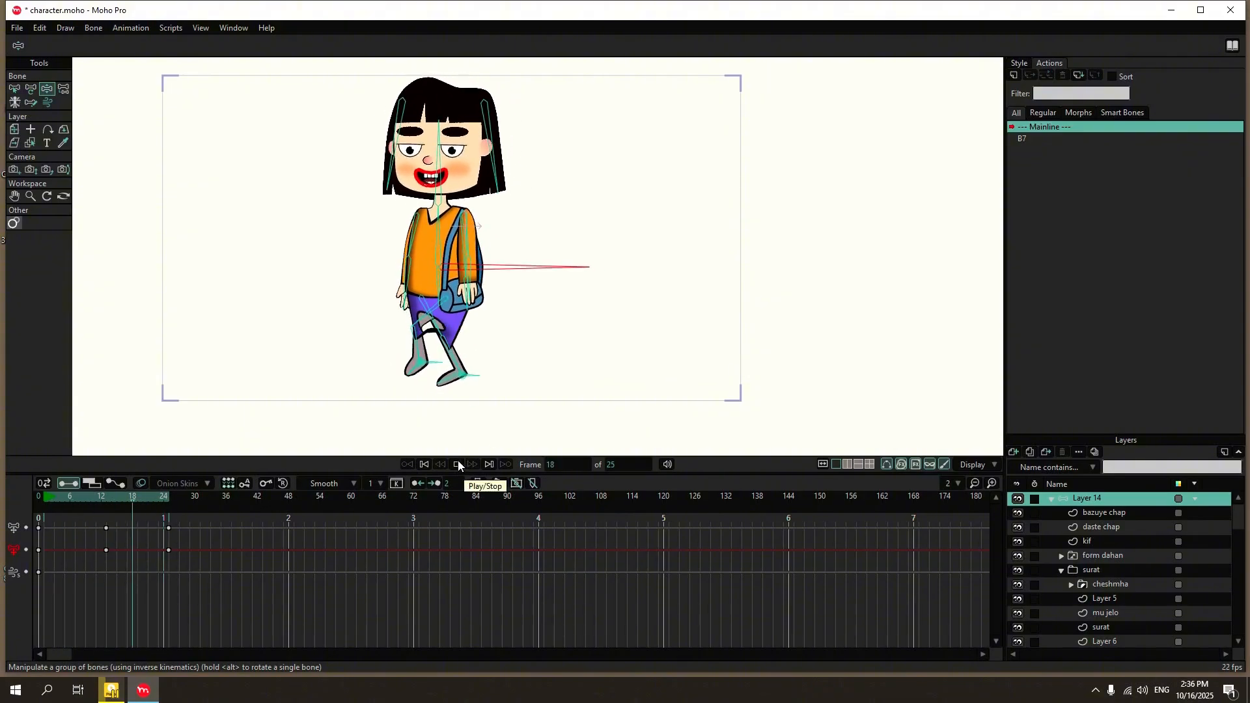
Test-bend the front arm with Manipulate Bones at frame 0 to check how the shoulder bag deforms, and undo the last change.
left_click(63, 88)
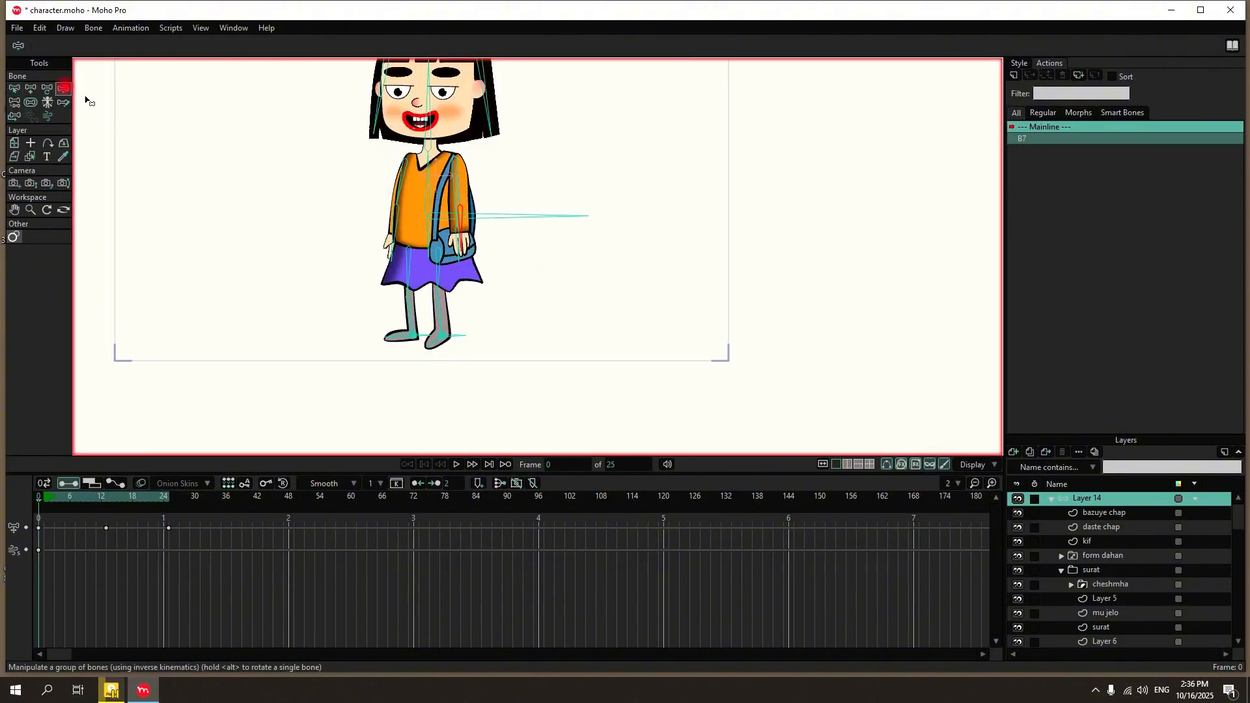
scroll(482, 196, "up", 5)
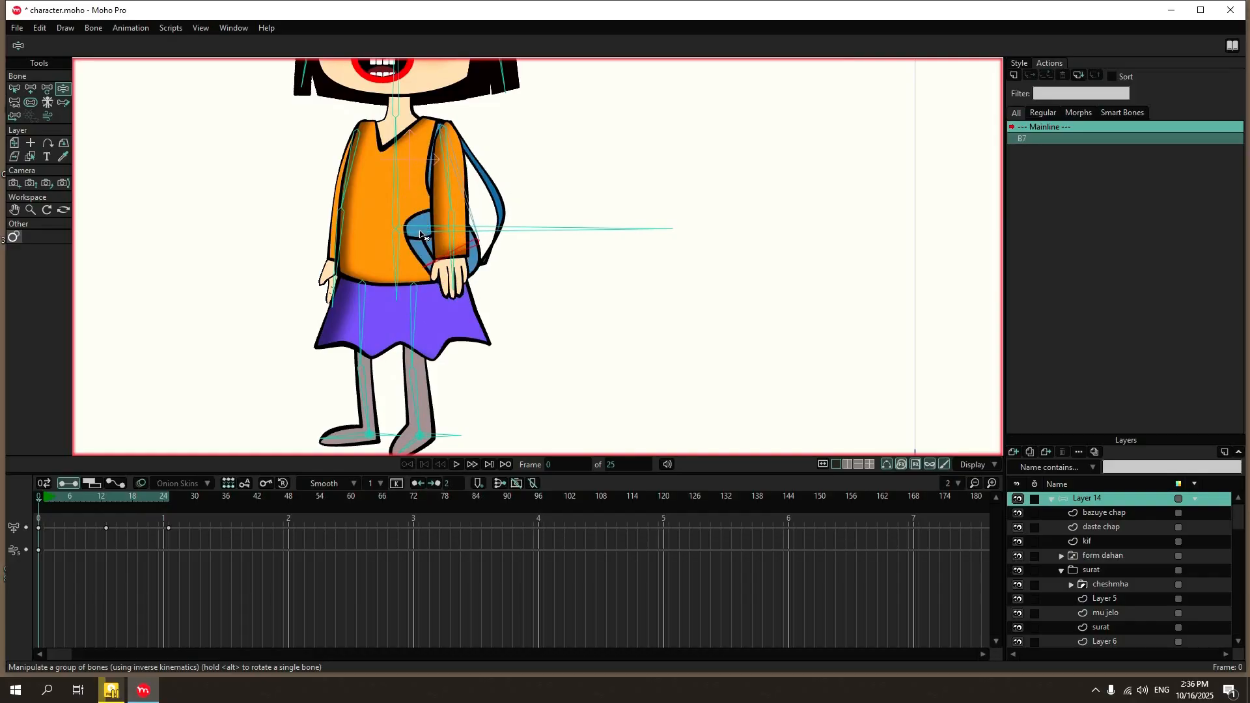
left_click_drag(420, 235, 456, 254)
left_click_drag(497, 120, 458, 255)
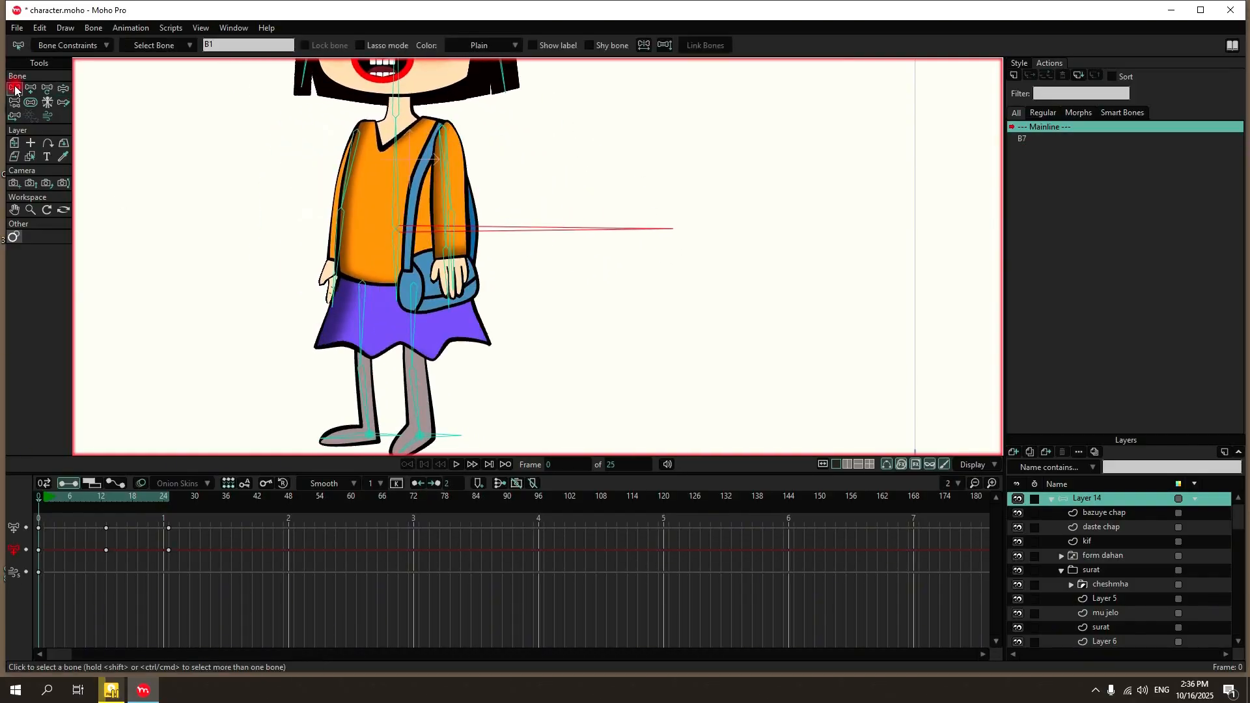
key("ctrl+z")
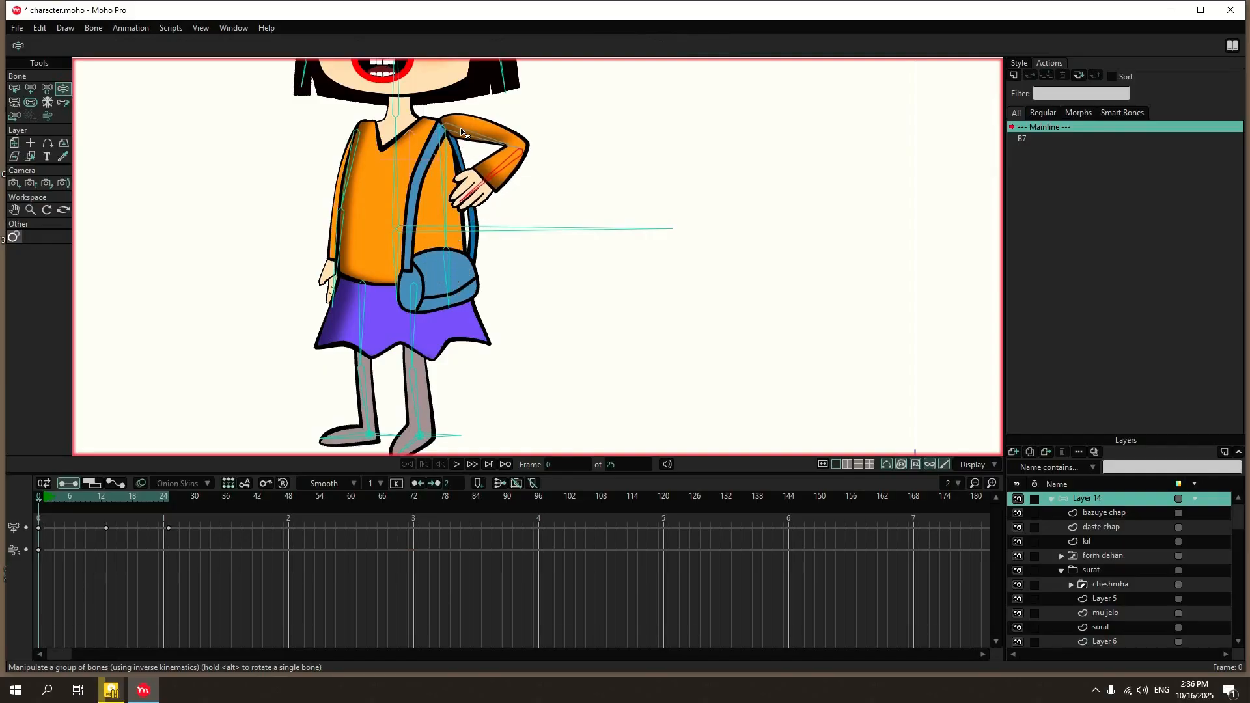
Swing the front arm's bones through raised and lowered poses to examine the elbow bend and the bag's independence from the arm.
left_click_drag(454, 135, 470, 211)
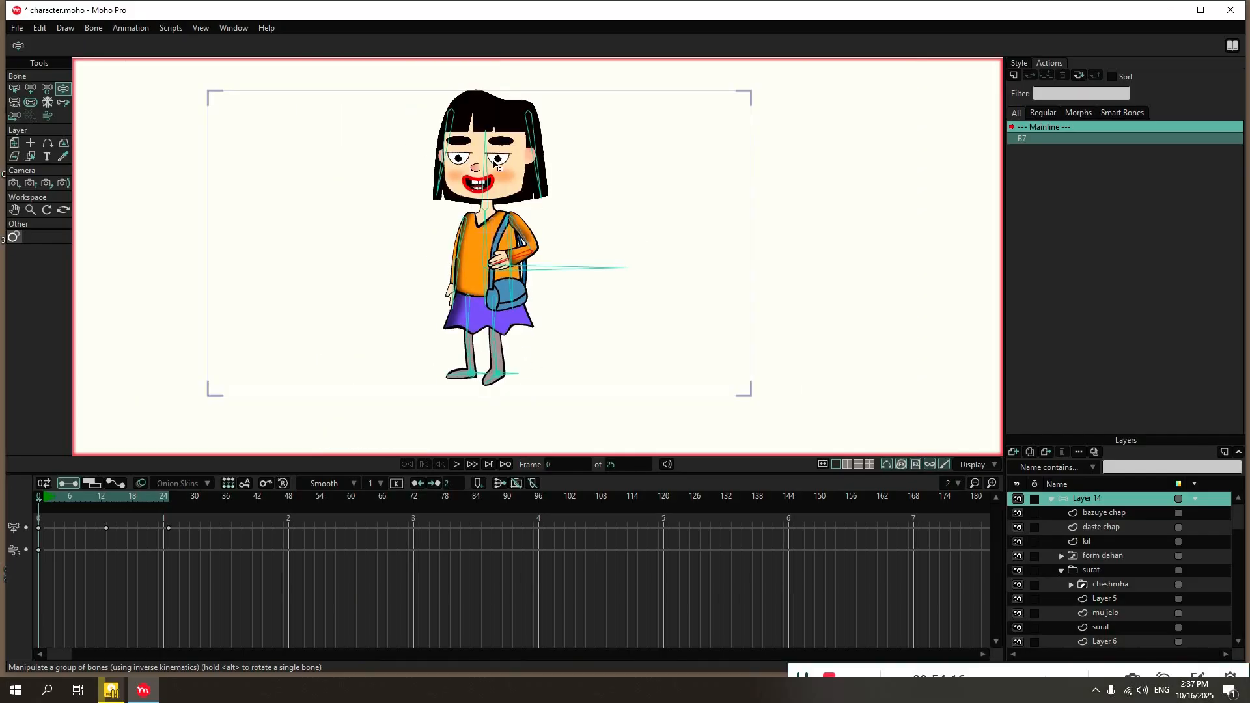
scroll(491, 122, "up", 1)
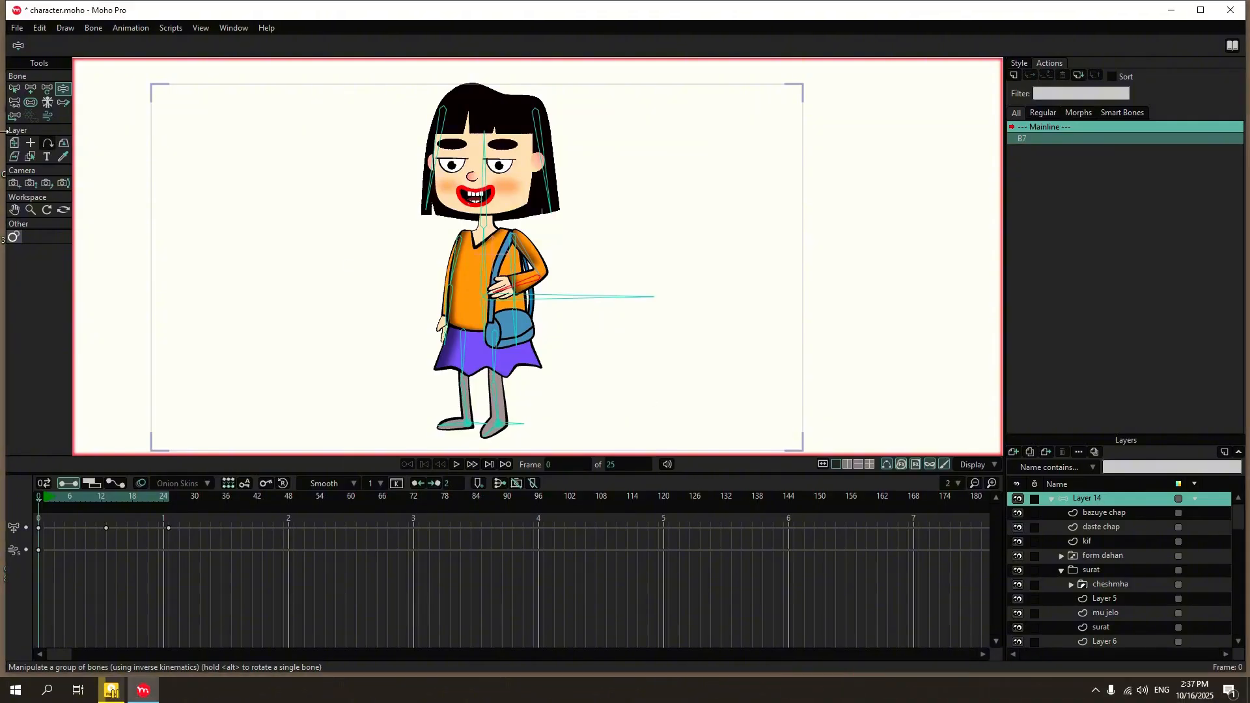
scroll(560, 279, "up", 3)
scroll(520, 289, "up", 3)
left_click_drag(482, 293, 548, 409)
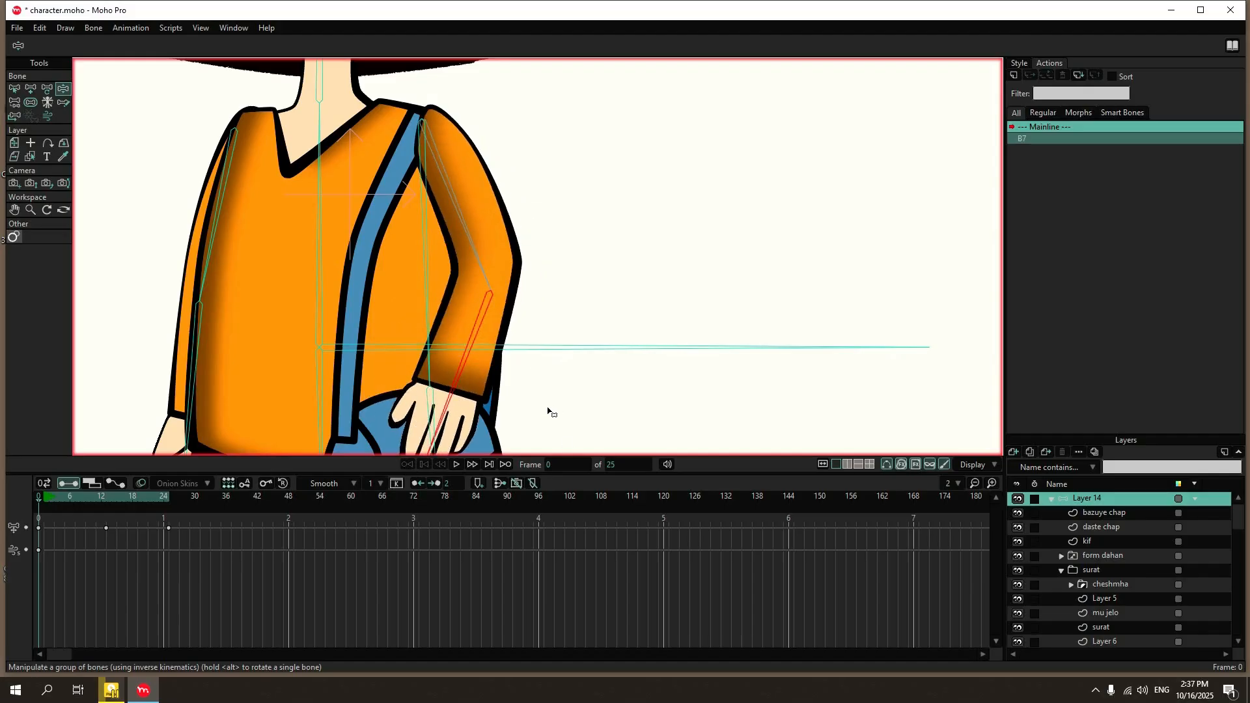
scroll(496, 286, "down", 7)
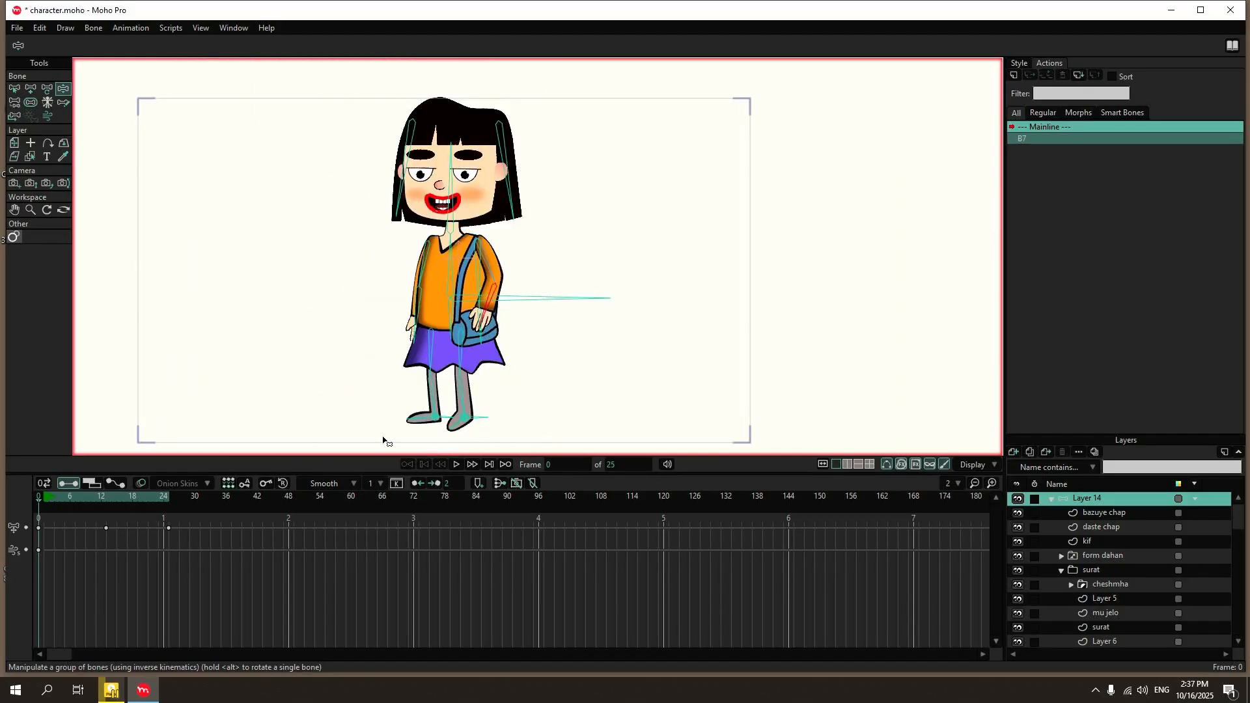